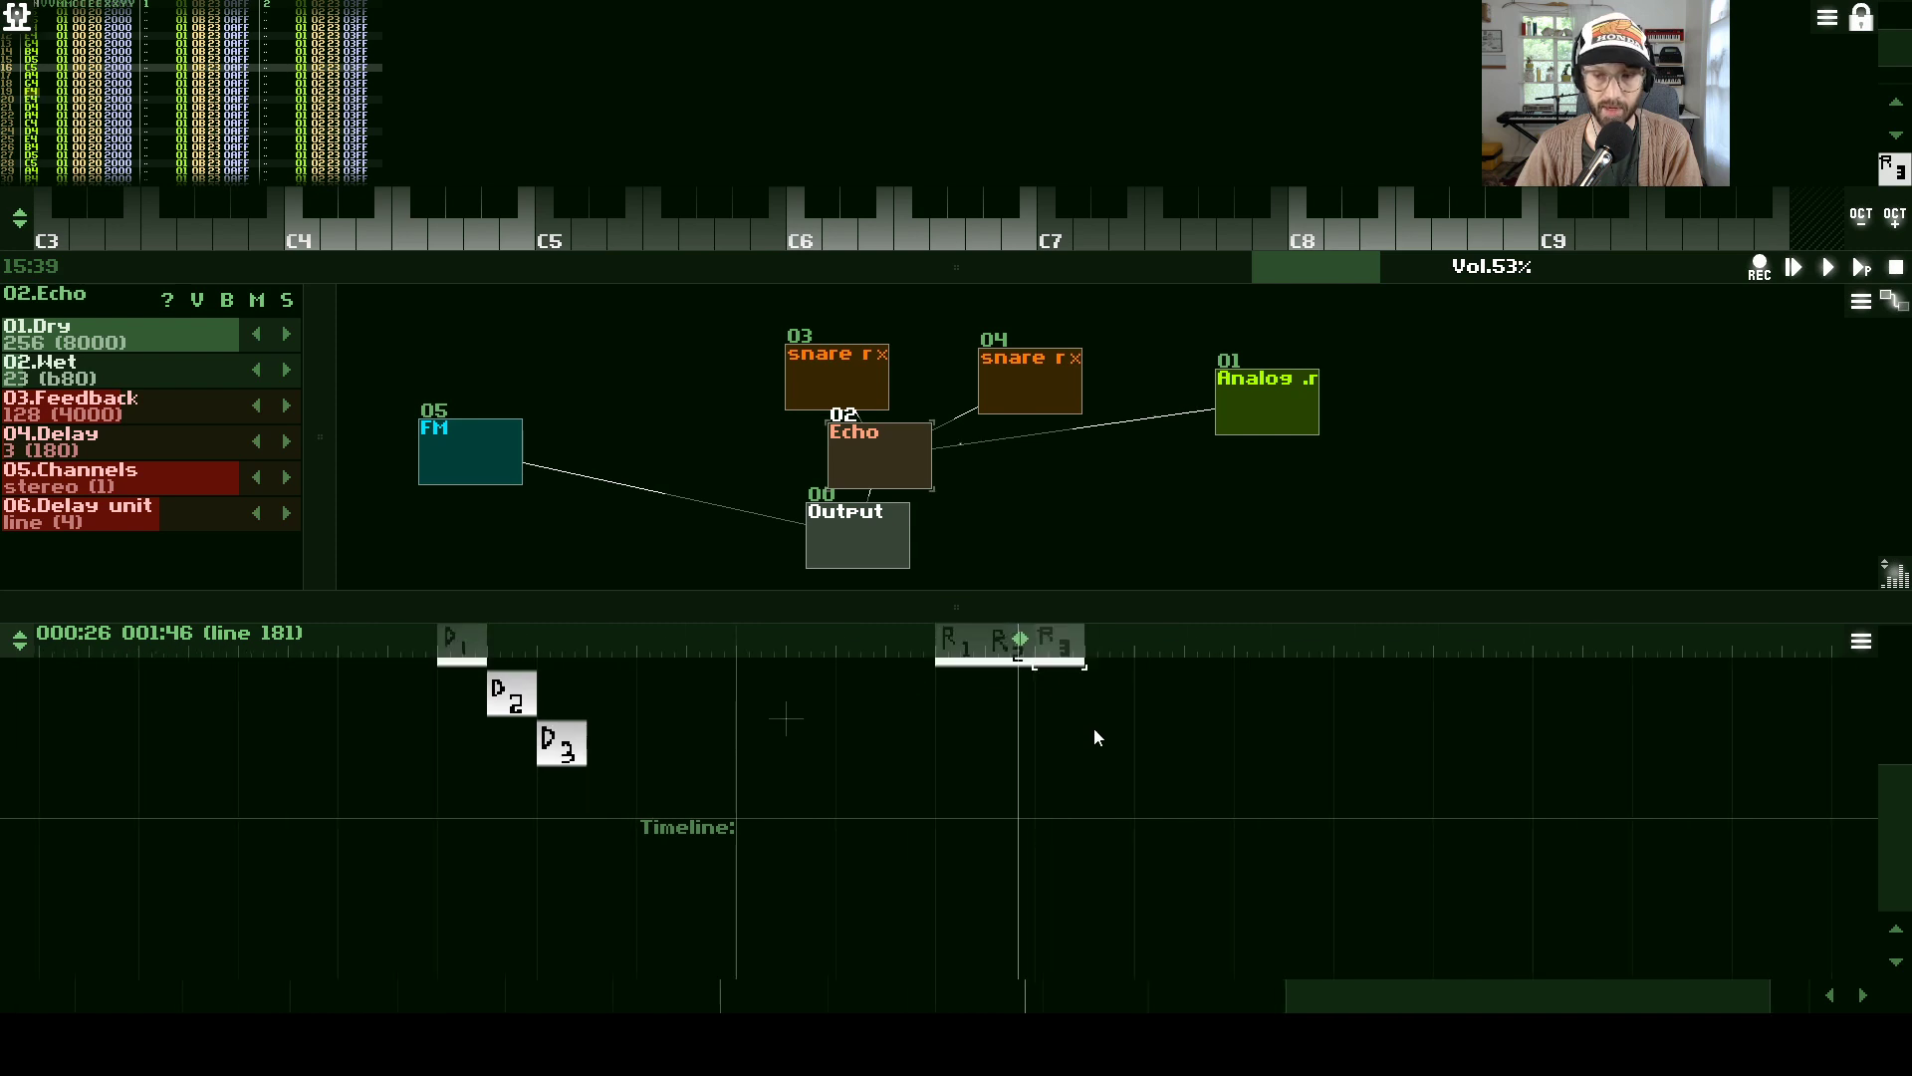
# - Display the R3 pattern from the timeline in the pattern editor and make the editor area taller
pyautogui.scroll(-3, 1094, 727)
pyautogui.click(999, 695)
pyautogui.click(1036, 692)
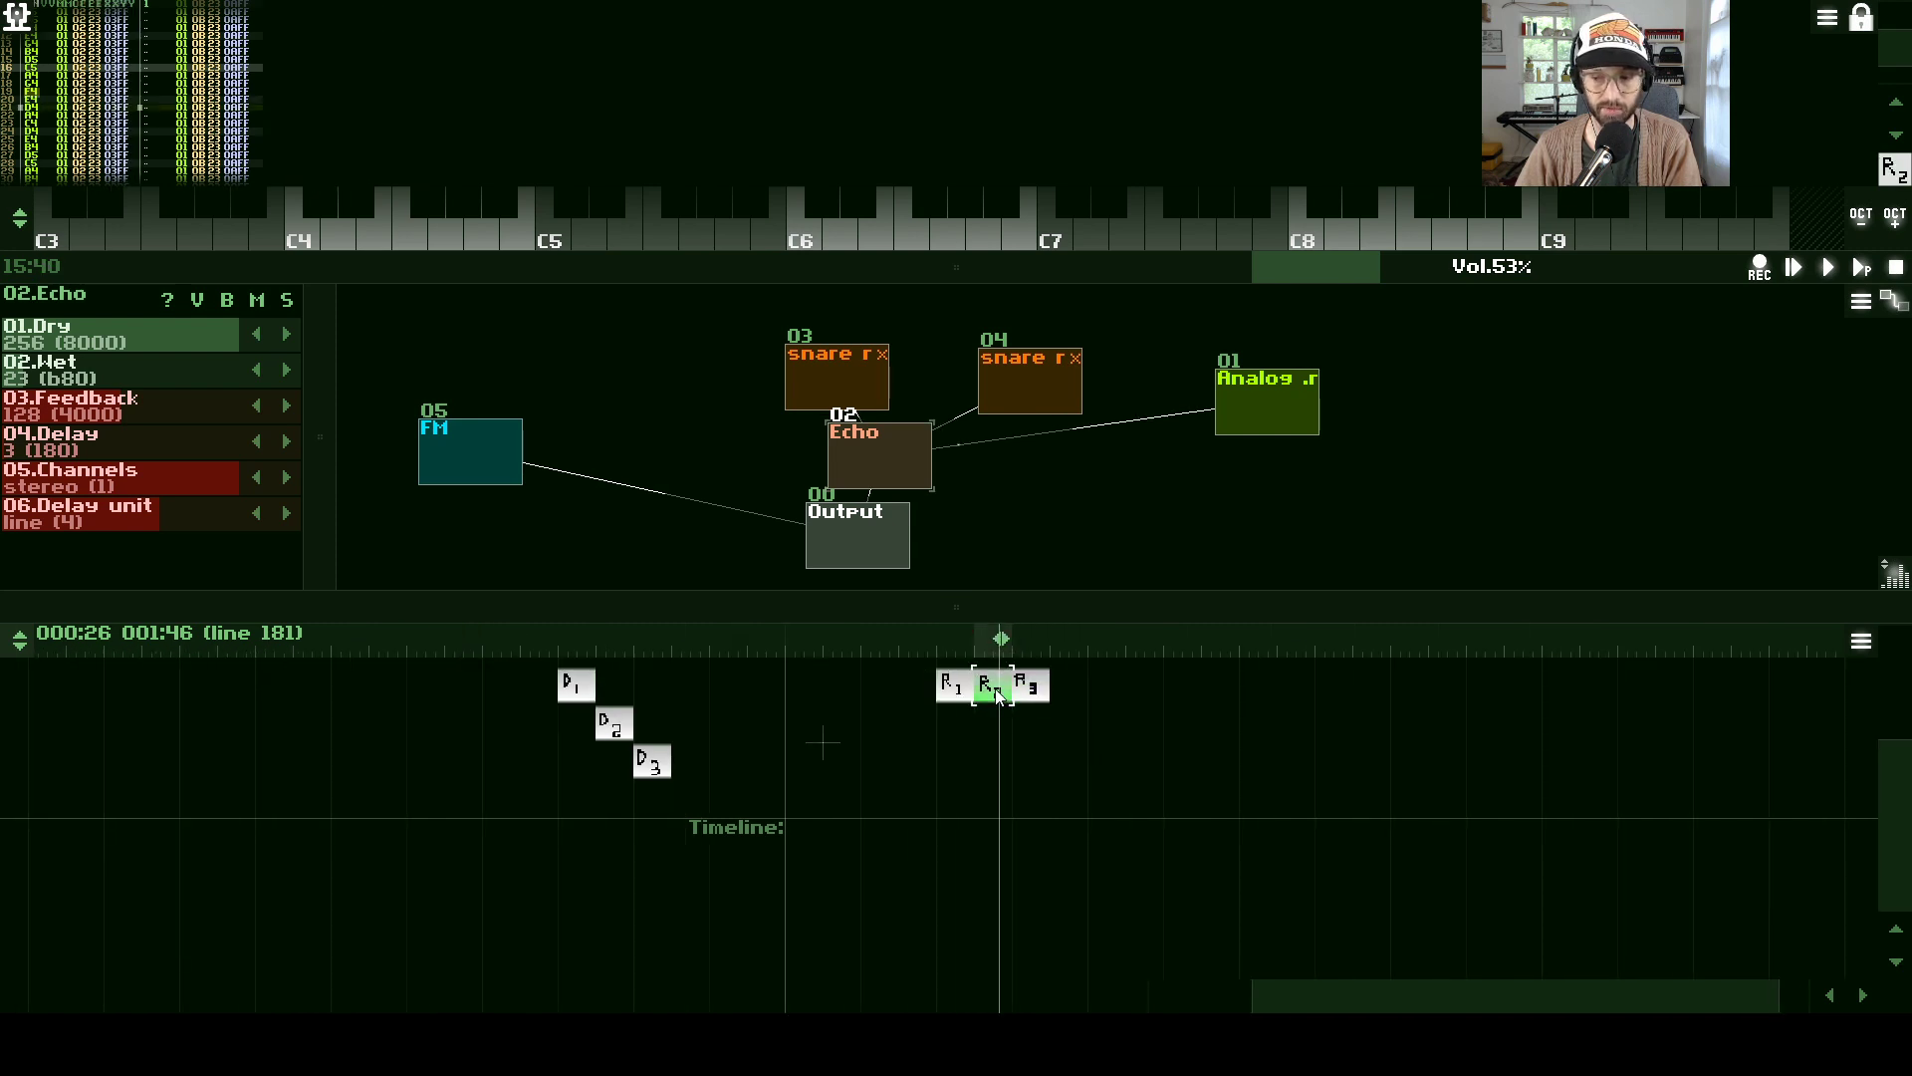
pyautogui.moveTo(431, 276); pyautogui.dragTo(439, 439)
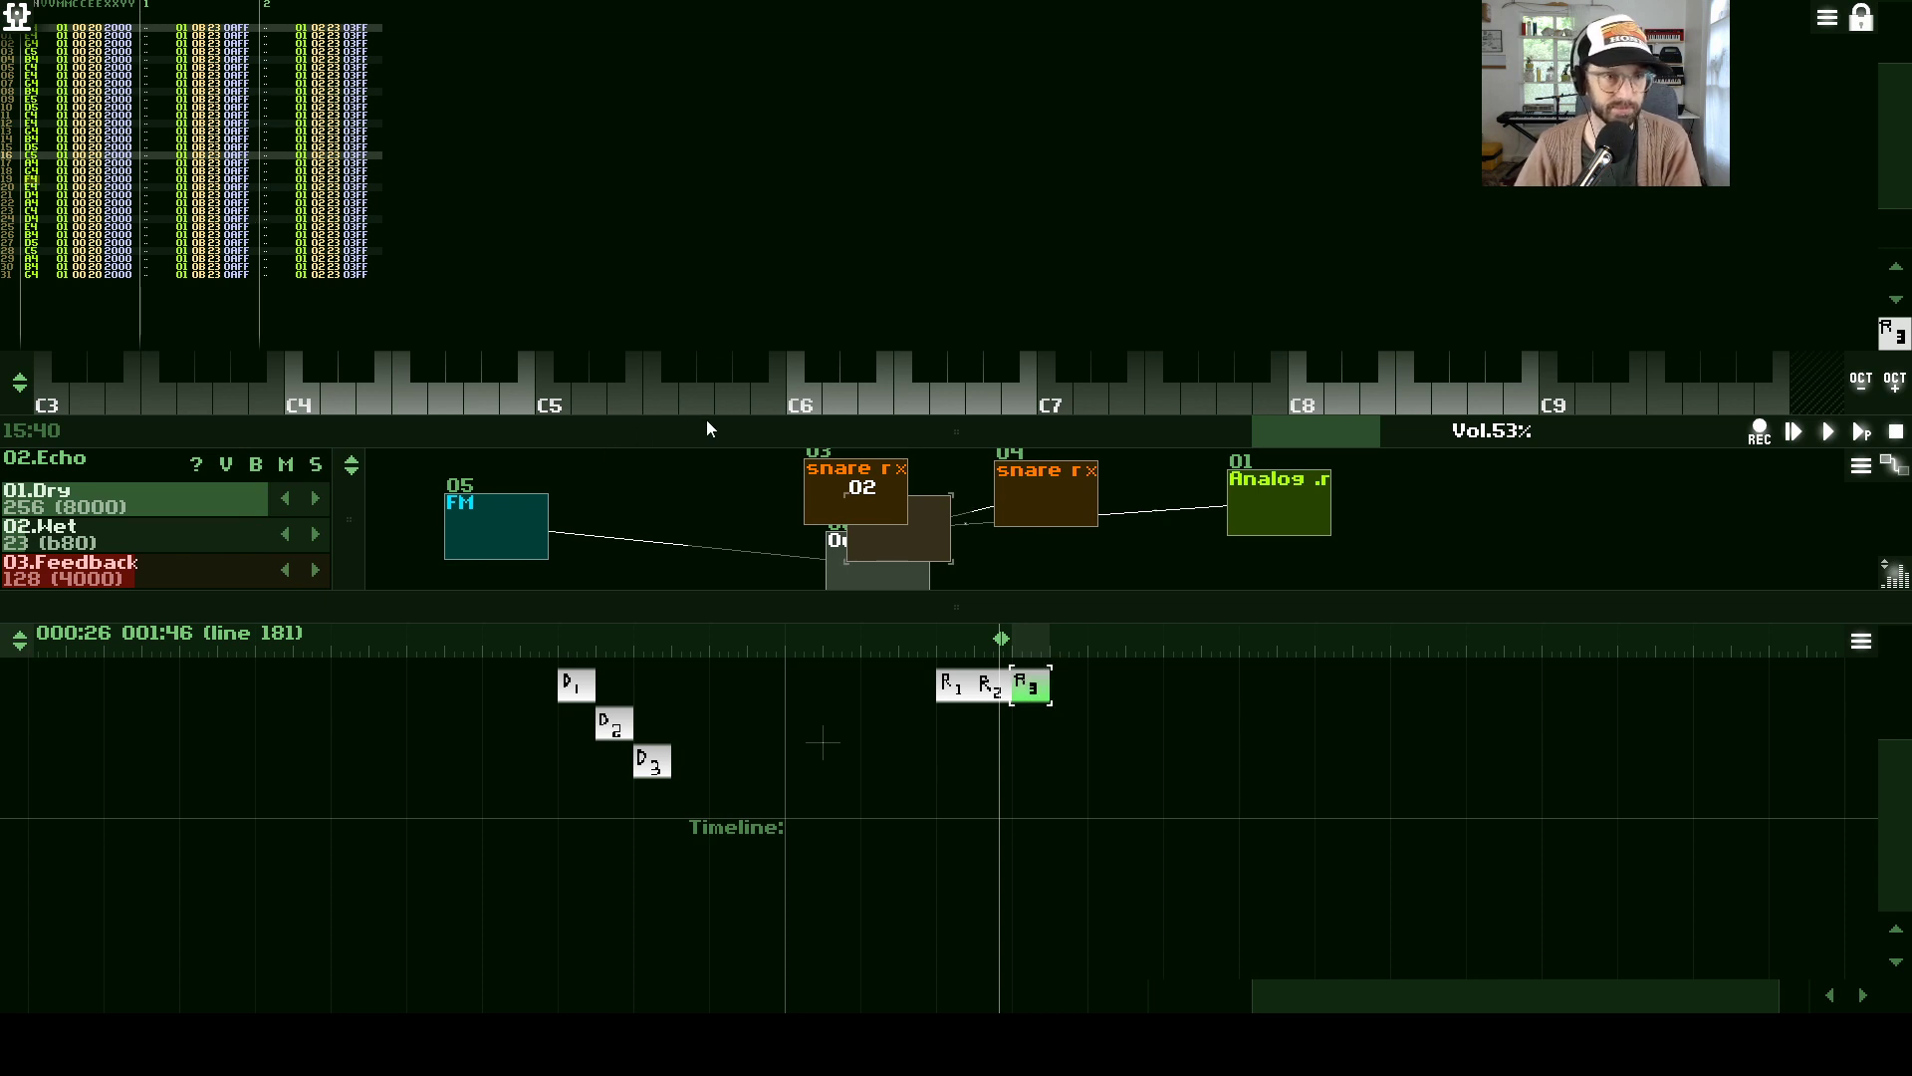
pyautogui.moveTo(751, 426); pyautogui.dragTo(757, 378)
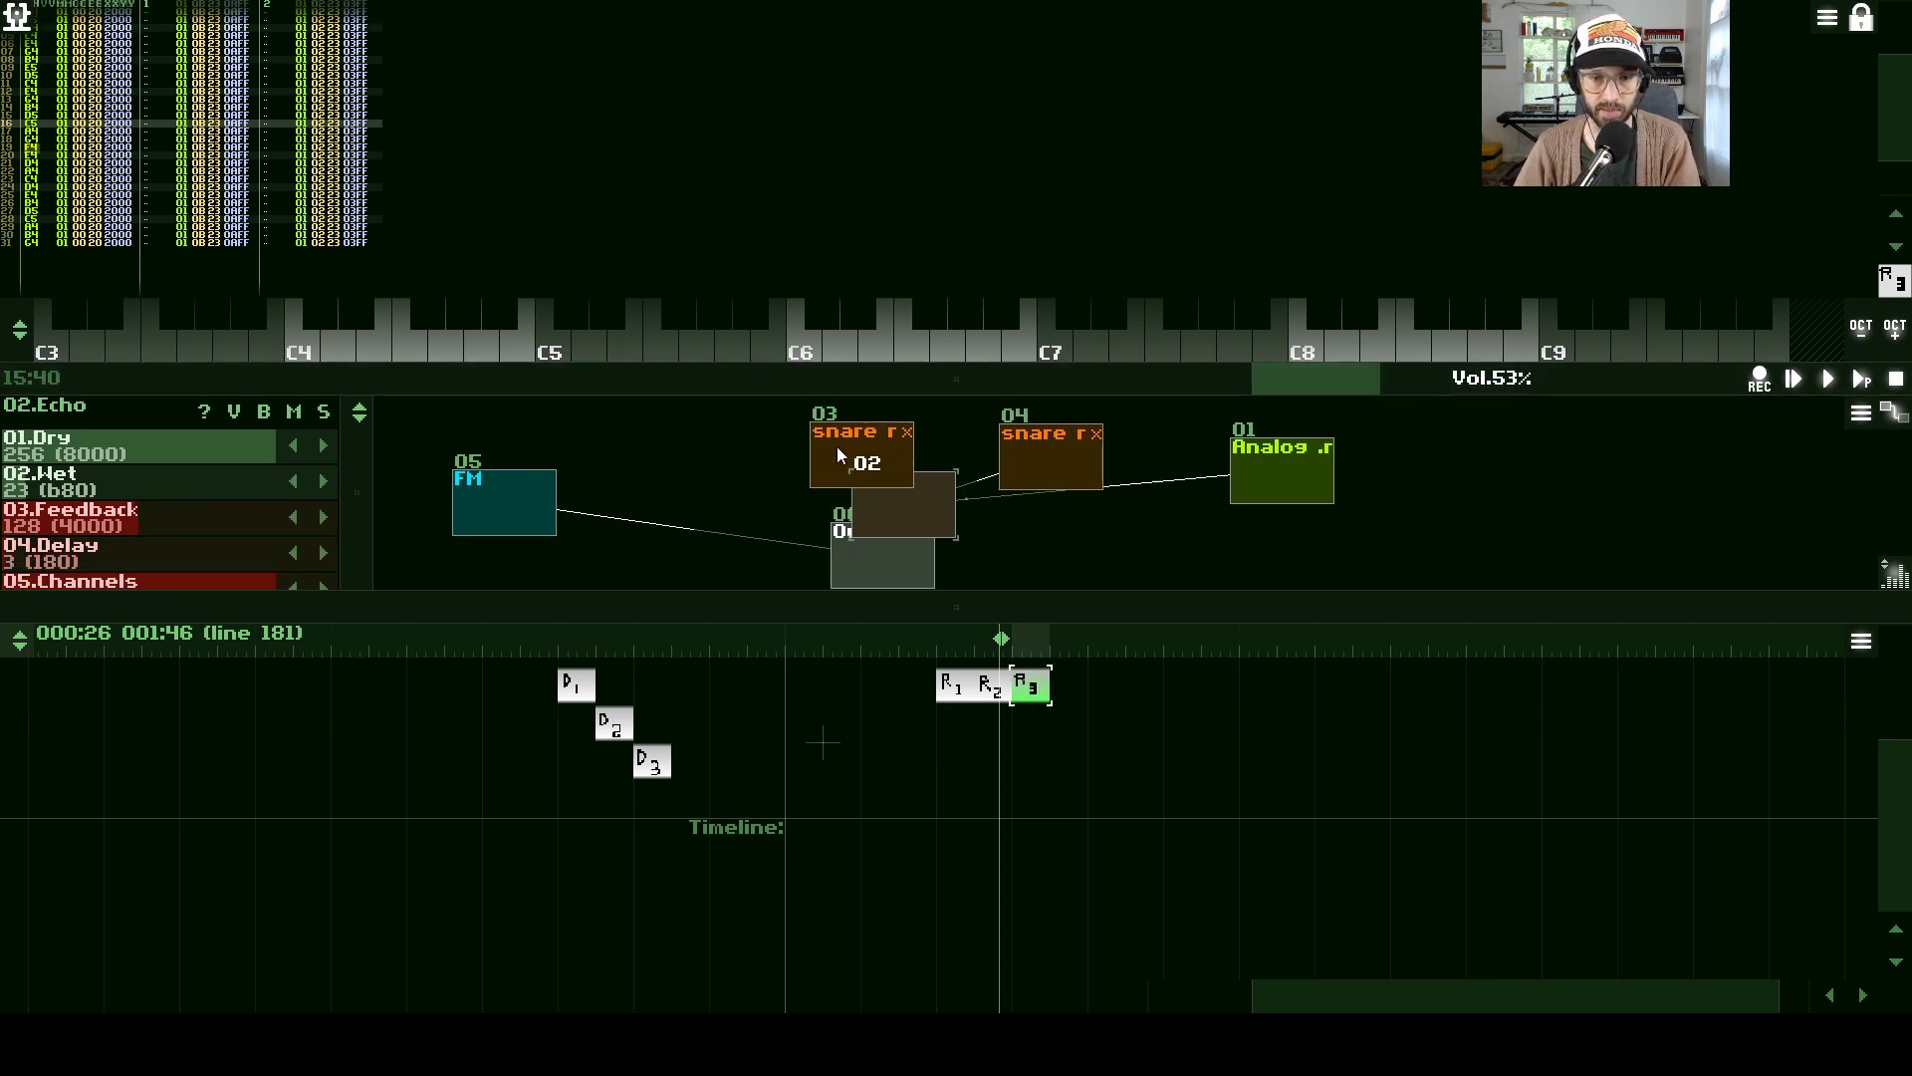
# - In the R3 pattern's properties, add a fourth track and remove it again
pyautogui.rightClick(1040, 688)
pyautogui.click(1005, 739)
pyautogui.doubleClick(1031, 687)
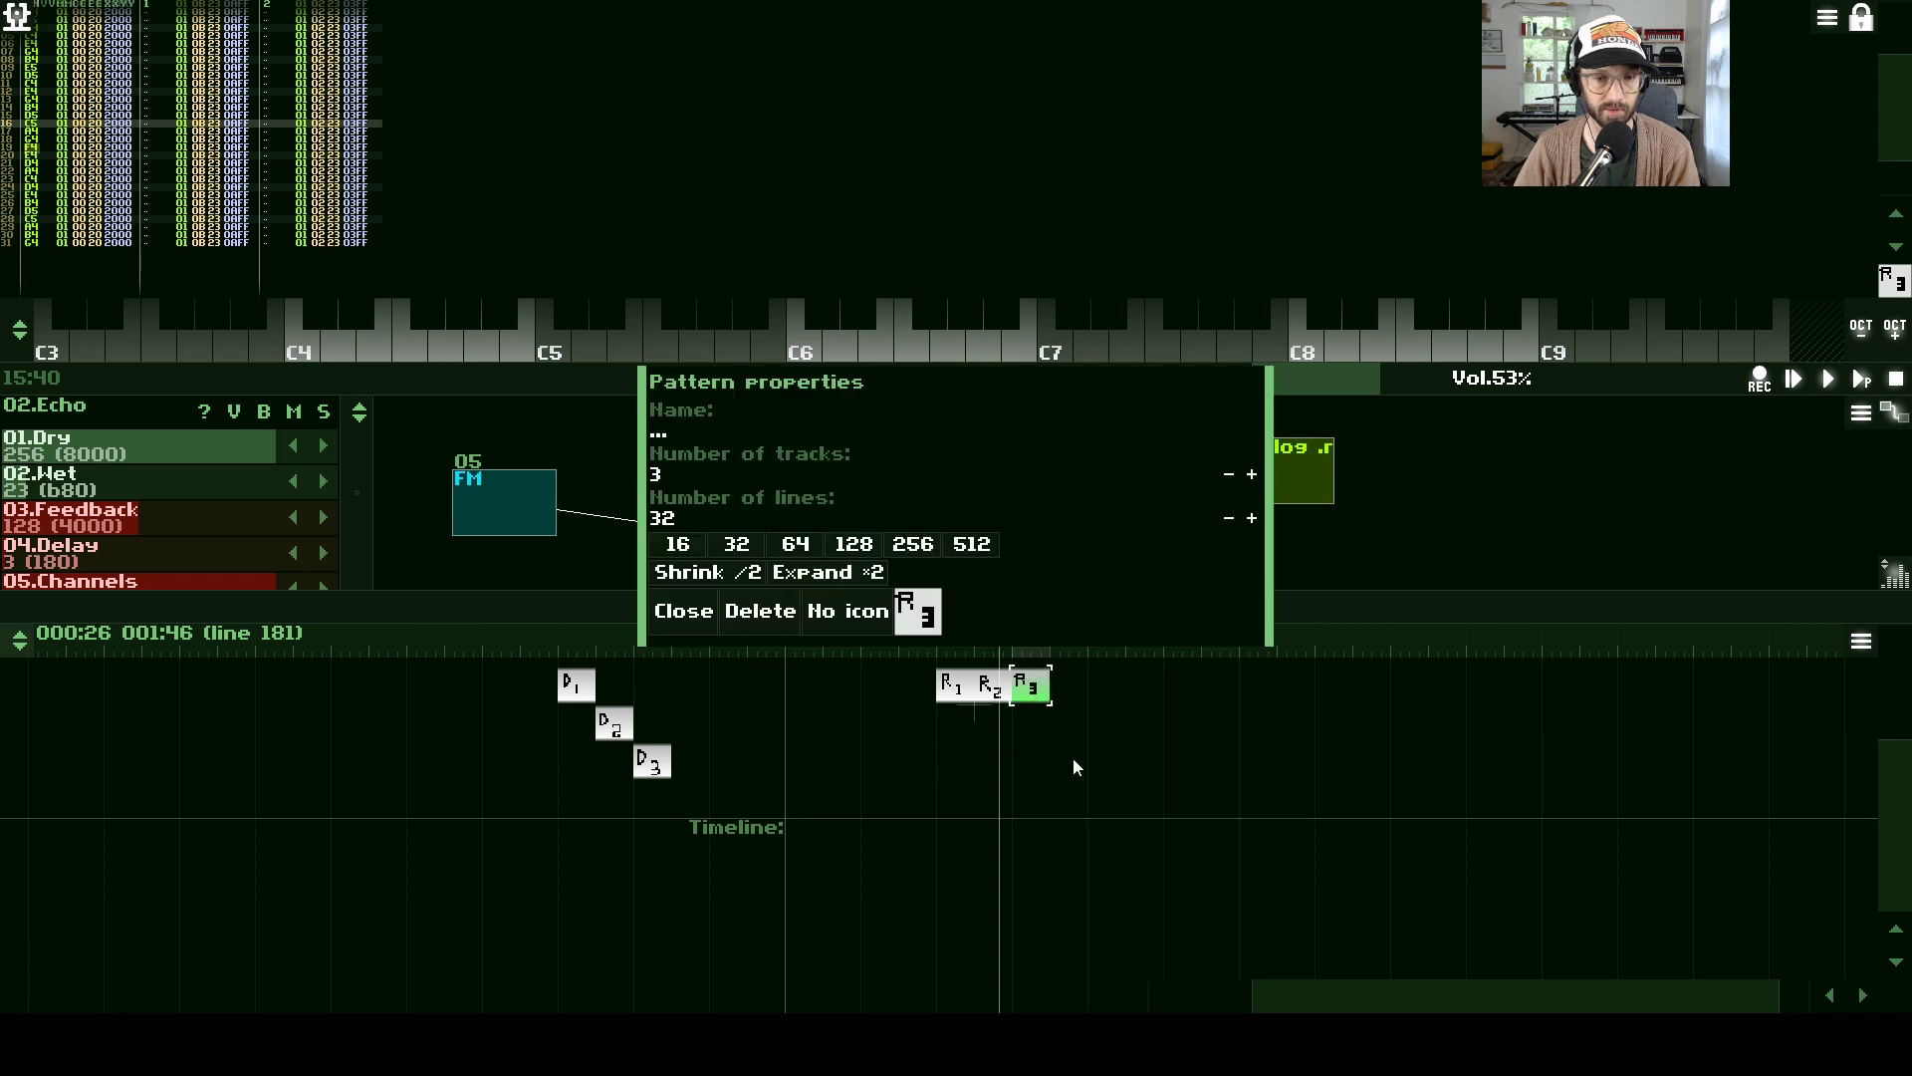
pyautogui.moveTo(1253, 477); pyautogui.dragTo(1224, 482)
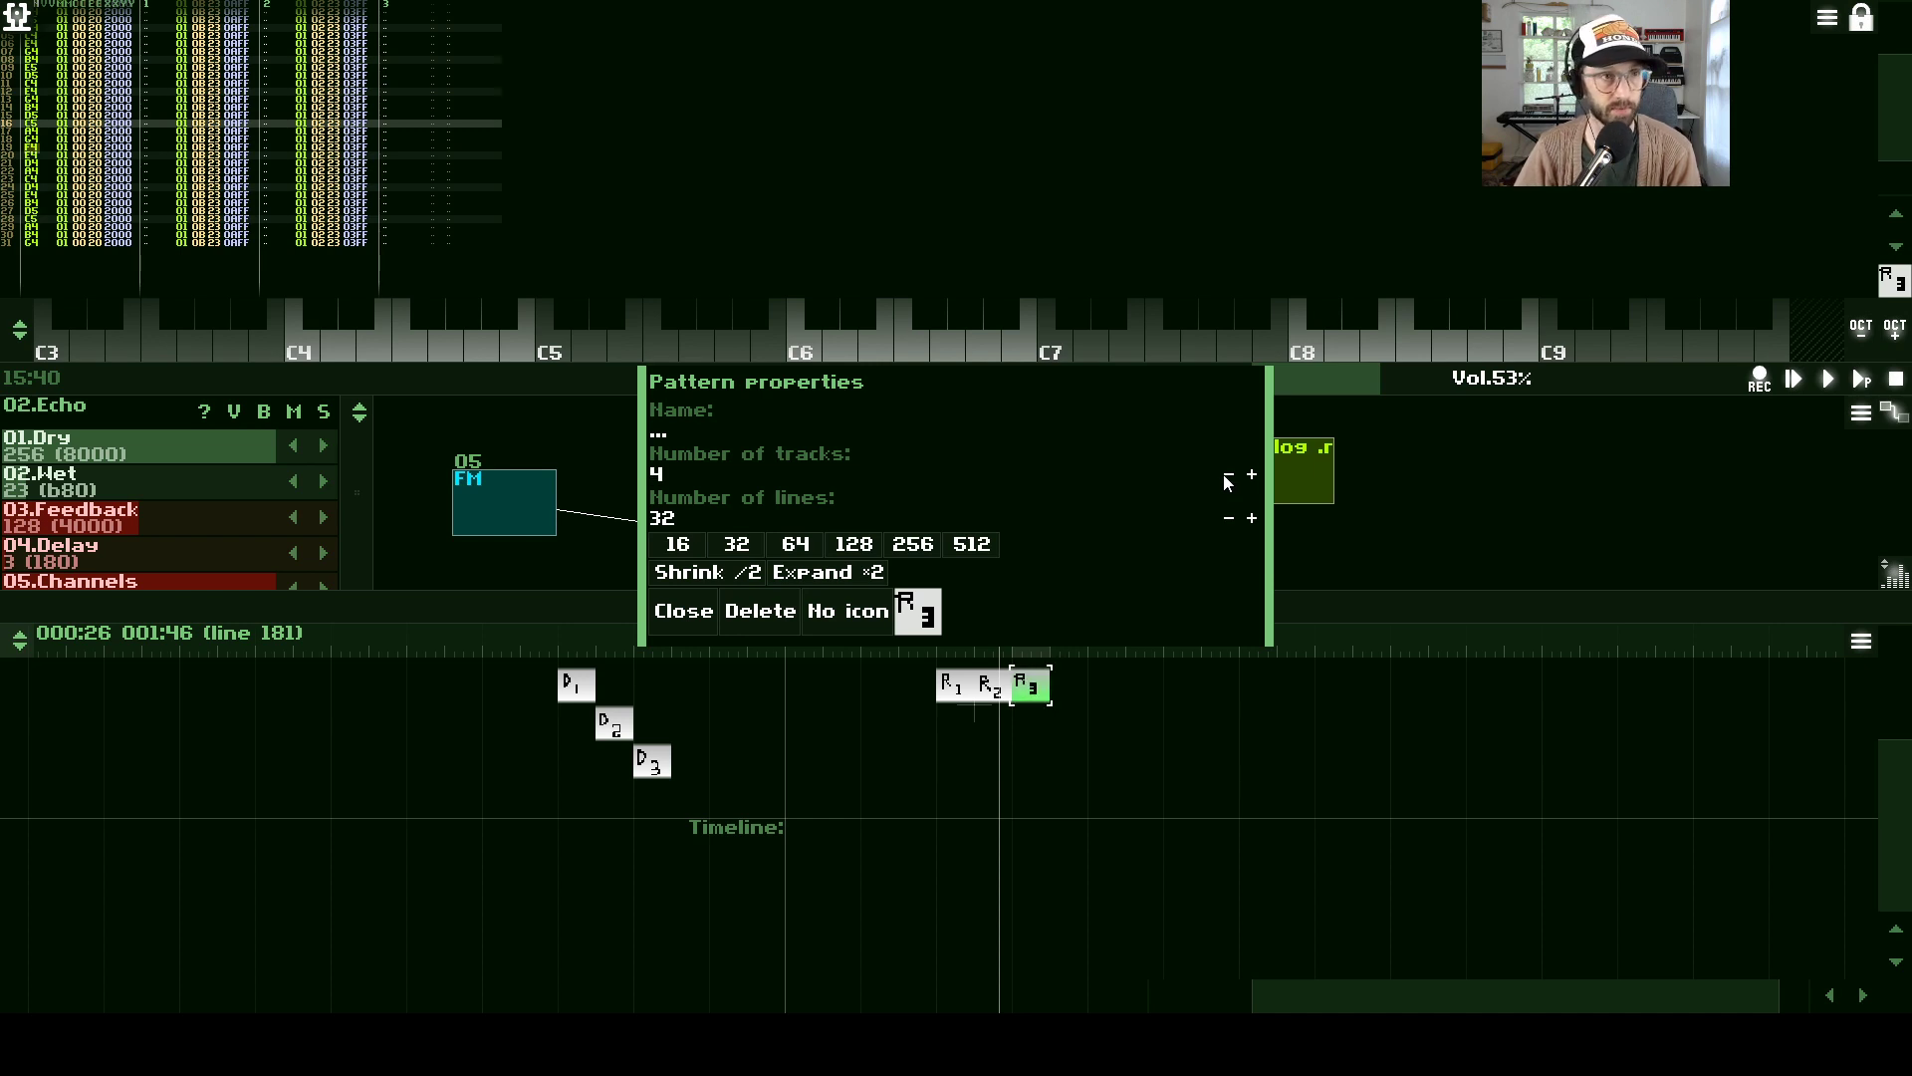
pyautogui.click(1228, 476)
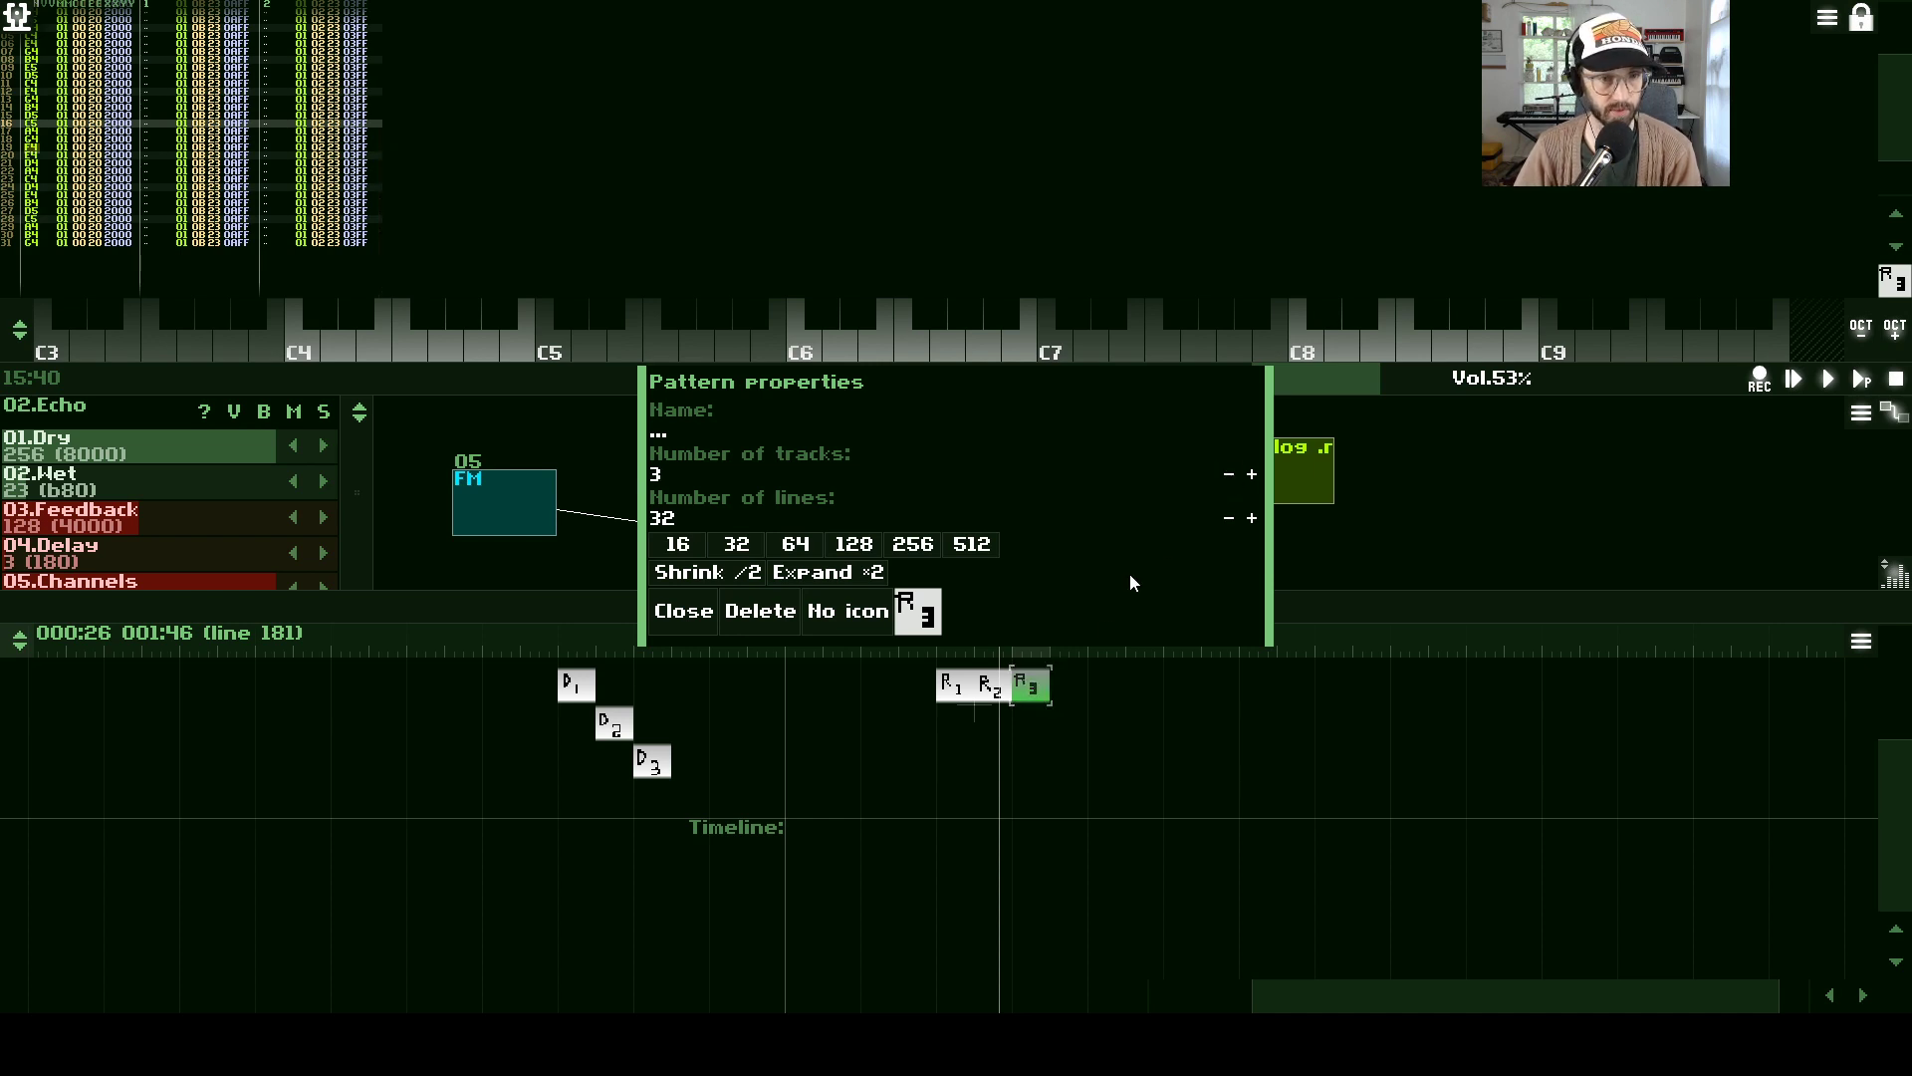
pyautogui.click(683, 612)
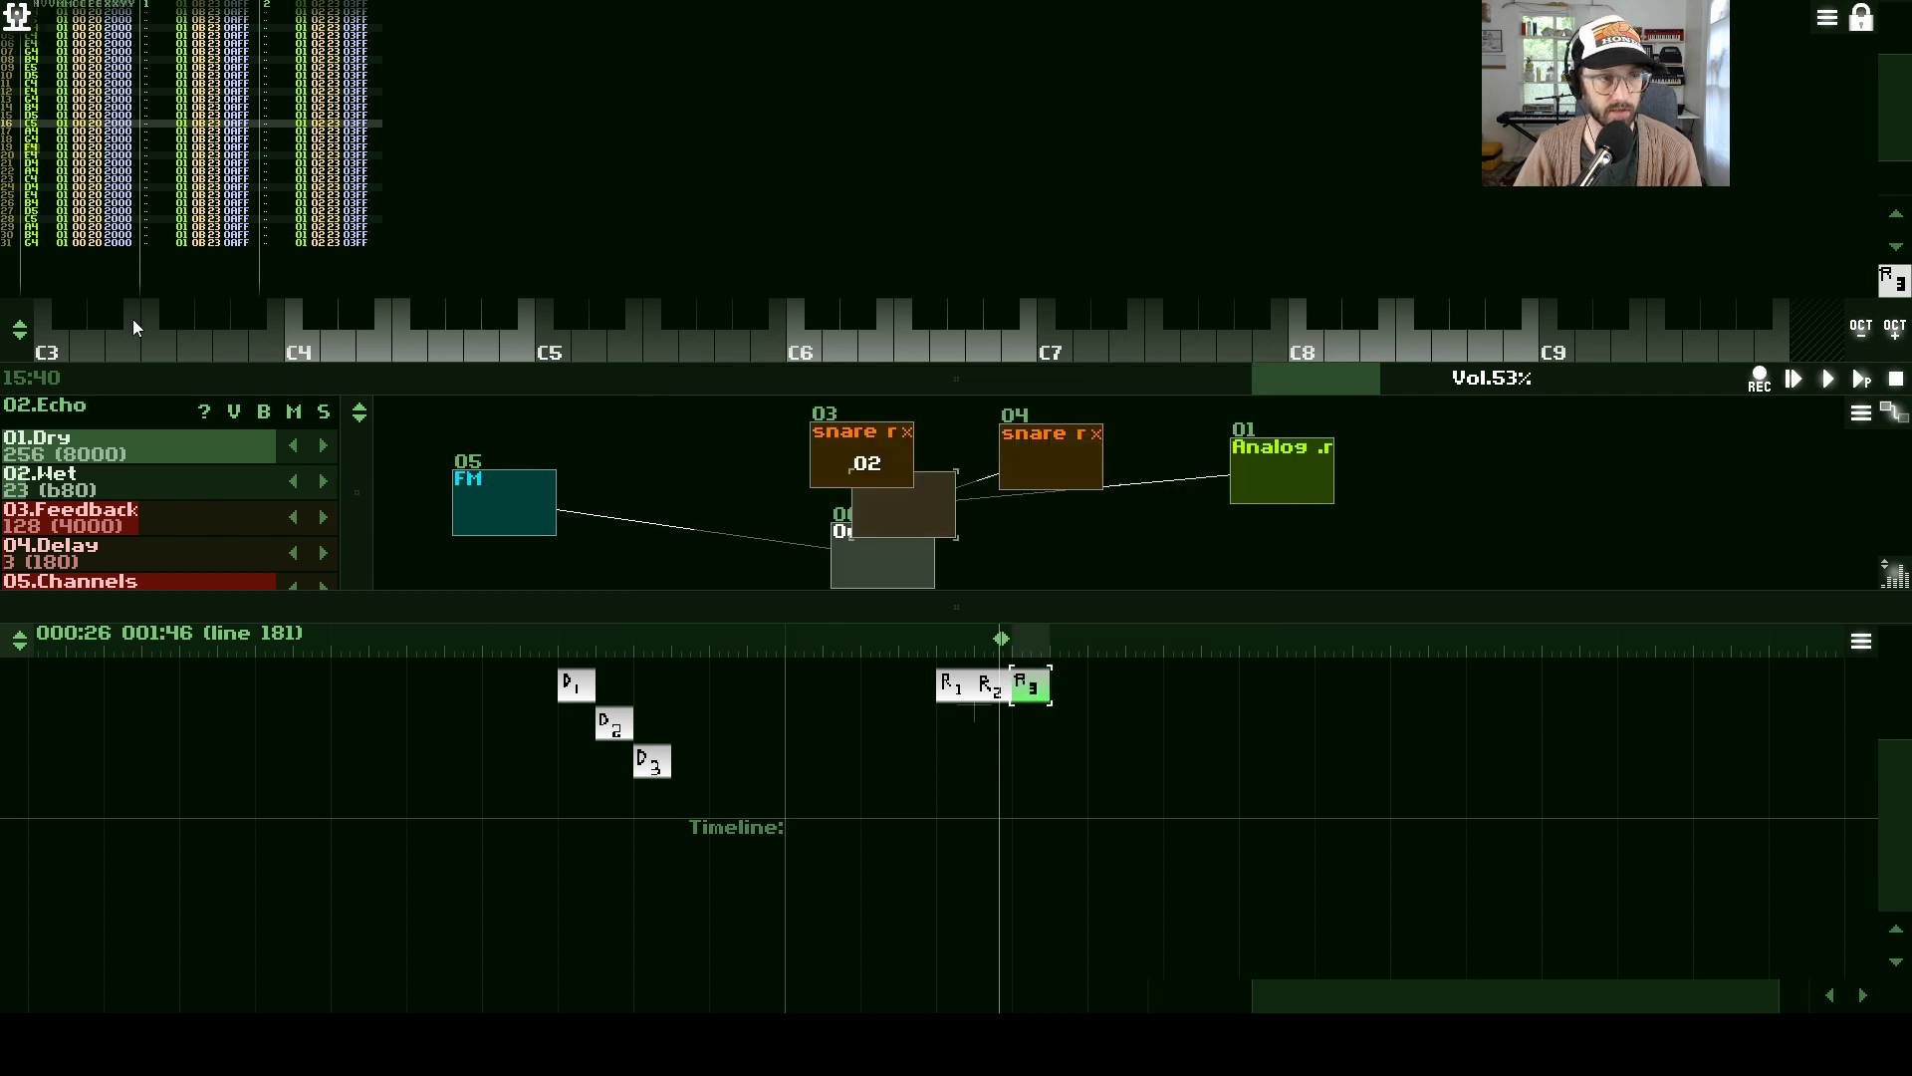
# - Shrink the on-screen piano keyboard and resize the pattern, module and timeline areas so that all modules fit
pyautogui.moveTo(25, 331); pyautogui.dragTo(42, 495)
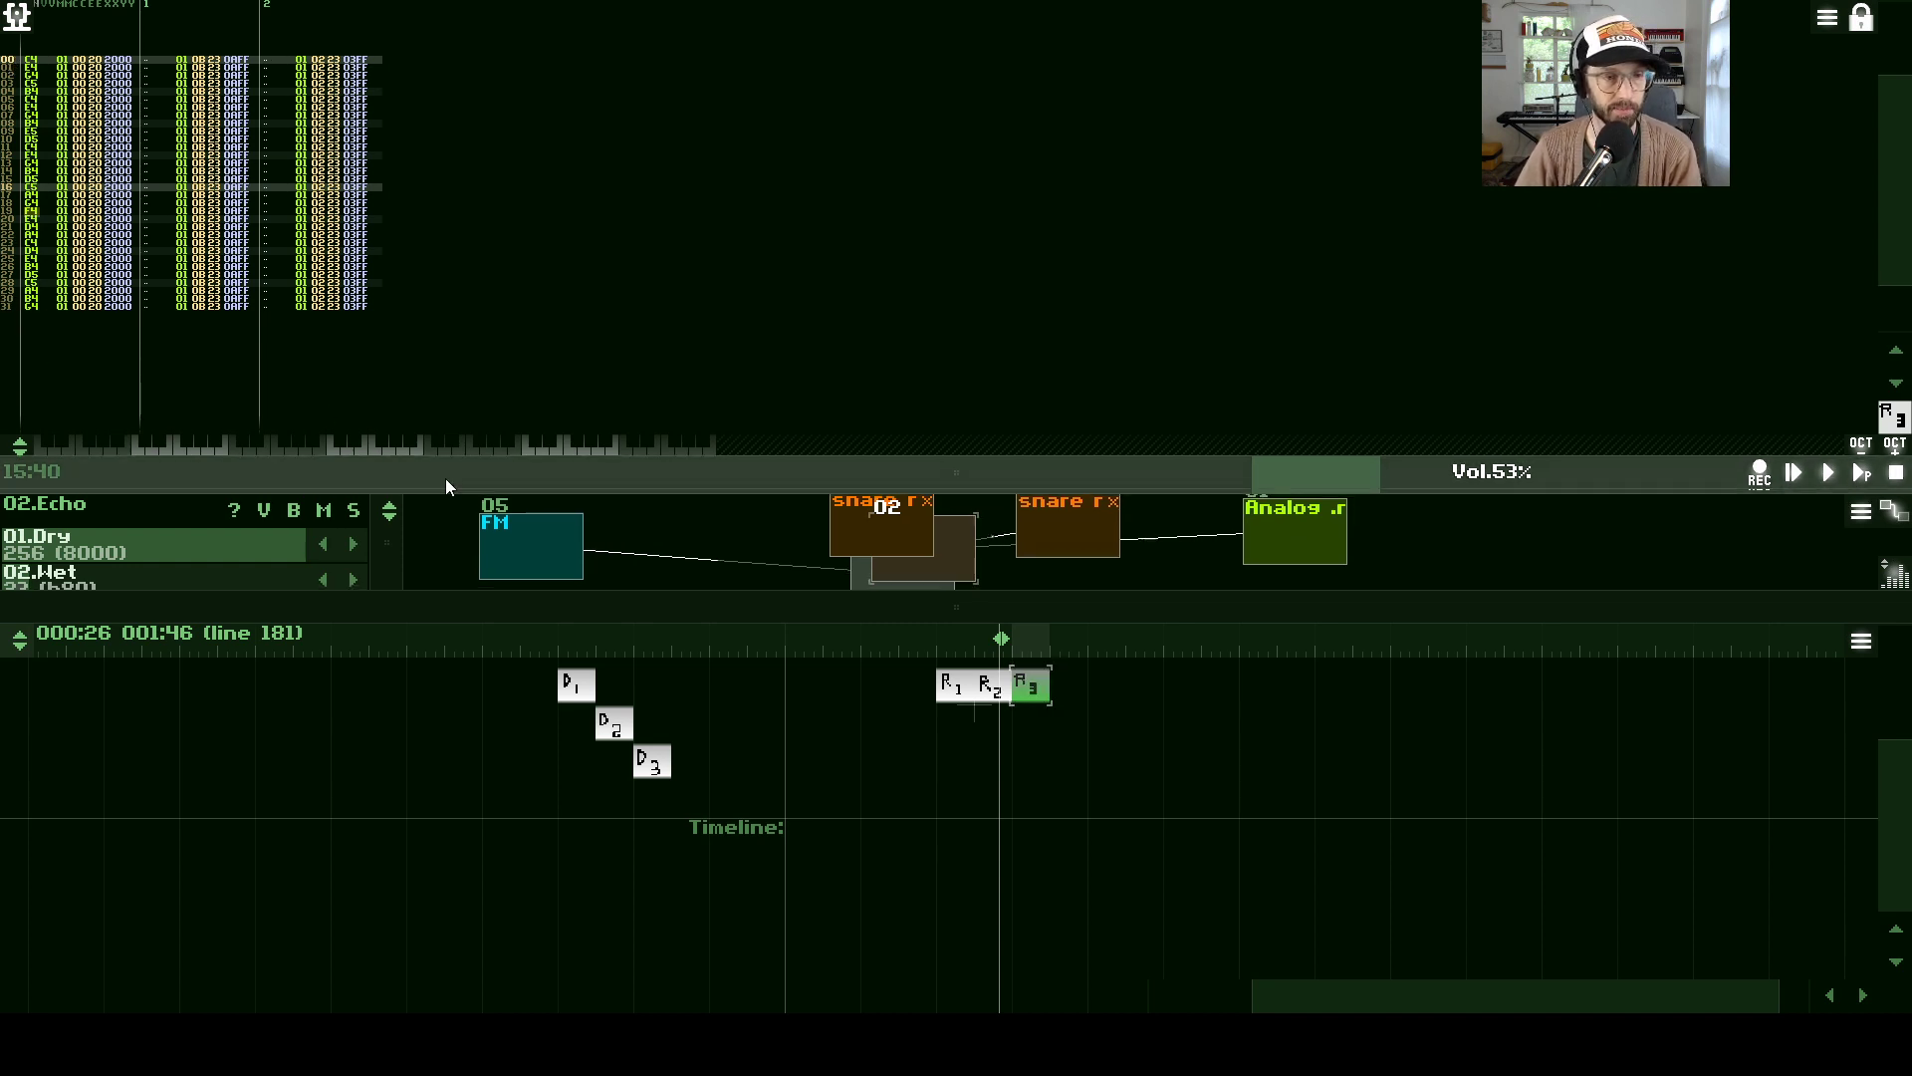
pyautogui.moveTo(445, 480); pyautogui.dragTo(455, 337)
pyautogui.moveTo(412, 602); pyautogui.dragTo(418, 657)
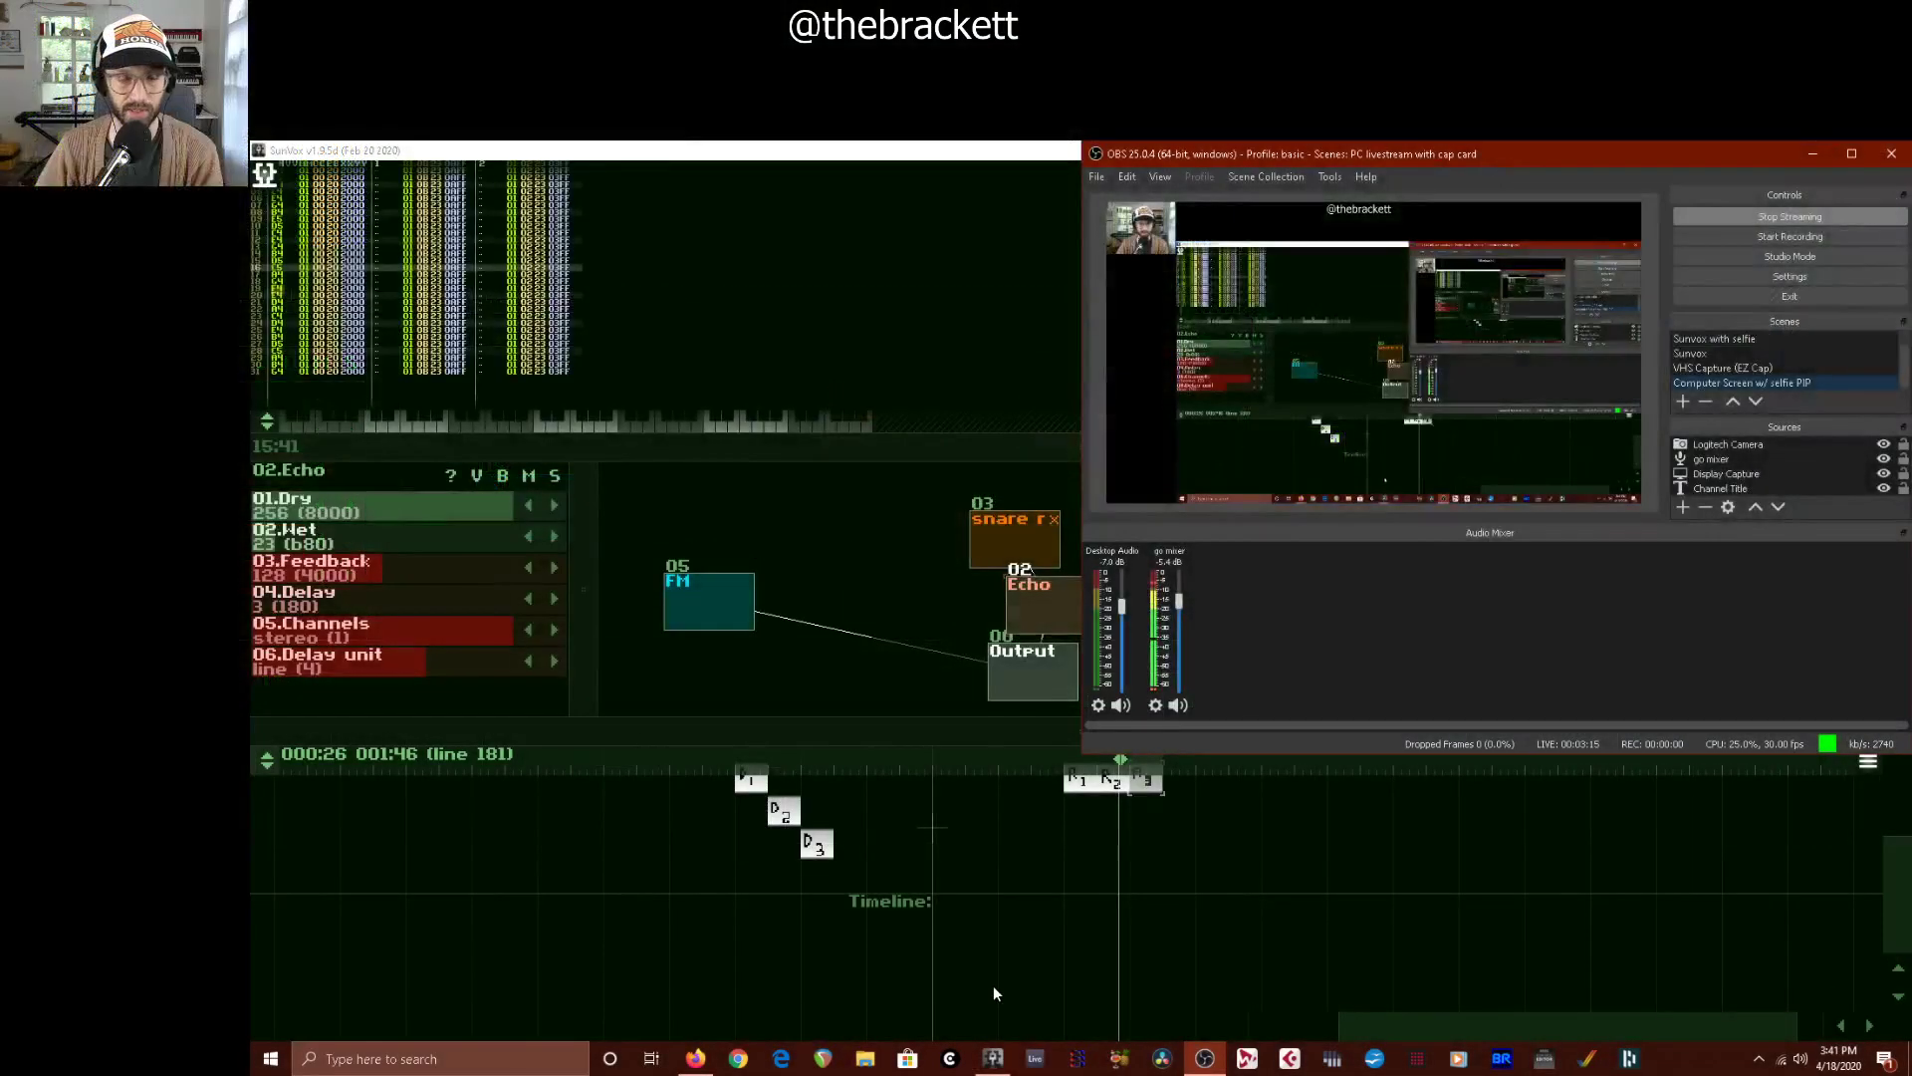
# - Switch to Firefox and open the user manual from the SunVox page on WarmPlace
pyautogui.click(696, 1058)
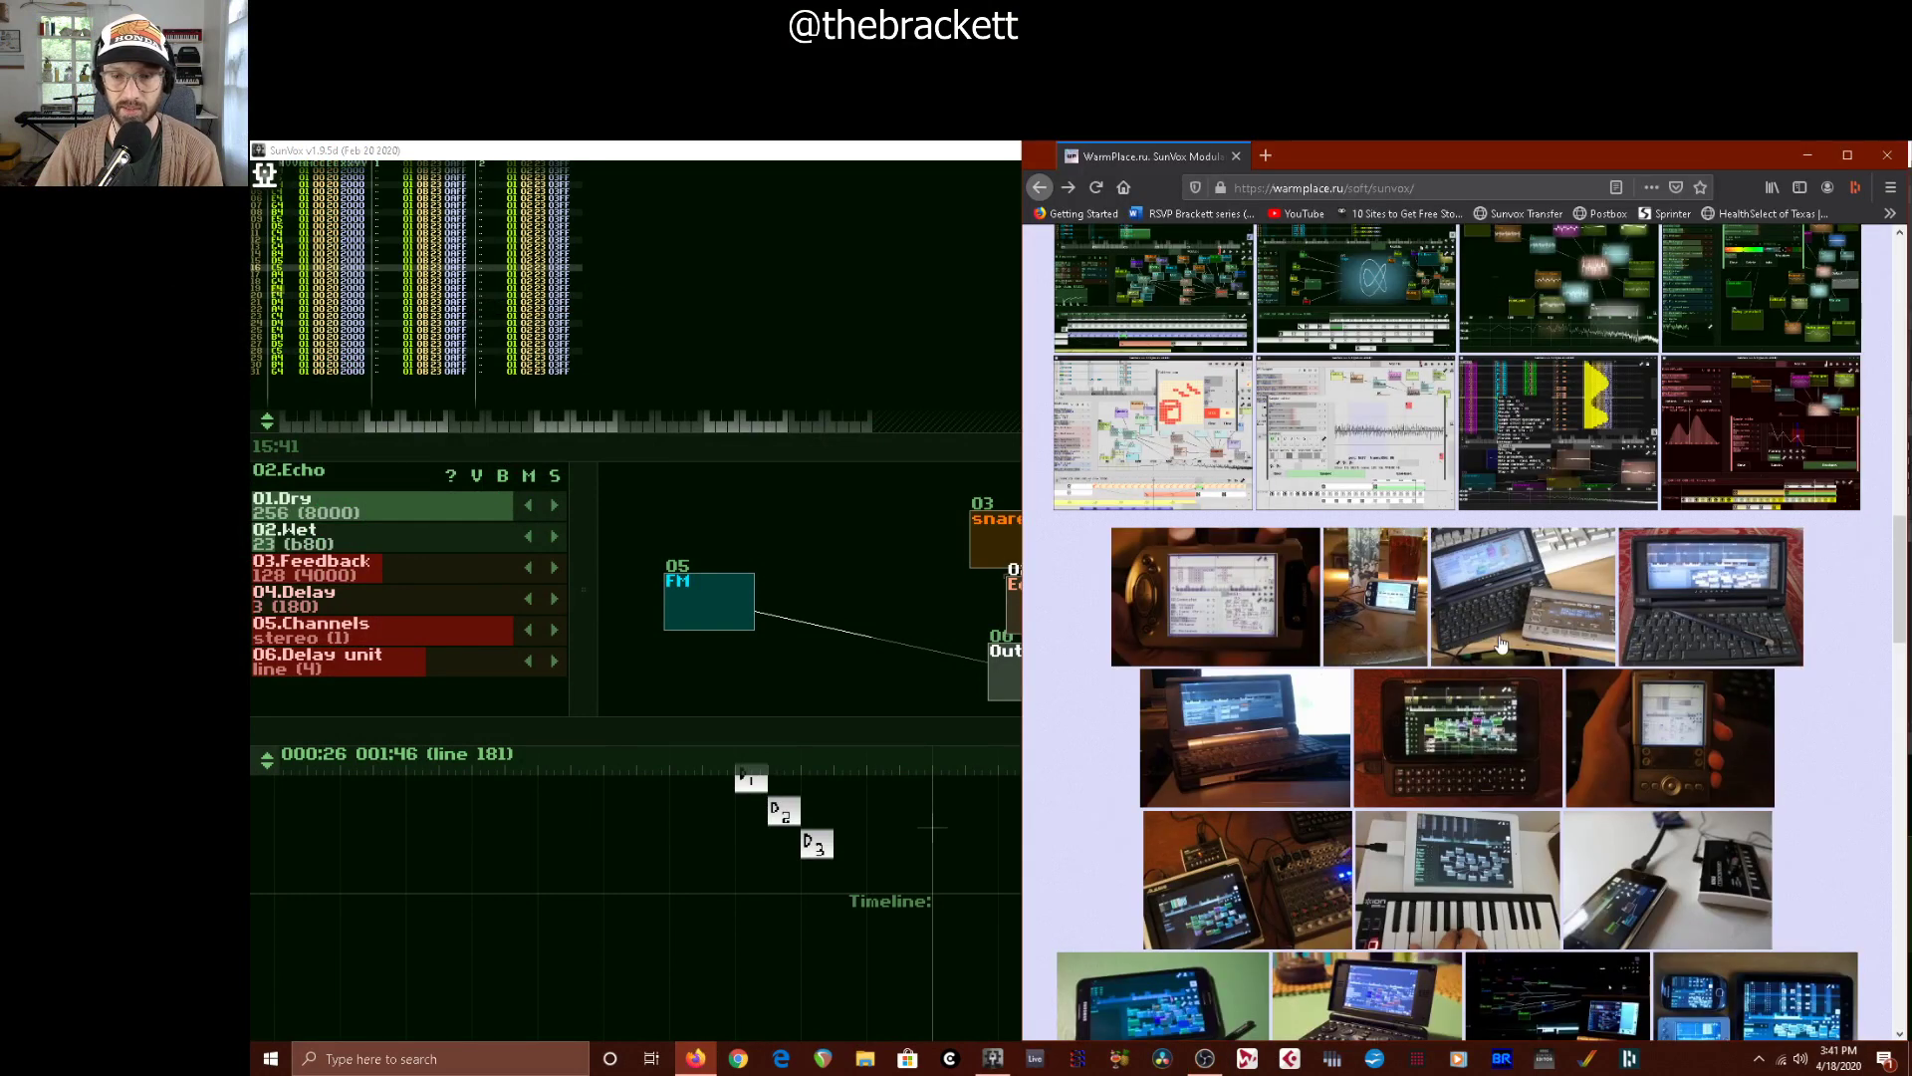
pyautogui.scroll(-3, 1512, 667)
pyautogui.scroll(2, 1434, 649)
pyautogui.scroll(5, 1434, 650)
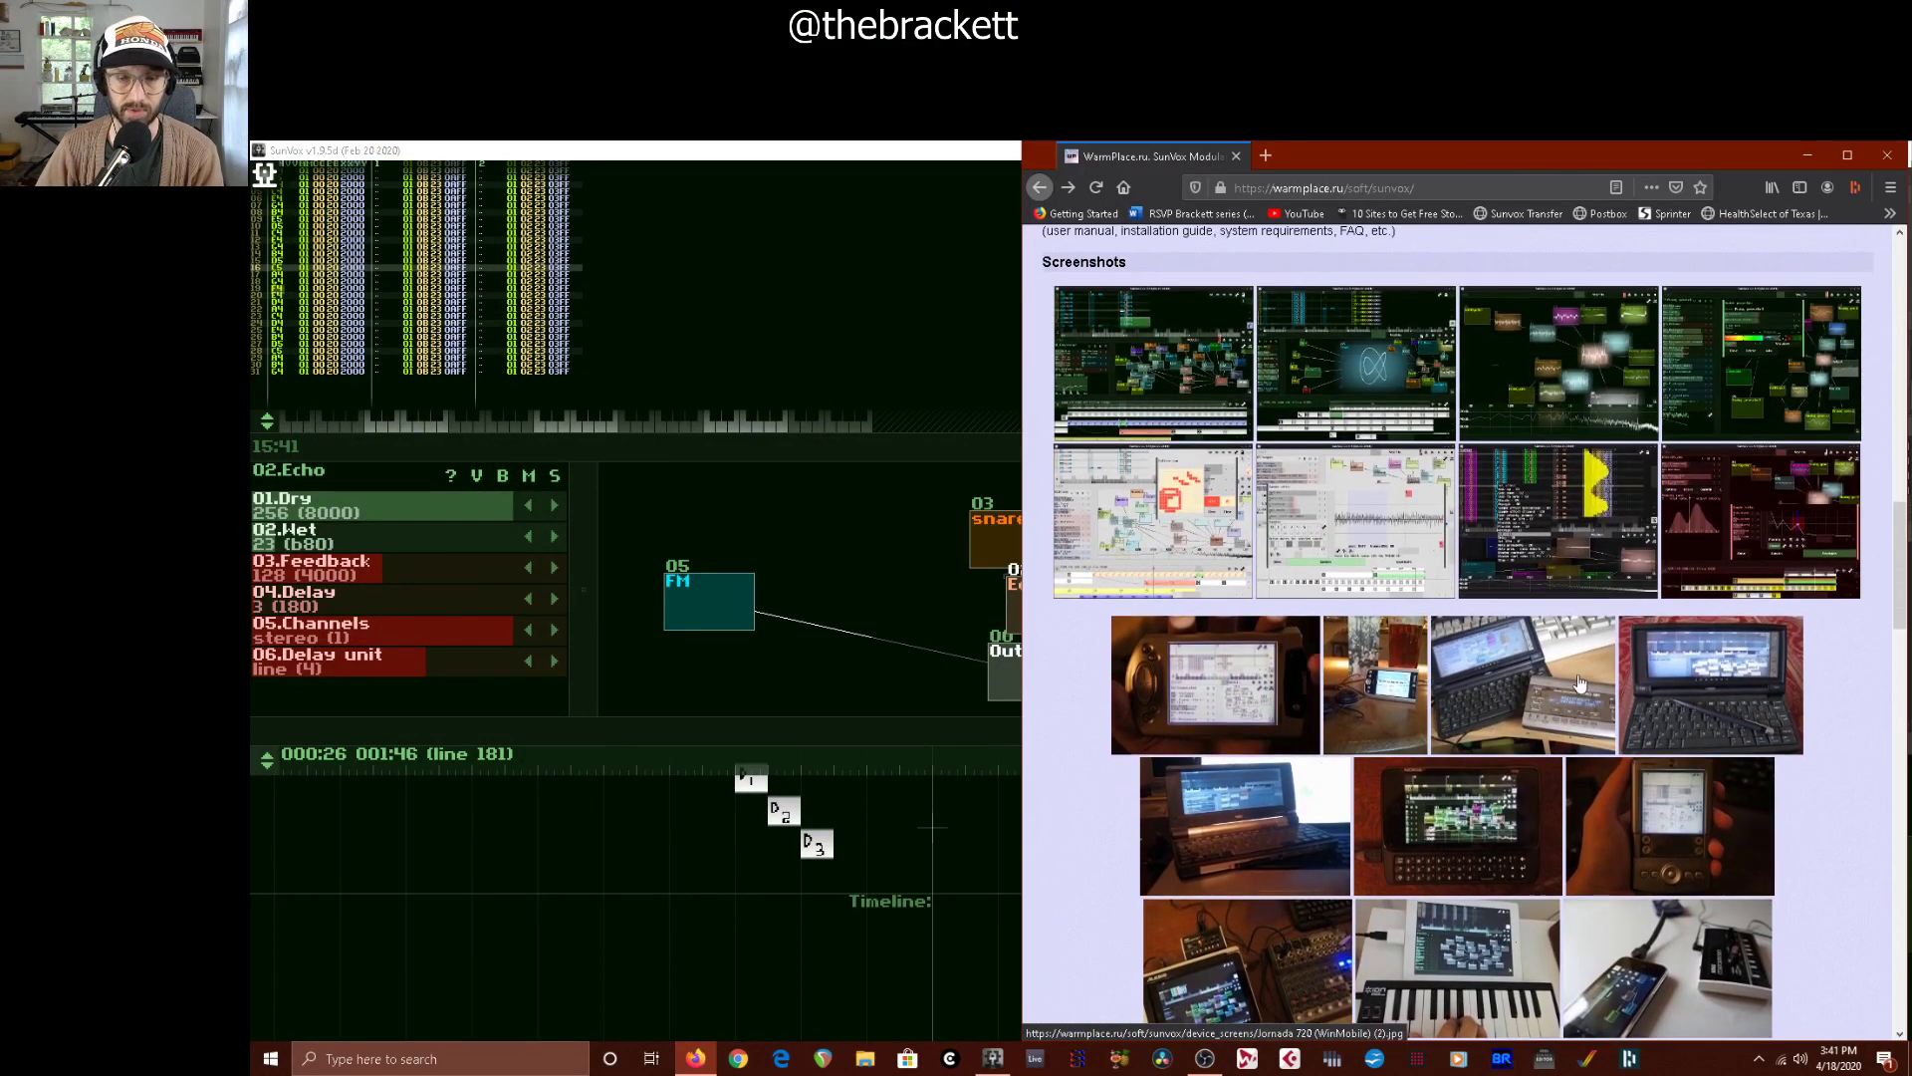
pyautogui.scroll(10, 1564, 697)
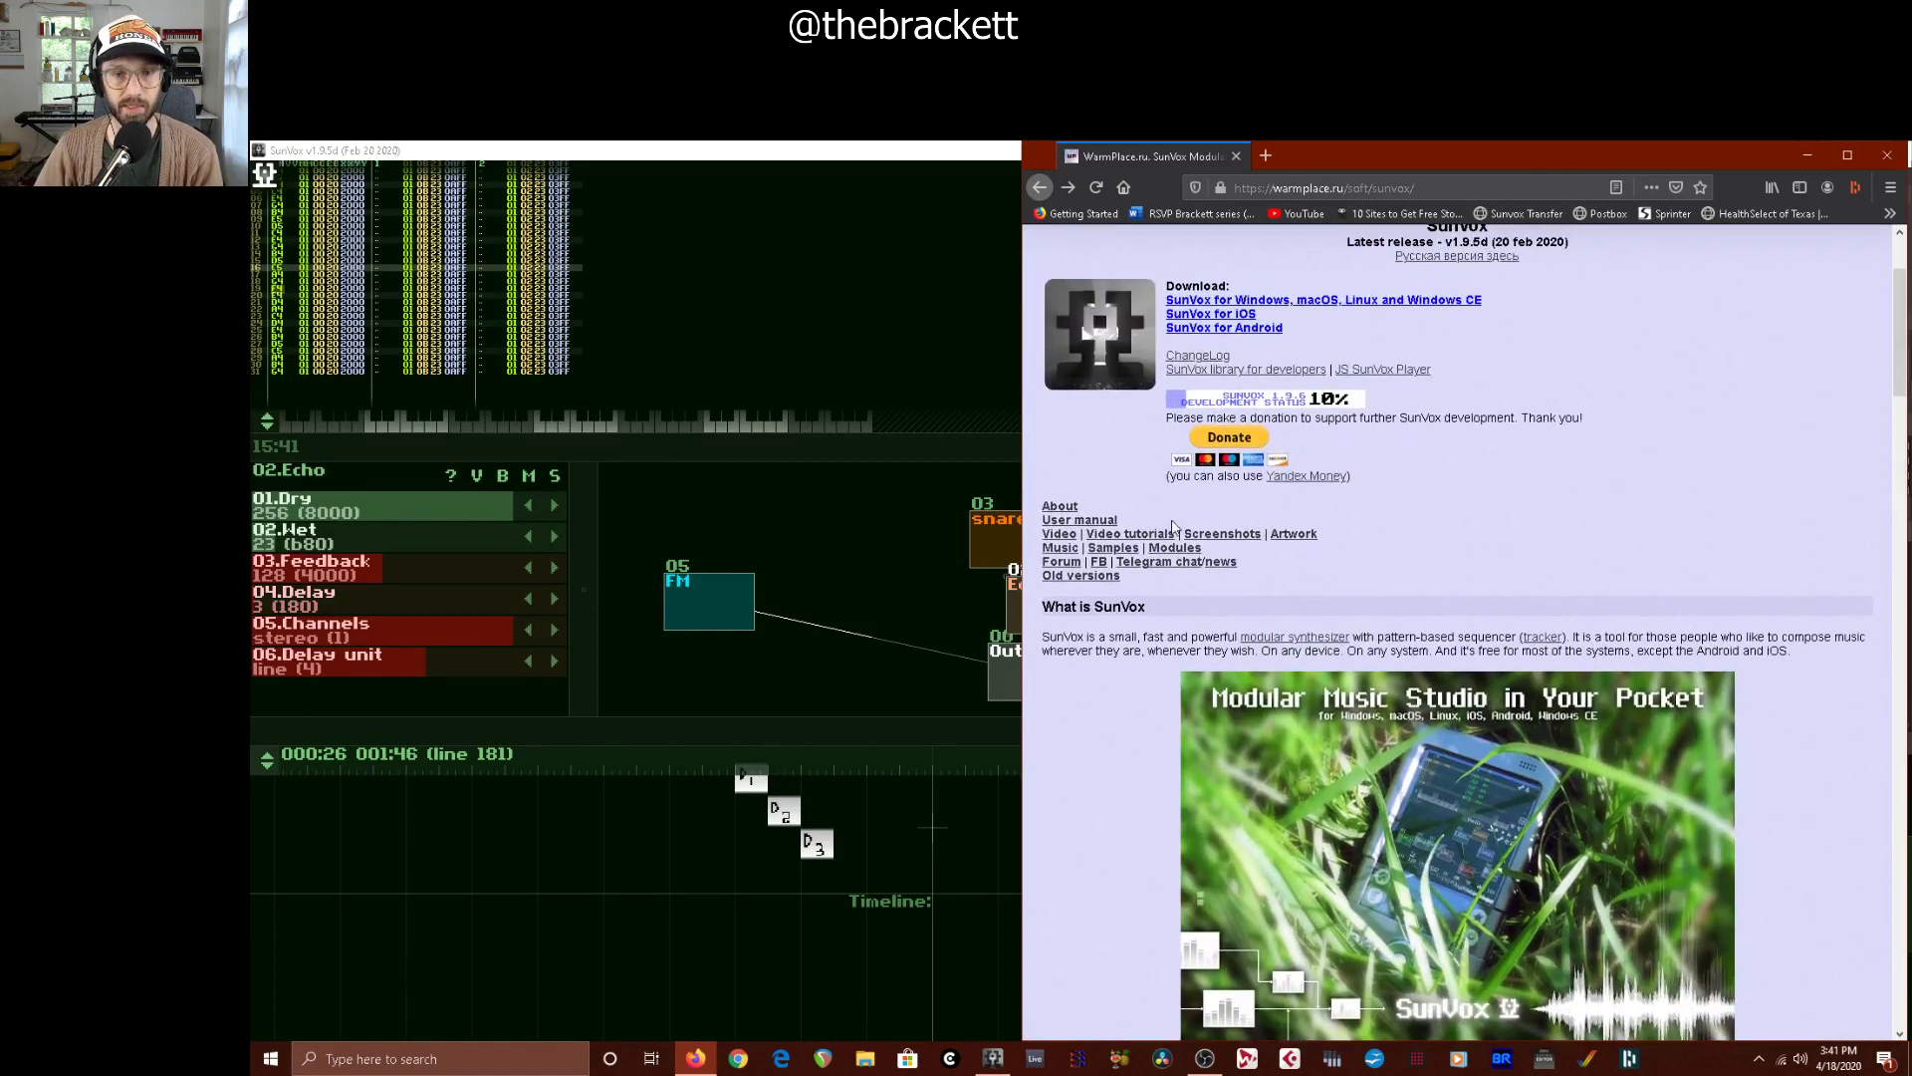
pyautogui.click(1105, 534)
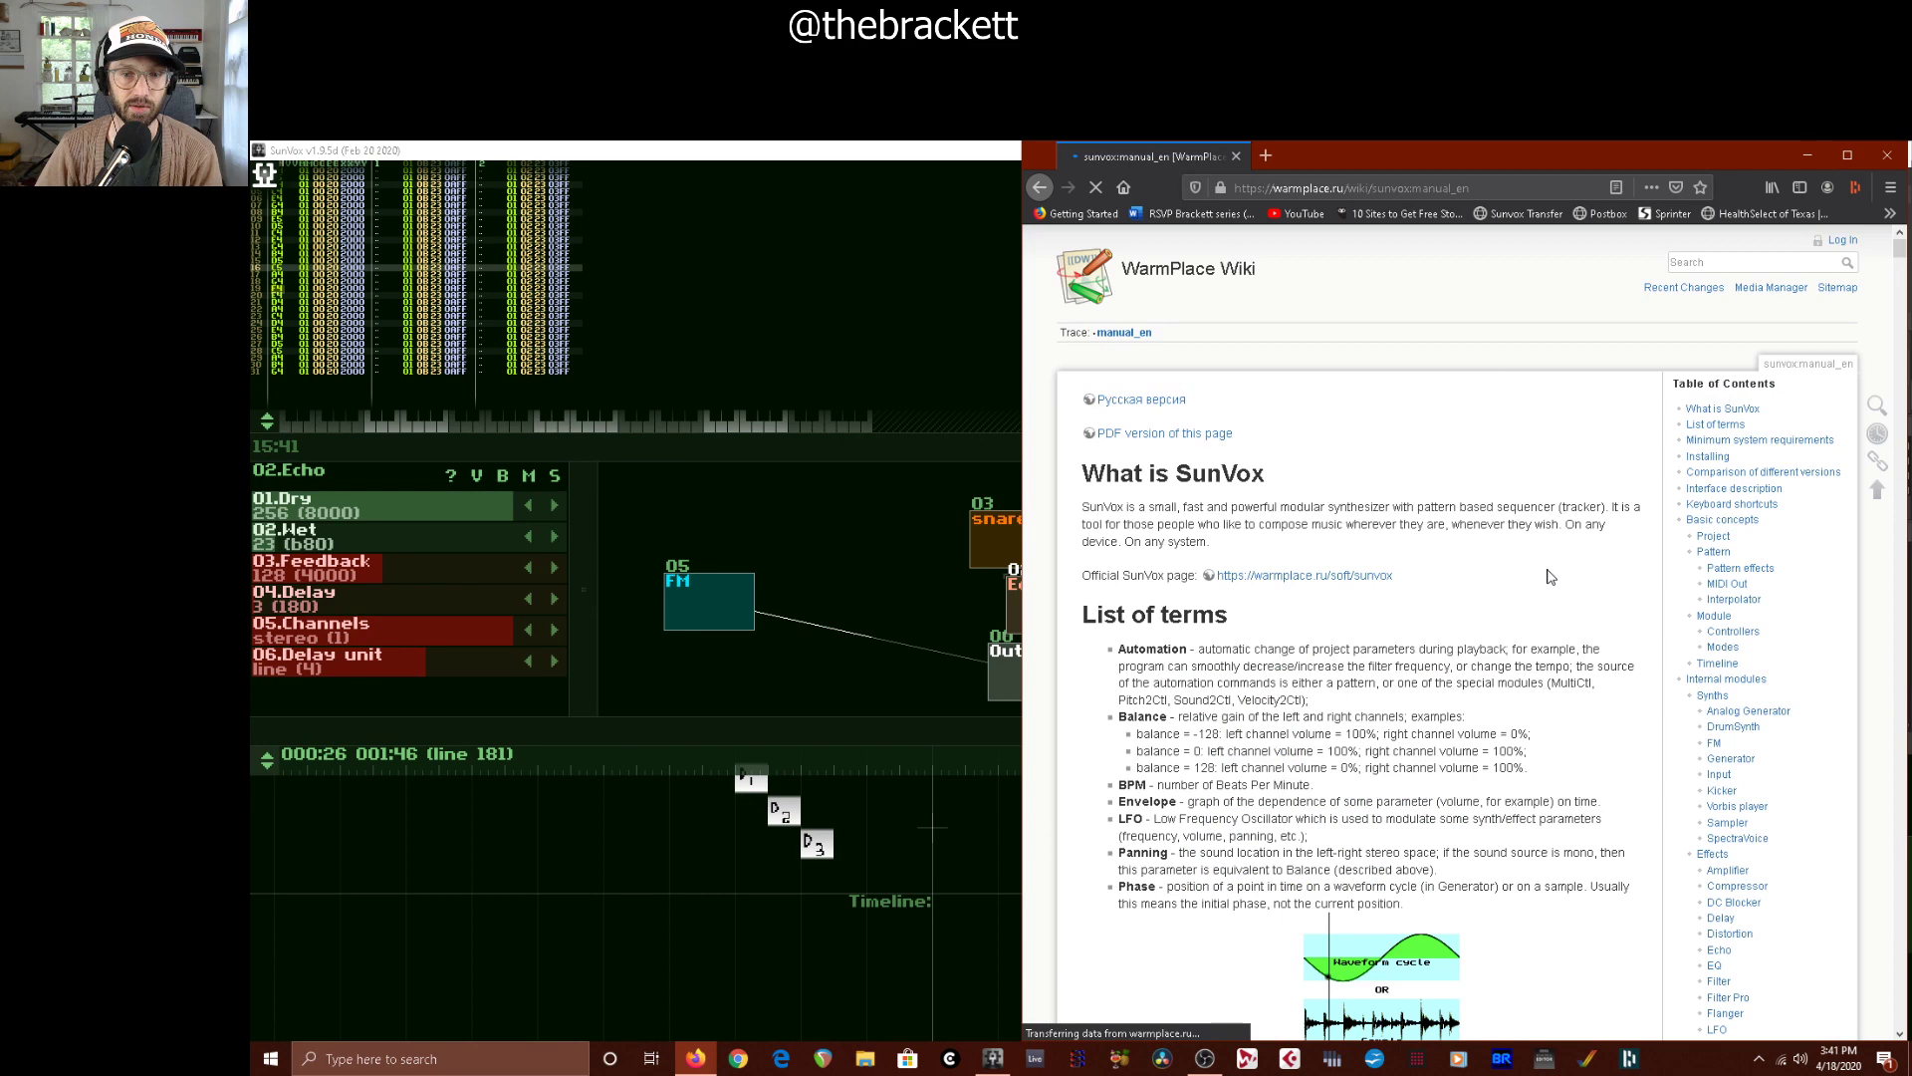
# - Find the note probability effects in the manual's pattern effects section
pyautogui.scroll(-20, 1549, 578)
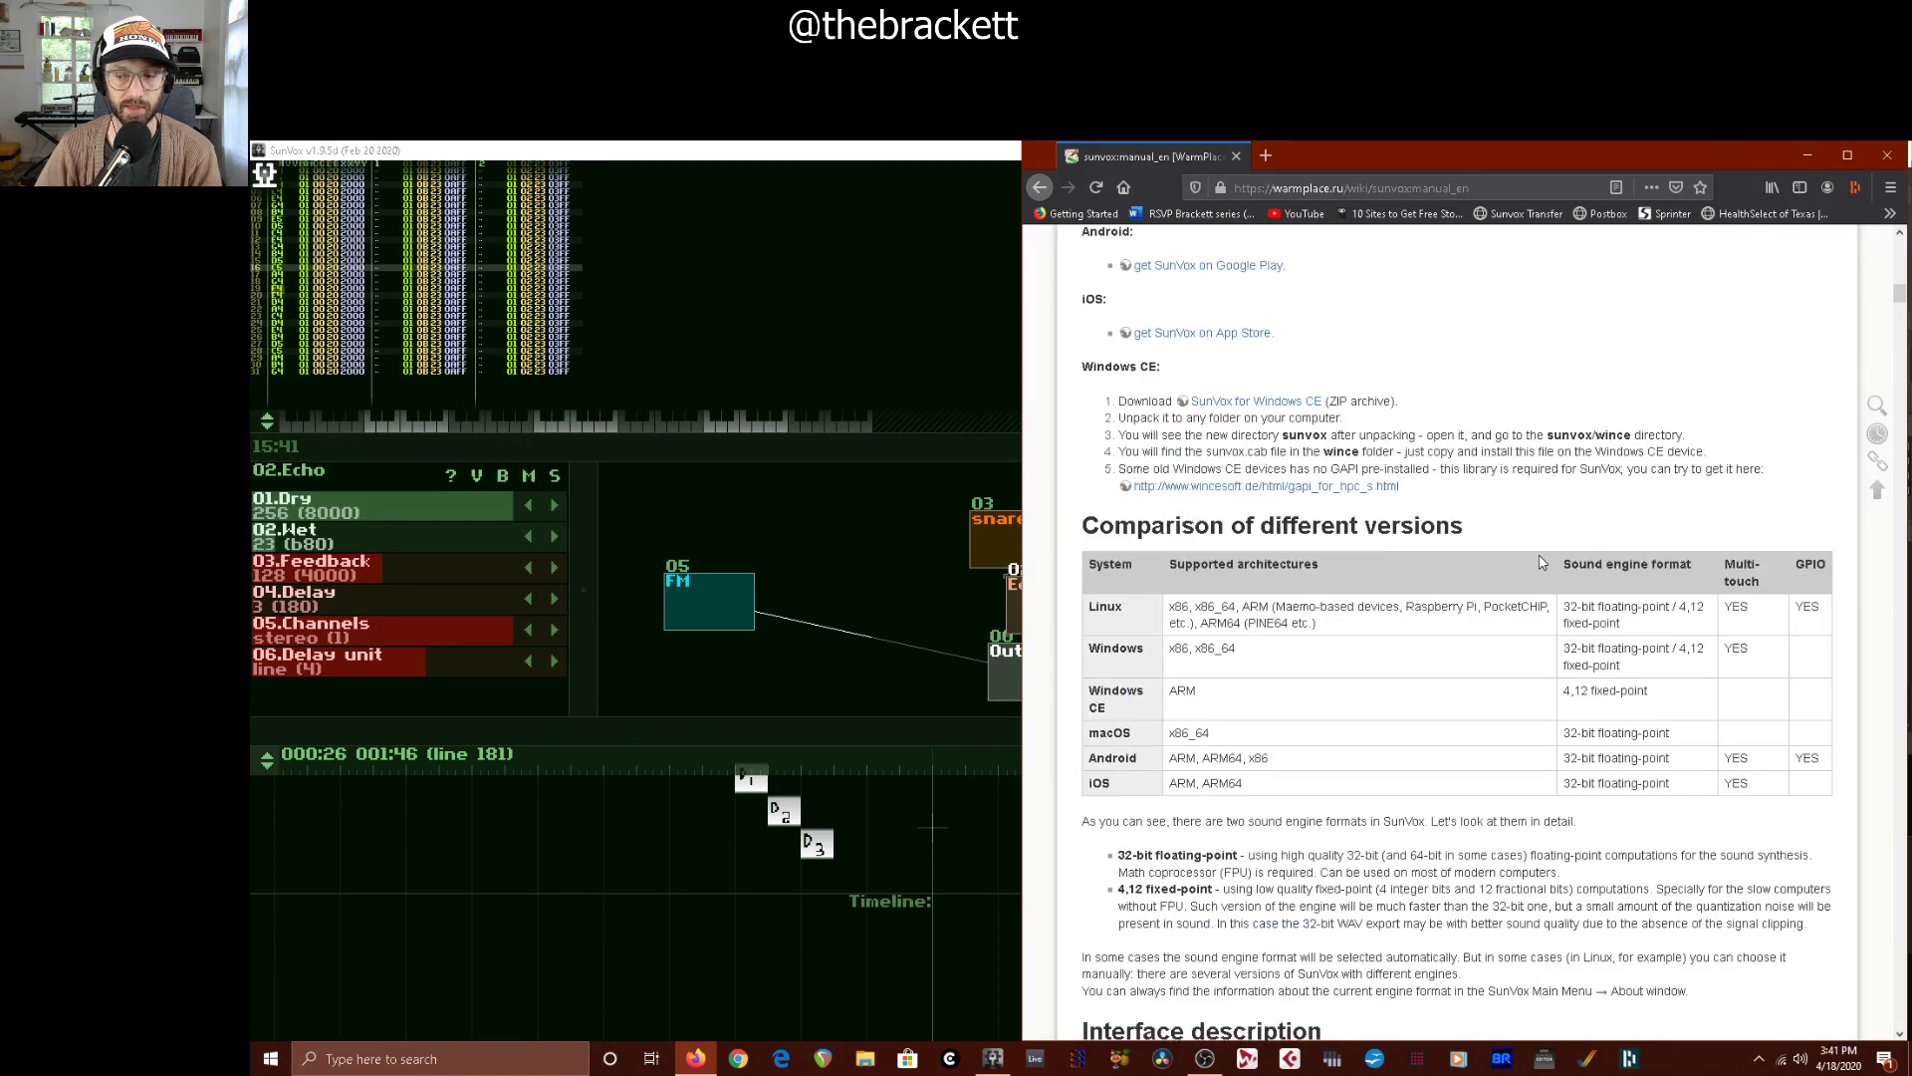
pyautogui.scroll(-10, 1542, 564)
pyautogui.scroll(-15, 1542, 567)
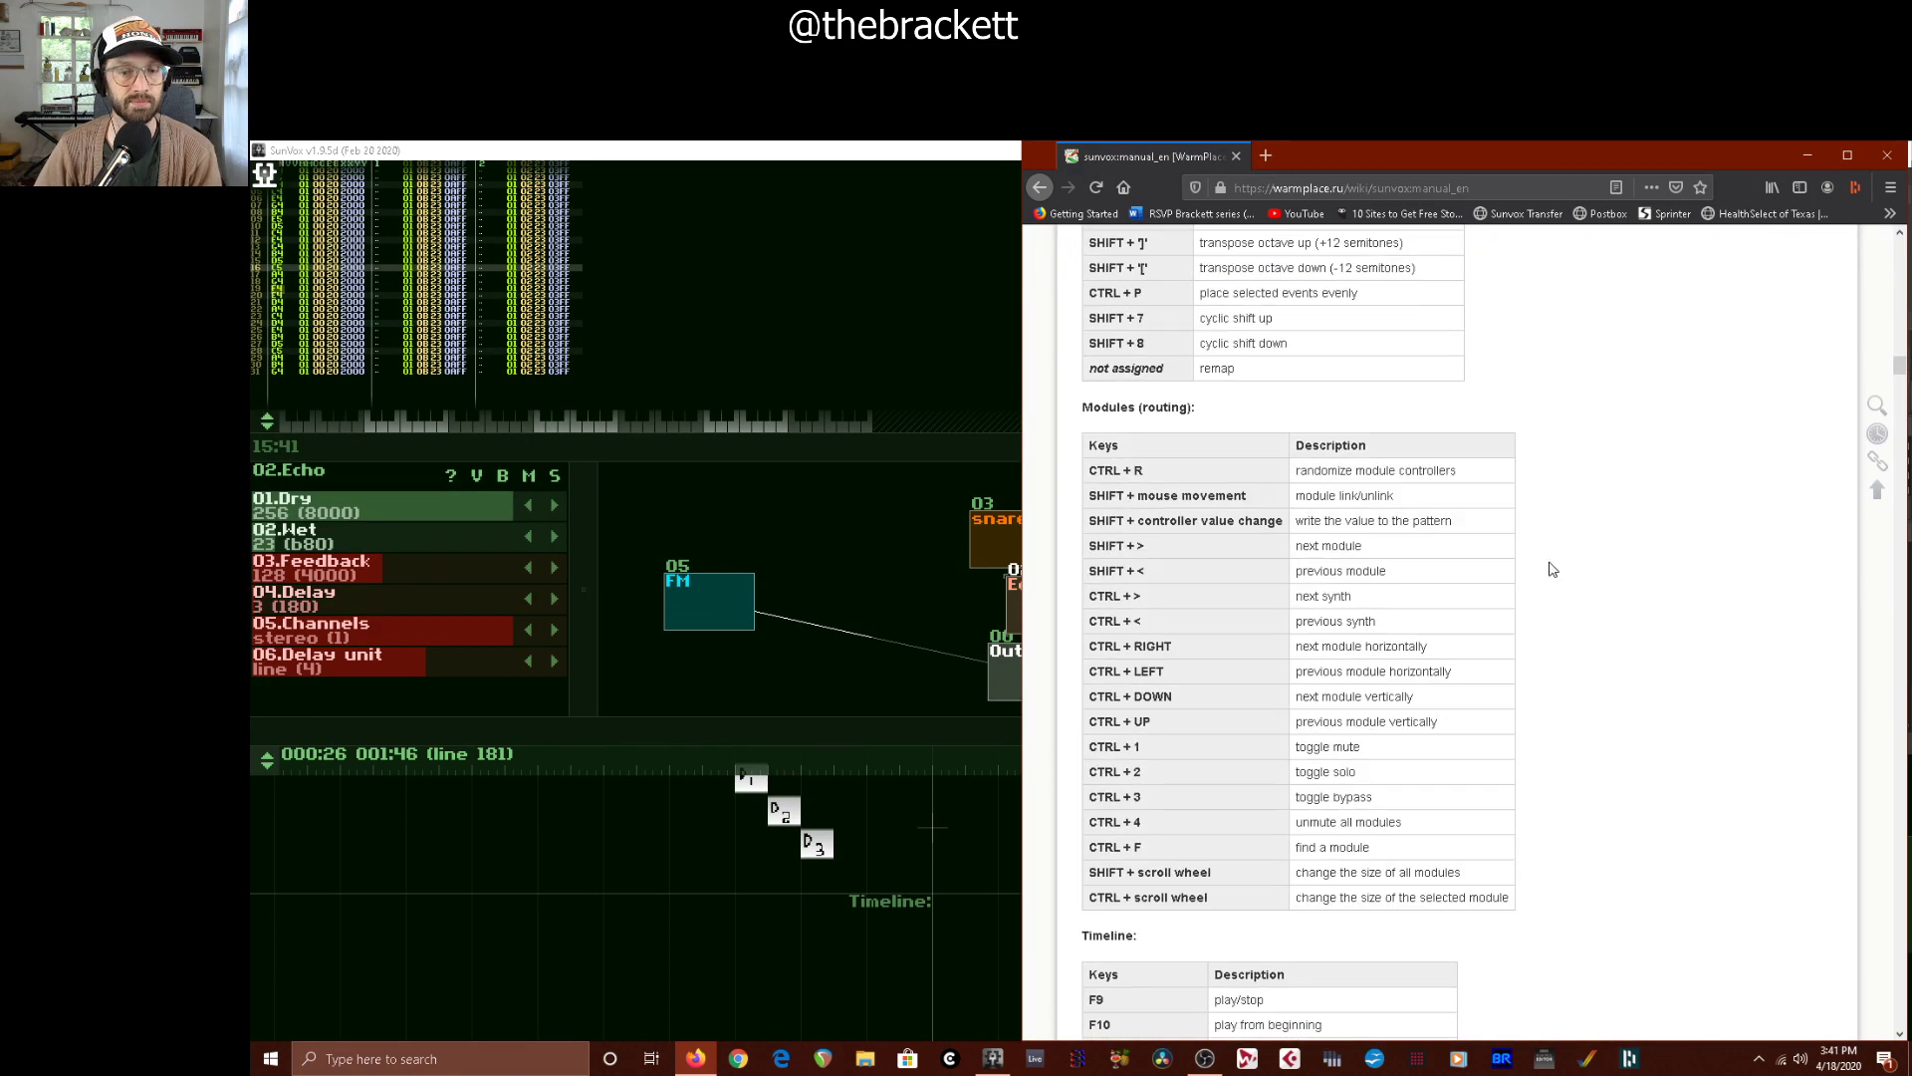
pyautogui.moveTo(1900, 403); pyautogui.dragTo(1902, 454)
pyautogui.scroll(-4, 1575, 585)
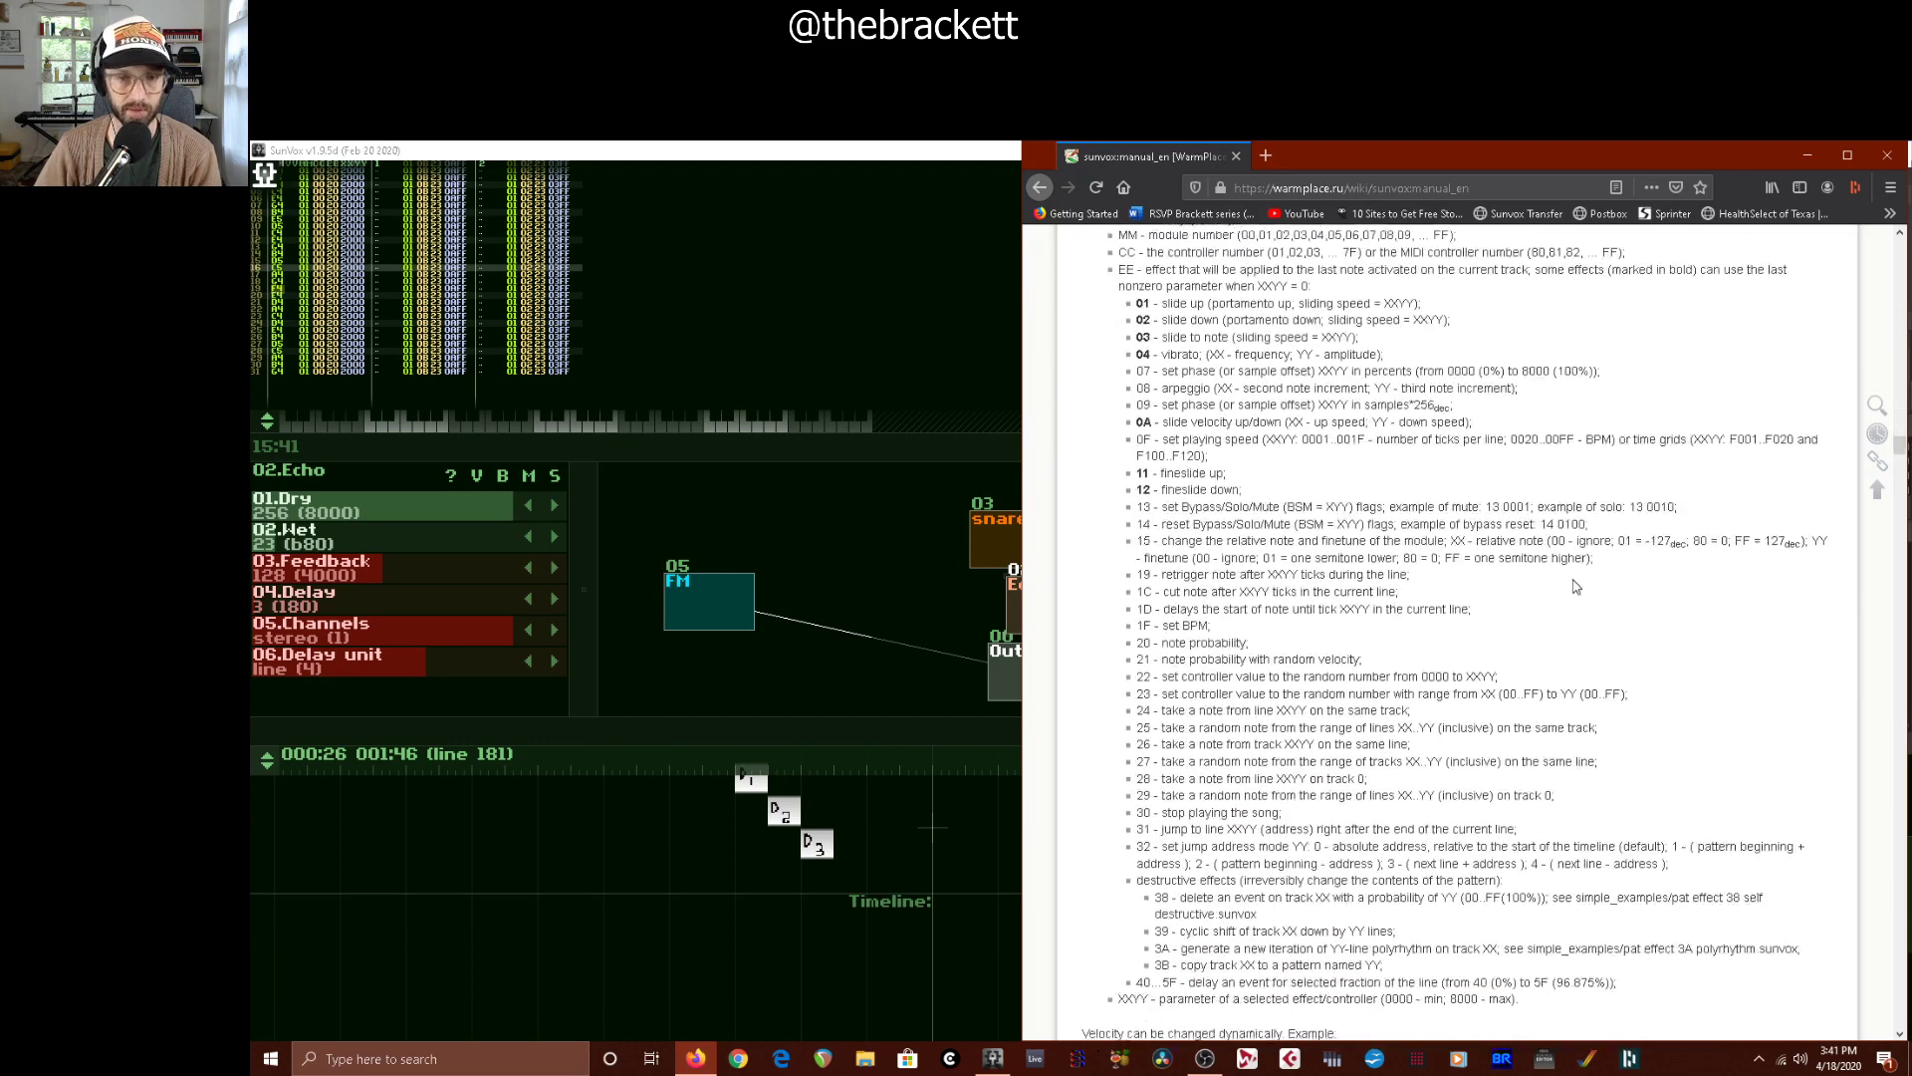
pyautogui.scroll(-10, 1260, 619)
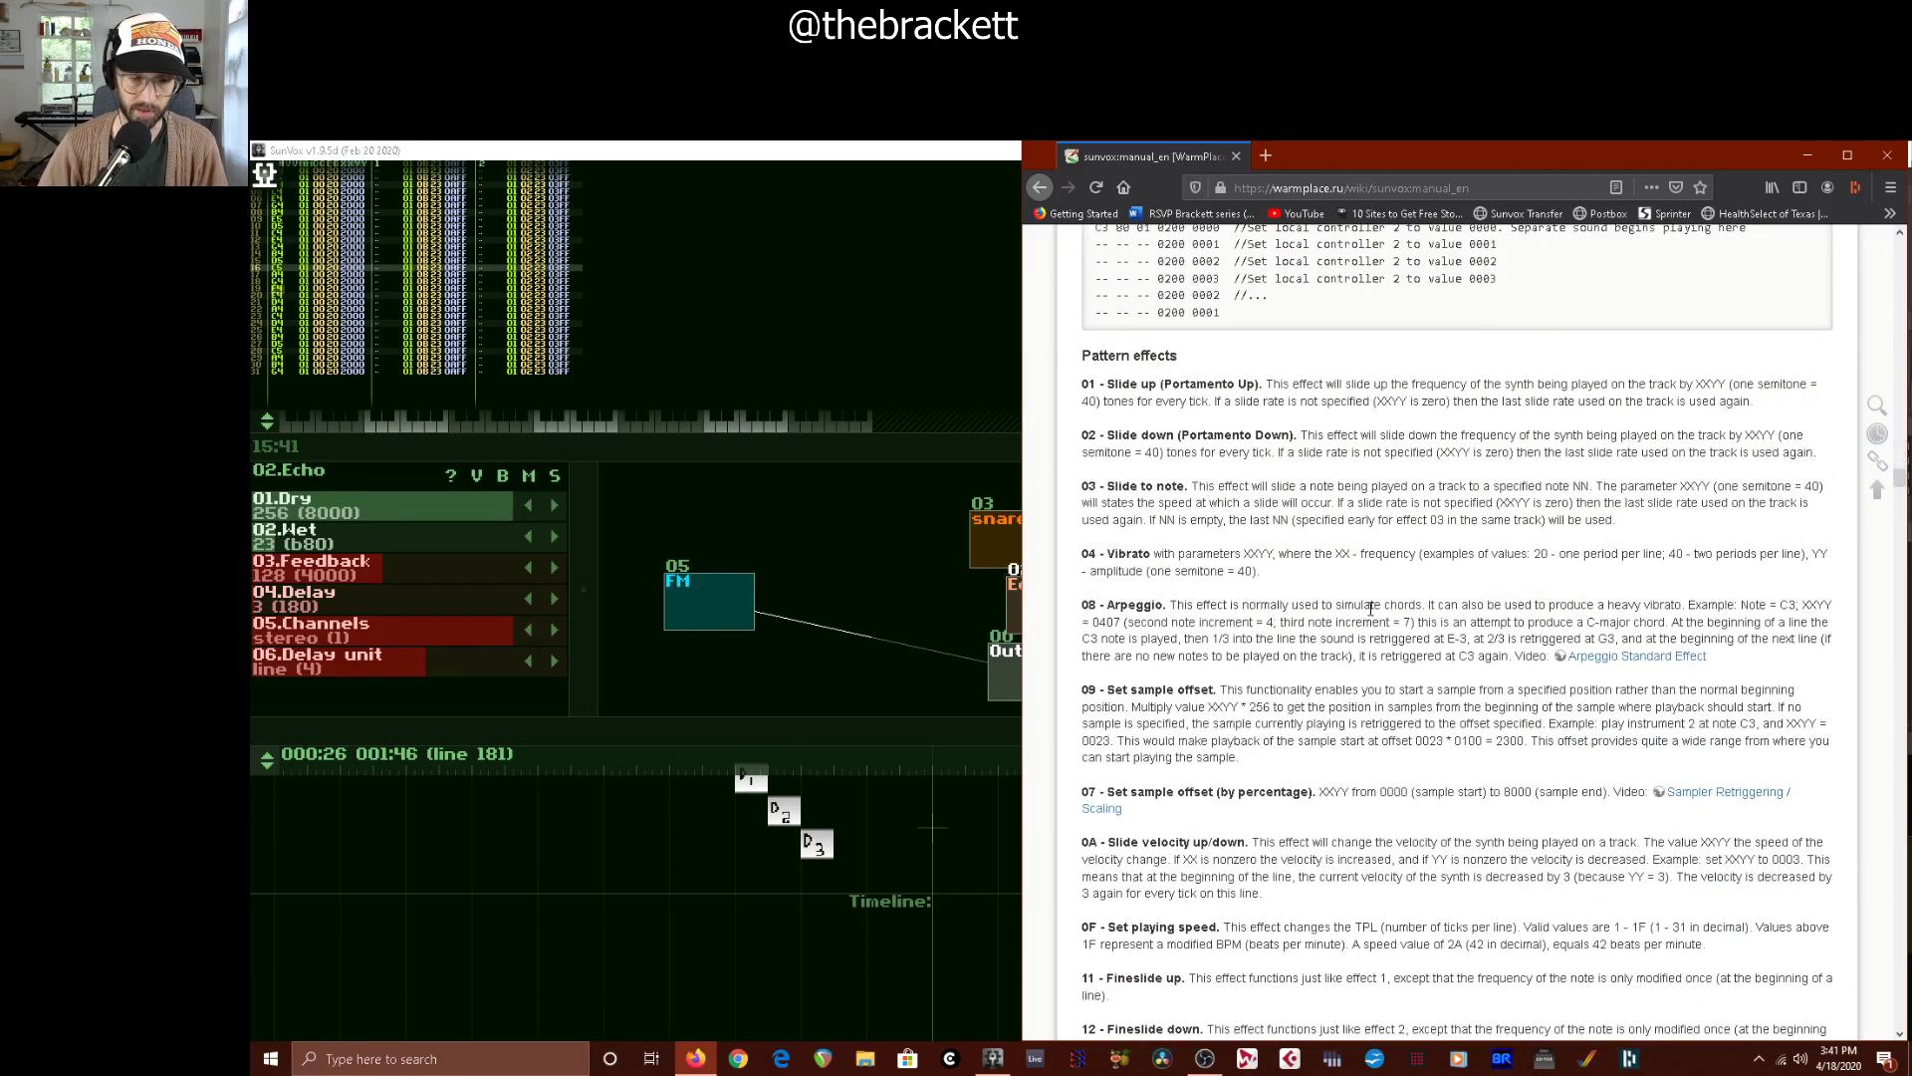
pyautogui.scroll(-15, 1371, 608)
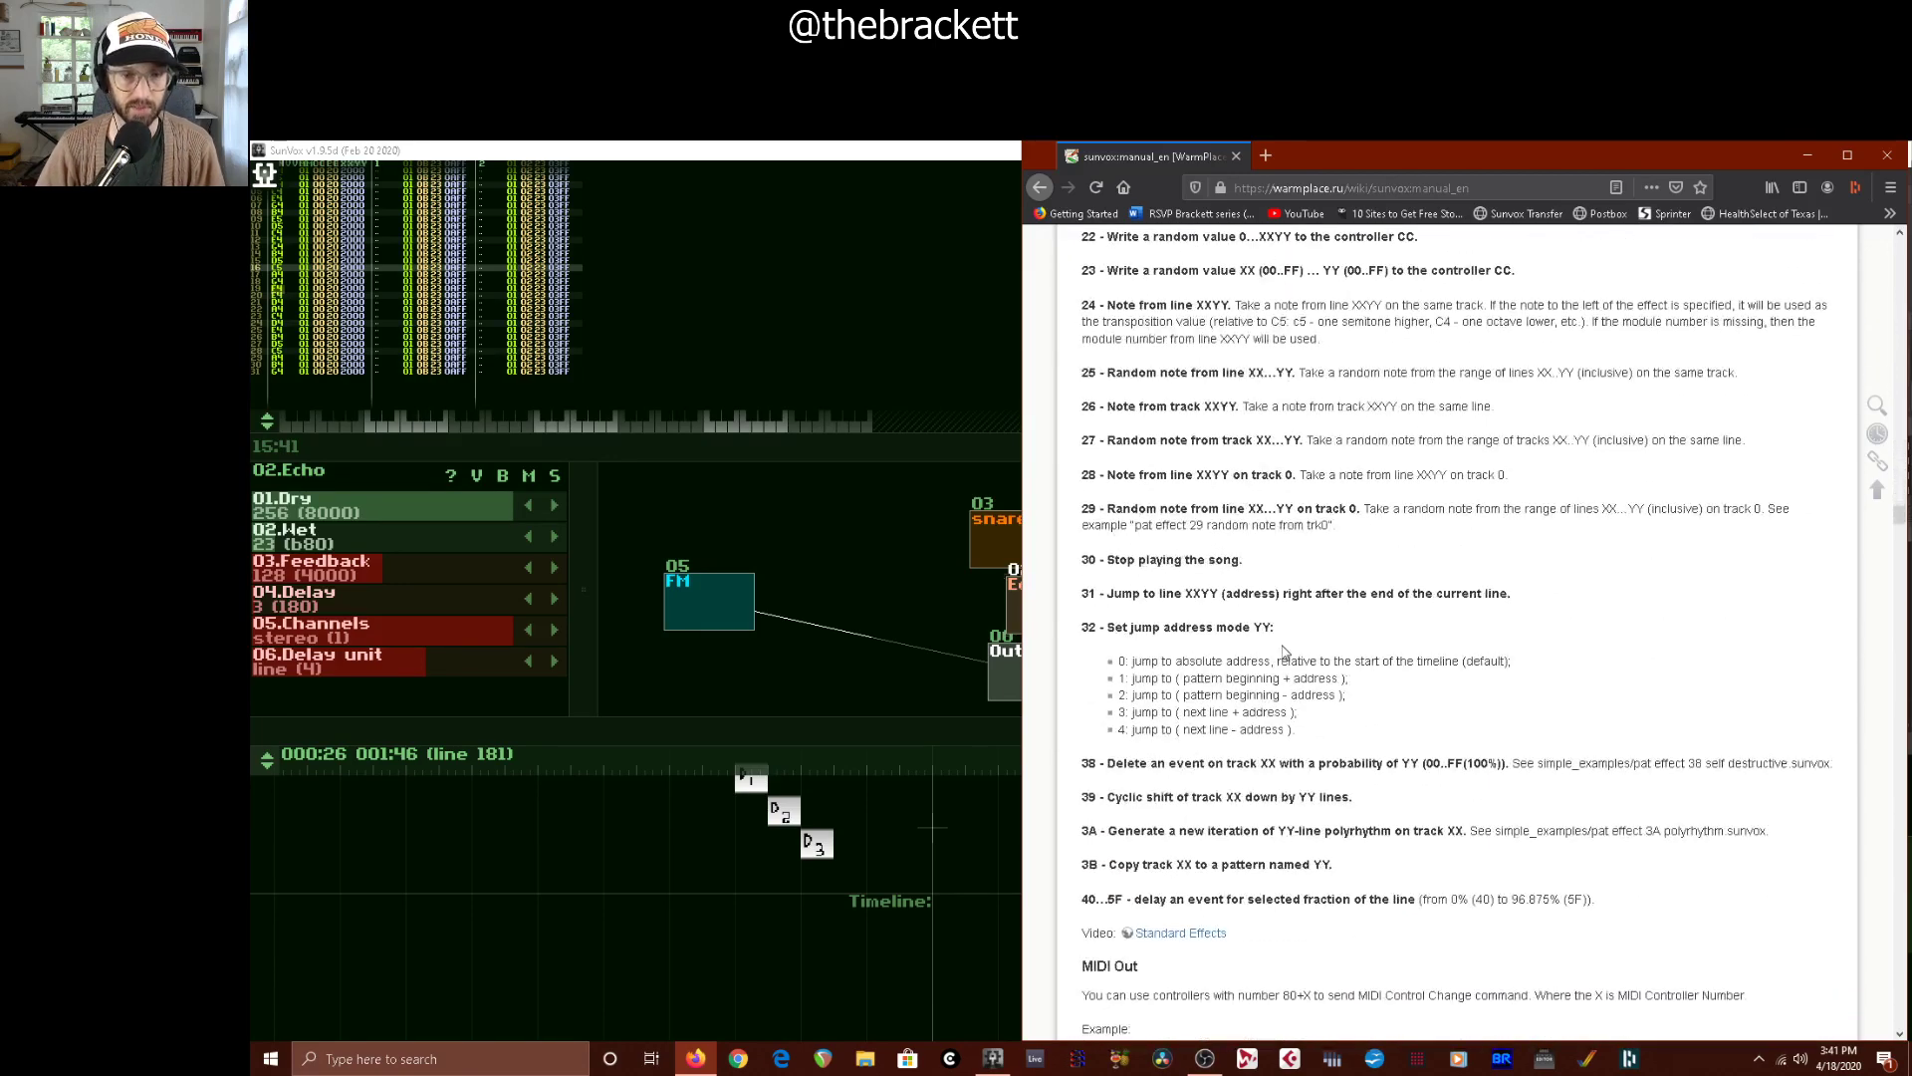
pyautogui.scroll(7, 1284, 653)
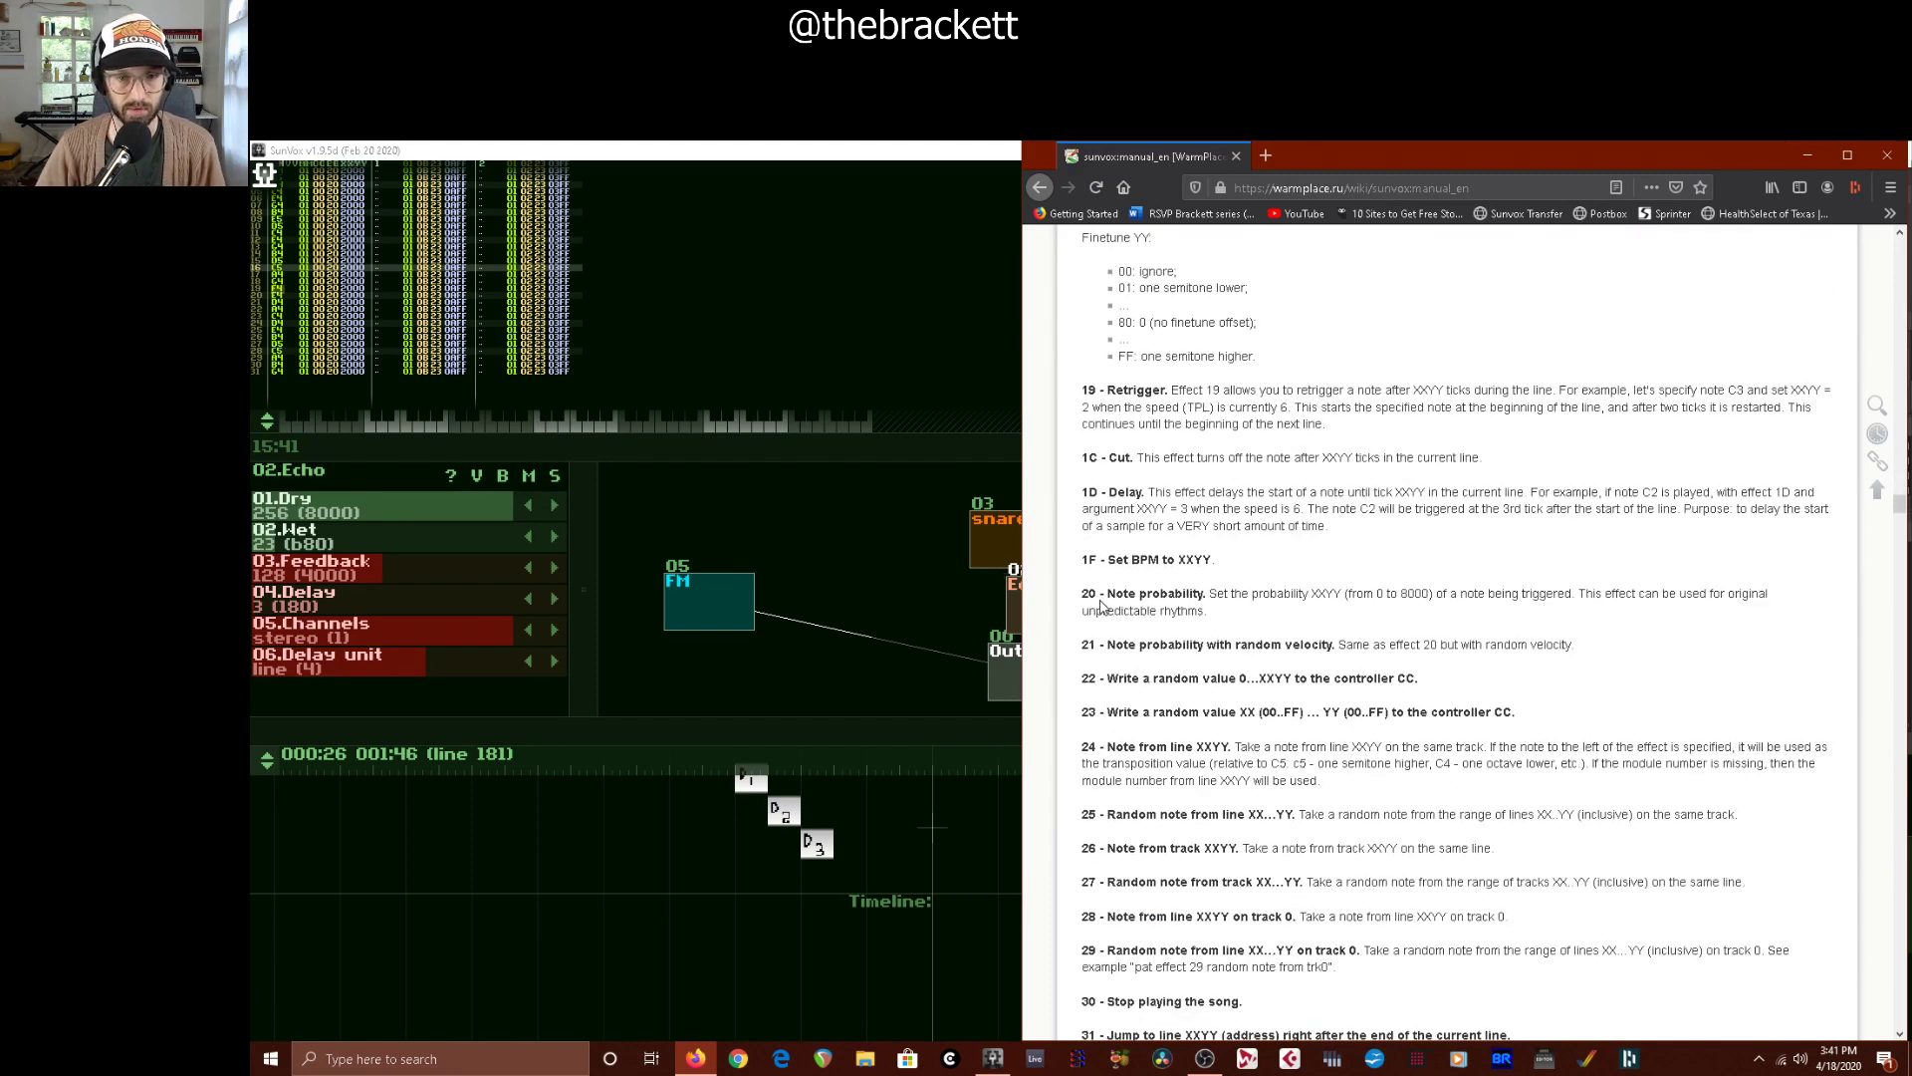
# - Enlarge the manual page to 120% and highlight the "20 - Note probability" heading while reading the effect
pyautogui.hotkey('ctrl', '+')
pyautogui.hotkey('ctrl', '+')
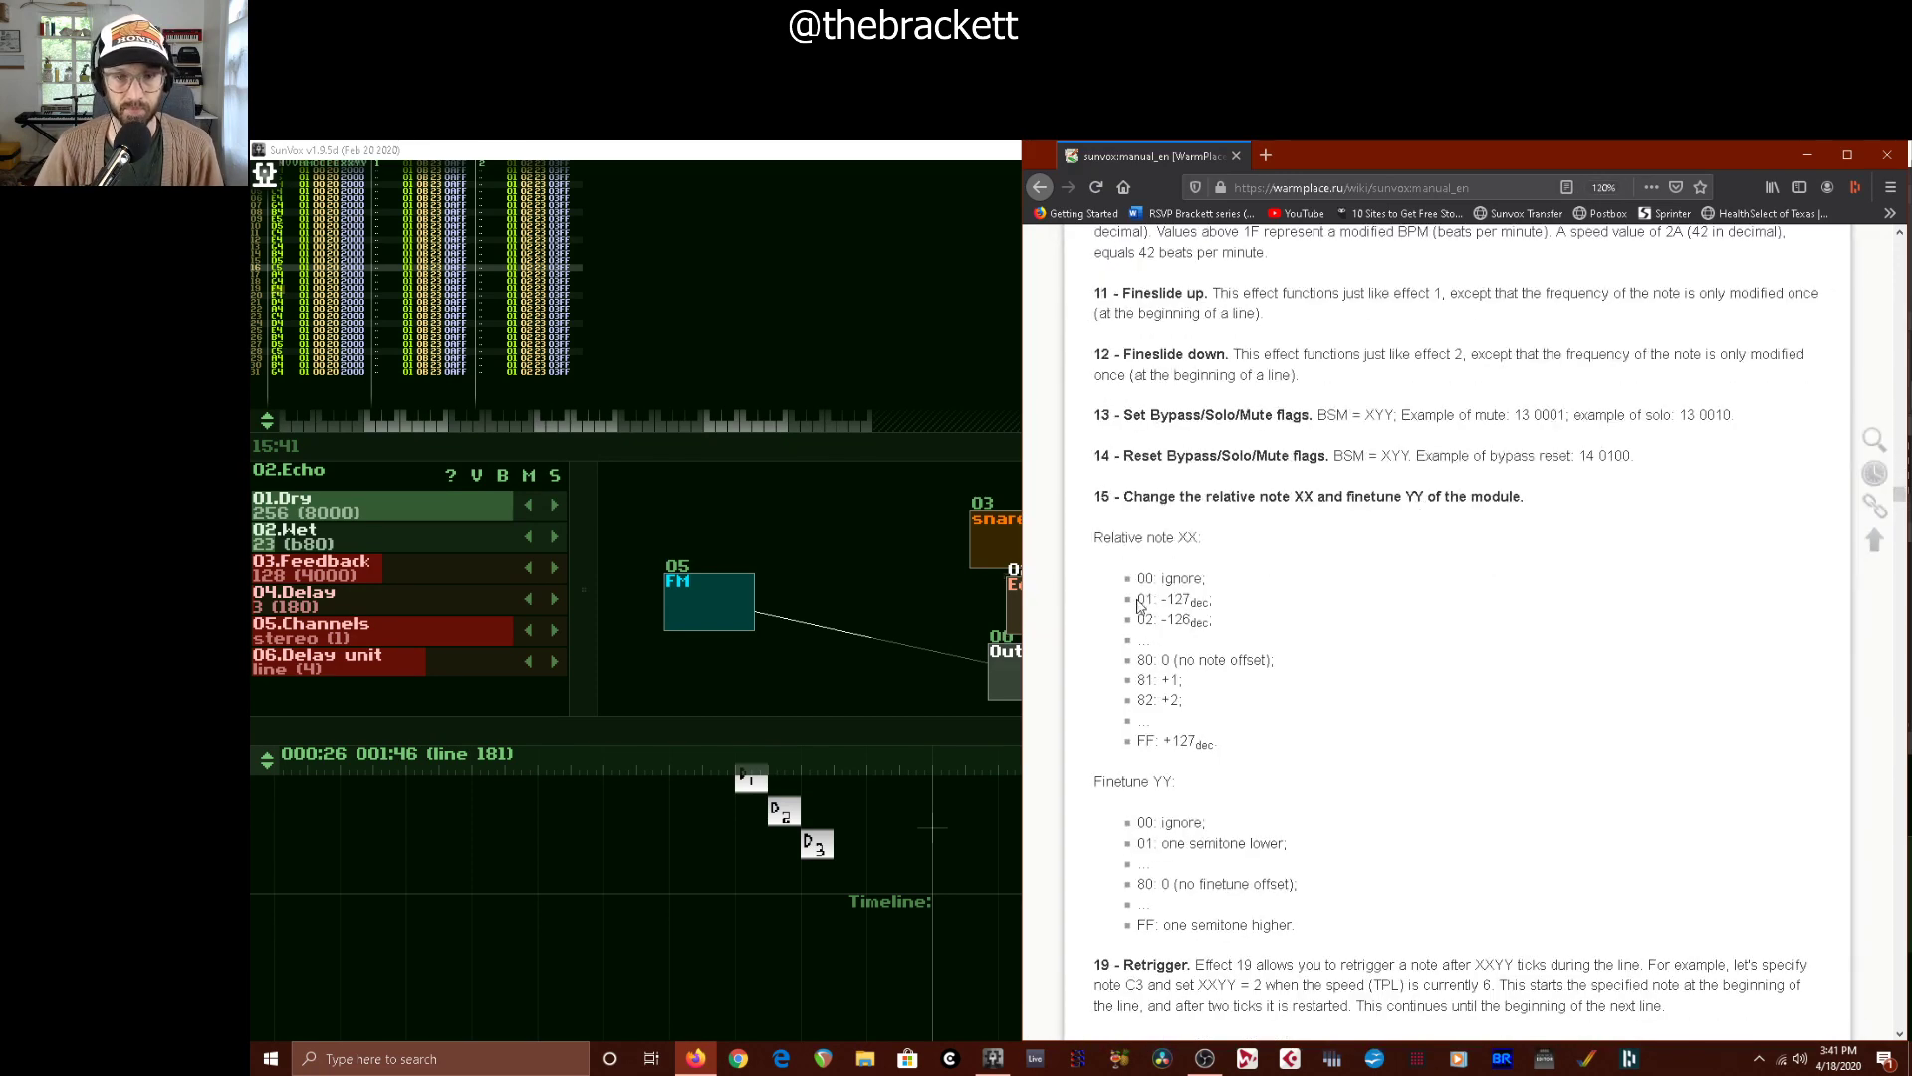
pyautogui.scroll(-18, 1154, 602)
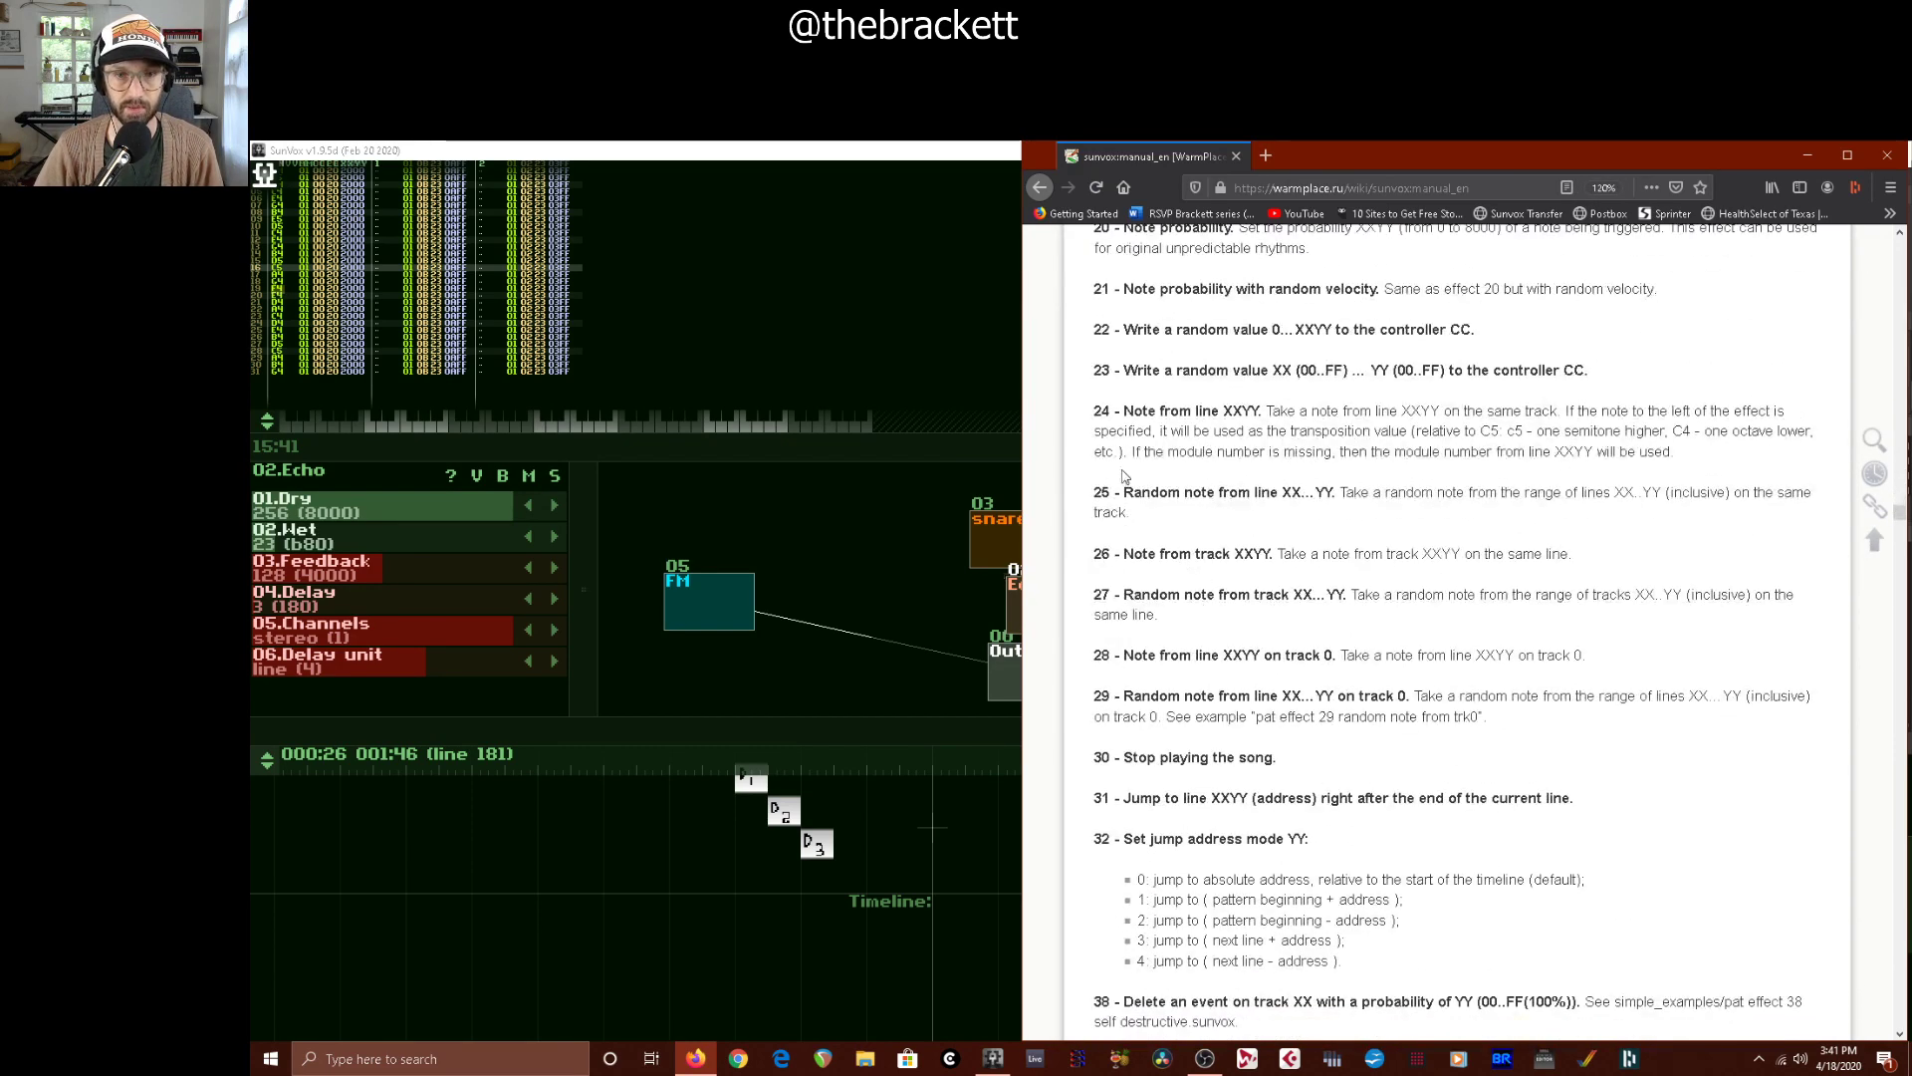
pyautogui.scroll(7, 1146, 533)
pyautogui.scroll(2, 1147, 531)
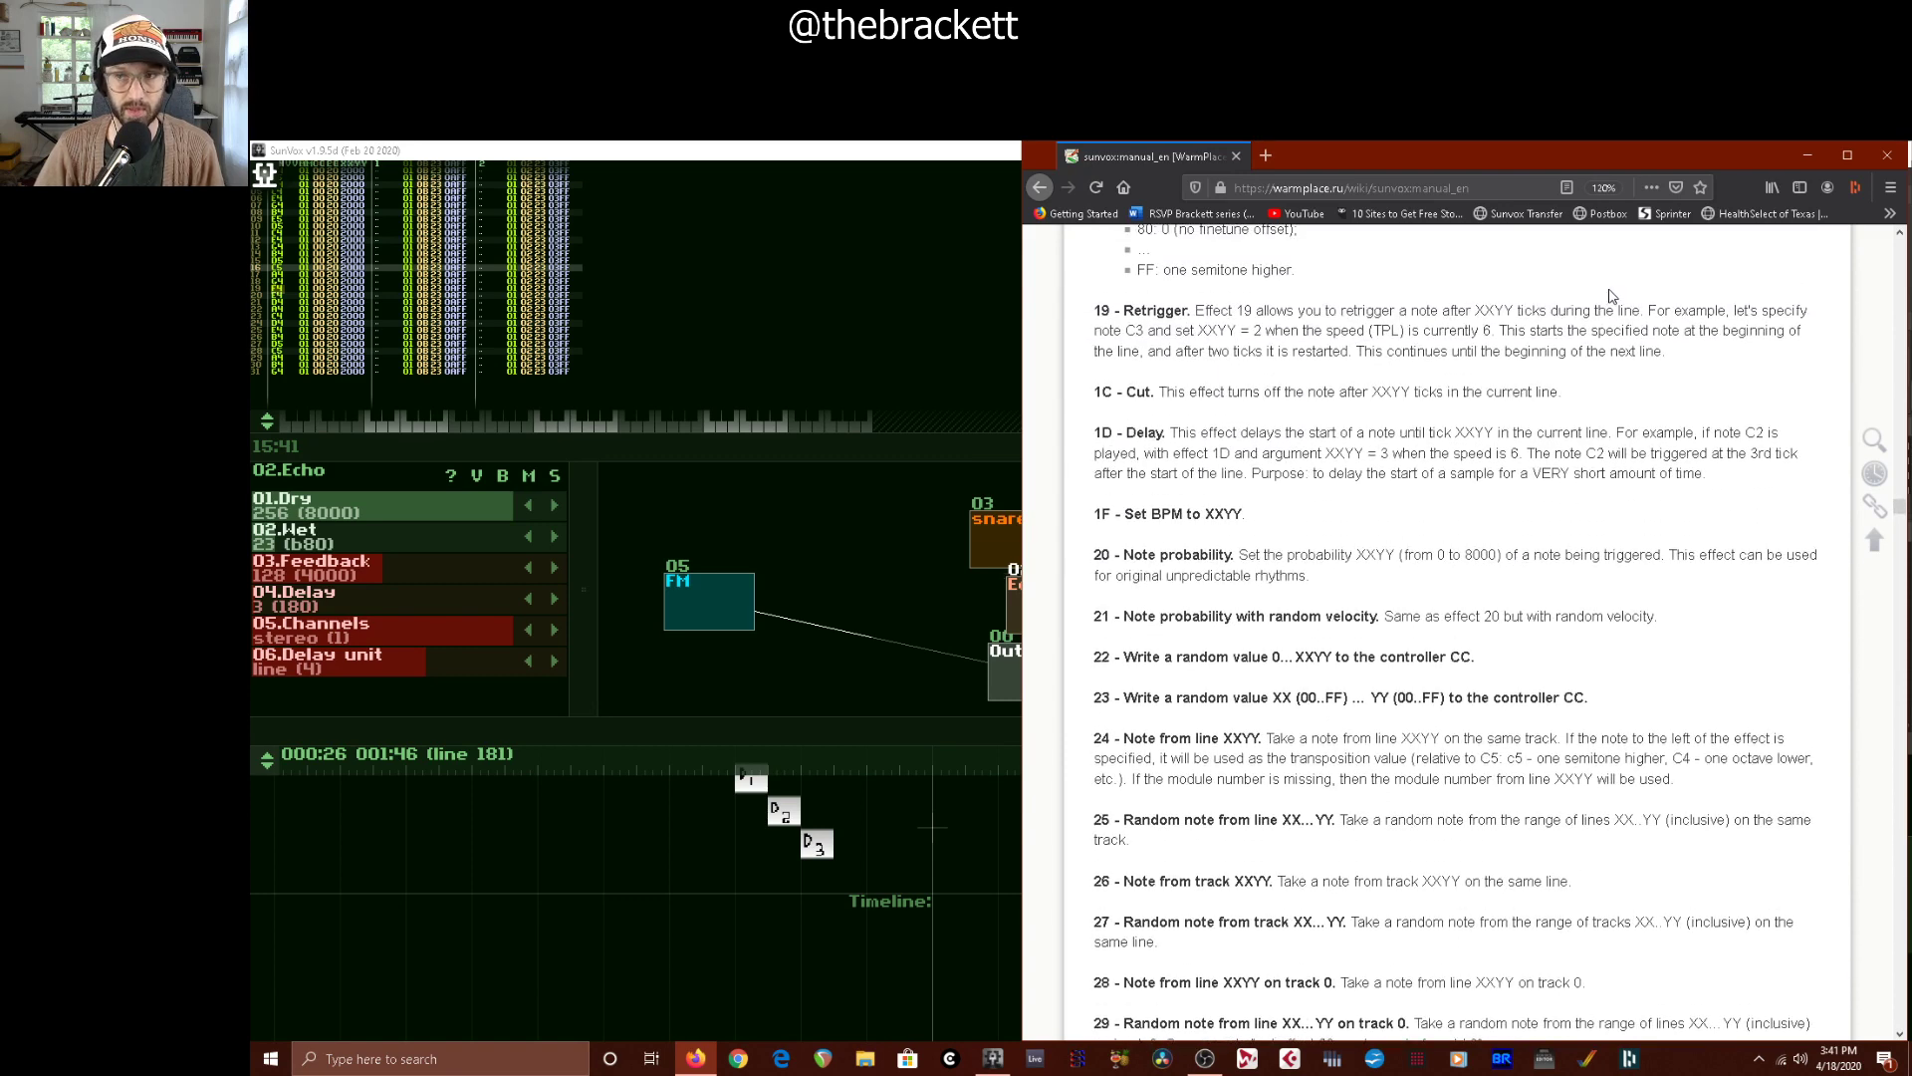
pyautogui.moveTo(1096, 554); pyautogui.dragTo(1230, 552)
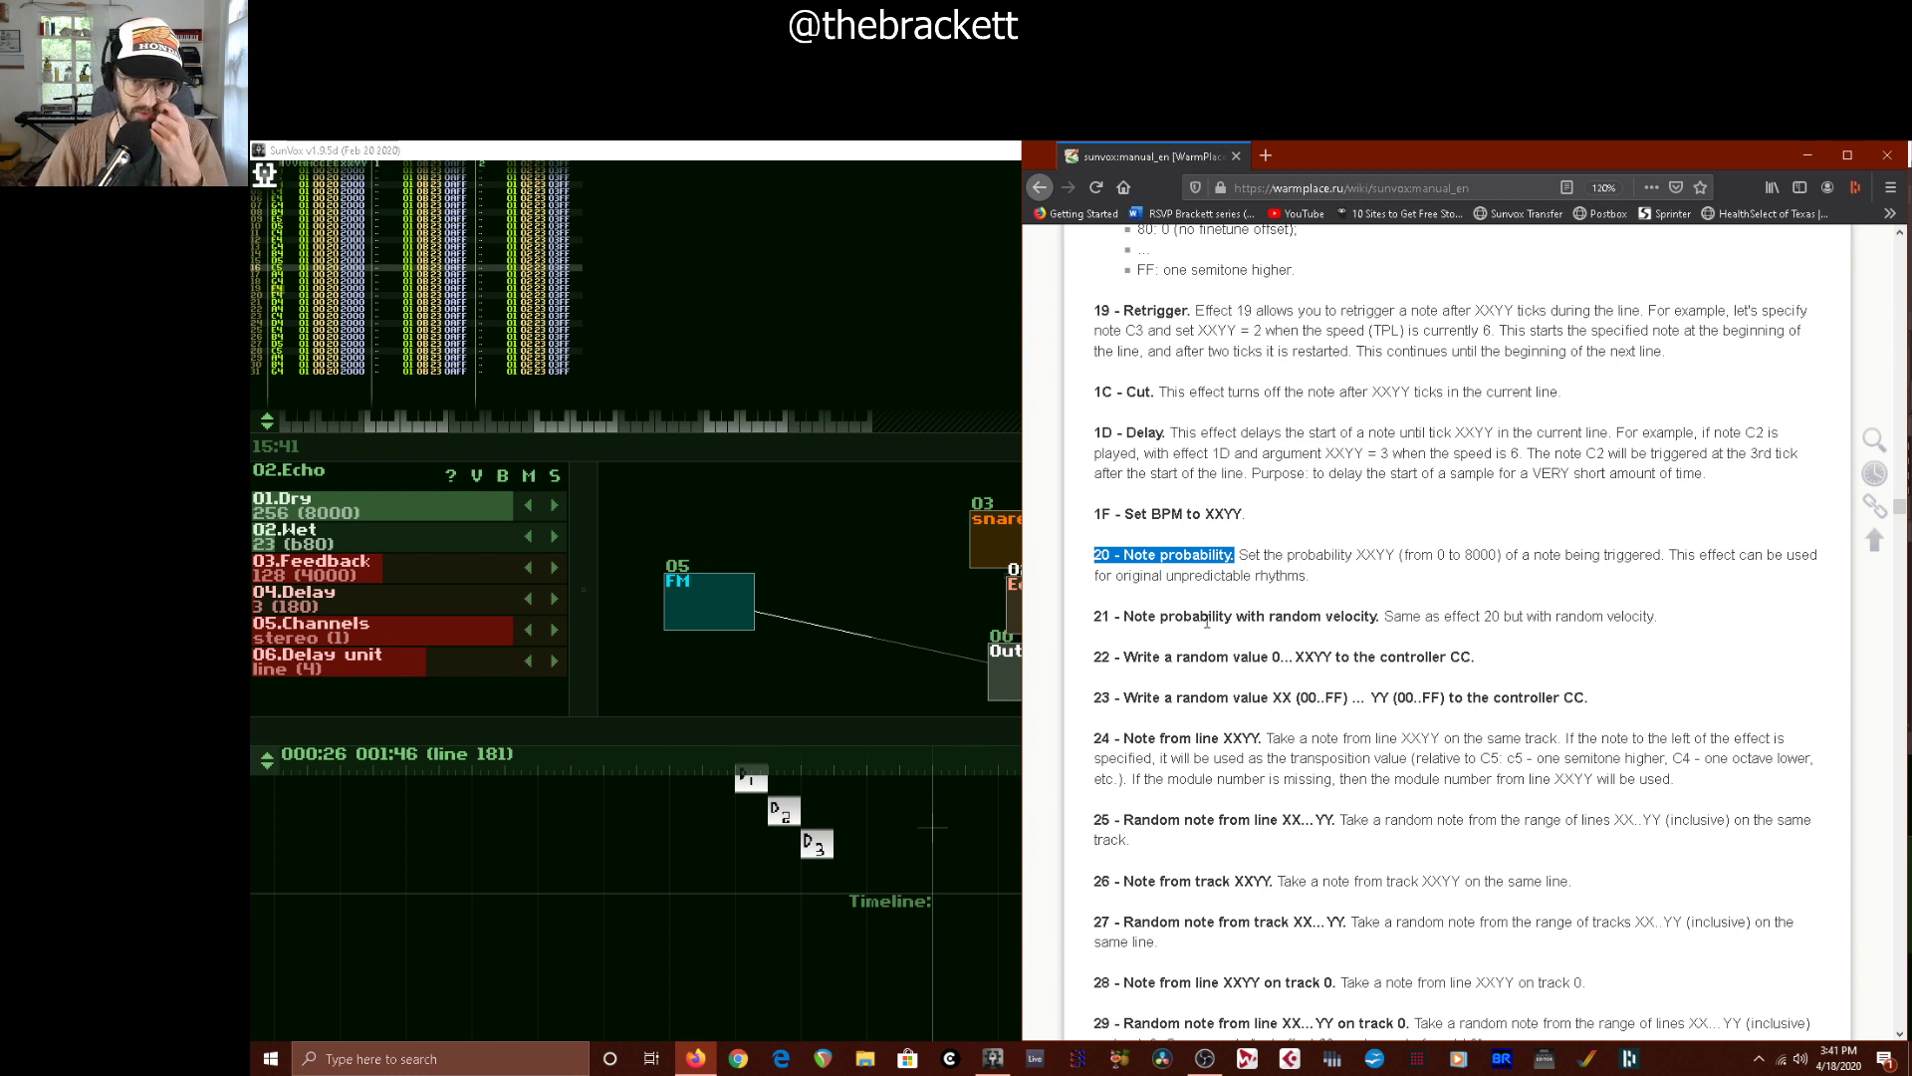
pyautogui.click(1437, 553)
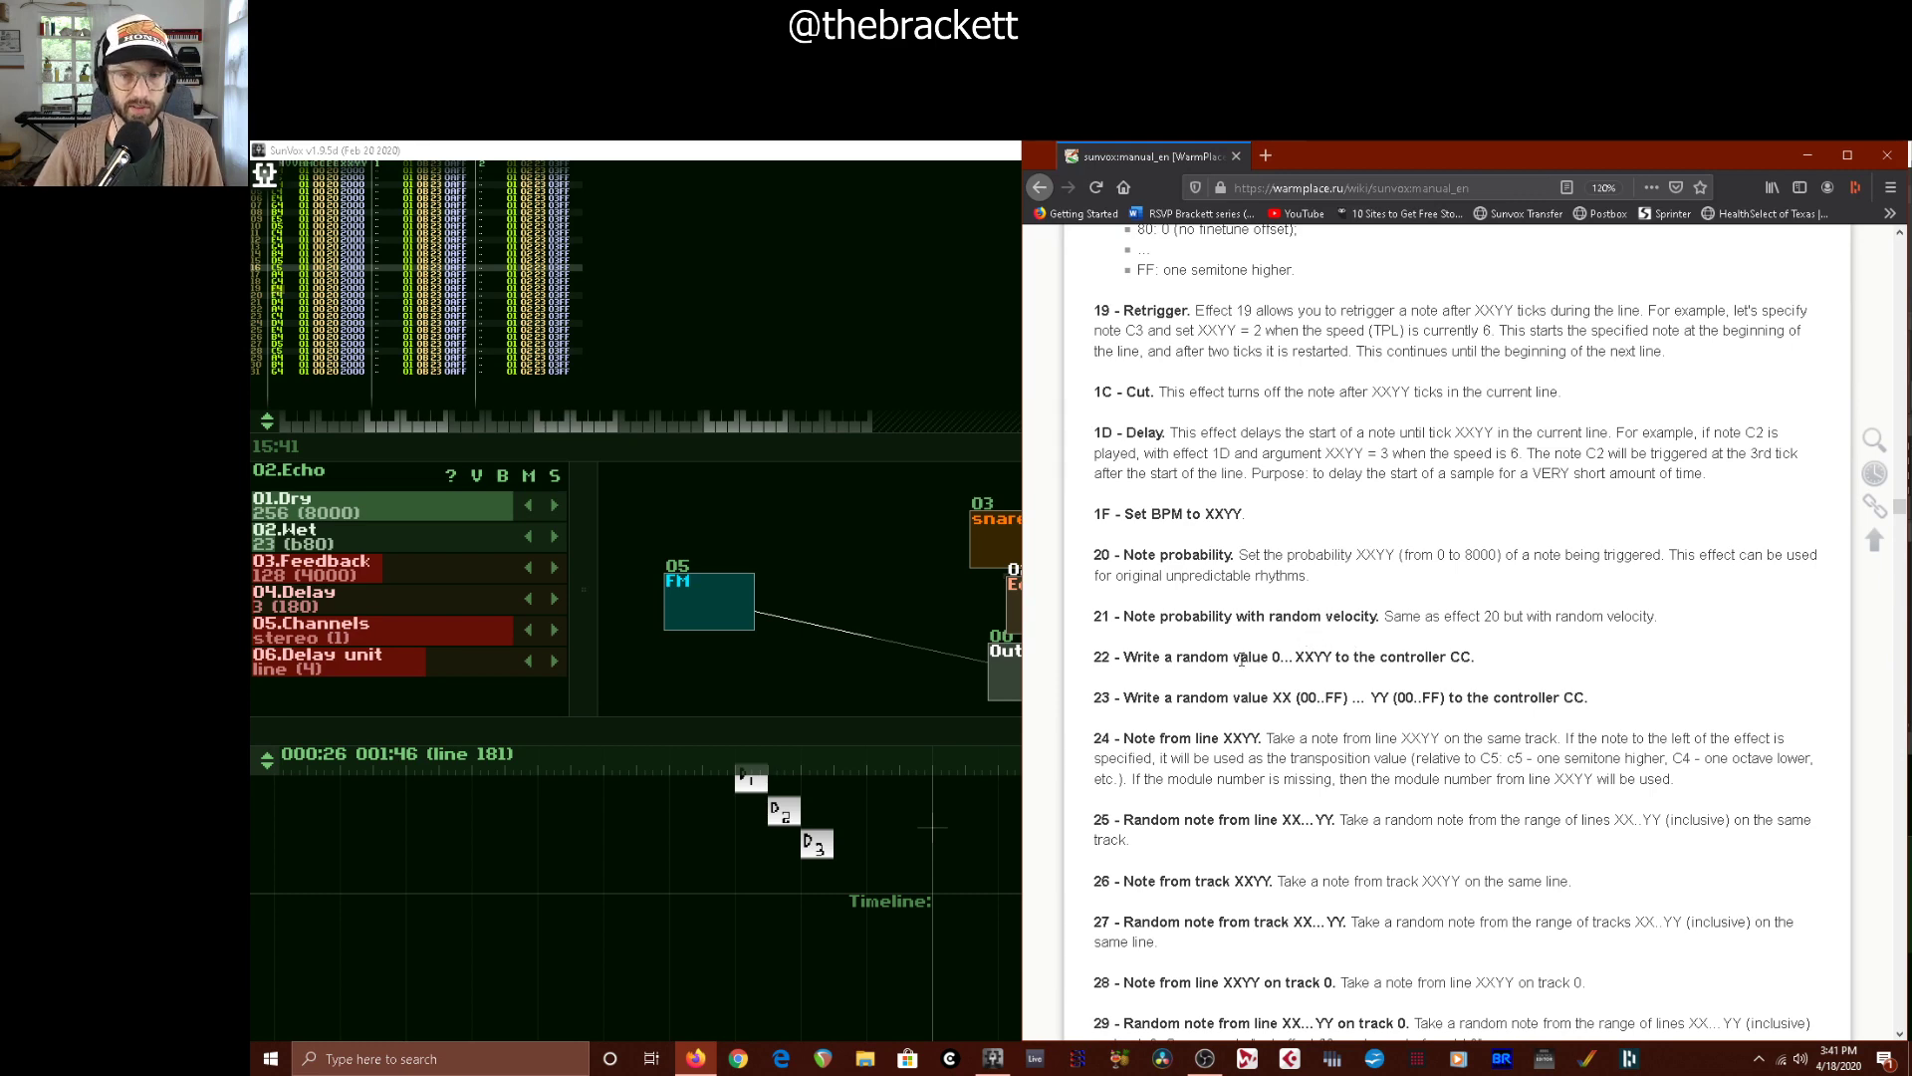
# - Review the remaining pattern effects in the manual, from 22 through 40...5F
pyautogui.scroll(-2, 1242, 659)
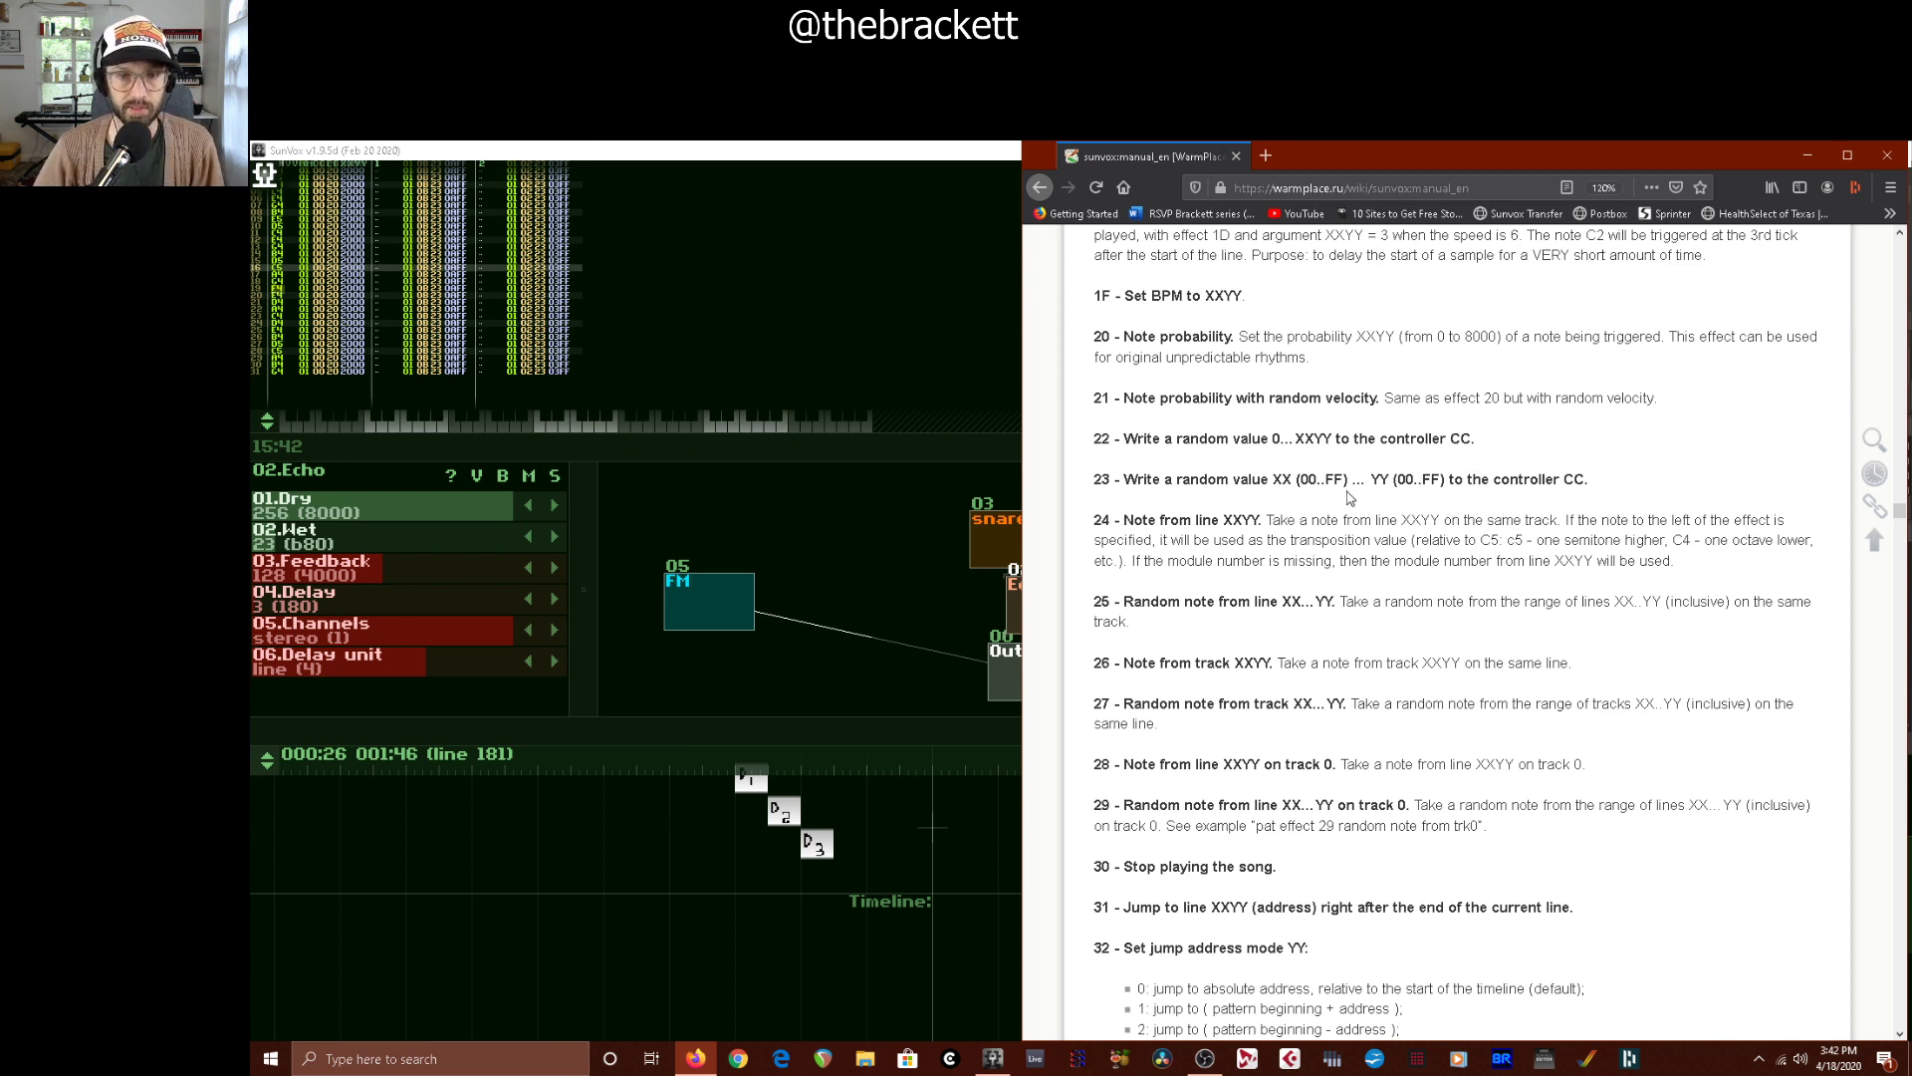
pyautogui.scroll(-1, 1351, 498)
pyautogui.scroll(-7, 1334, 498)
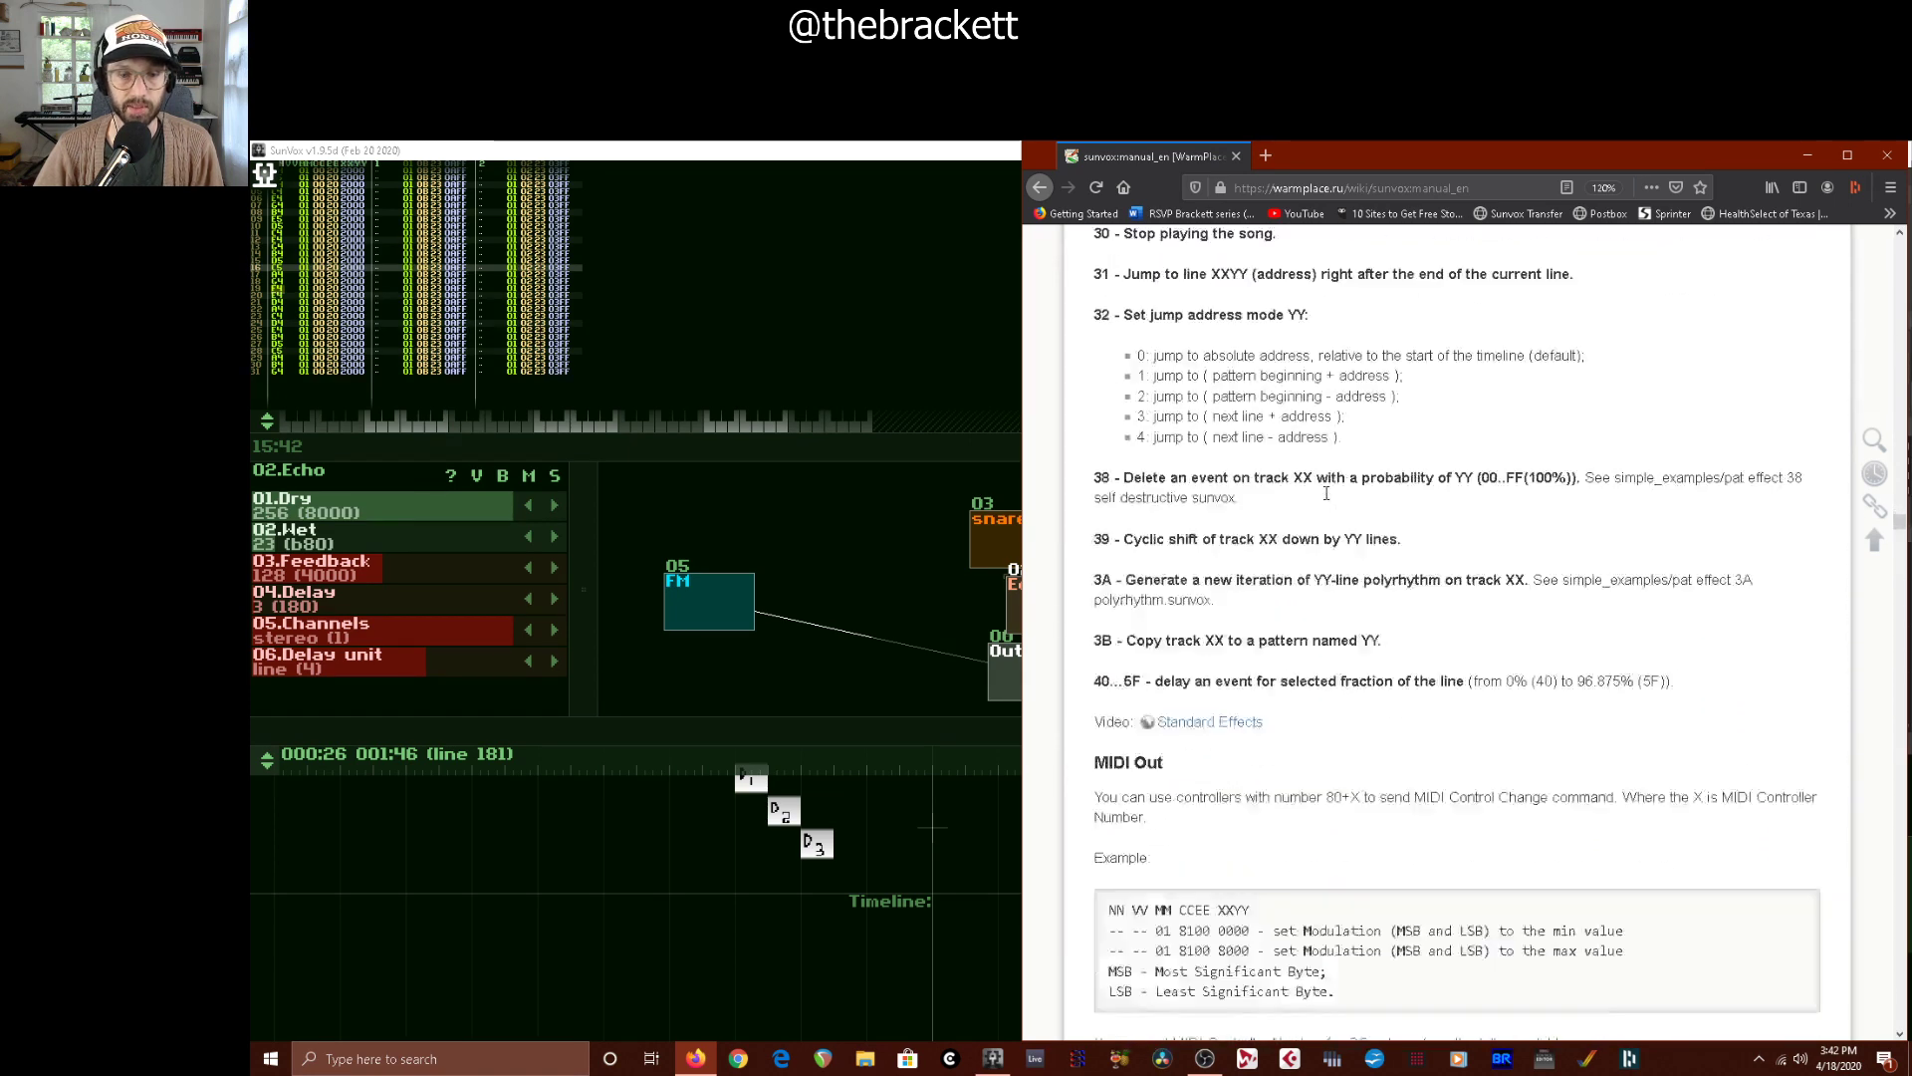
pyautogui.scroll(5, 1349, 513)
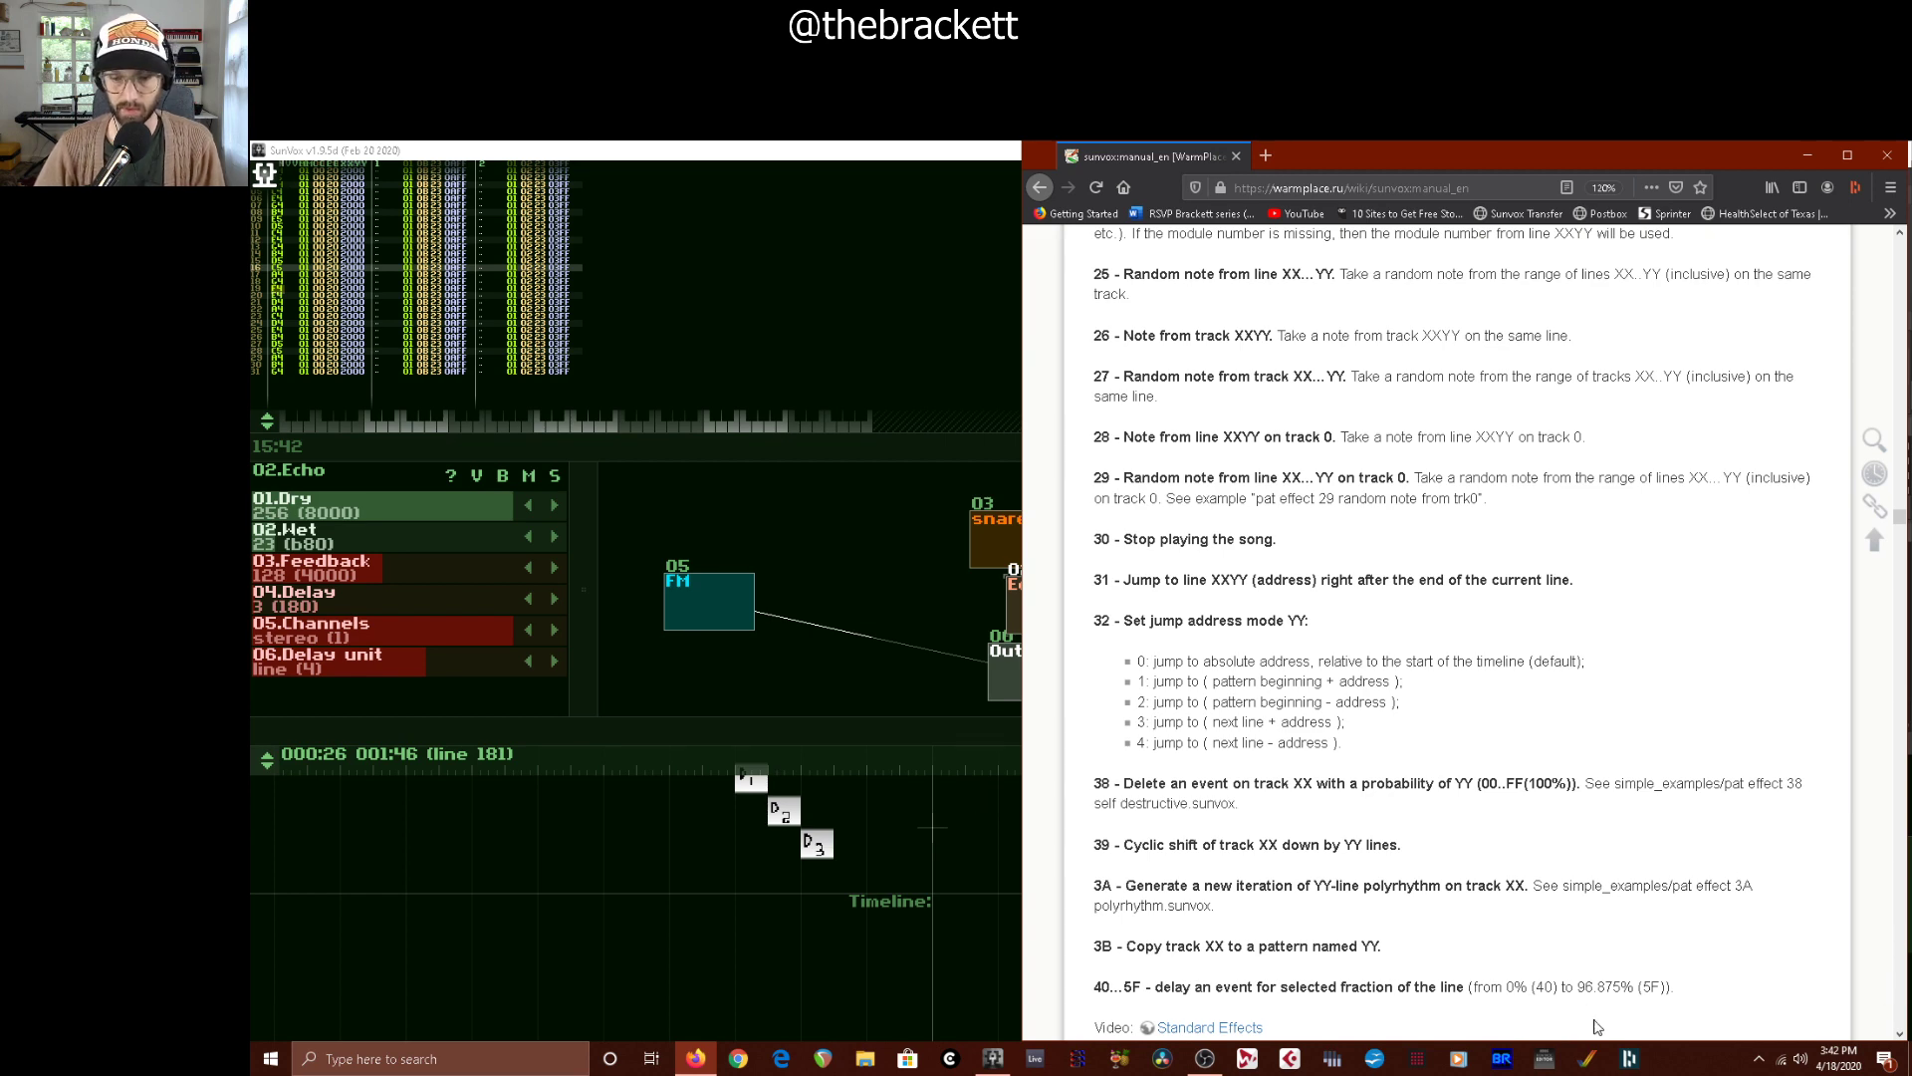
# - Switch to OBS and activate the Sunvox scene
pyautogui.click(1205, 1058)
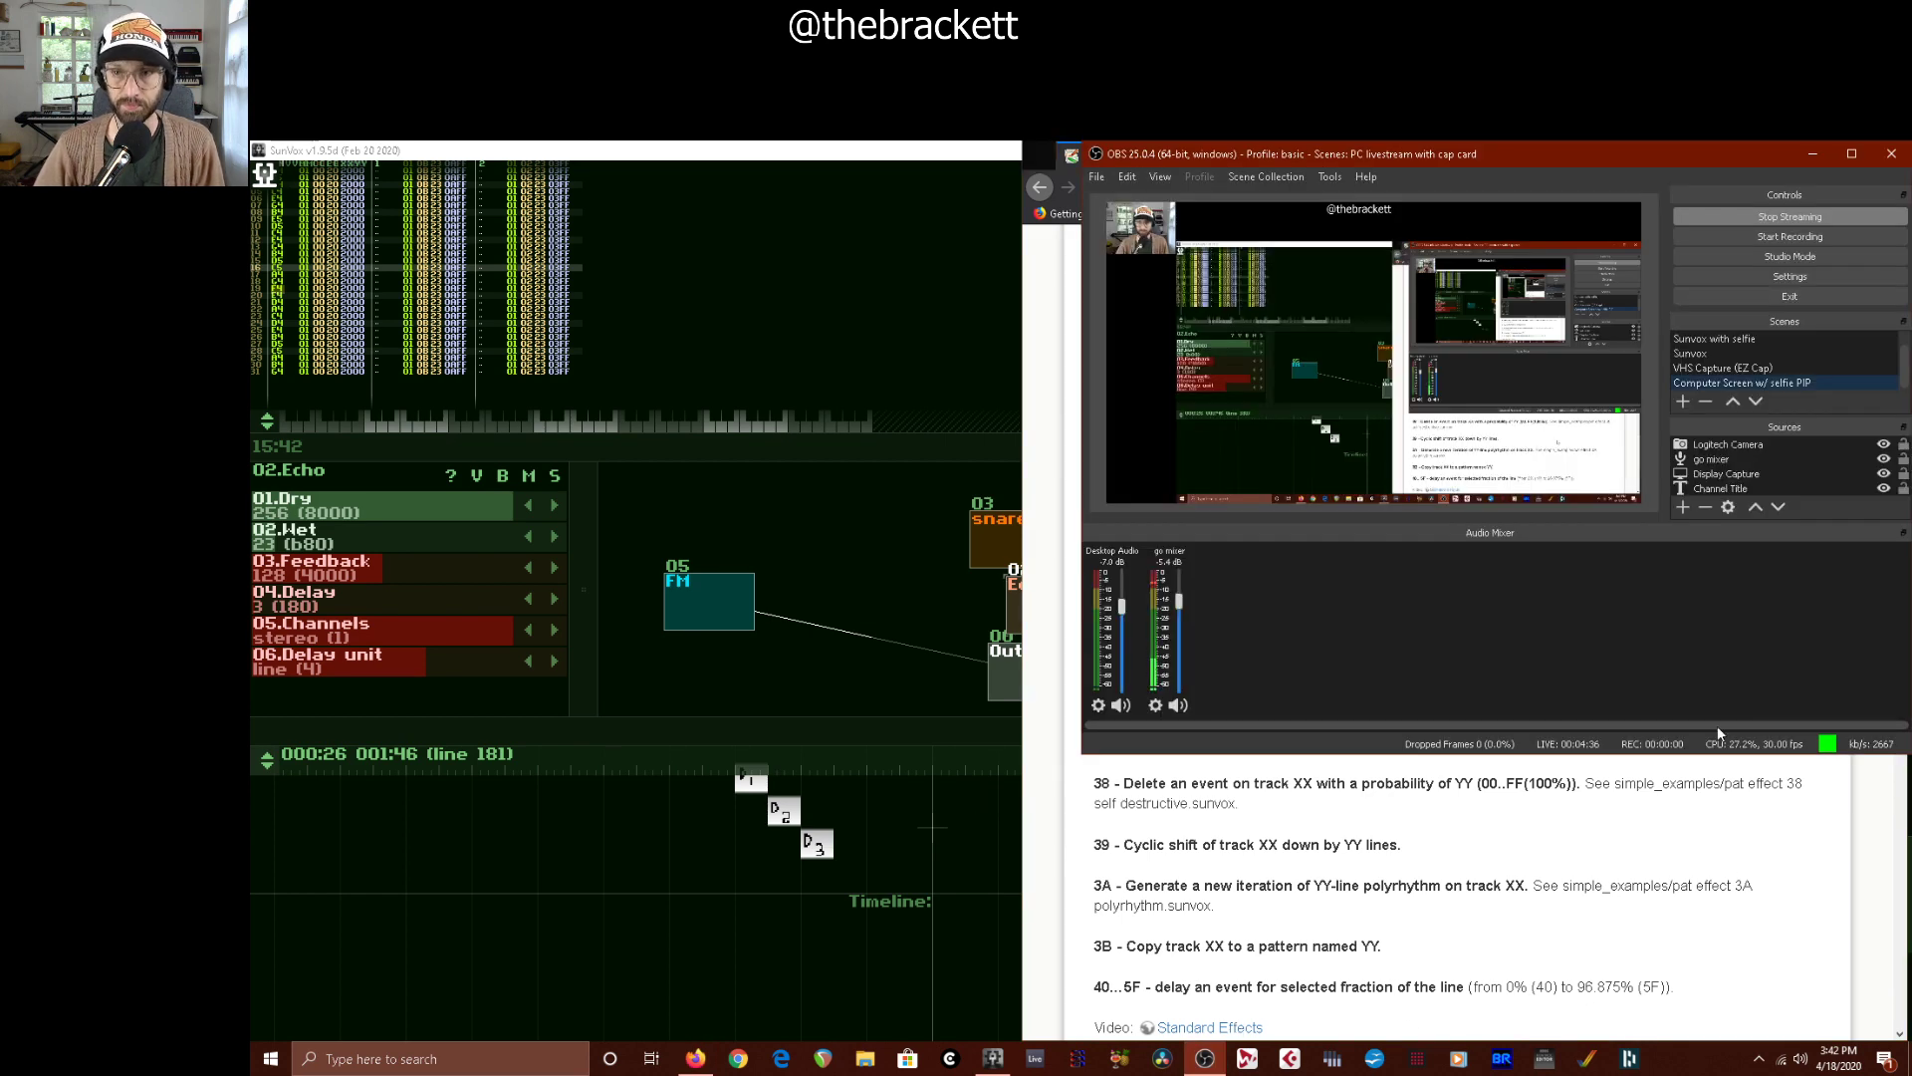
pyautogui.click(1721, 354)
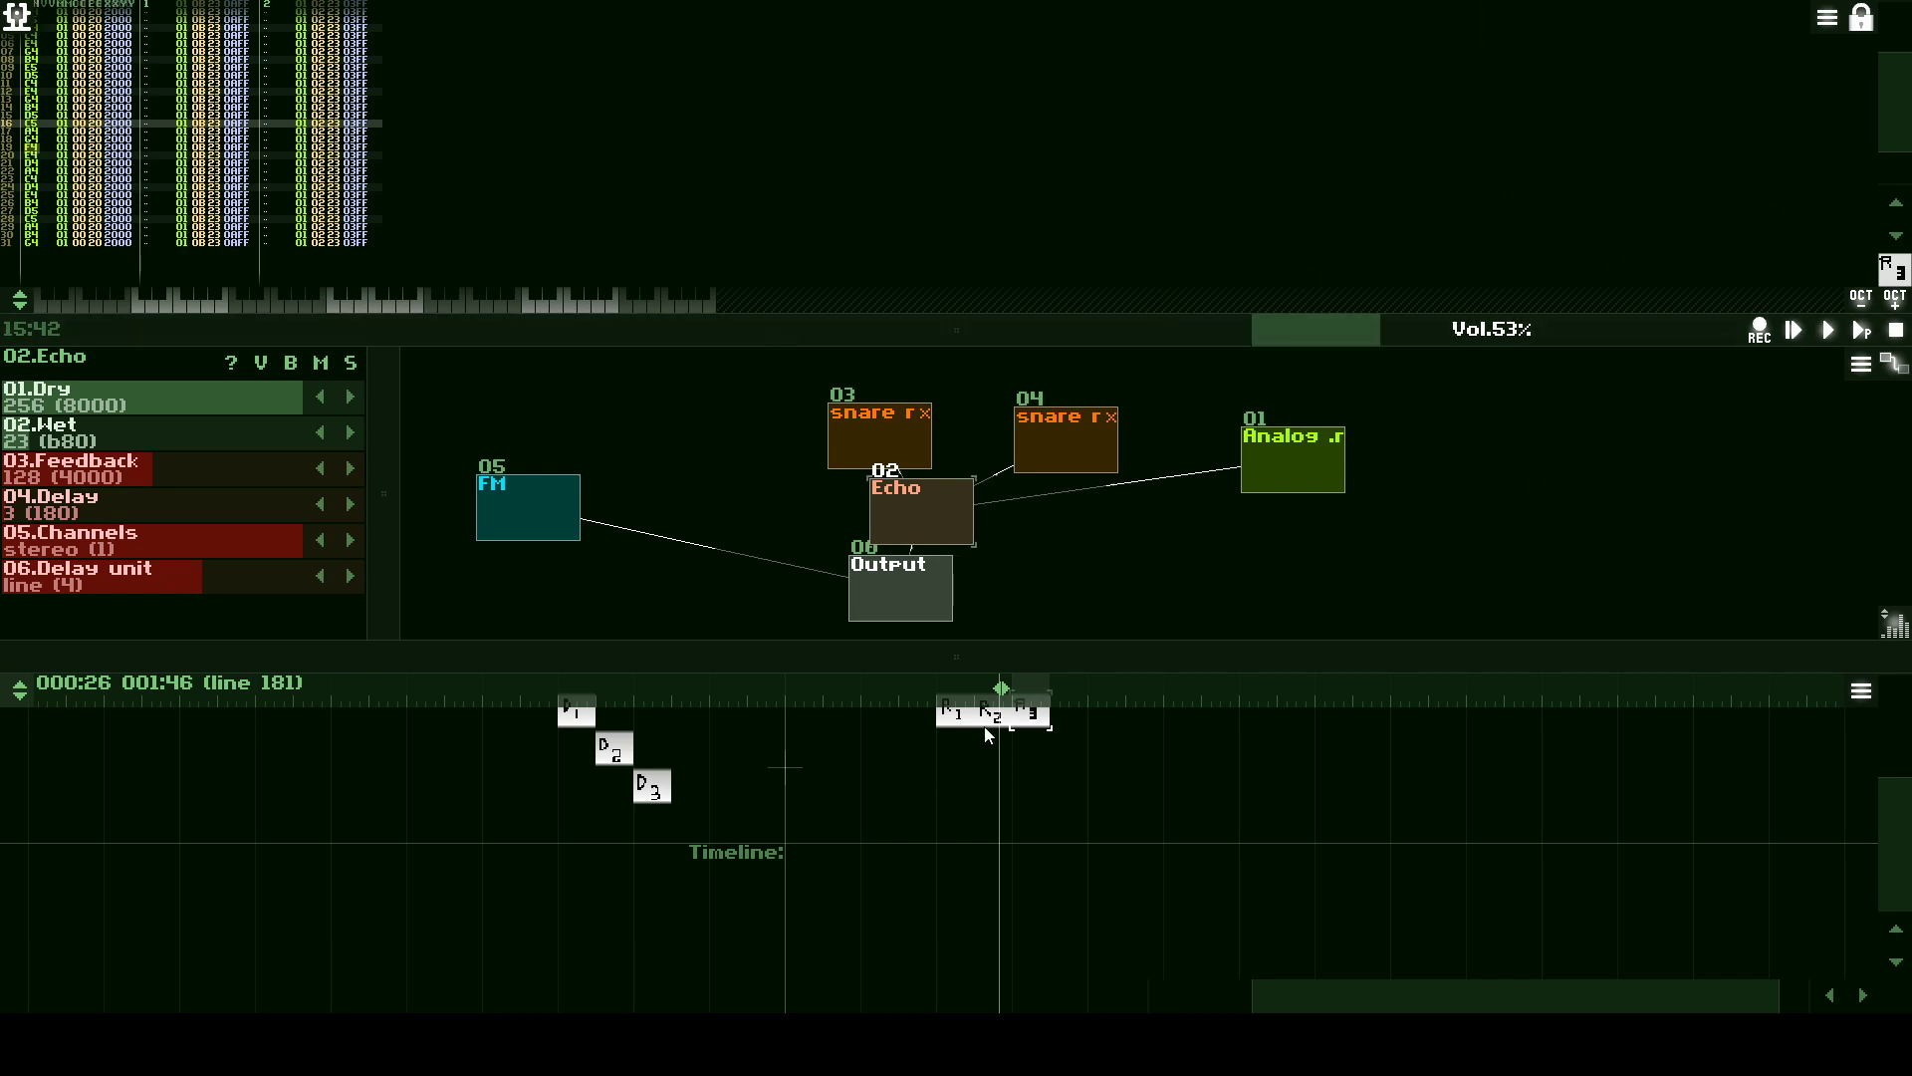
# - Make the timeline area taller and display the D1 pattern from the upper D1, D2, D3 row in the editor
pyautogui.moveTo(981, 656); pyautogui.dragTo(1014, 540)
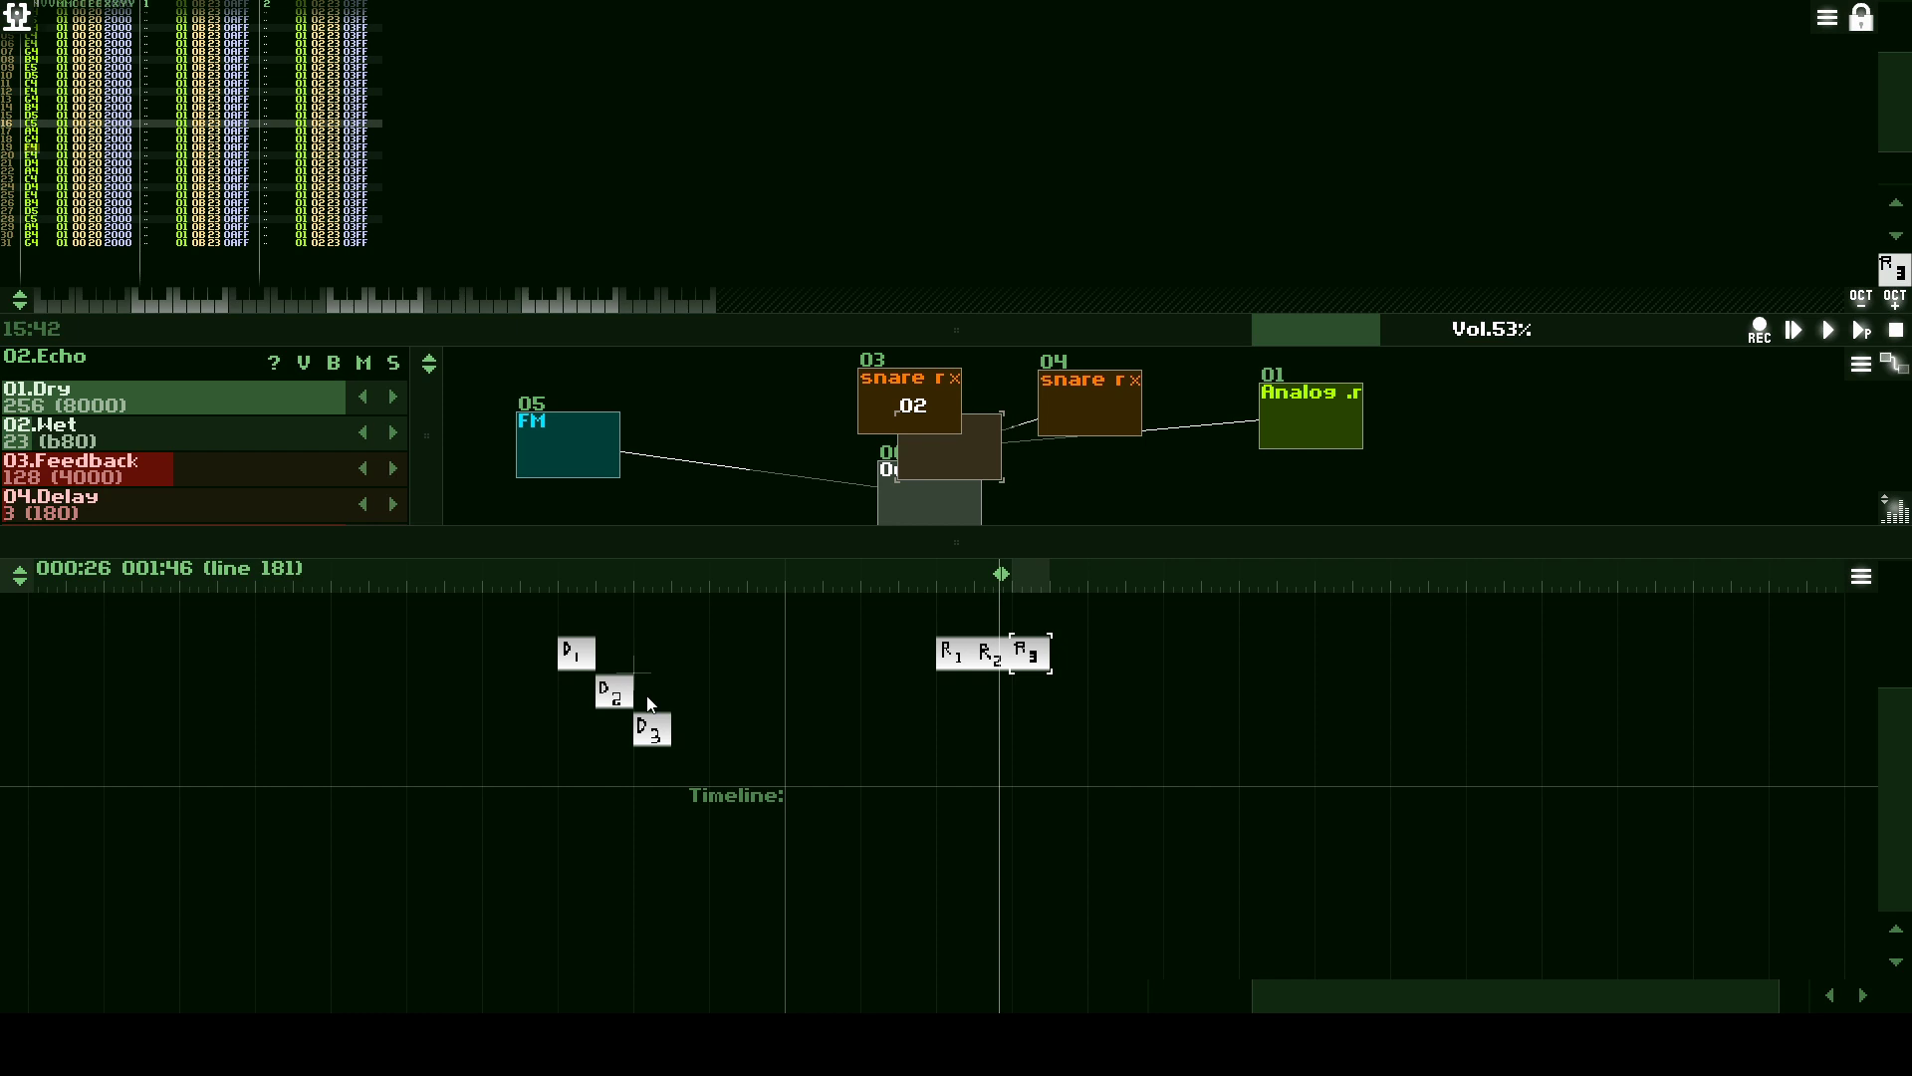
pyautogui.click(578, 660)
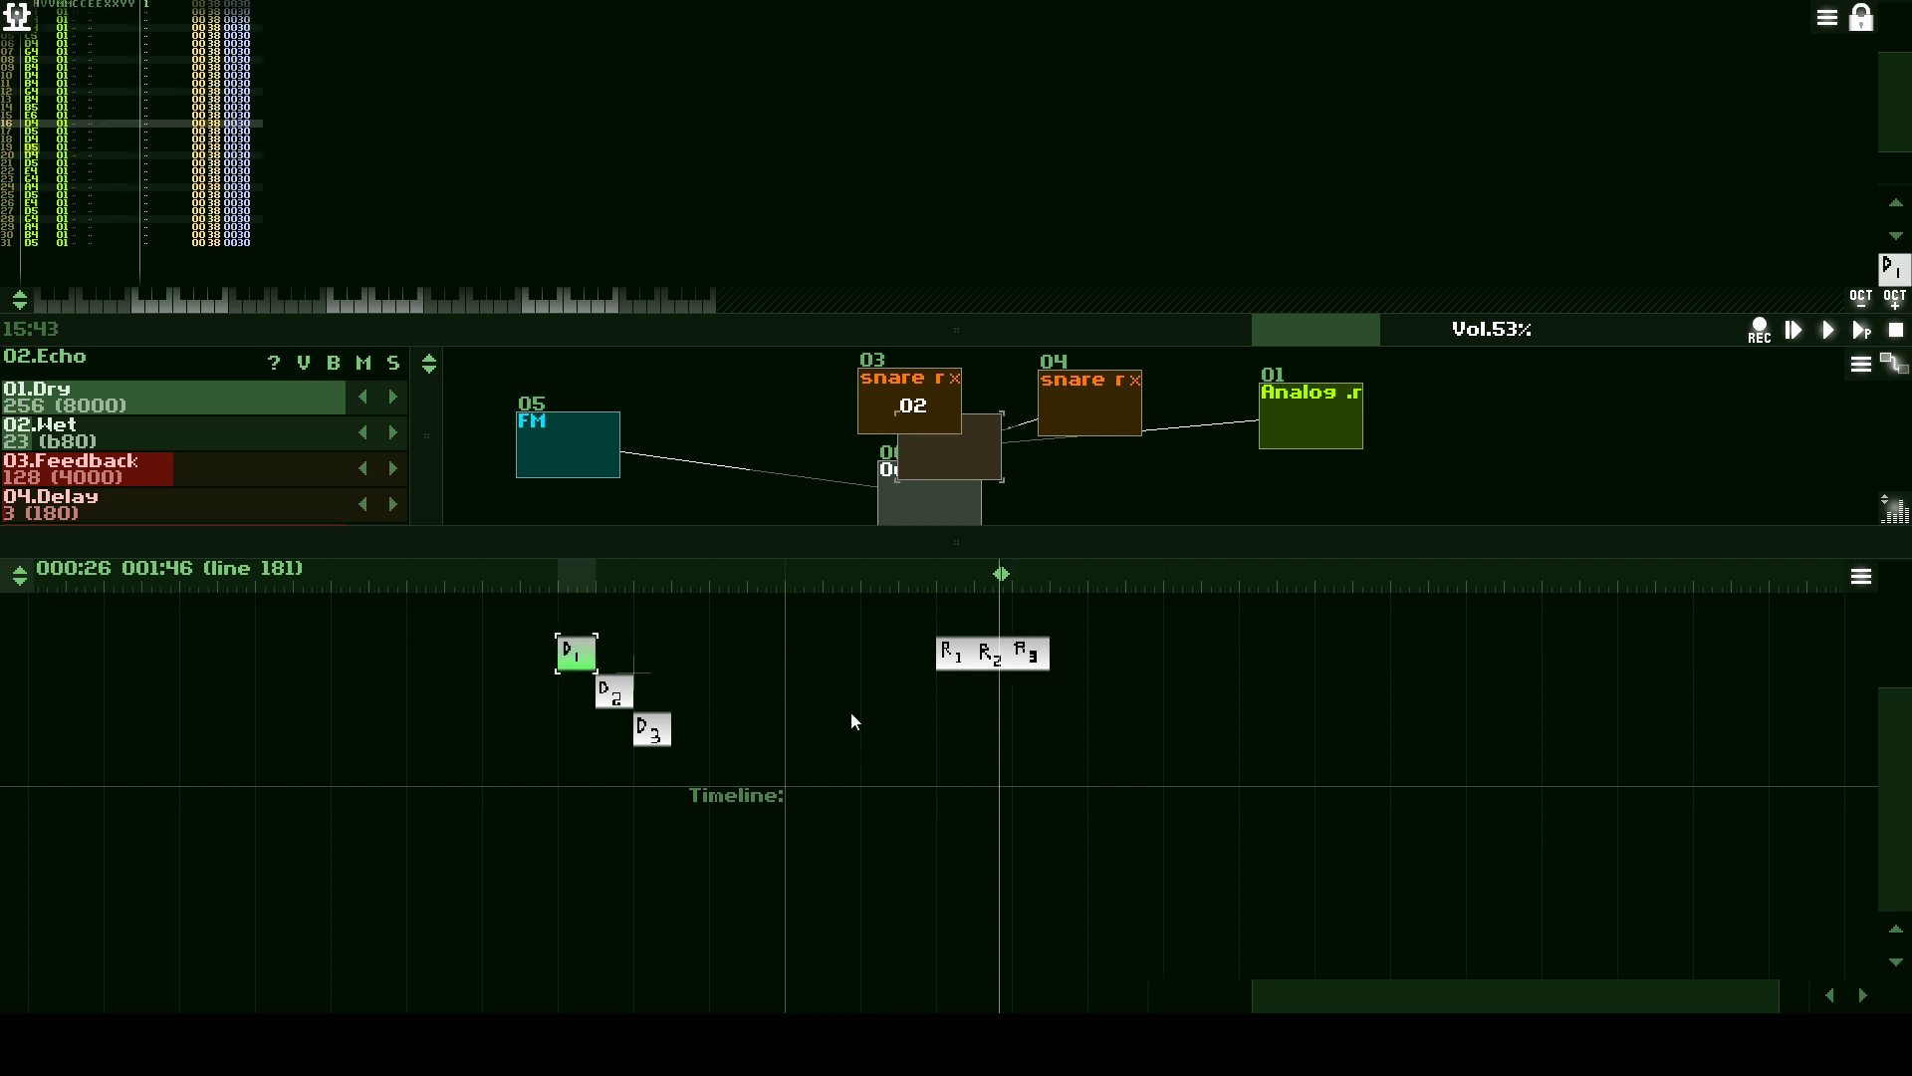
pyautogui.moveTo(1893, 768); pyautogui.dragTo(1892, 705)
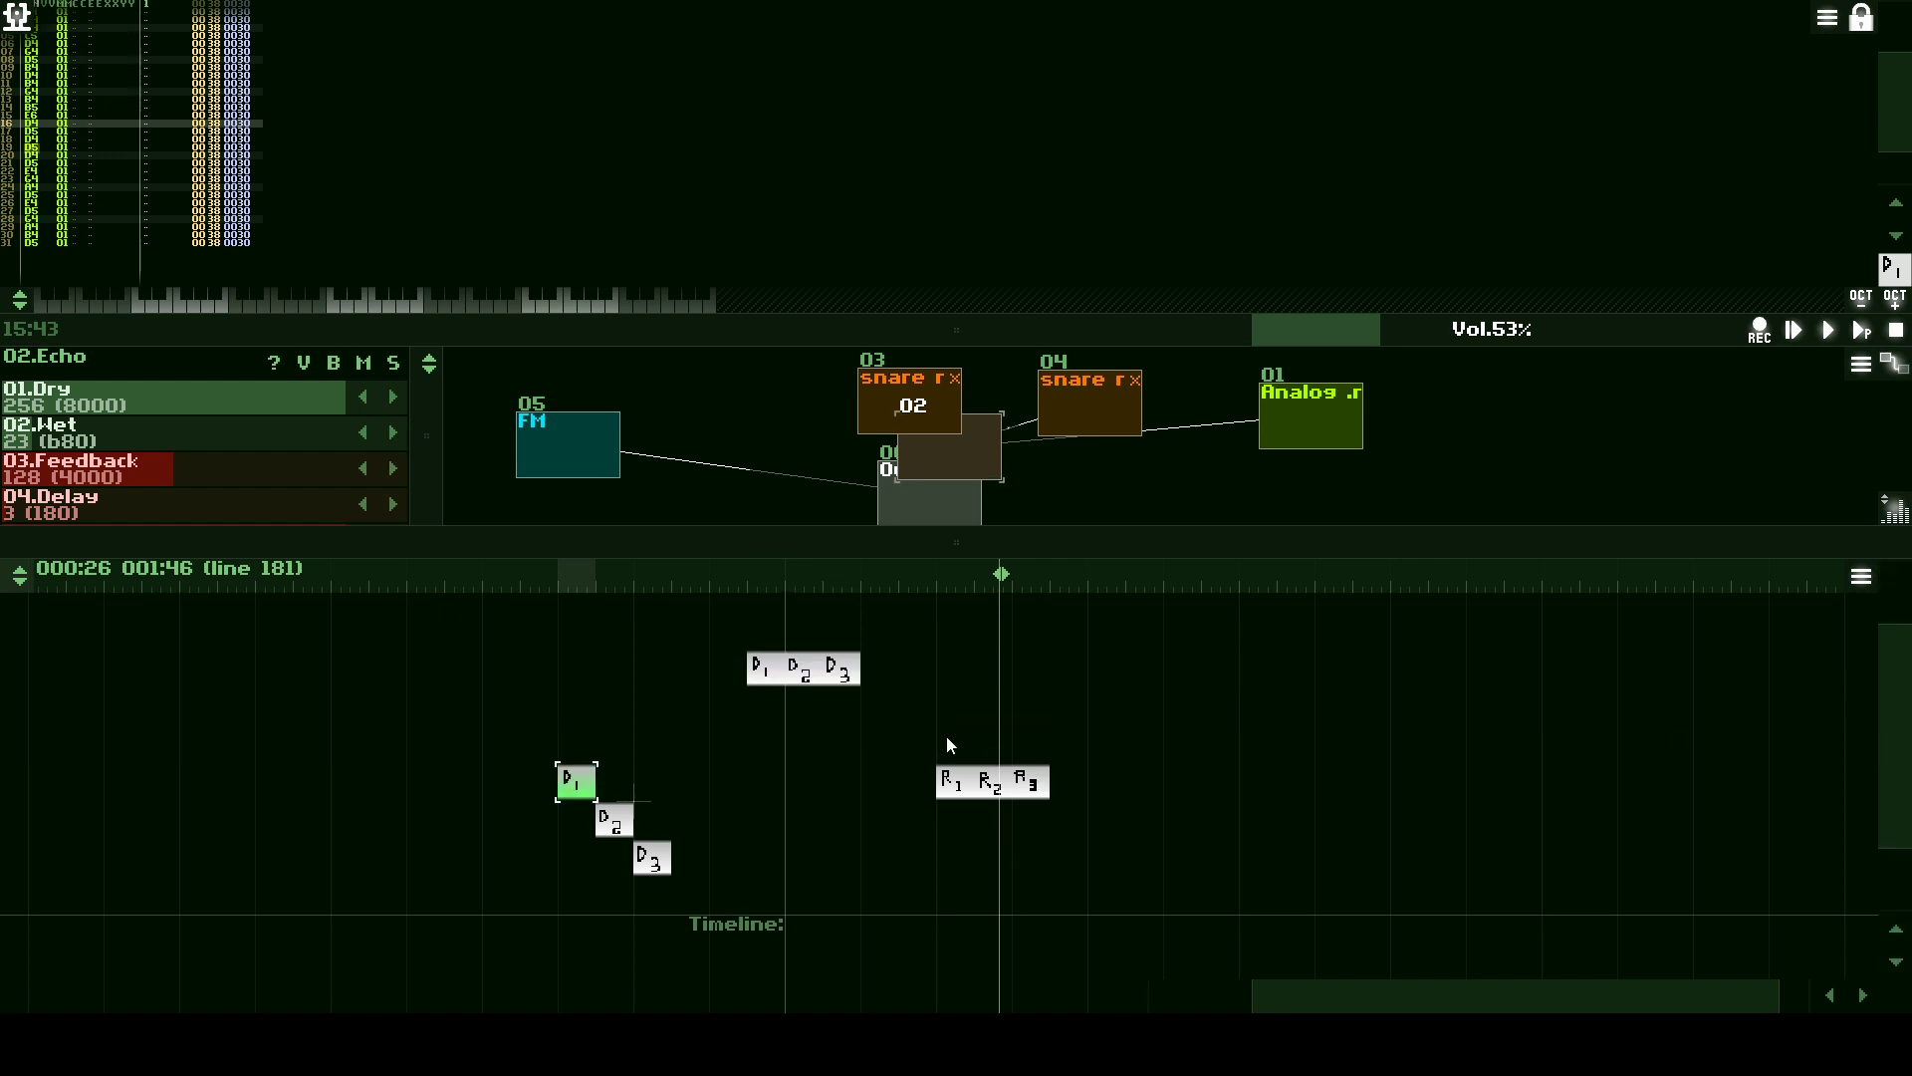
pyautogui.click(763, 673)
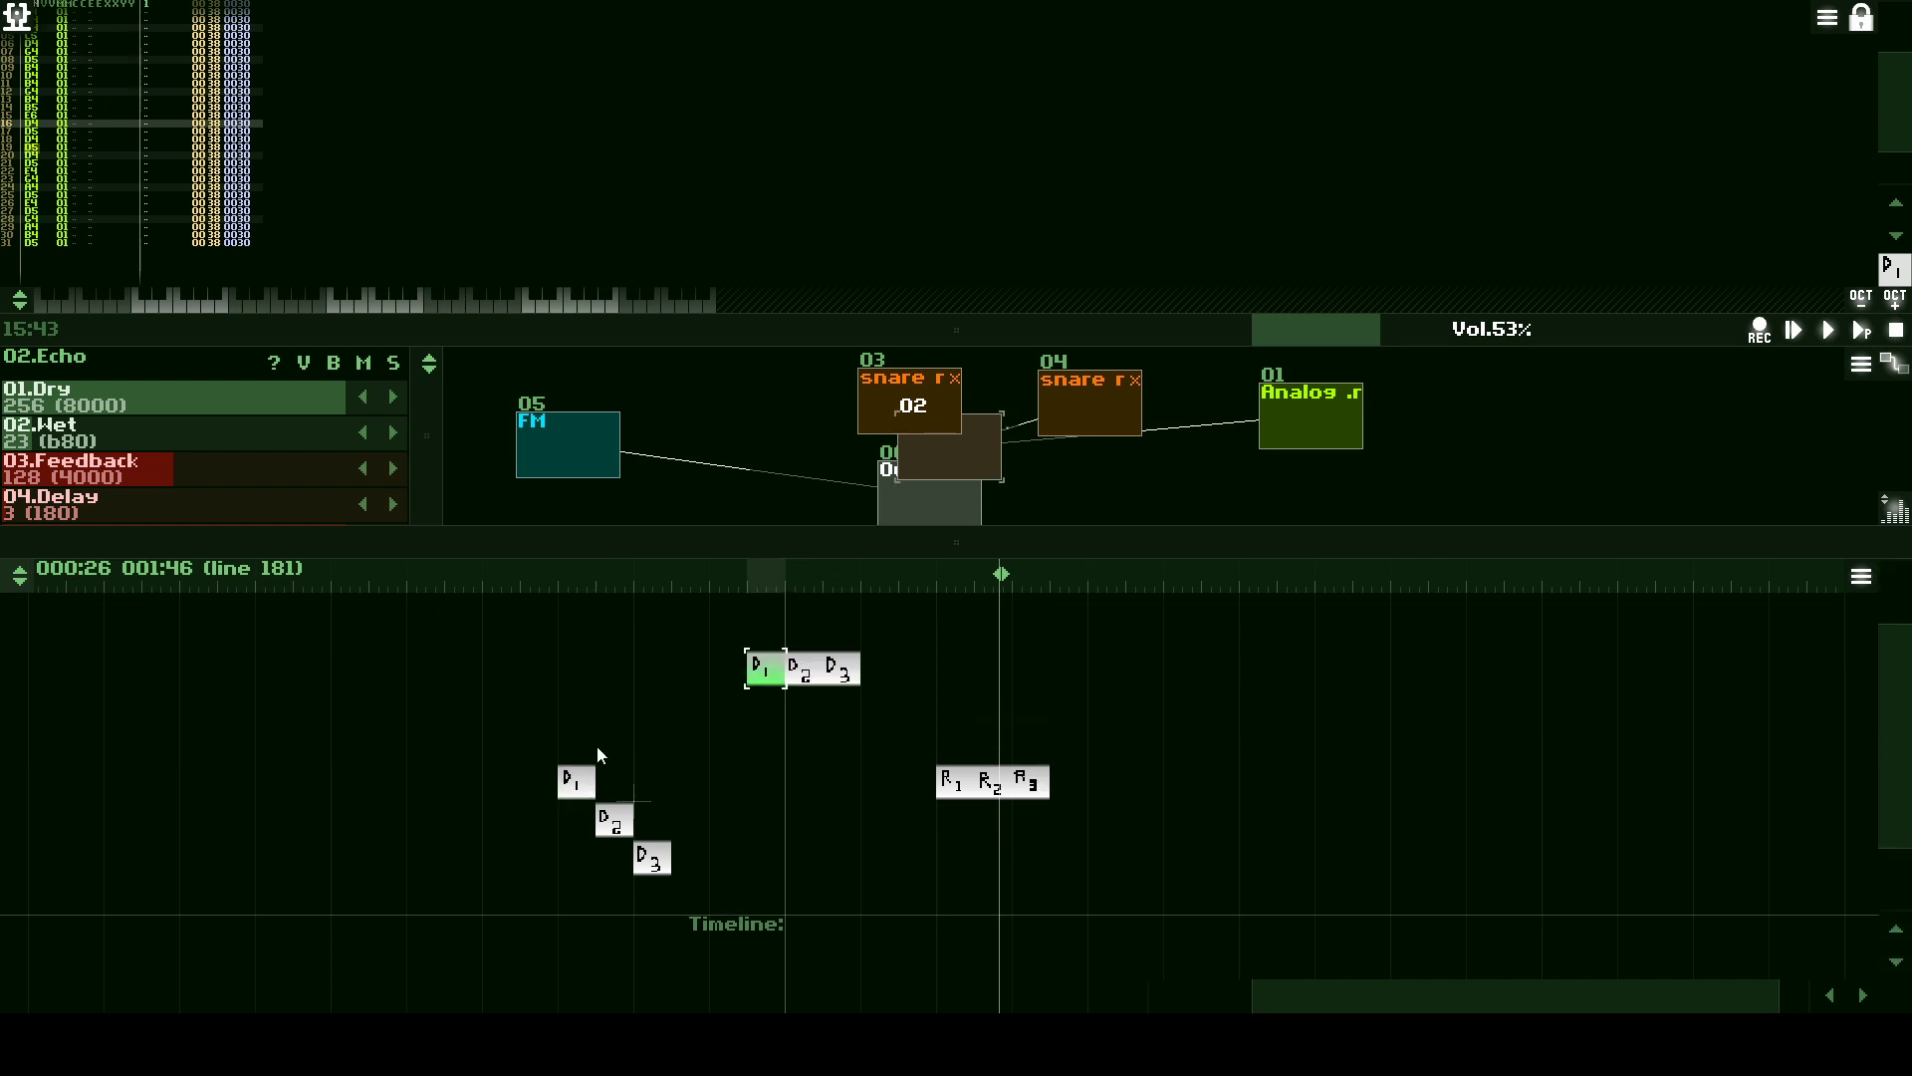
# - Separate the overlapping modules by moving snare module 03 between FM and Echo, and Echo directly above Output
pyautogui.click(948, 398)
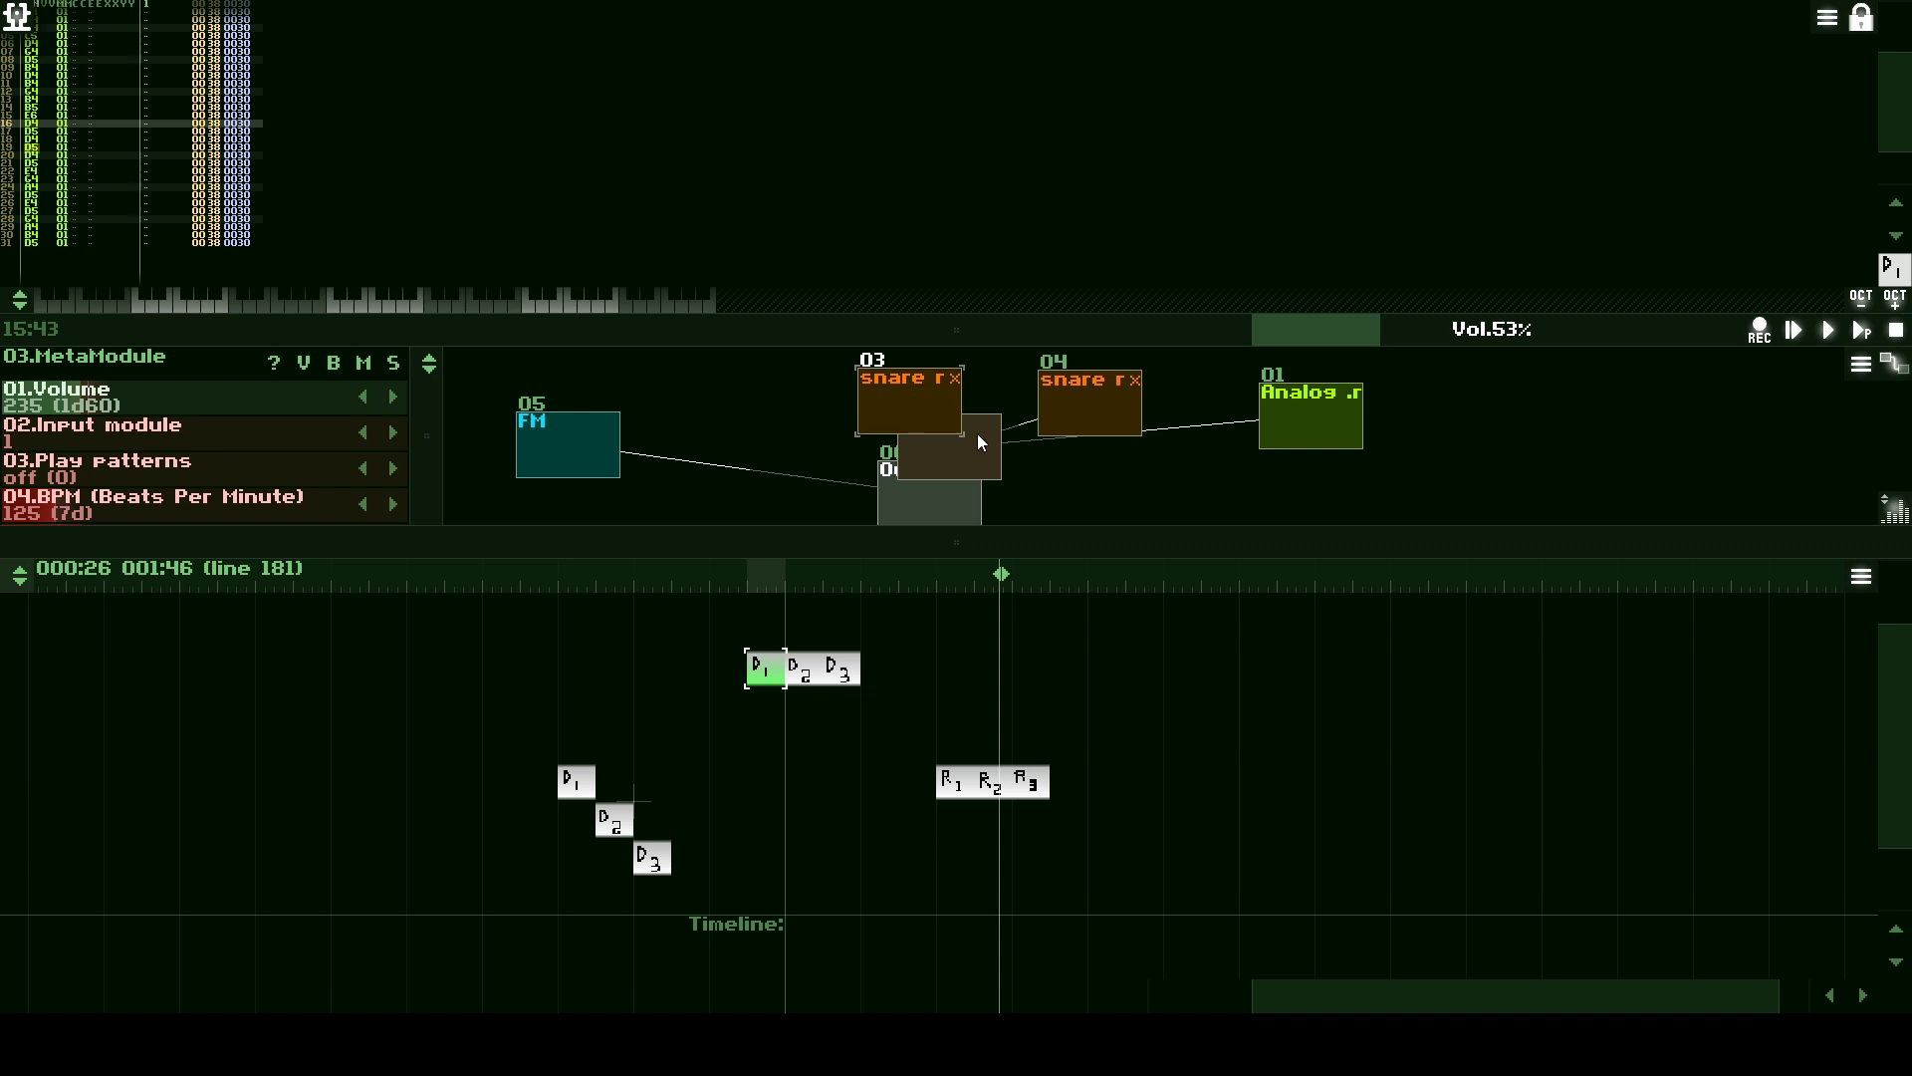
pyautogui.moveTo(910, 415); pyautogui.dragTo(769, 408)
pyautogui.moveTo(959, 476); pyautogui.dragTo(942, 433)
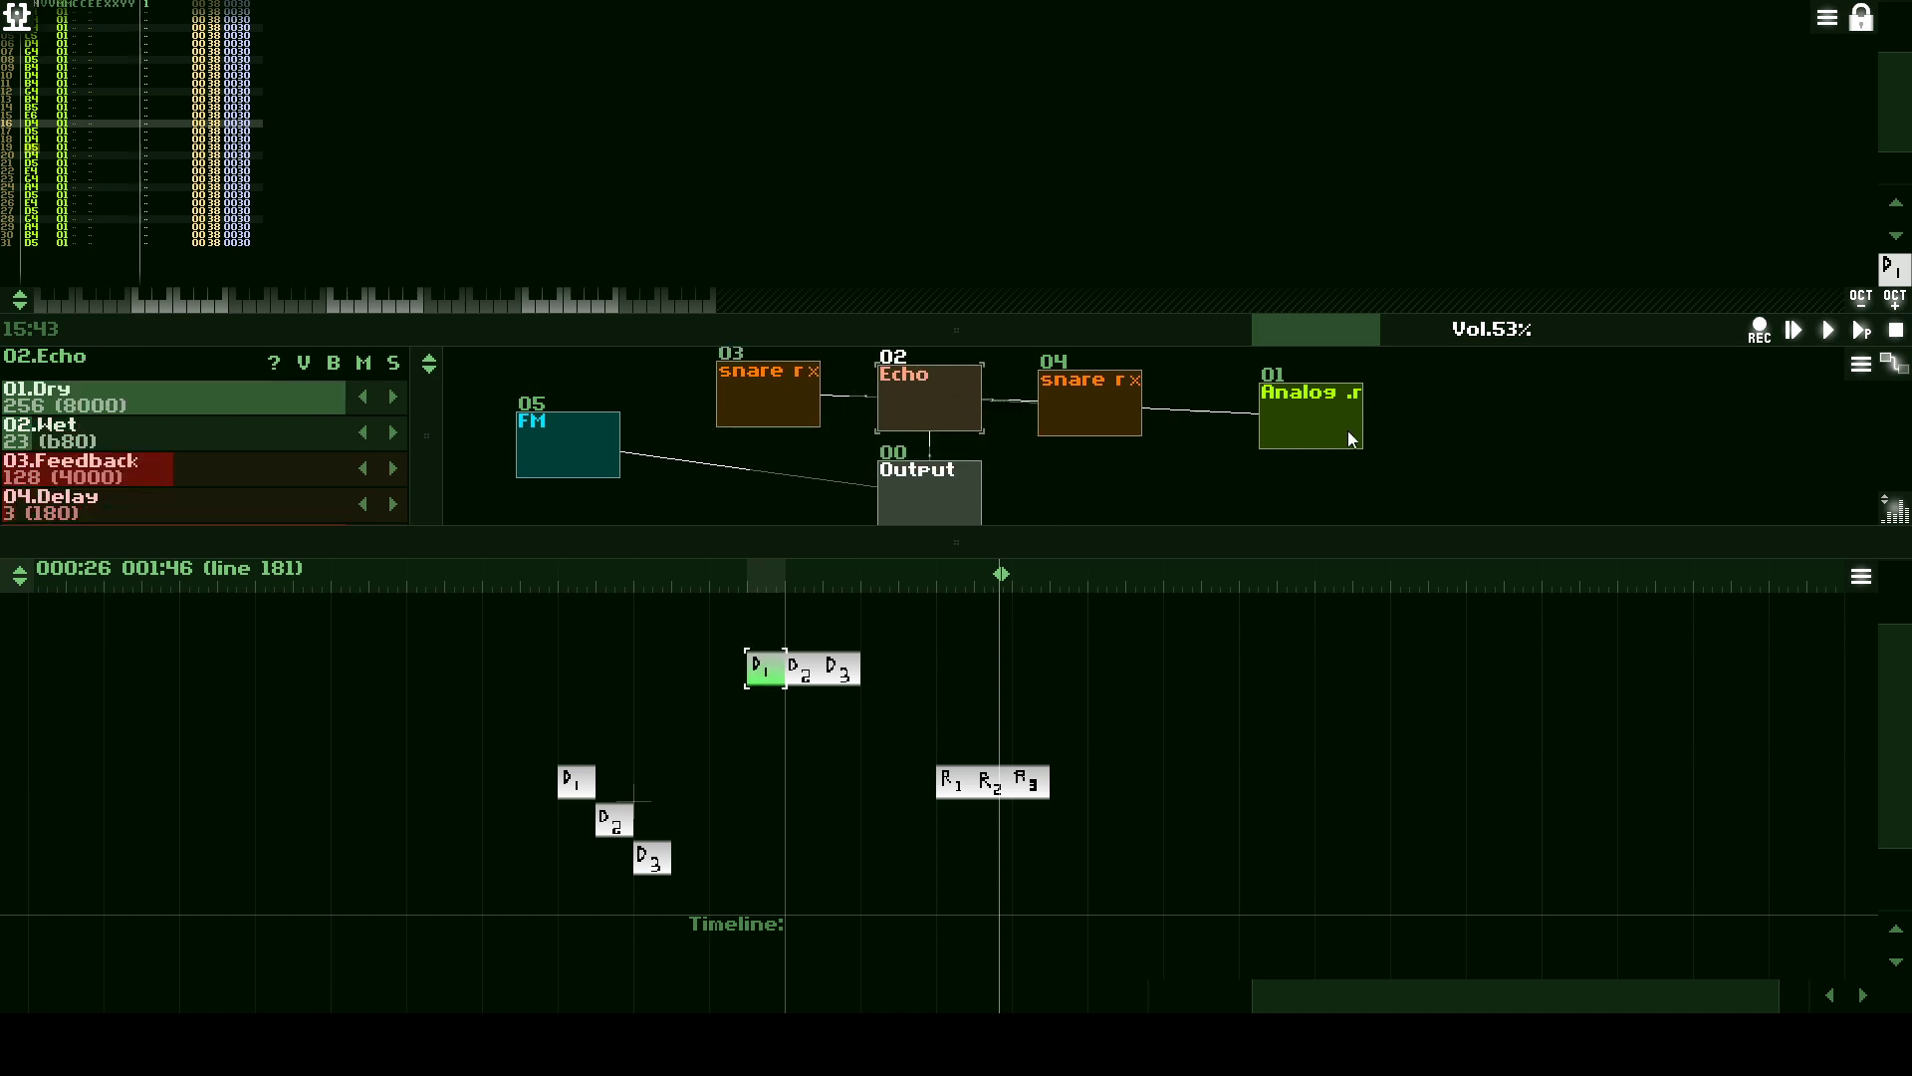
# - Move the Analog generator beside snare module 04 and set its waveform to square, auditioning notes at 96% volume
pyautogui.moveTo(1348, 438); pyautogui.dragTo(1266, 425)
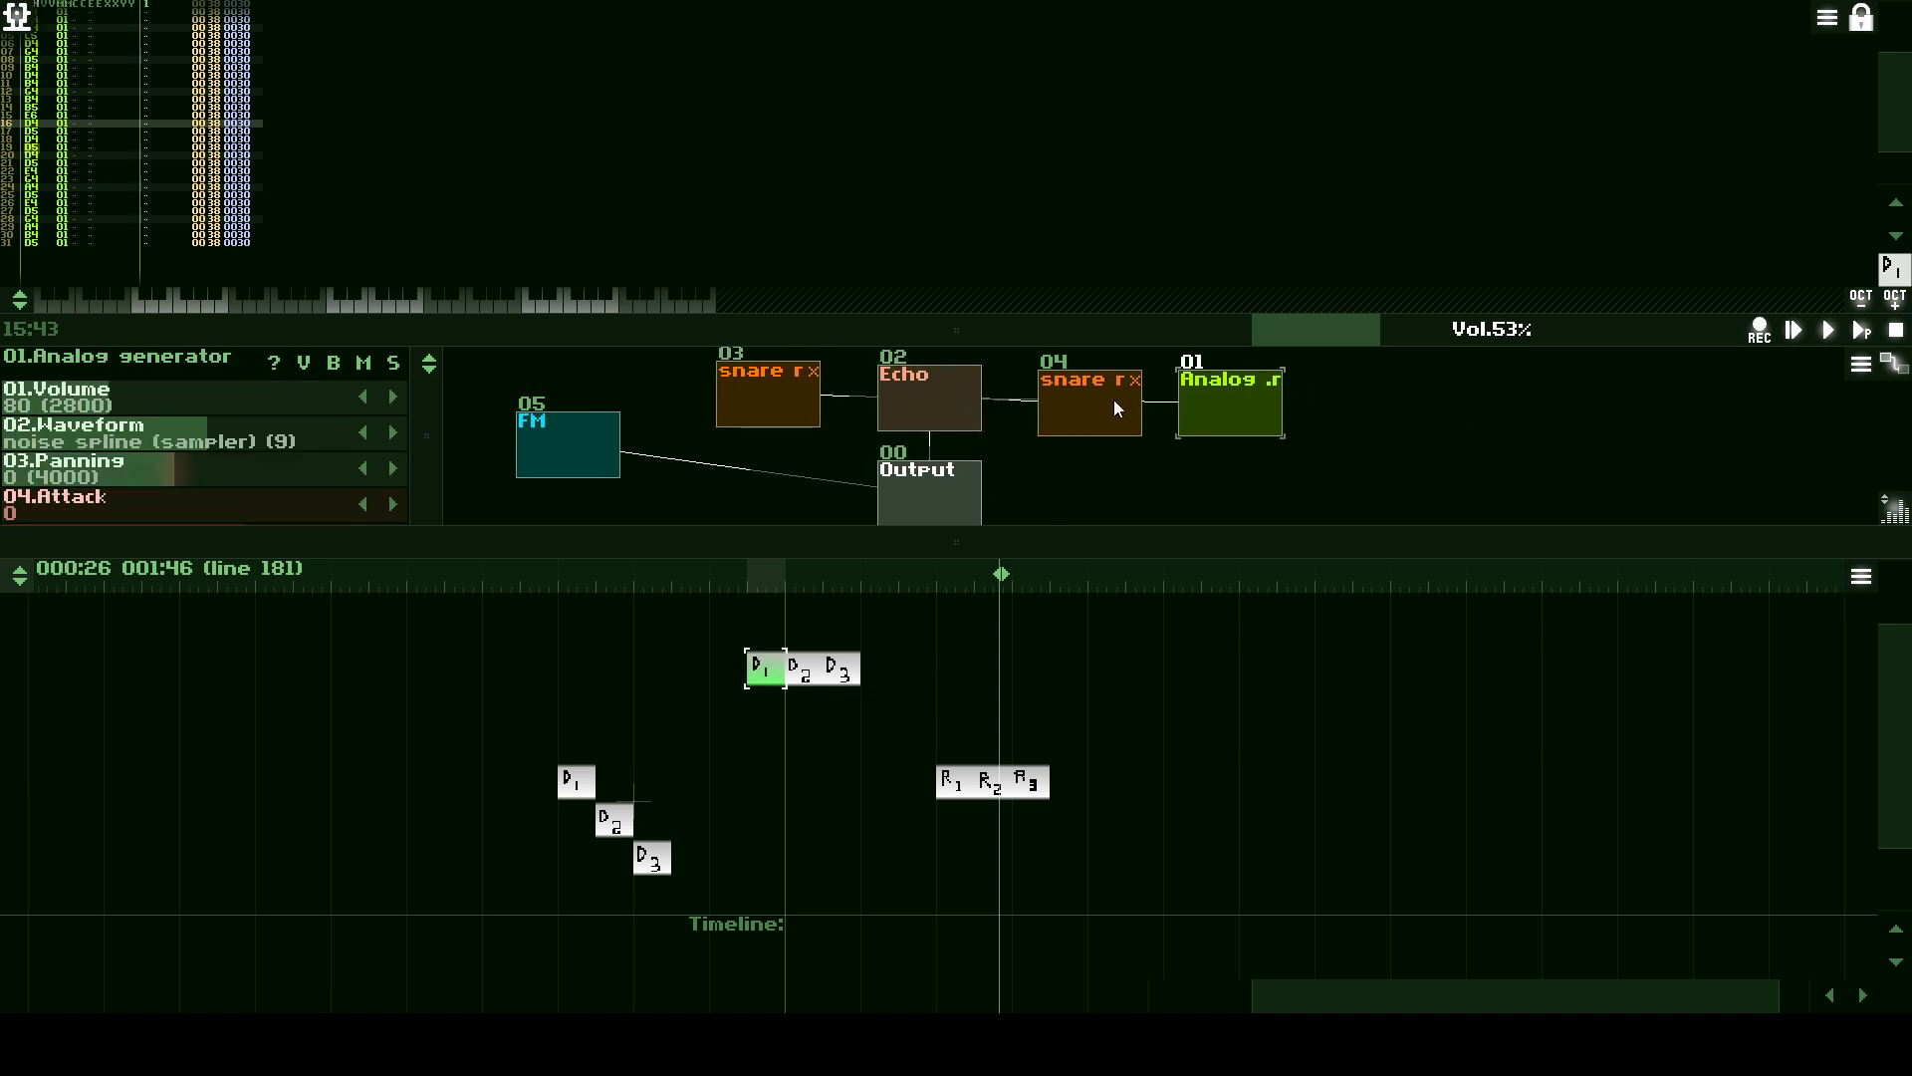
pyautogui.moveTo(193, 445); pyautogui.dragTo(6, 434)
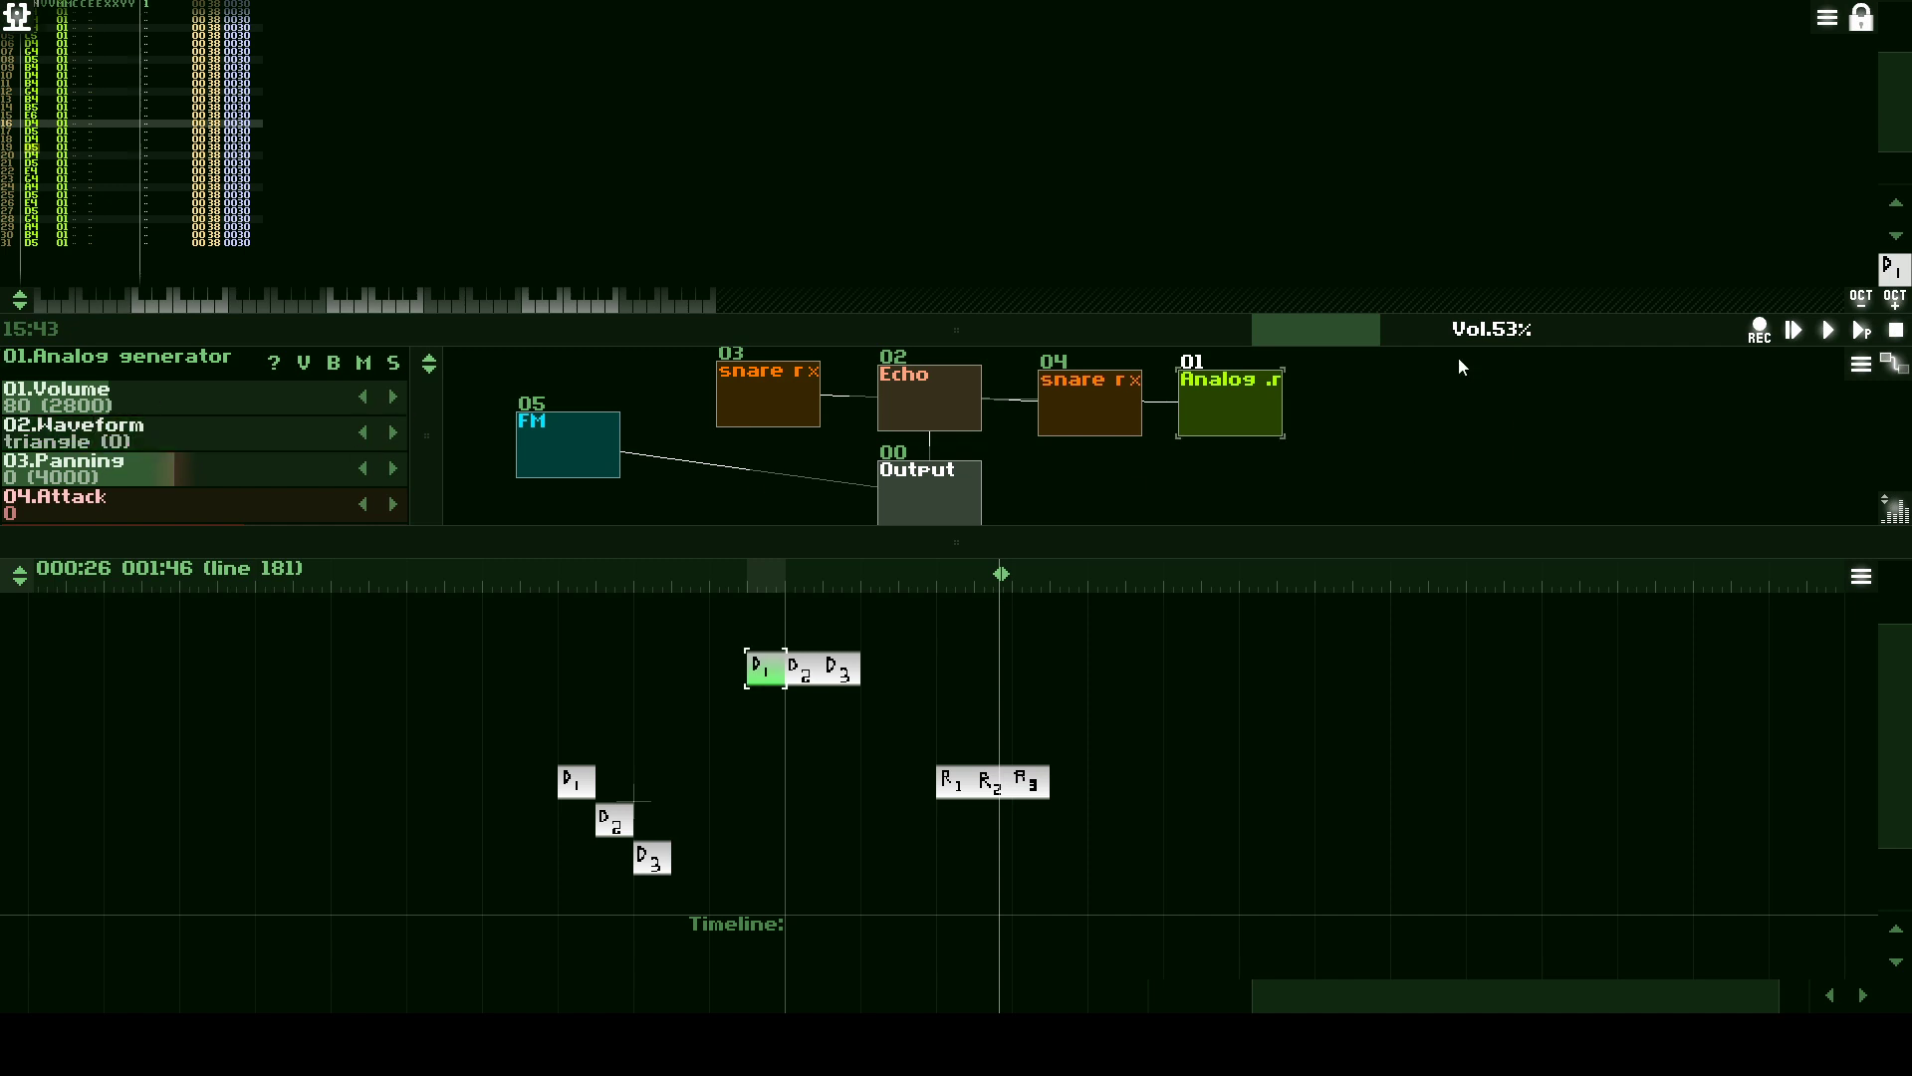
pyautogui.moveTo(1502, 331); pyautogui.dragTo(1562, 329)
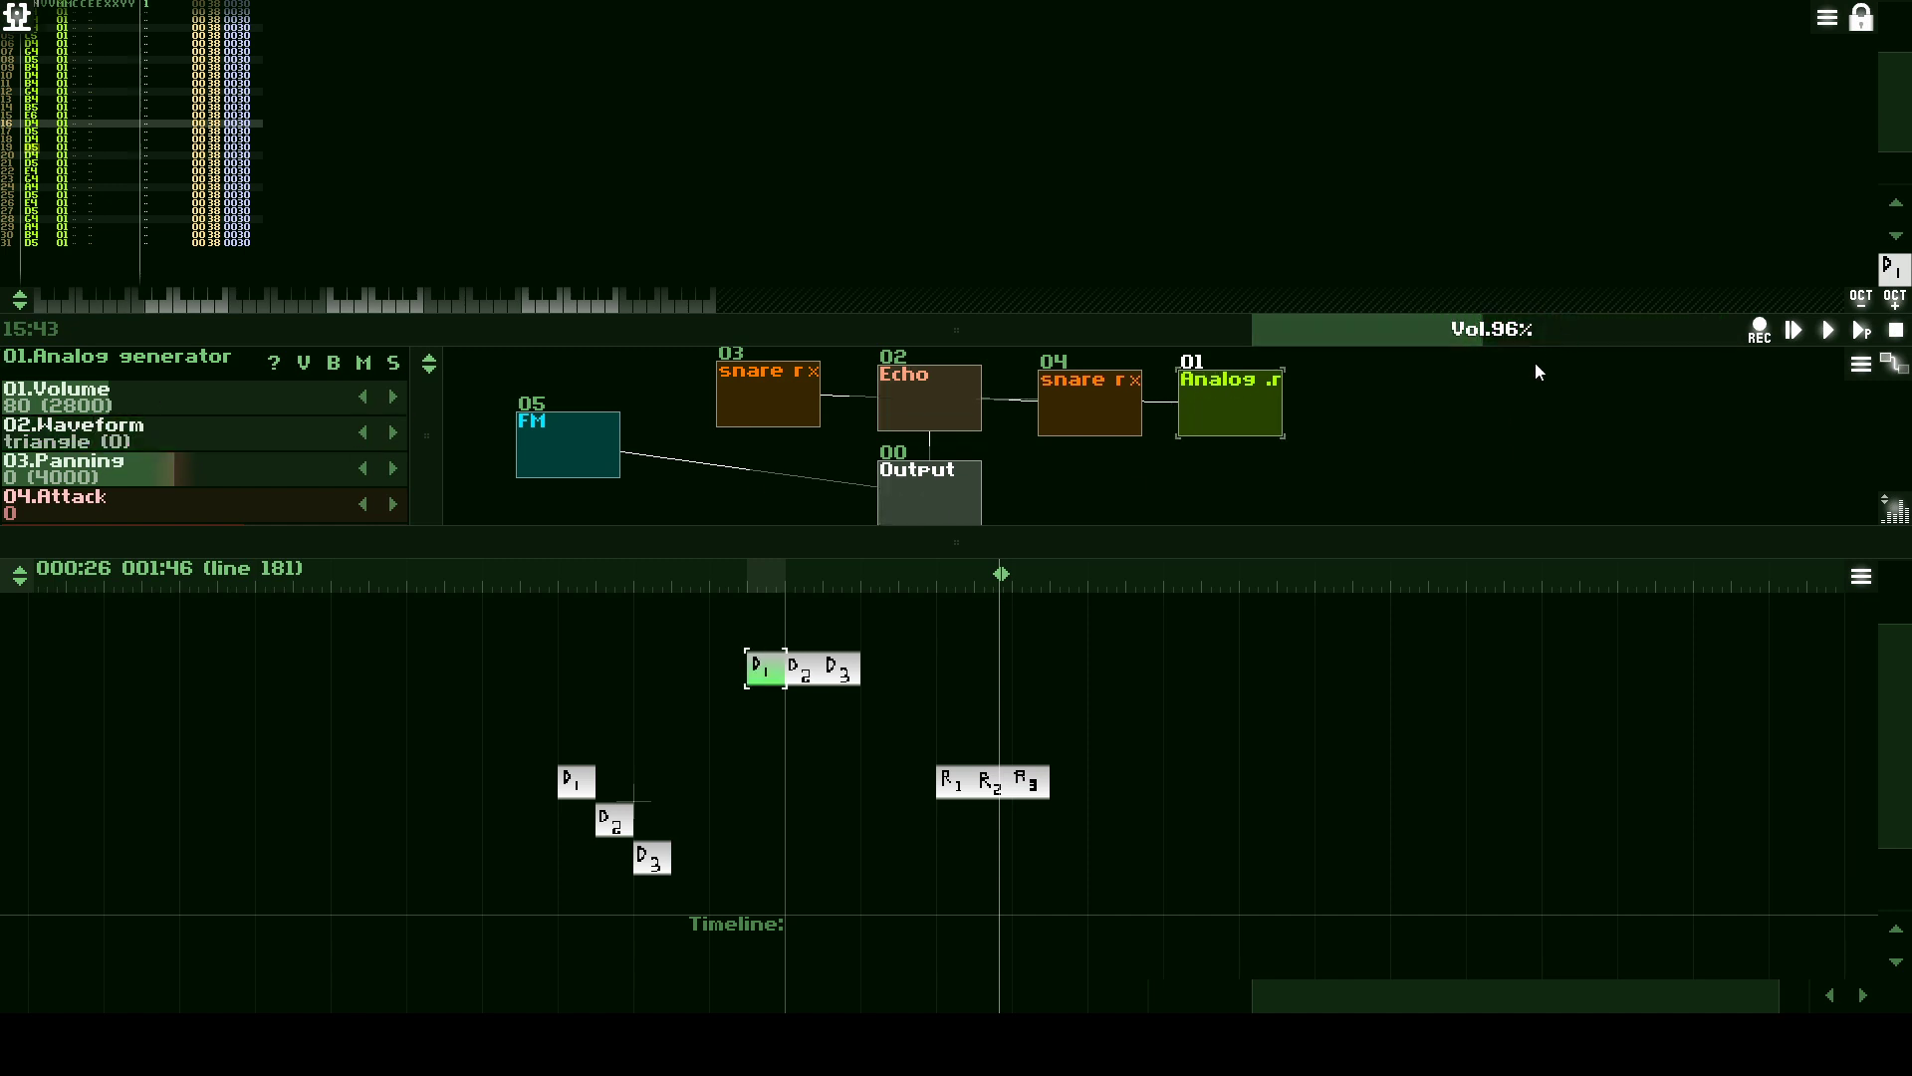
pyautogui.press('z')
pyautogui.press('v')
pyautogui.moveTo(122, 433); pyautogui.dragTo(182, 442)
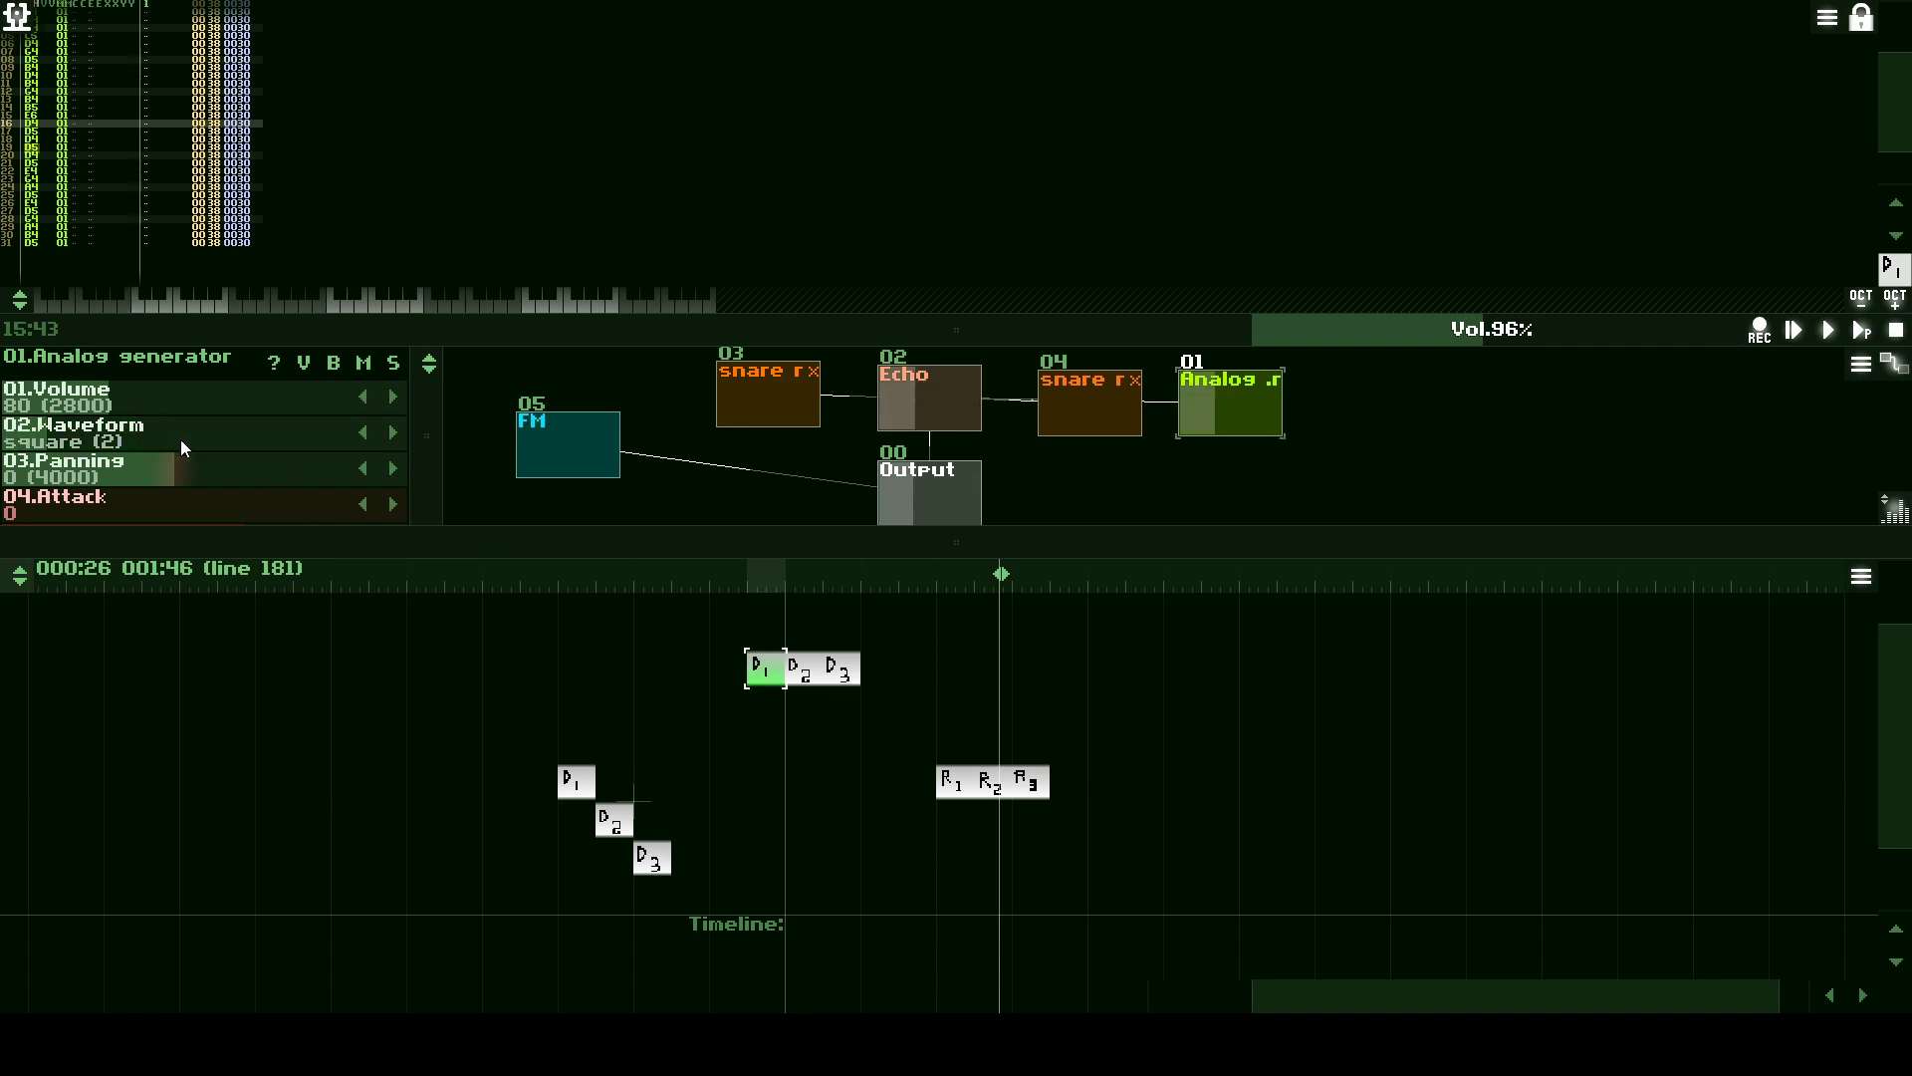
# - Enlarge the controller list and pattern editor areas, and display the D1 pattern of the diagonal D1, D2, D3 group
pyautogui.moveTo(432, 537); pyautogui.dragTo(567, 727)
pyautogui.moveTo(431, 649); pyautogui.dragTo(506, 657)
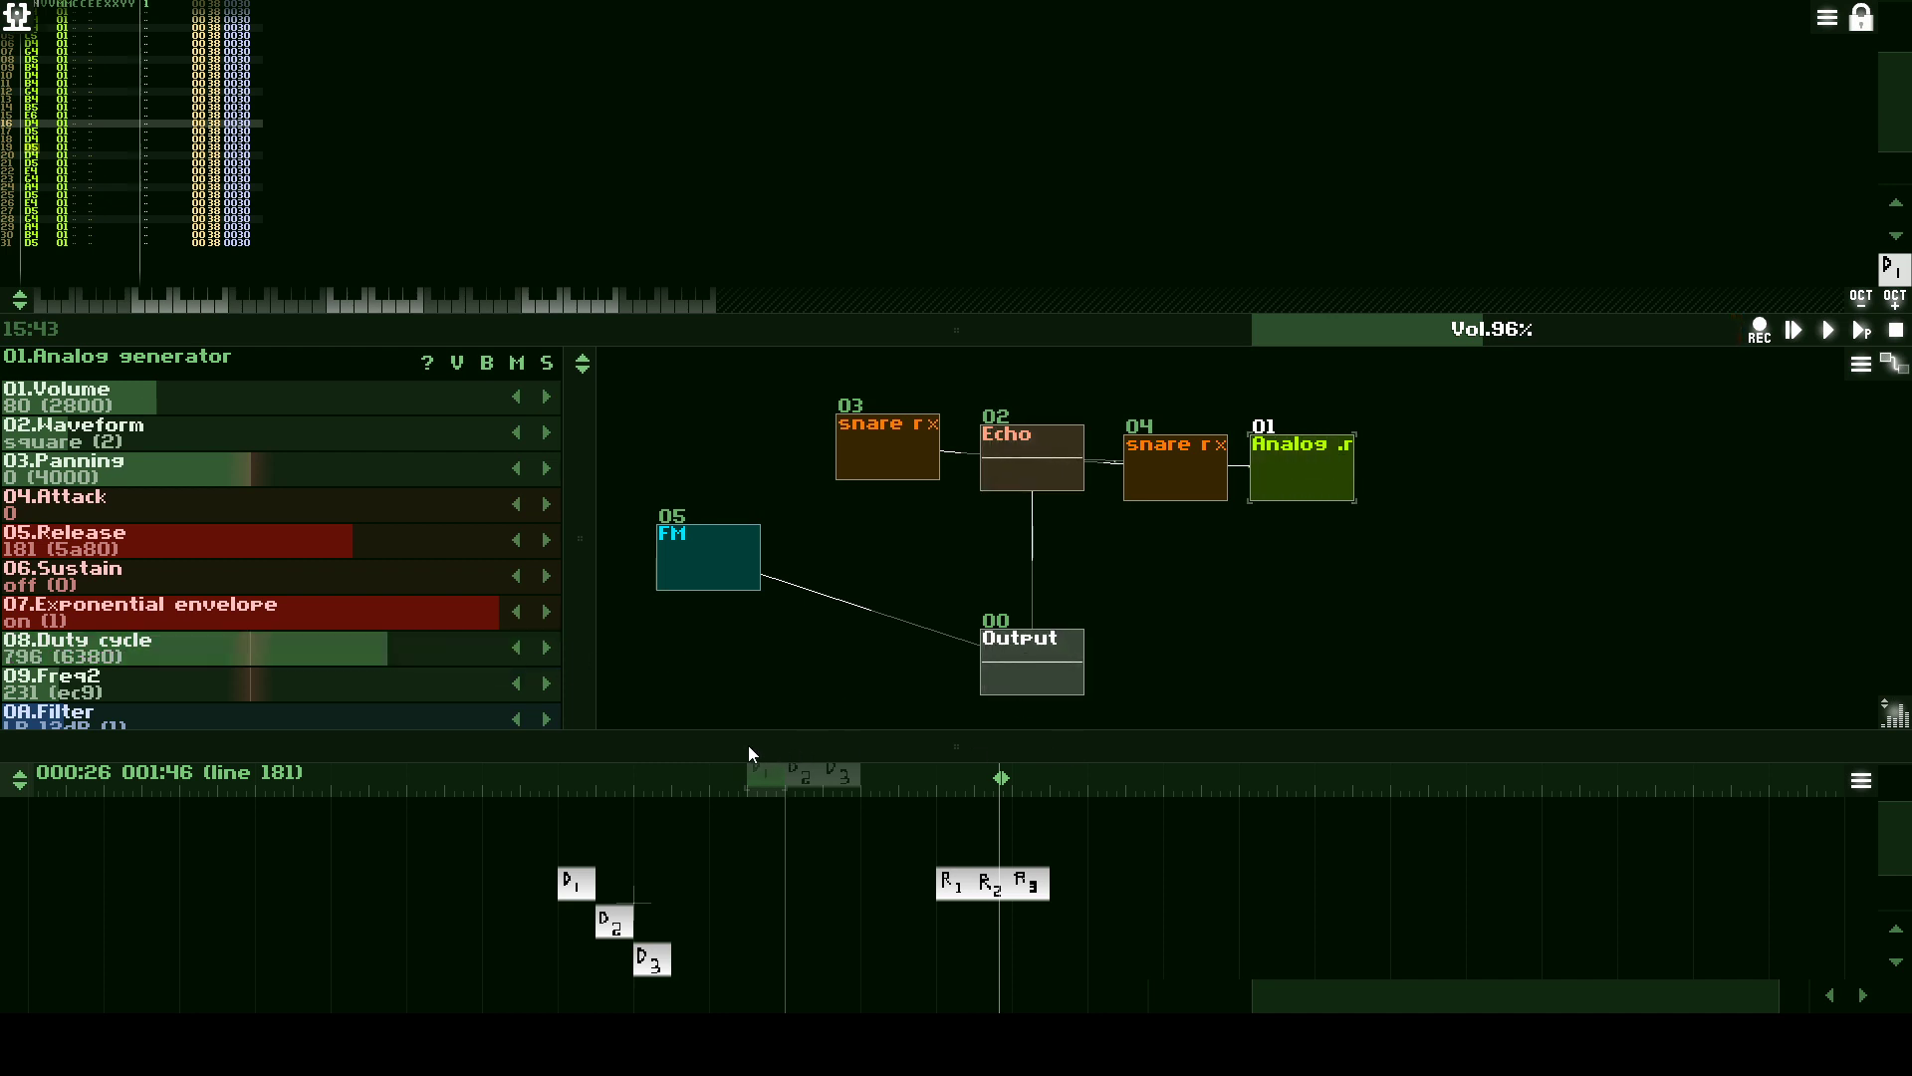
pyautogui.moveTo(751, 755); pyautogui.dragTo(751, 649)
pyautogui.click(576, 828)
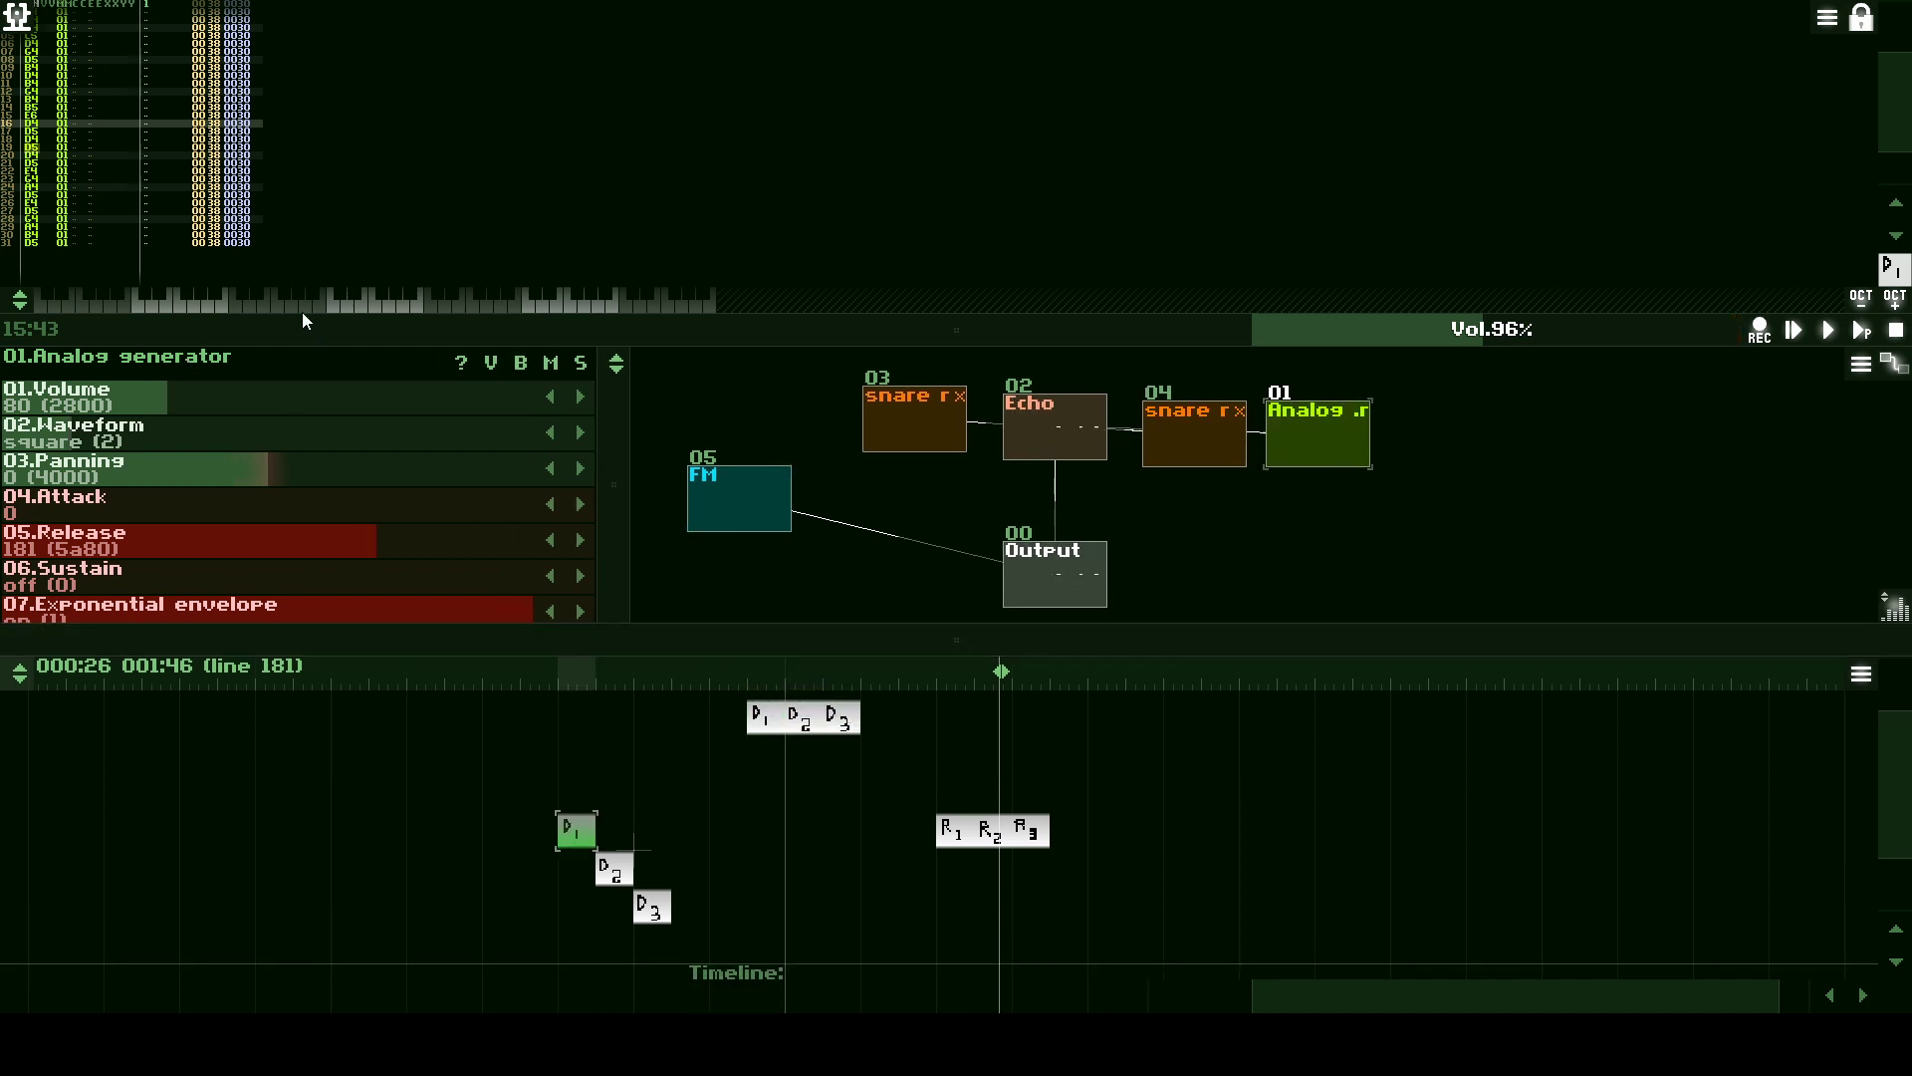
pyautogui.moveTo(302, 312); pyautogui.dragTo(366, 493)
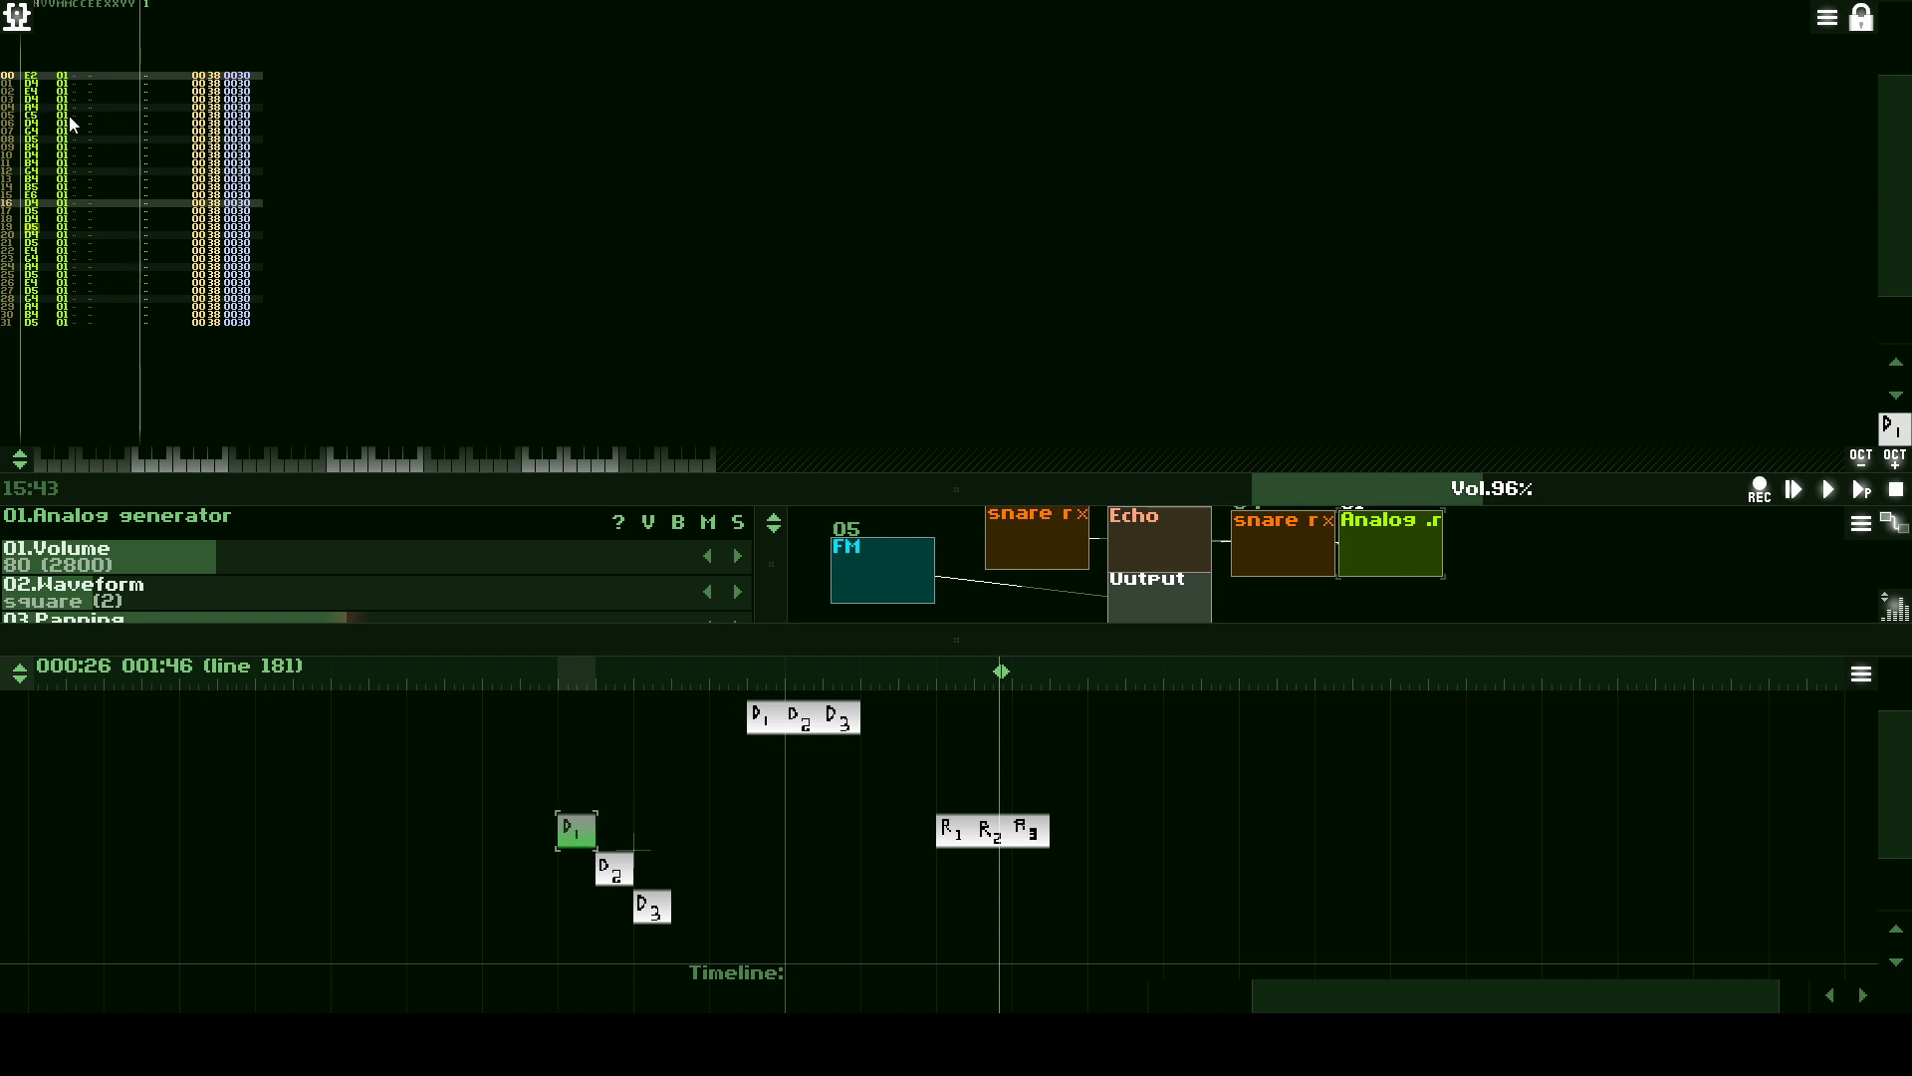
# - Examine the note rows of the diagonal group's D1 pattern and play it briefly to hear the note probability
pyautogui.click(35, 78)
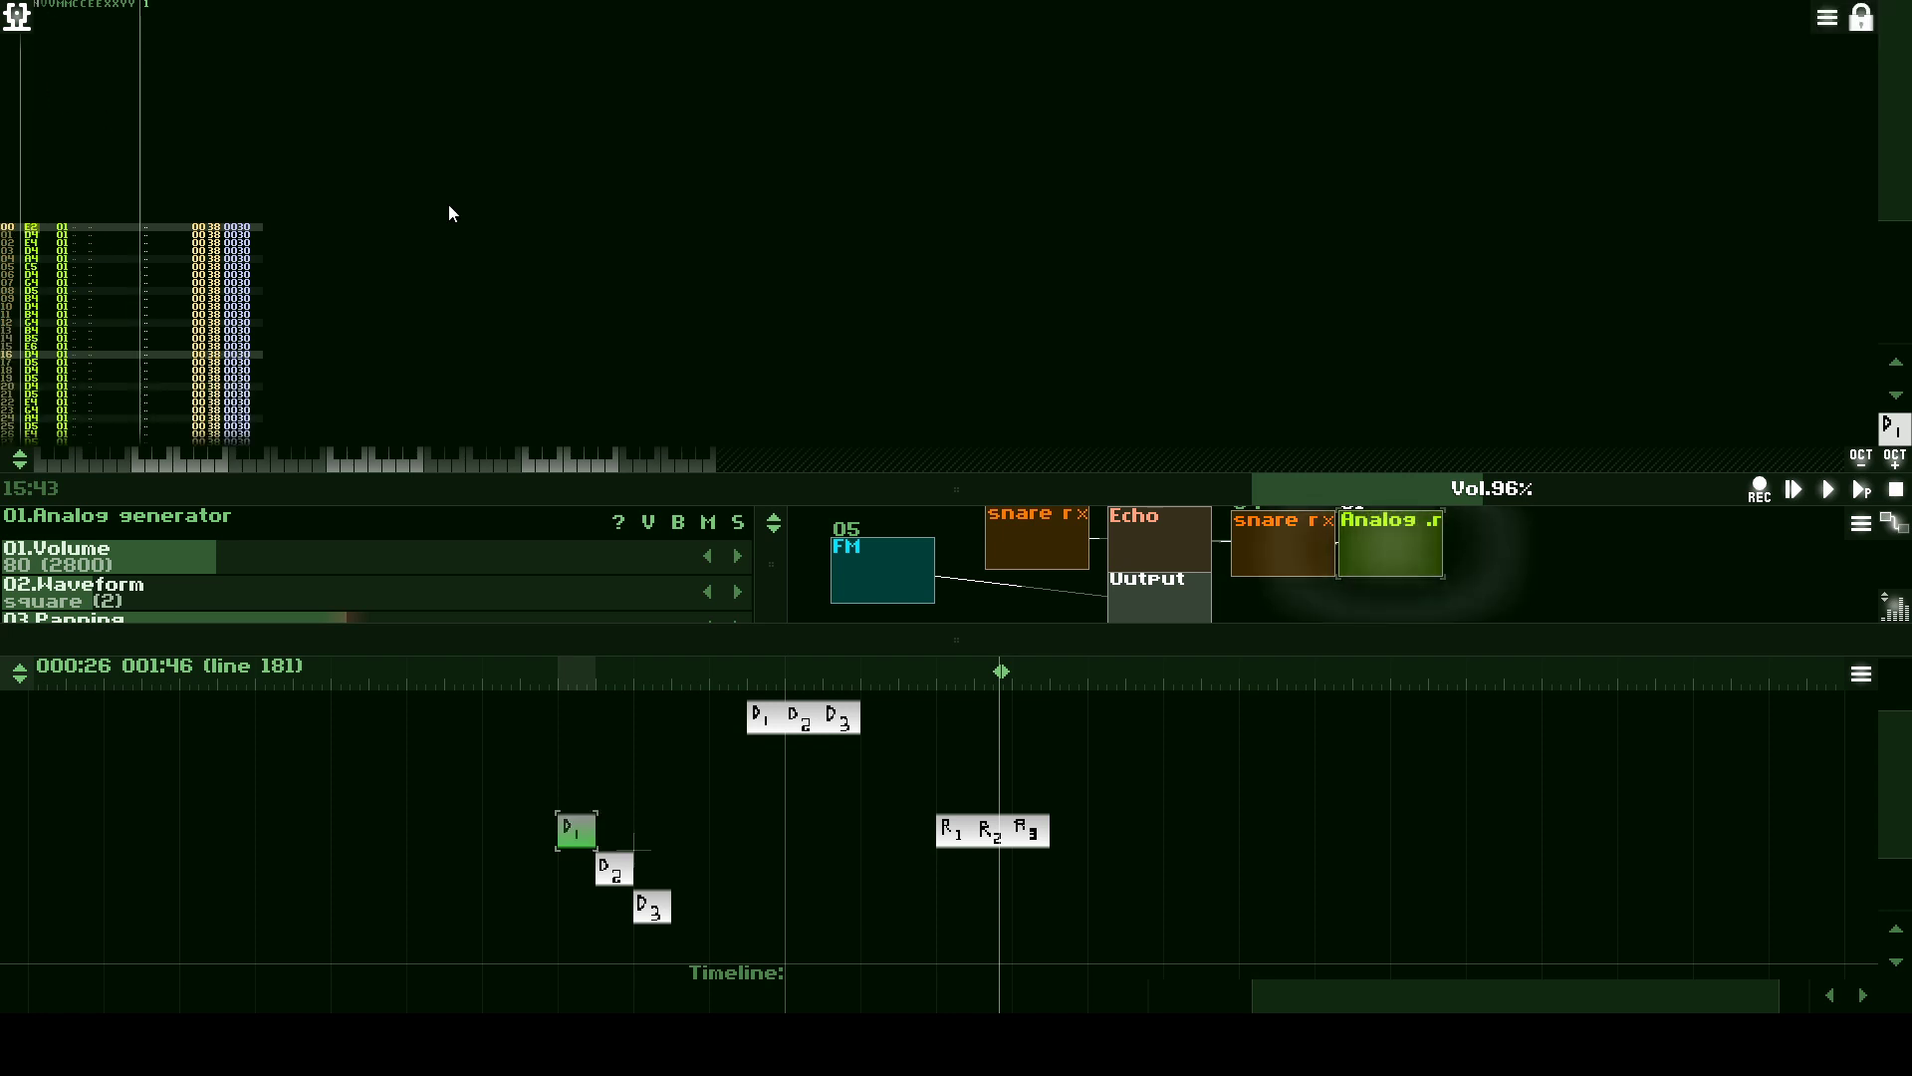
pyautogui.scroll(-2, 448, 203)
pyautogui.scroll(-4, 449, 213)
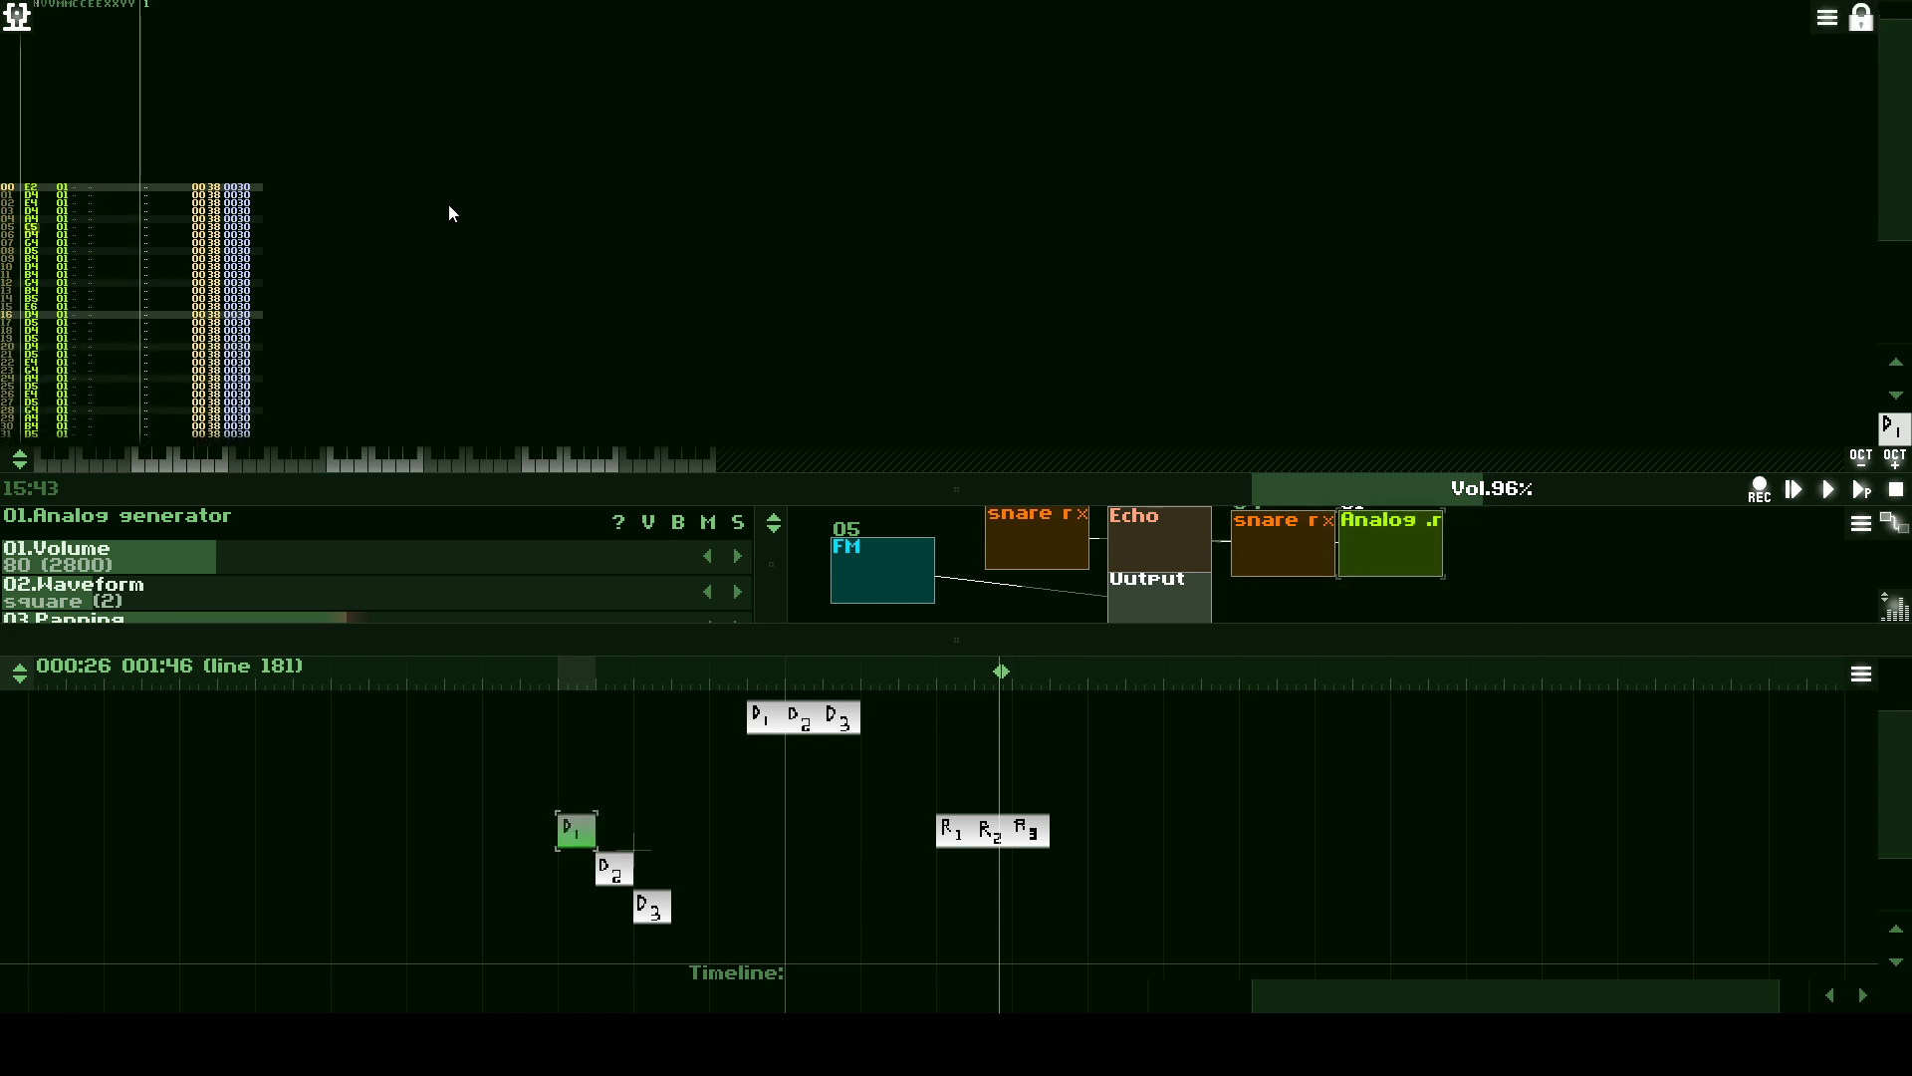
pyautogui.scroll(6, 448, 213)
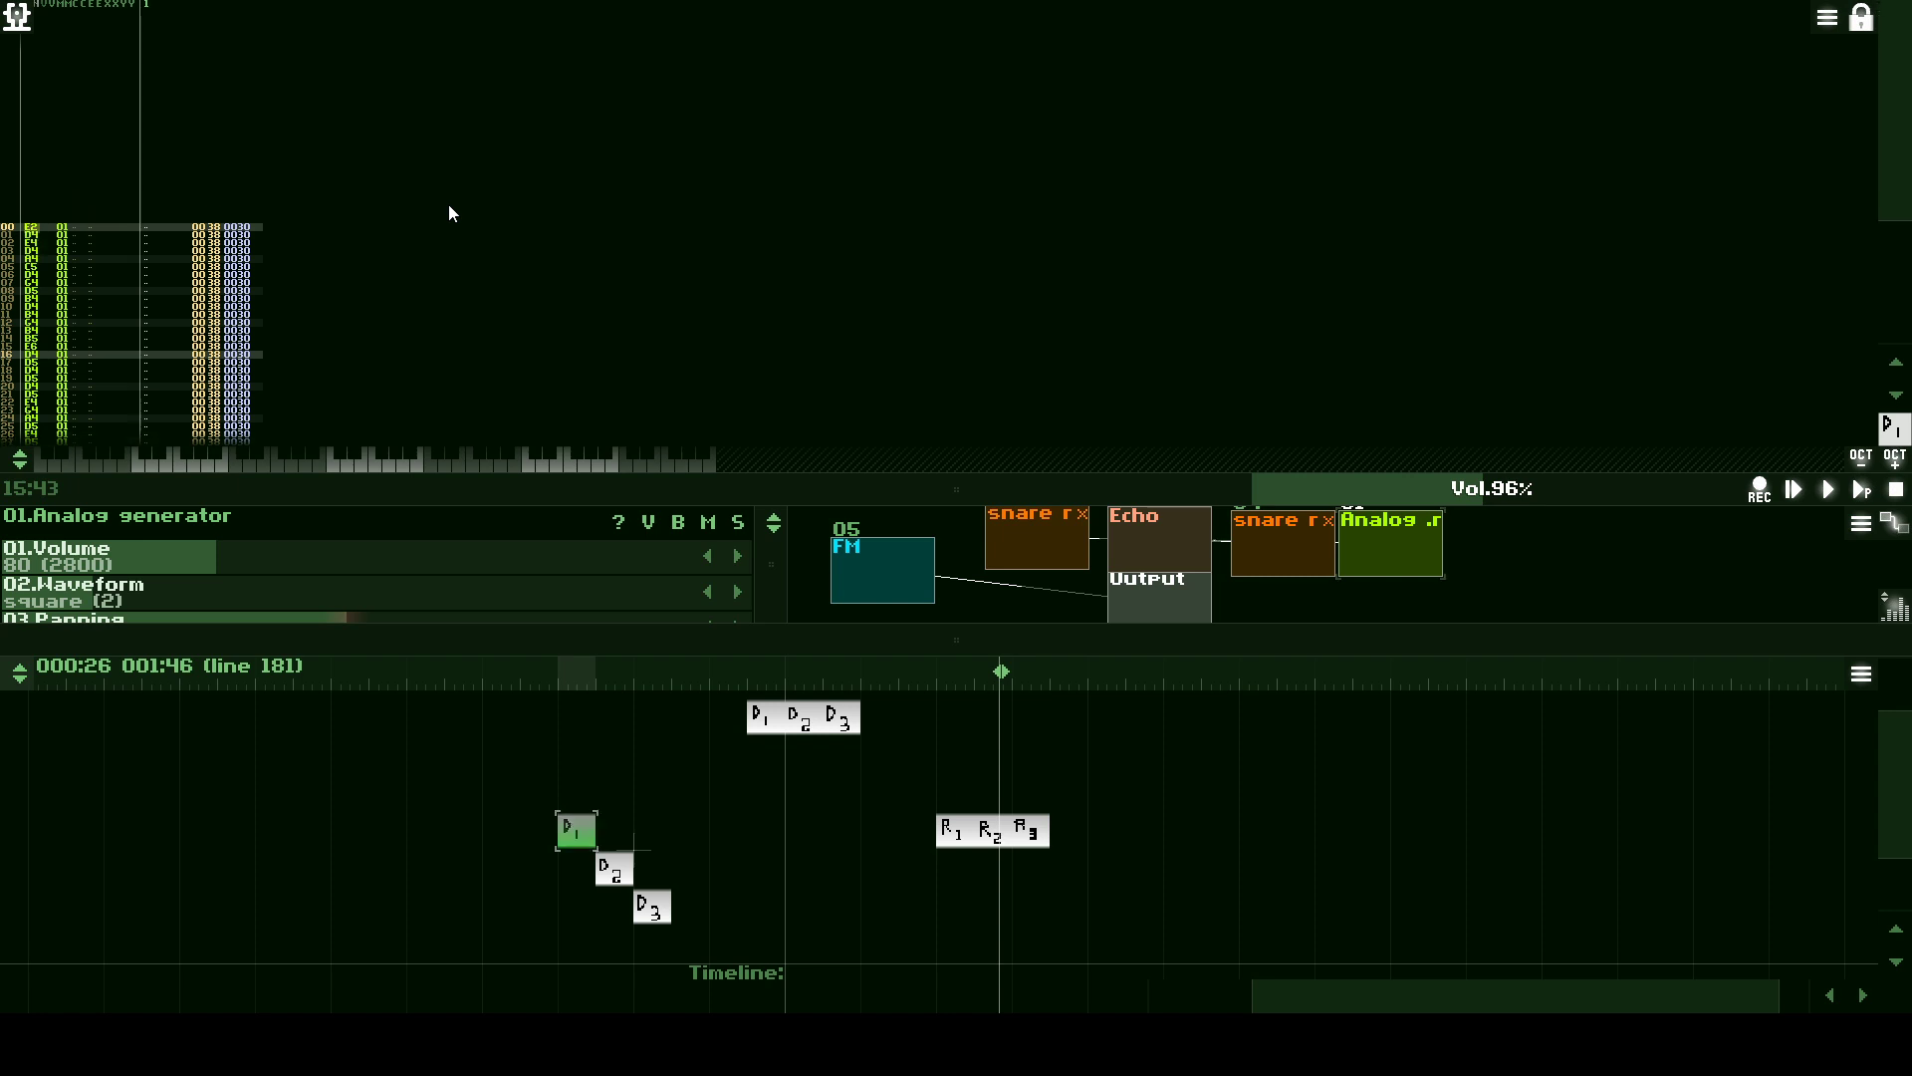
pyautogui.click(379, 462)
pyautogui.press('space')
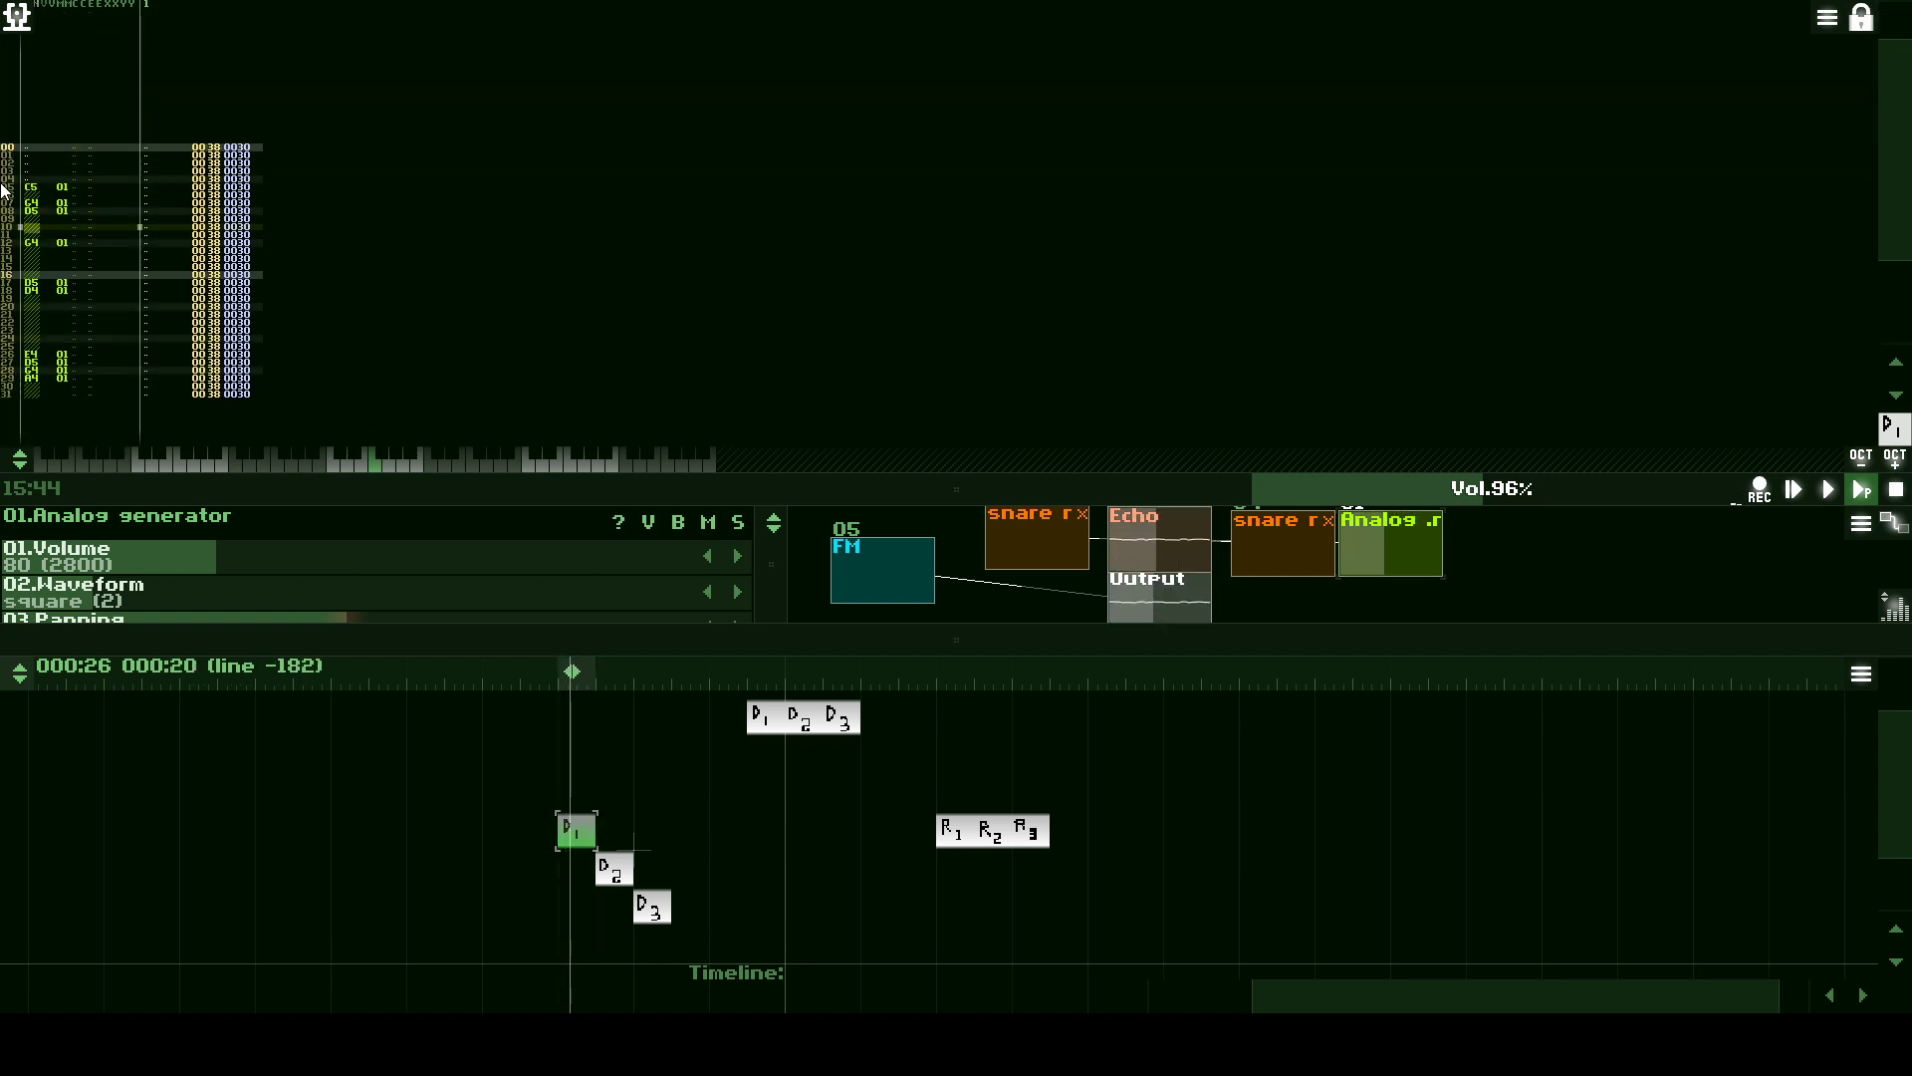
pyautogui.press('space')
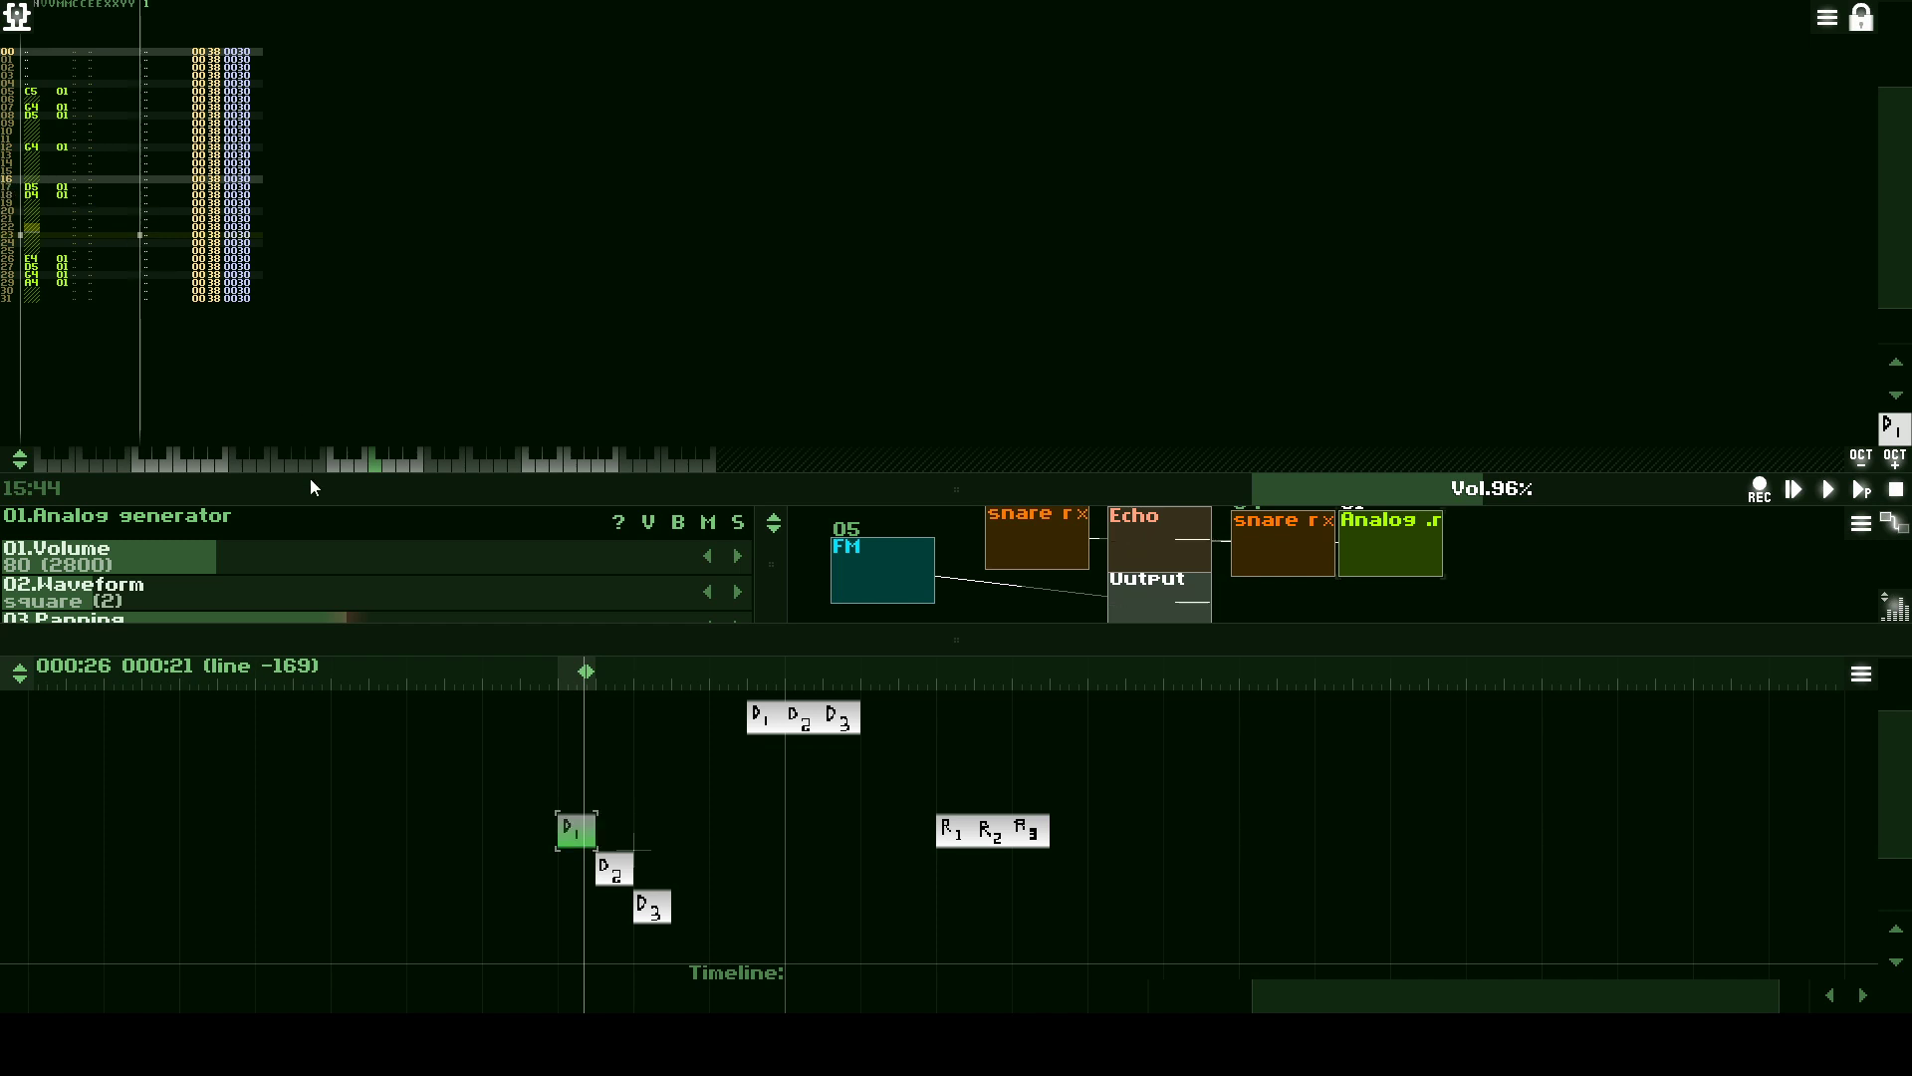
pyautogui.scroll(1, 134, 343)
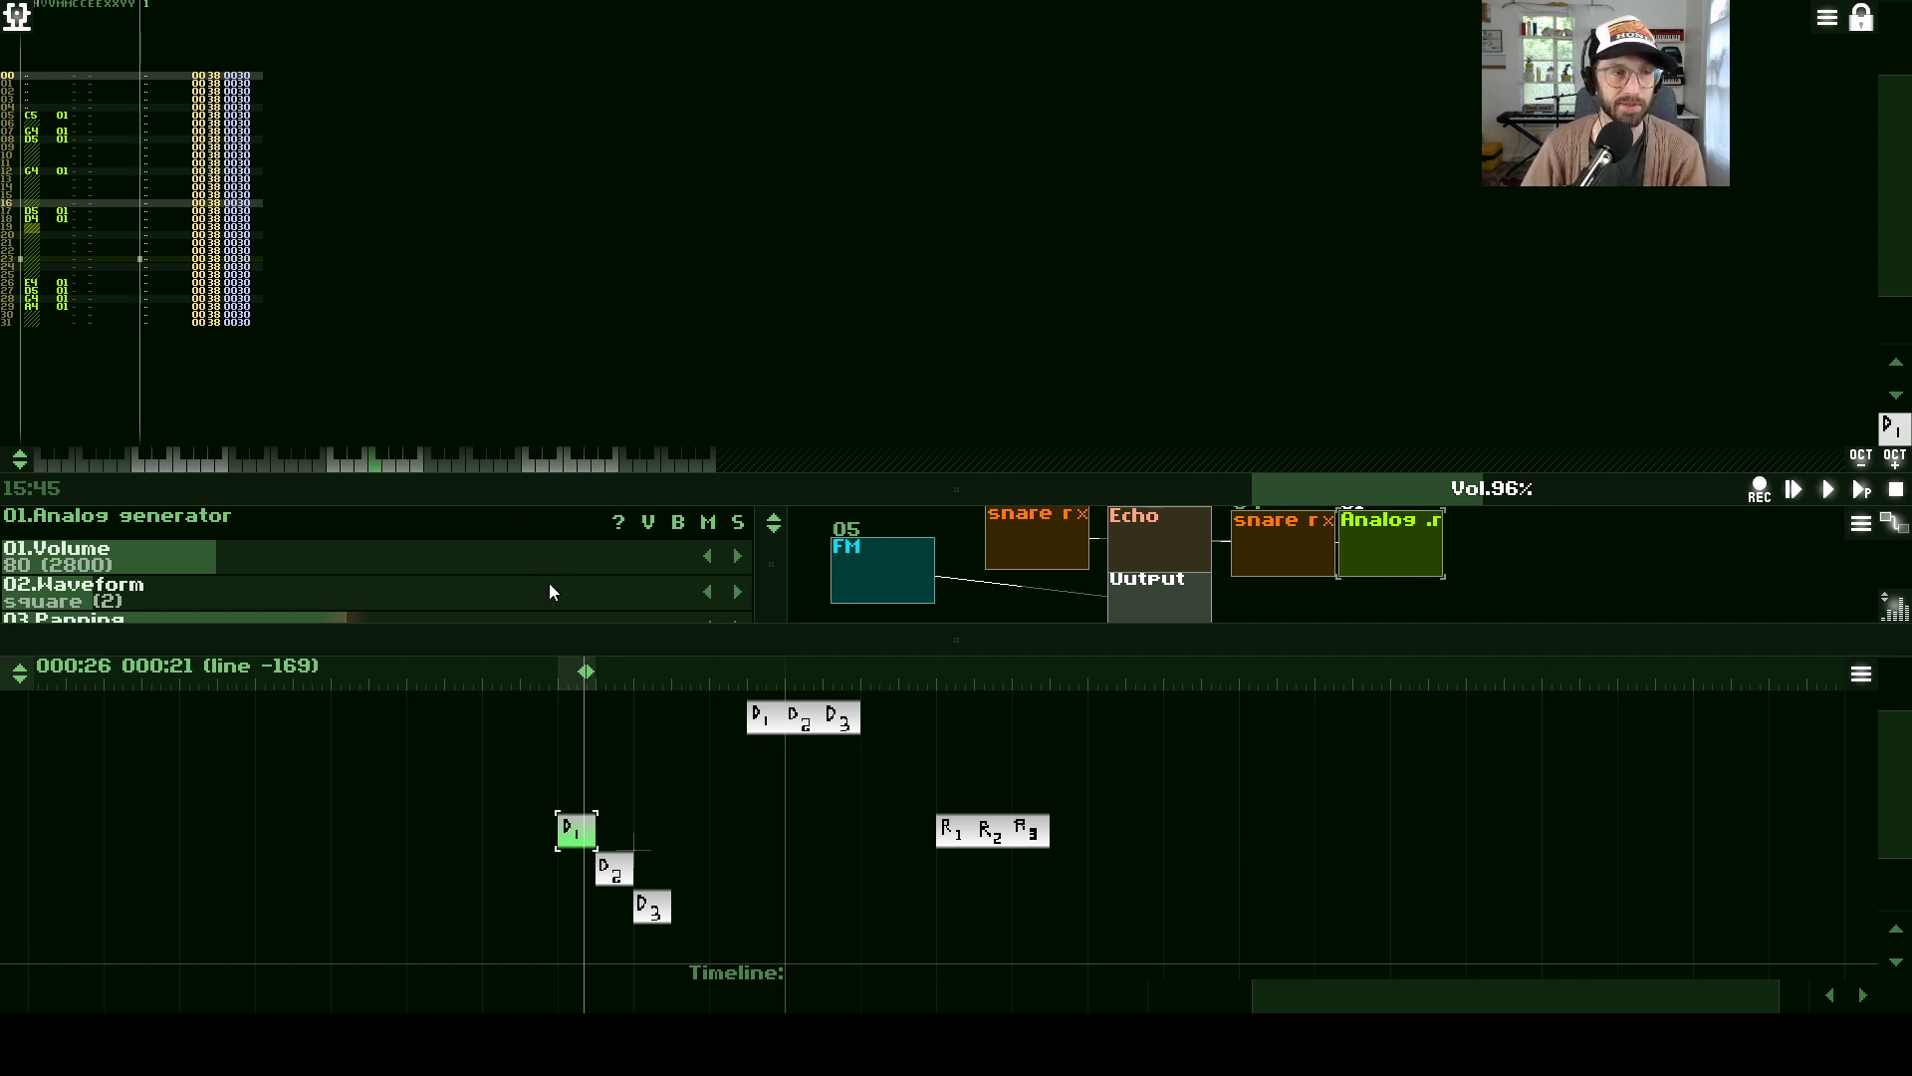
# - Display the diagonal group's D2 pattern, give the module area more height, and play the pattern
pyautogui.click(614, 870)
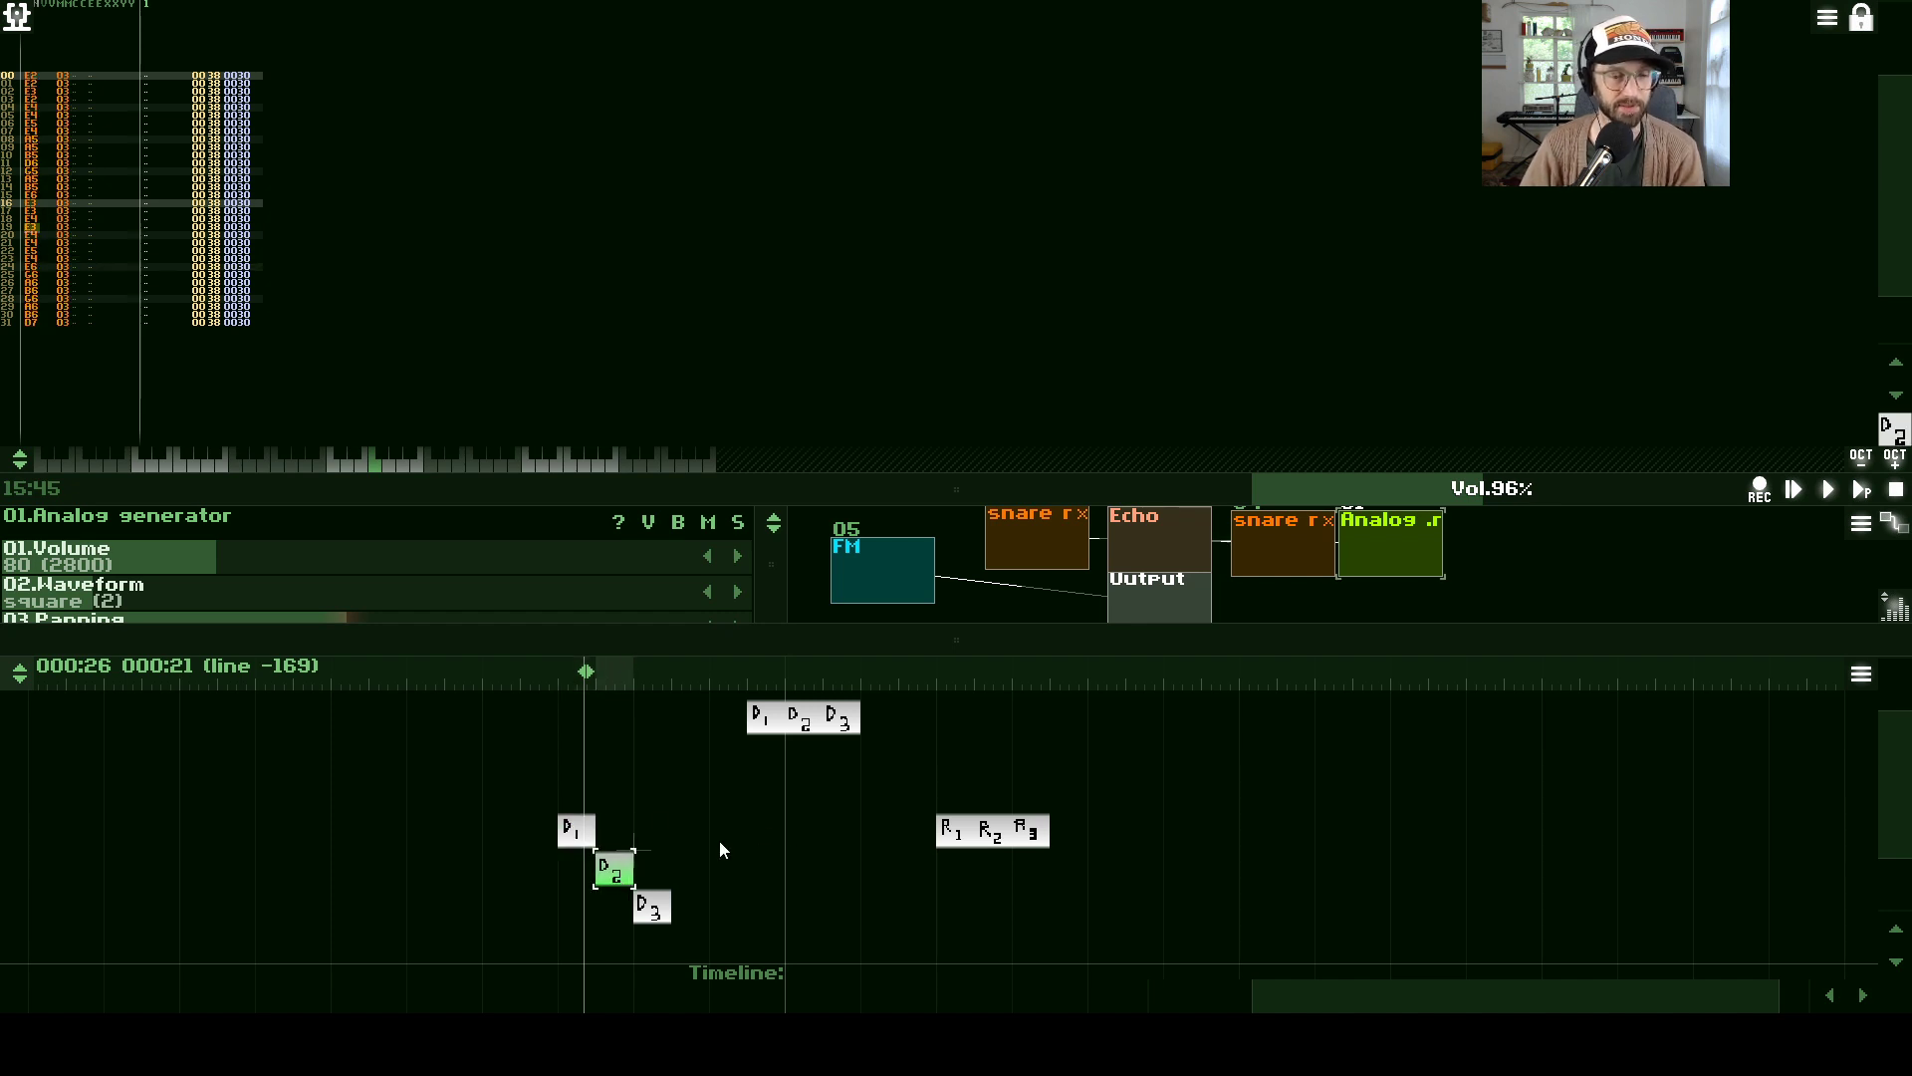
pyautogui.moveTo(962, 648); pyautogui.dragTo(849, 733)
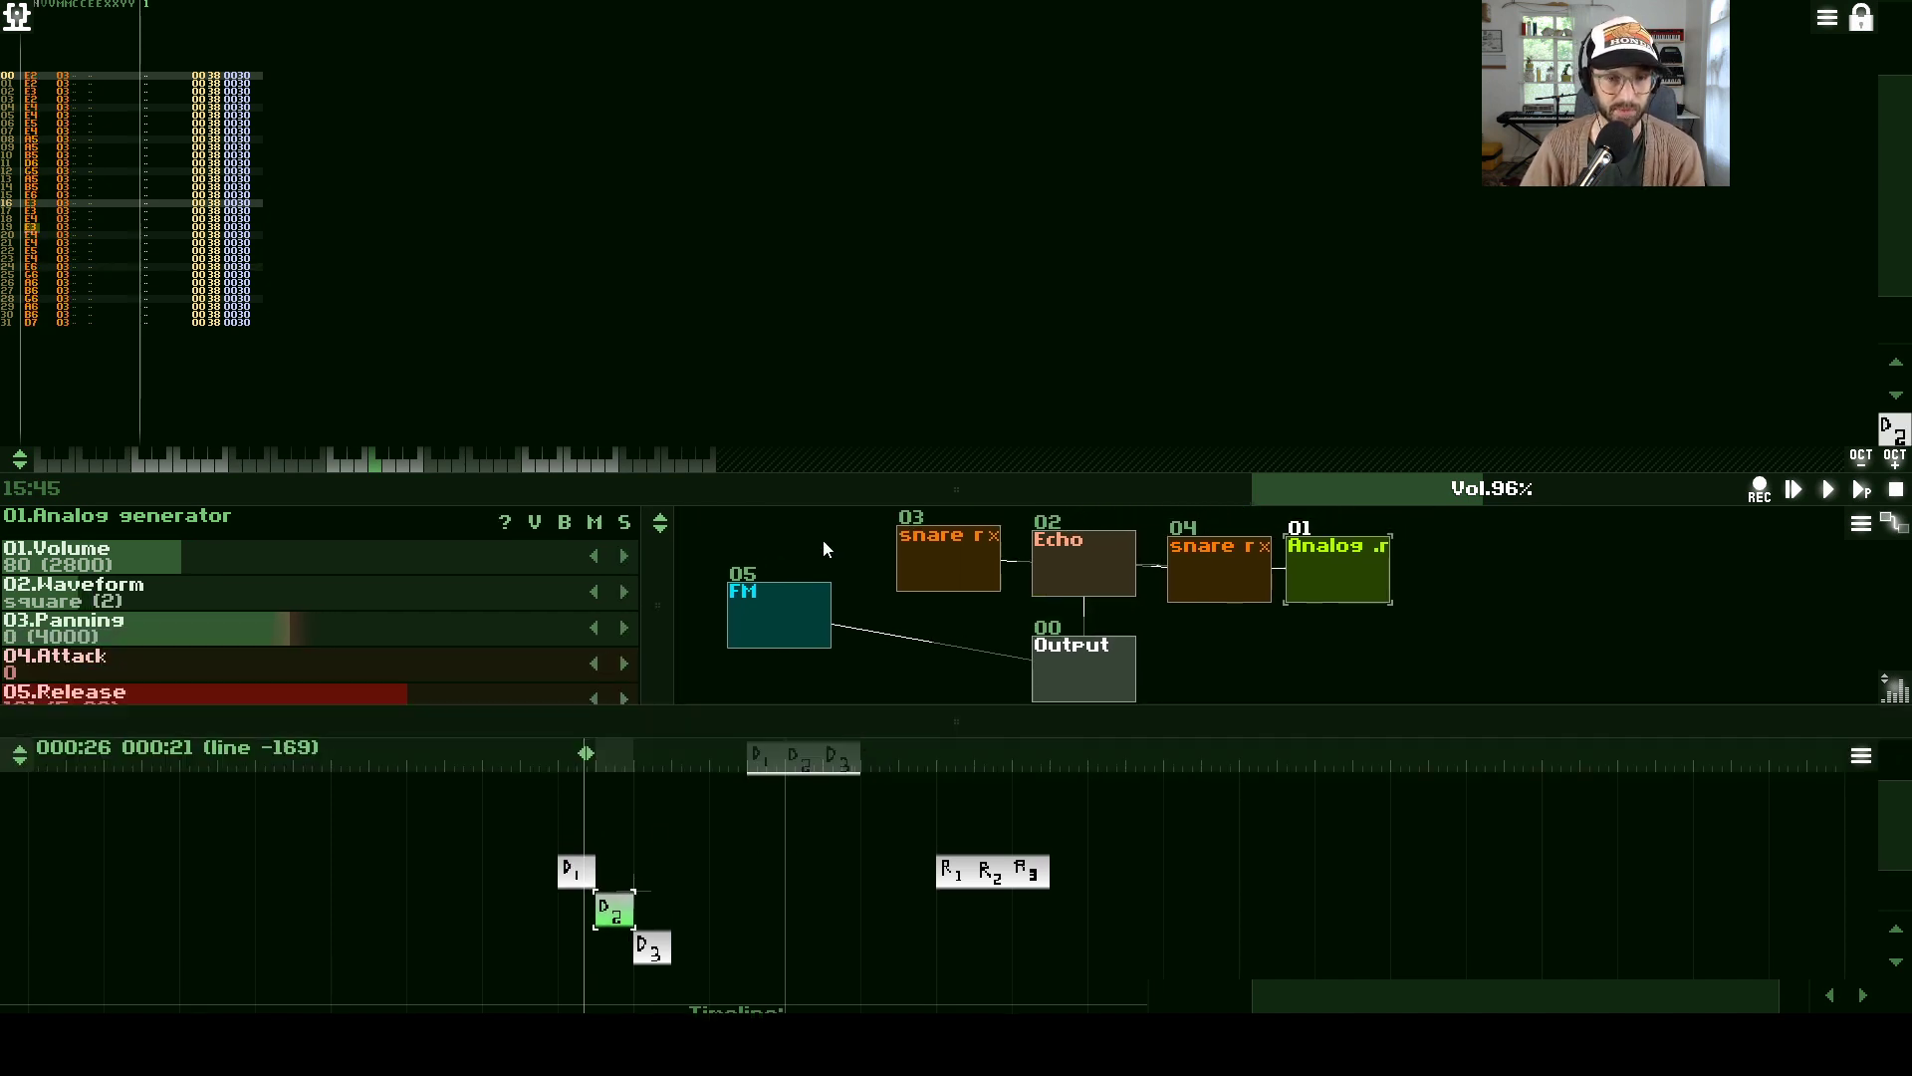
pyautogui.moveTo(822, 503); pyautogui.dragTo(859, 291)
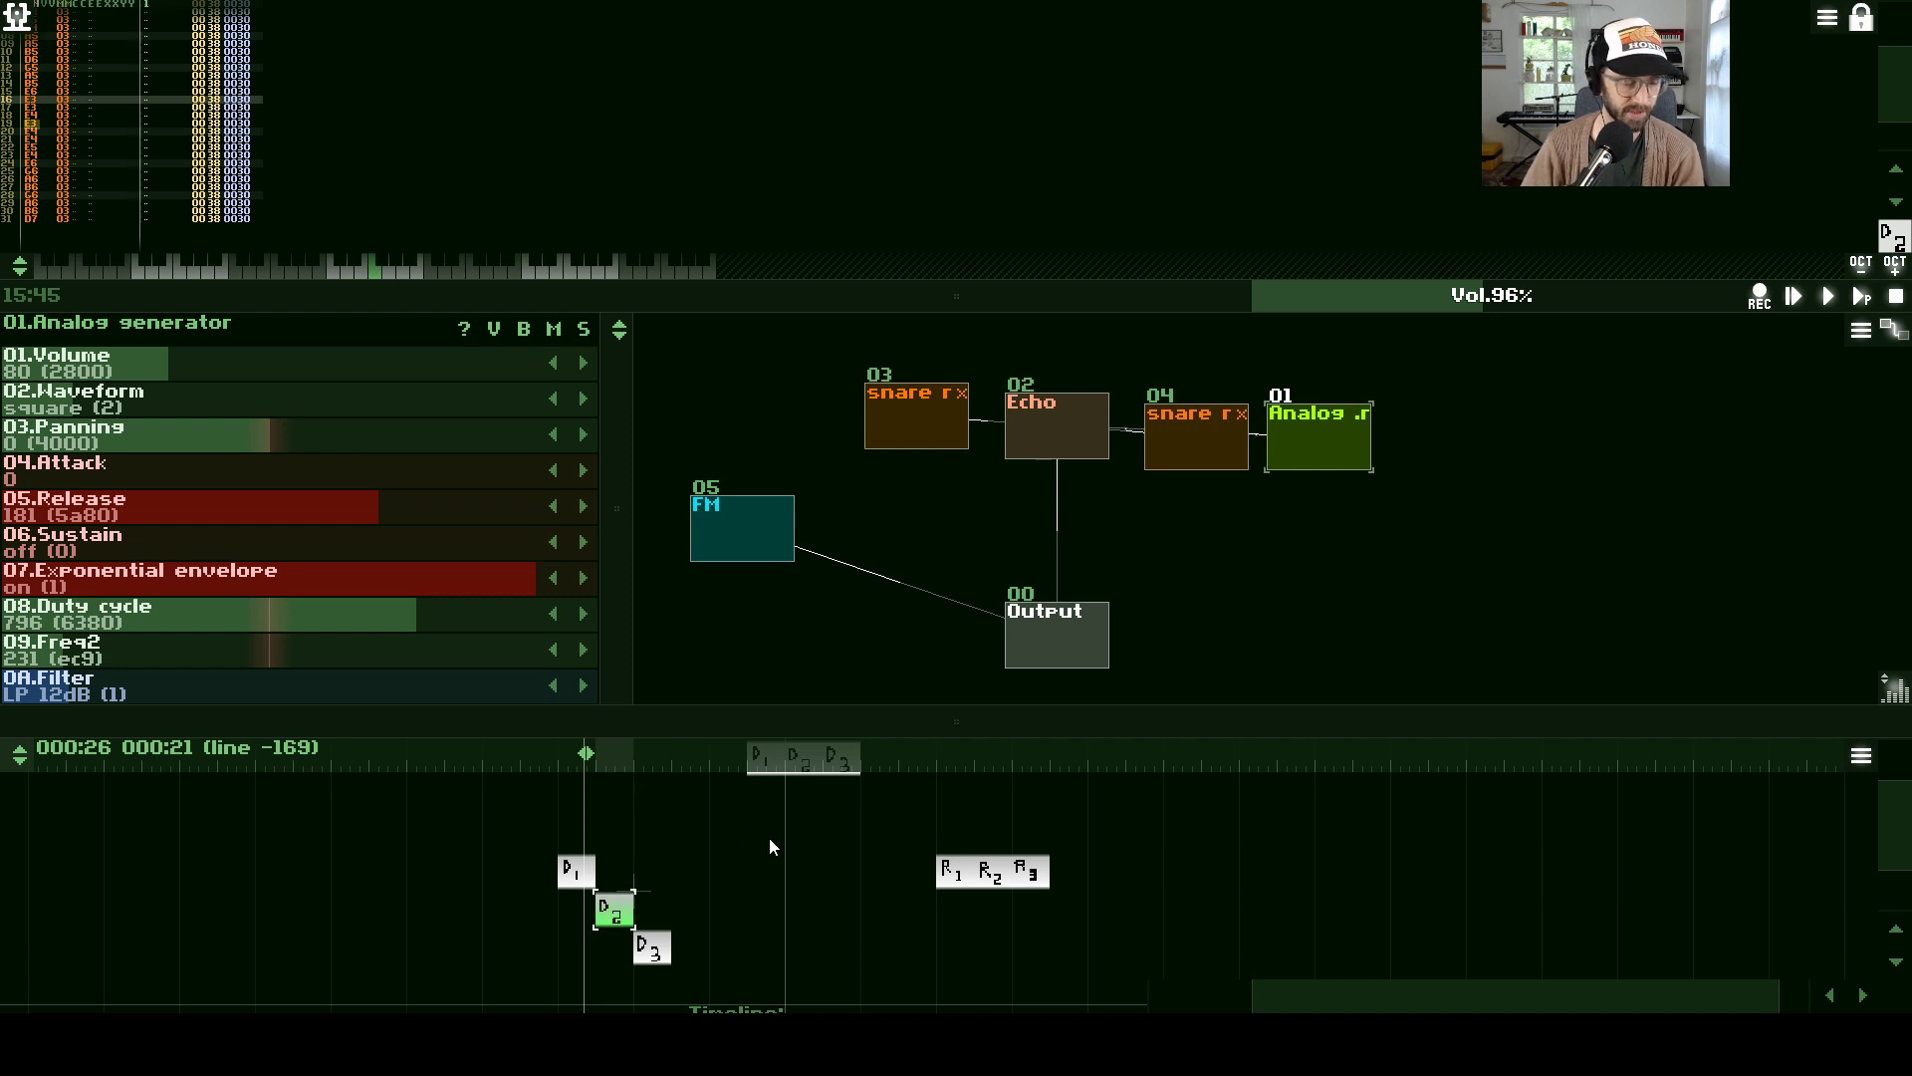
pyautogui.press('space')
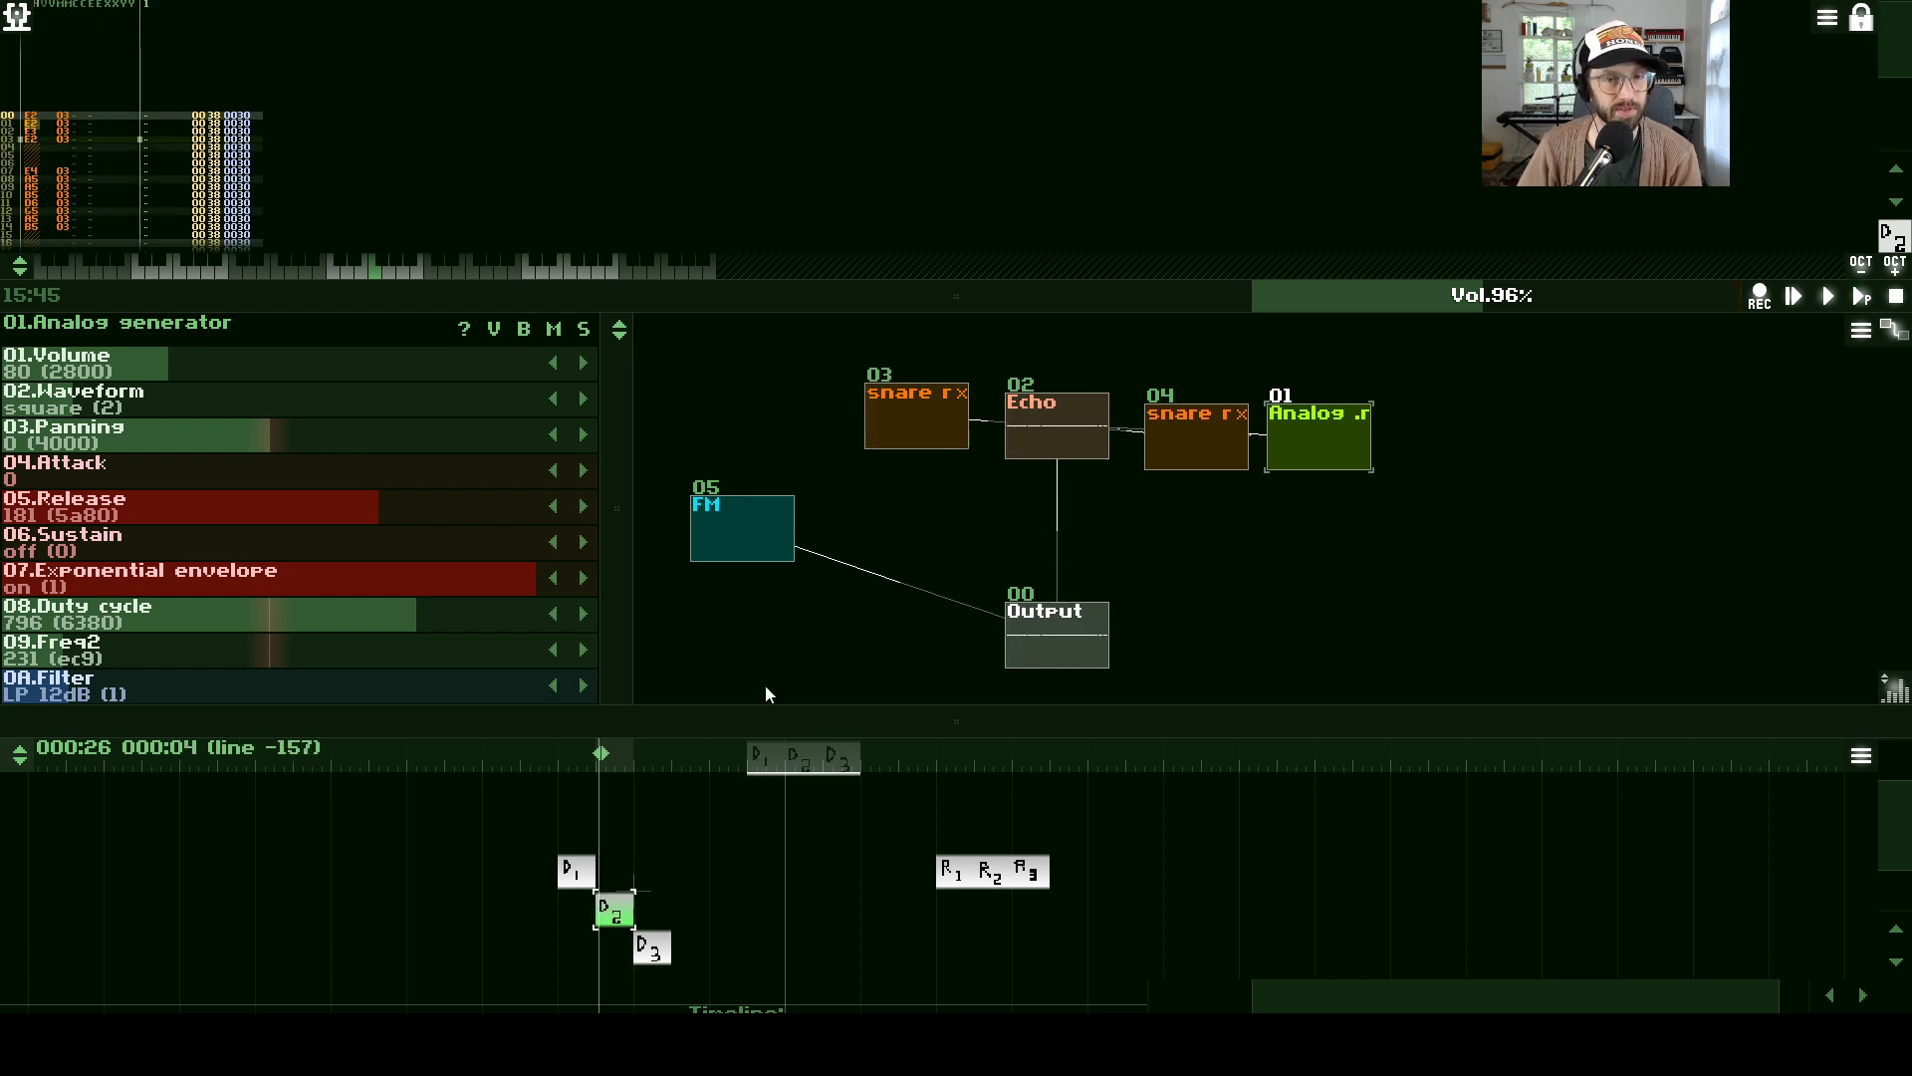
# - Select snare module 03, sound a single note on it, and play the D2 pattern again
pyautogui.click(931, 420)
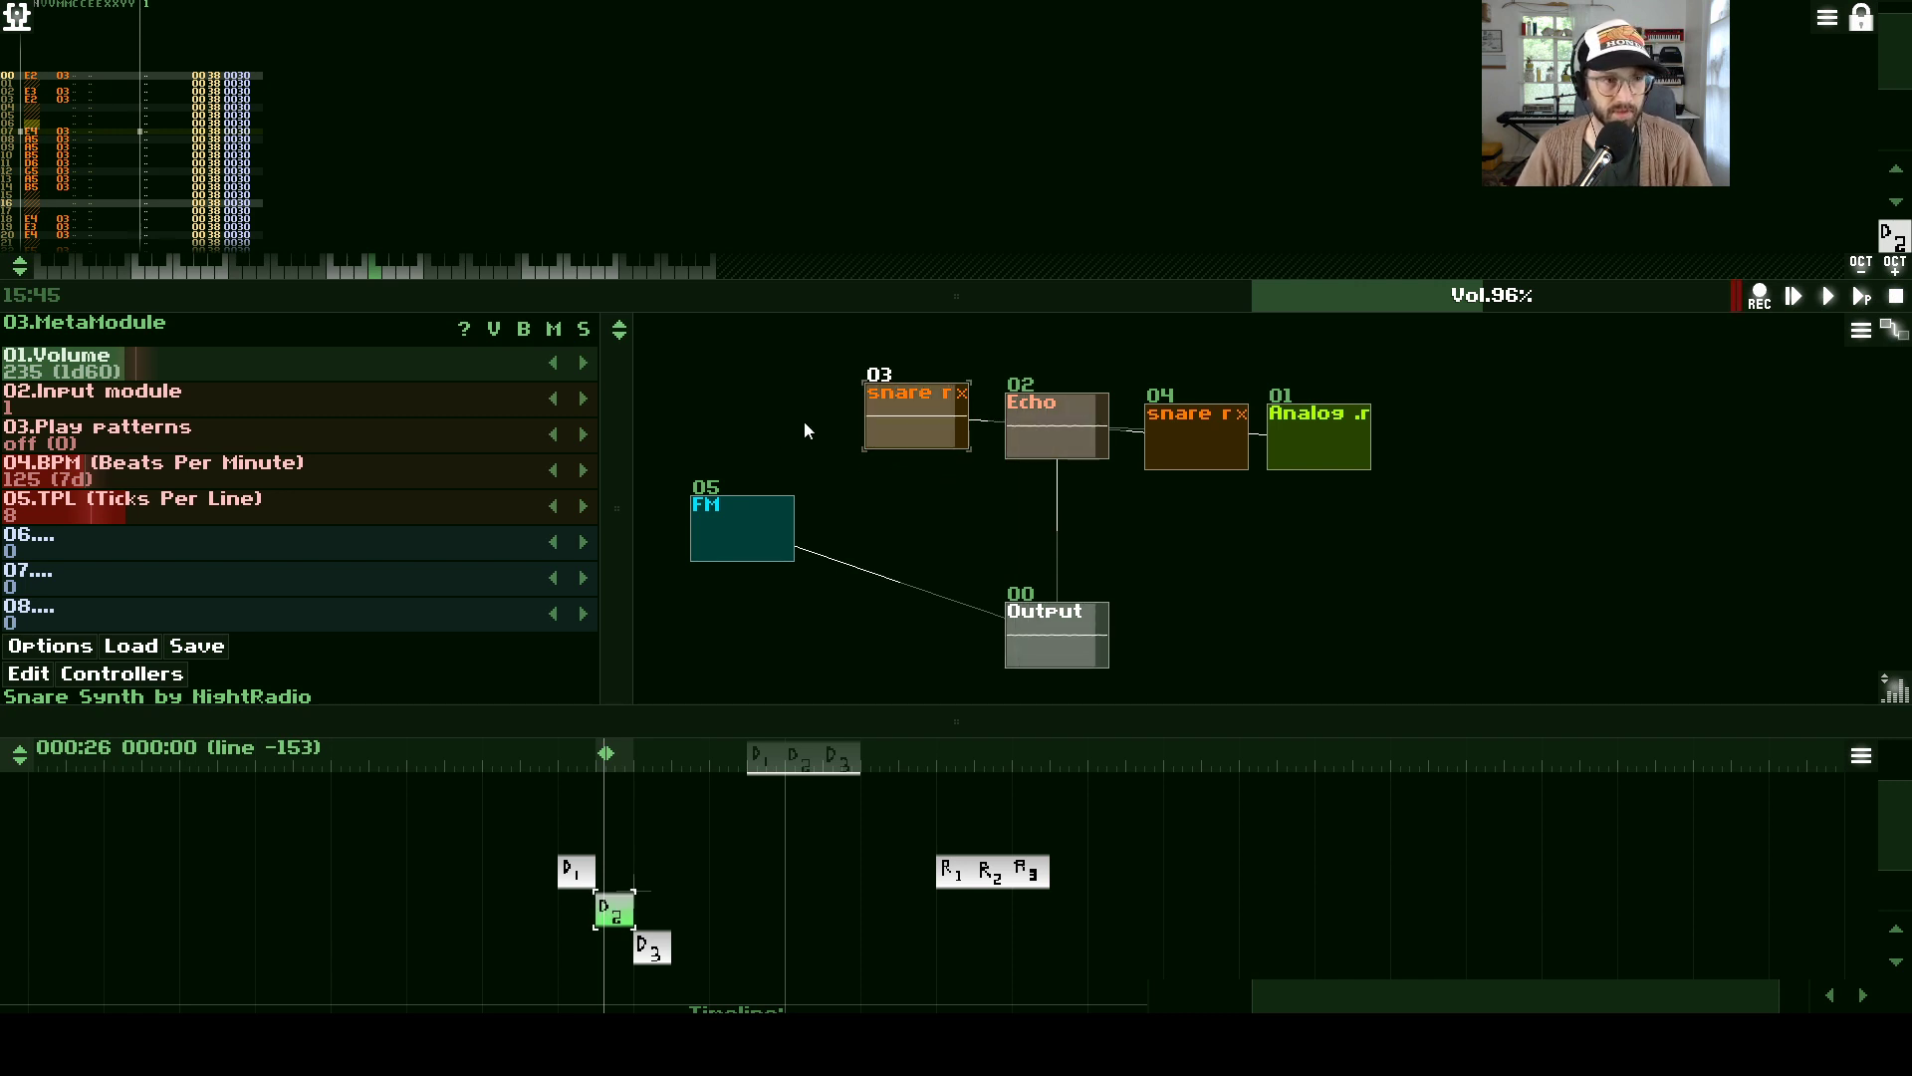
pyautogui.click(277, 271)
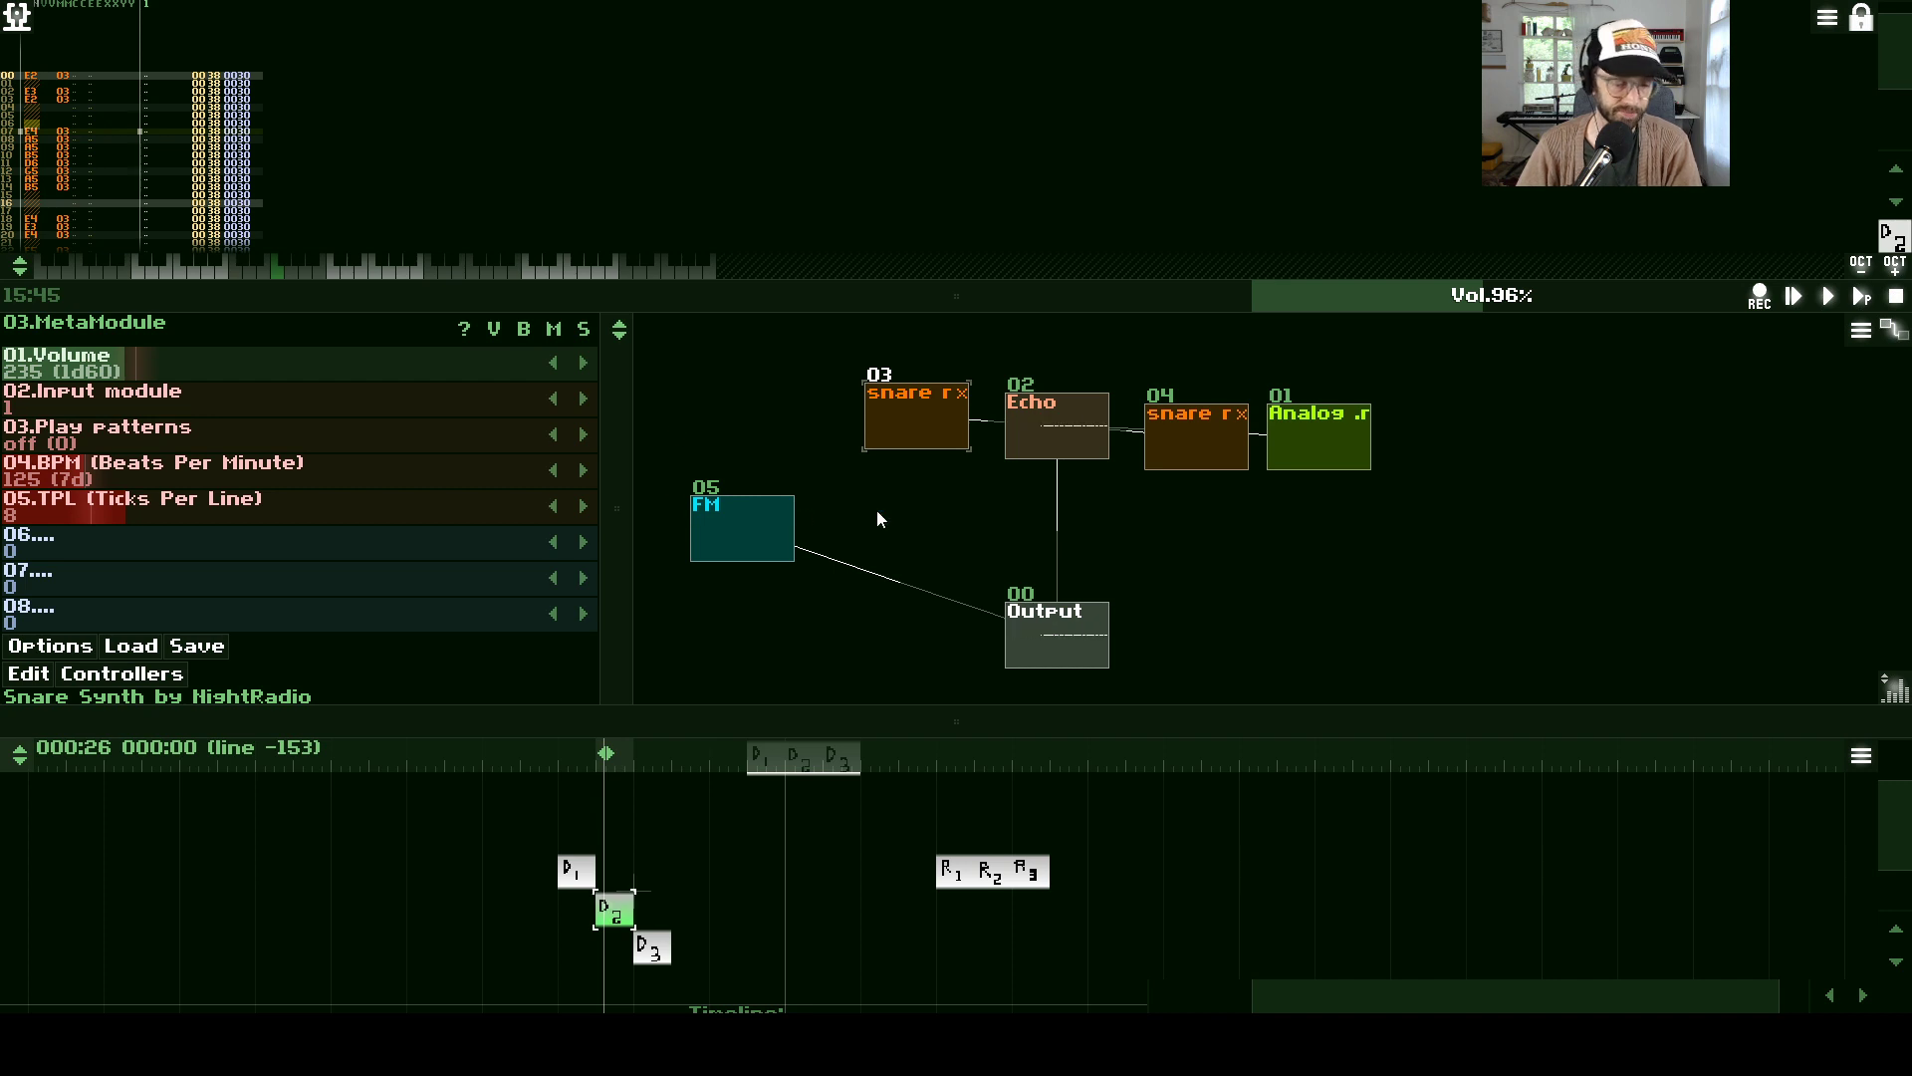
pyautogui.press('space')
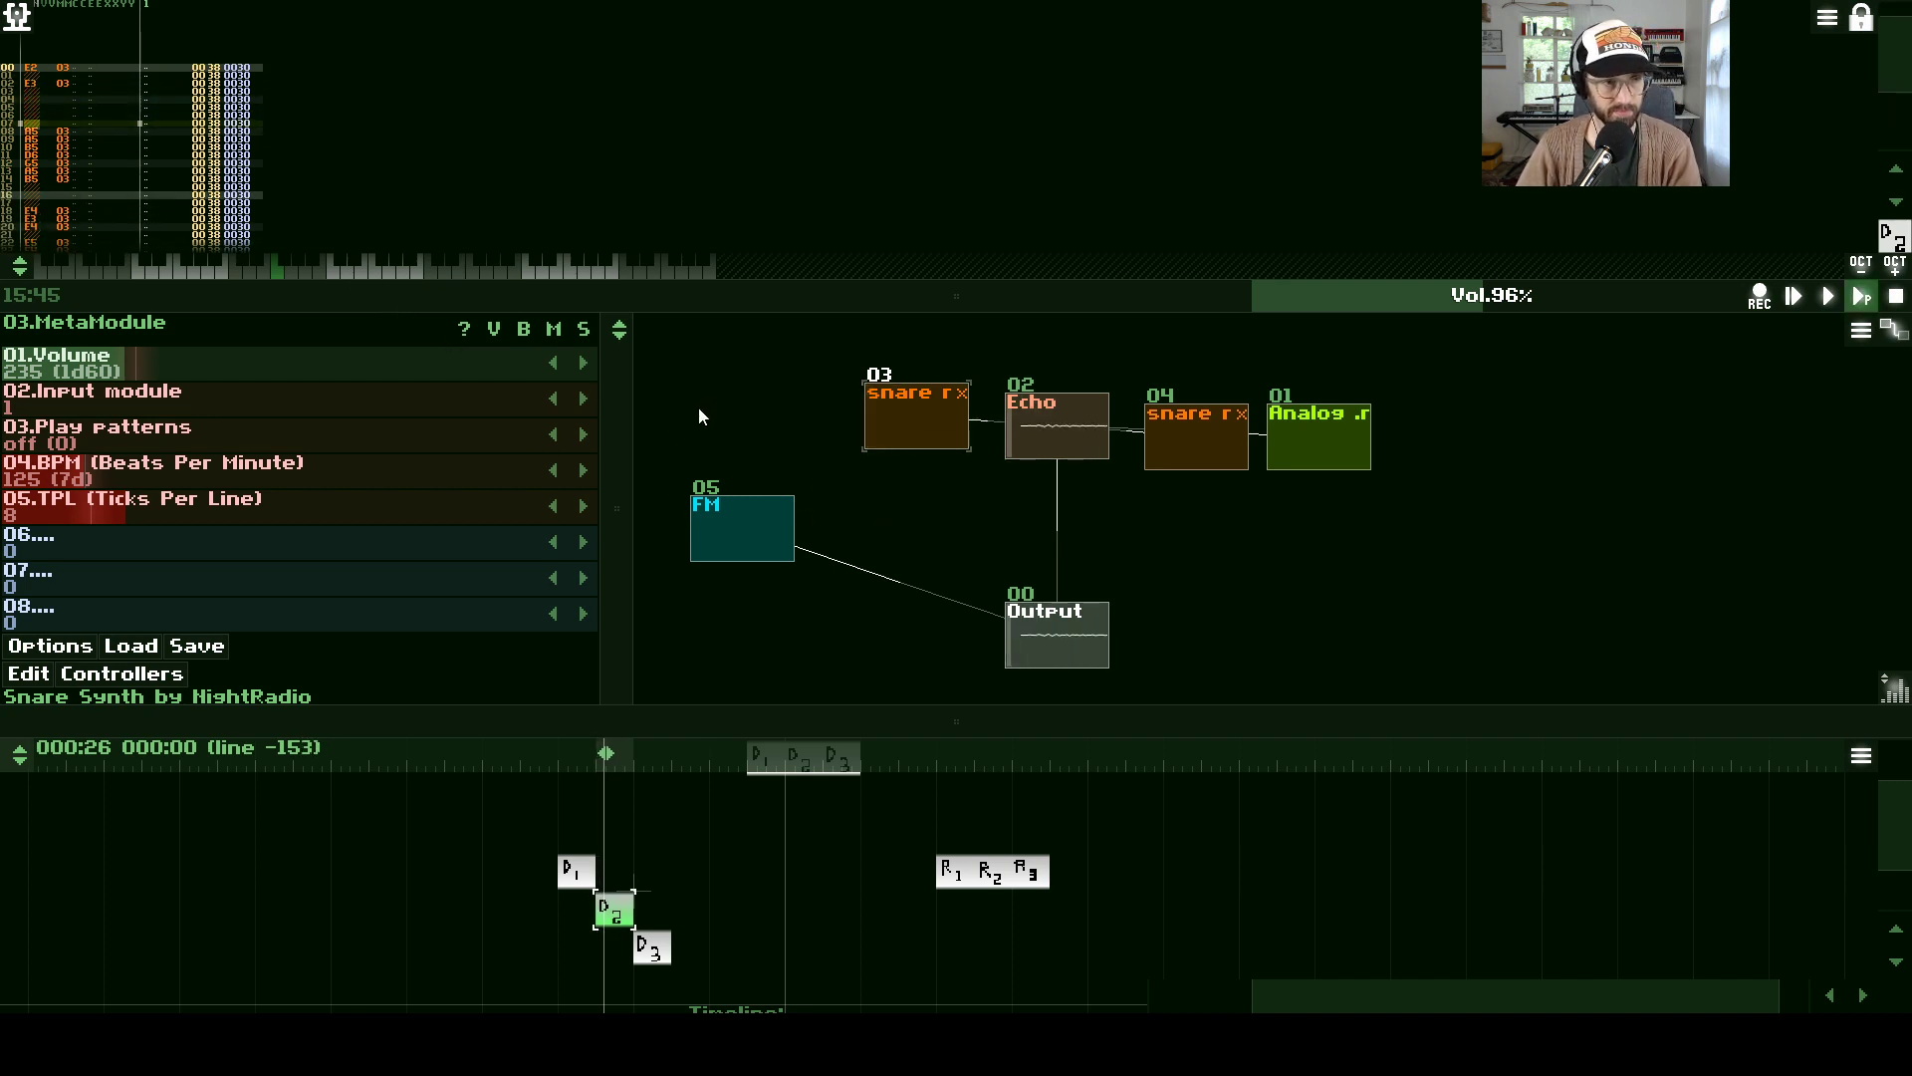
# - Display and play the diagonal group's D3 pattern, make the timeline area taller, and stop playback
pyautogui.click(656, 949)
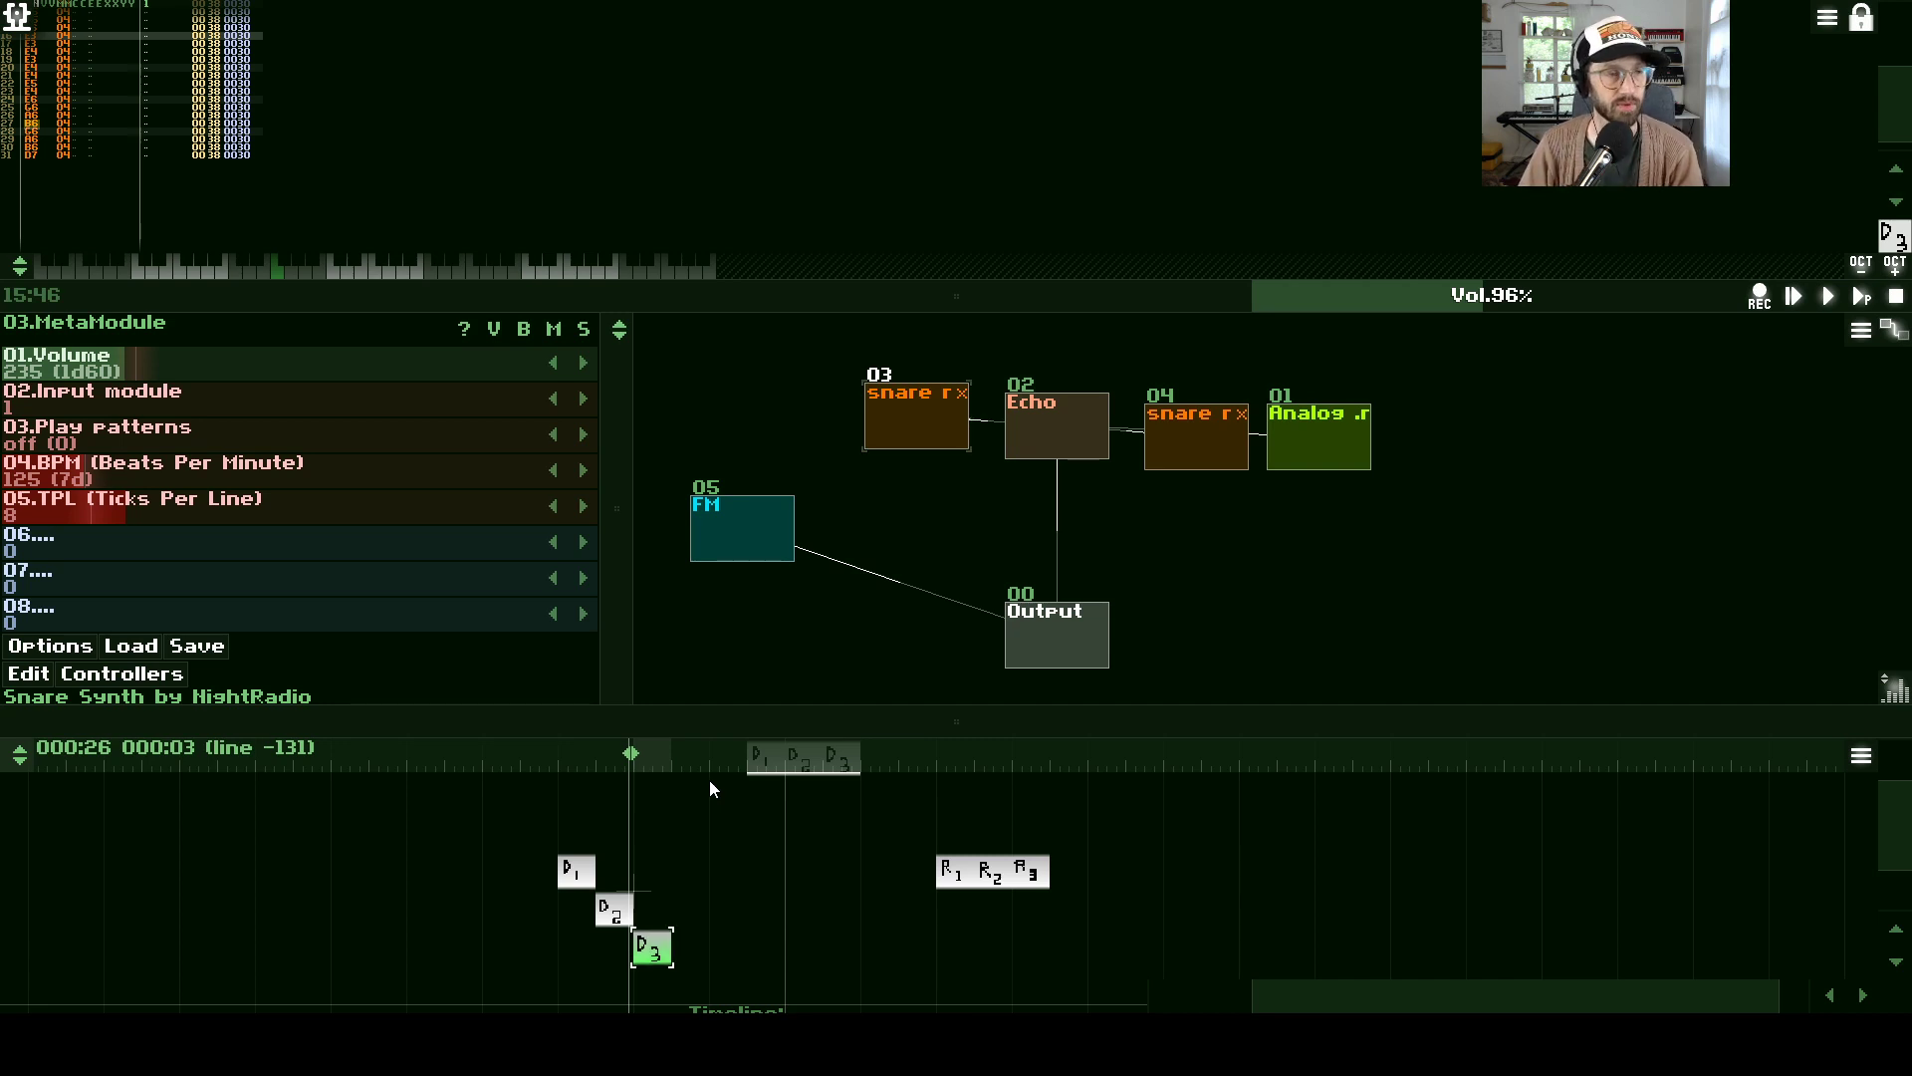
pyautogui.press('space')
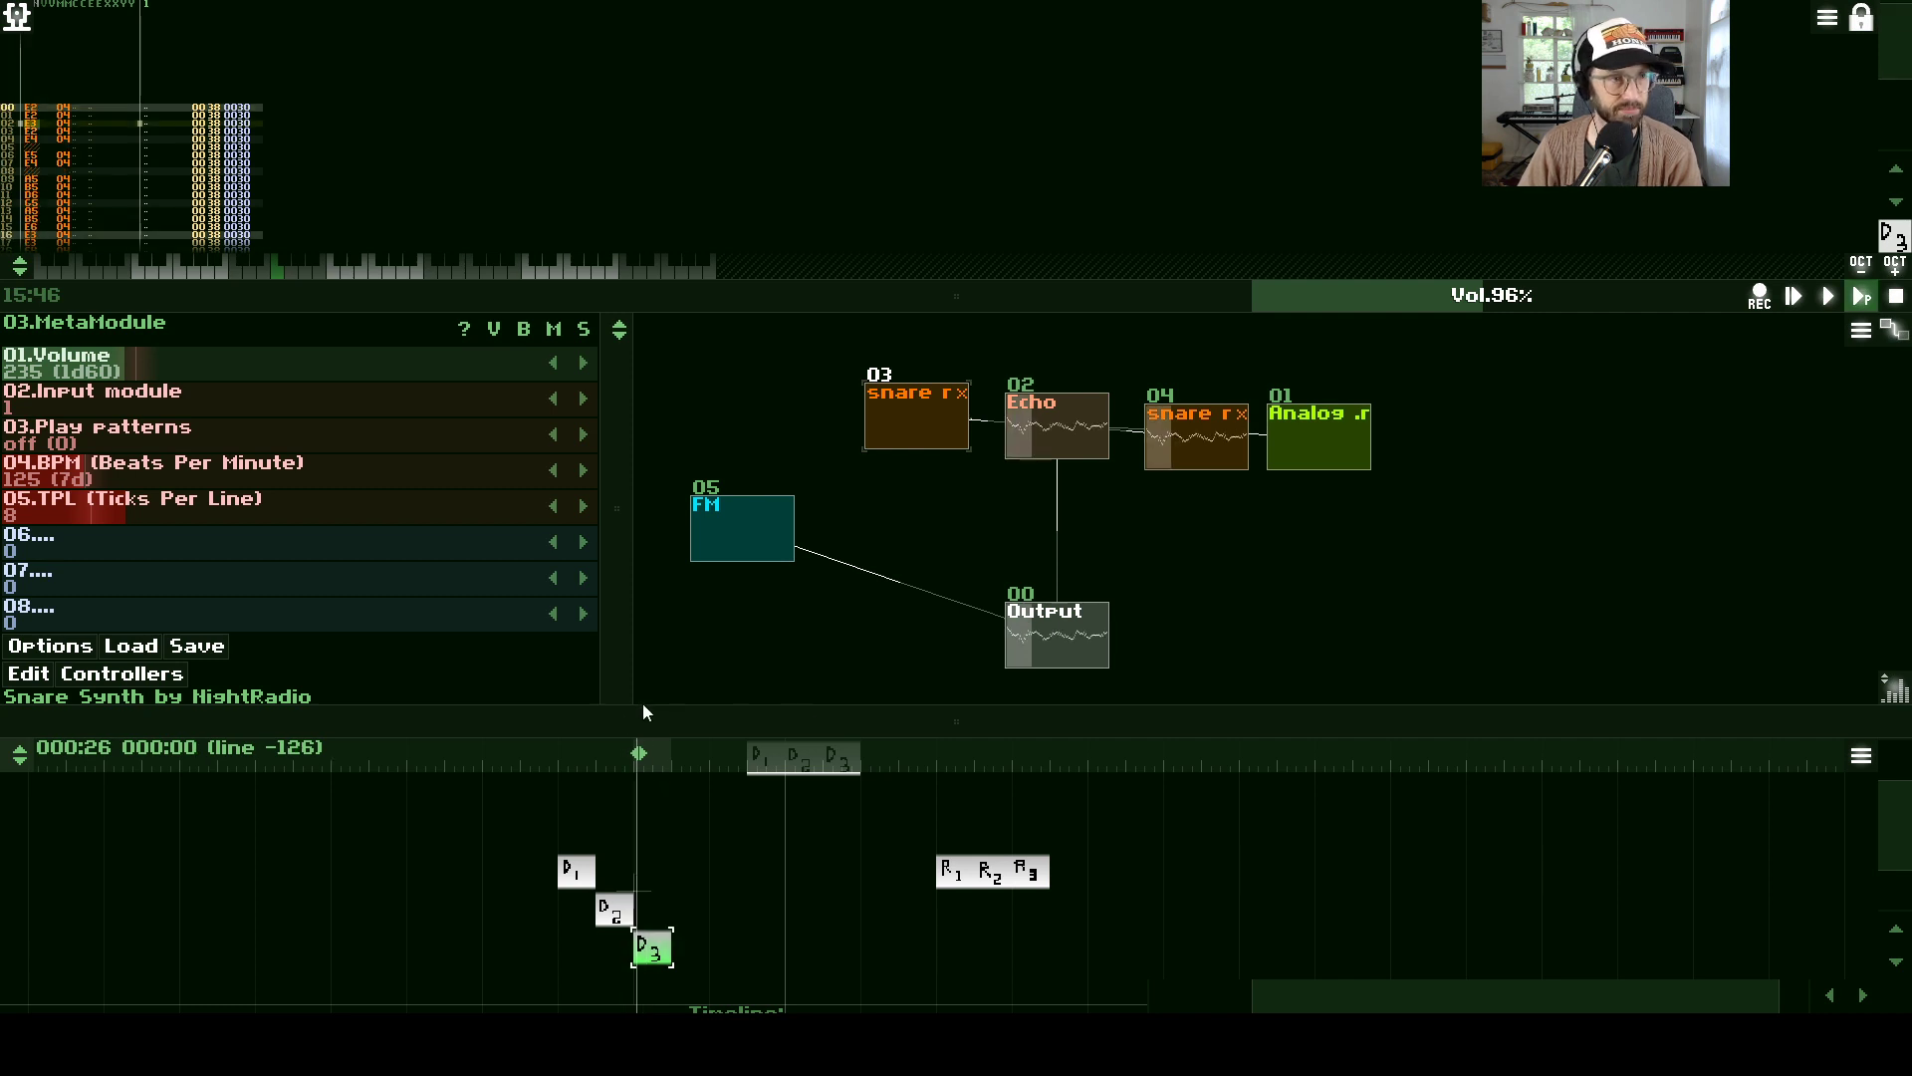
pyautogui.moveTo(767, 713); pyautogui.dragTo(683, 595)
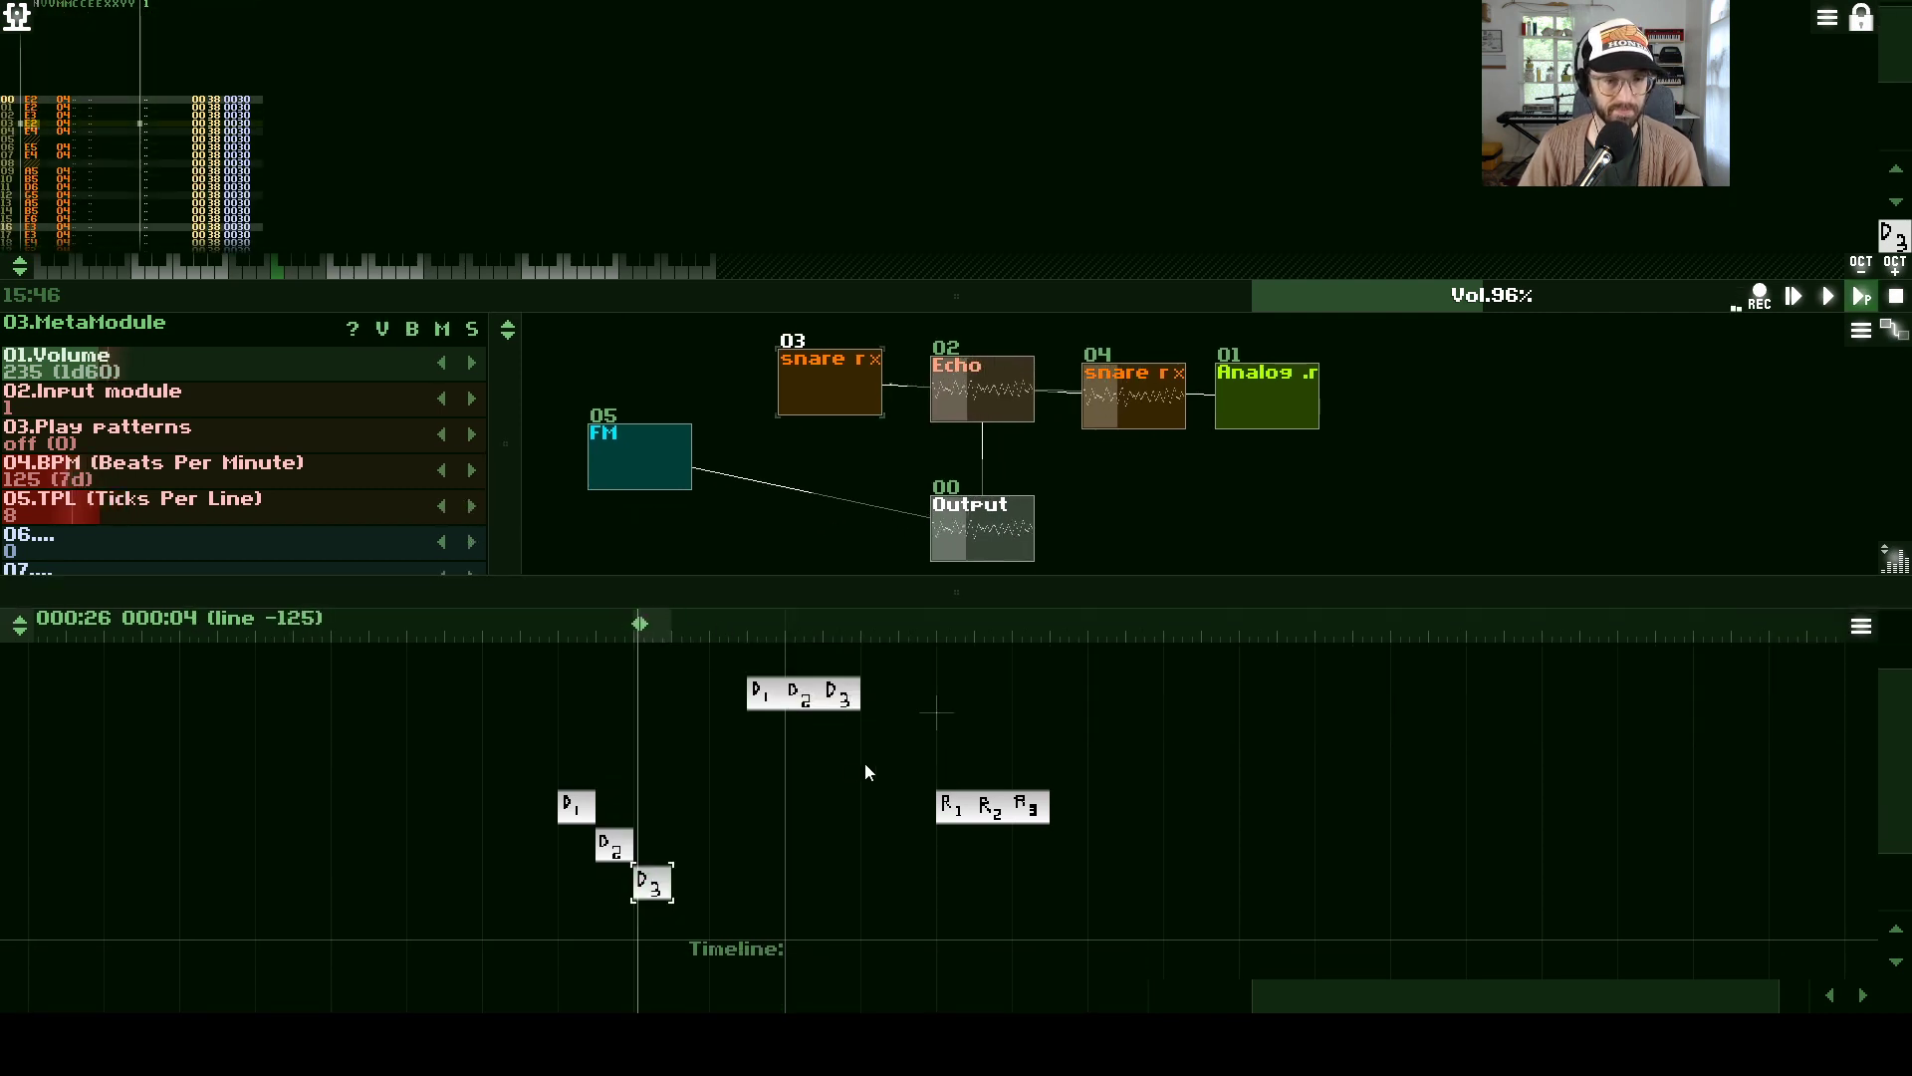
pyautogui.press('space')
# - Duplicate the upper D1, D2, D3 row and place the copy below it, level with the R1, R2, R3 row
pyautogui.moveTo(810, 703); pyautogui.dragTo(898, 754)
pyautogui.hotkey('ctrl', 'c')
pyautogui.hotkey('ctrl', 'v')
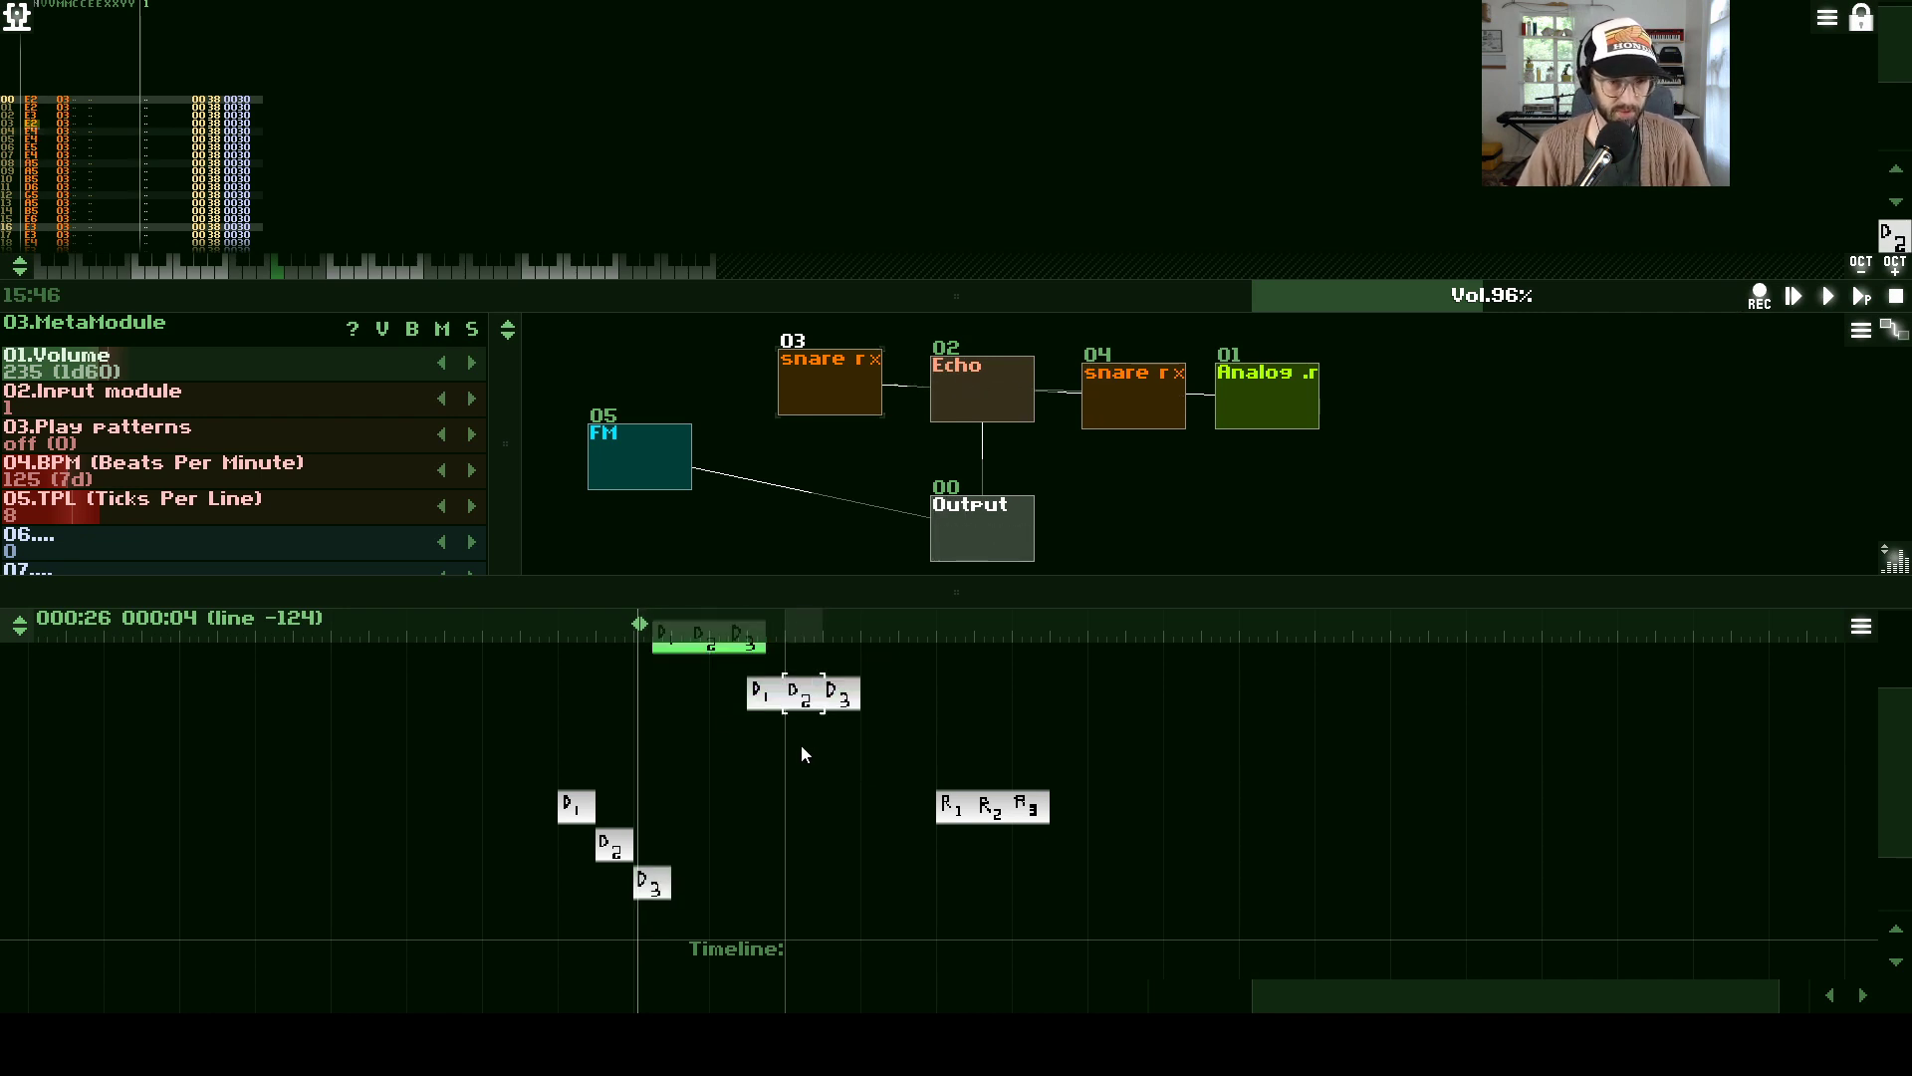
pyautogui.moveTo(672, 645); pyautogui.dragTo(728, 773)
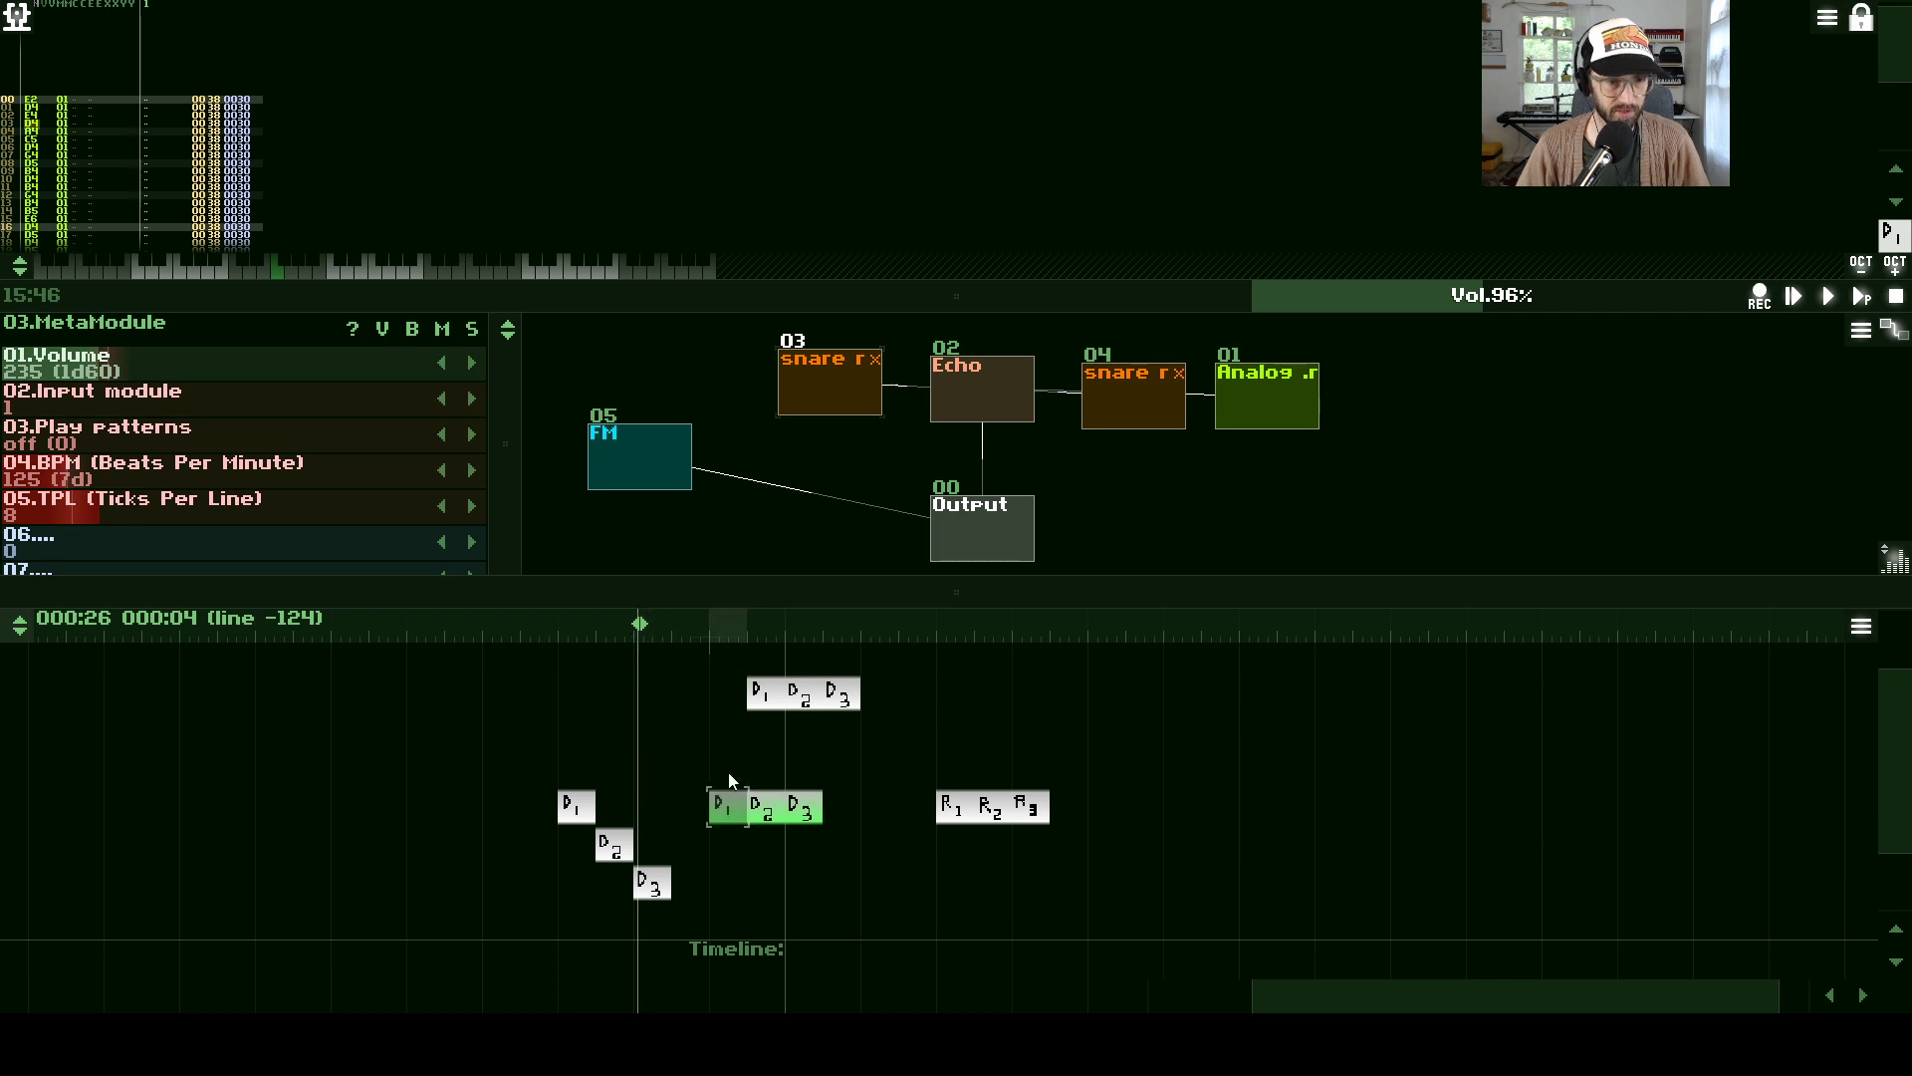
# - Delete the three diagonally arranged D1, D2 and D3 patterns from the timeline
pyautogui.moveTo(546, 756); pyautogui.dragTo(685, 941)
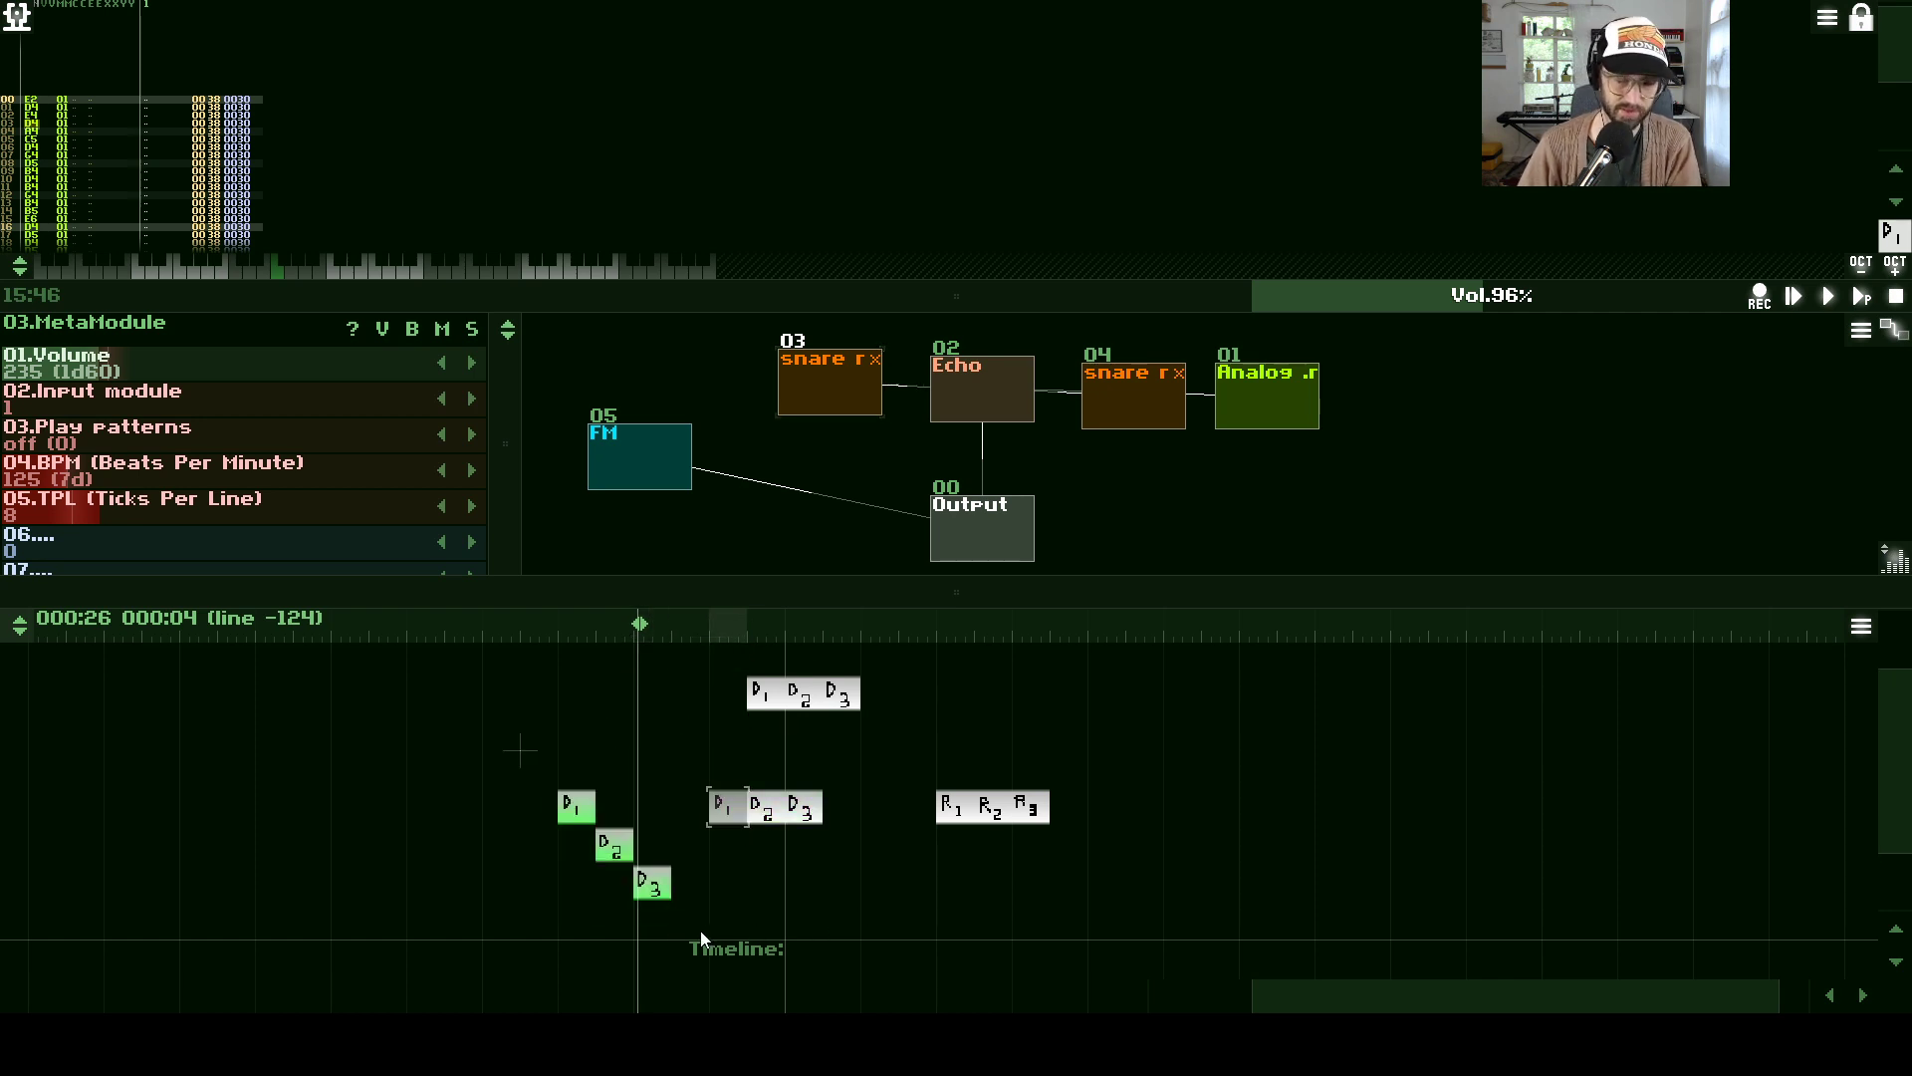
pyautogui.press('Delete')
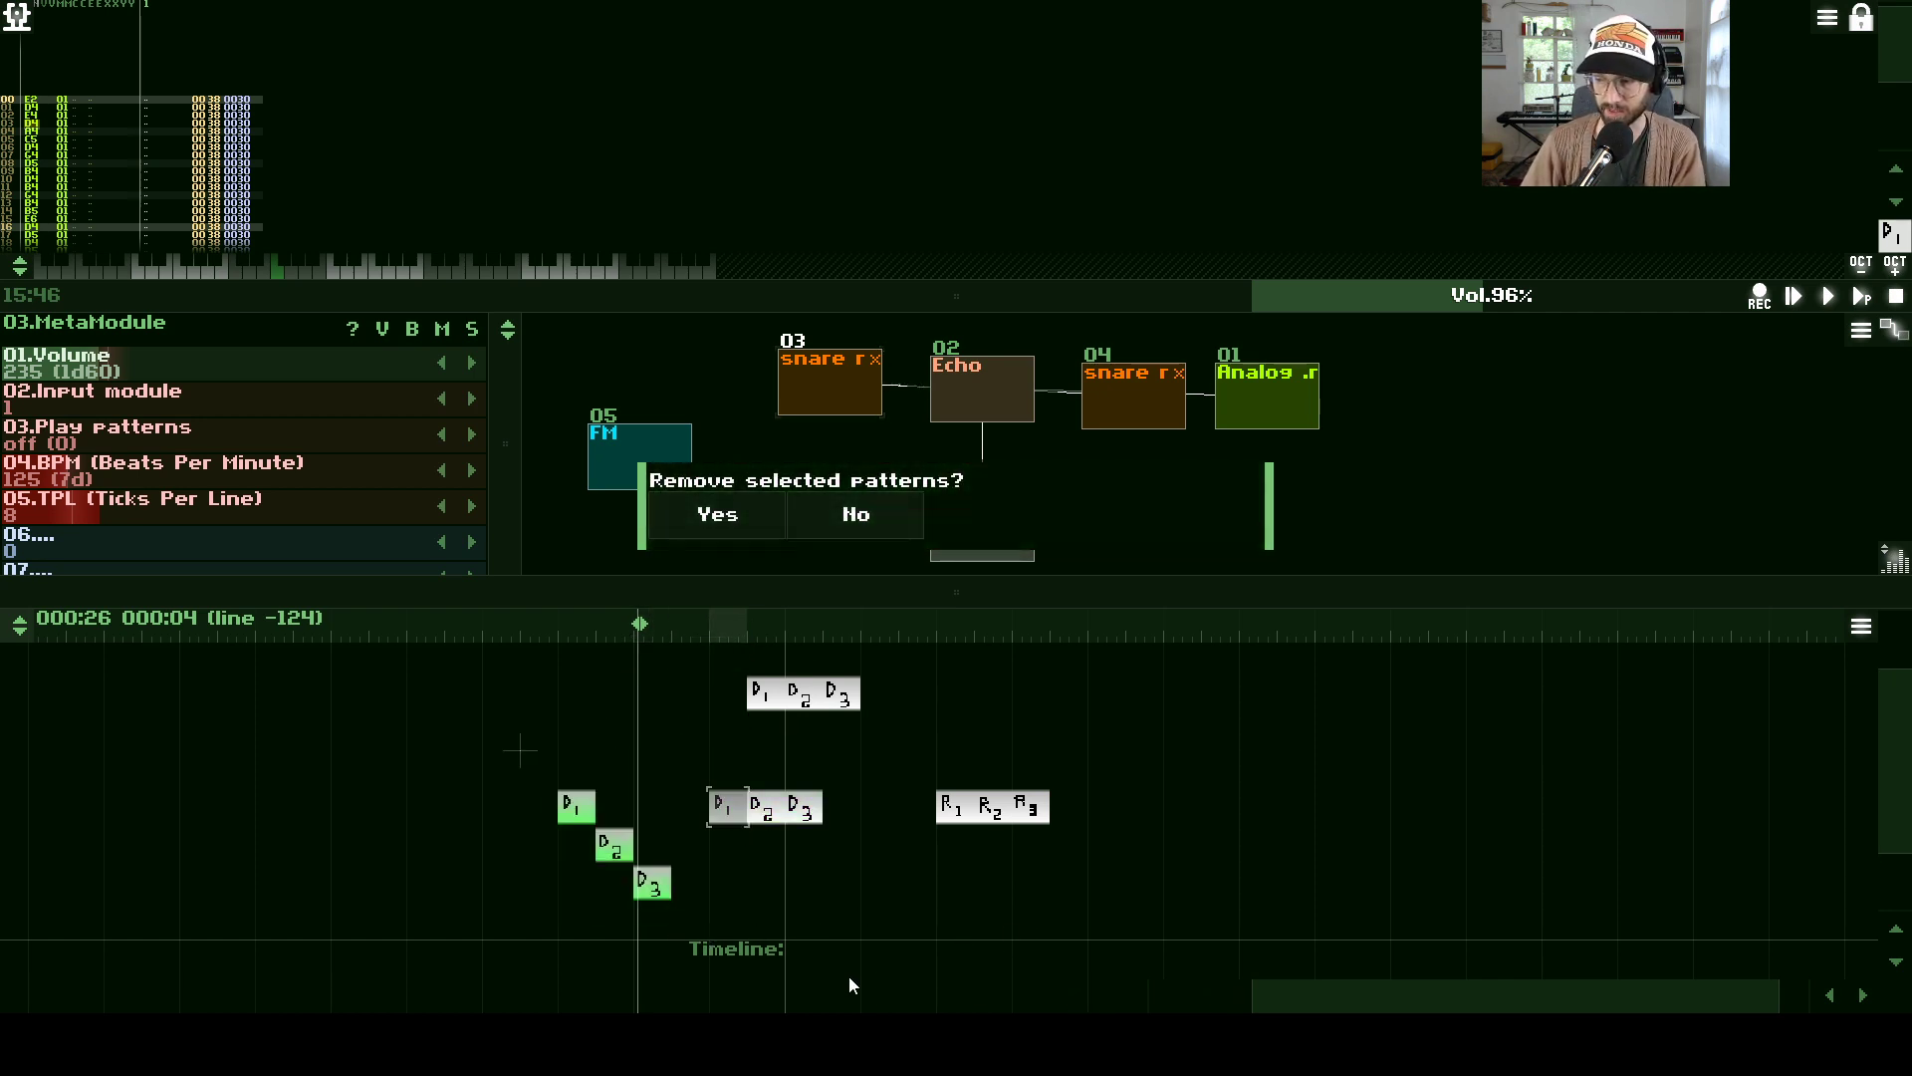
pyautogui.click(697, 520)
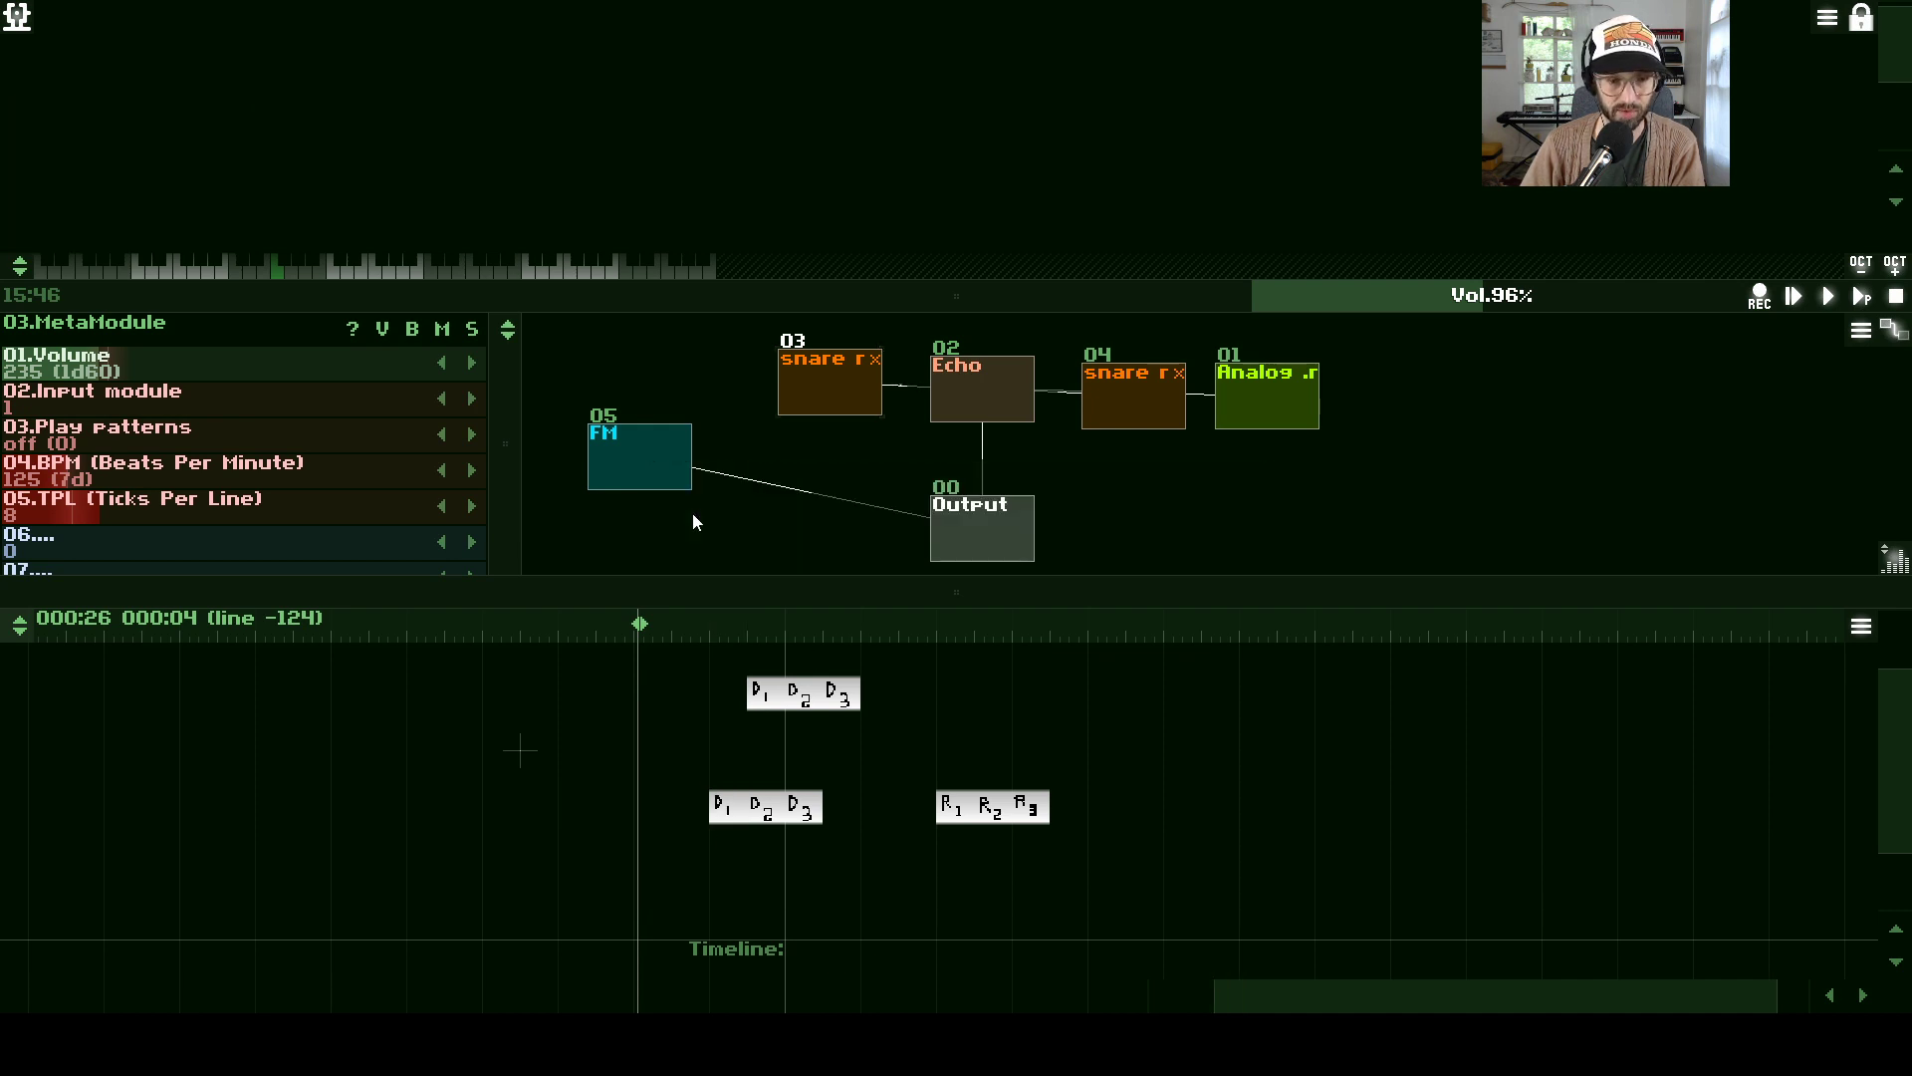
# - Stack the copied D1, D2 and D3 patterns vertically at the playhead so they start together
pyautogui.moveTo(727, 793); pyautogui.dragTo(677, 810)
pyautogui.moveTo(806, 812); pyautogui.dragTo(665, 872)
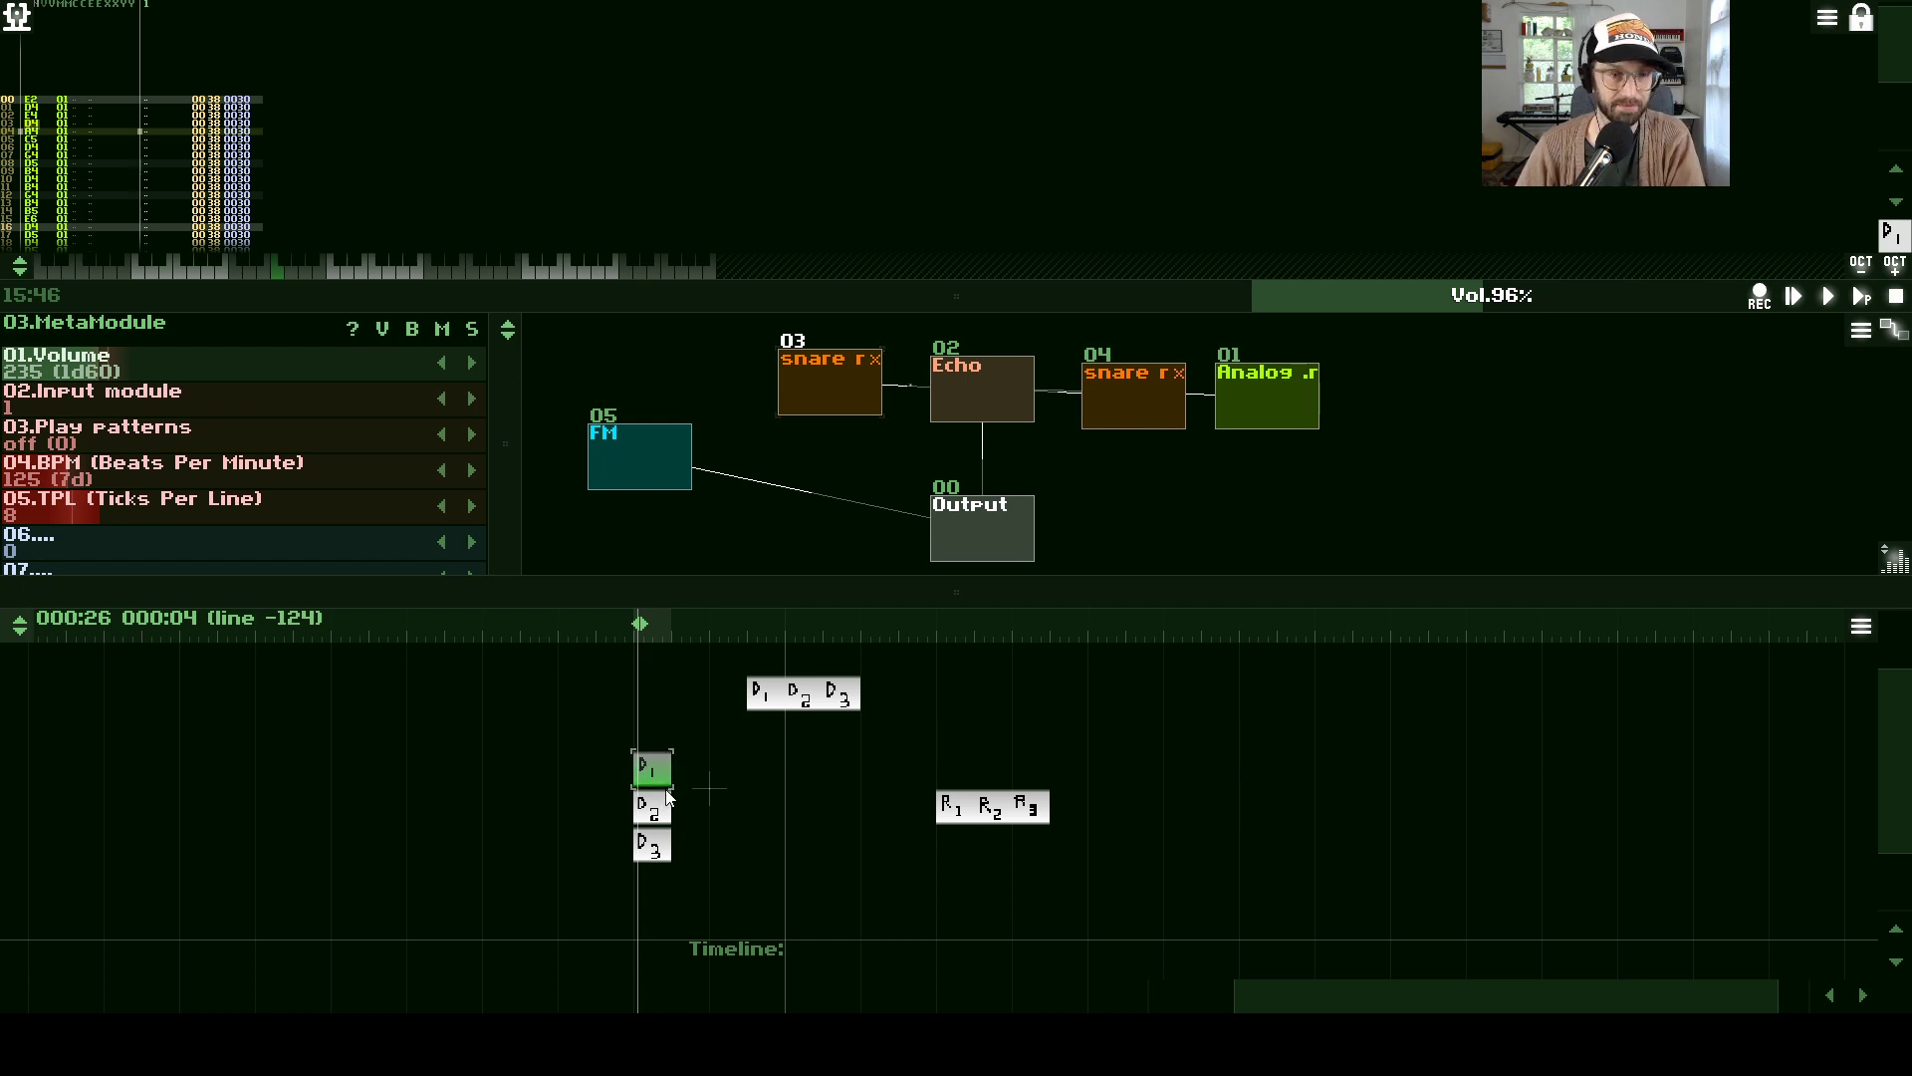
# - Play the stacked D1, D2 and D3 patterns together at 87% volume, displaying D2, D3 and D1 in turn
pyautogui.press('space')
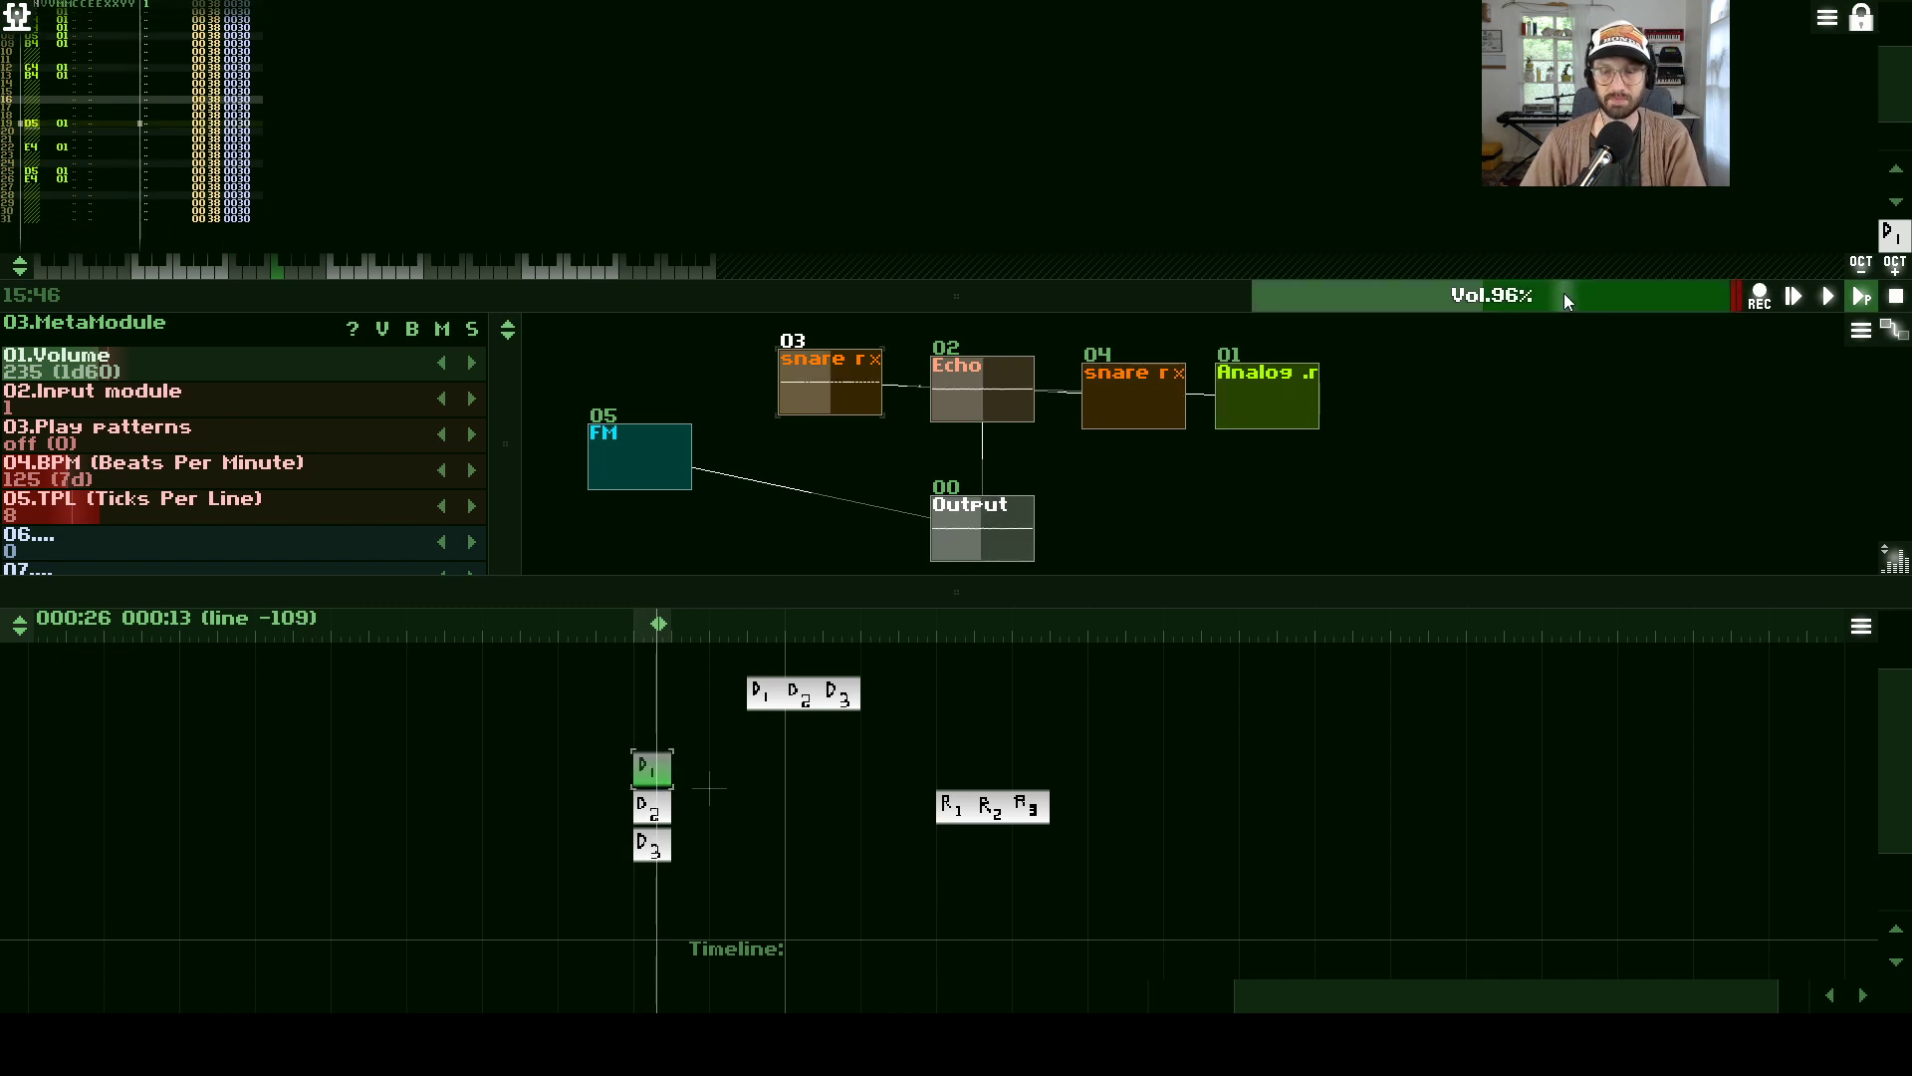
pyautogui.moveTo(1564, 292); pyautogui.dragTo(1540, 293)
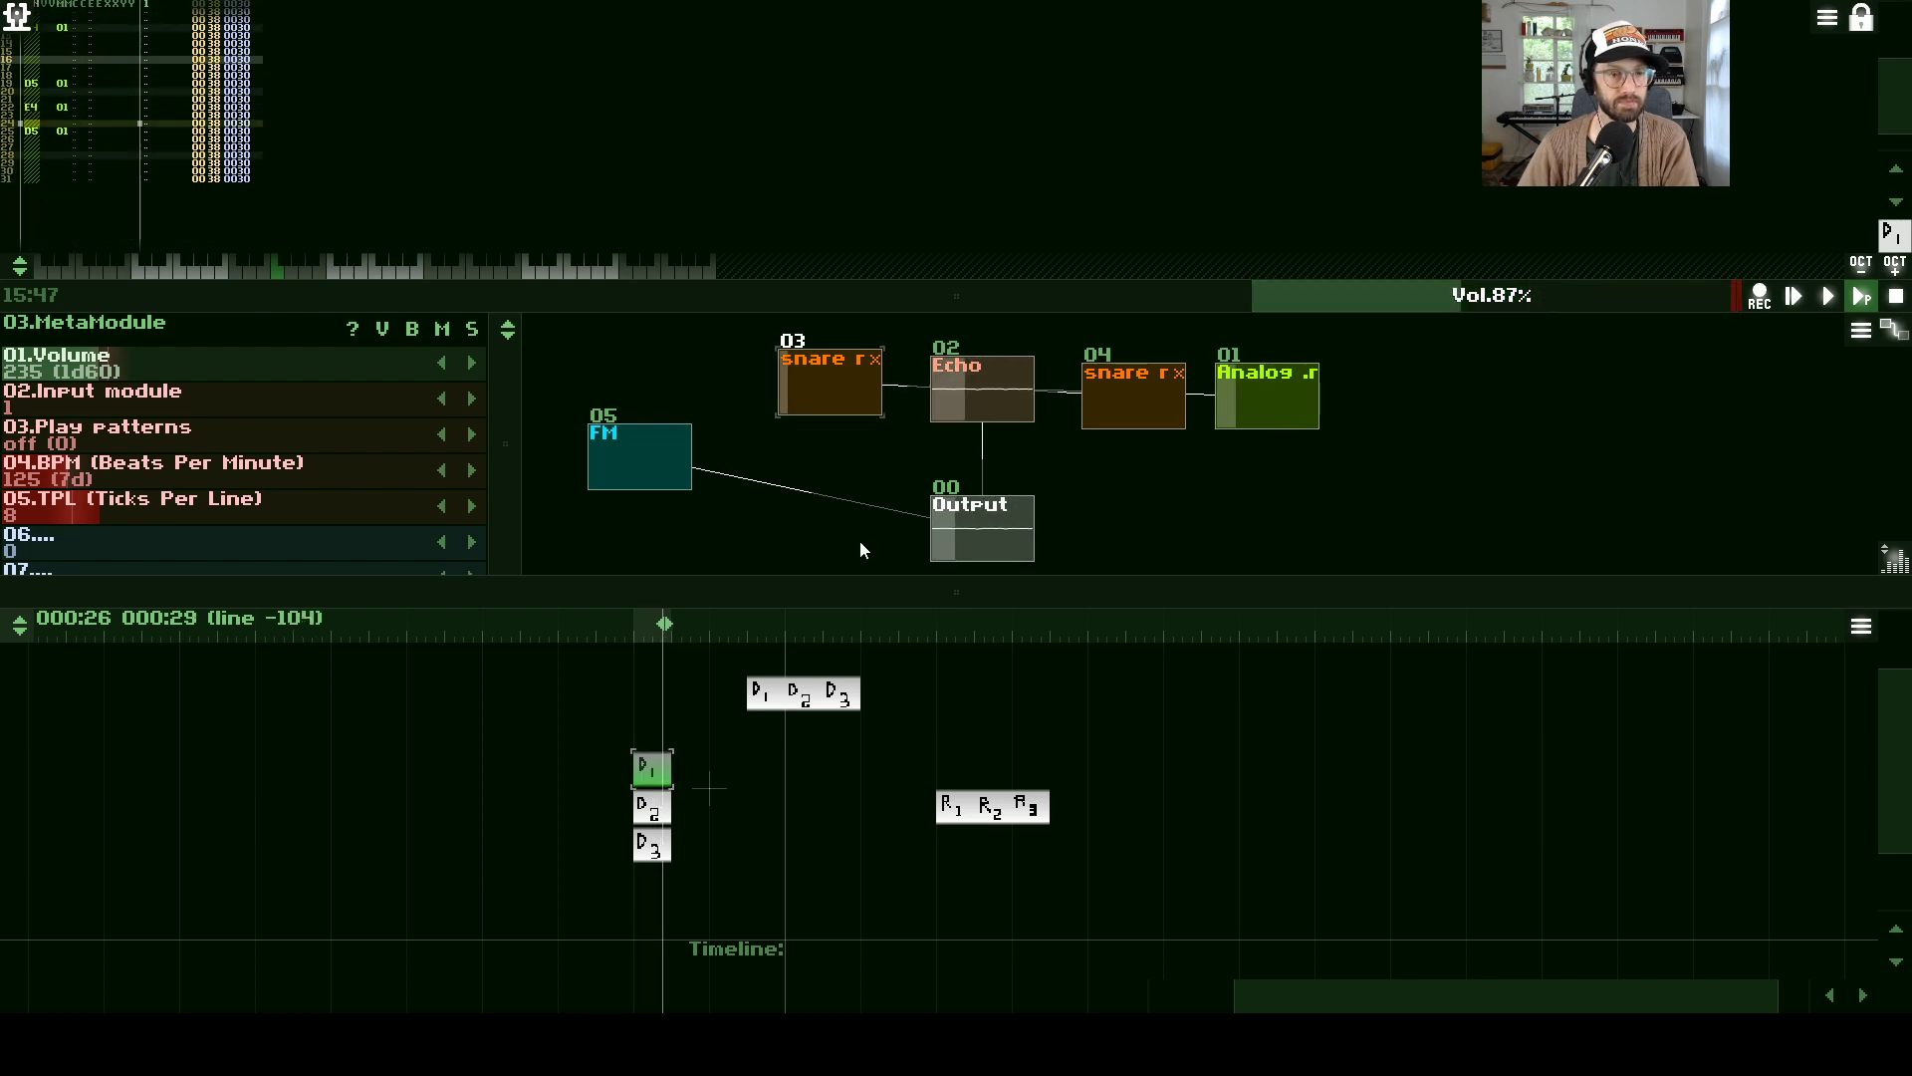
pyautogui.click(657, 812)
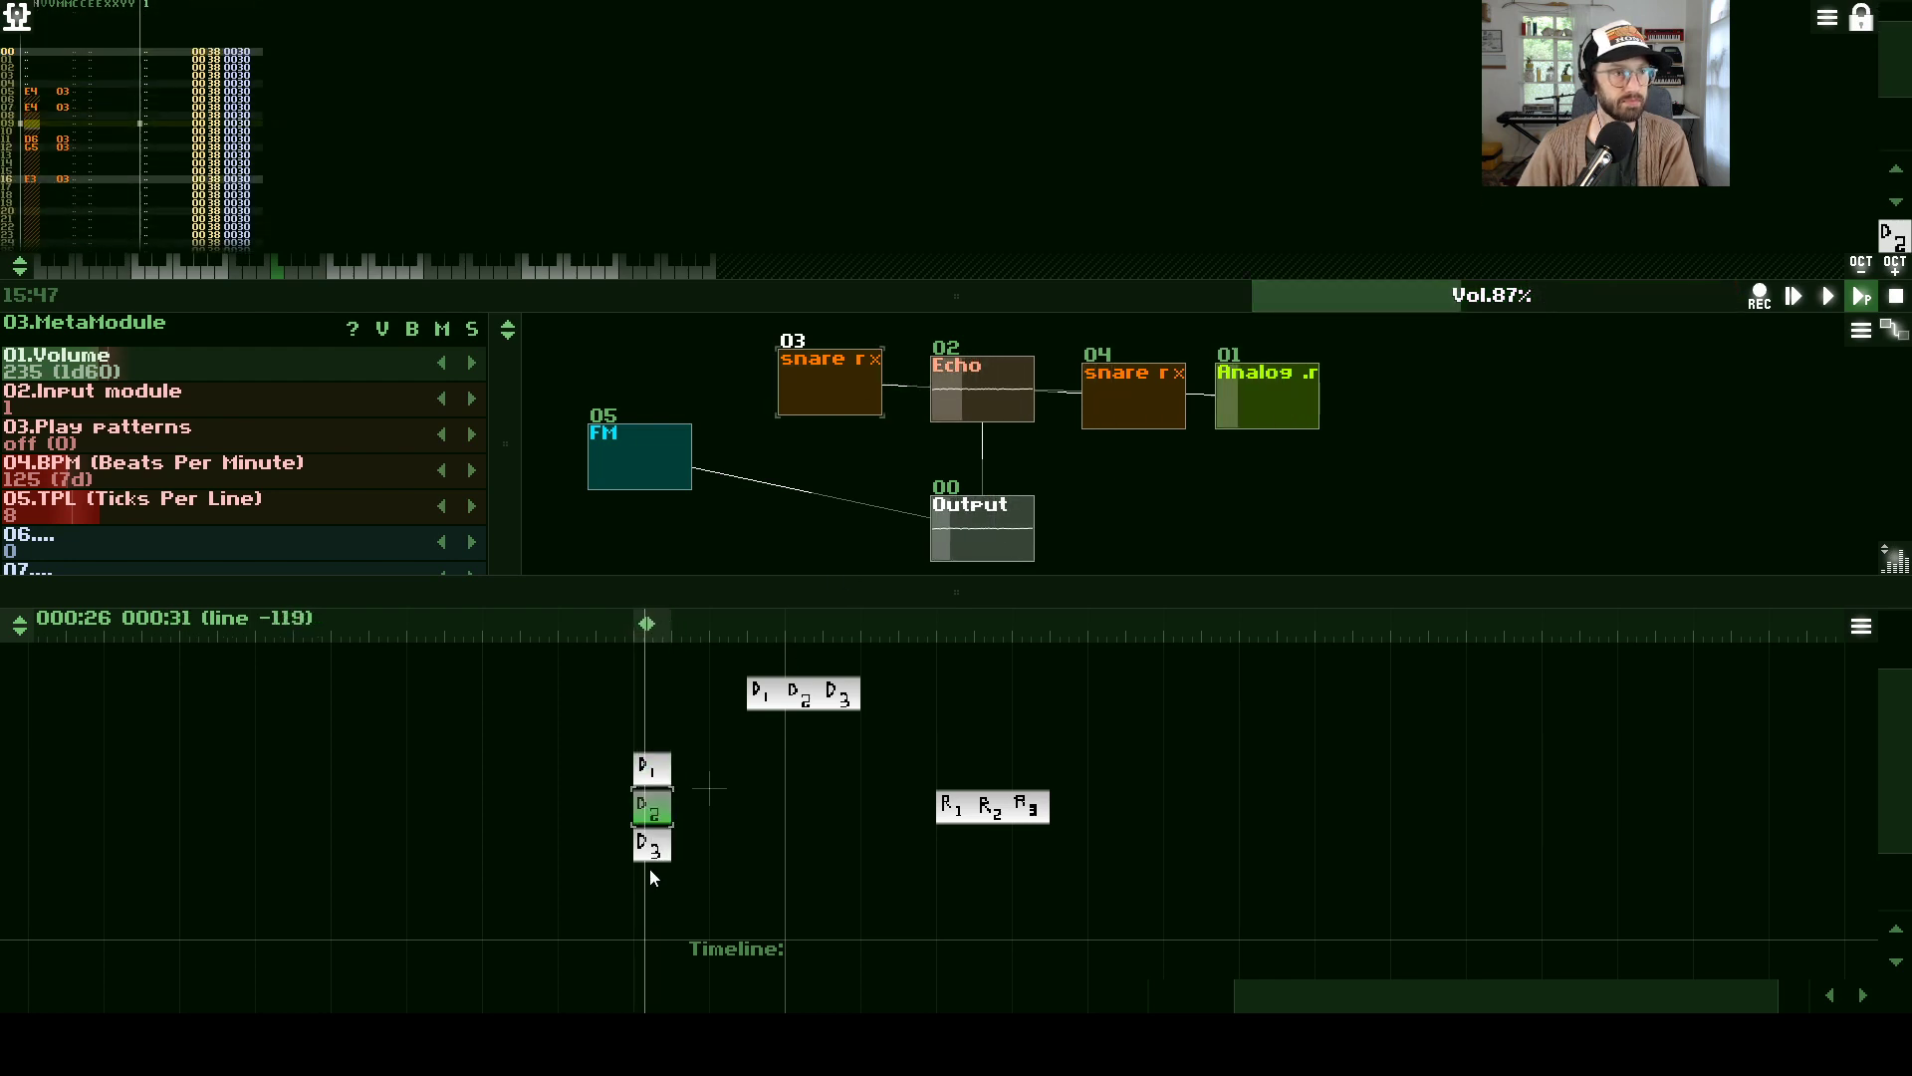
pyautogui.click(656, 846)
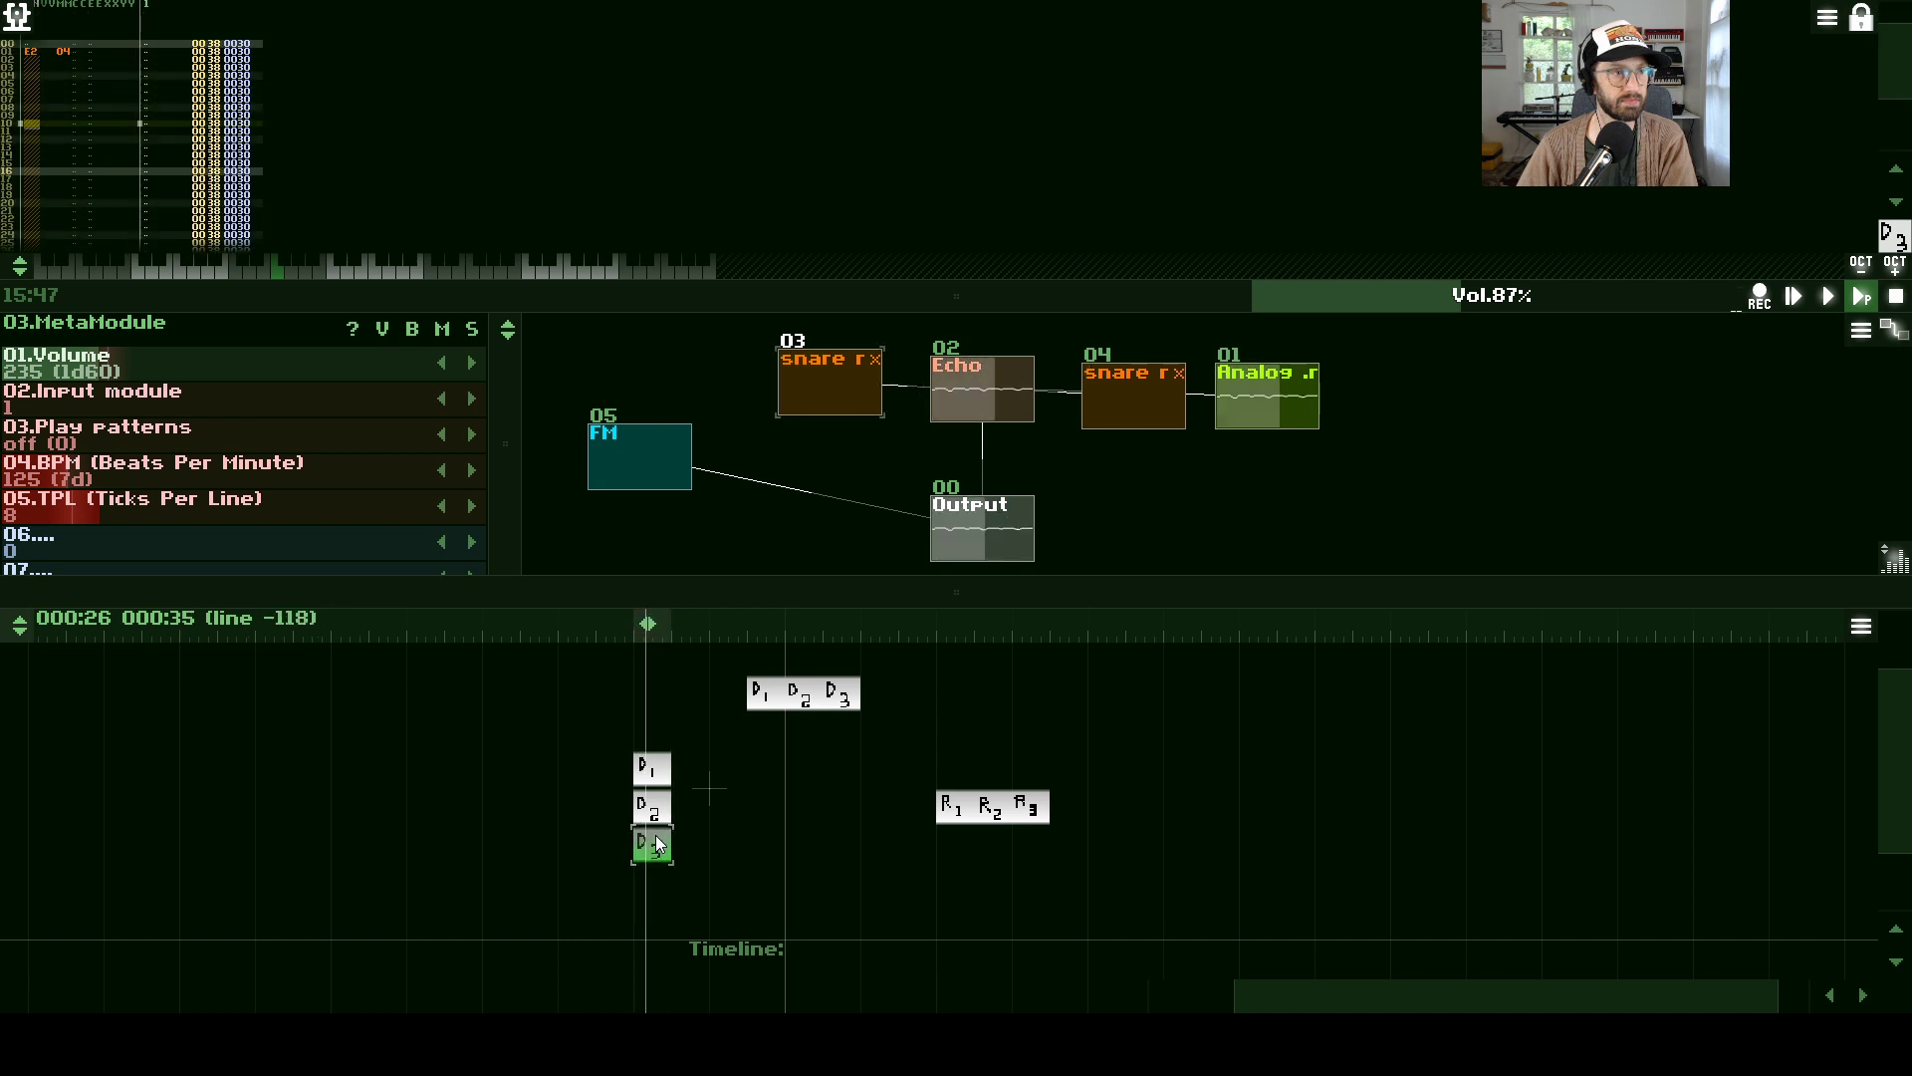
pyautogui.click(658, 775)
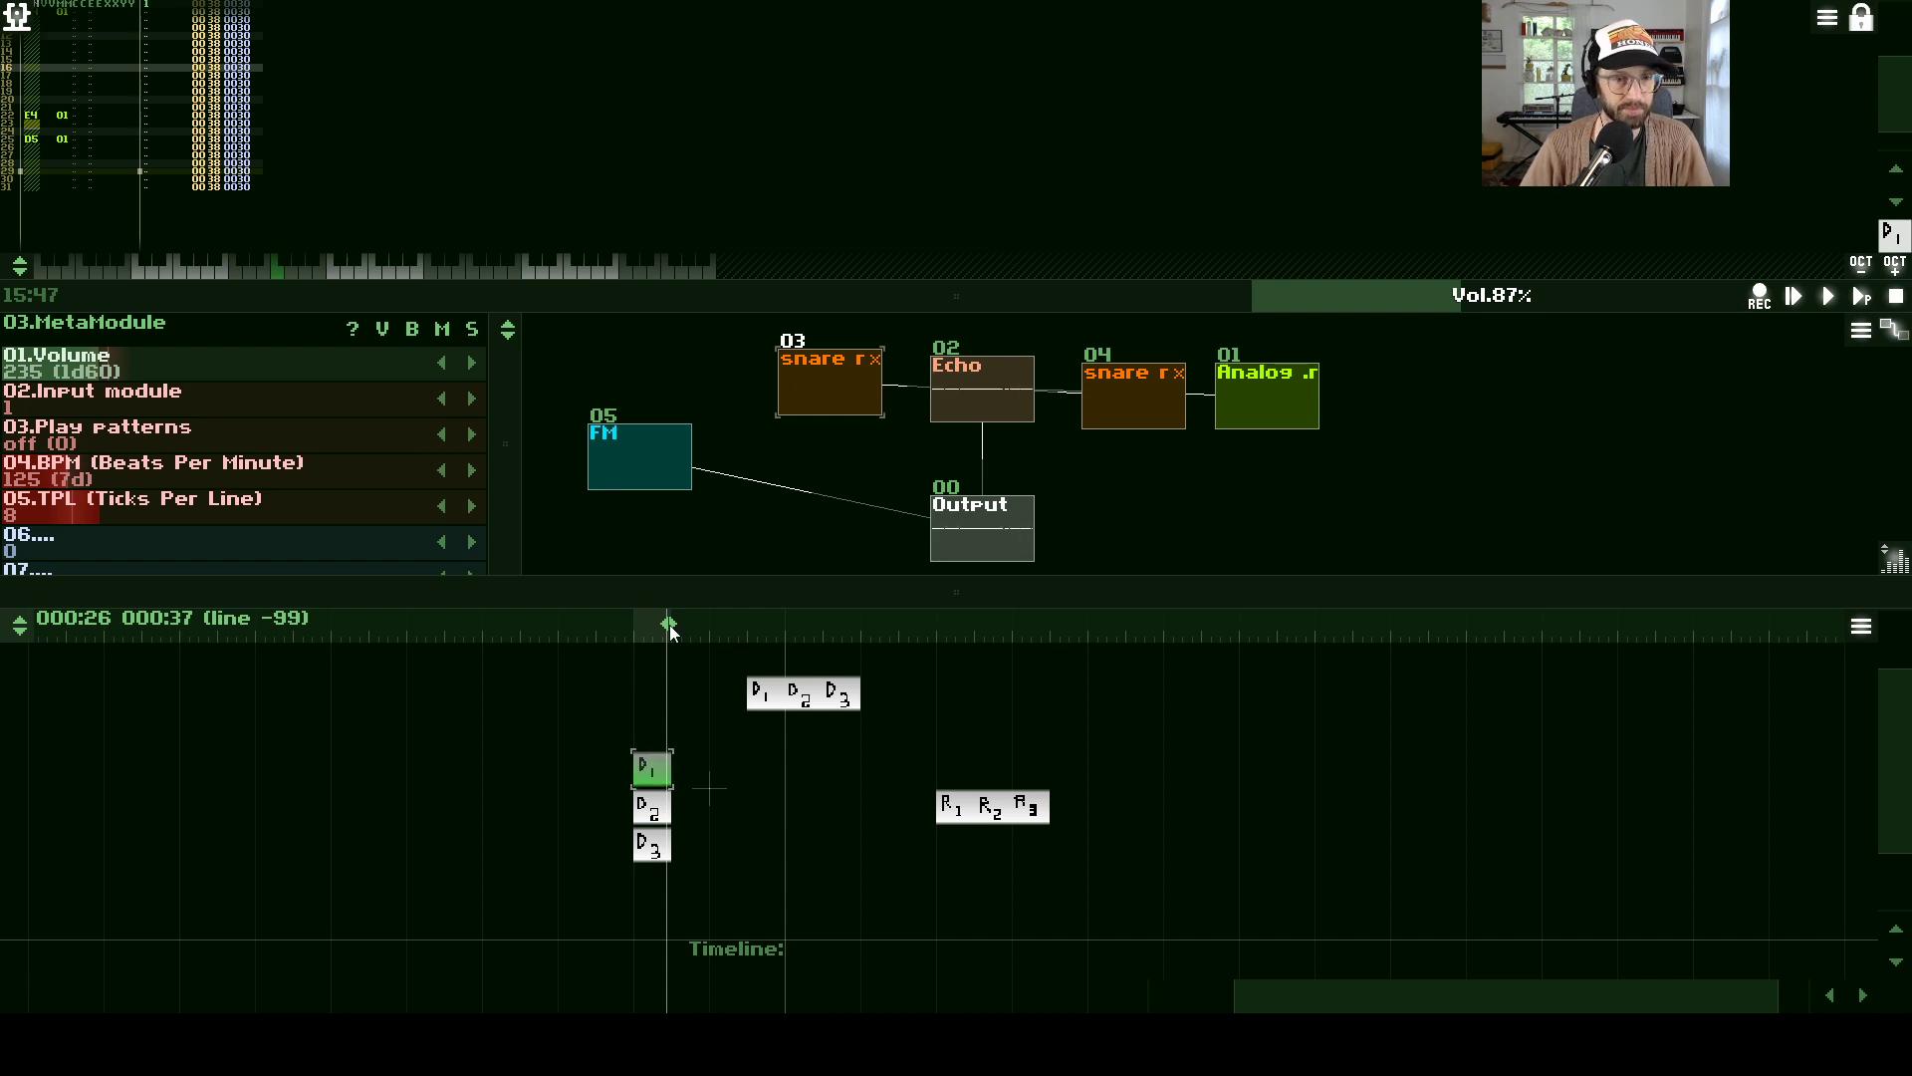
pyautogui.moveTo(652, 596); pyautogui.dragTo(650, 564)
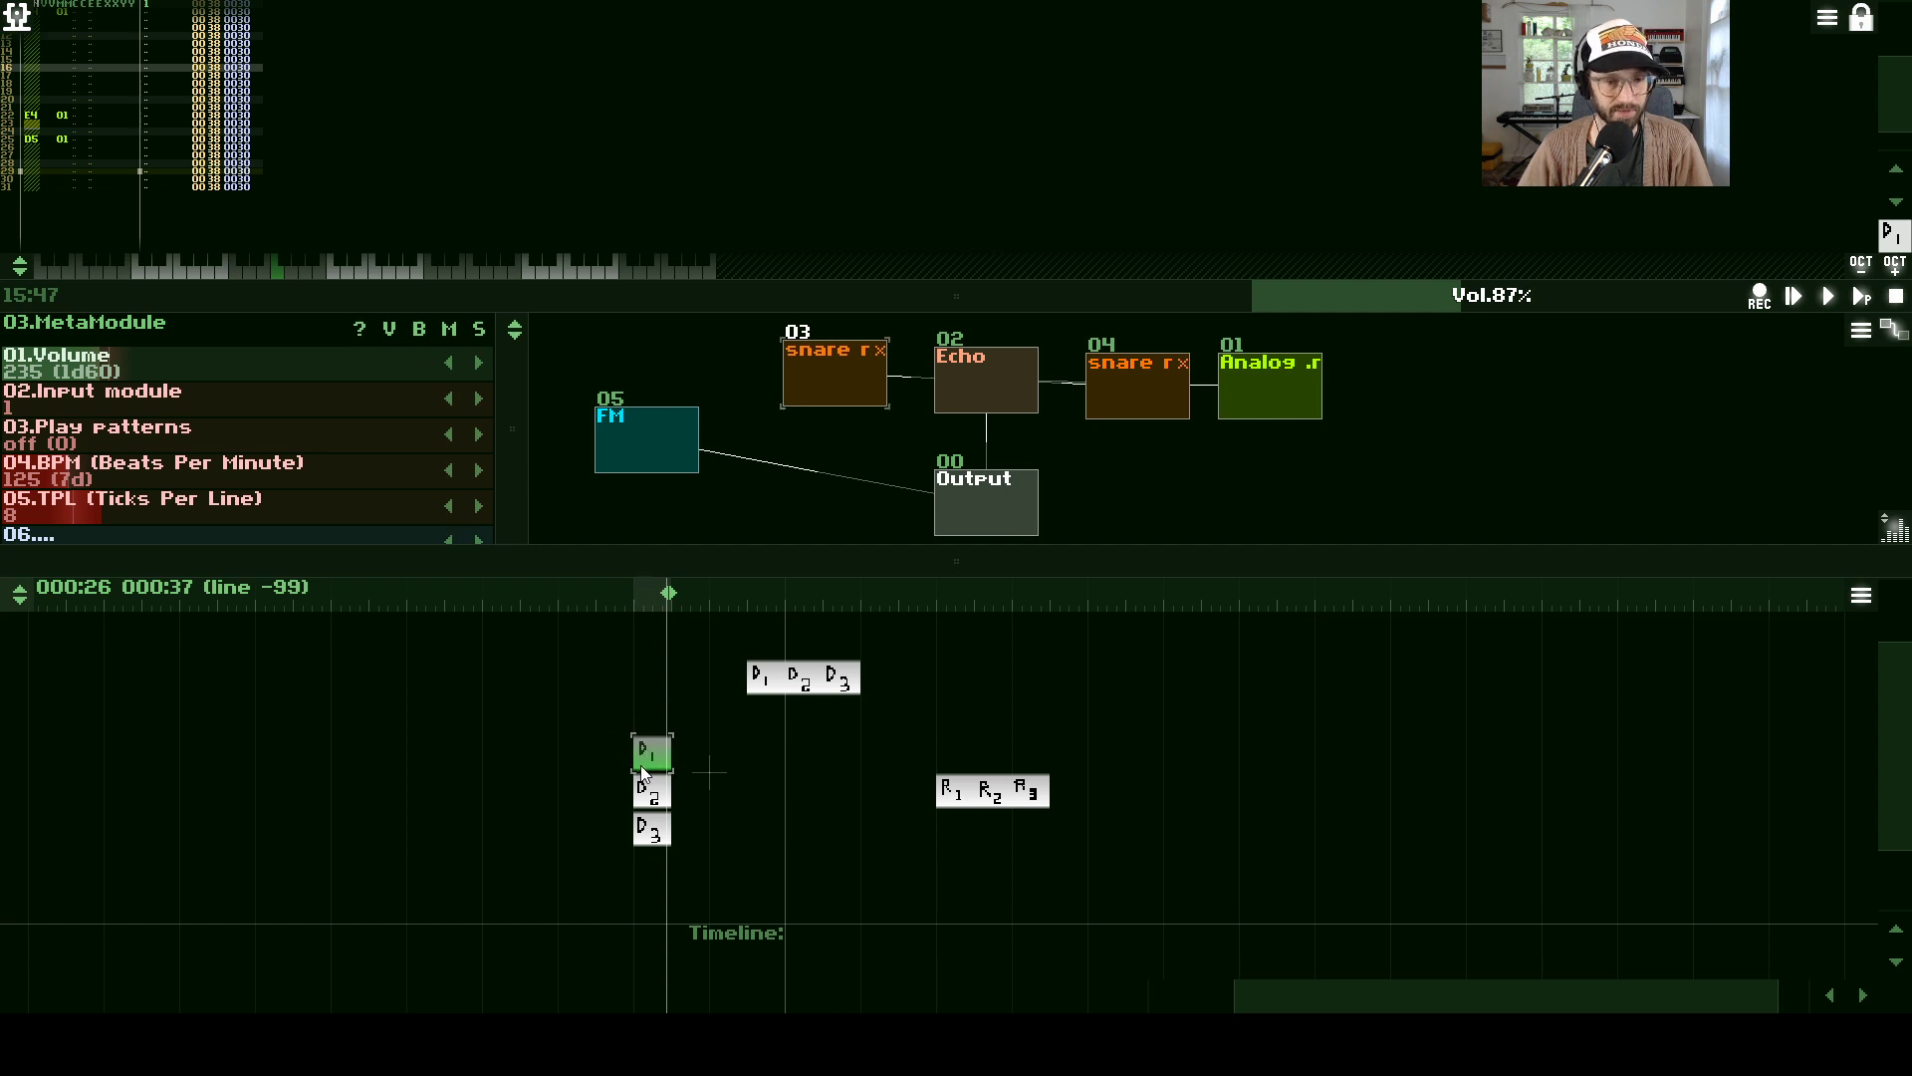
# - Display the stacked D2 and D1 patterns in turn in the pattern editor
pyautogui.click(652, 797)
pyautogui.scroll(3, 590, 729)
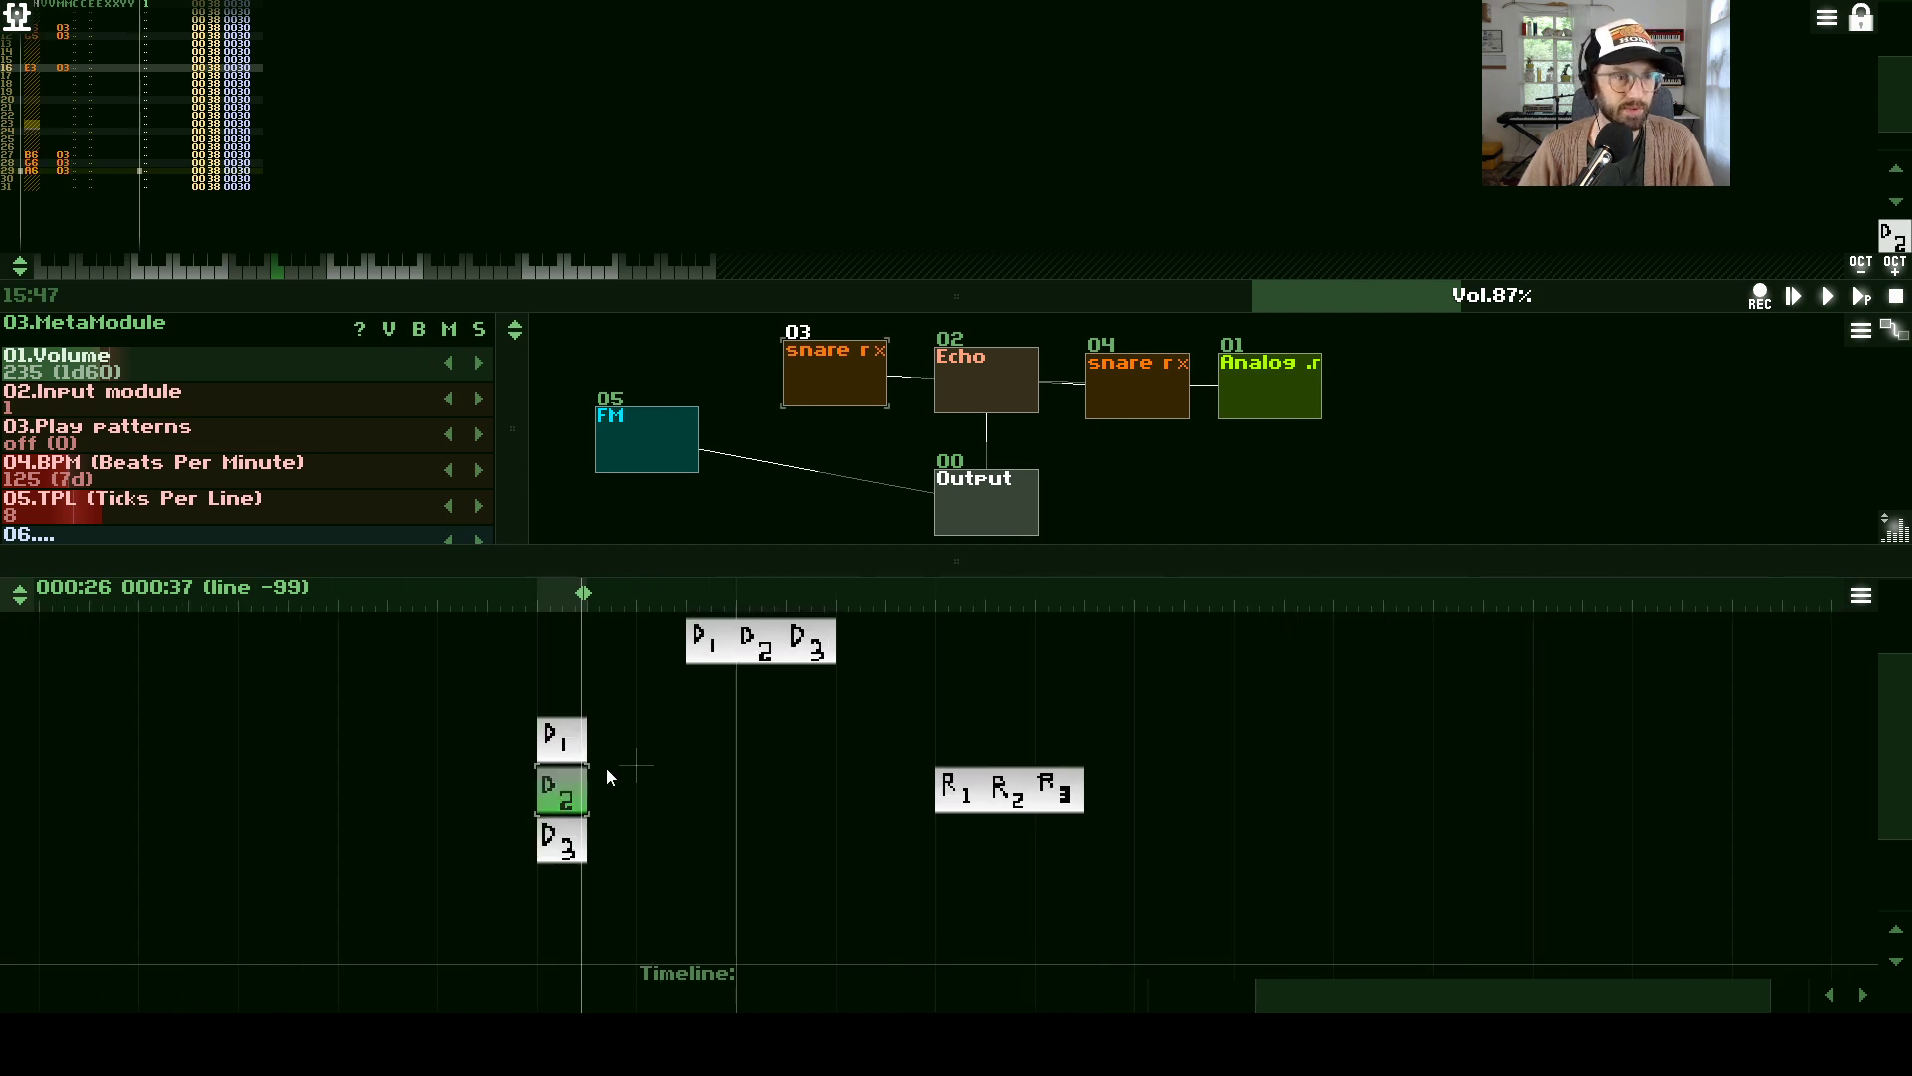
pyautogui.scroll(-2, 609, 775)
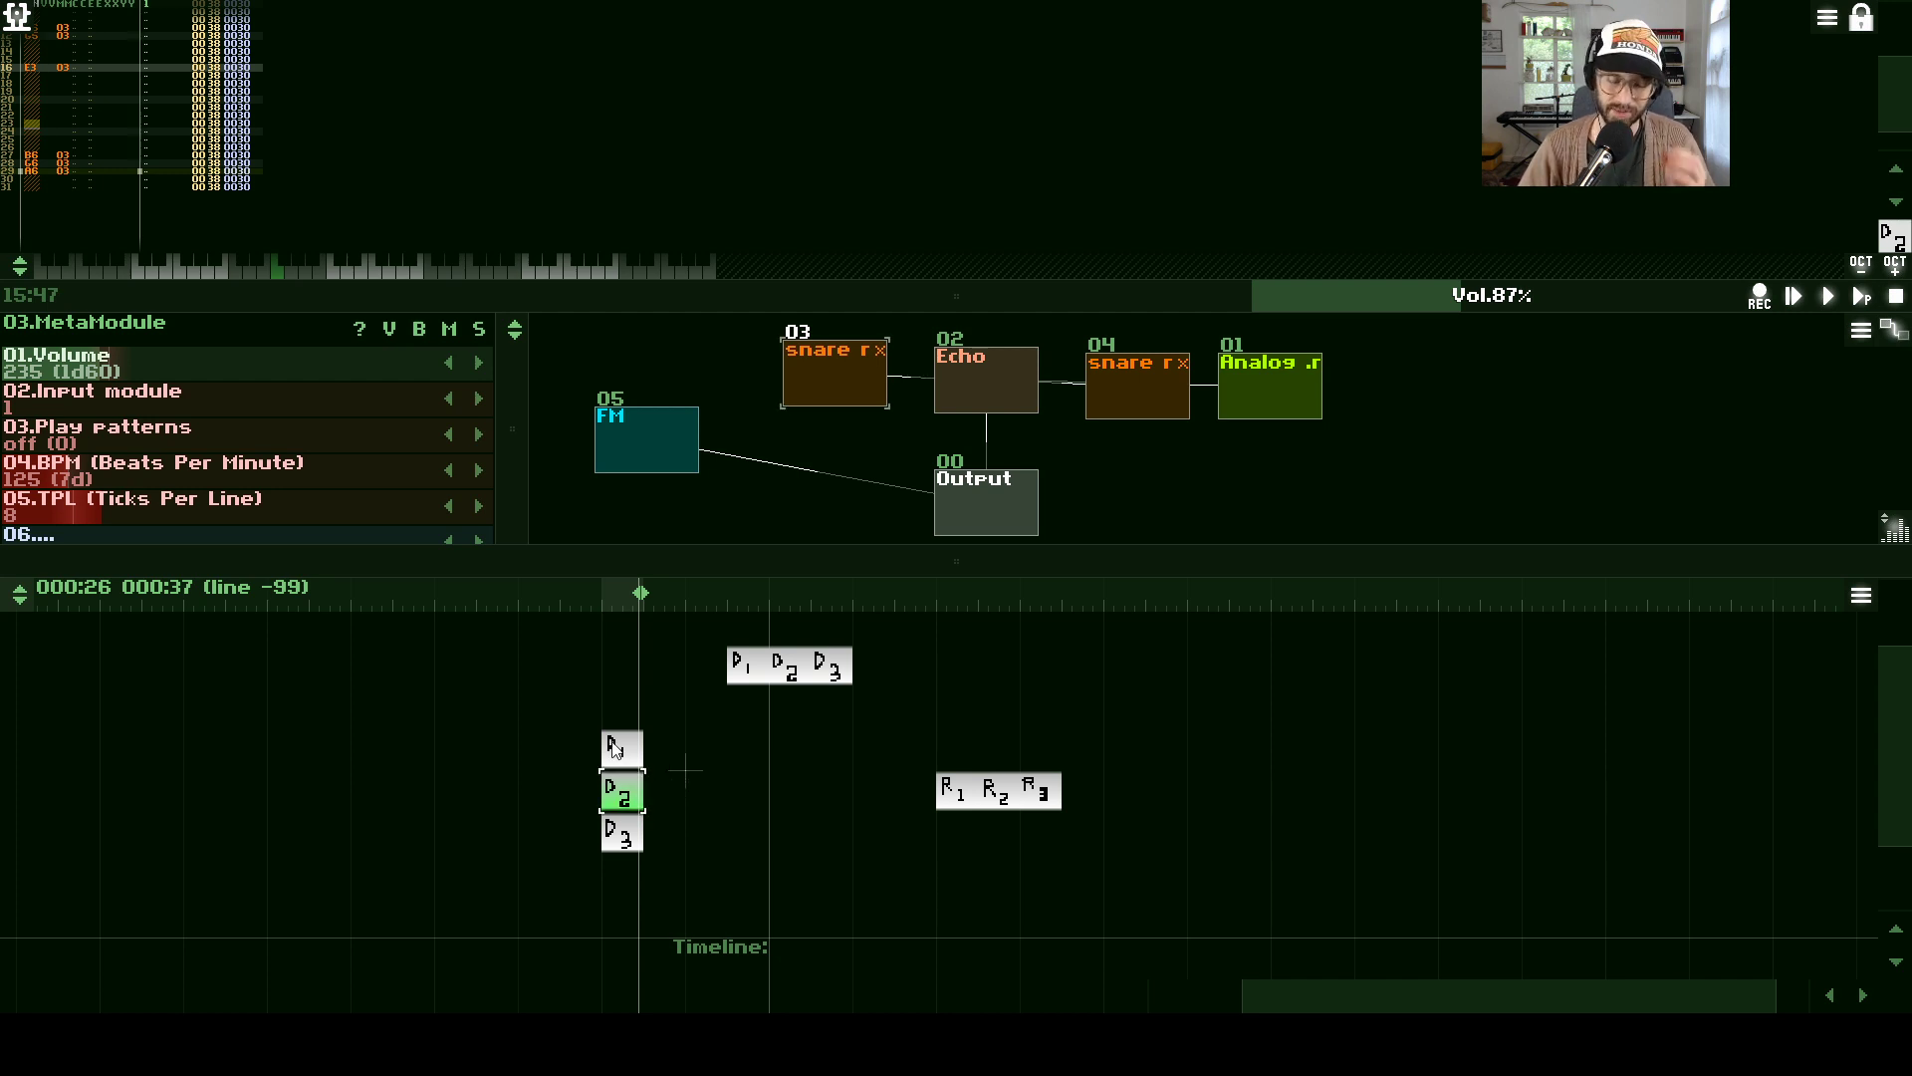
pyautogui.moveTo(562, 709); pyautogui.dragTo(669, 894)
pyautogui.click(684, 769)
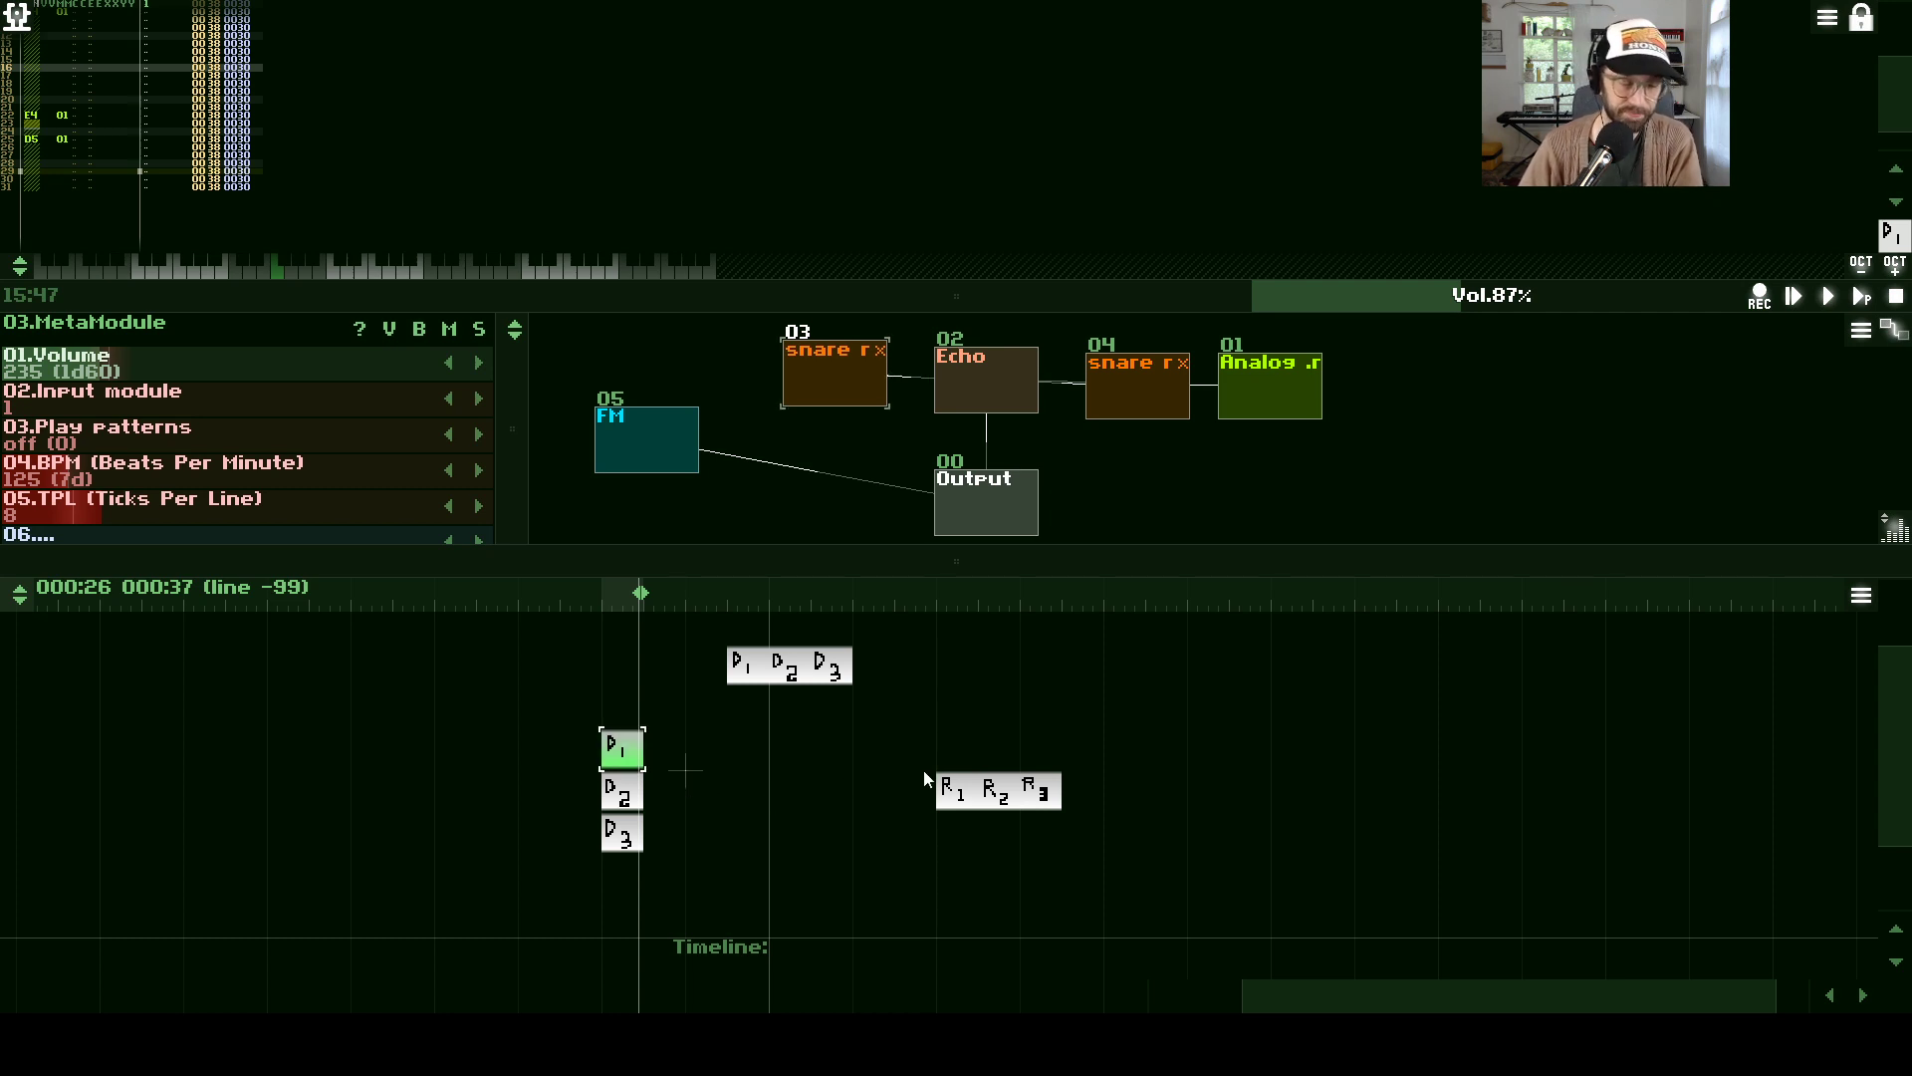
# - Display the R1 and R3 patterns in turn, with the timeline enlarged around the R row
pyautogui.moveTo(954, 792); pyautogui.dragTo(957, 749)
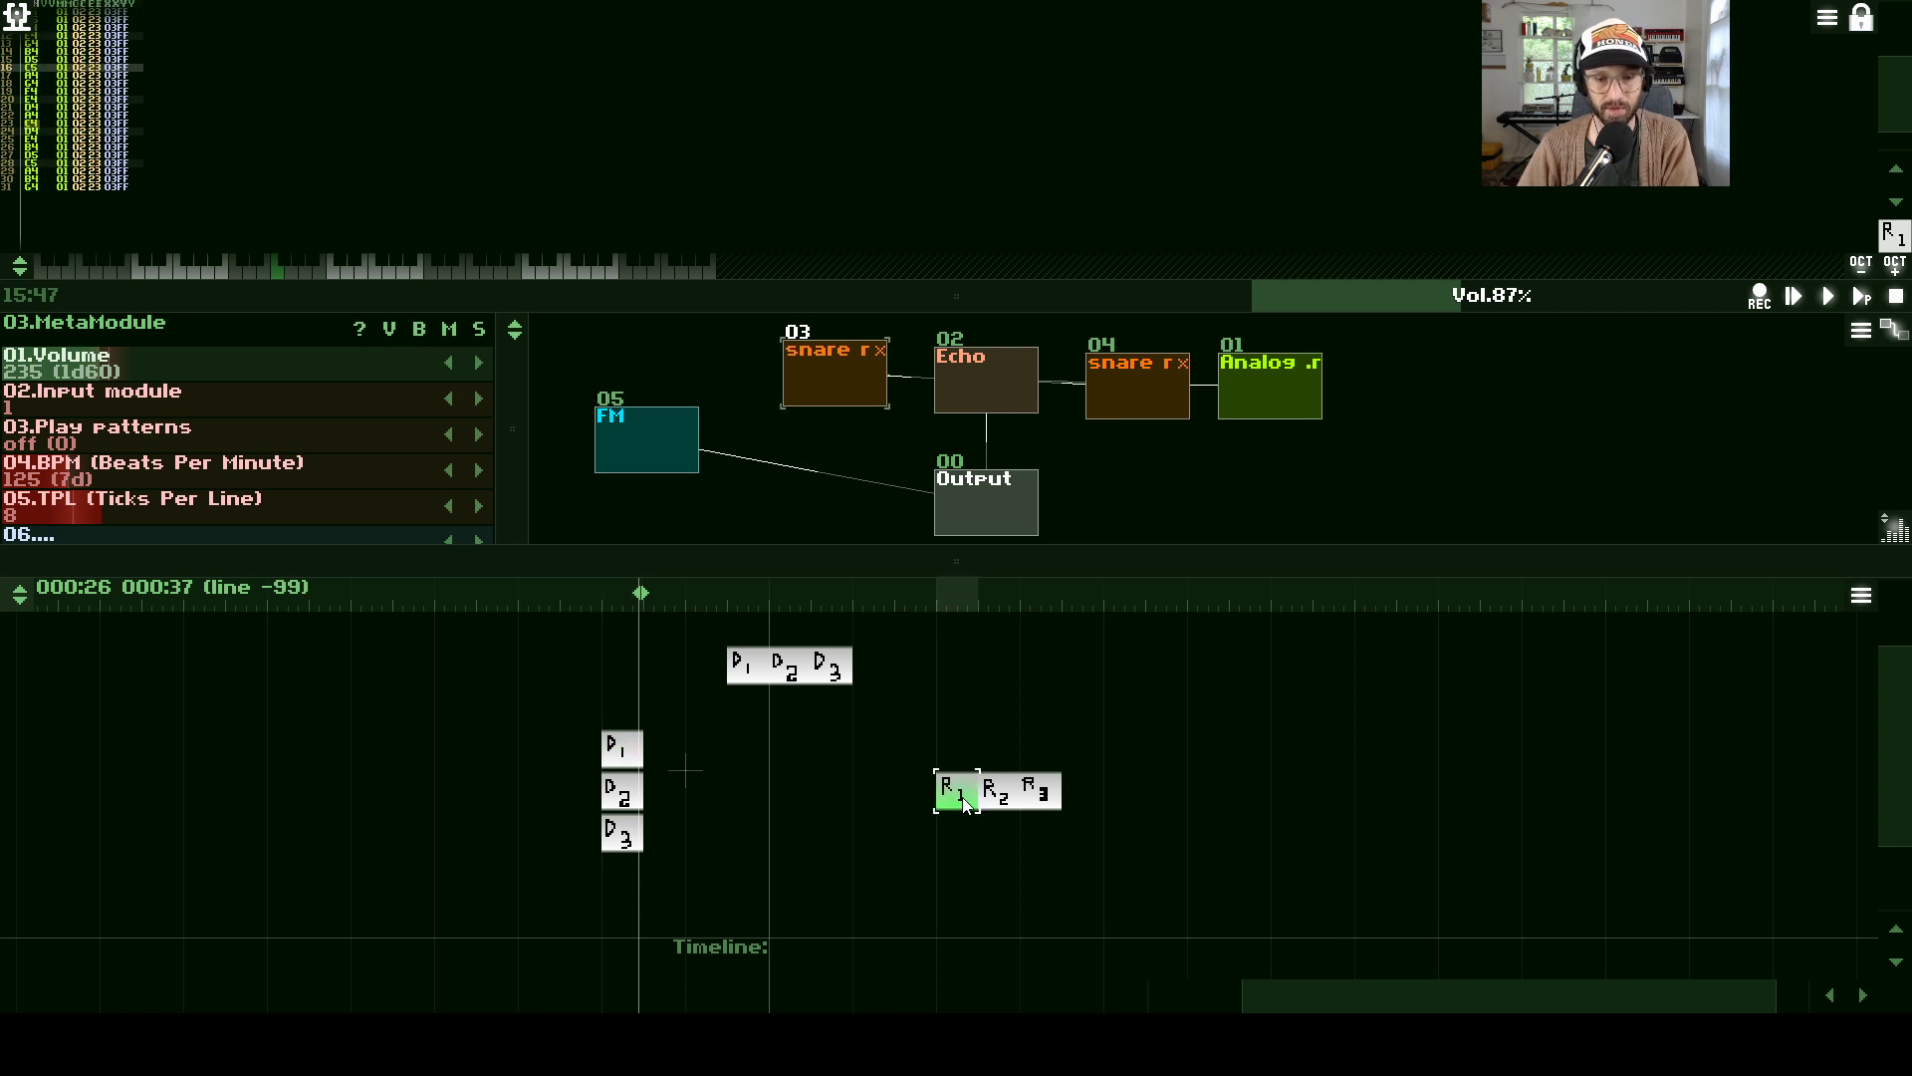
pyautogui.click(968, 715)
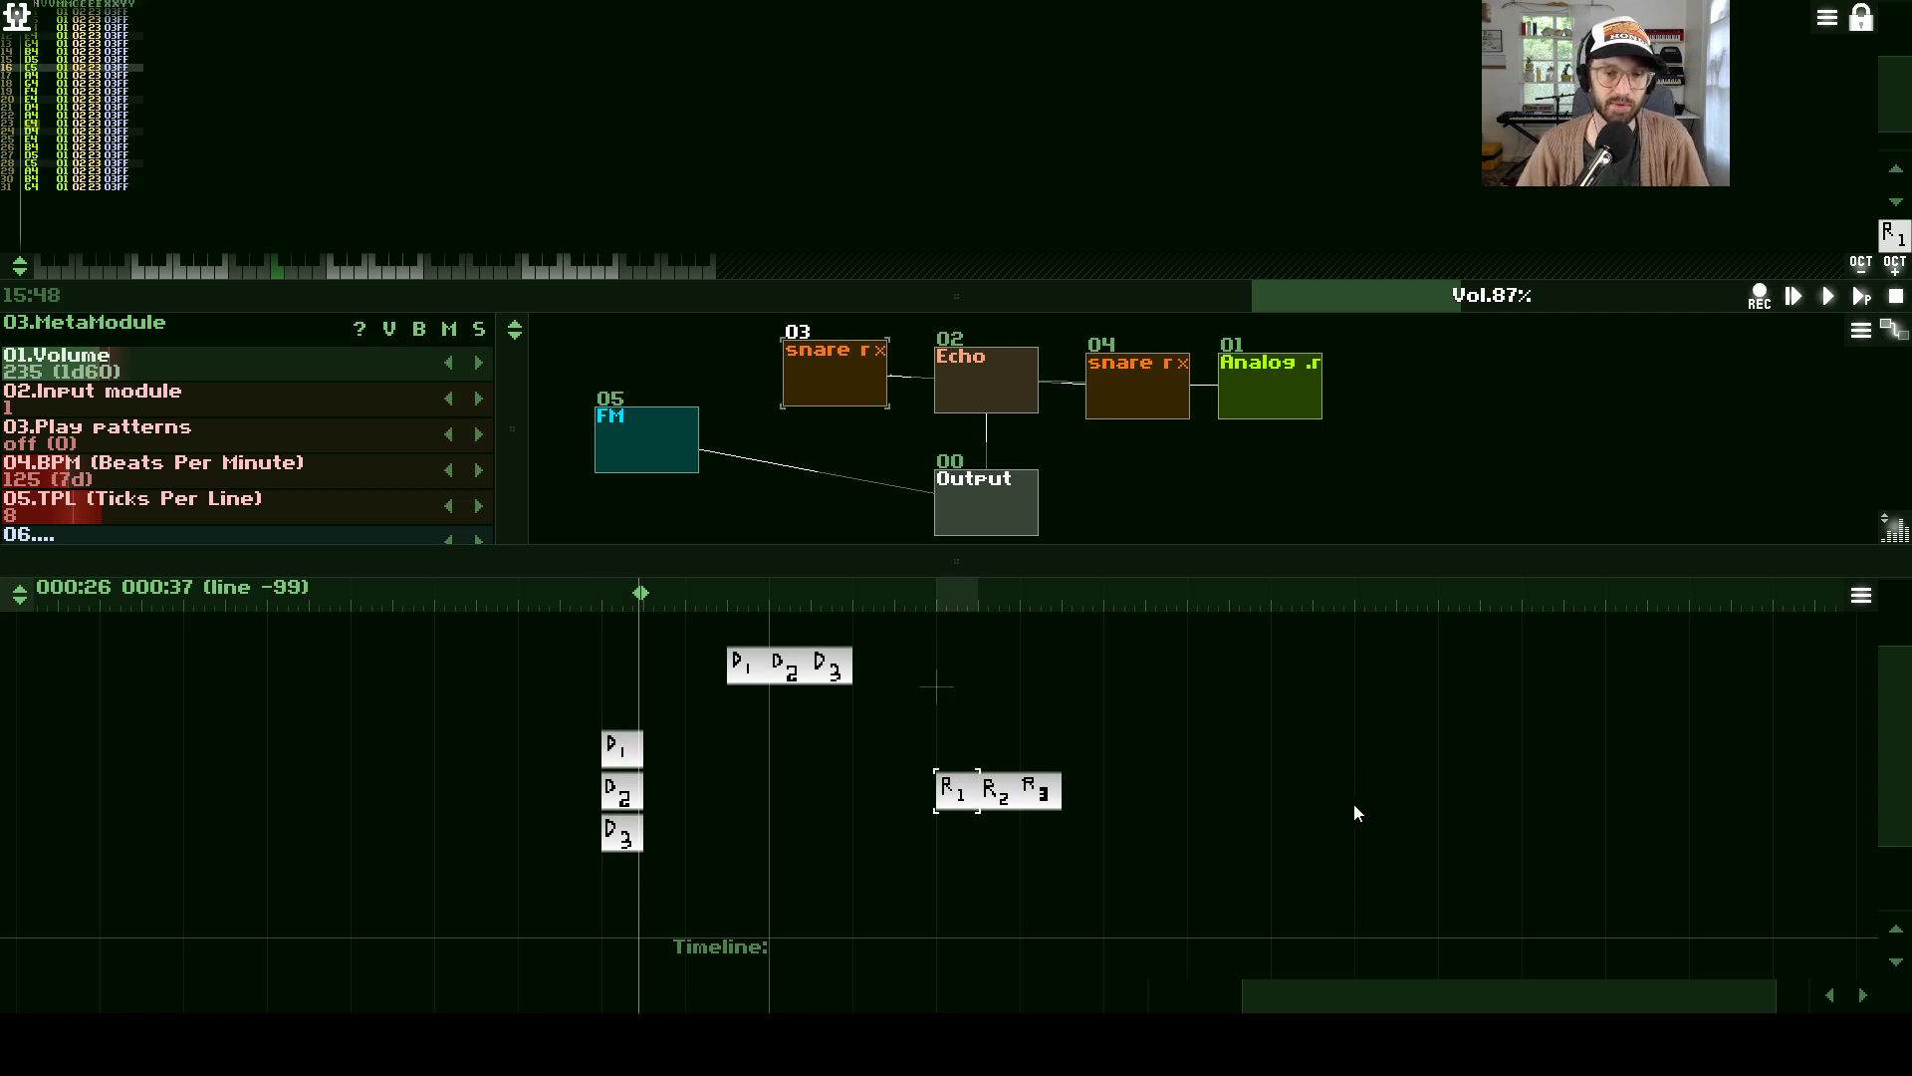
pyautogui.scroll(5, 1223, 786)
pyautogui.moveTo(1362, 1004); pyautogui.dragTo(1415, 999)
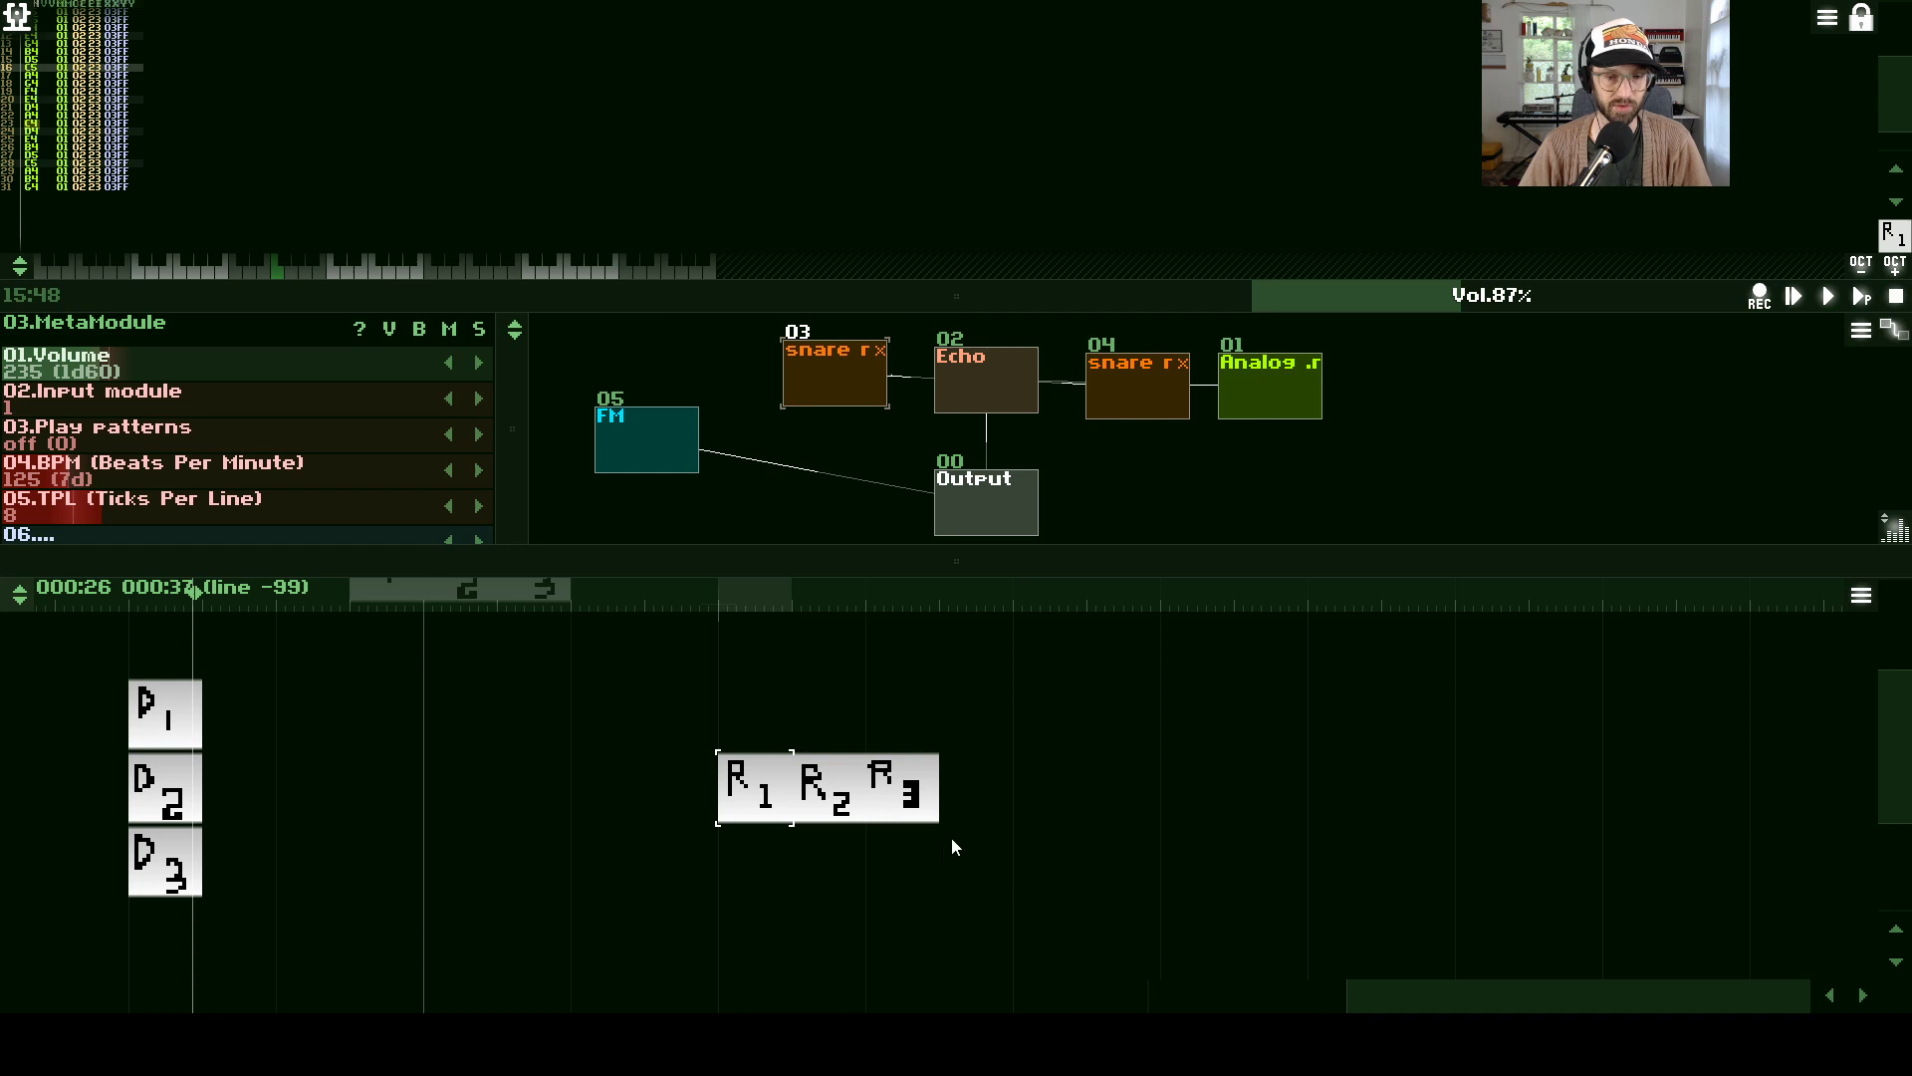
pyautogui.click(904, 797)
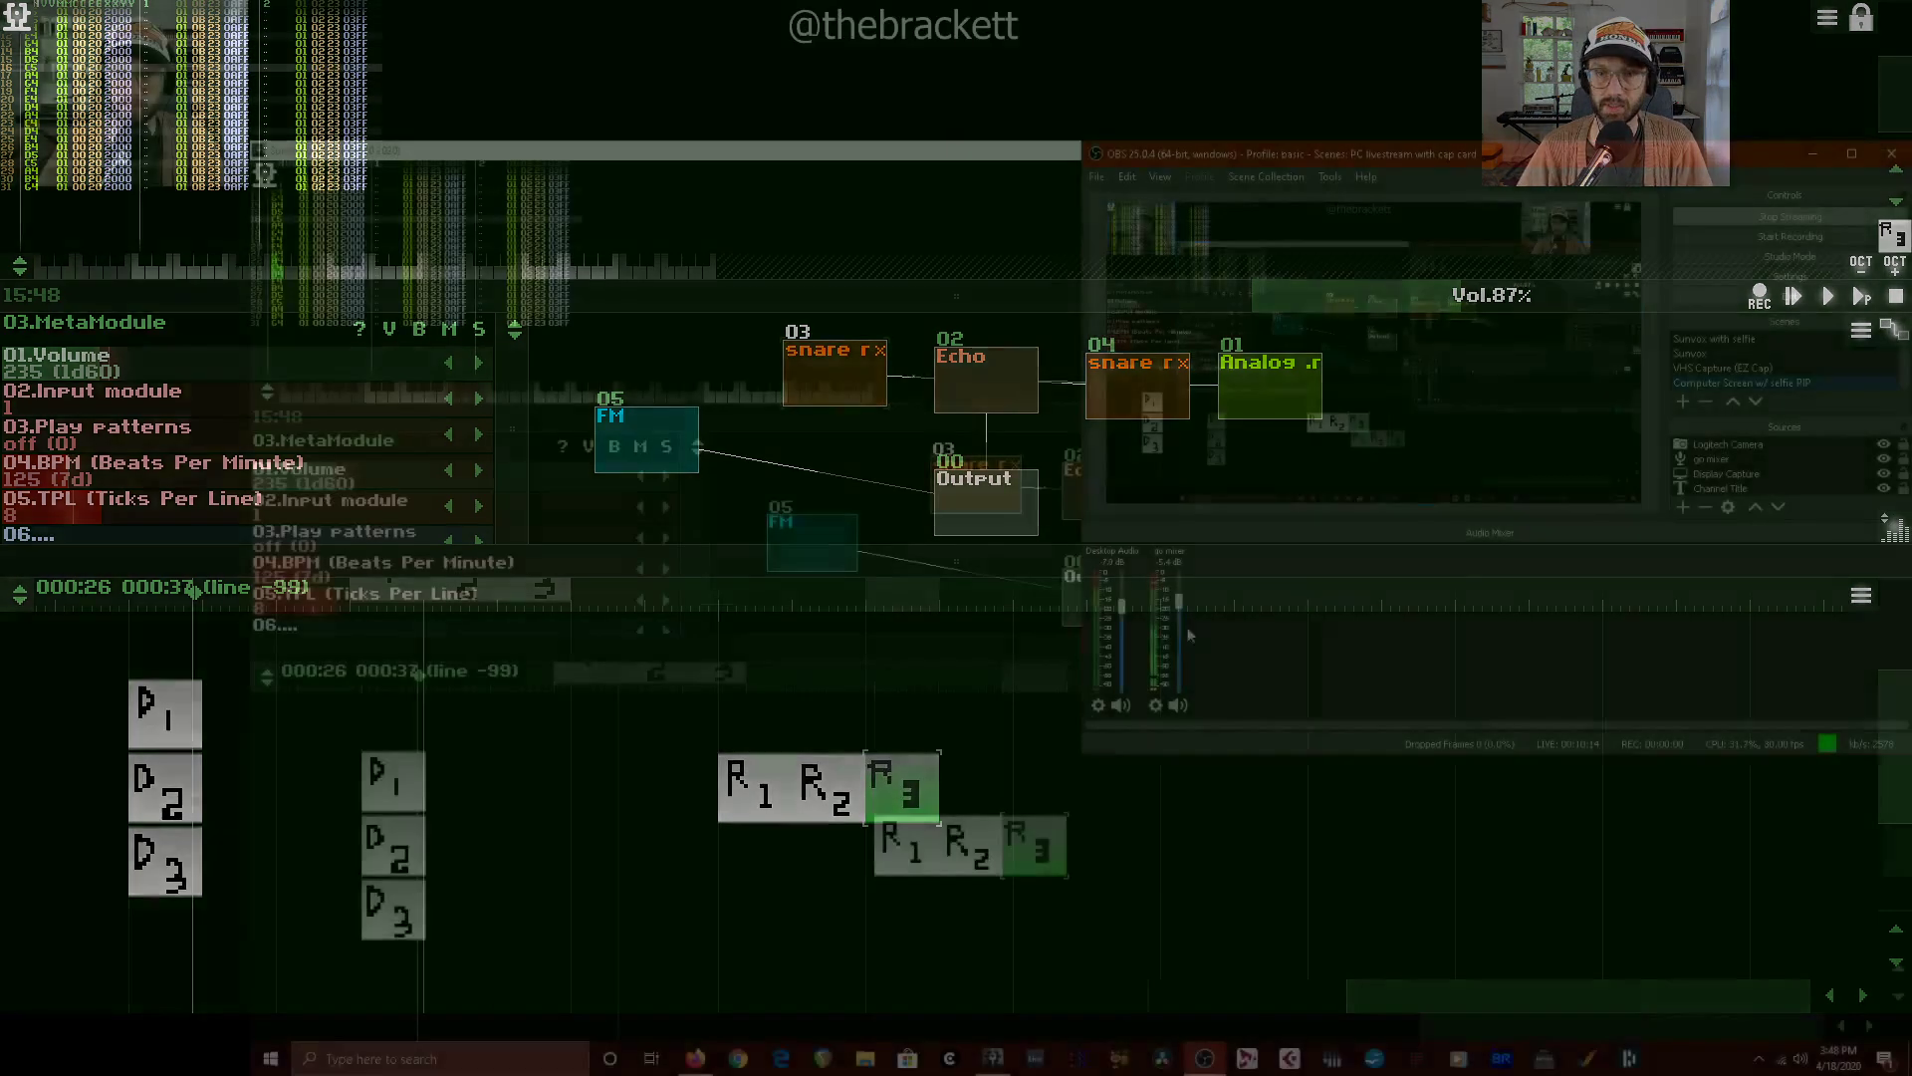
# - Switch to the SunVox manual in the browser, maximize it and examine the descriptions of random-value effects 22 and 23
pyautogui.hotkey('alt', 'Tab')
pyautogui.hotkey('alt', 'Tab')
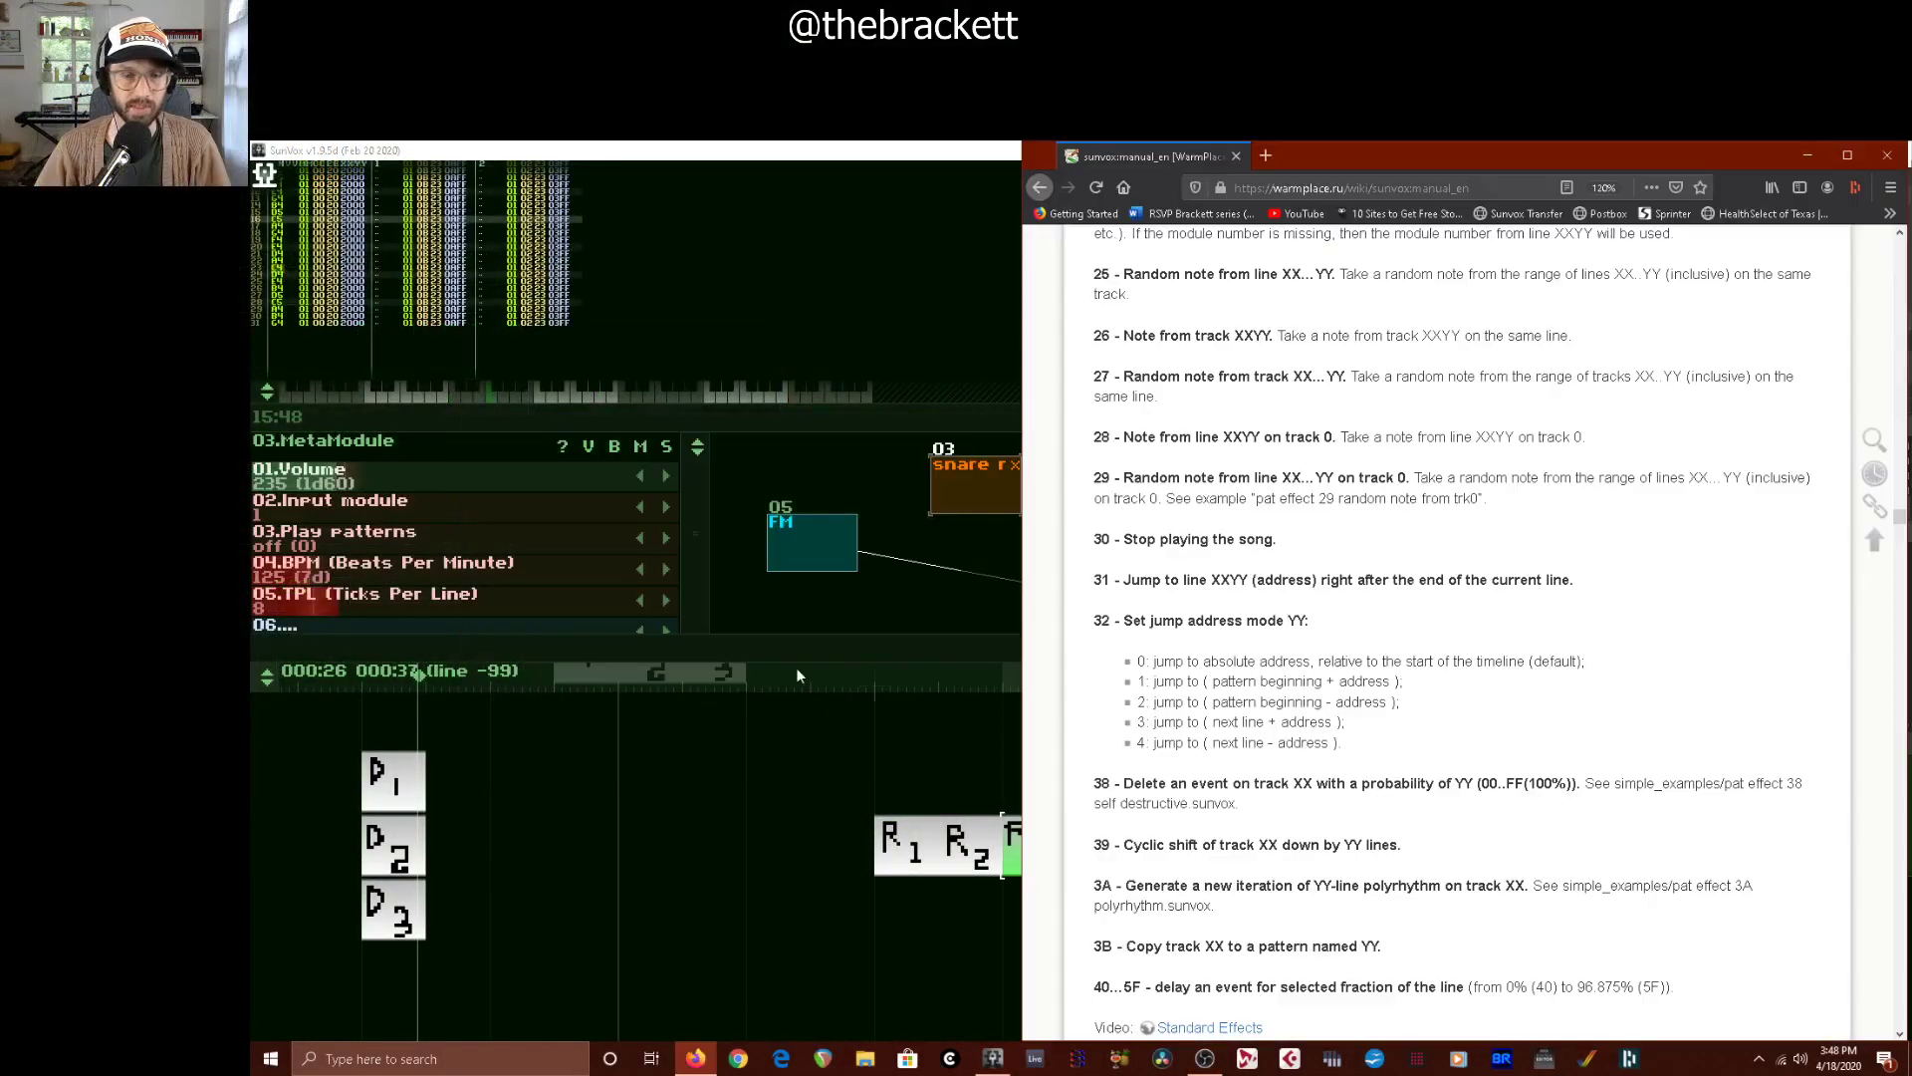
pyautogui.click(1851, 156)
pyautogui.scroll(-2, 810, 592)
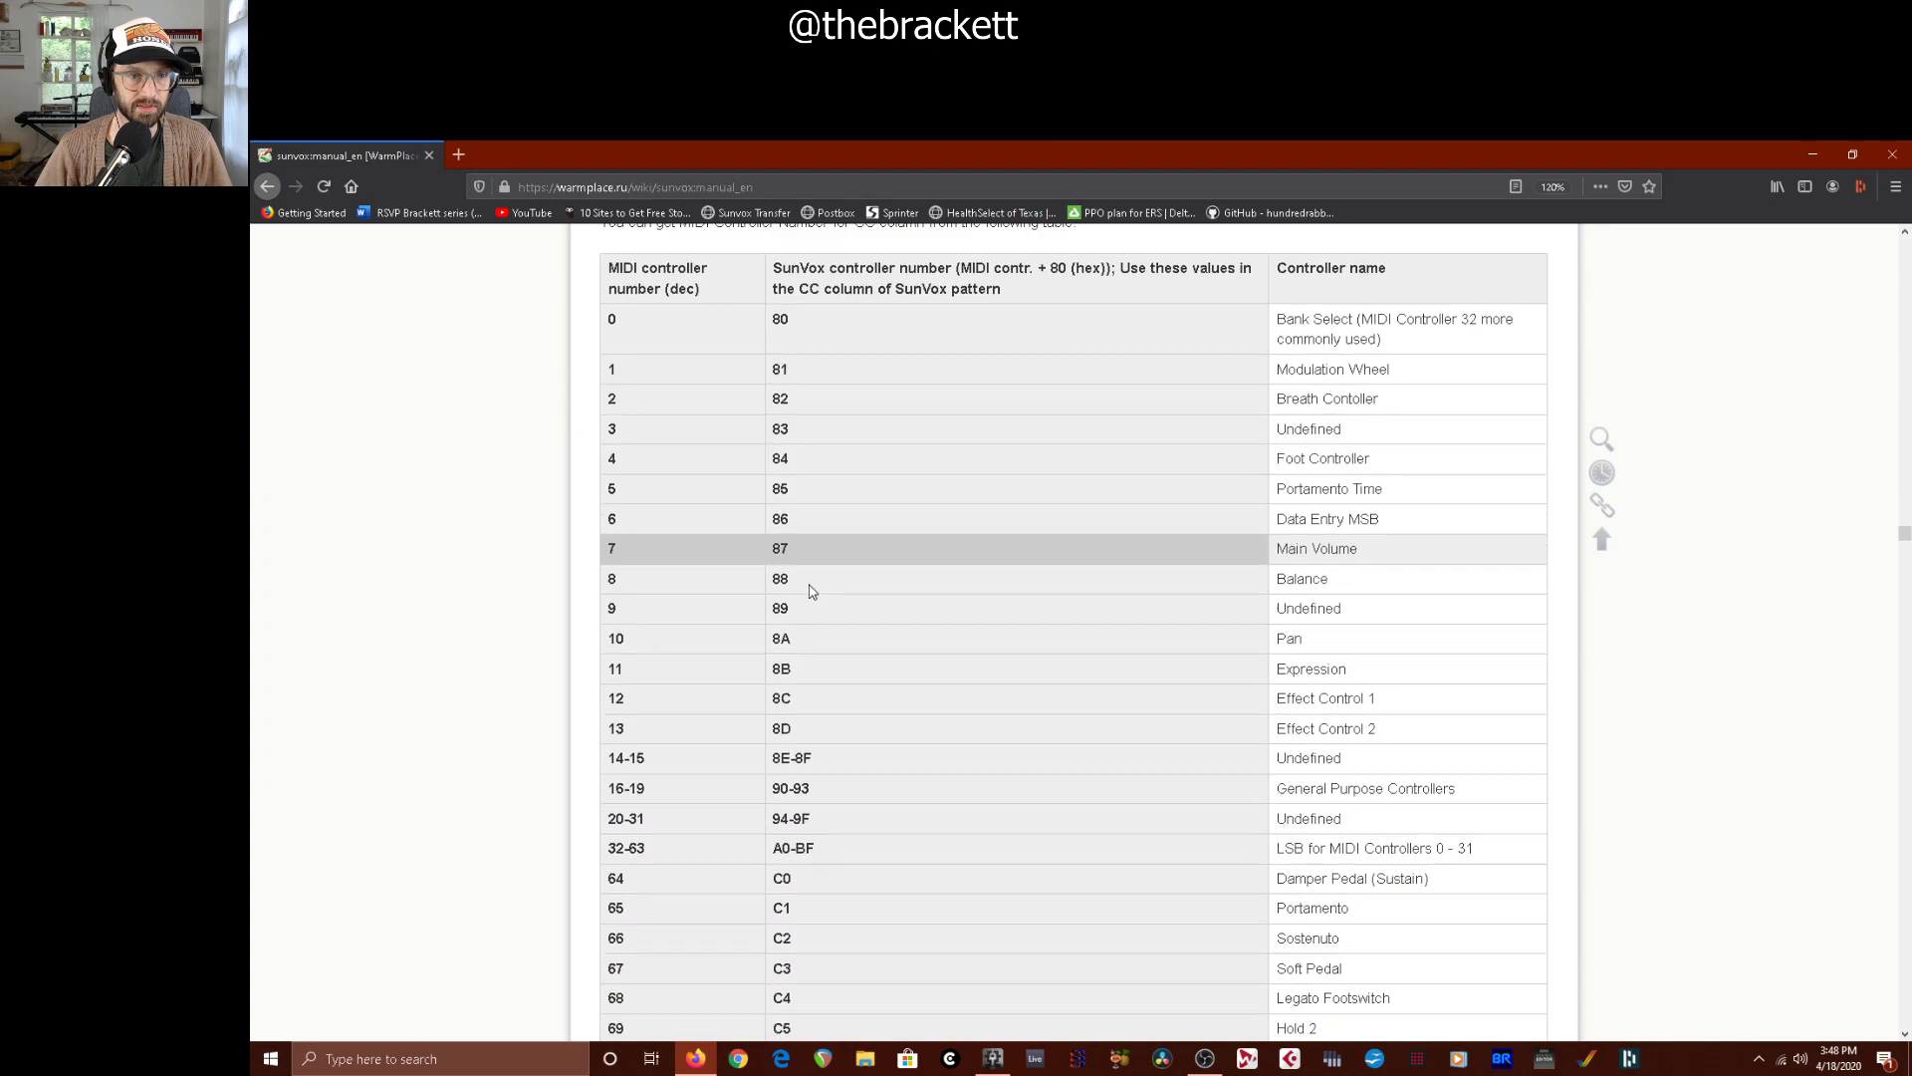
pyautogui.scroll(-1, 809, 679)
pyautogui.scroll(3, 812, 680)
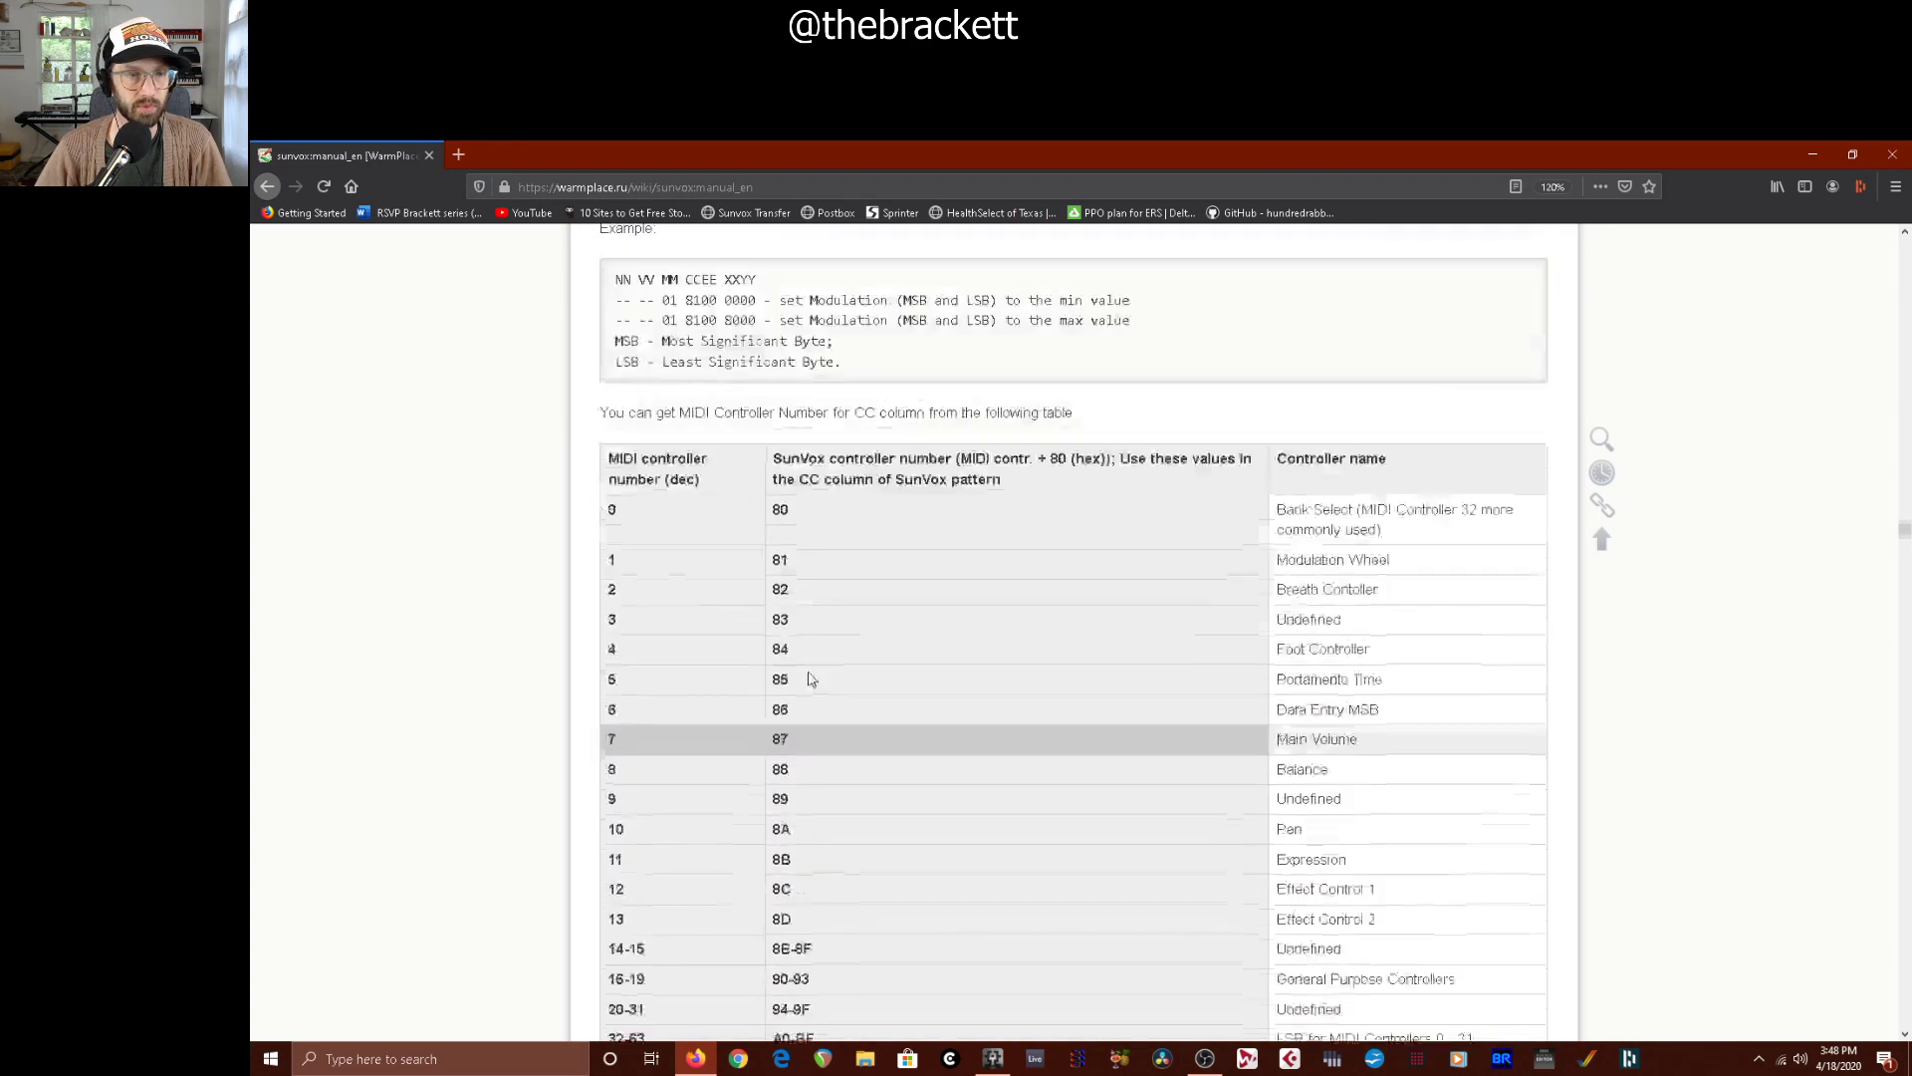
pyautogui.scroll(20, 809, 680)
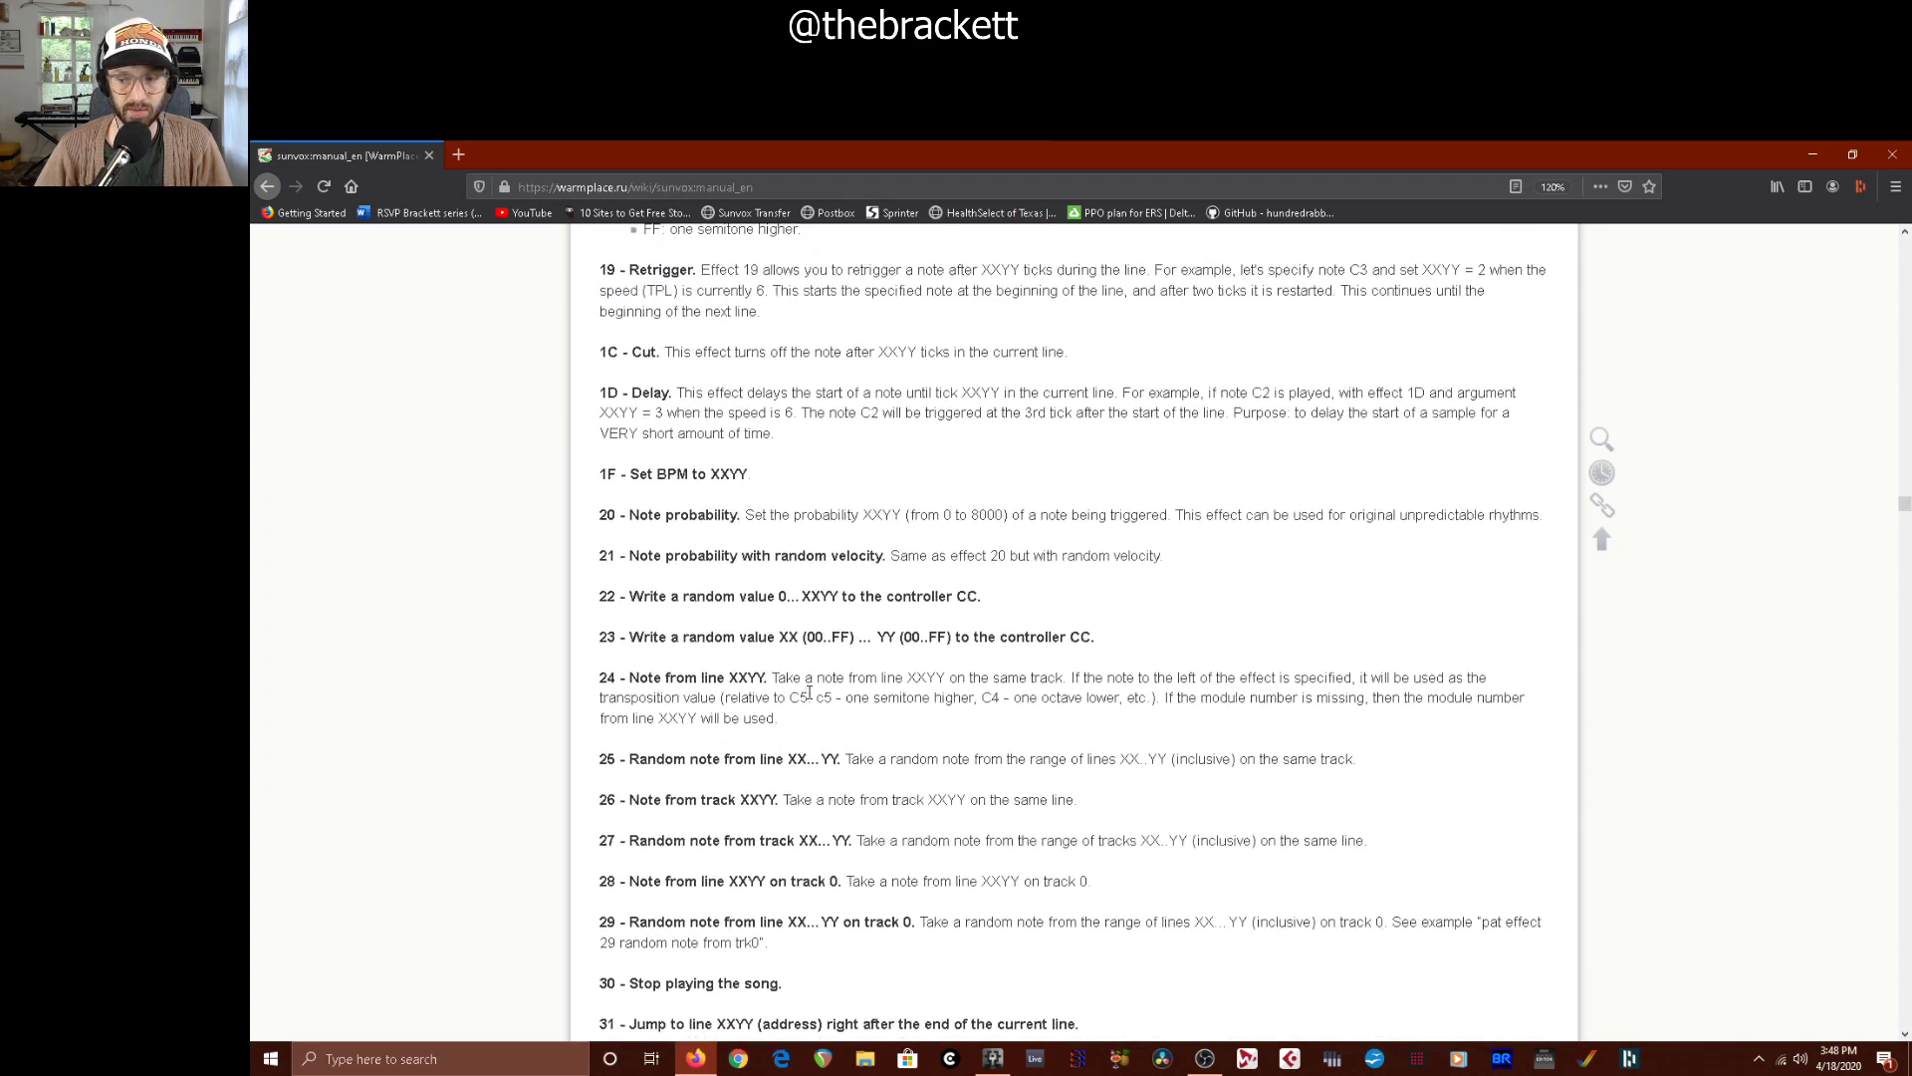
pyautogui.scroll(2, 809, 693)
pyautogui.scroll(-3, 737, 650)
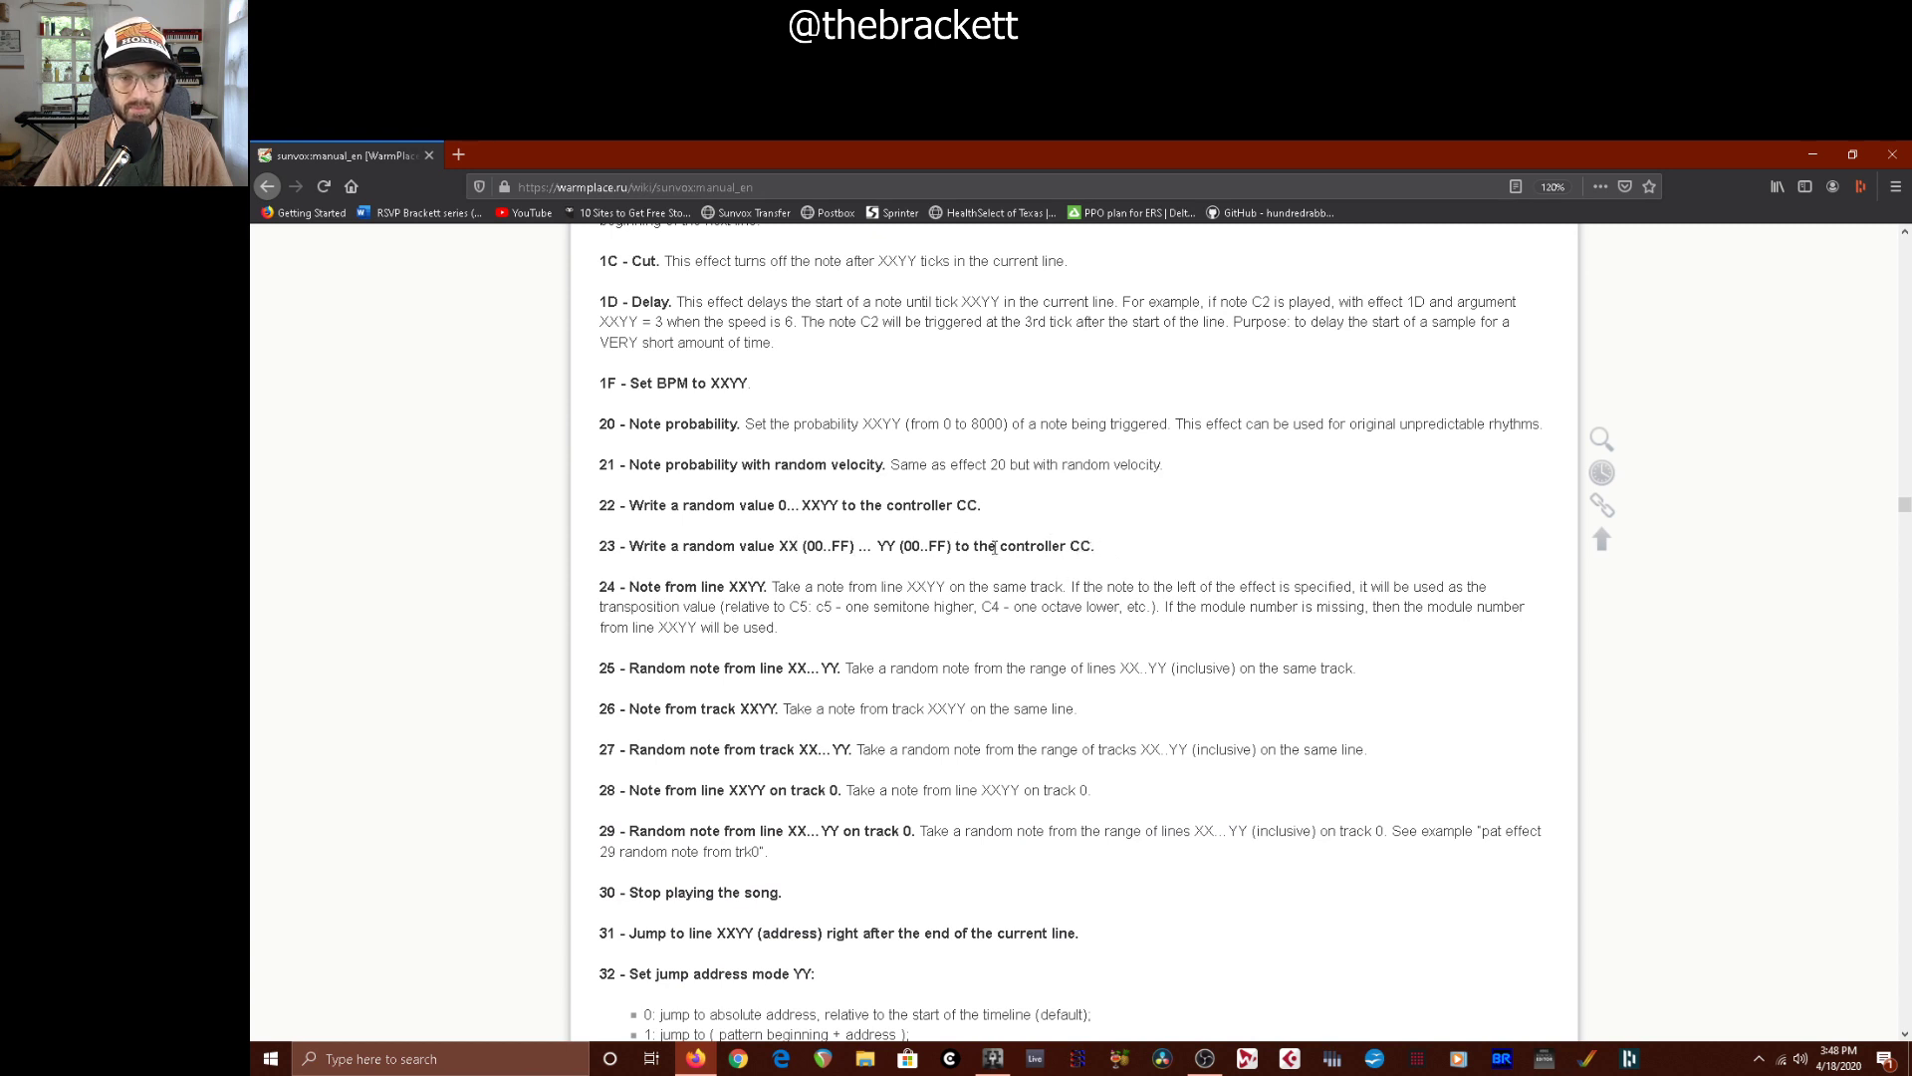
# - Switch to OBS and replace the computer-screen scene with the SunVox scene
pyautogui.hotkey('alt', 'Tab')
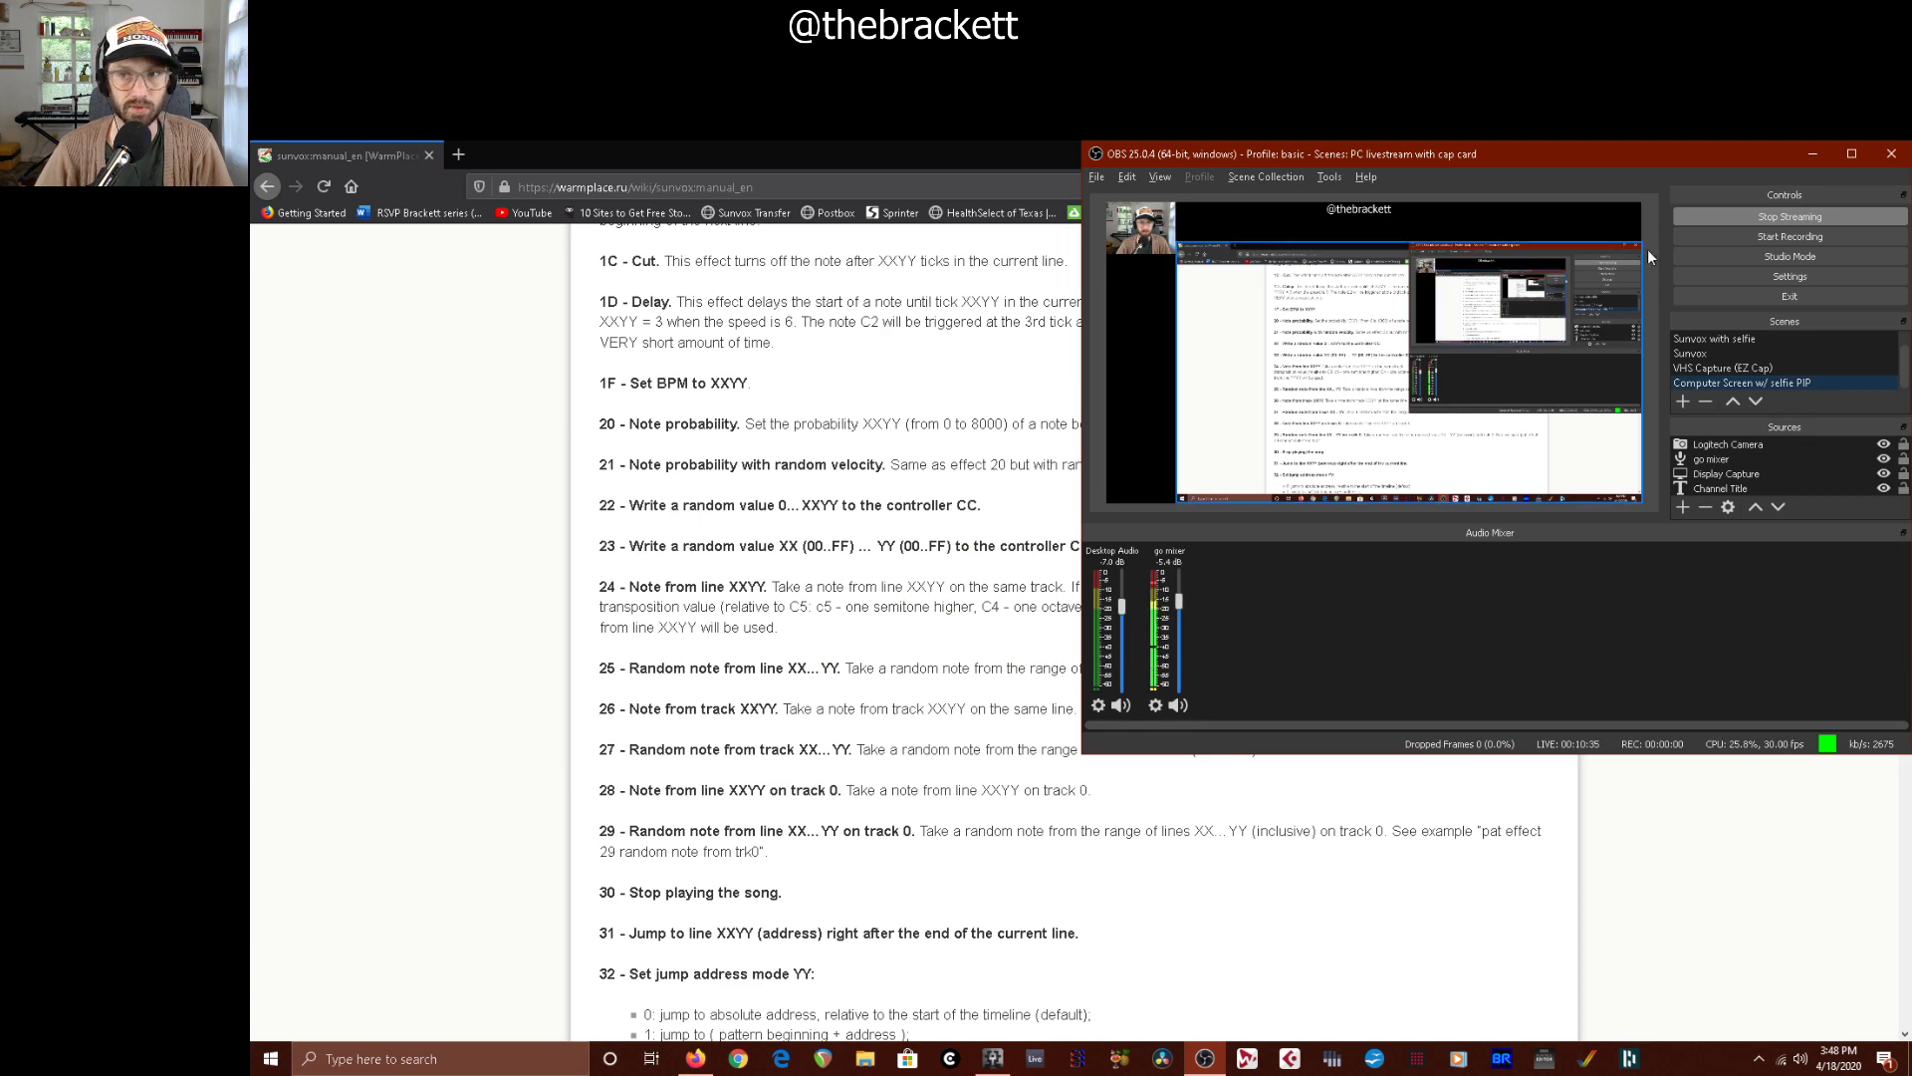
pyautogui.click(1022, 499)
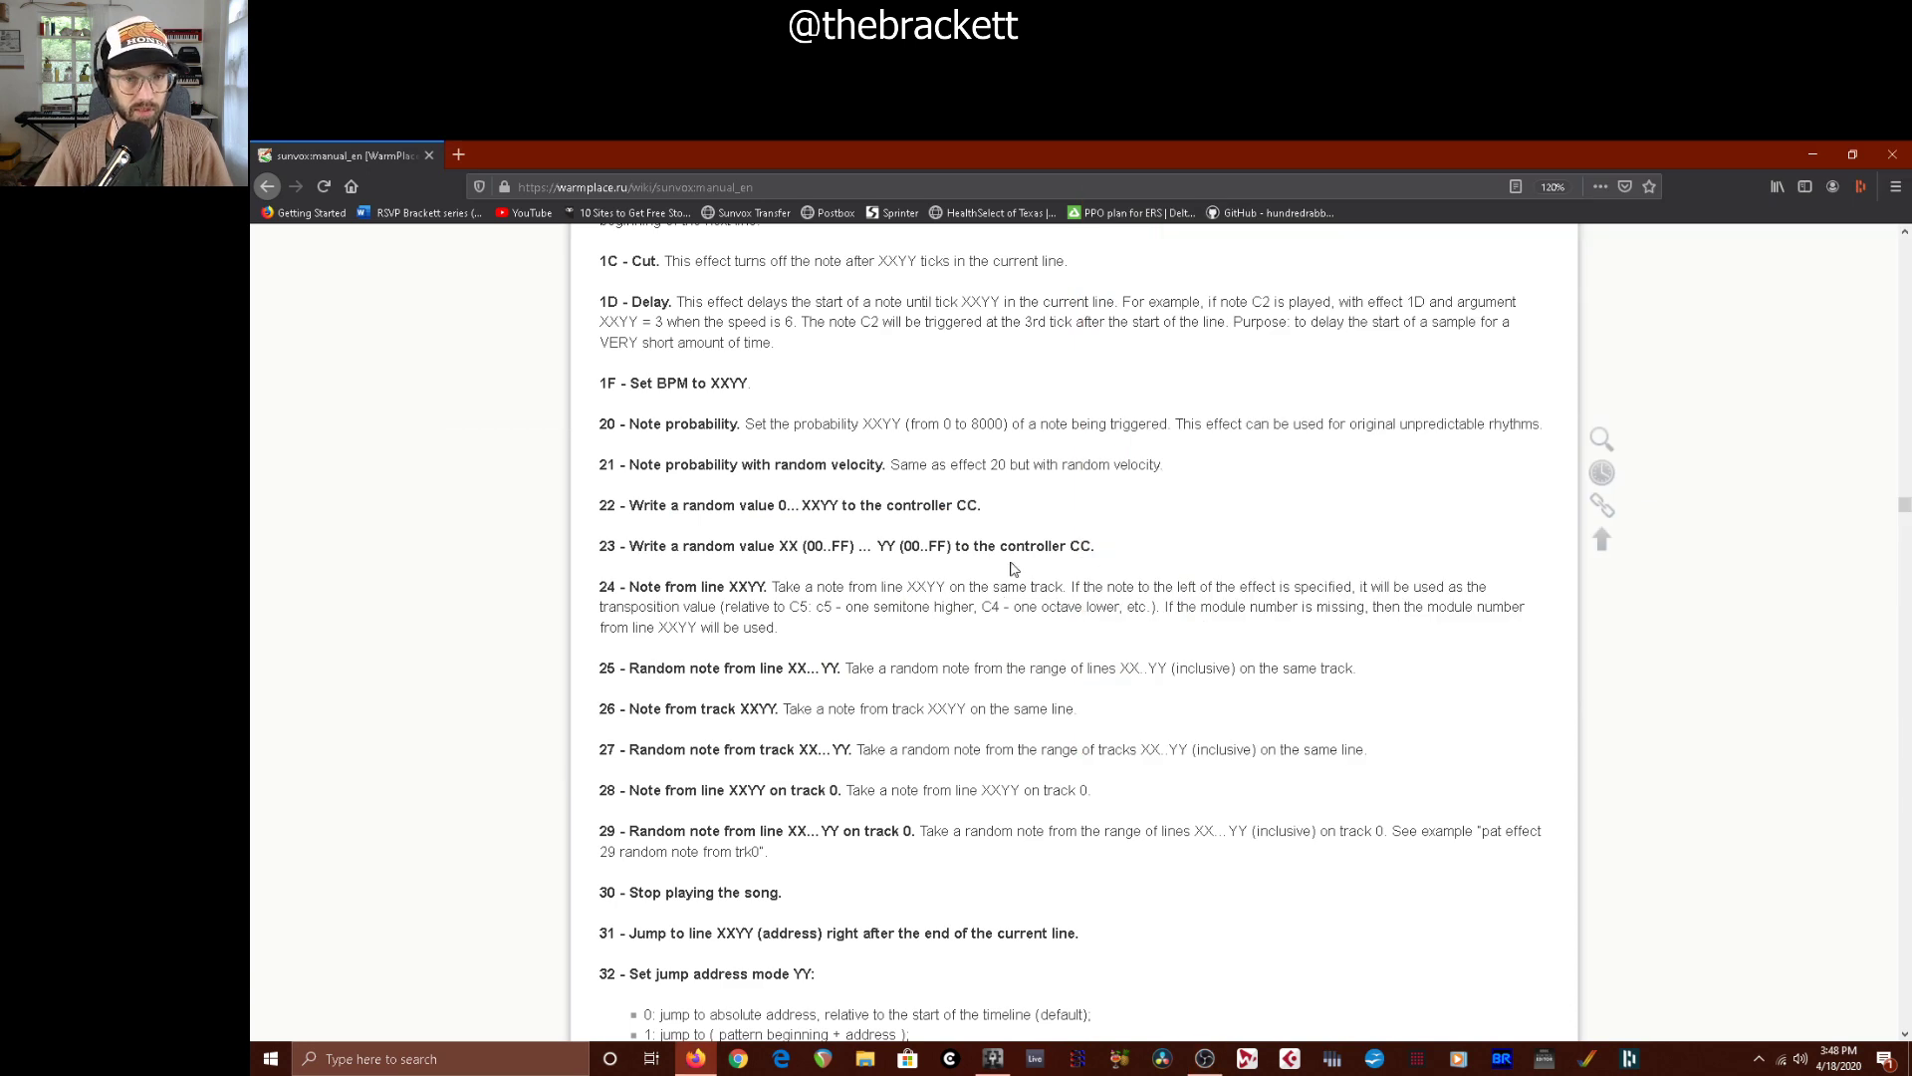
pyautogui.hotkey('alt', 'Tab')
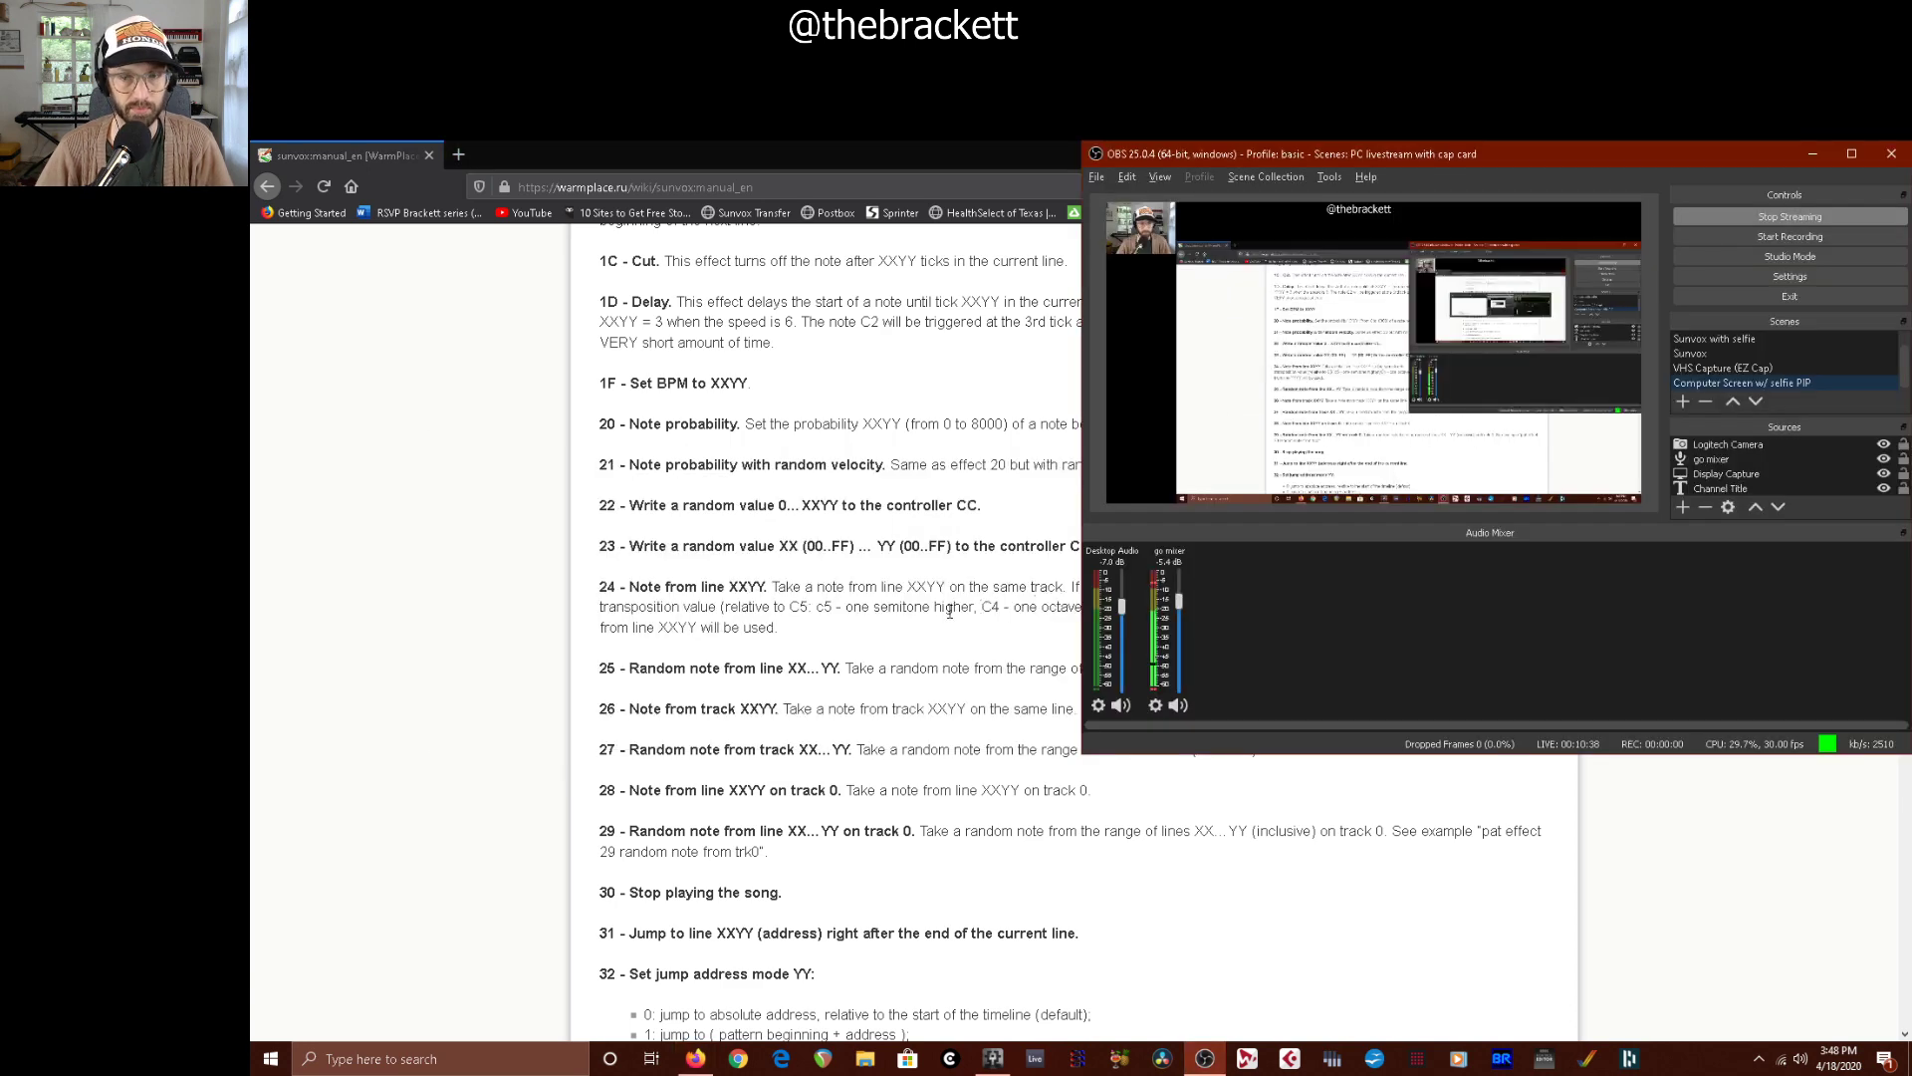
pyautogui.click(1739, 355)
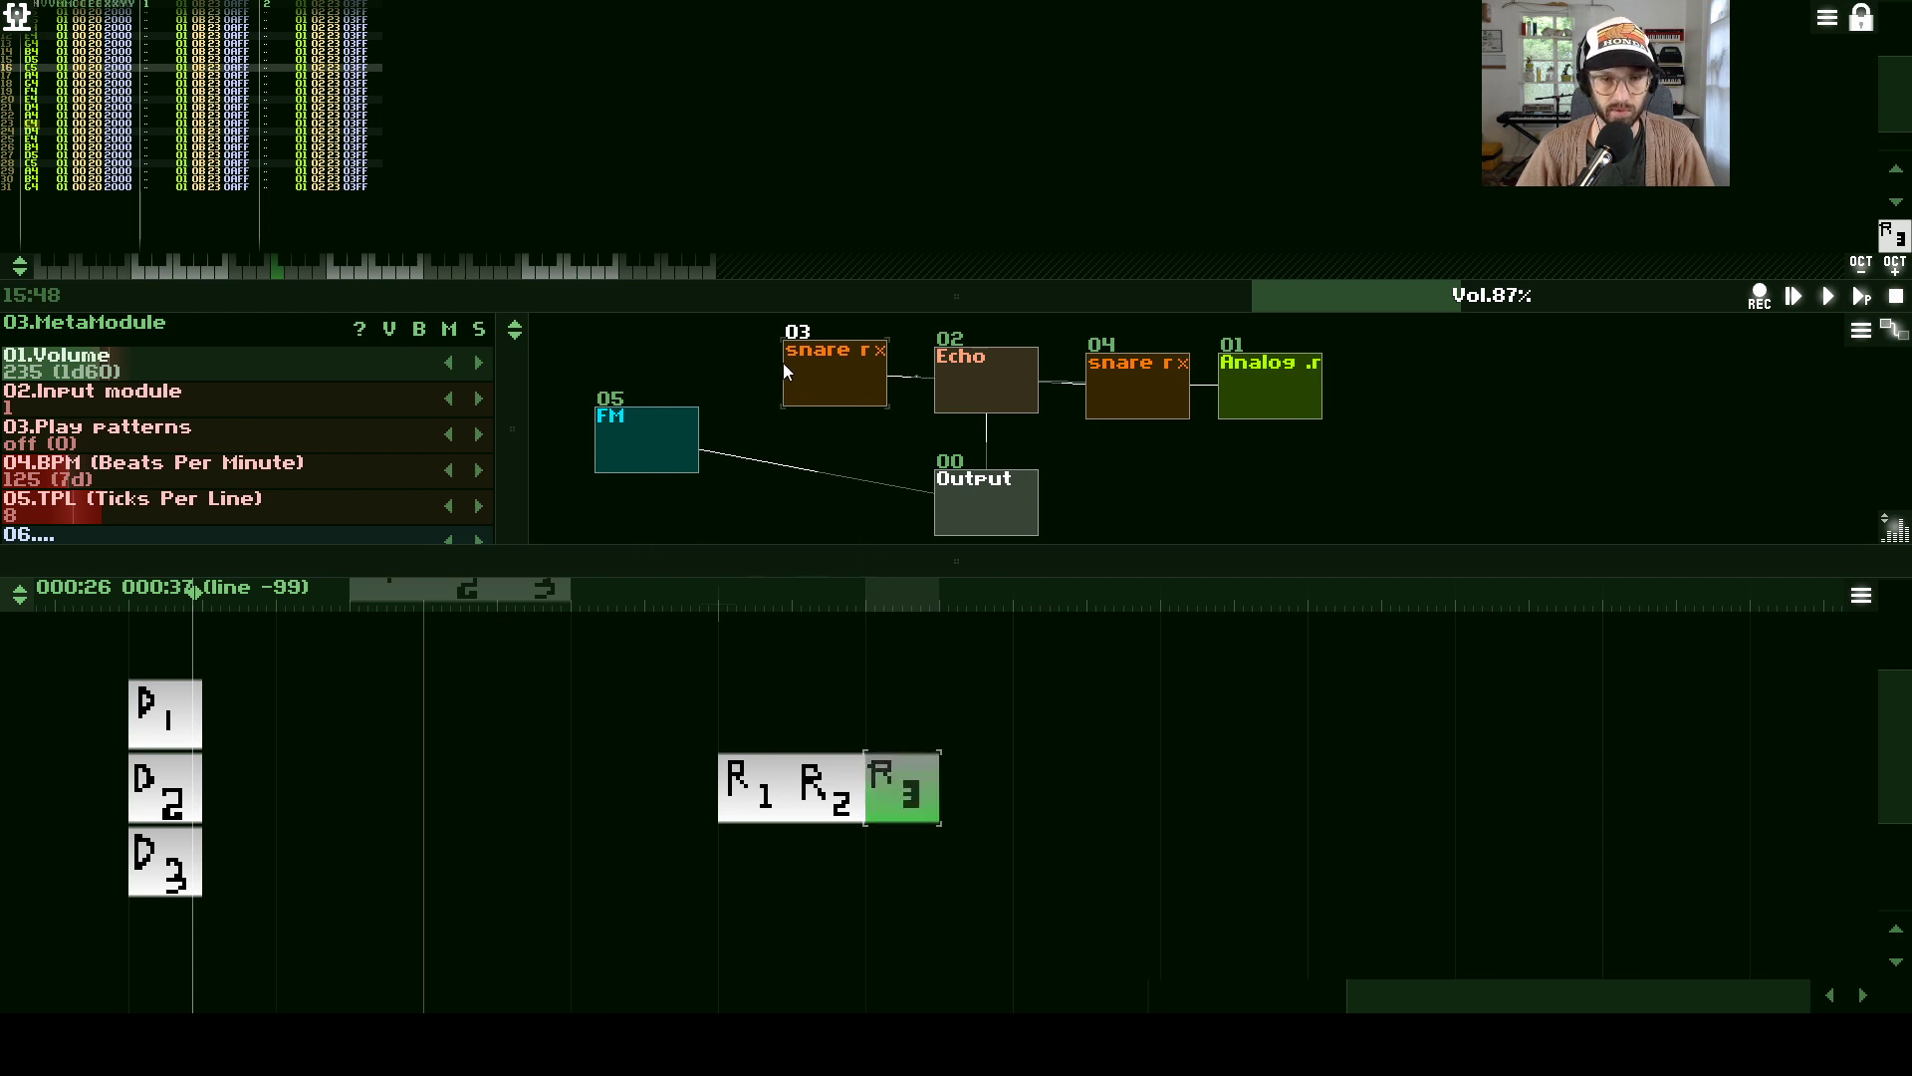
# - Resize the pattern editor, module and timeline areas so the editor and module view get more height
pyautogui.moveTo(695, 299); pyautogui.dragTo(694, 223)
pyautogui.moveTo(732, 560); pyautogui.dragTo(697, 717)
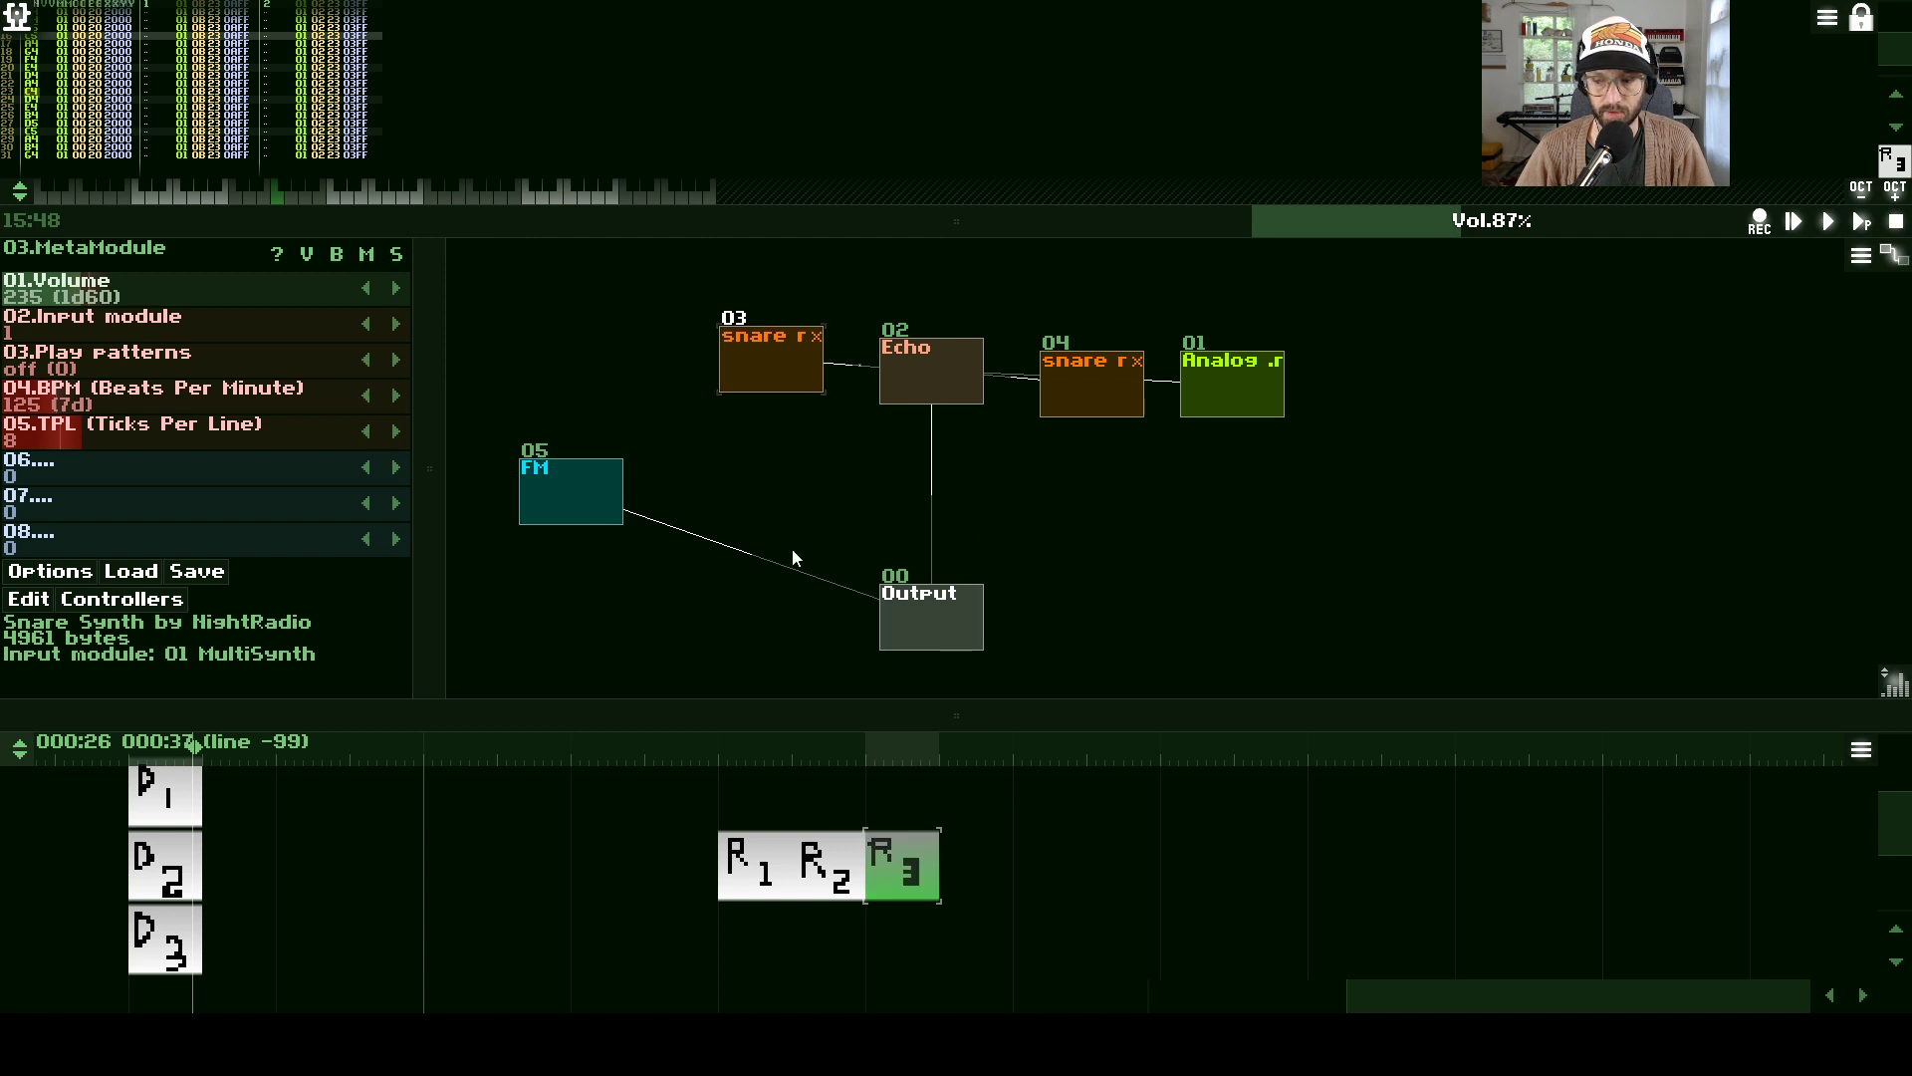
pyautogui.moveTo(415, 224); pyautogui.dragTo(410, 366)
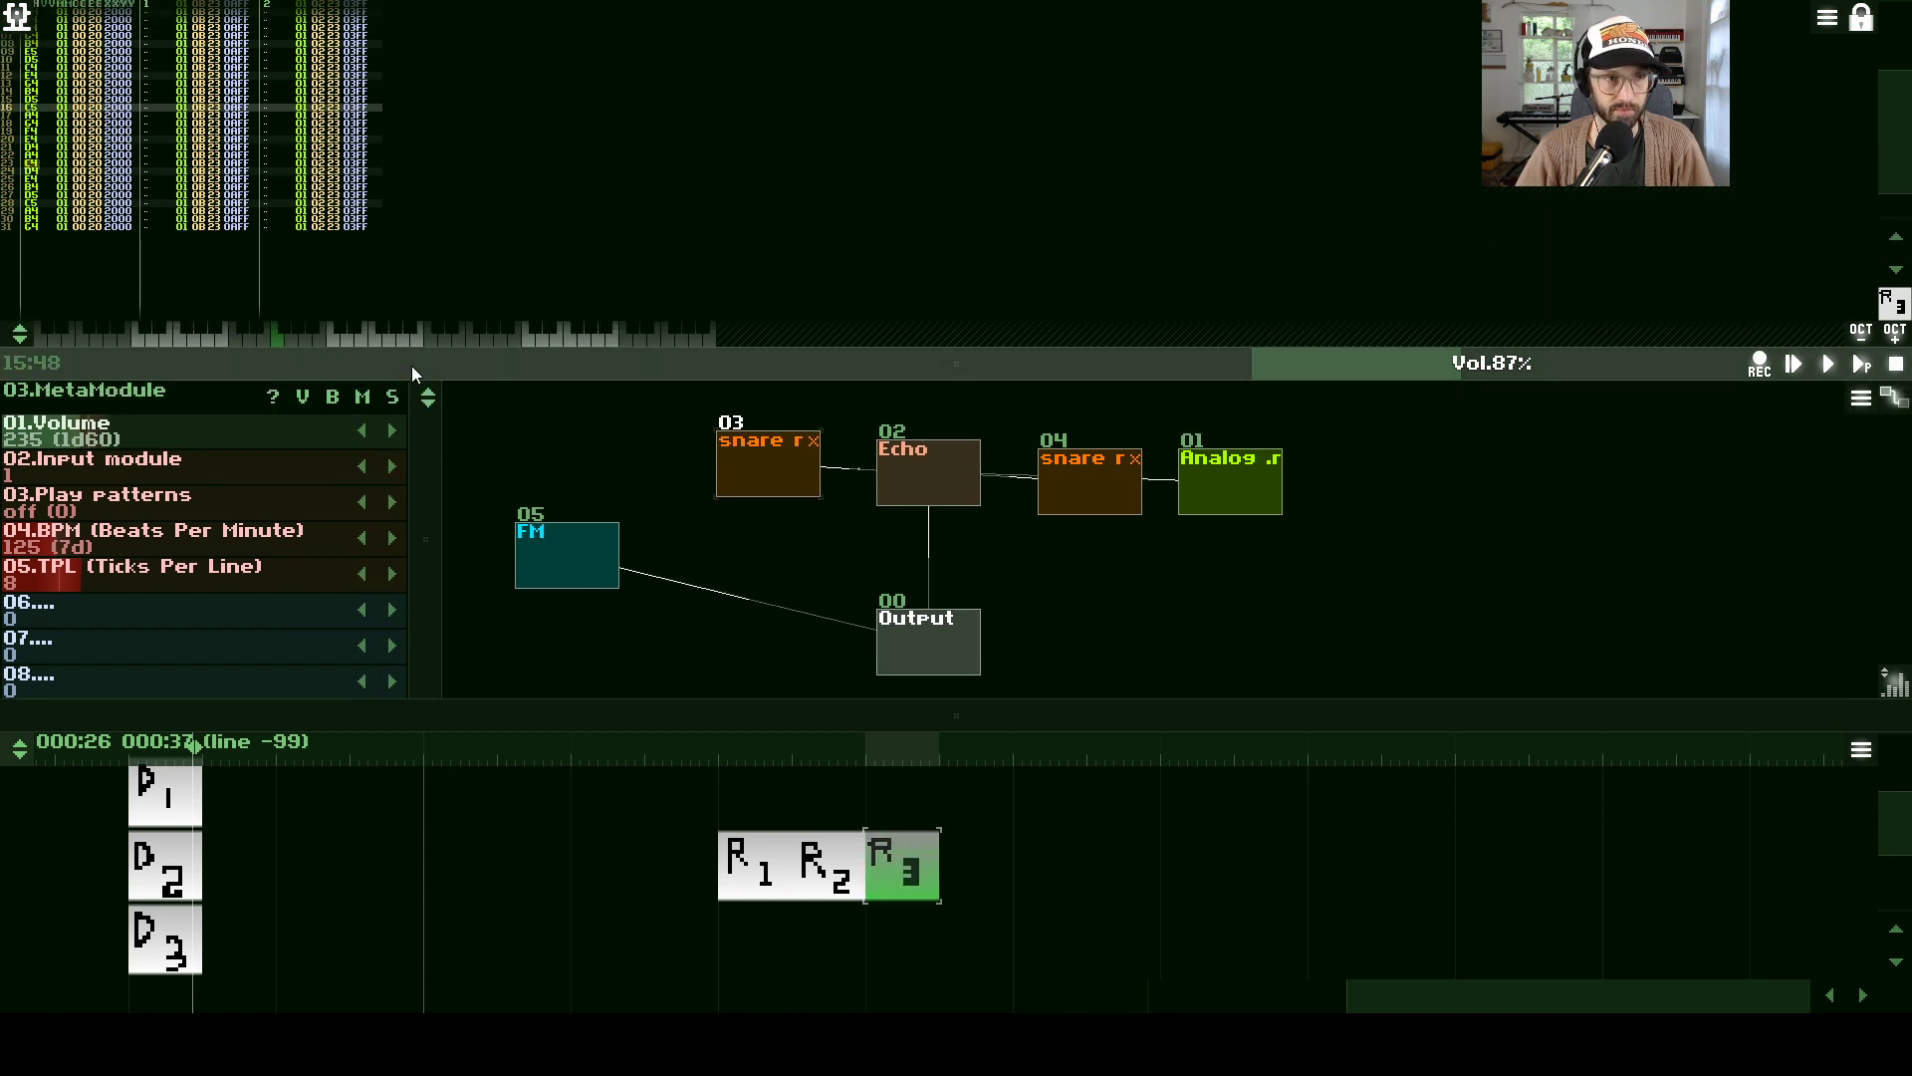
# - Create an empty pattern on the timeline after R3 and align it with the R1, R2, R3 row
pyautogui.doubleClick(1015, 832)
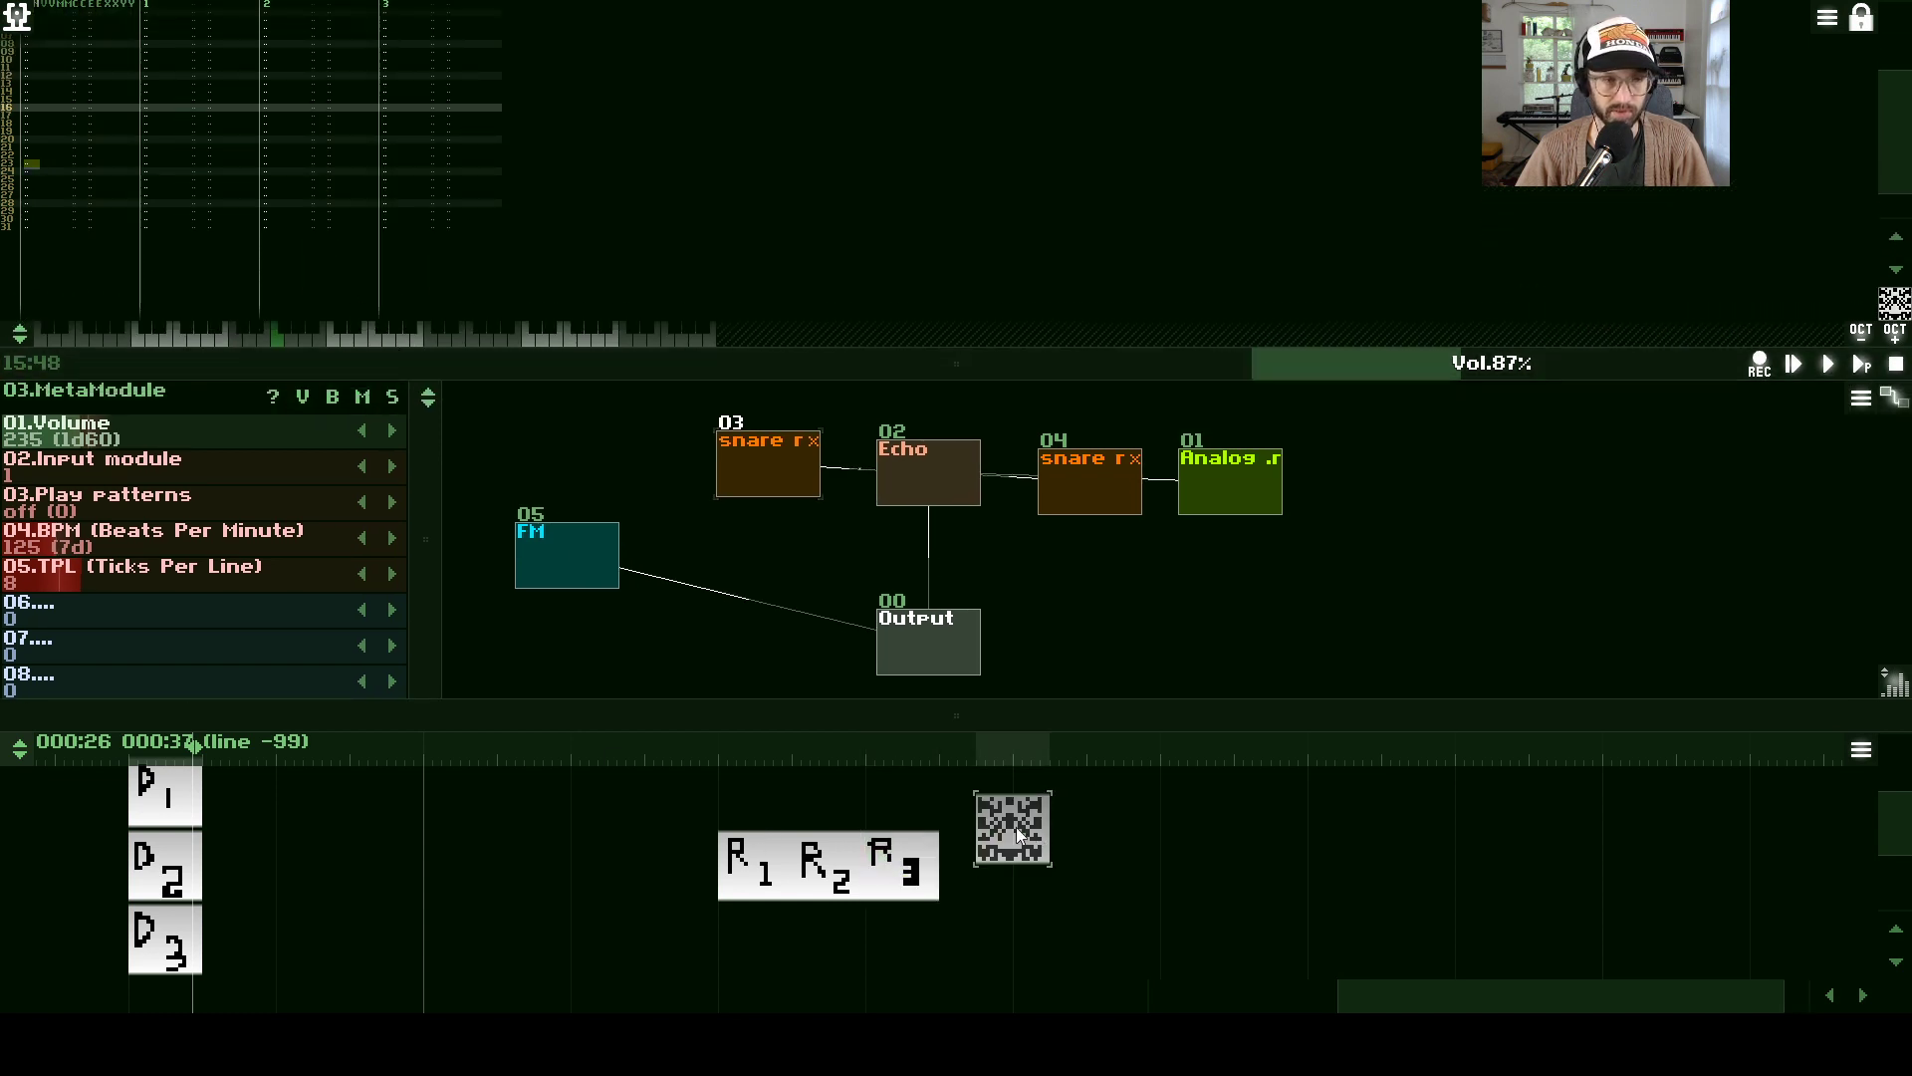
pyautogui.moveTo(1016, 835); pyautogui.dragTo(1054, 871)
pyautogui.scroll(3, 18, 123)
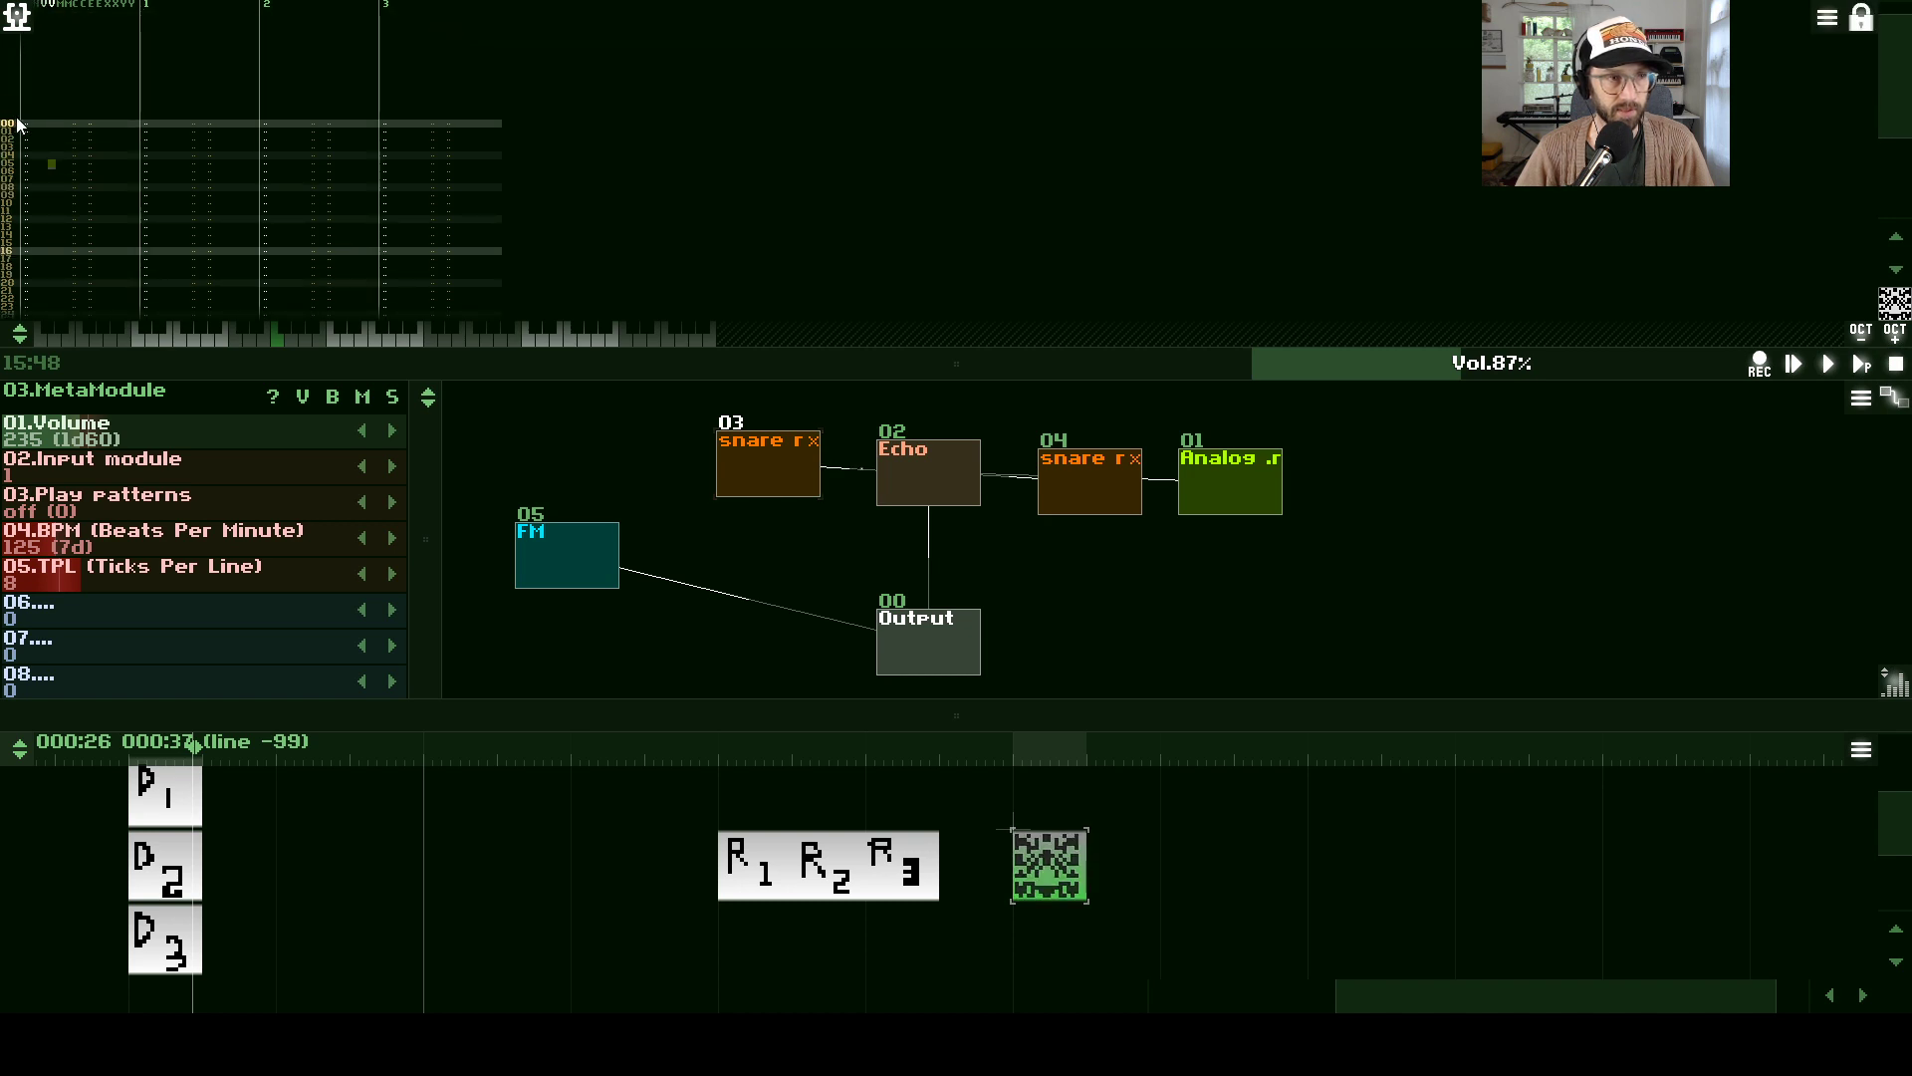
# - Enter four notes for snare module 03 on the first four lines of the new pattern's first track
pyautogui.click(27, 124)
pyautogui.press('space')
pyautogui.press('x')
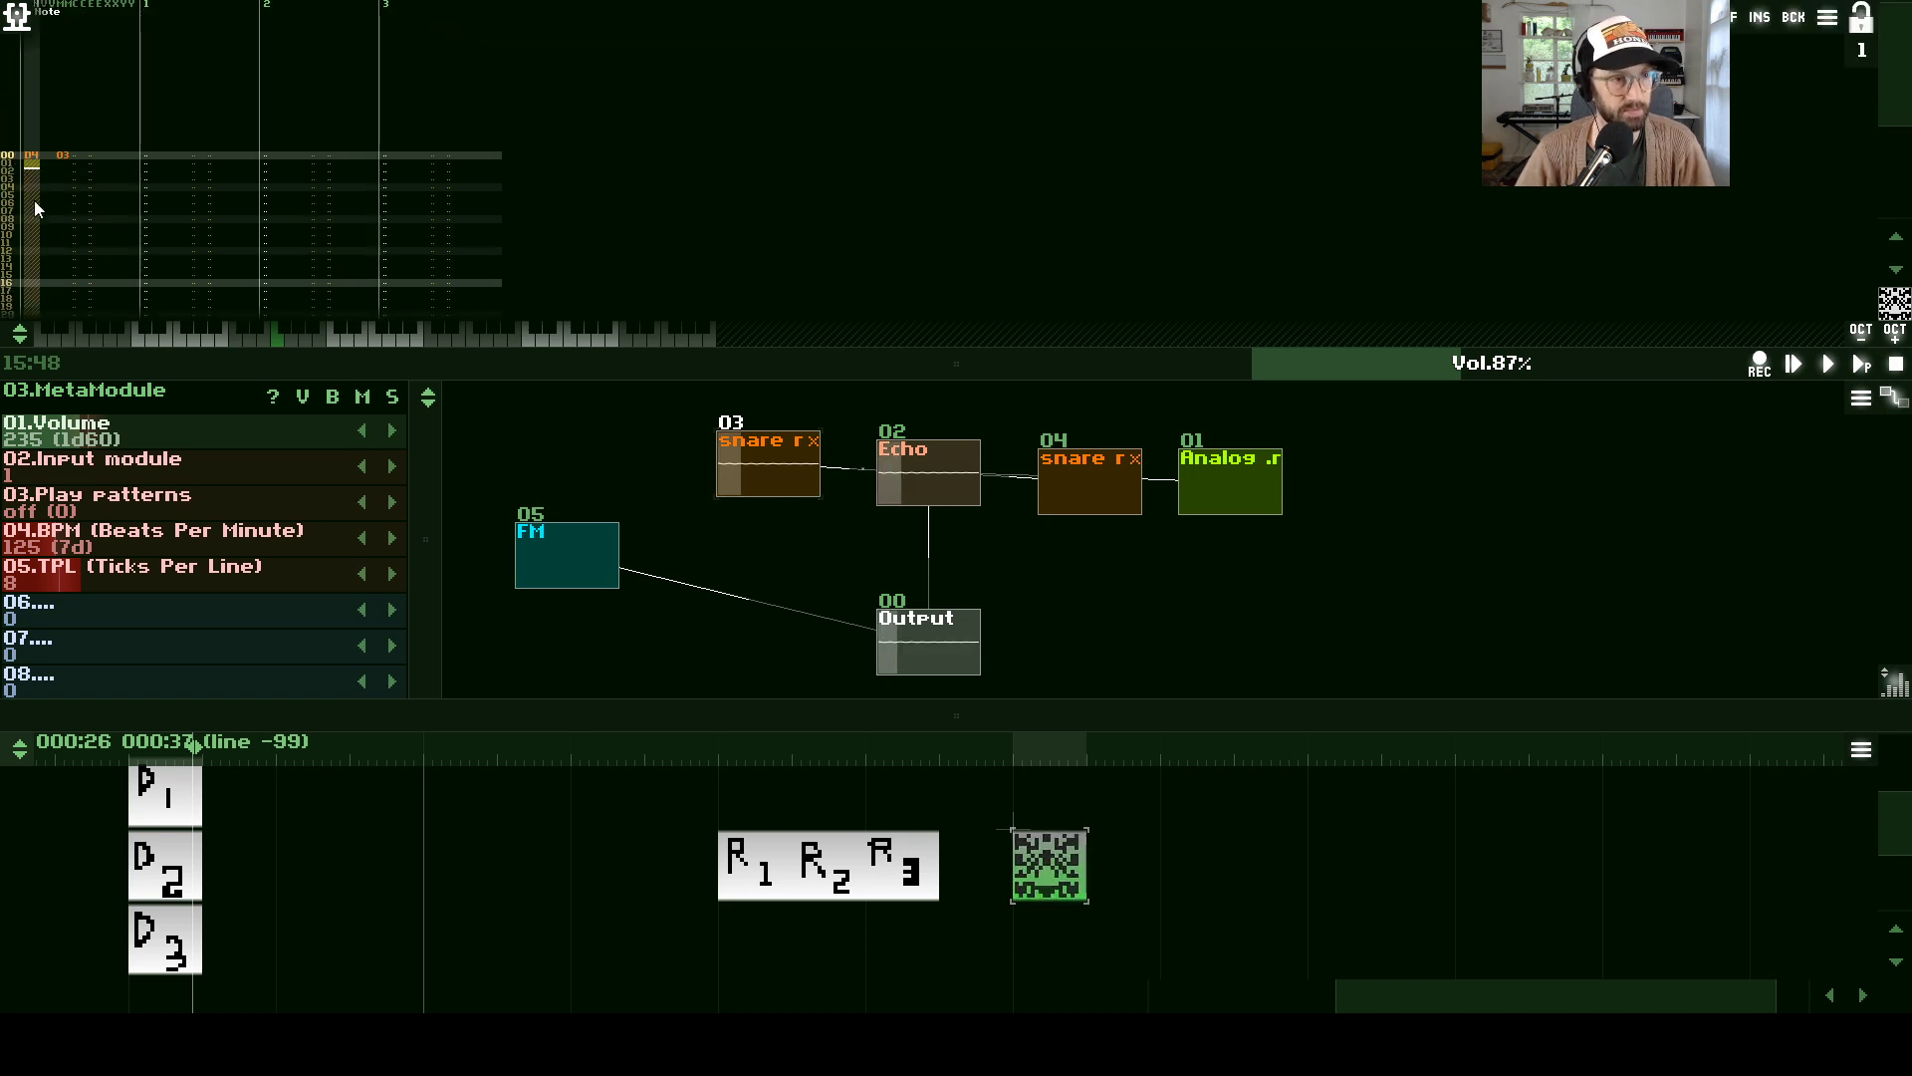
pyautogui.press('c')
pyautogui.press('b')
pyautogui.press('x')
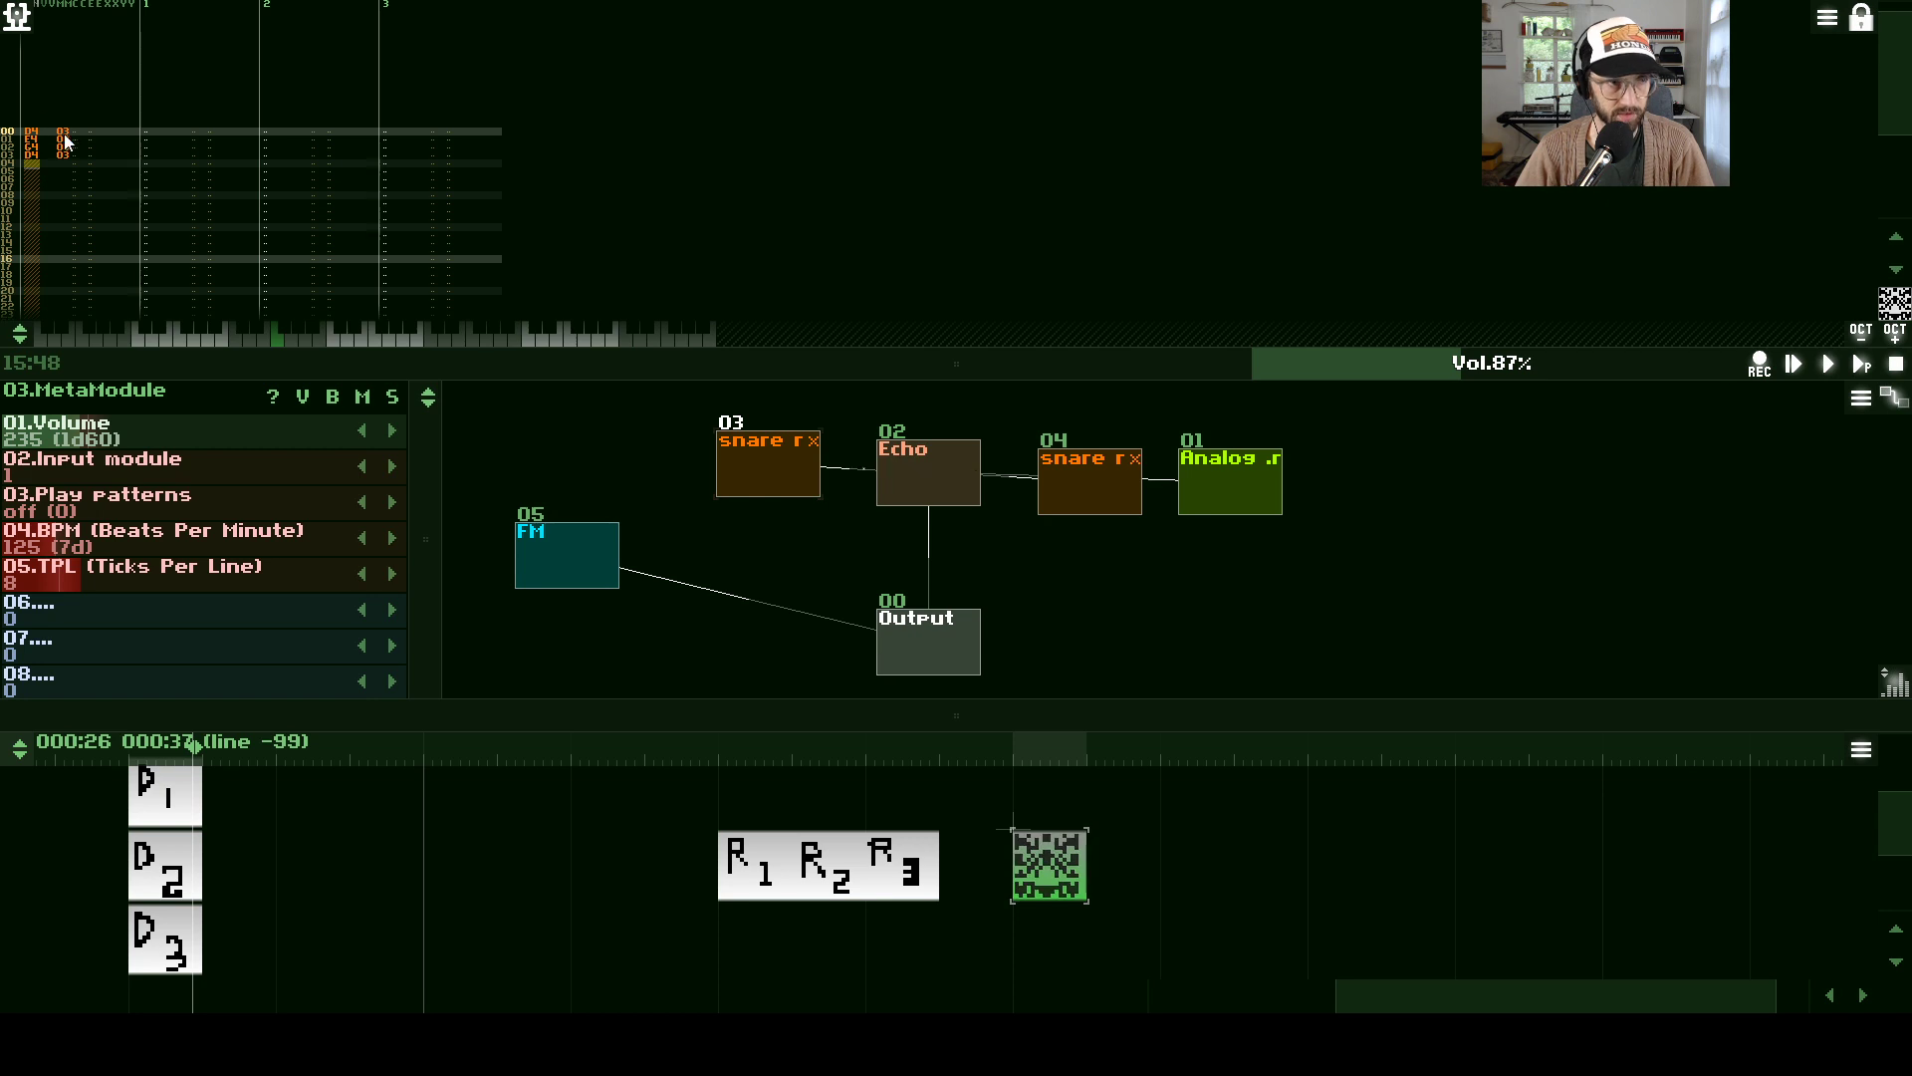
# - Set the module number of the four notes to 02, the Echo module, and play the pattern
pyautogui.click(66, 133)
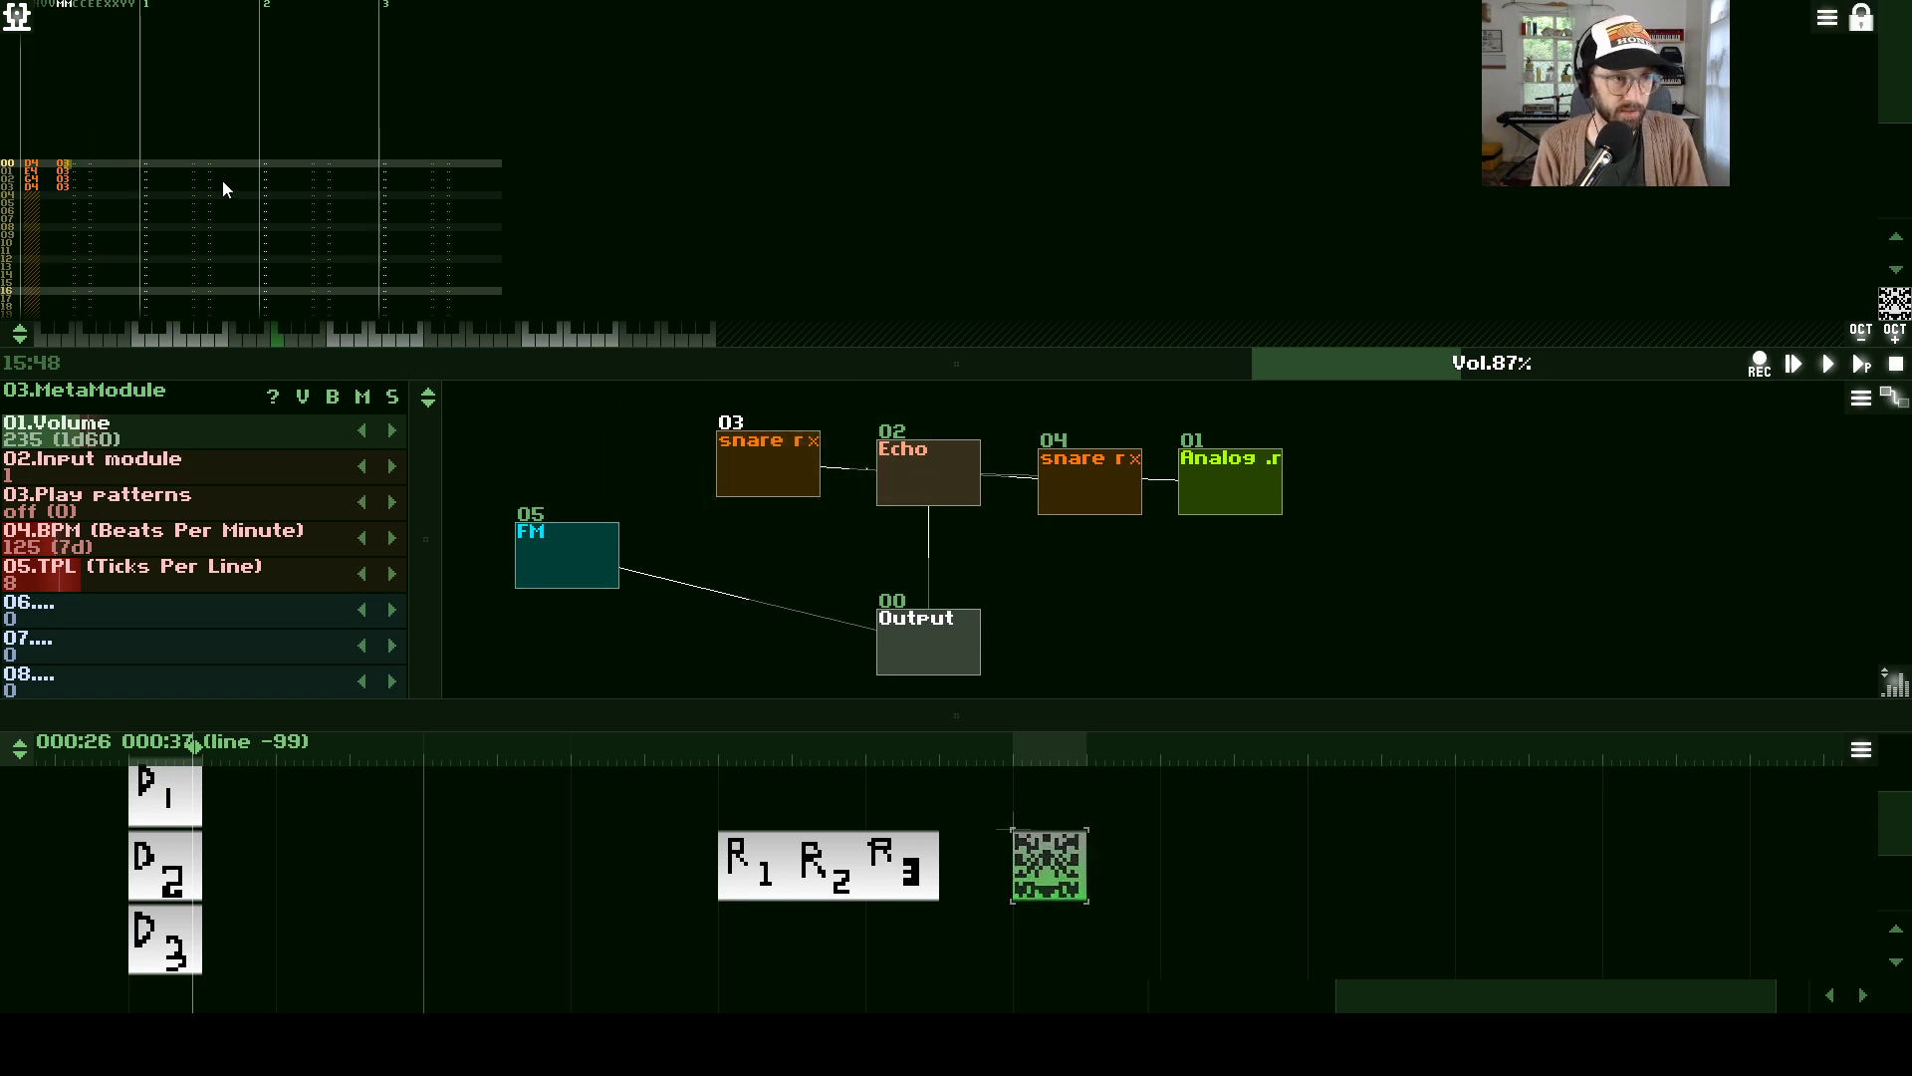
pyautogui.press('Right')
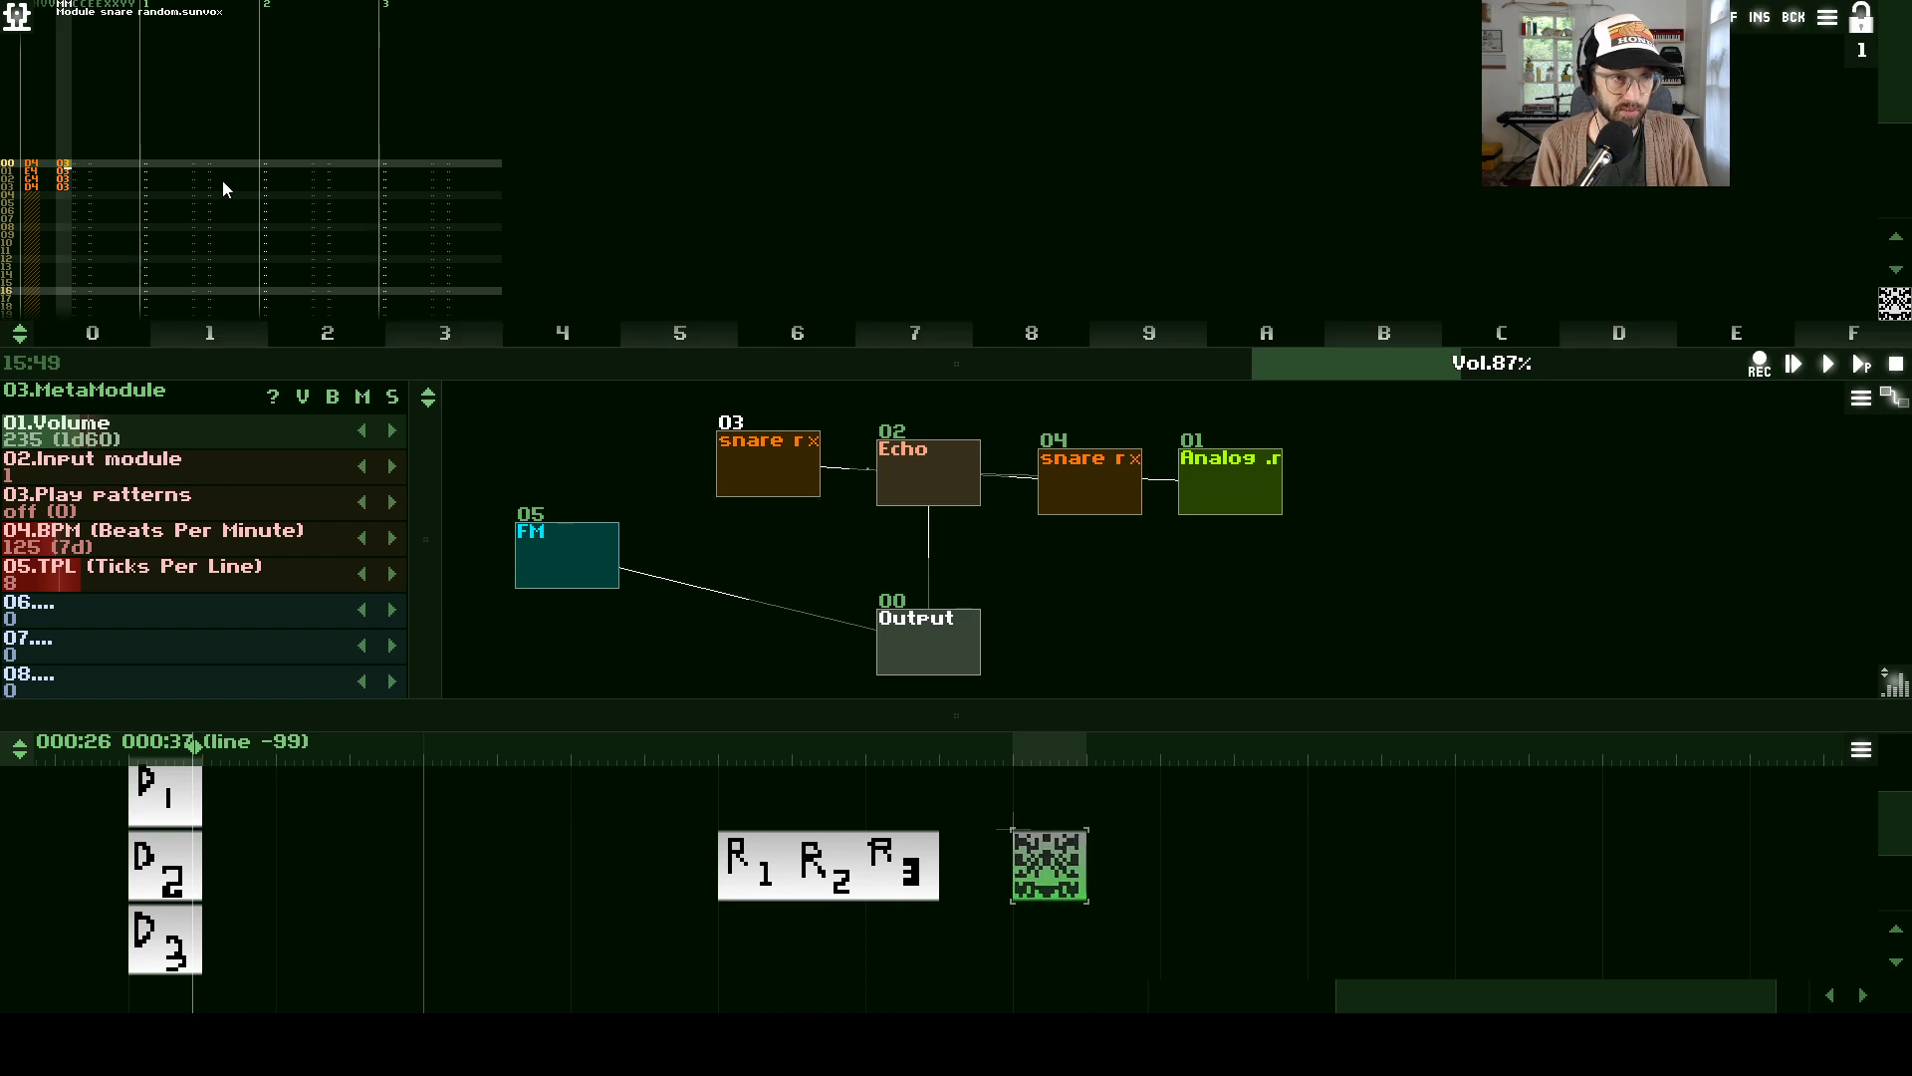
pyautogui.press('2')
pyautogui.press('2')
pyautogui.press('2')
pyautogui.press('2')
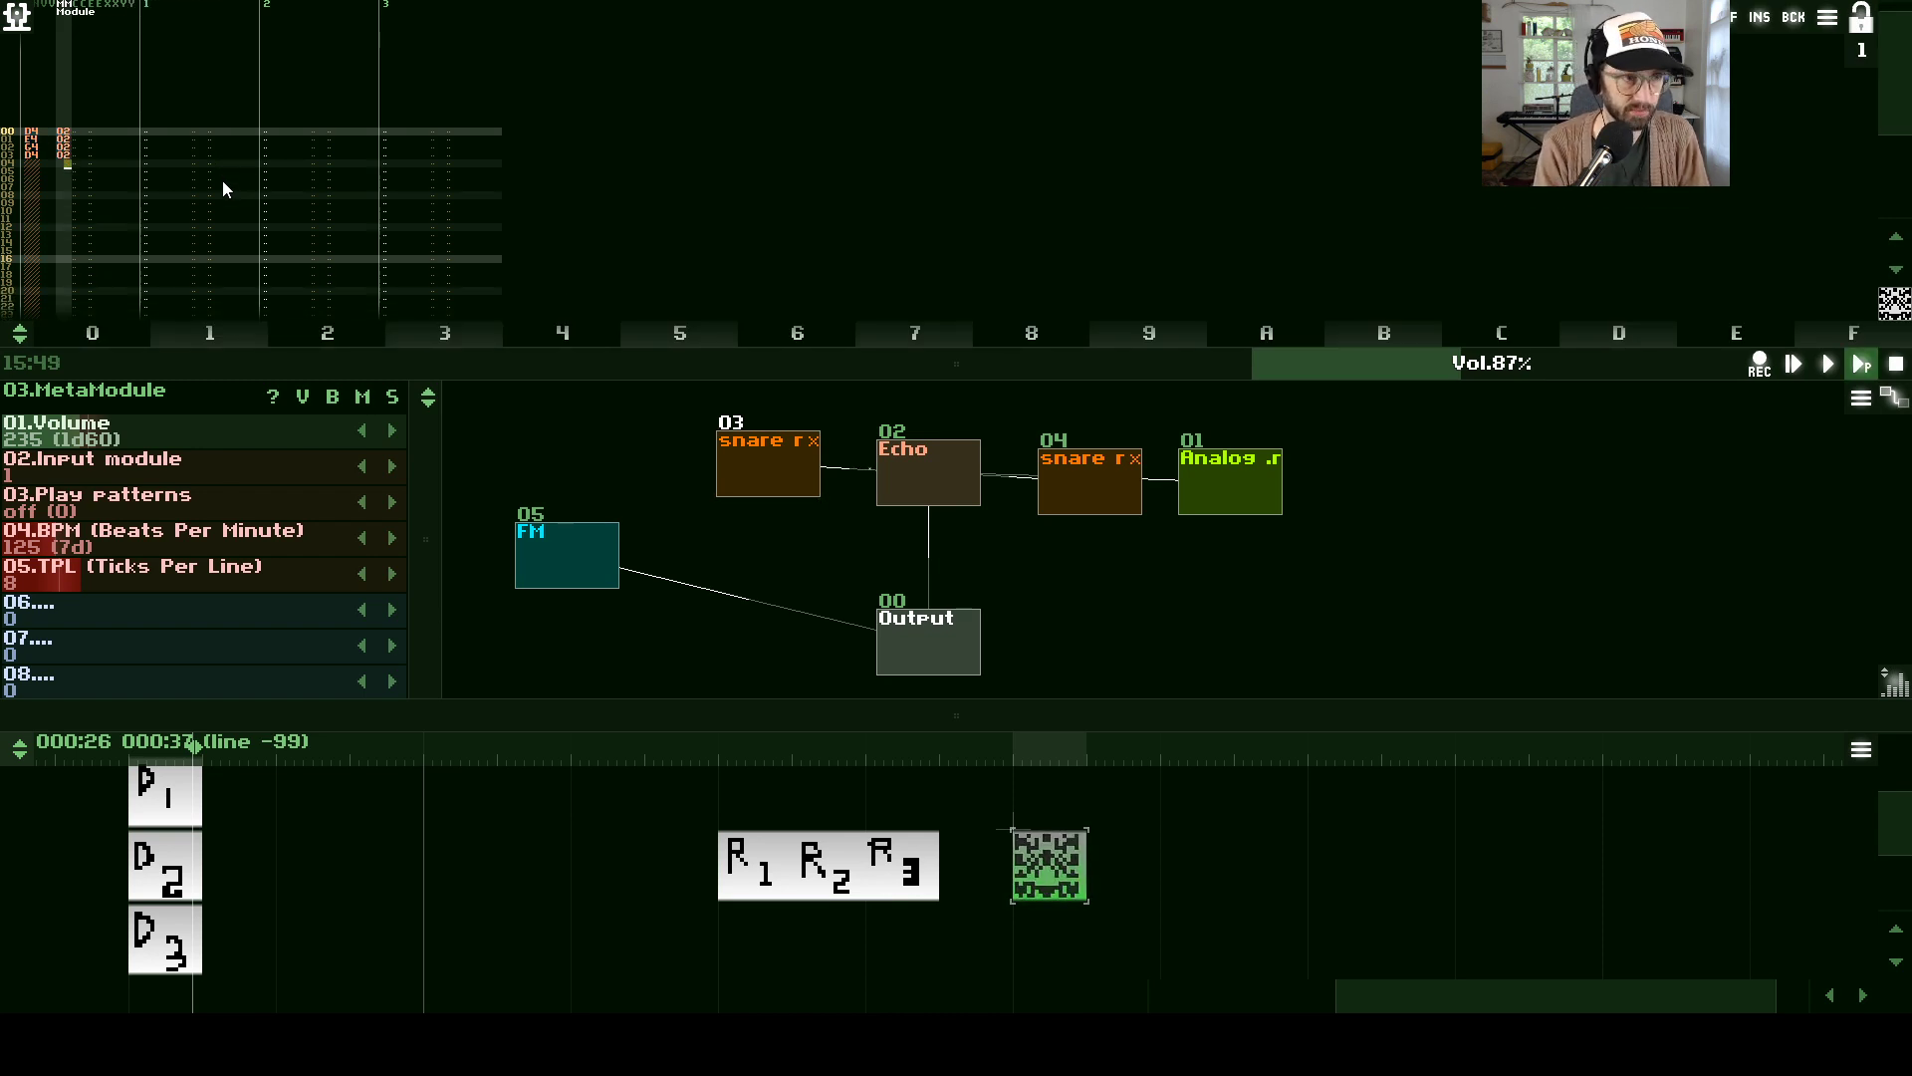
pyautogui.press('space')
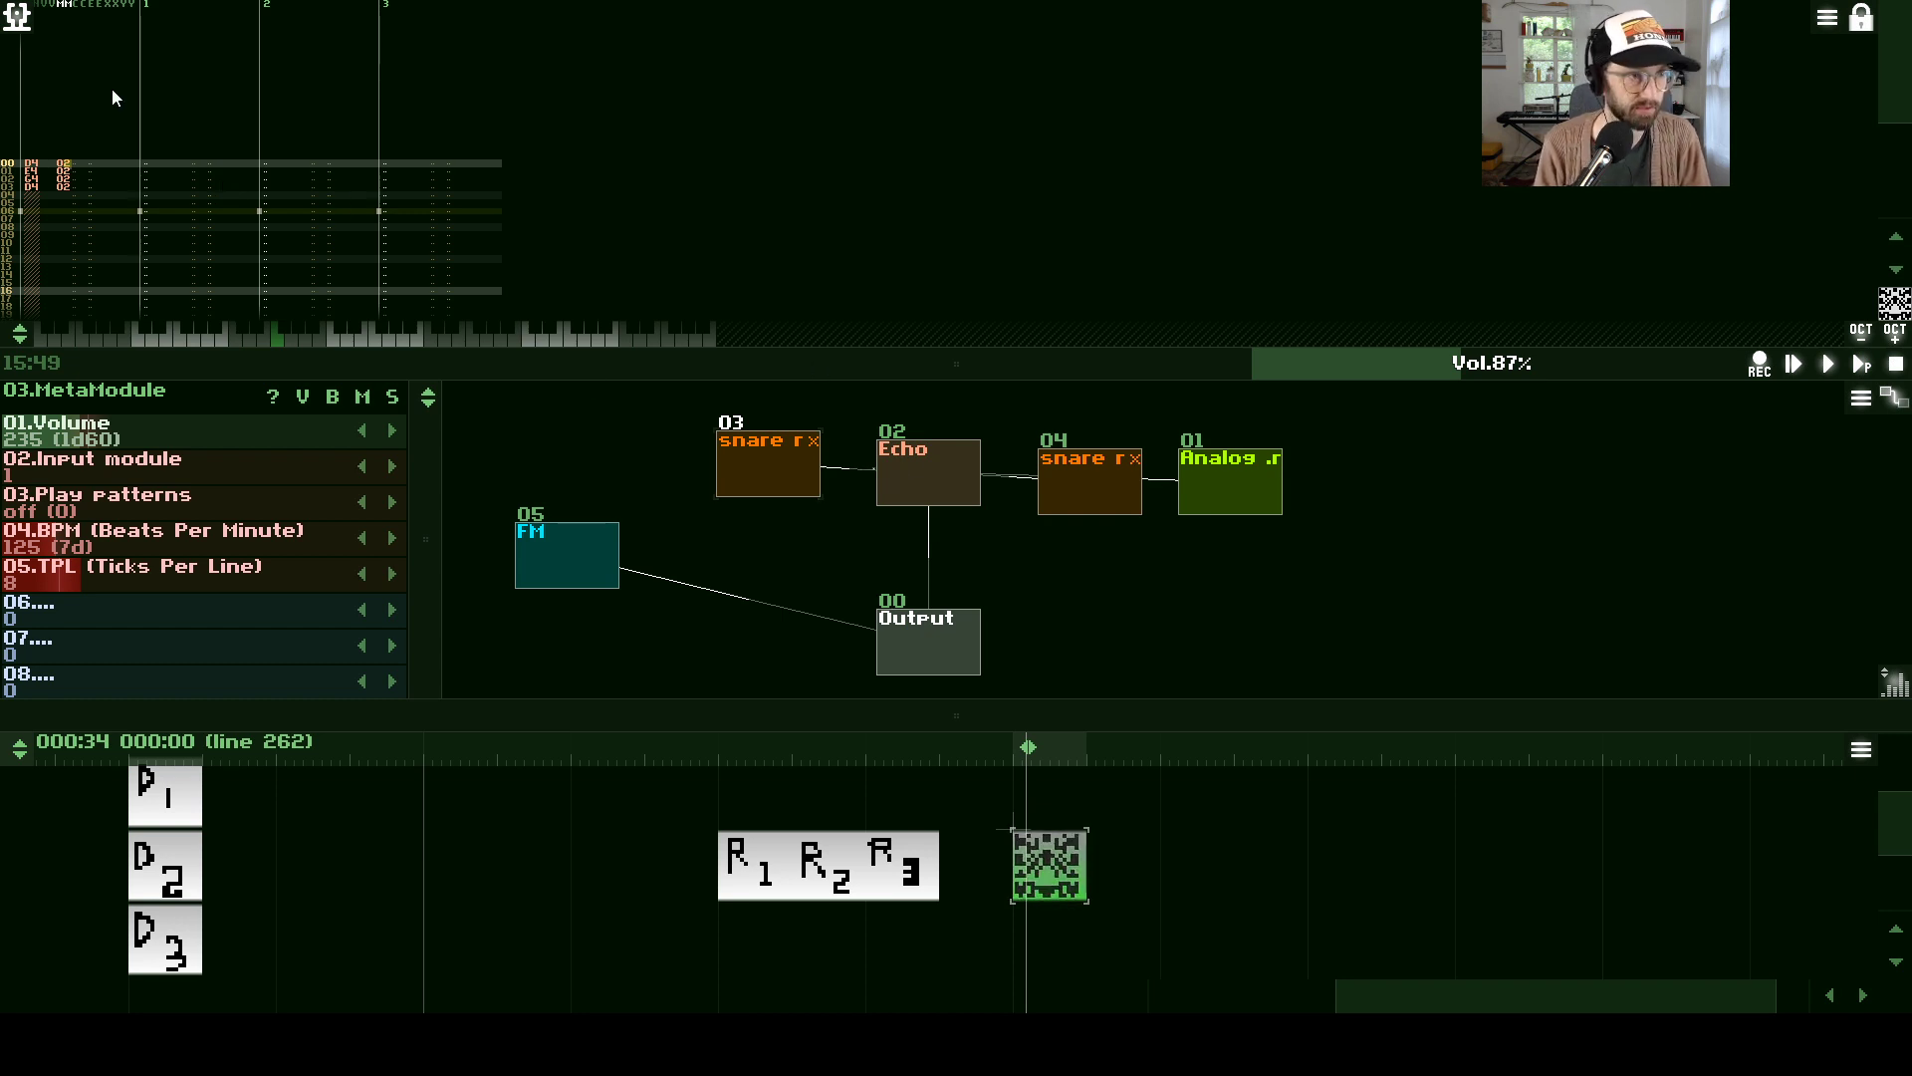
# - Set the module number of the four notes to 01, the Analog generator, and play the pattern
pyautogui.press('1')
pyautogui.press('1')
pyautogui.press('1')
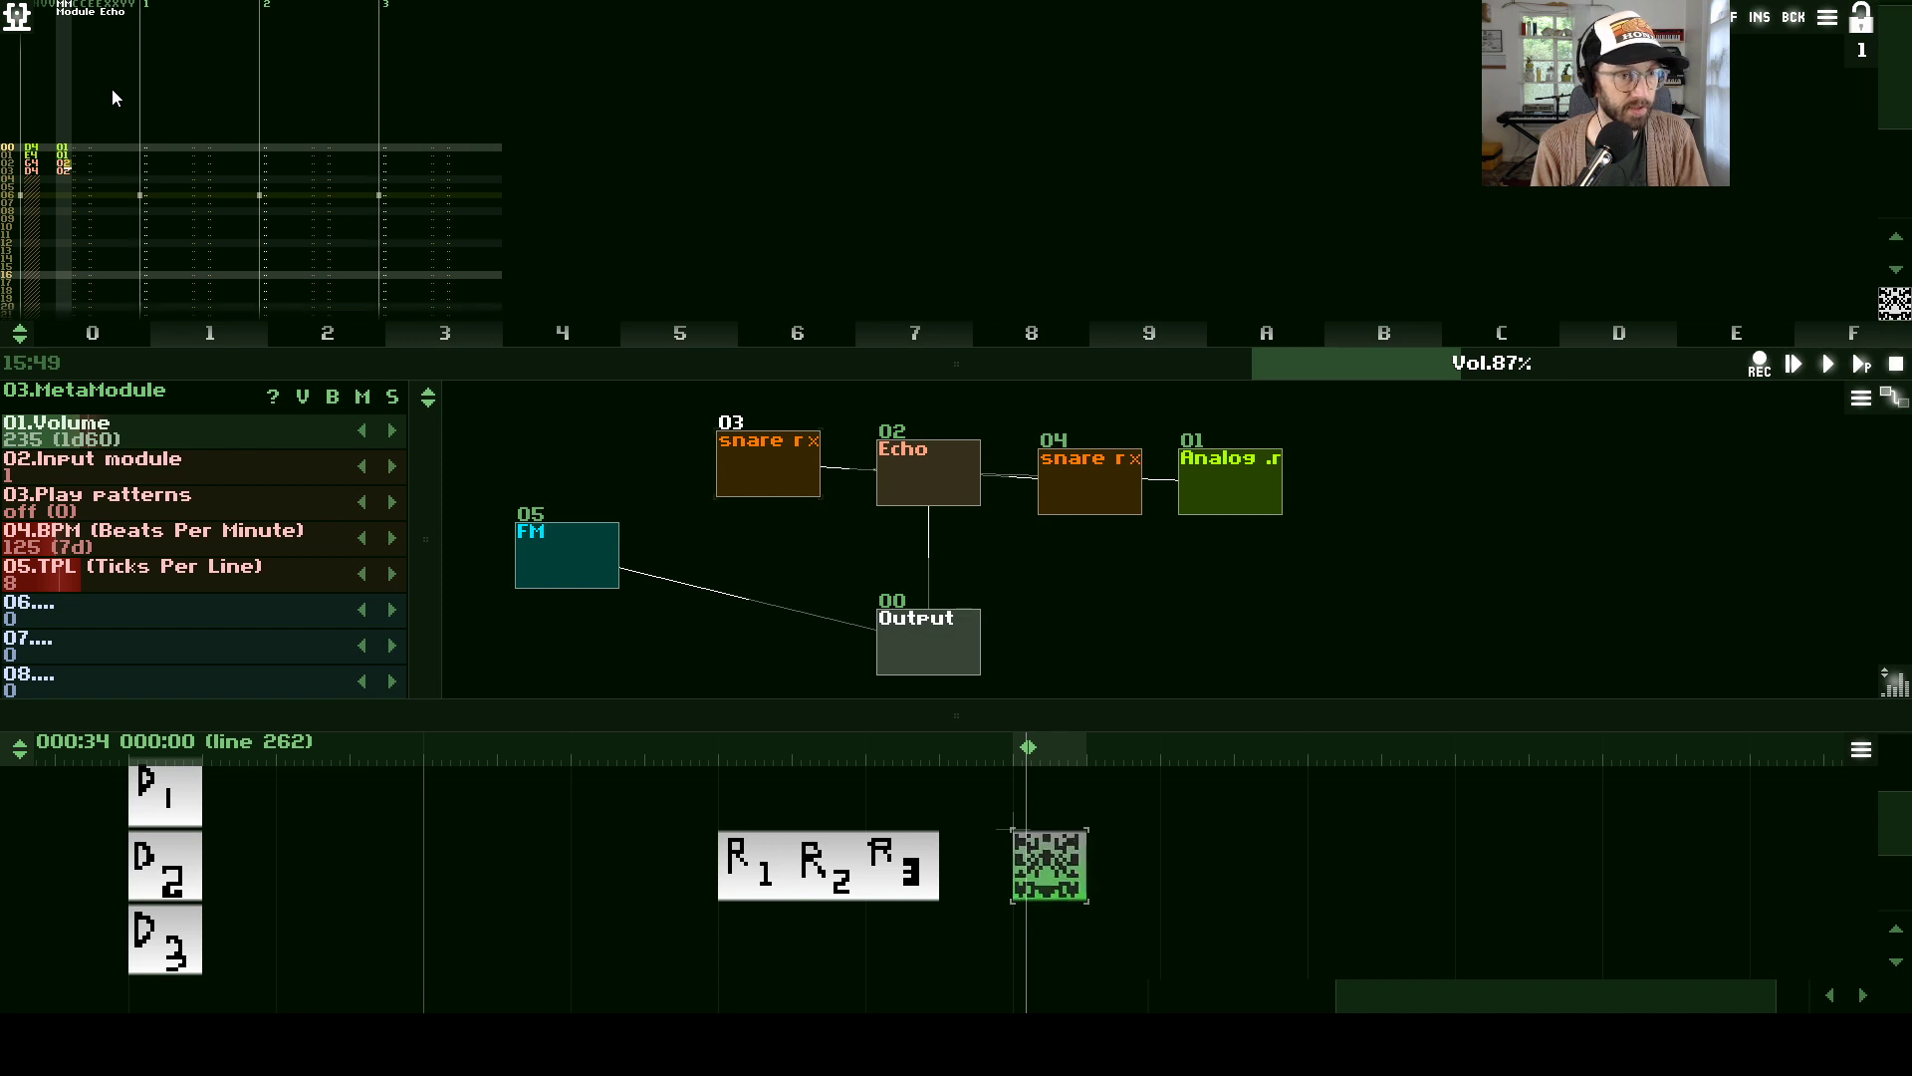
pyautogui.press('1')
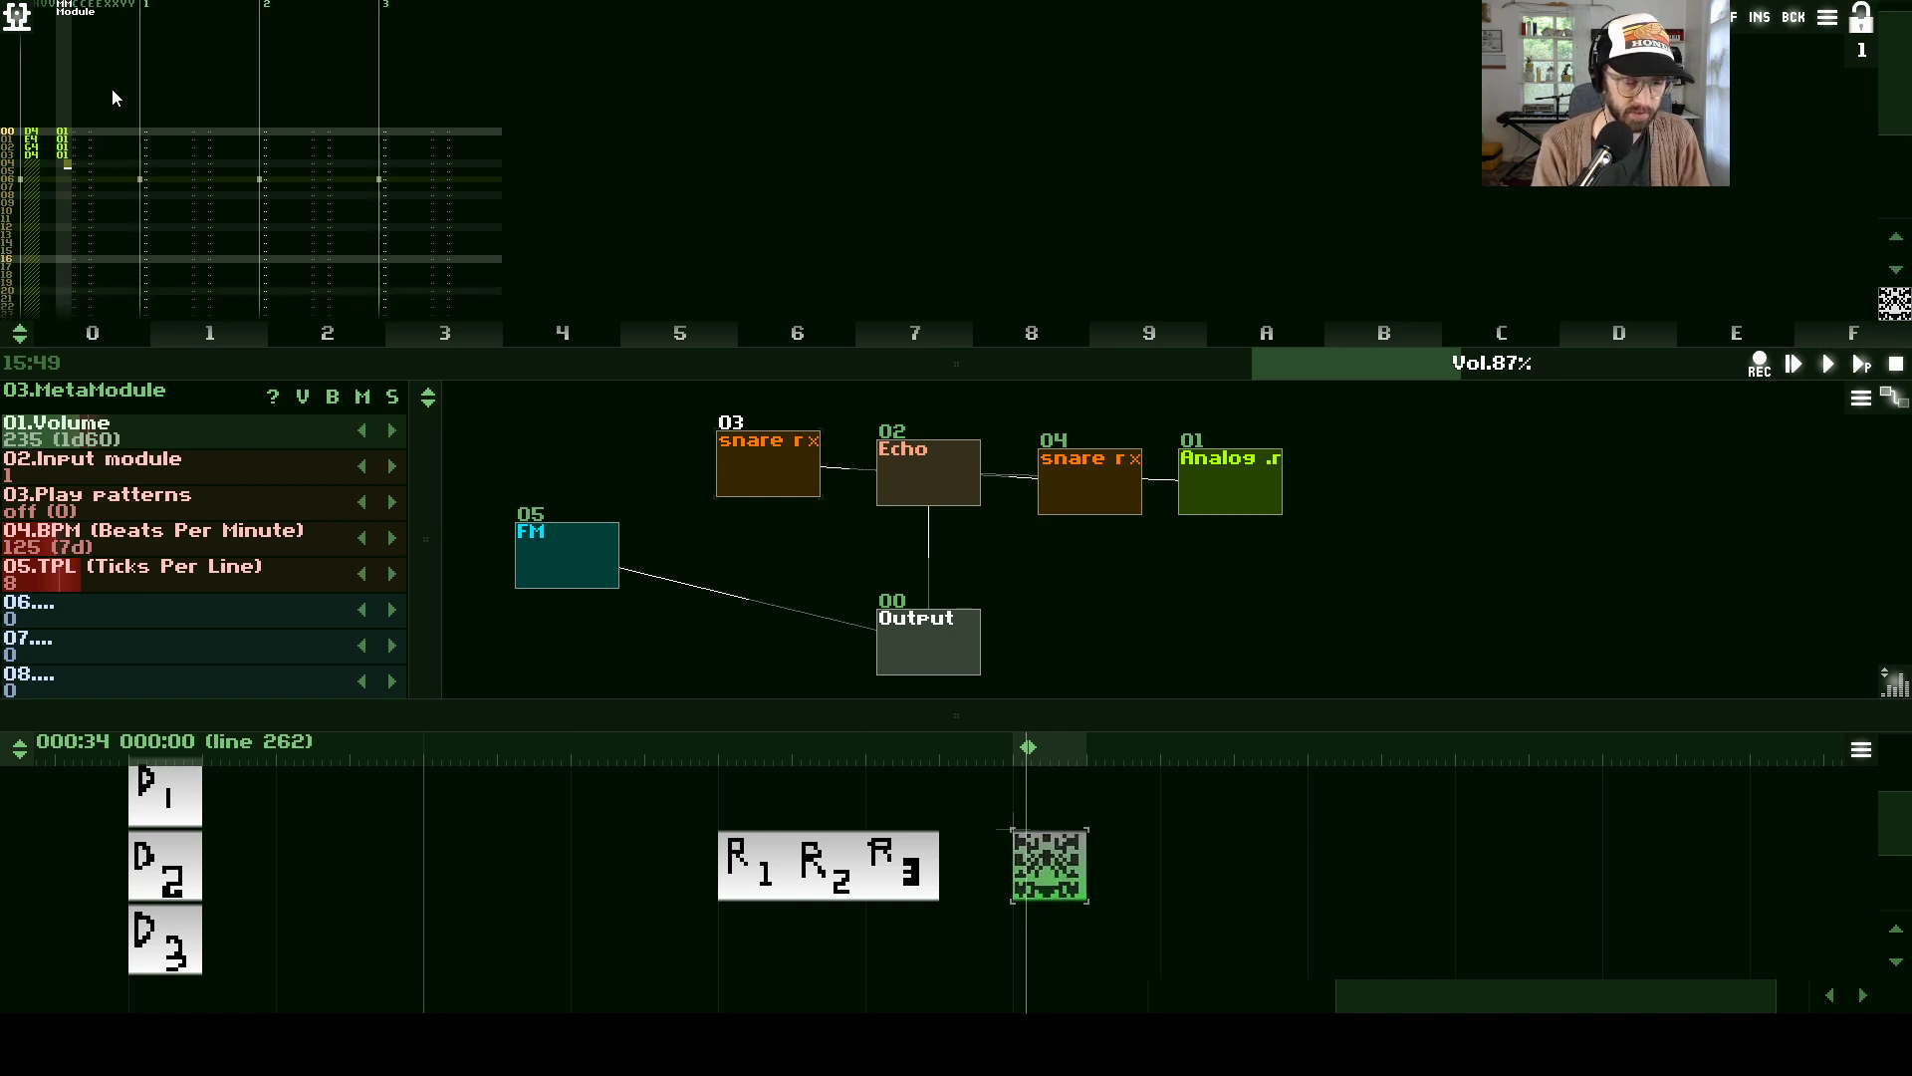
pyautogui.press('space')
# - Set the module number of the four notes to 05, the FM module, and play the pattern
pyautogui.press('space')
pyautogui.press('Up')
pyautogui.press('Up')
pyautogui.press('Up')
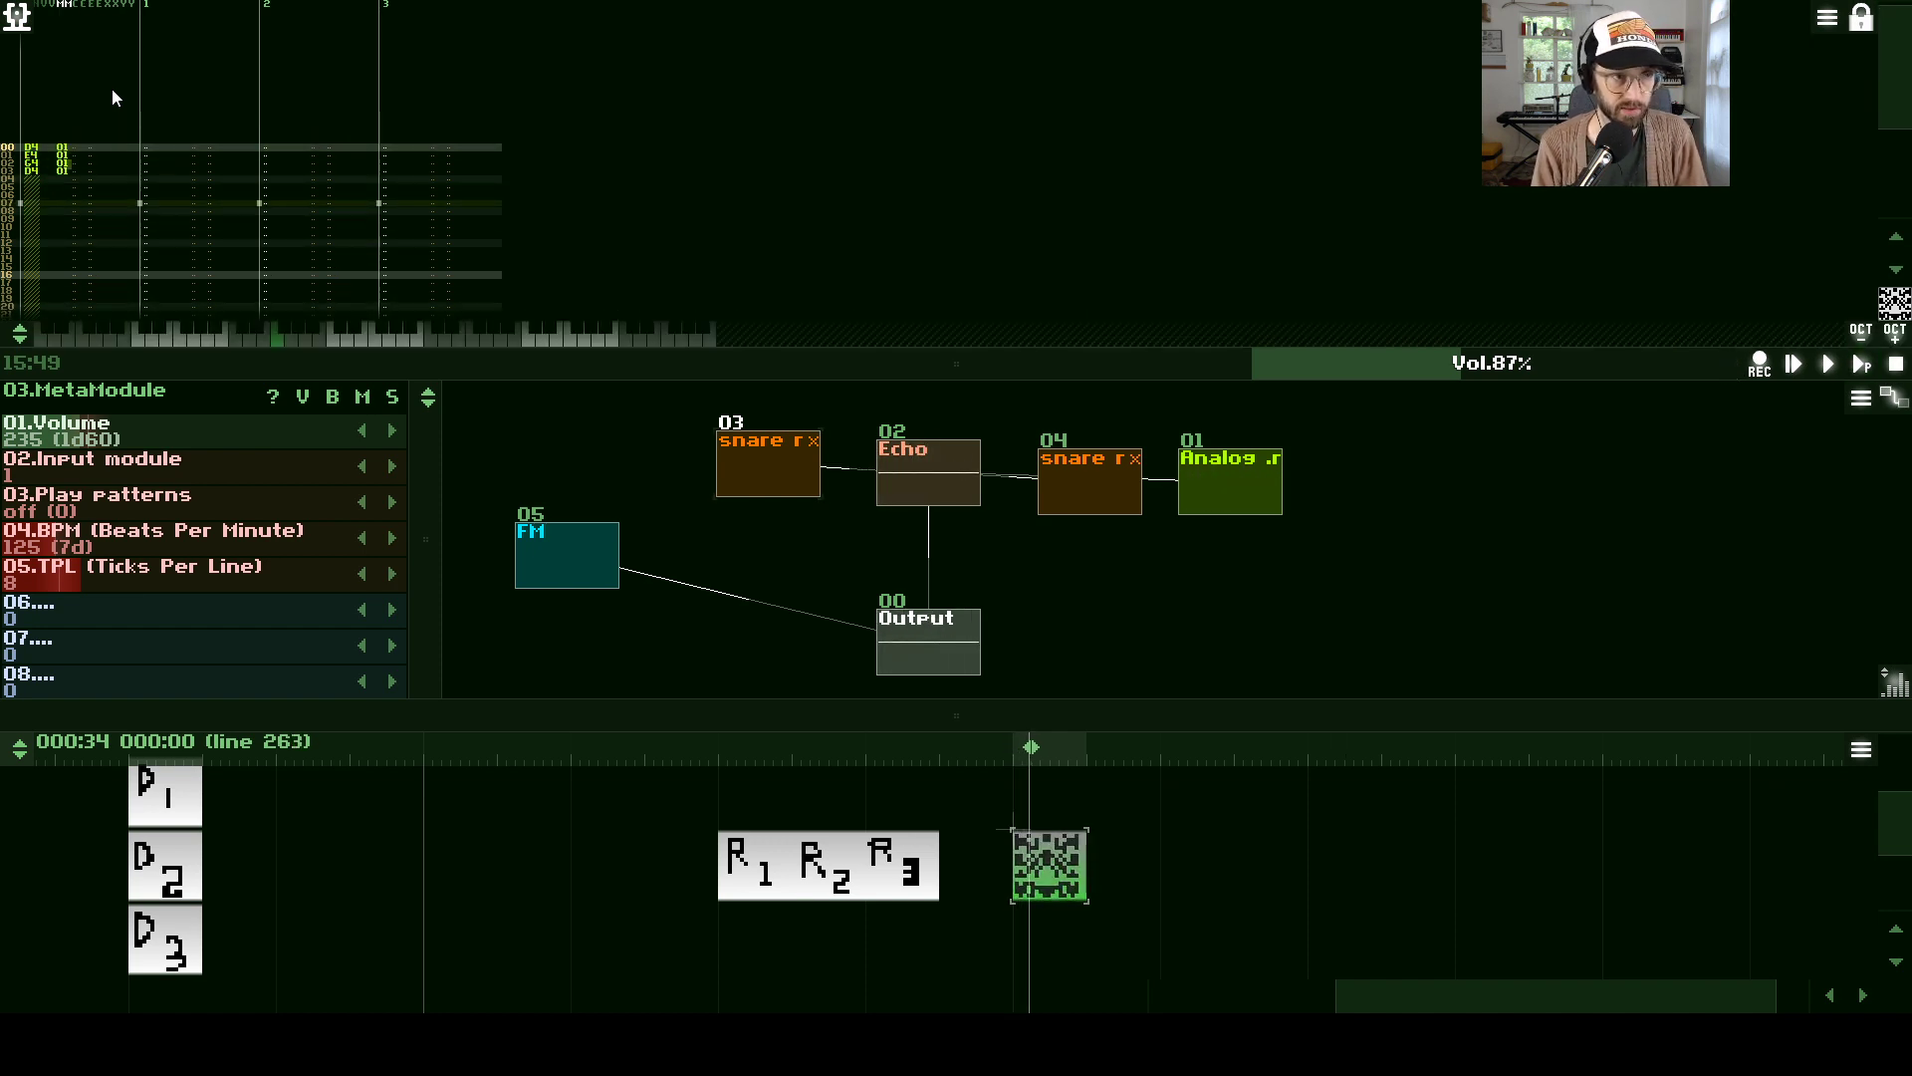
pyautogui.press('Up')
pyautogui.press('Up')
pyautogui.press('space')
pyautogui.press('2')
pyautogui.press('5')
pyautogui.press('Up')
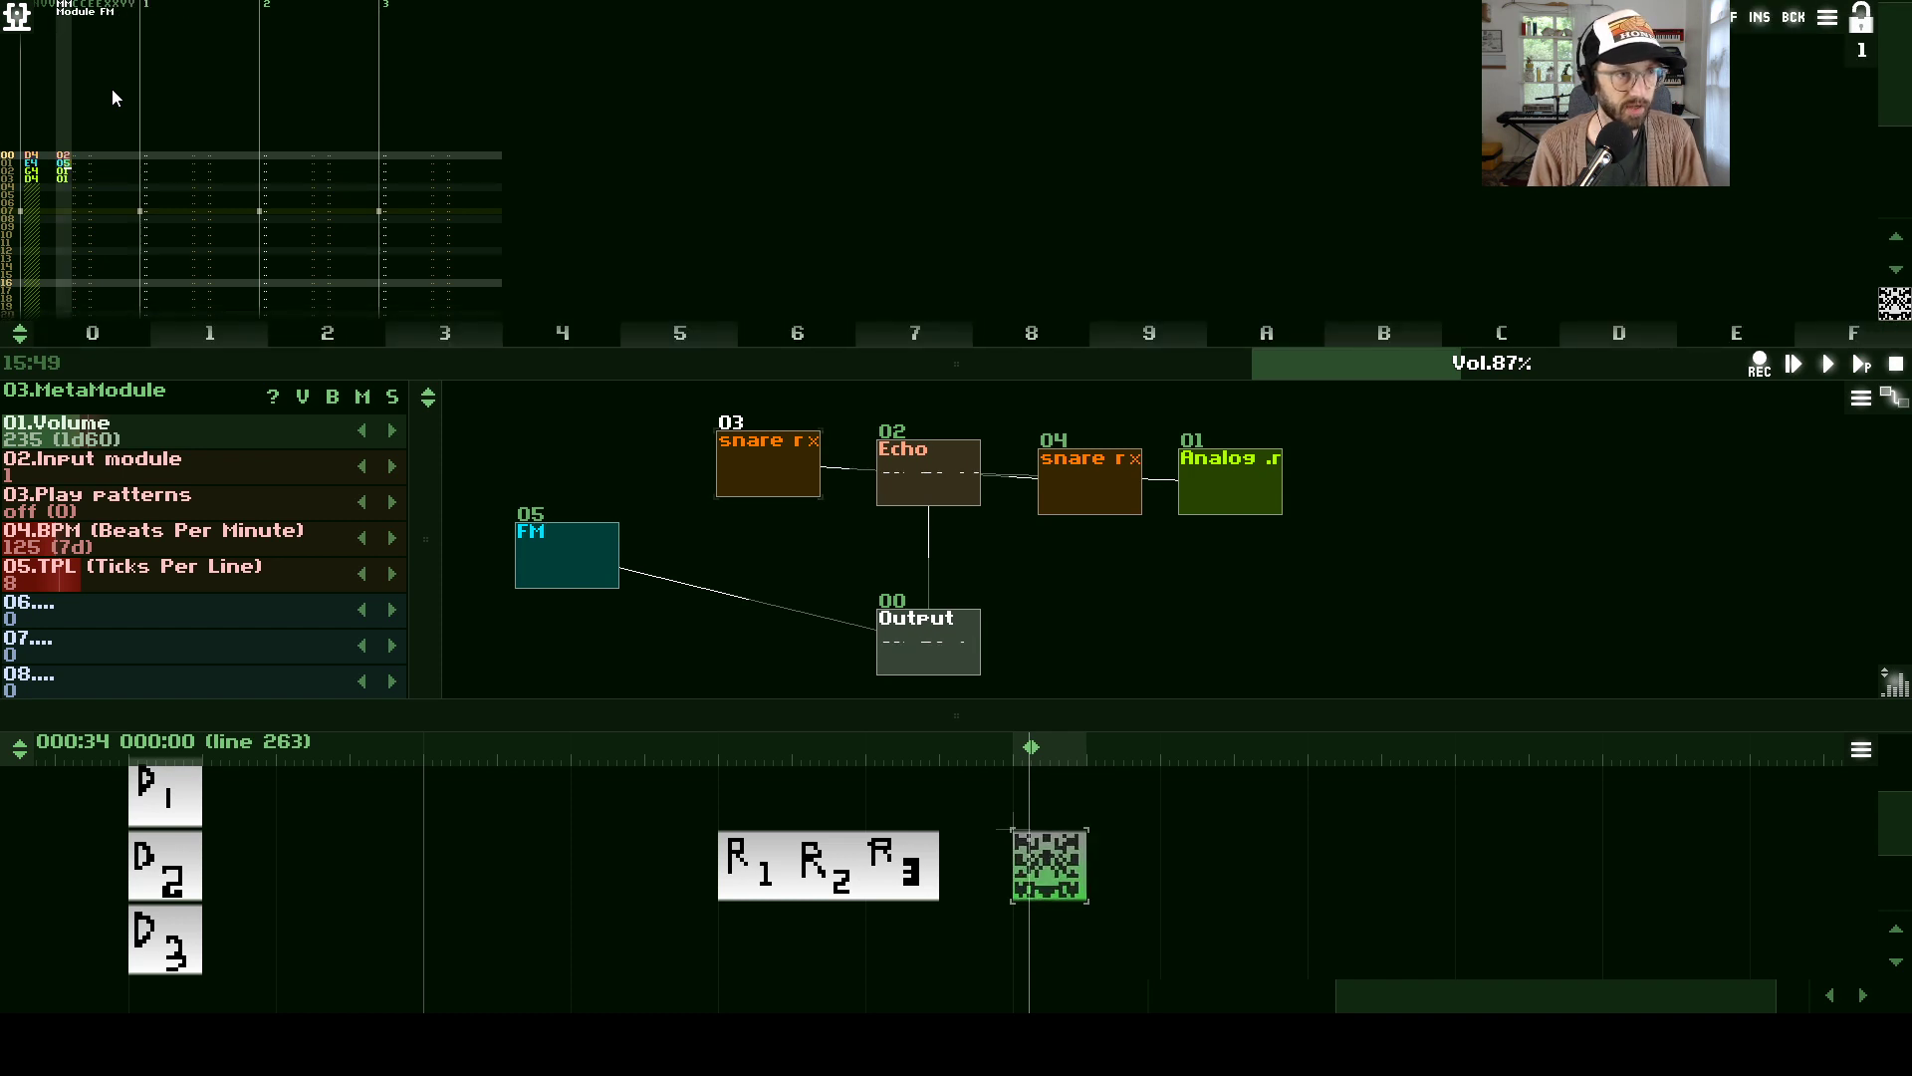
pyautogui.press('Up')
pyautogui.press('5')
pyautogui.press('5')
pyautogui.press('5')
pyautogui.press('5')
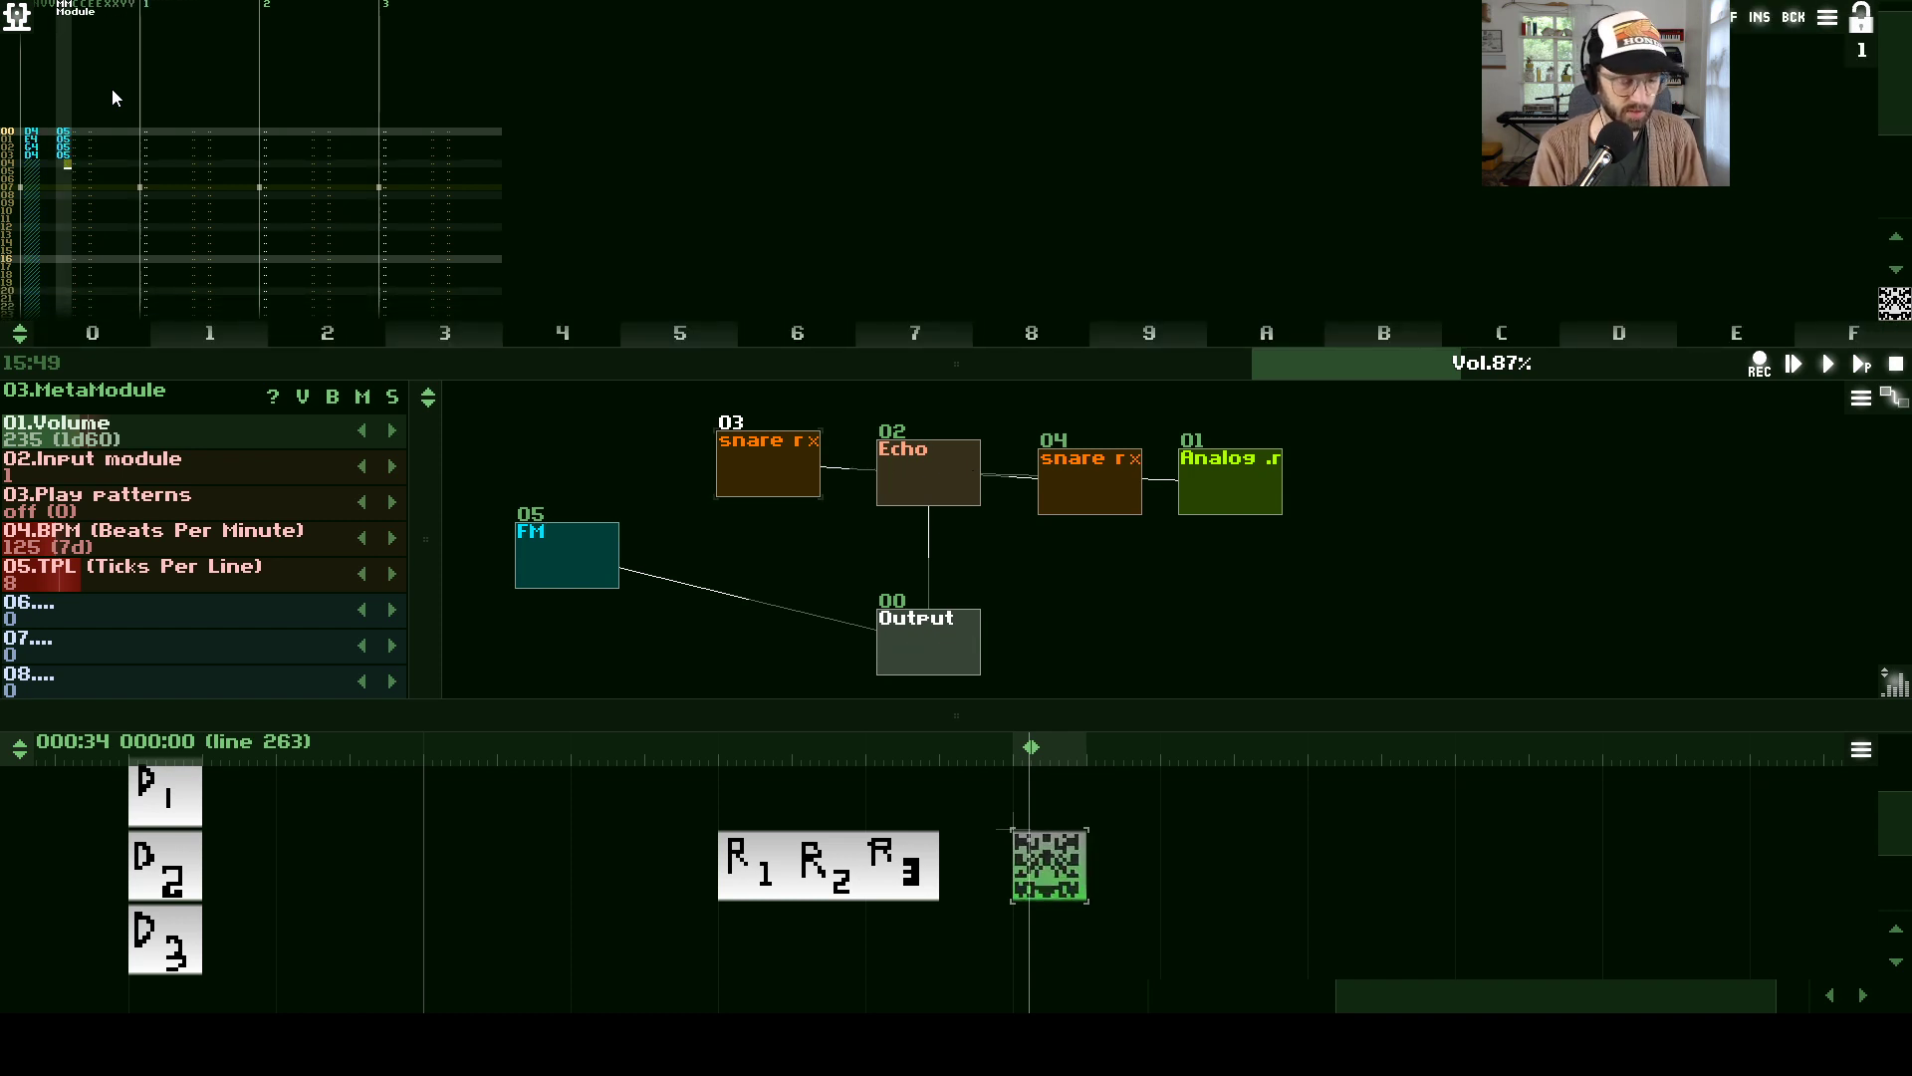
pyautogui.press('space')
pyautogui.press('space')
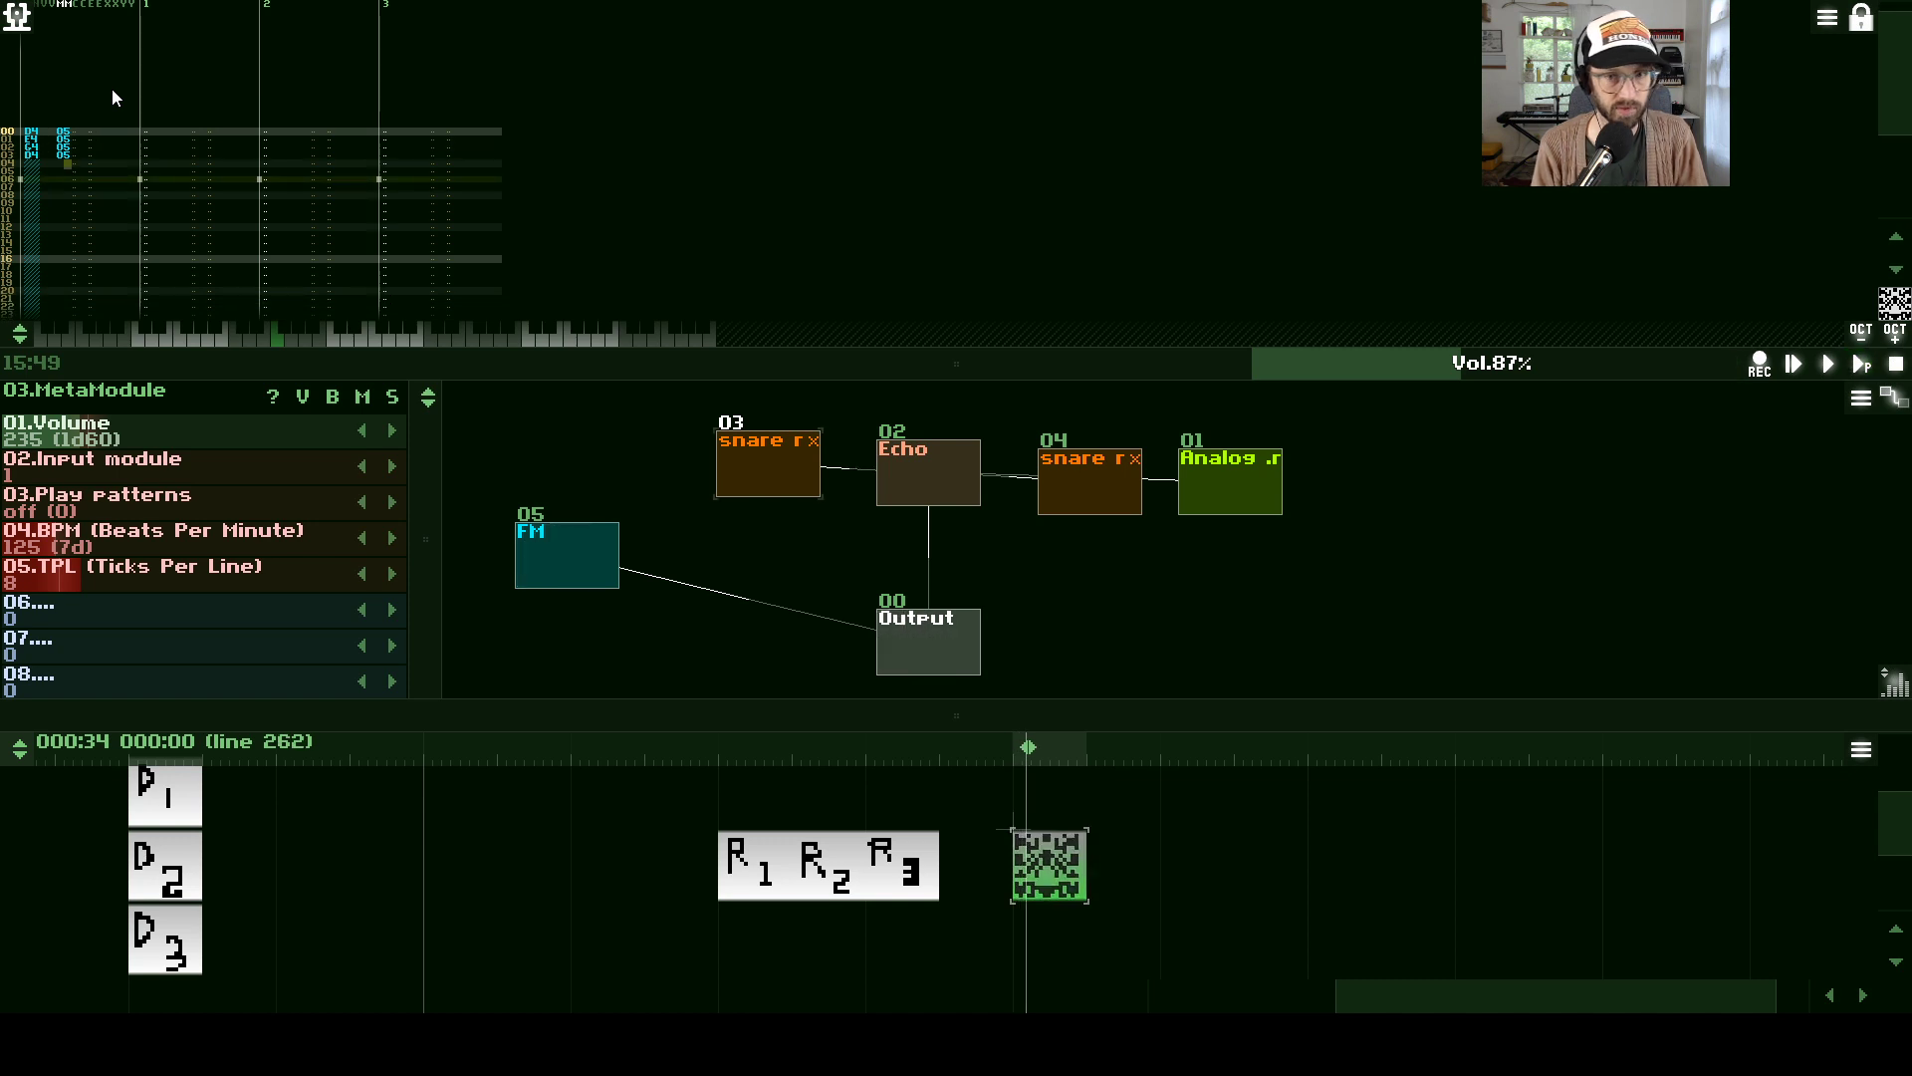
# - Move the FM module slightly upward and clear the 05 module numbers from the four notes
pyautogui.press('Up')
pyautogui.moveTo(602, 537); pyautogui.dragTo(600, 512)
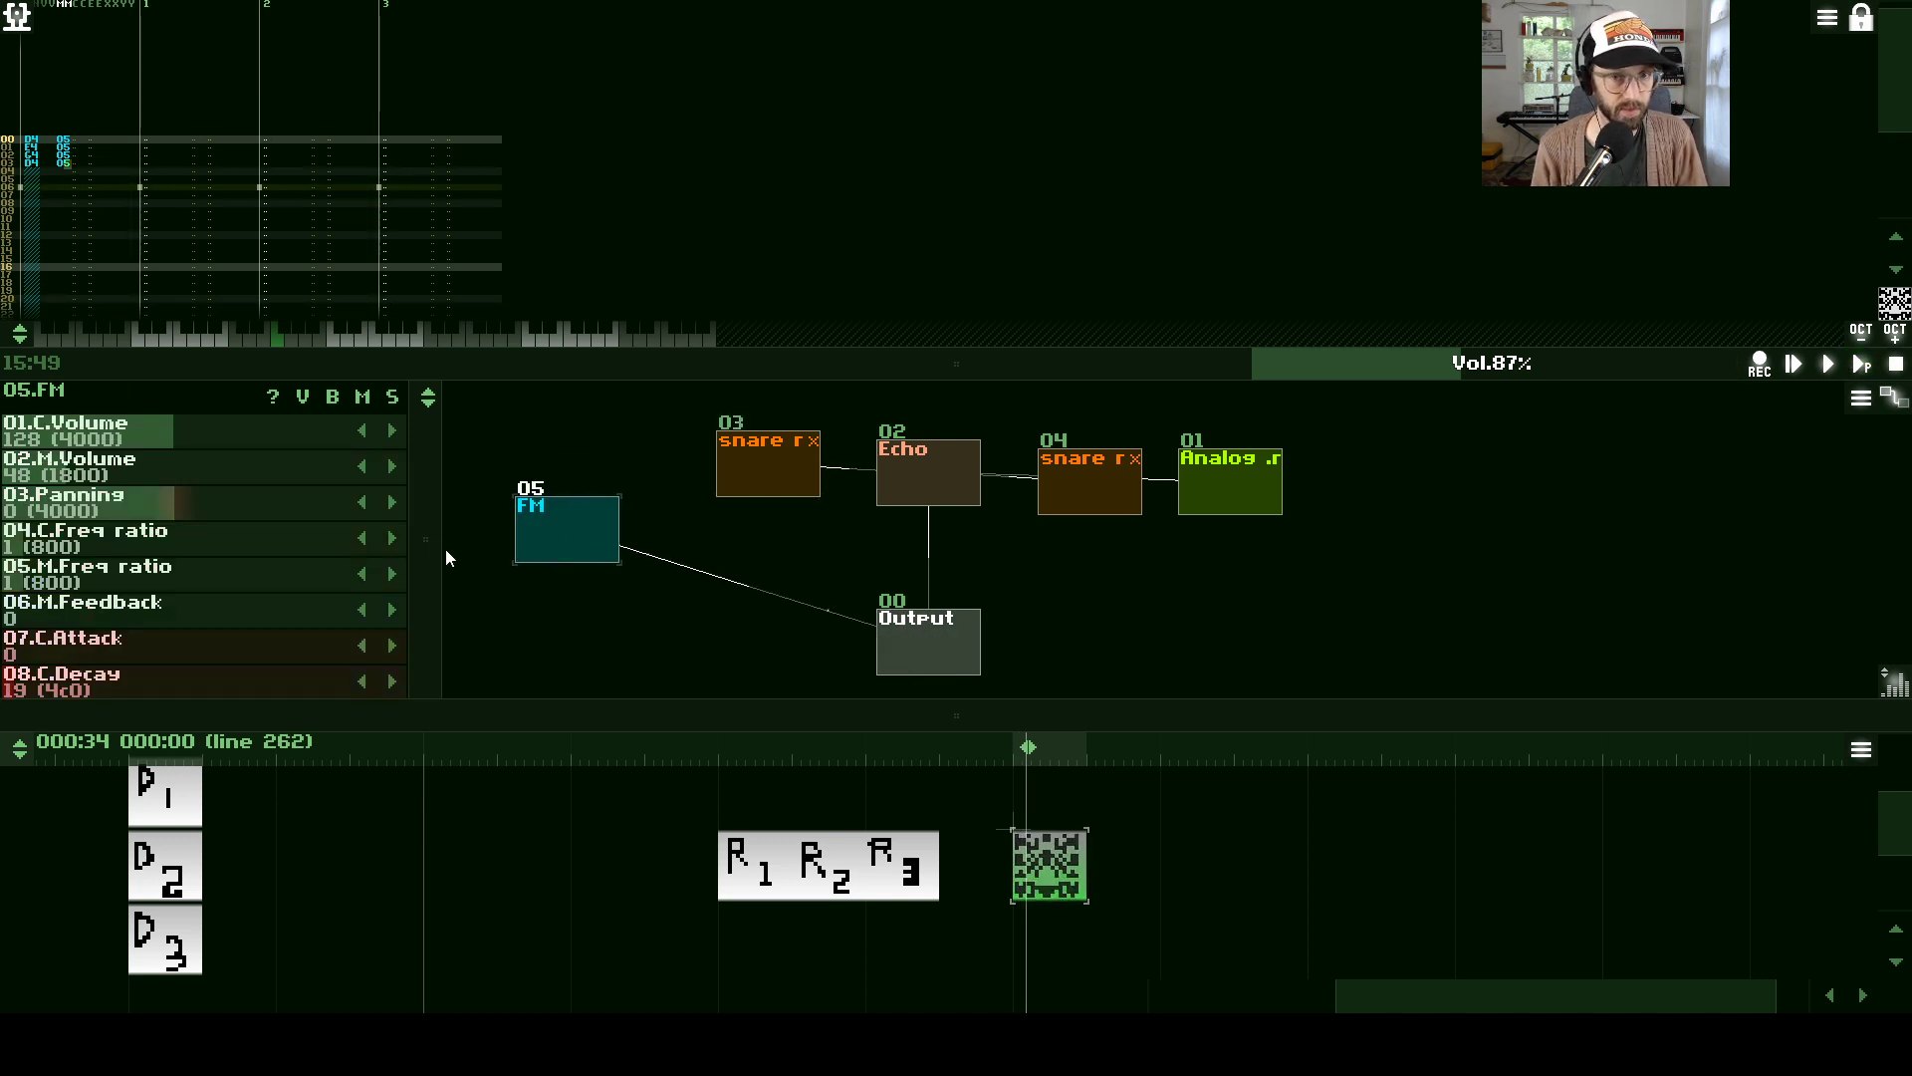
pyautogui.click(64, 140)
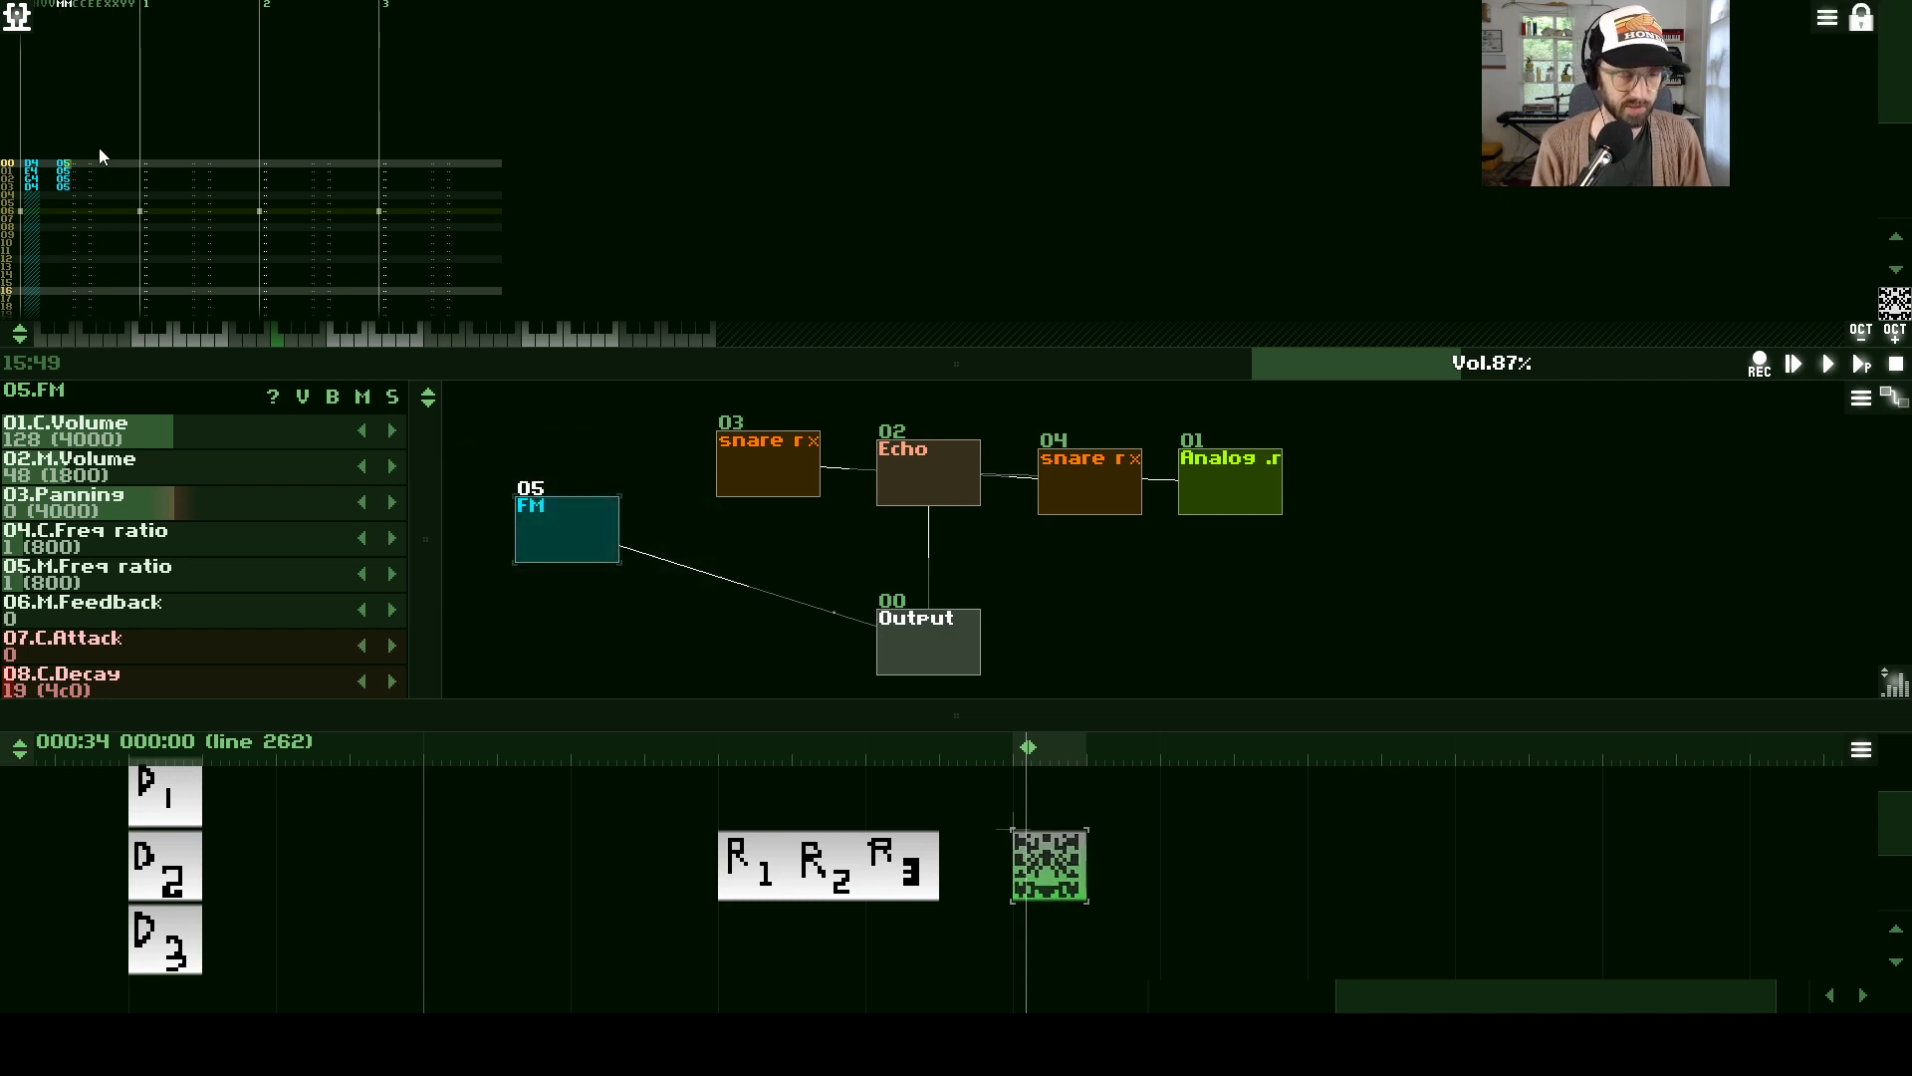
pyautogui.press('space')
pyautogui.press('Delete')
pyautogui.press('Delete')
pyautogui.press('Delete')
pyautogui.press('Delete')
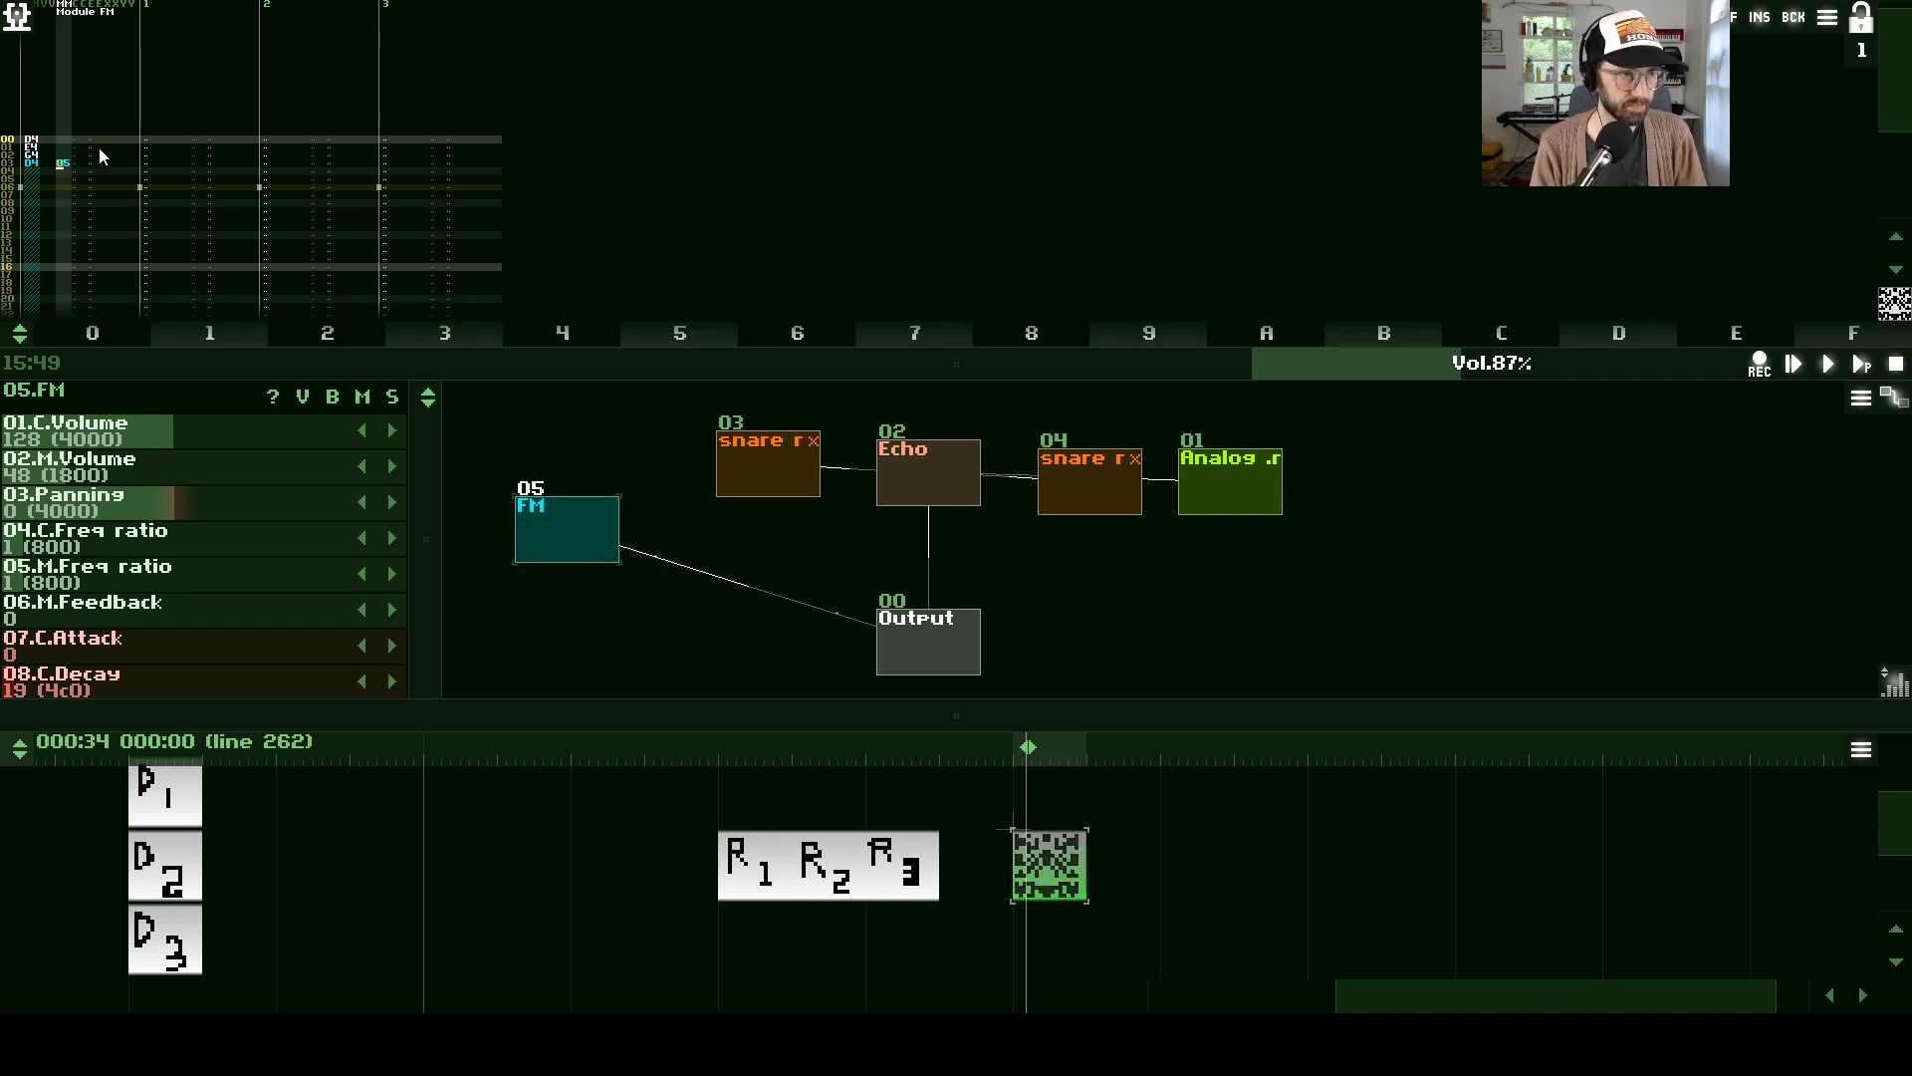
pyautogui.press('Up')
pyautogui.press('Up')
pyautogui.press('Up')
pyautogui.press('Up')
pyautogui.write('111')
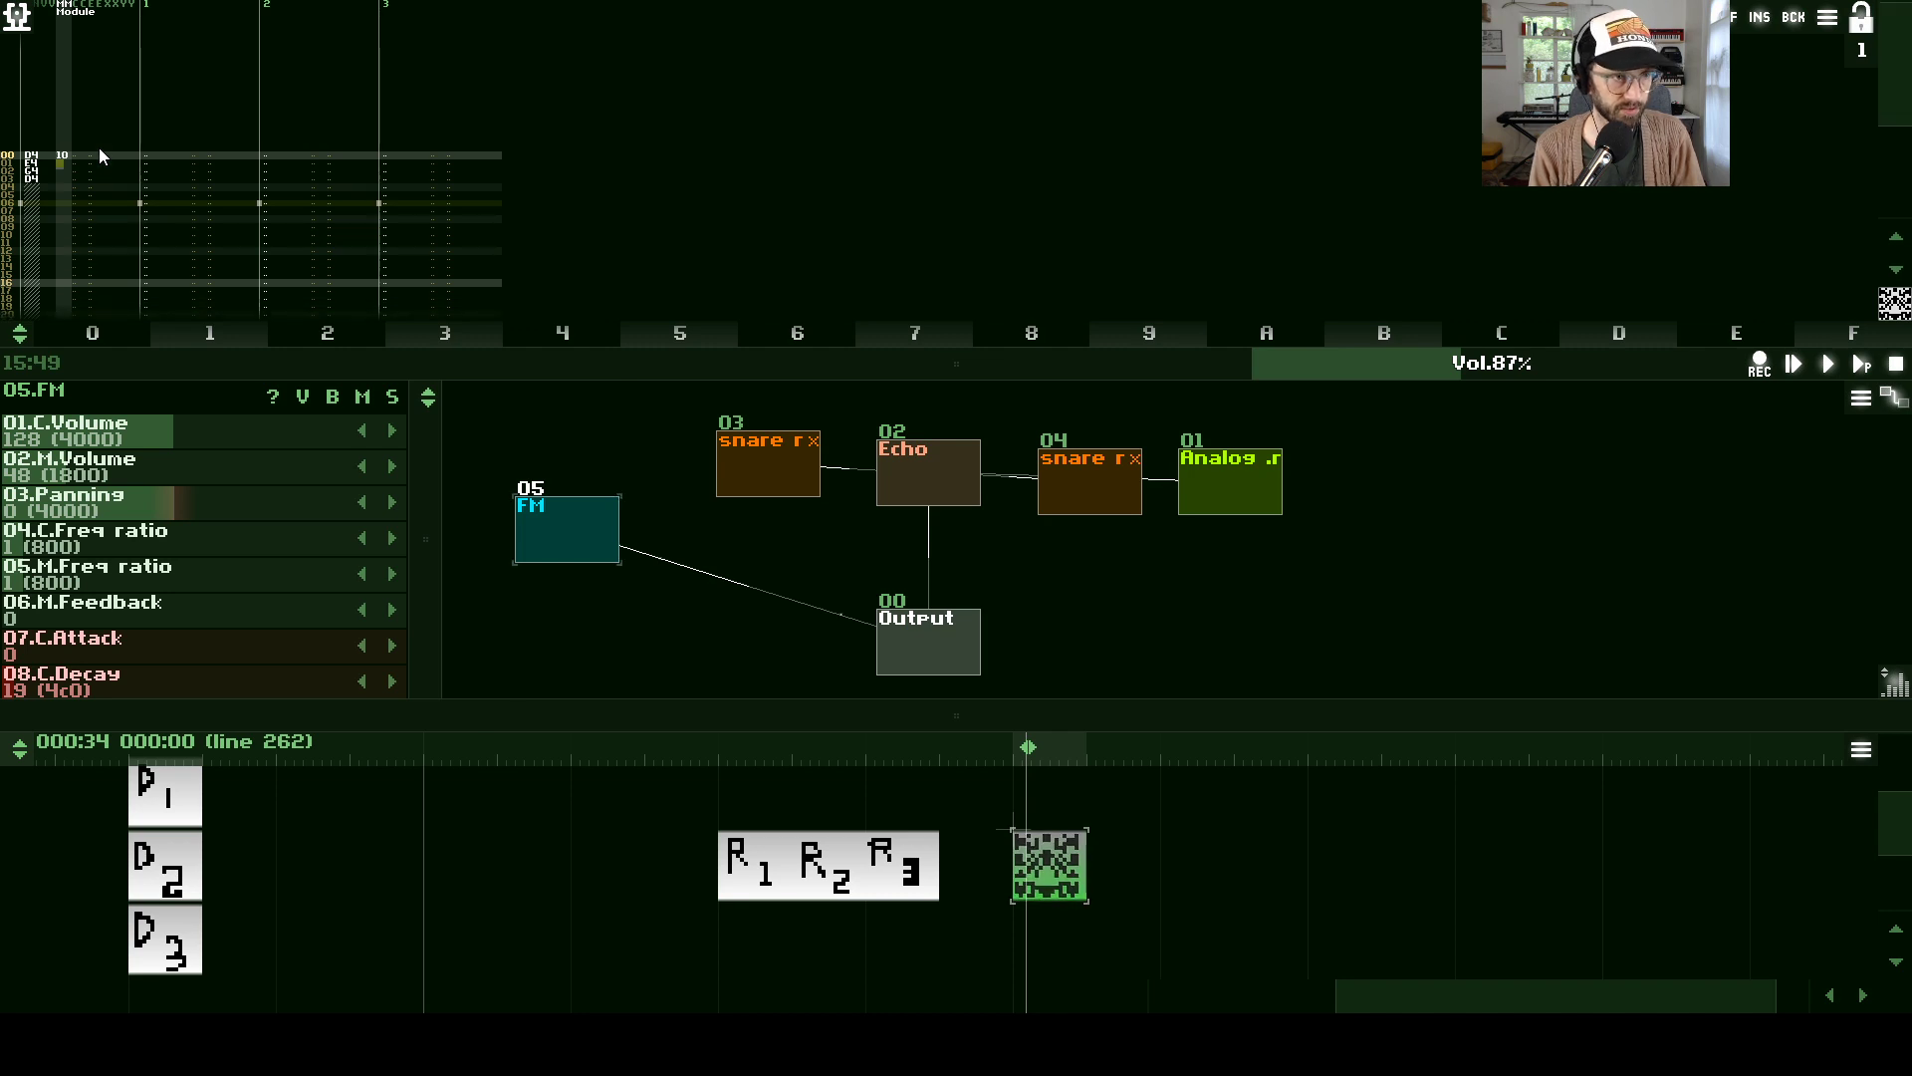
pyautogui.press('Up')
pyautogui.press('Up')
pyautogui.press('Up')
pyautogui.press('Right')
pyautogui.write('111')
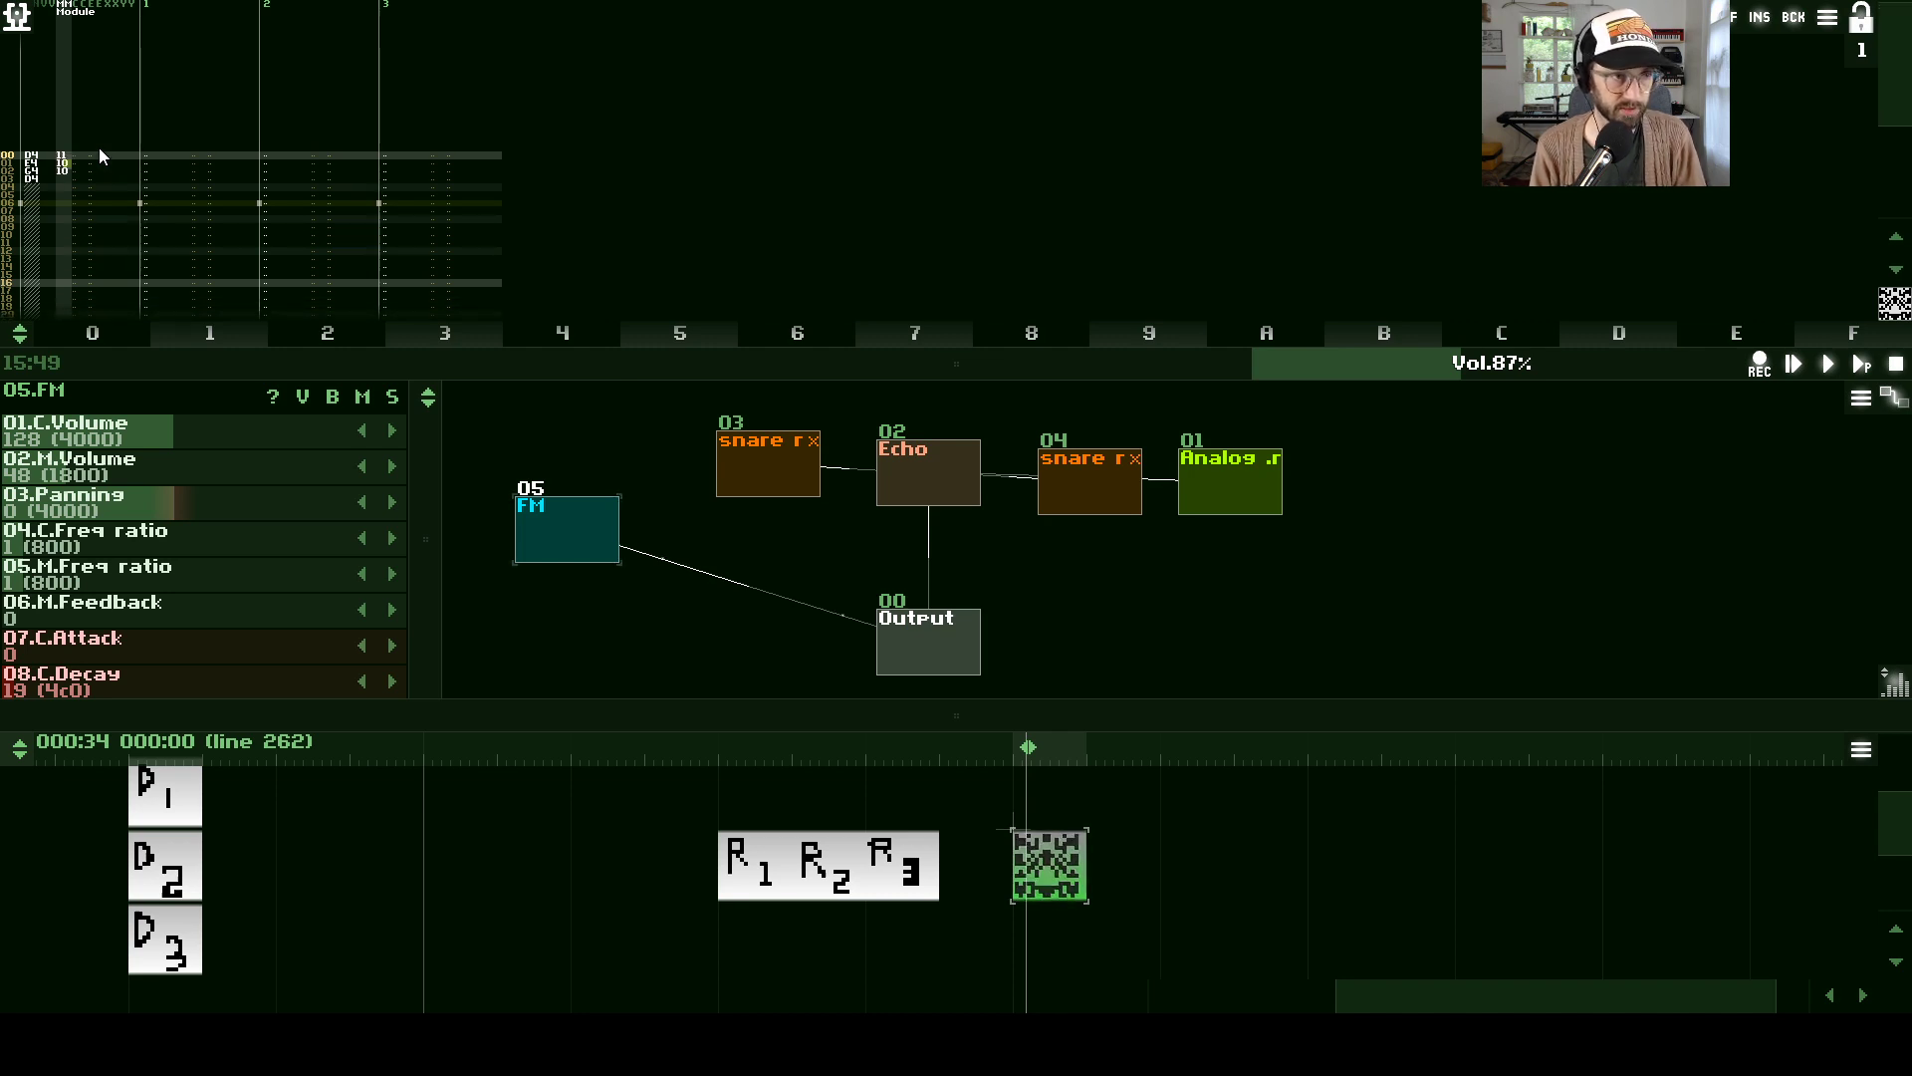
pyautogui.press('Up')
pyautogui.press('Up')
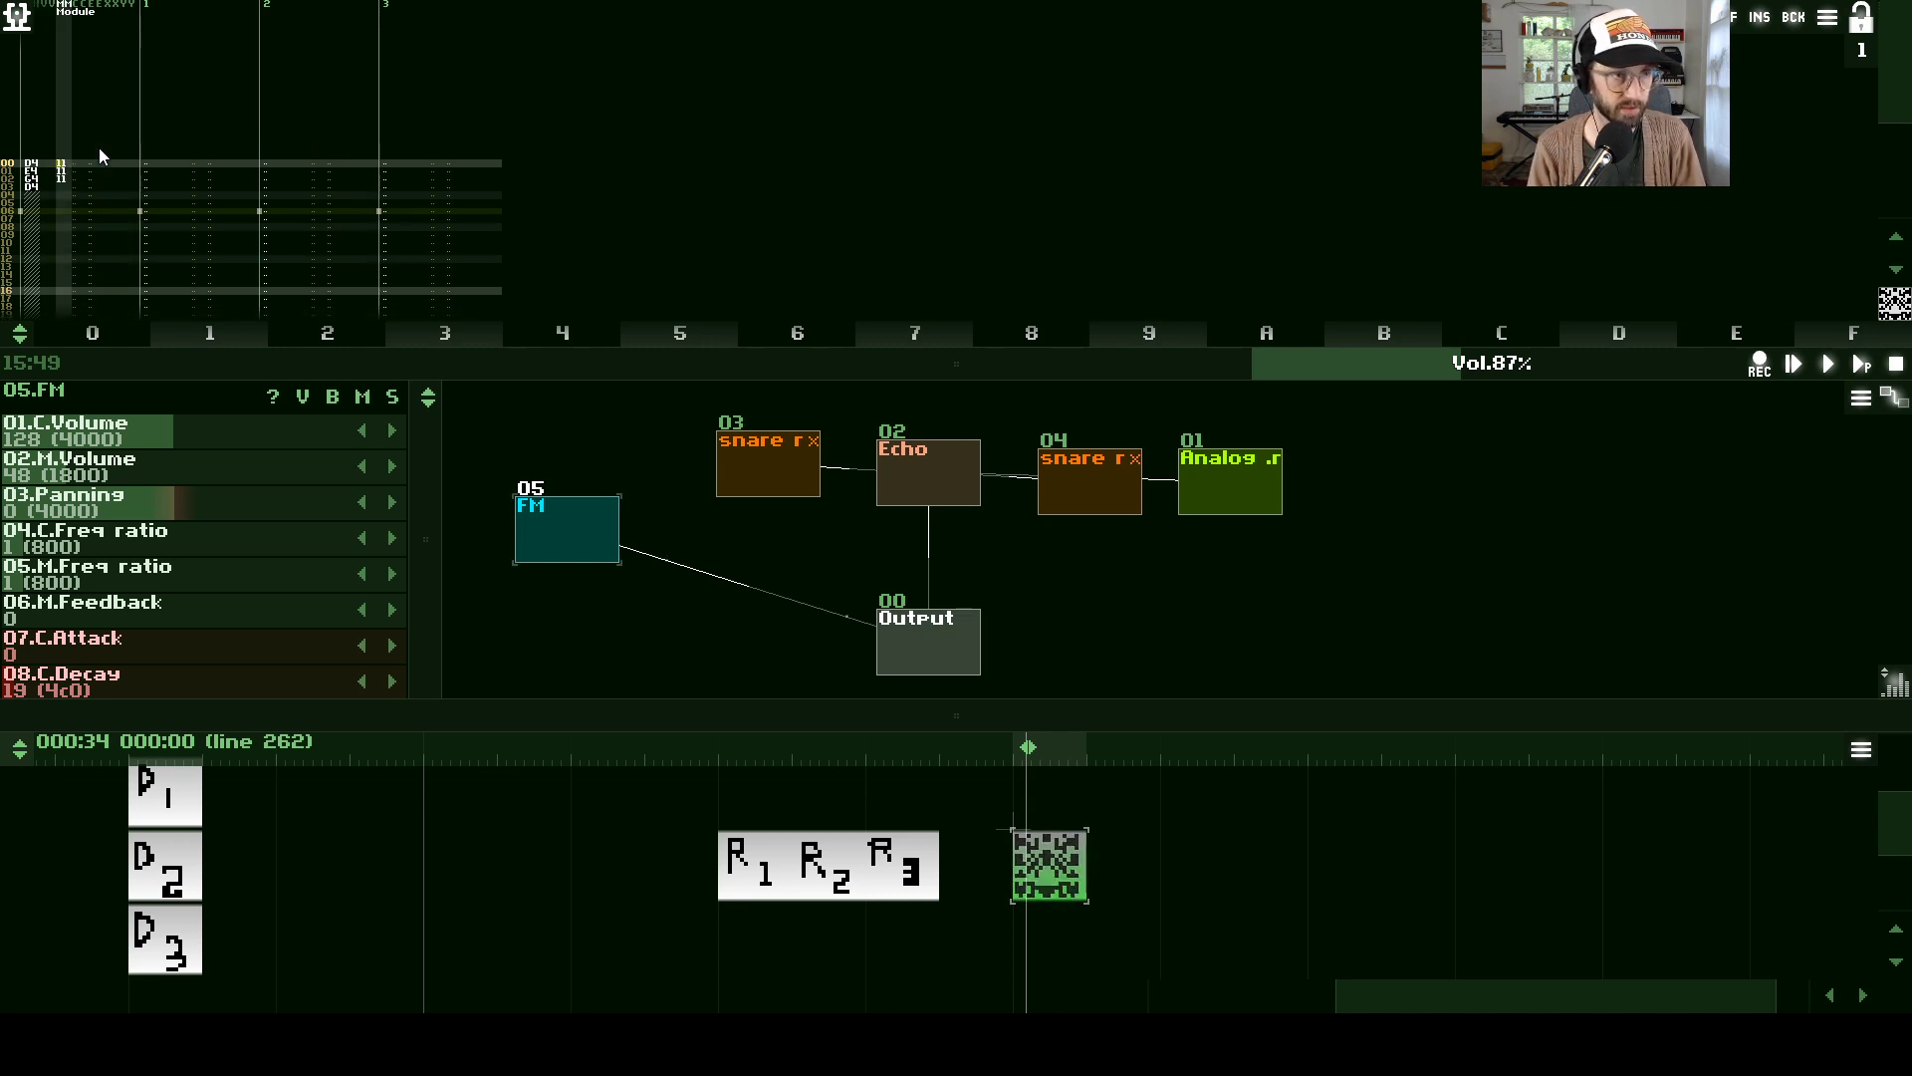
pyautogui.press('Delete')
pyautogui.press('Delete')
# - Set the module number of the four notes to 01, the Analog generator
pyautogui.press('Up')
pyautogui.press('Up')
pyautogui.press('Up')
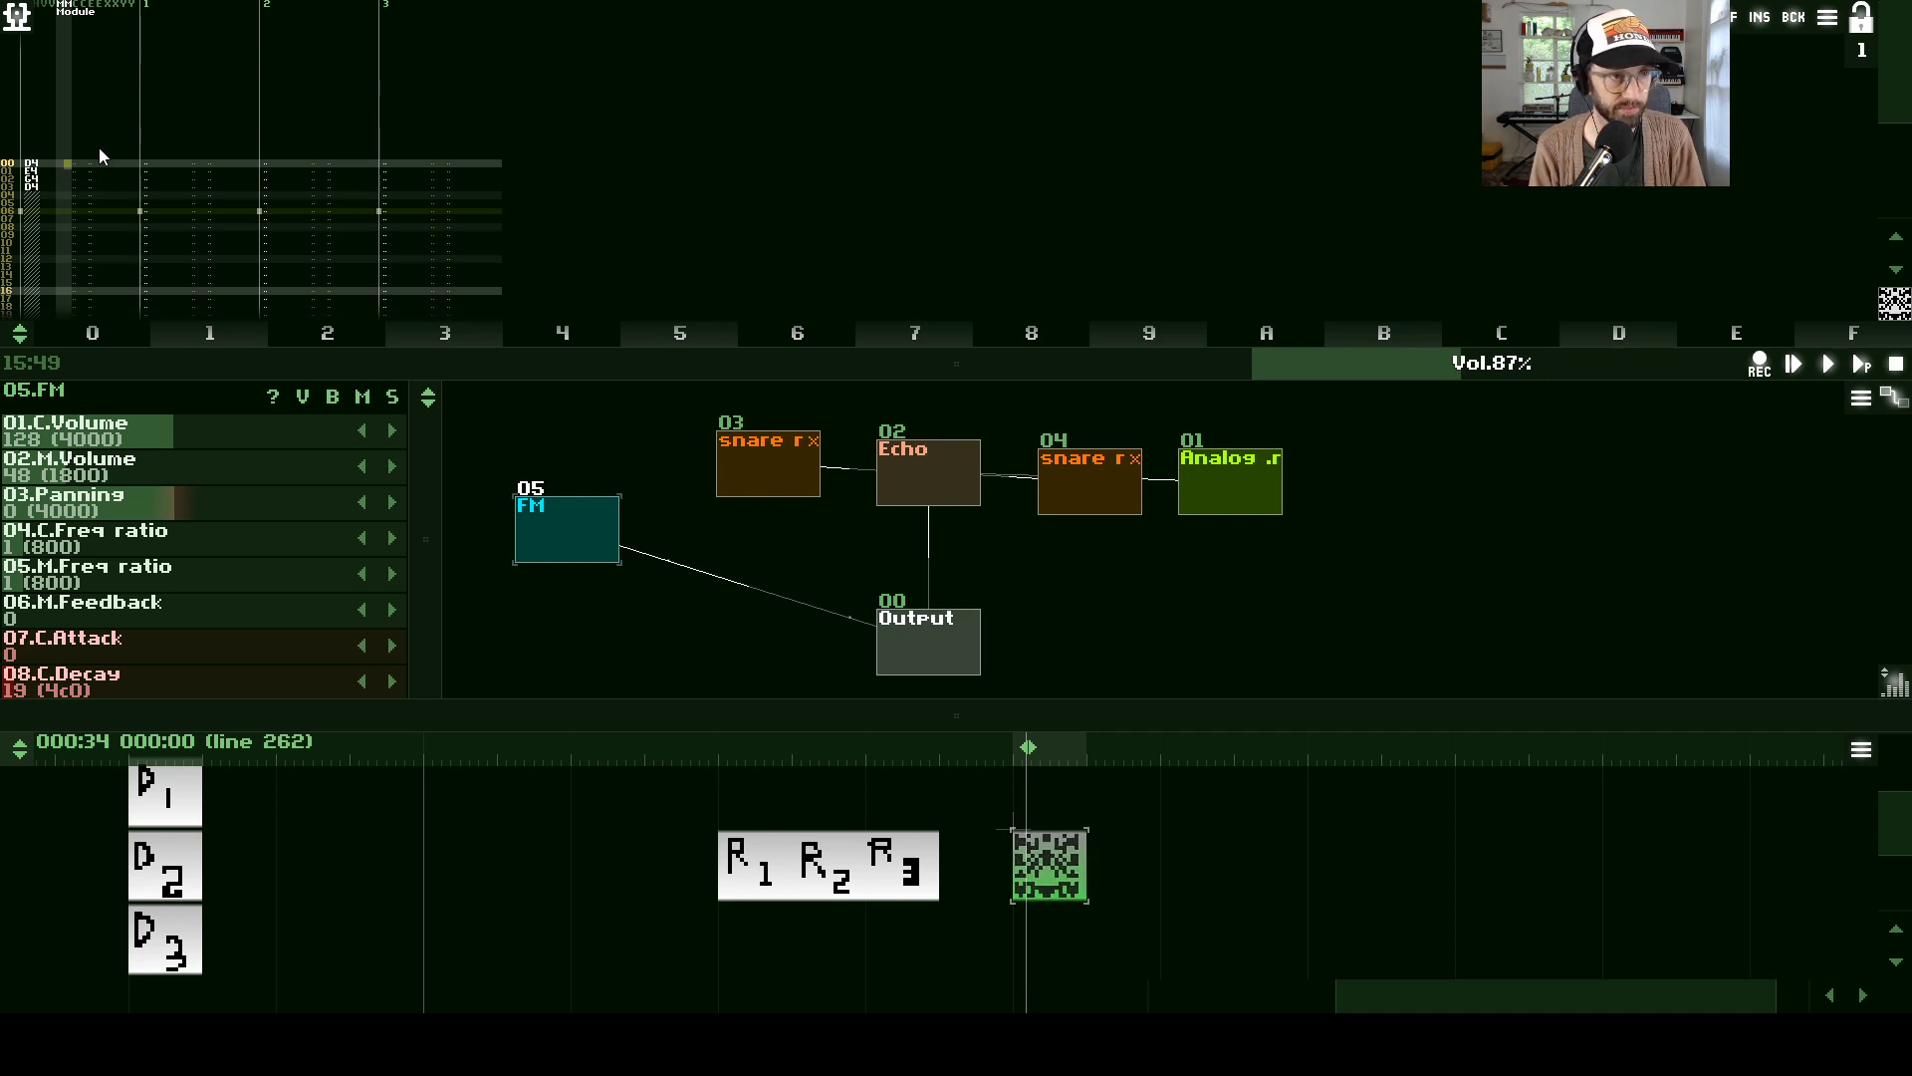
pyautogui.write('1111')
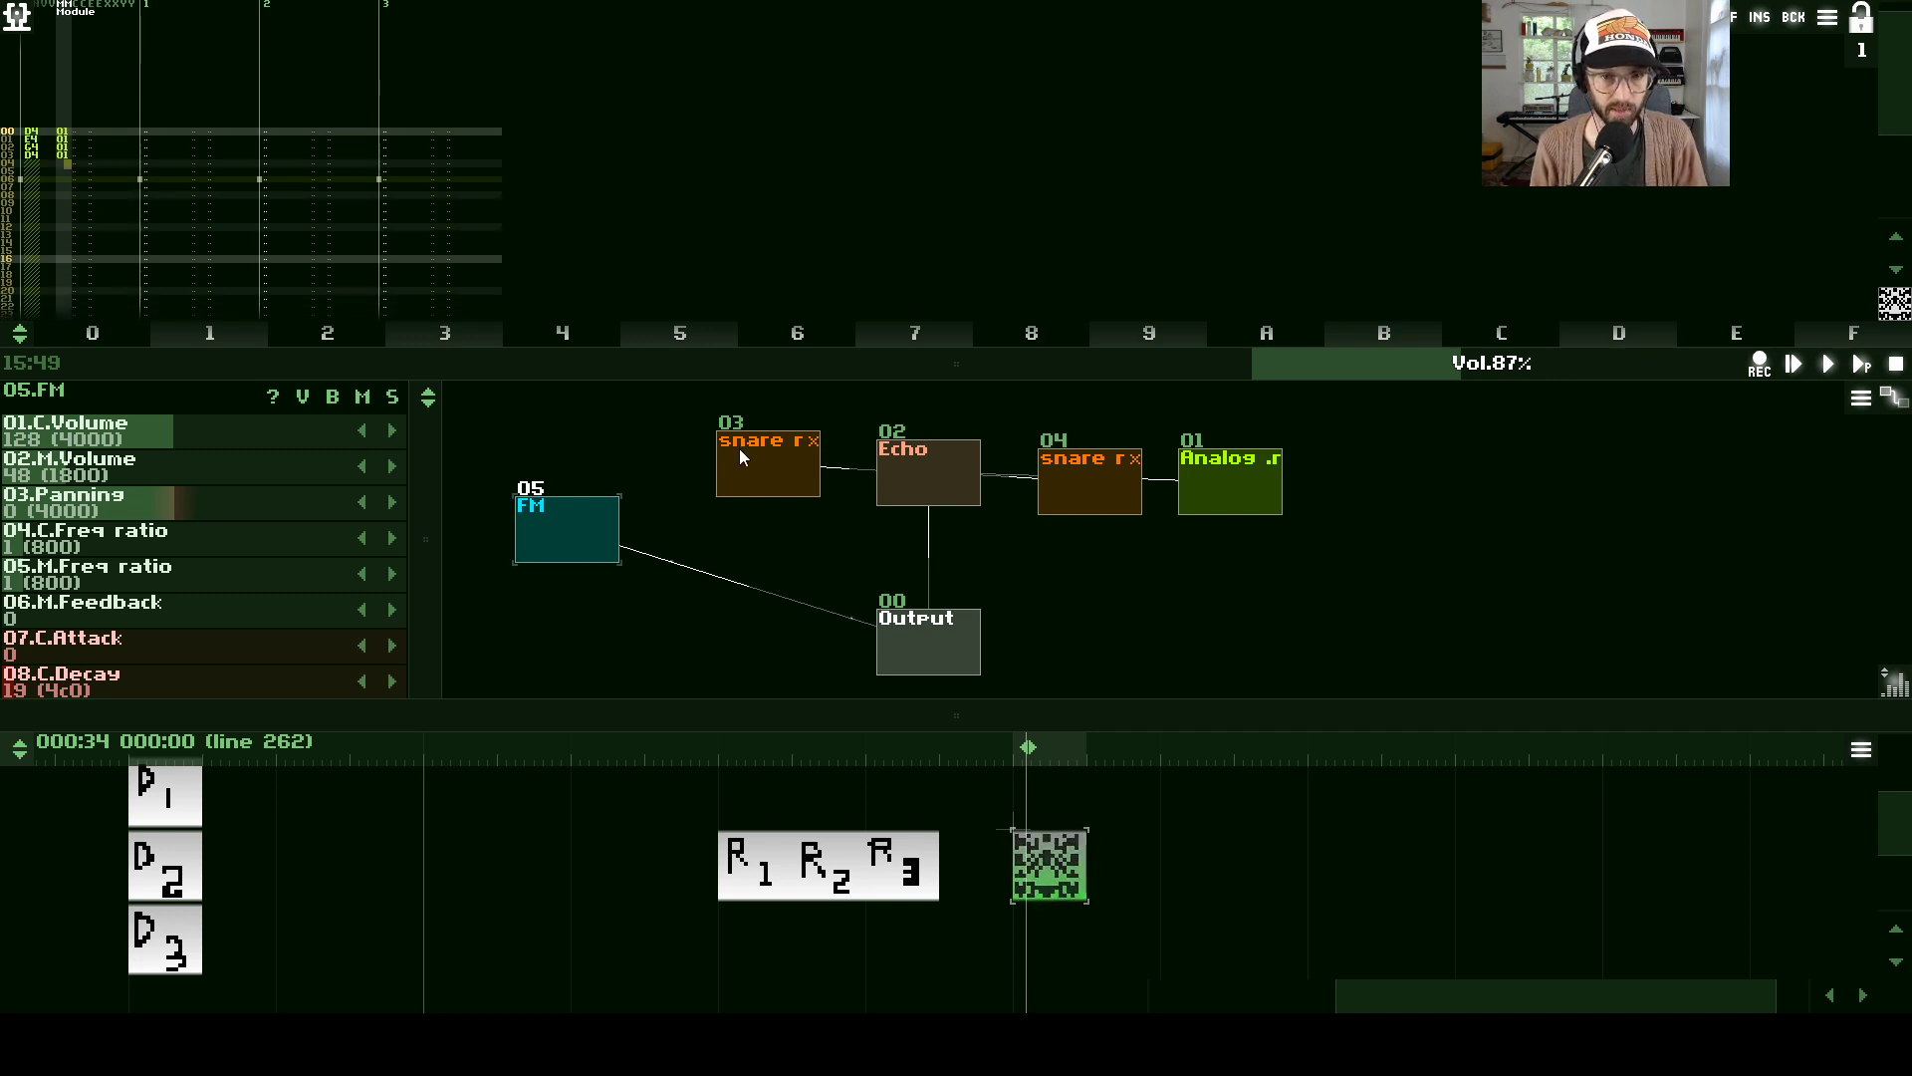
# - Show the Analog generator's controllers and enlarge the controller list to show their numbers down to 0B
pyautogui.click(1225, 501)
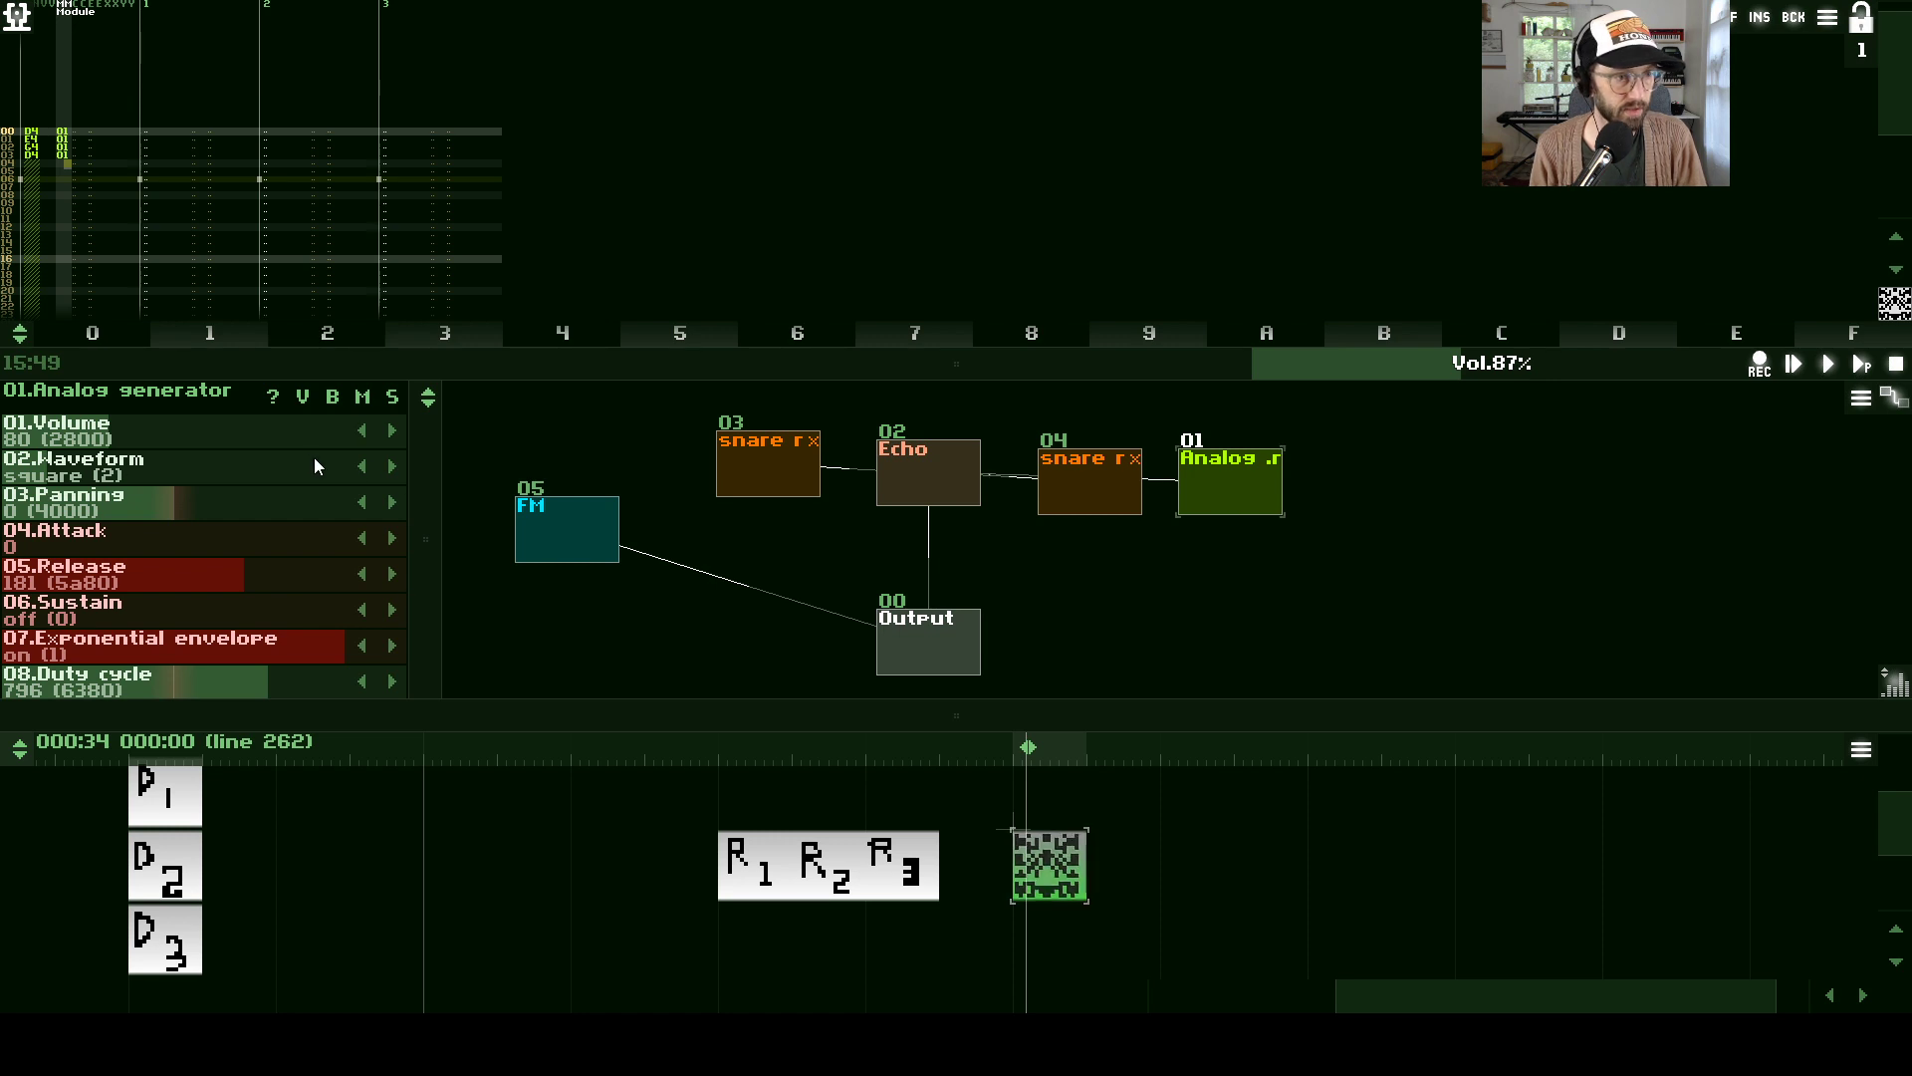
pyautogui.click(326, 397)
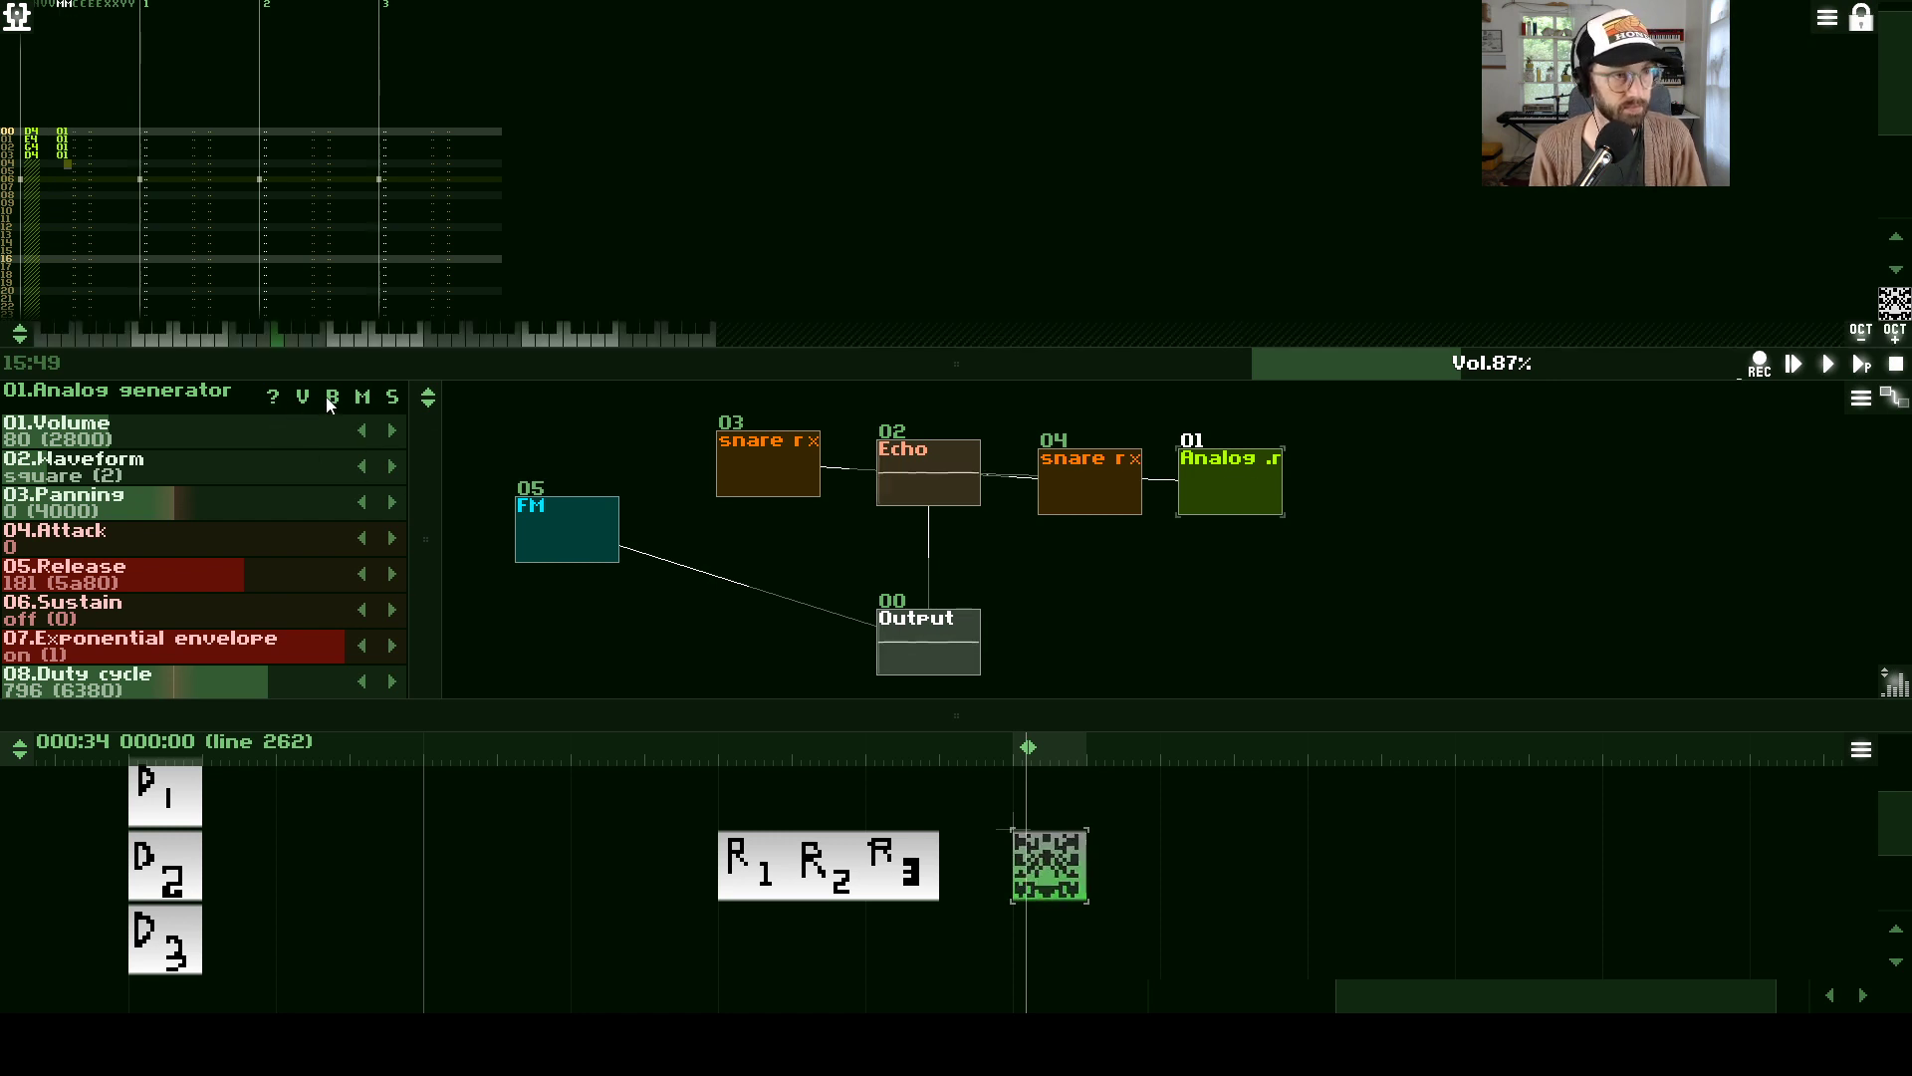
pyautogui.press('Right')
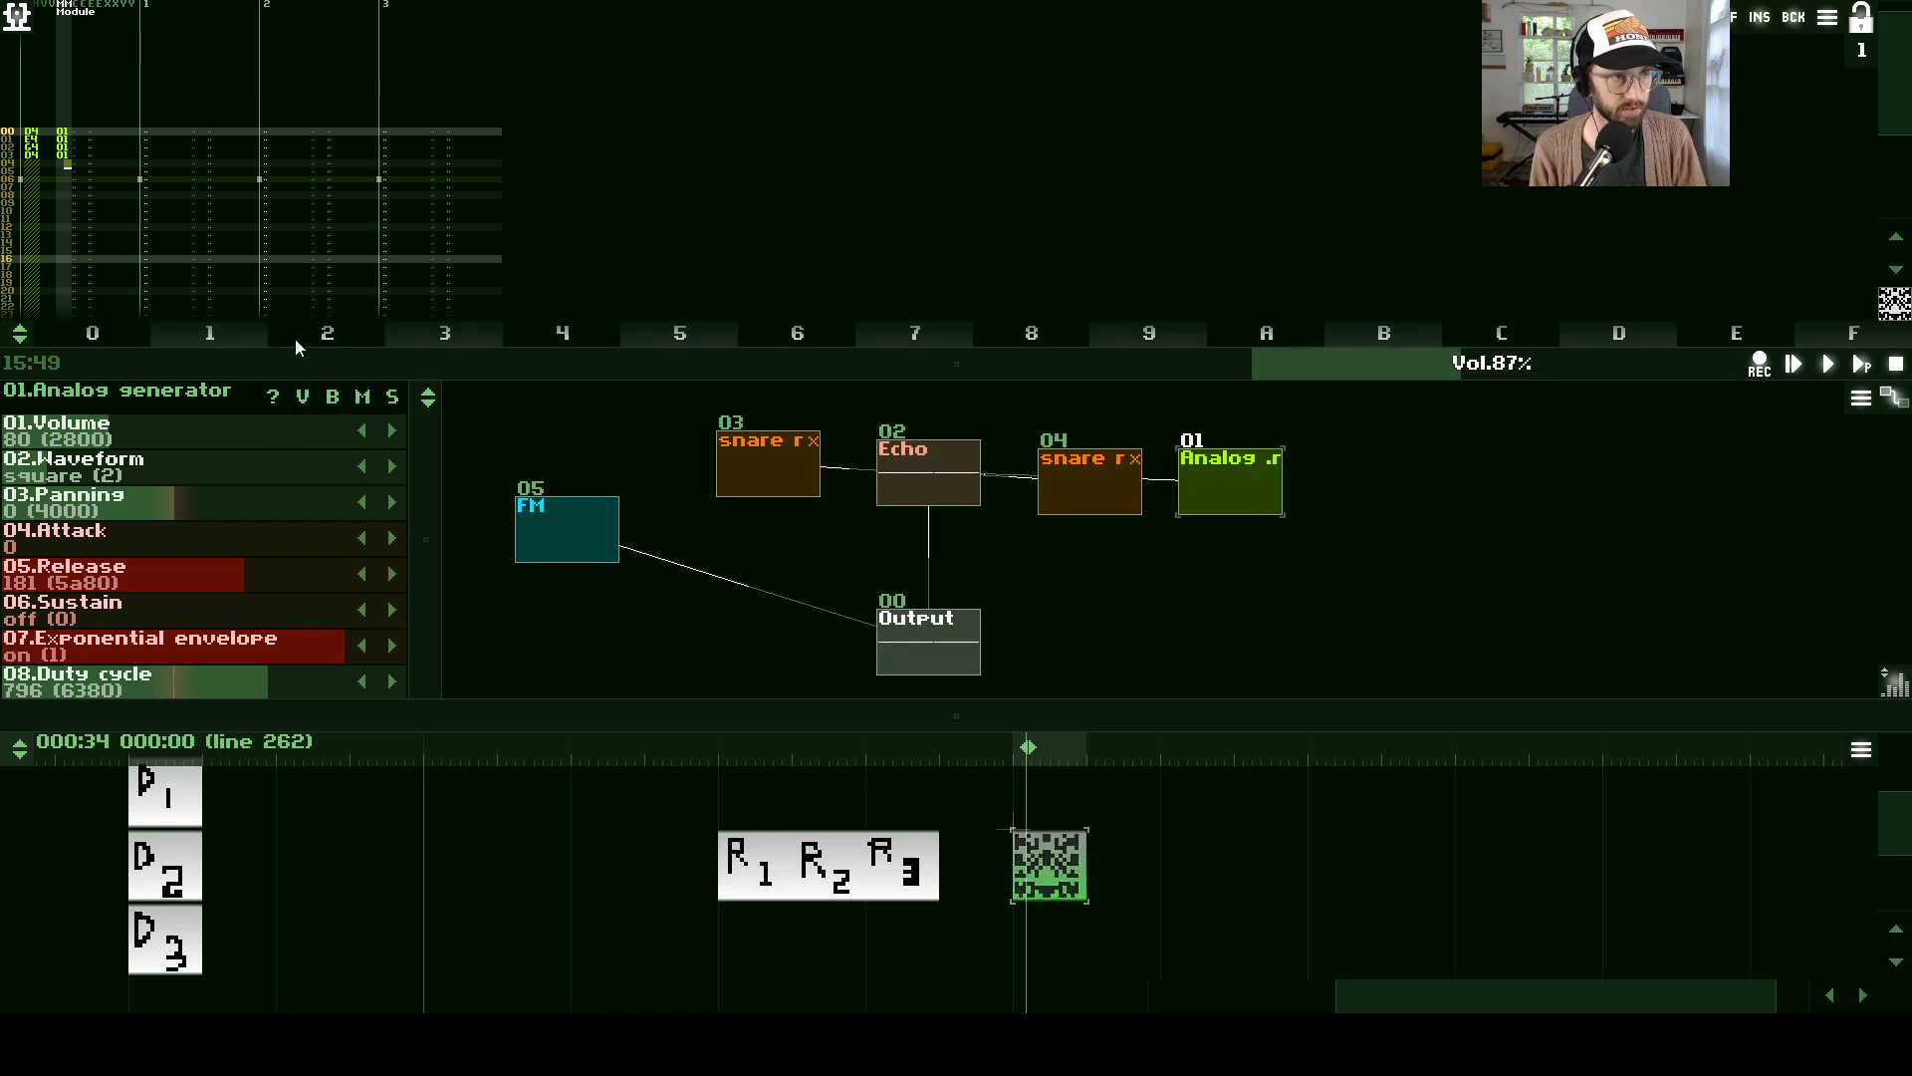
pyautogui.press('Right')
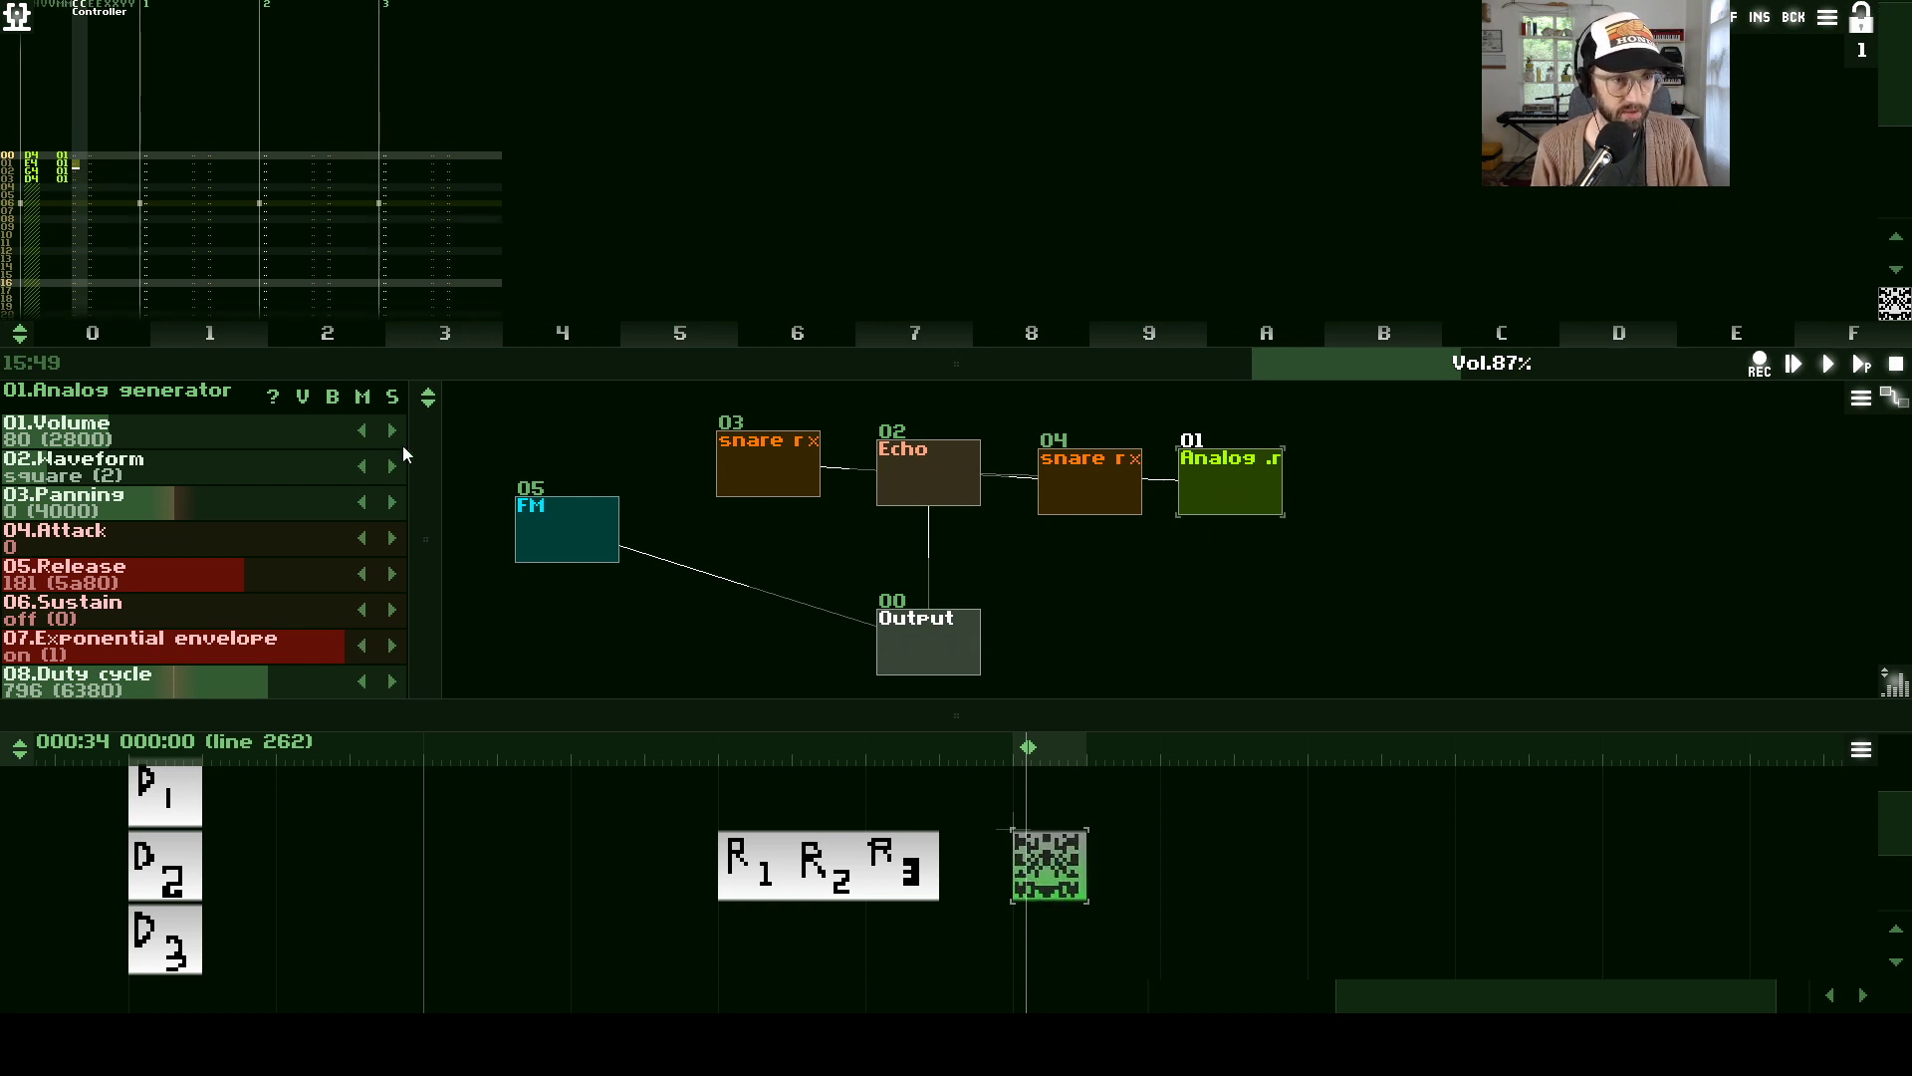
pyautogui.moveTo(433, 474); pyautogui.dragTo(713, 372)
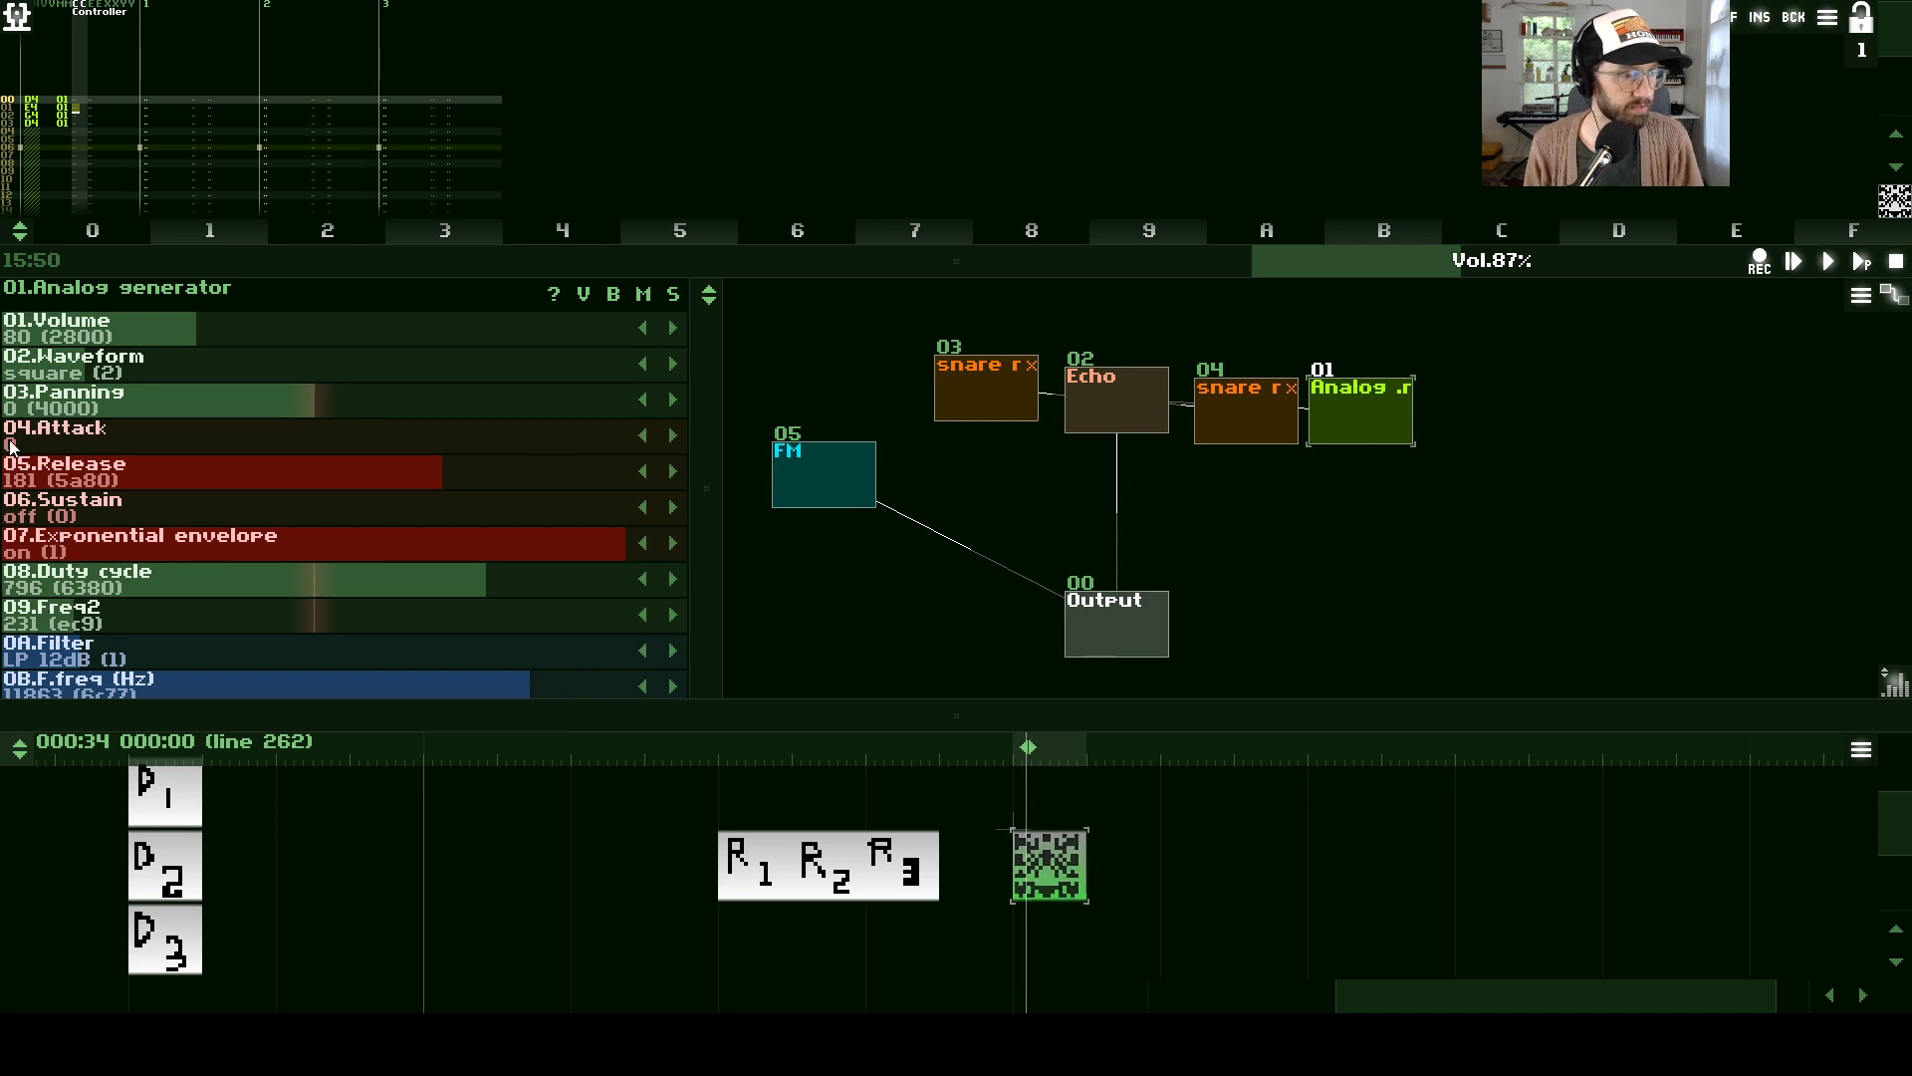
pyautogui.click(79, 102)
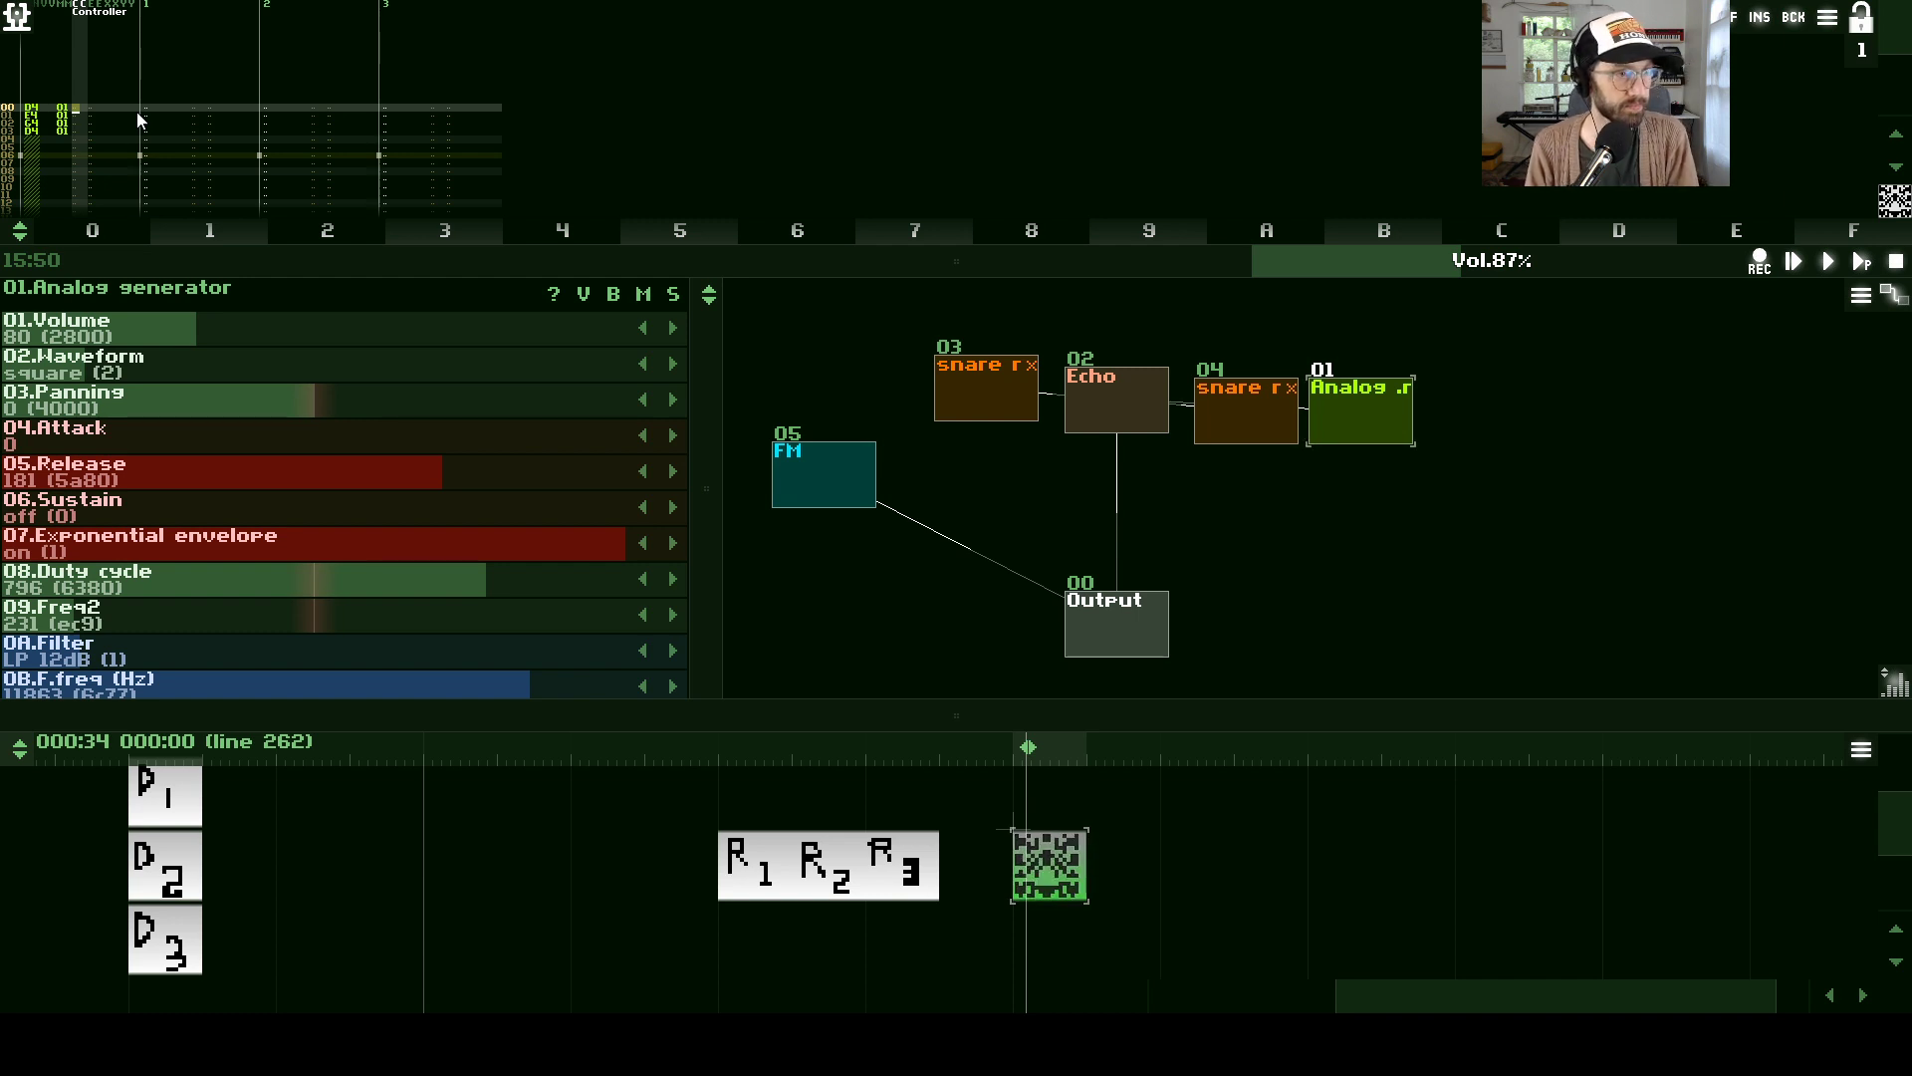
pyautogui.press('space')
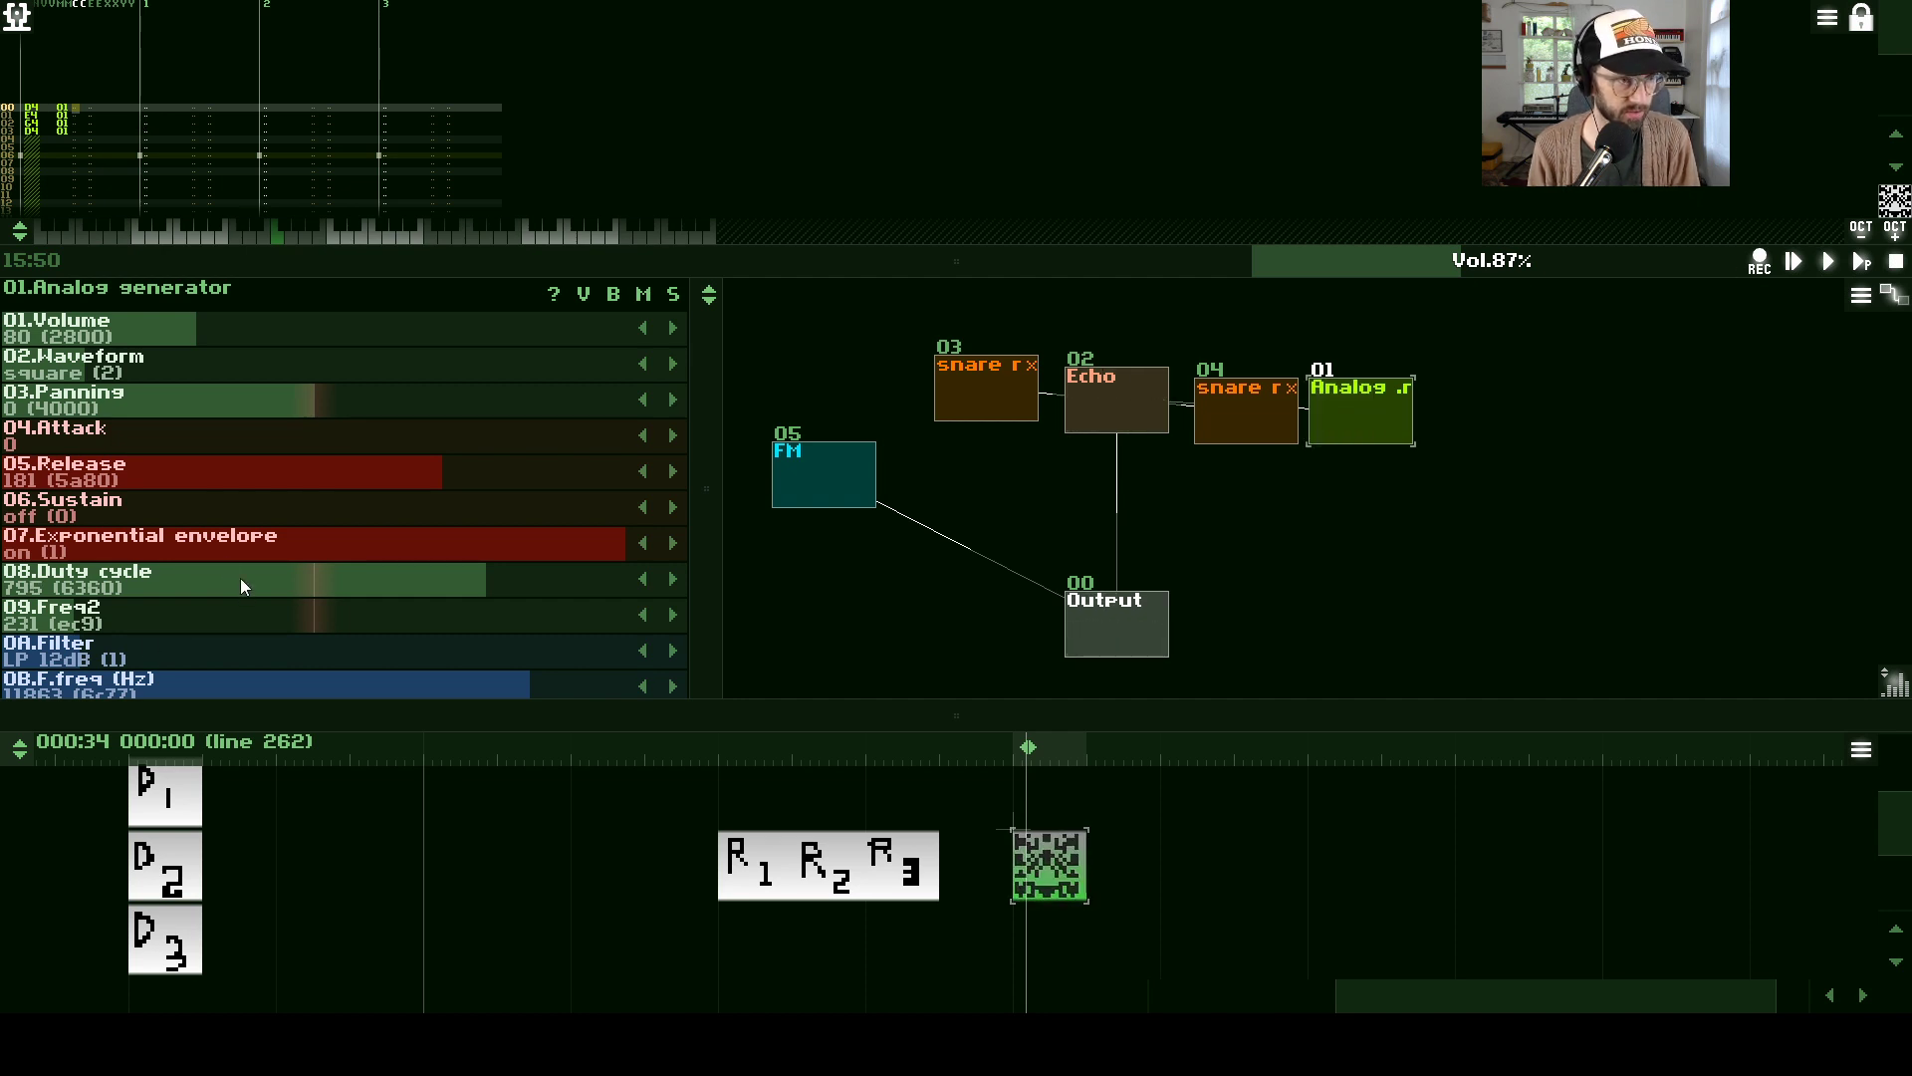
pyautogui.scroll(-2, 241, 578)
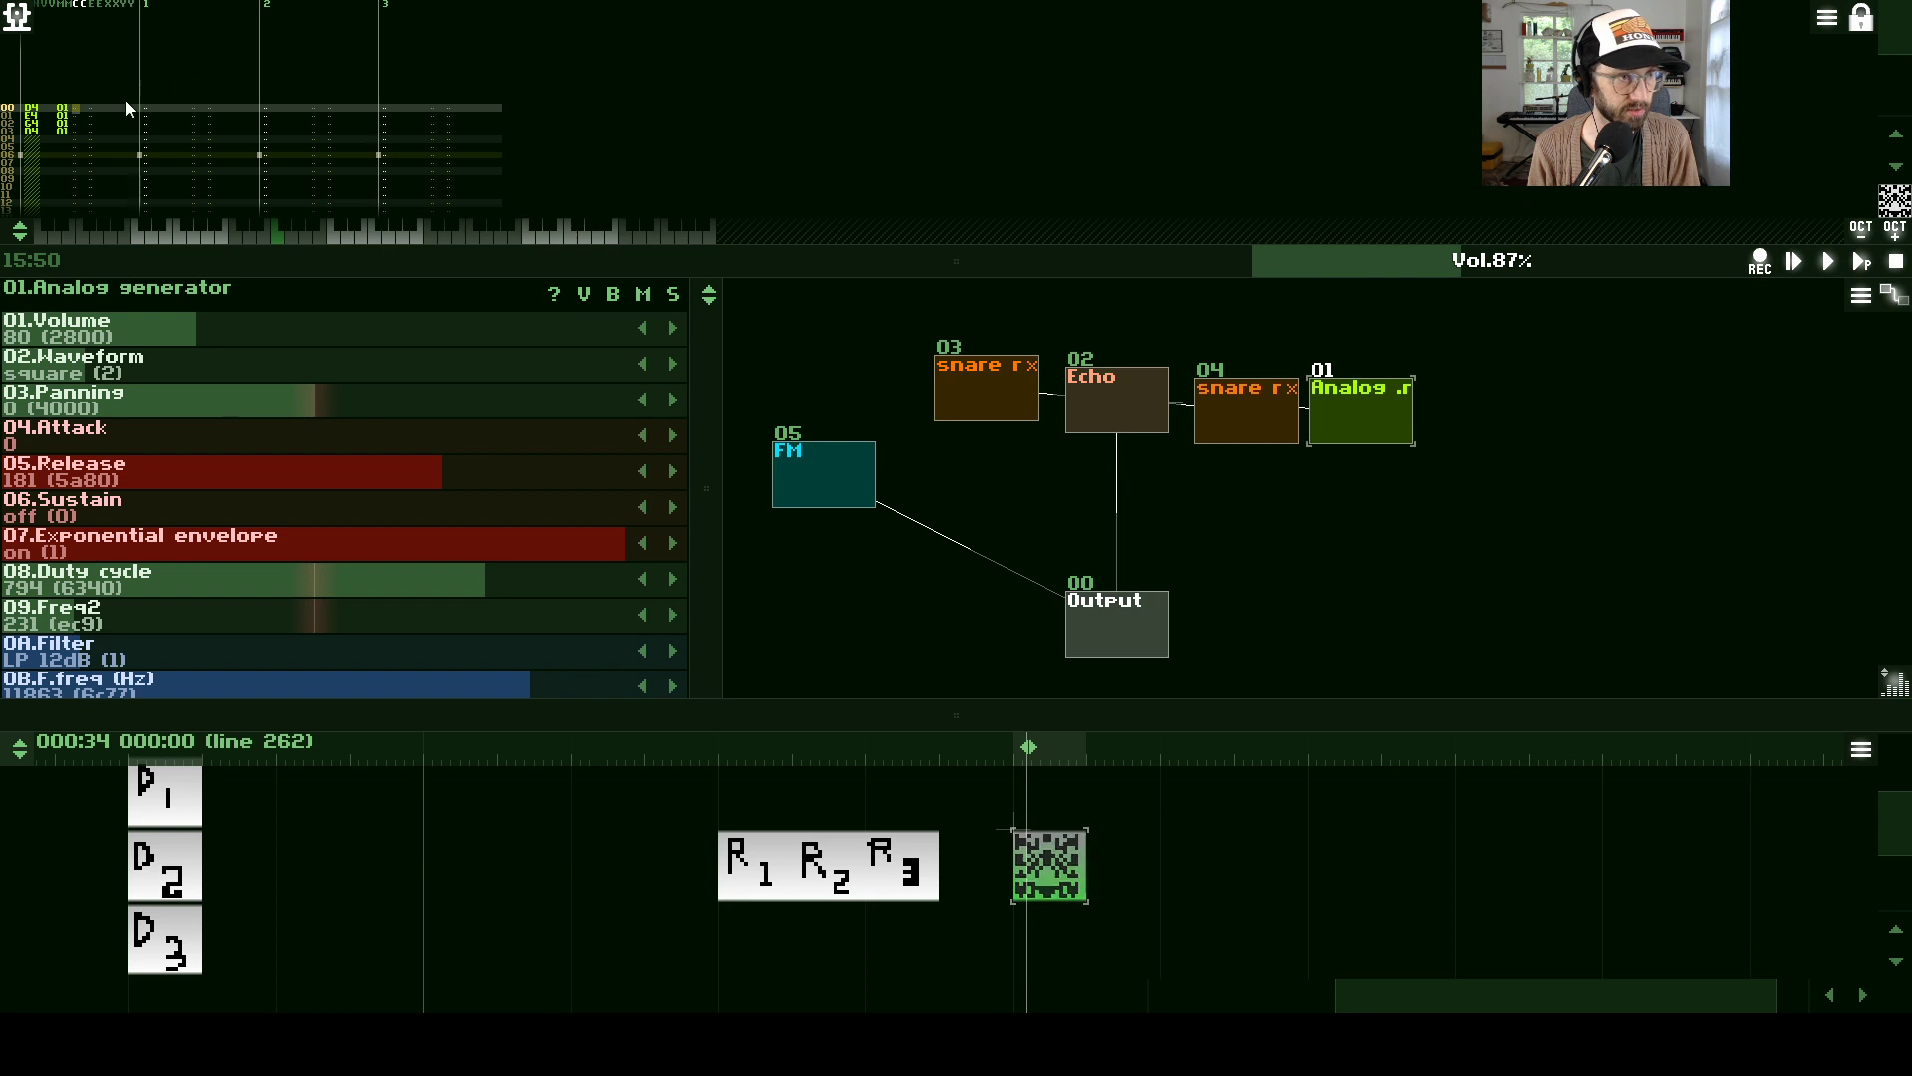
# - Enter controller number 08, Duty cycle, on the first five lines of the first track
pyautogui.click(81, 95)
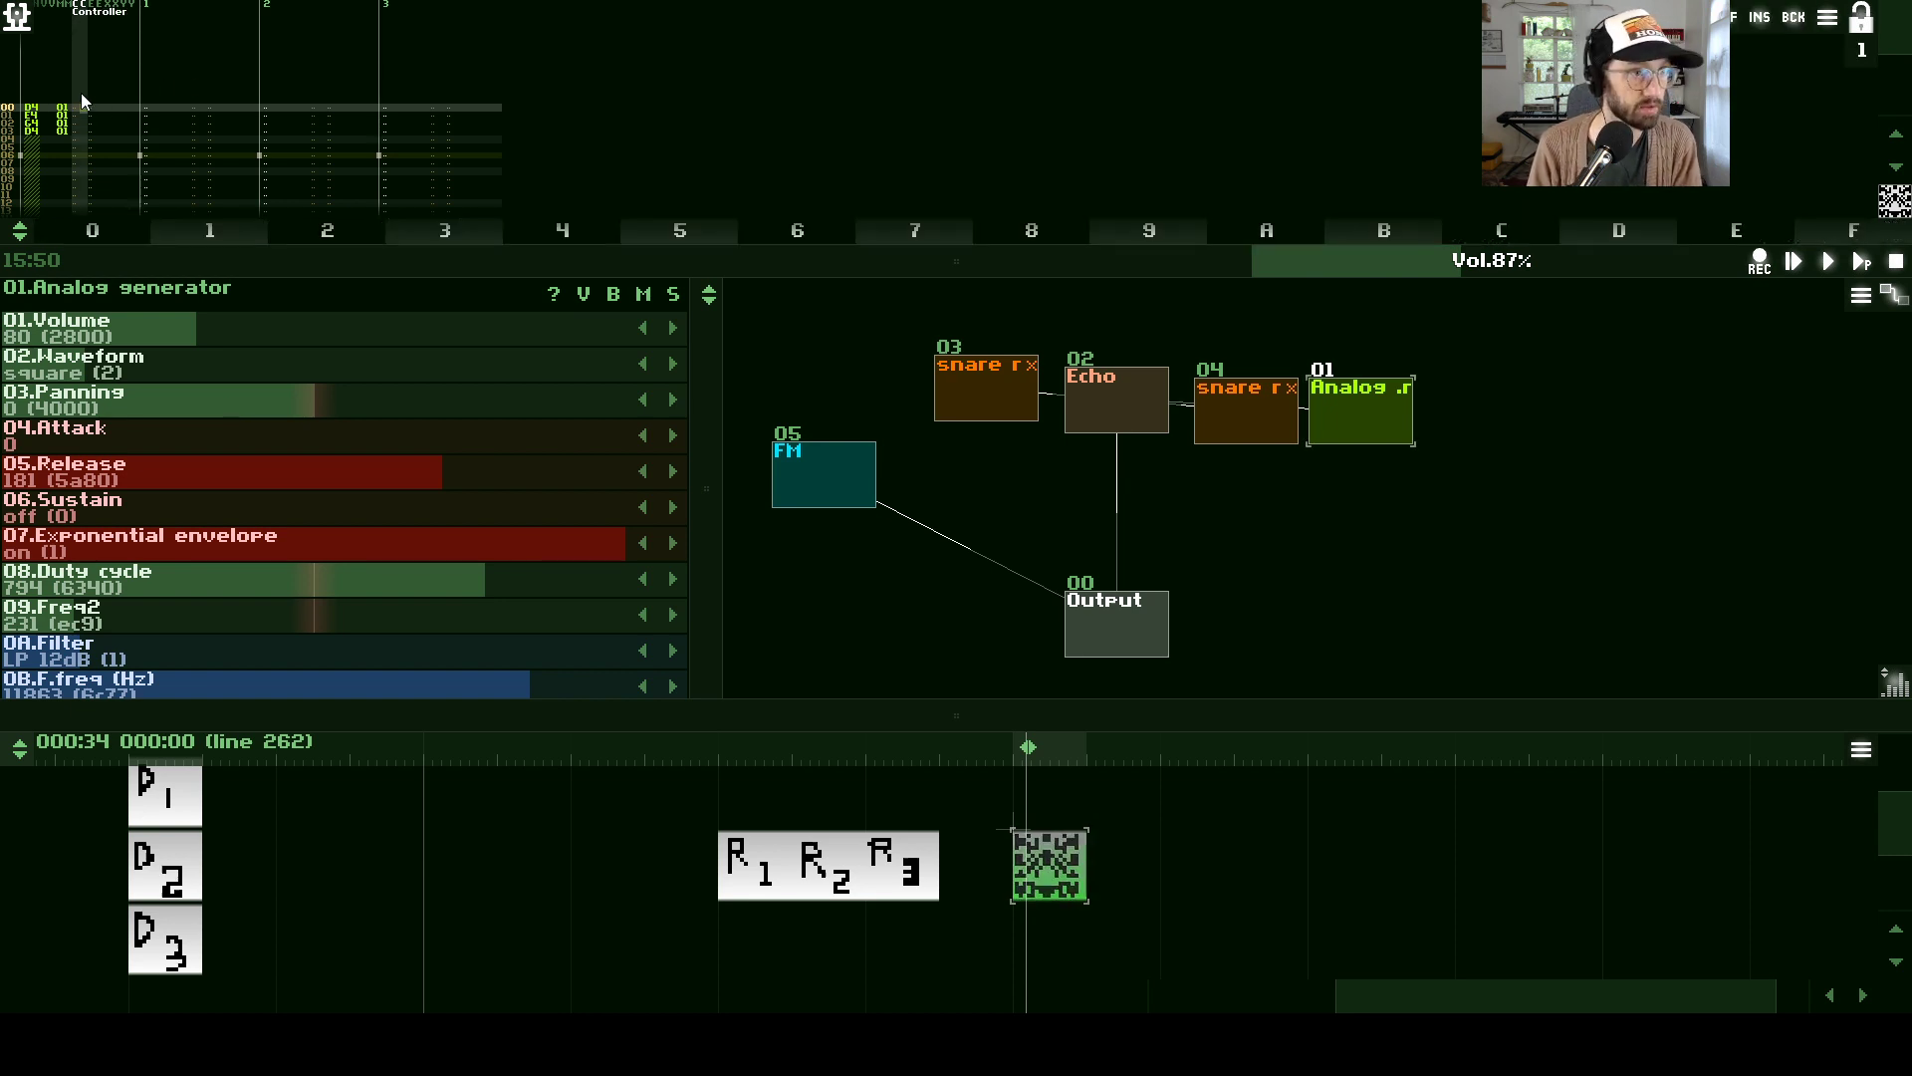
pyautogui.write('88888')
pyautogui.press('Up')
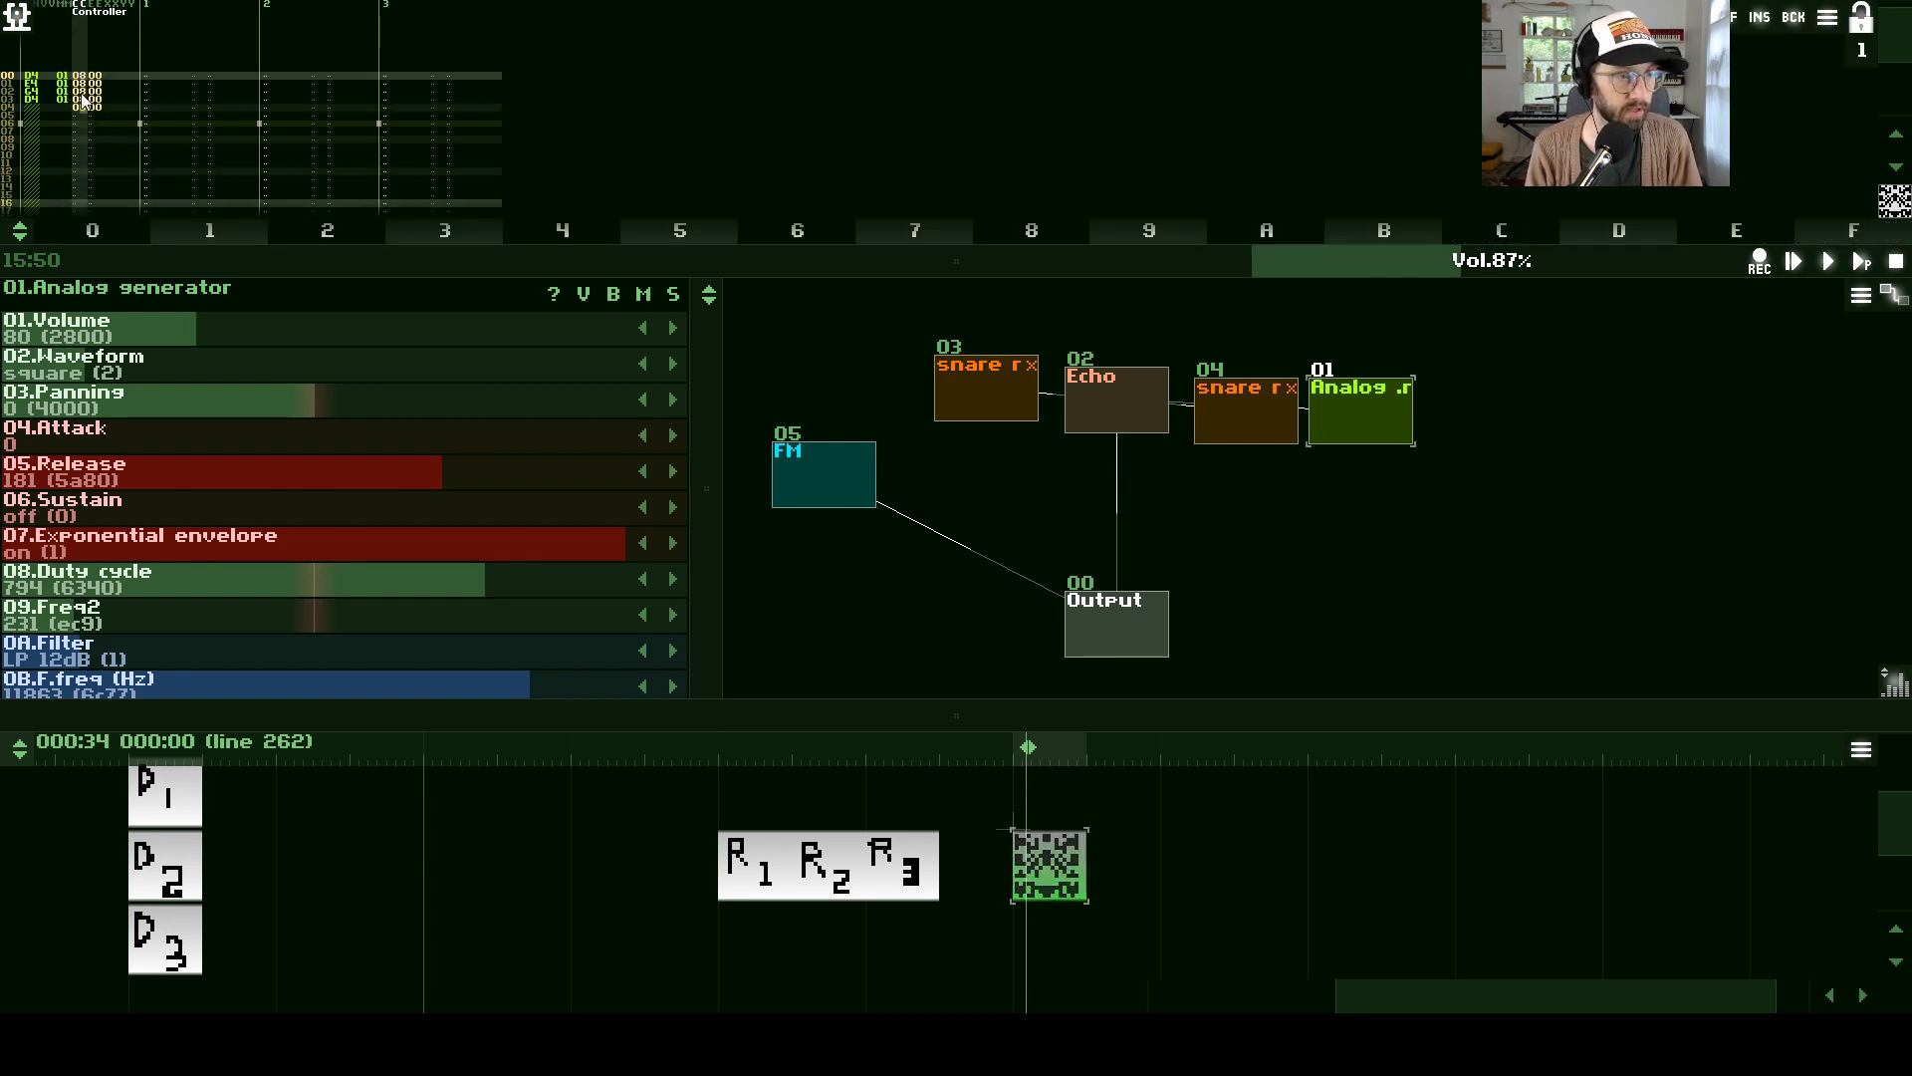
# - Enter the controller values 2000 on the first line and 5000 on the second line
pyautogui.press('Right')
pyautogui.press('Up')
pyautogui.press('Up')
pyautogui.press('Up')
pyautogui.press('Up')
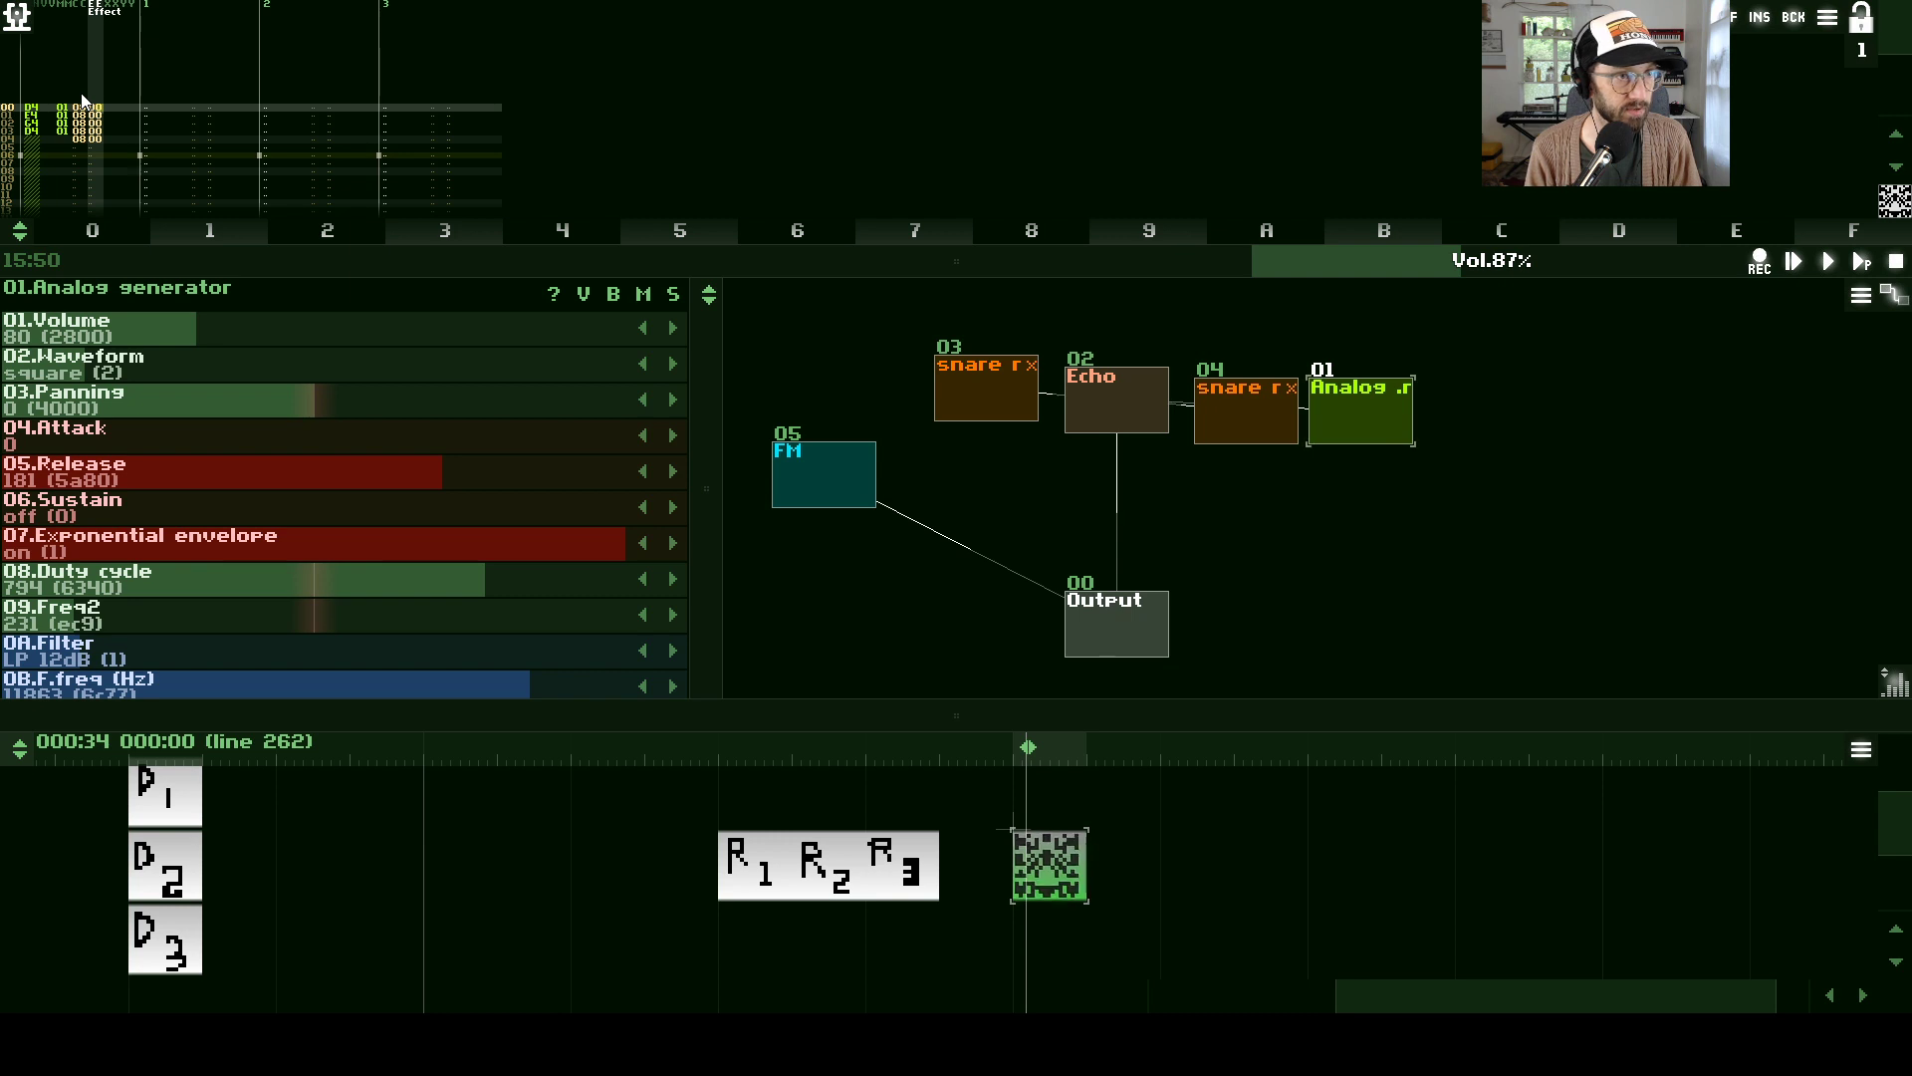
pyautogui.press('Right')
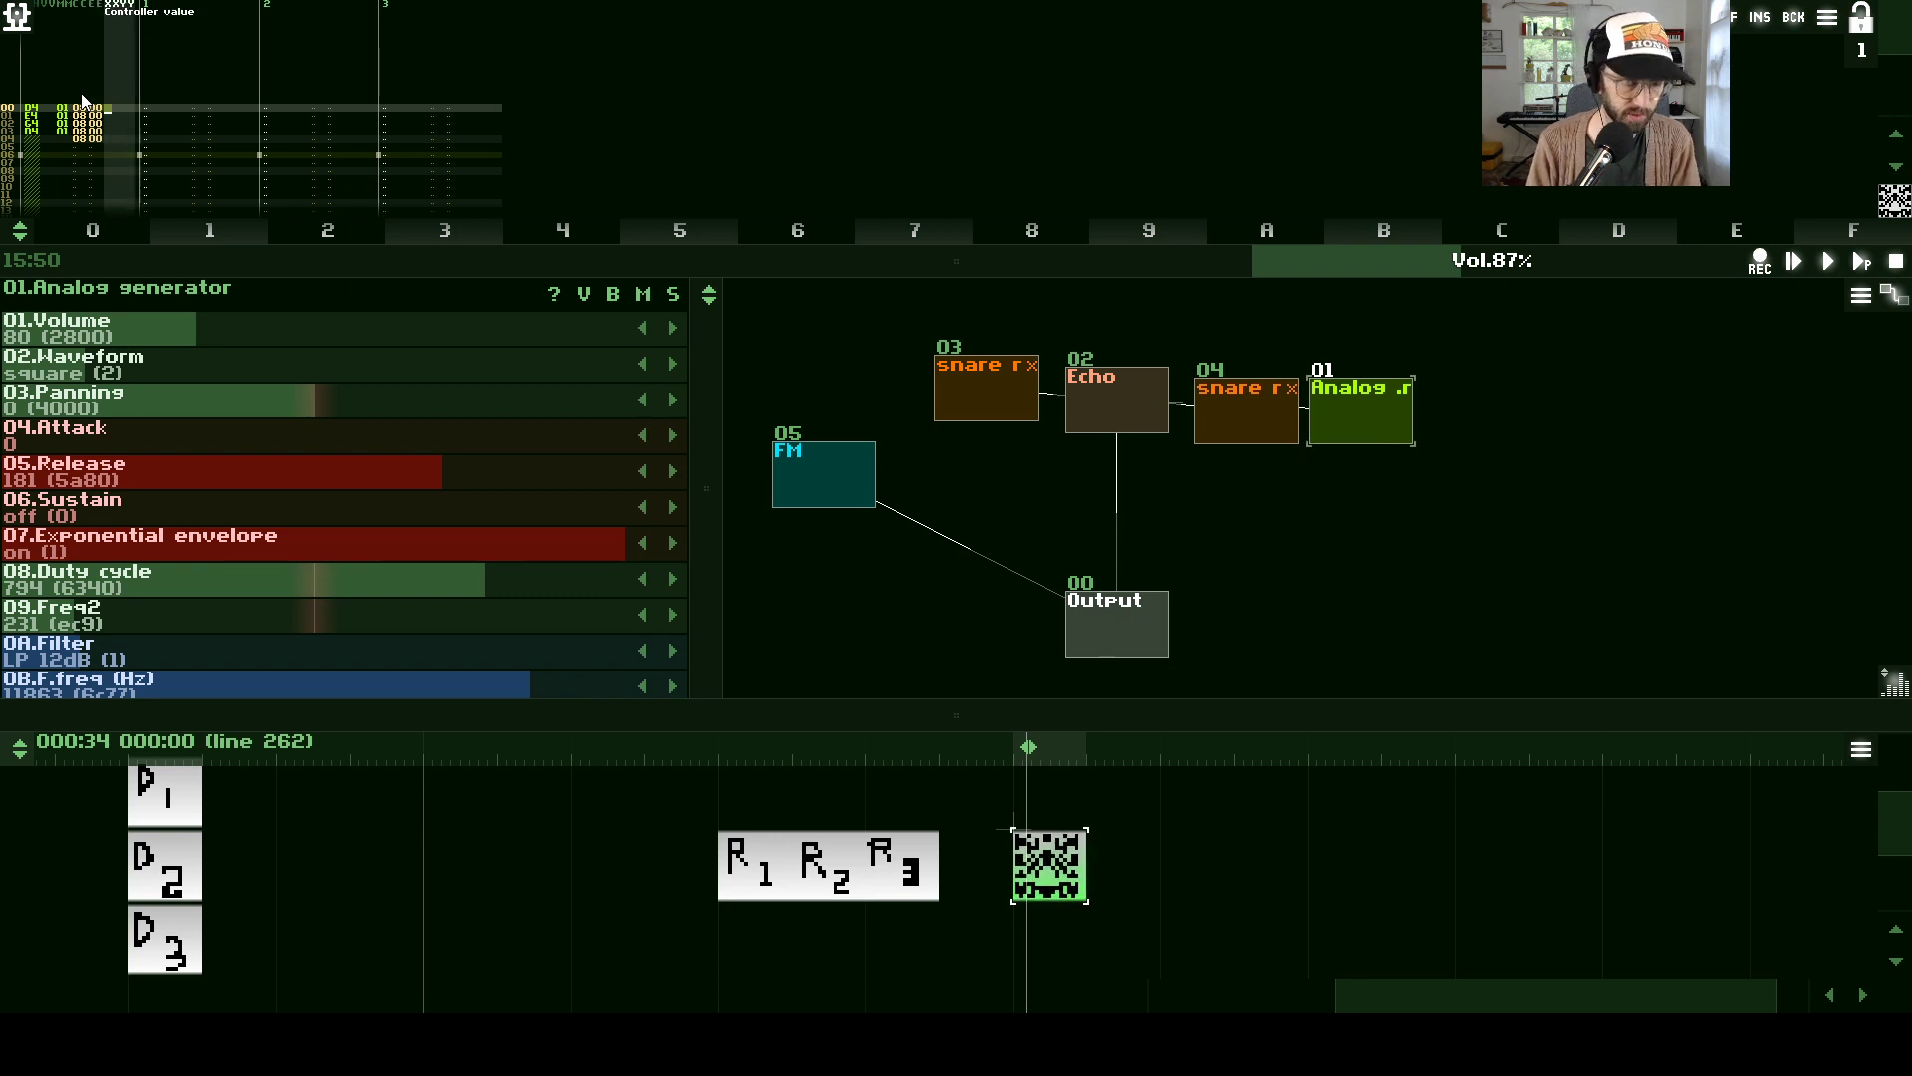
pyautogui.write('2000 ')
pyautogui.write('5000 ')
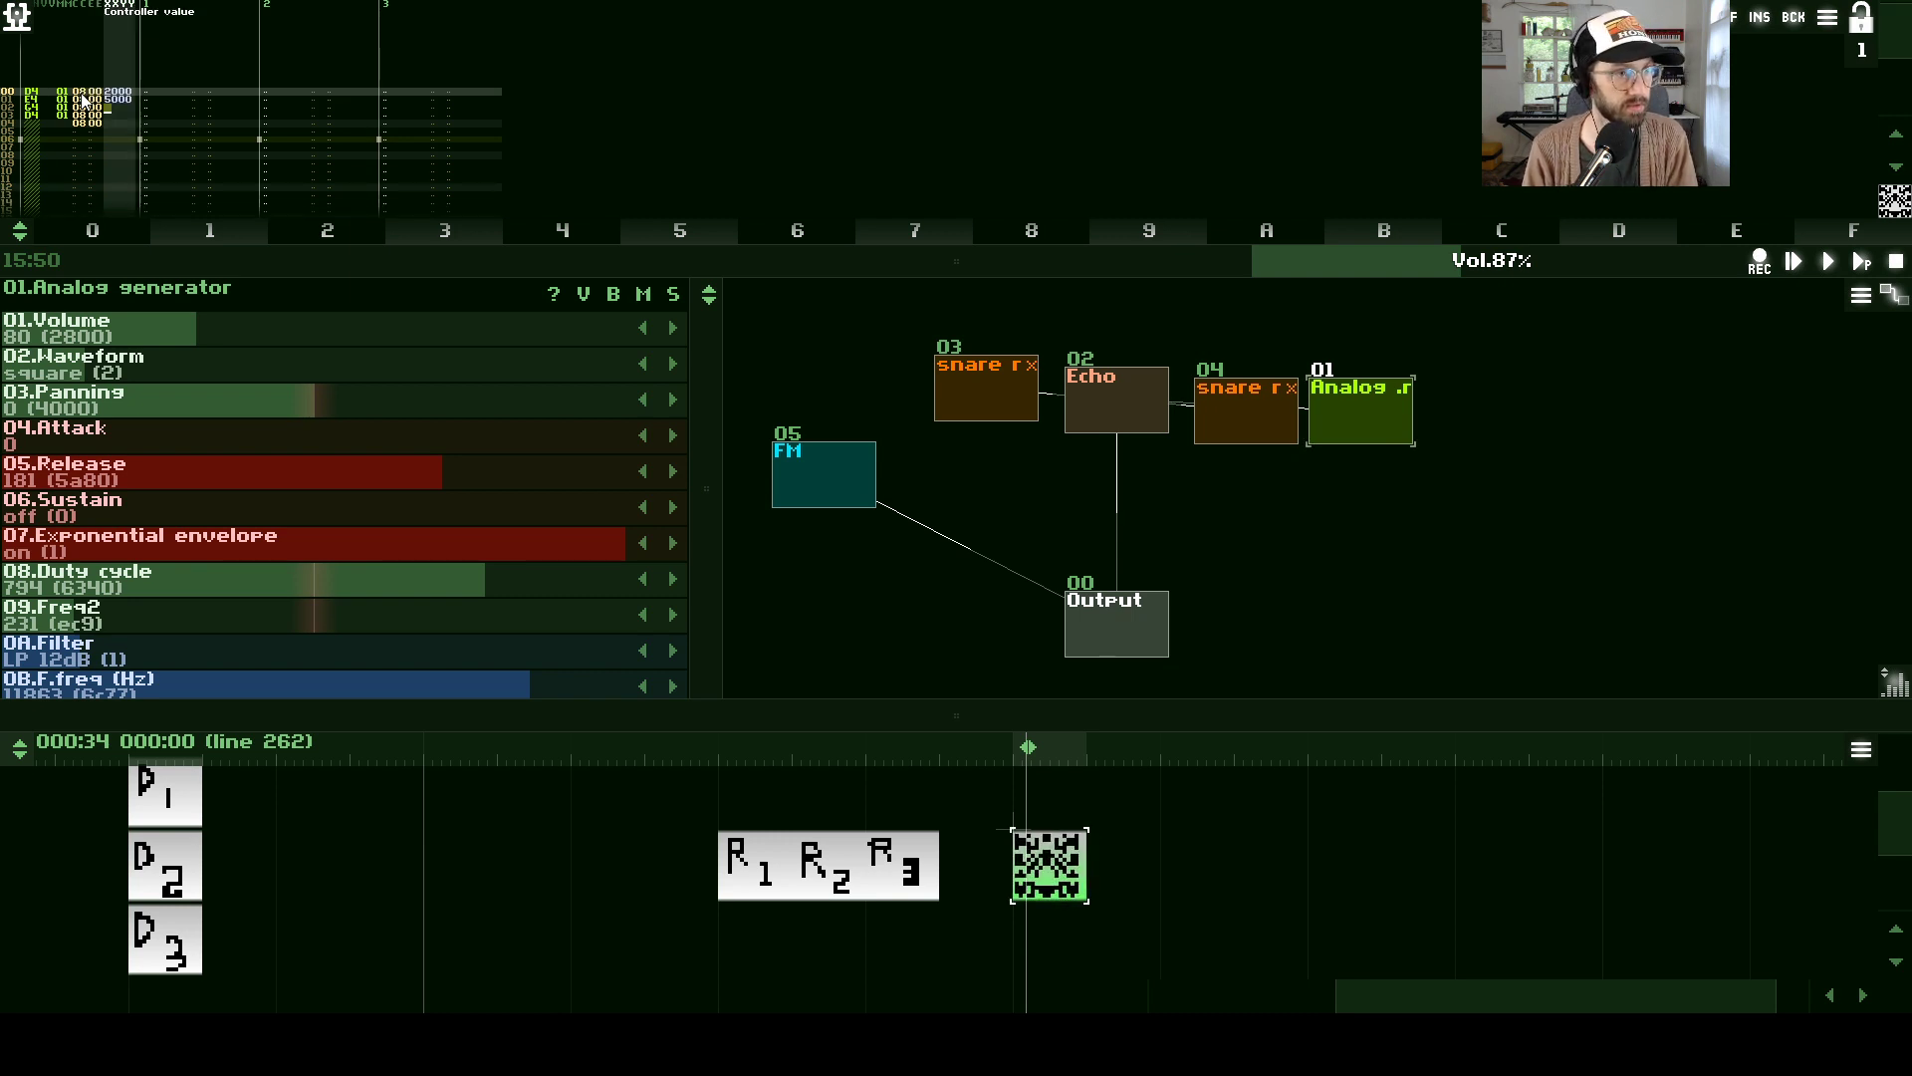
pyautogui.write('FF00')
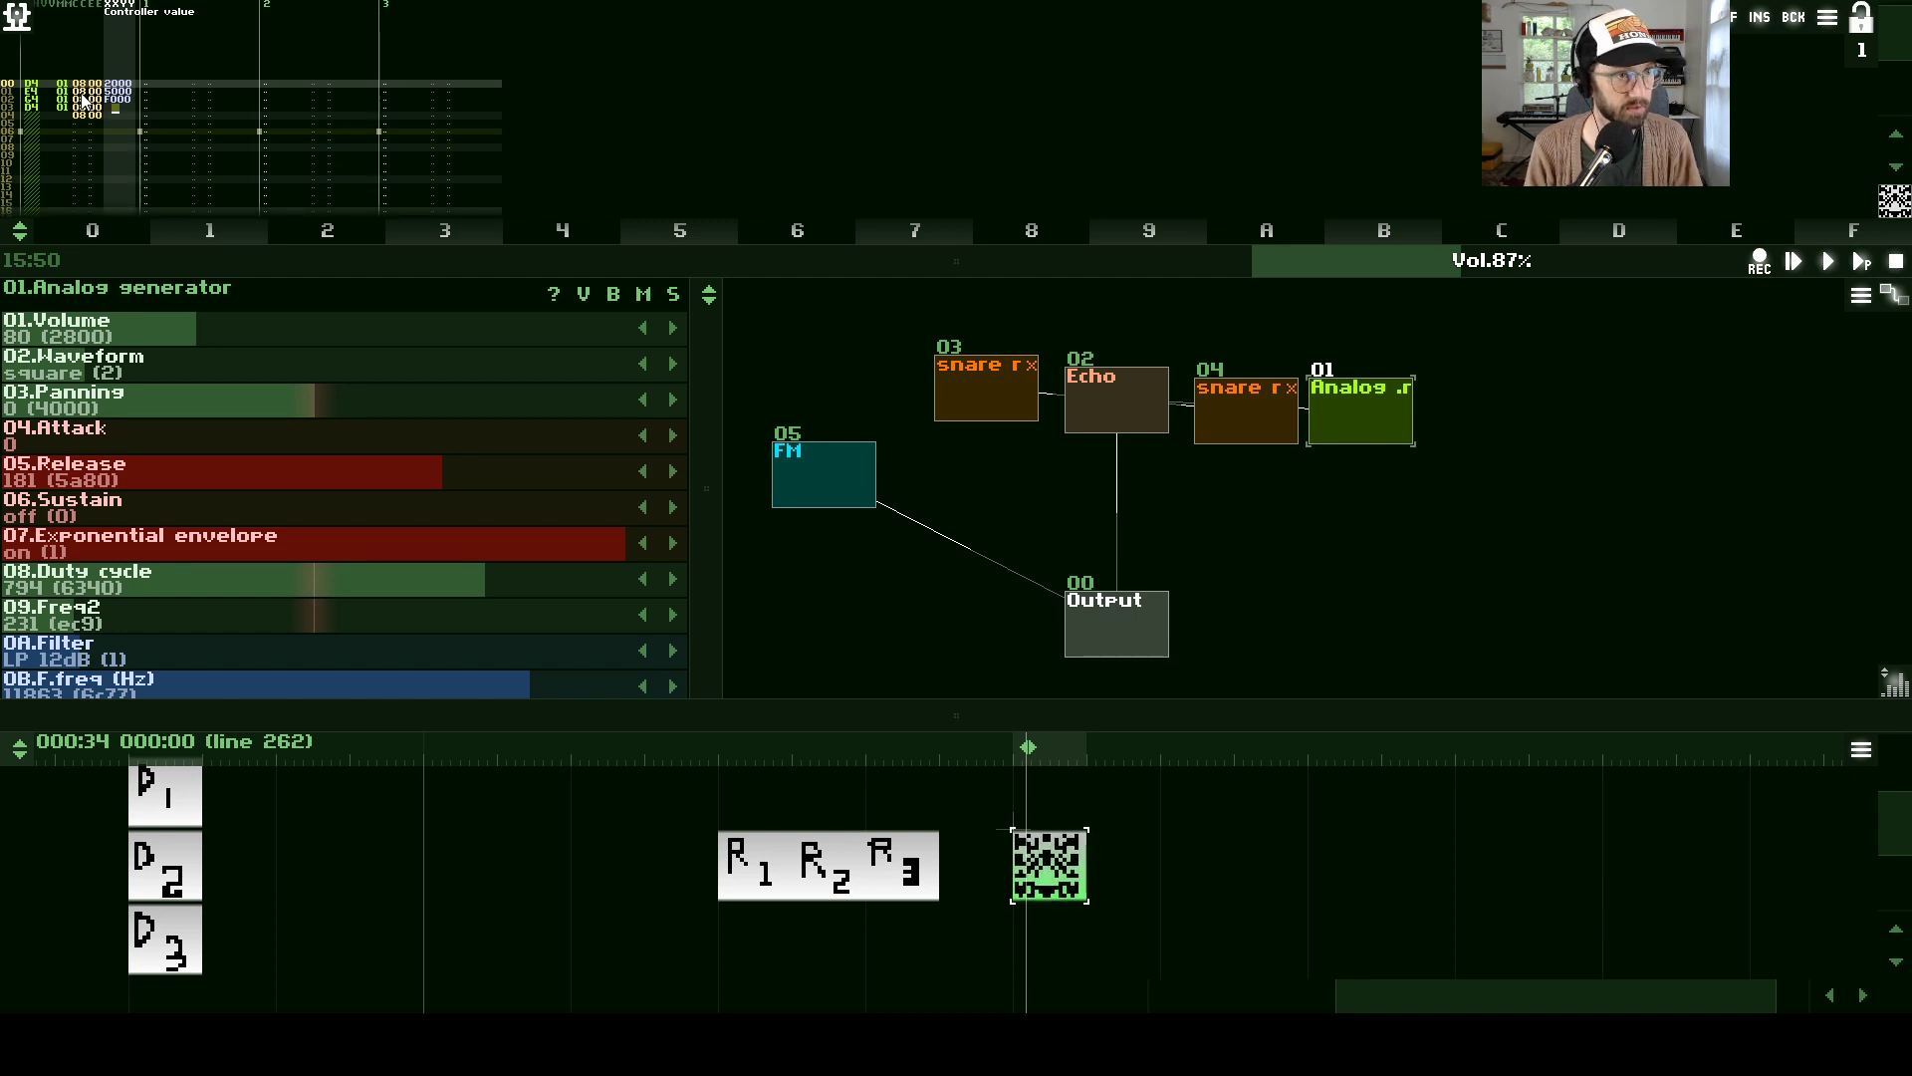
# - Enter the controller value FFFF on the third line and play the pattern
pyautogui.press('Up')
pyautogui.press('Right')
pyautogui.write('0')
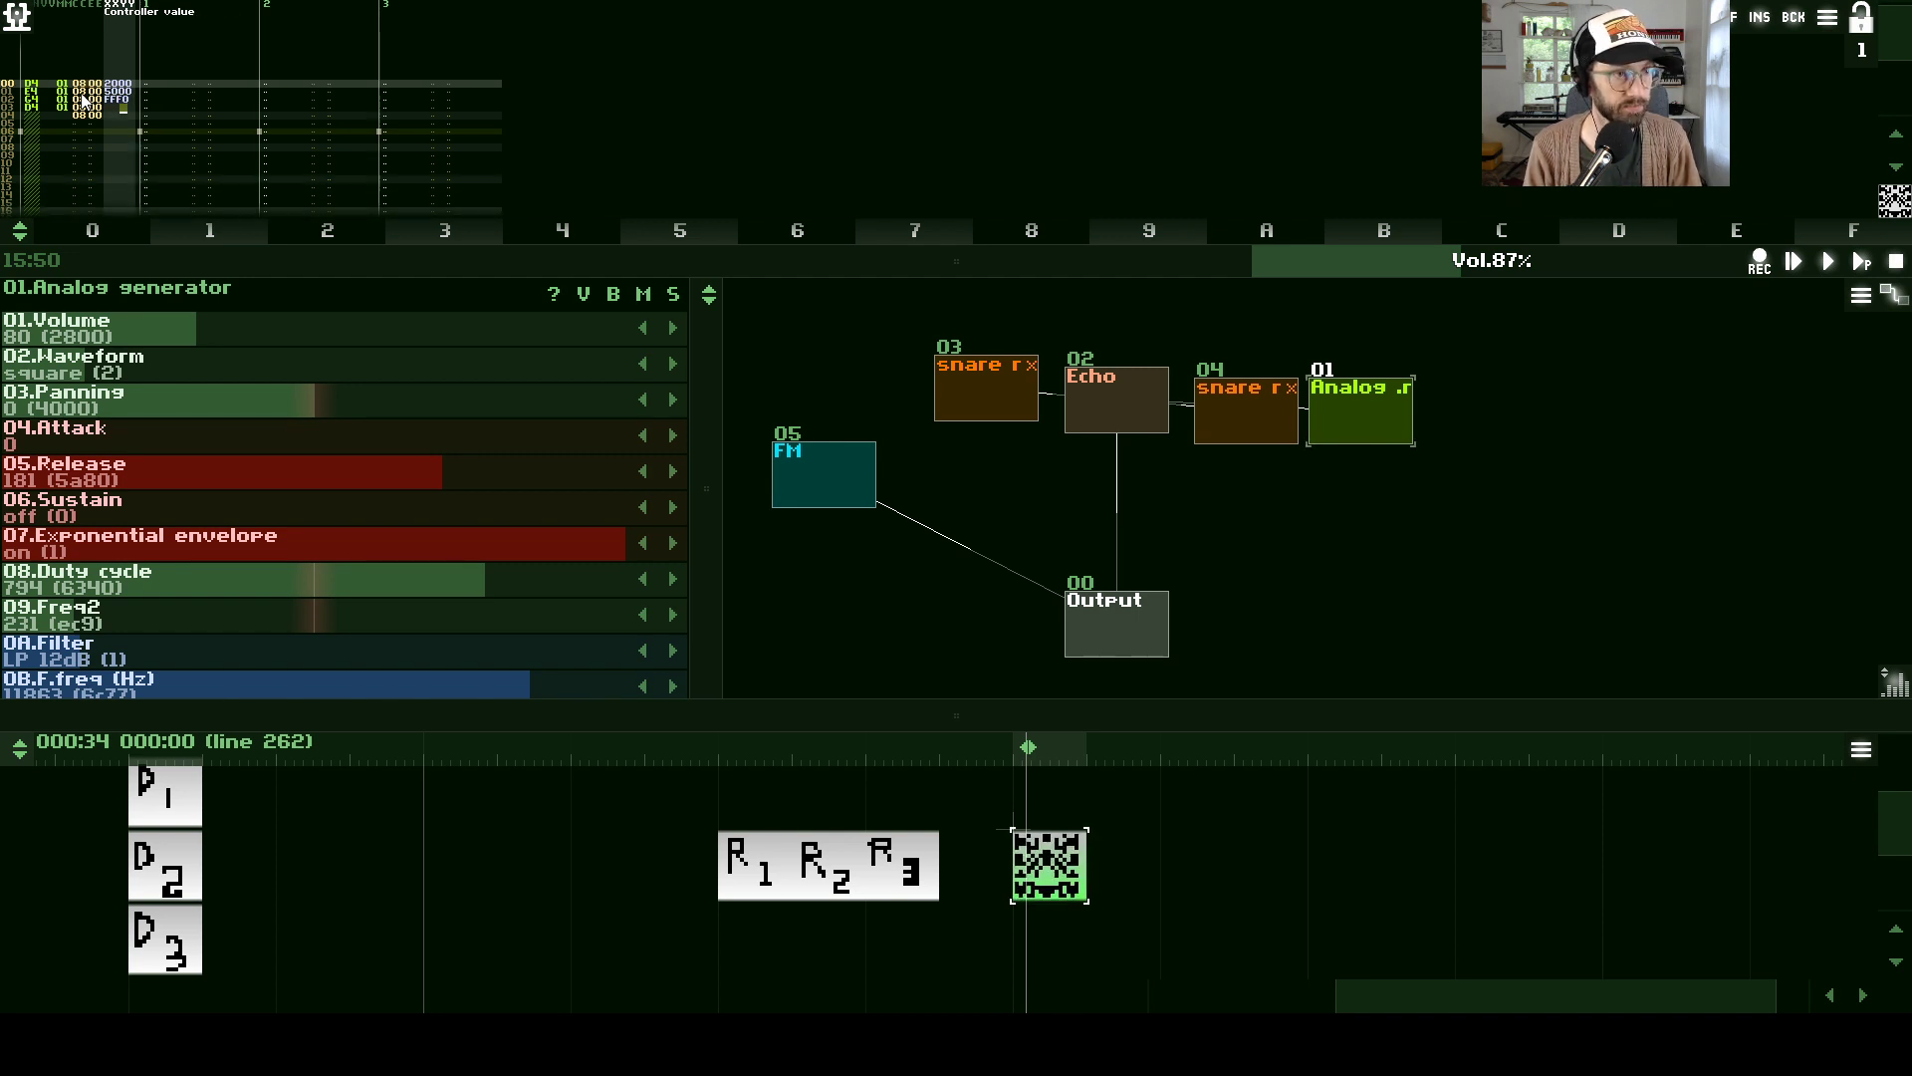
pyautogui.press('Up')
pyautogui.press('Left')
pyautogui.write('F')
pyautogui.press('Up')
pyautogui.press('Right')
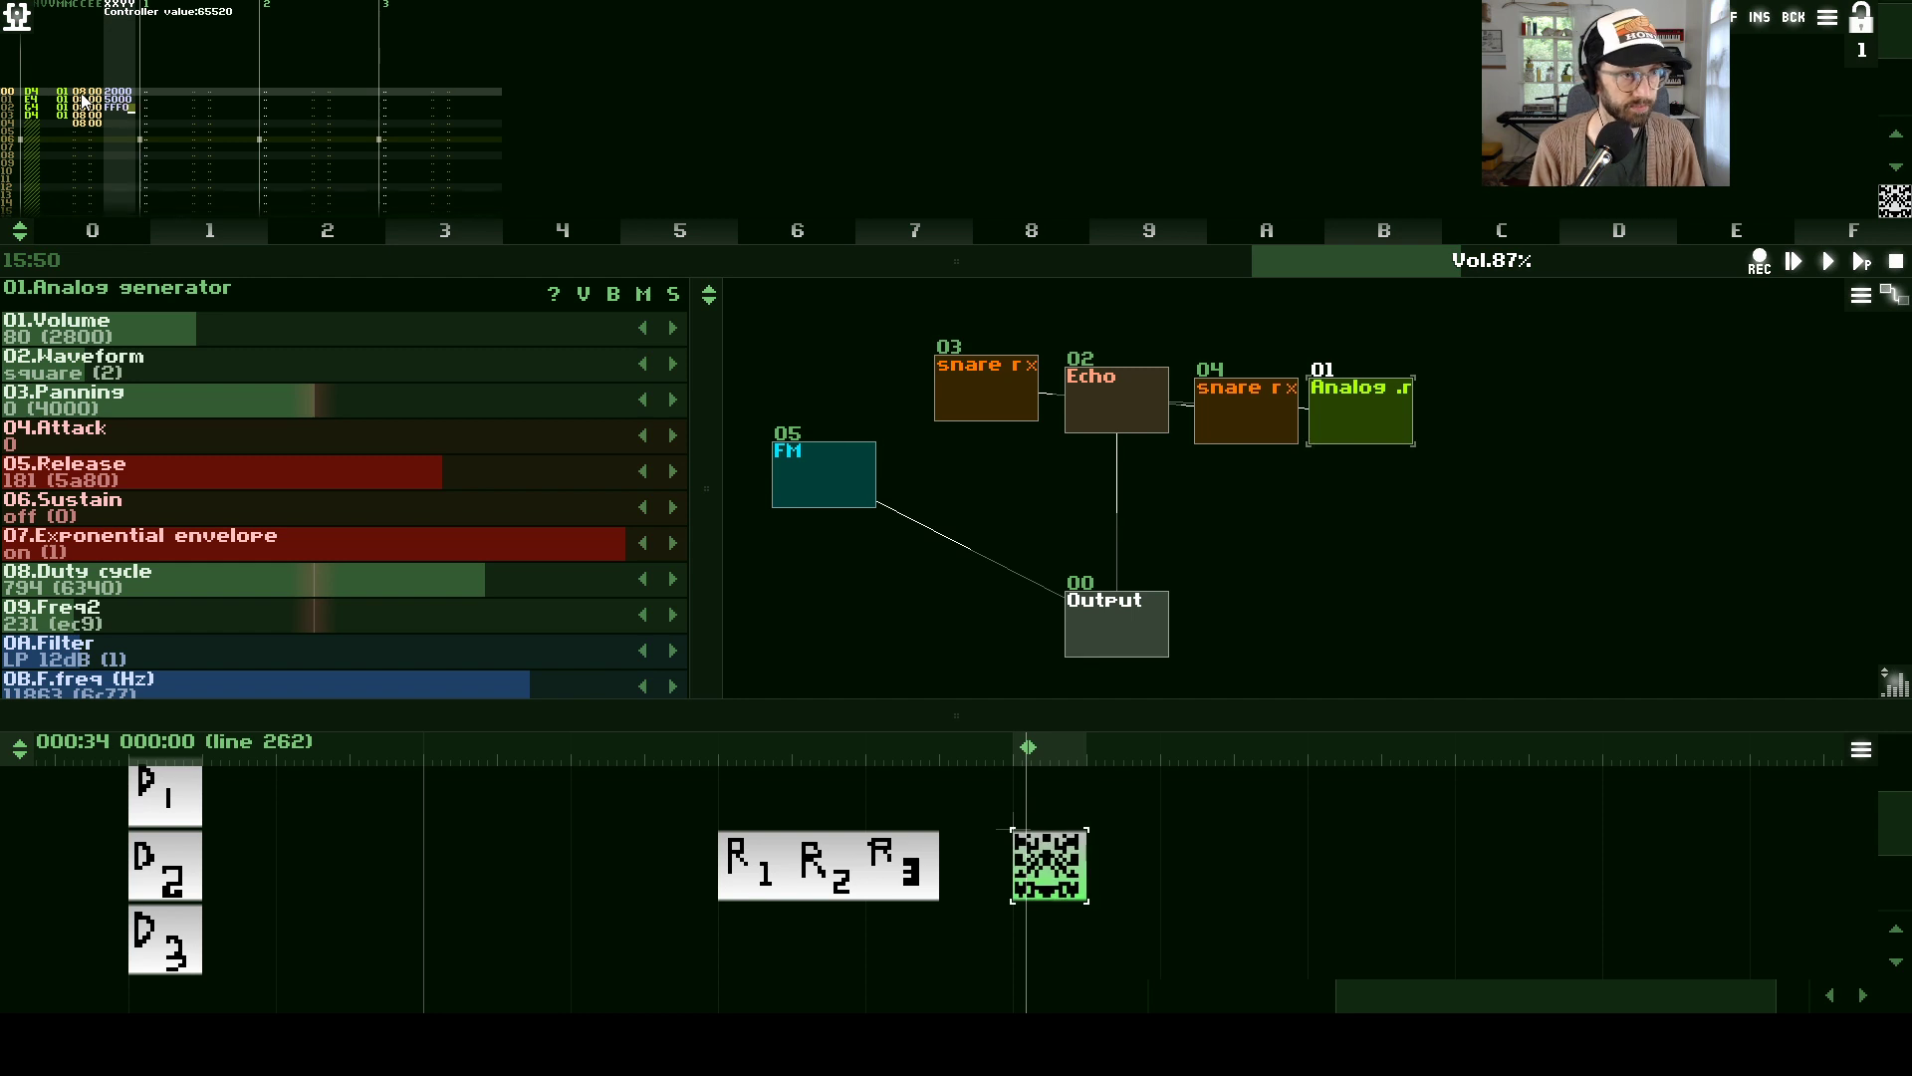
pyautogui.write('F')
pyautogui.press('space')
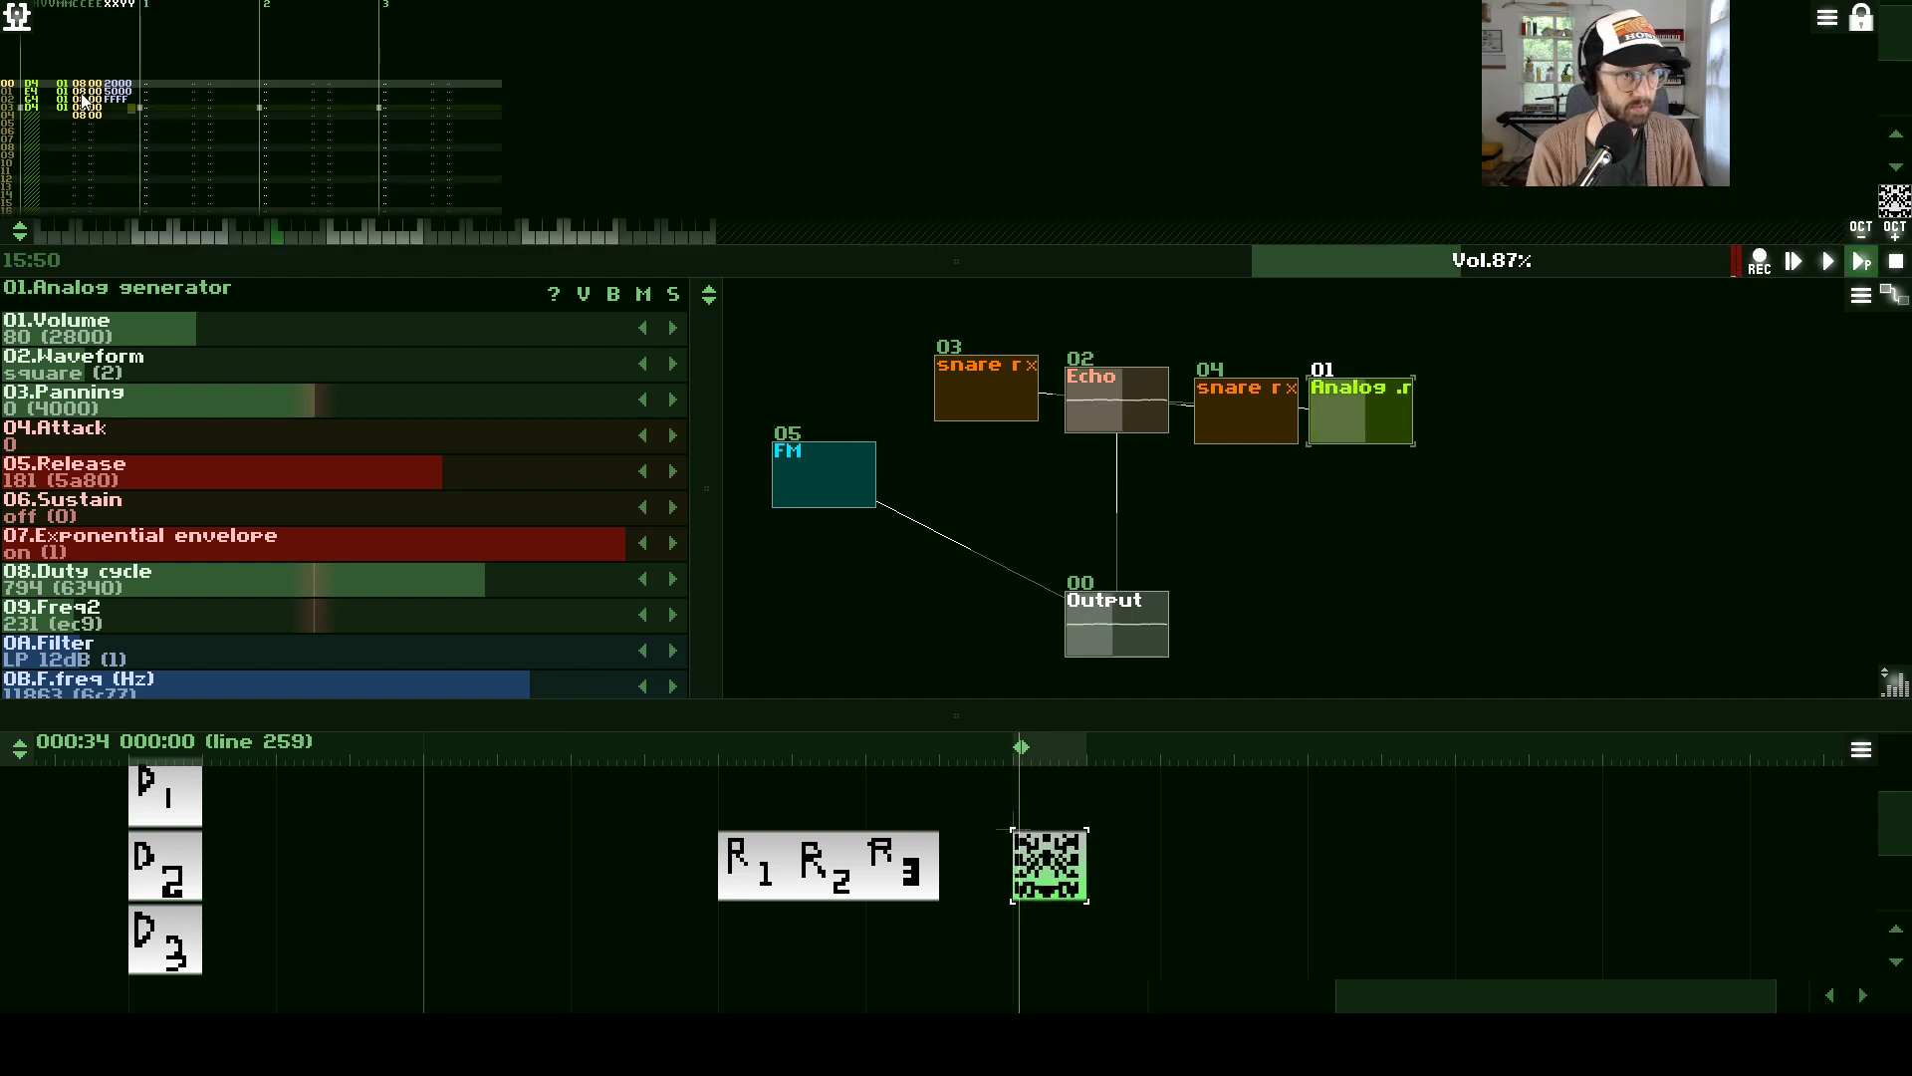
pyautogui.press('space')
pyautogui.press('Up')
pyautogui.press('Up')
pyautogui.press('Up')
pyautogui.press('Up')
pyautogui.press('Up')
pyautogui.press('Up')
pyautogui.press('Up')
pyautogui.press('Up')
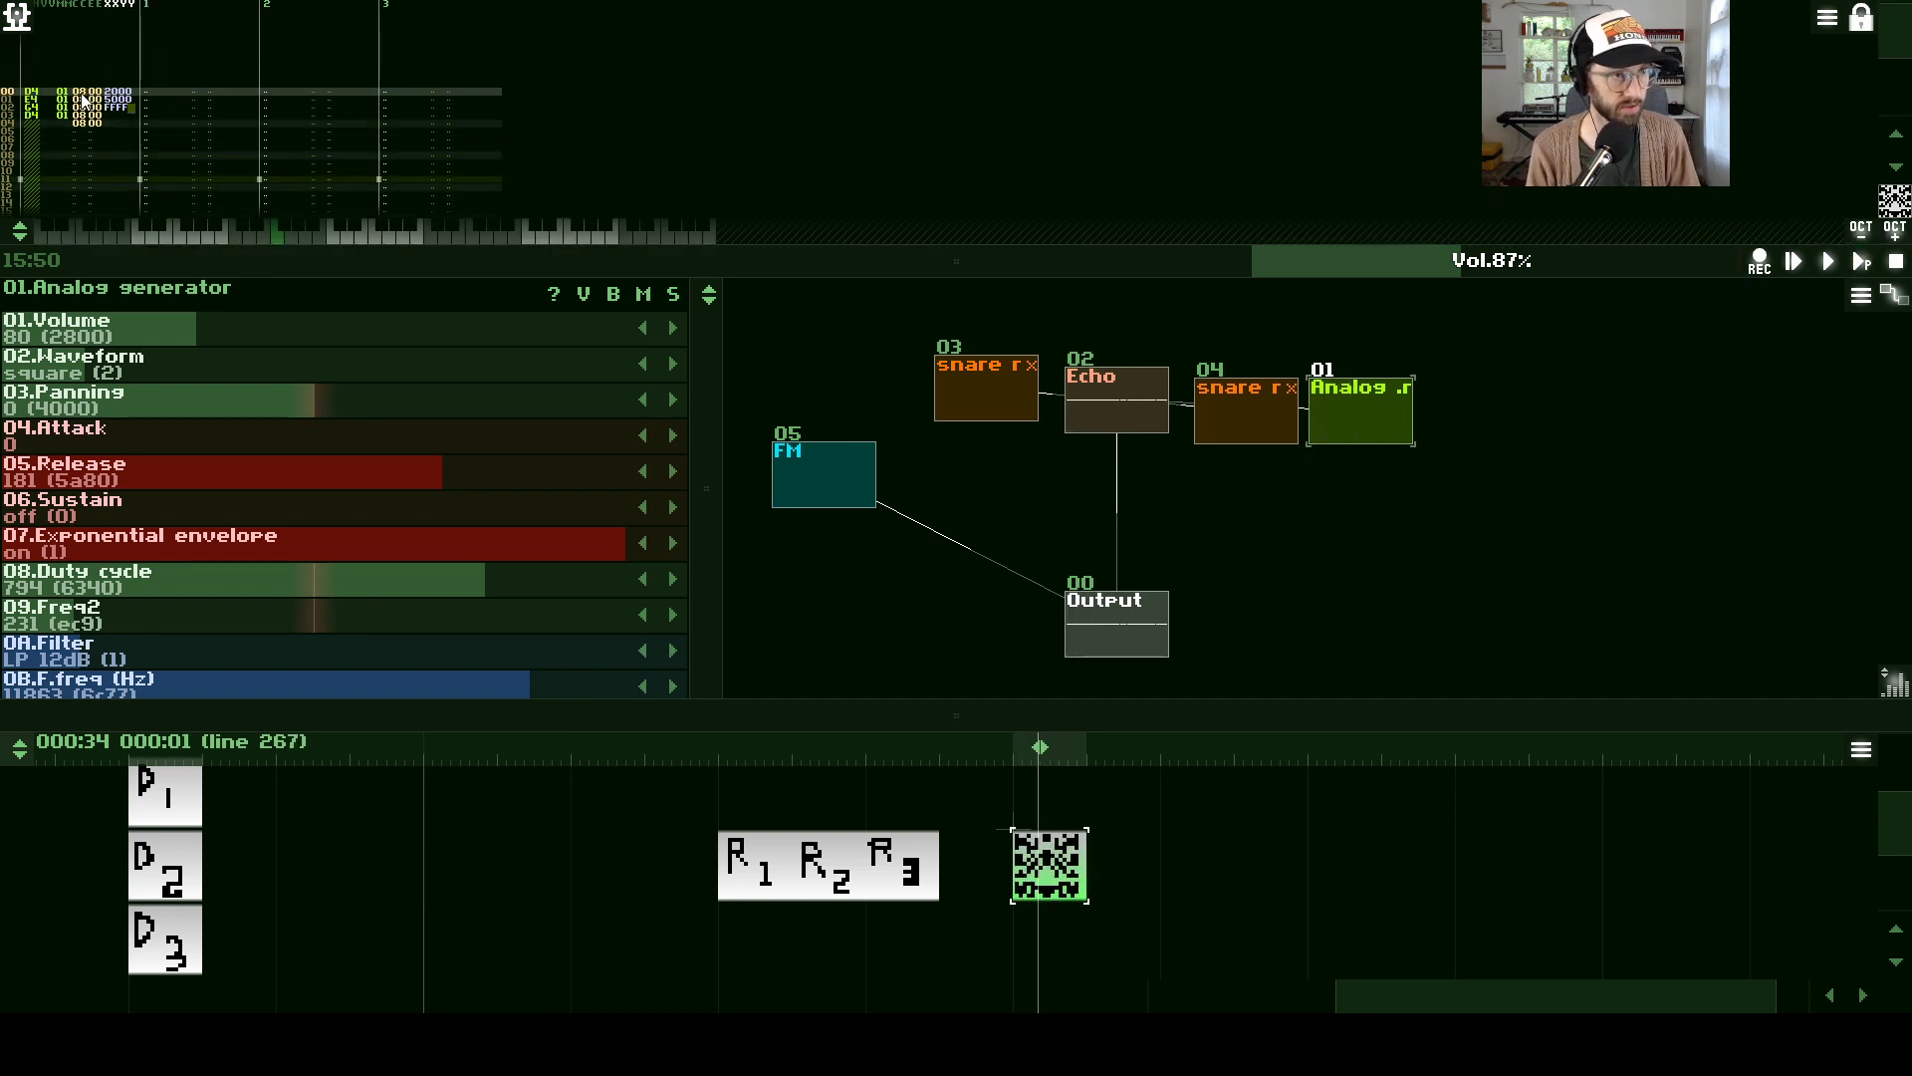
# - Set the pattern's number of lines to 4 and play the shortened pattern
pyautogui.doubleClick(1012, 842)
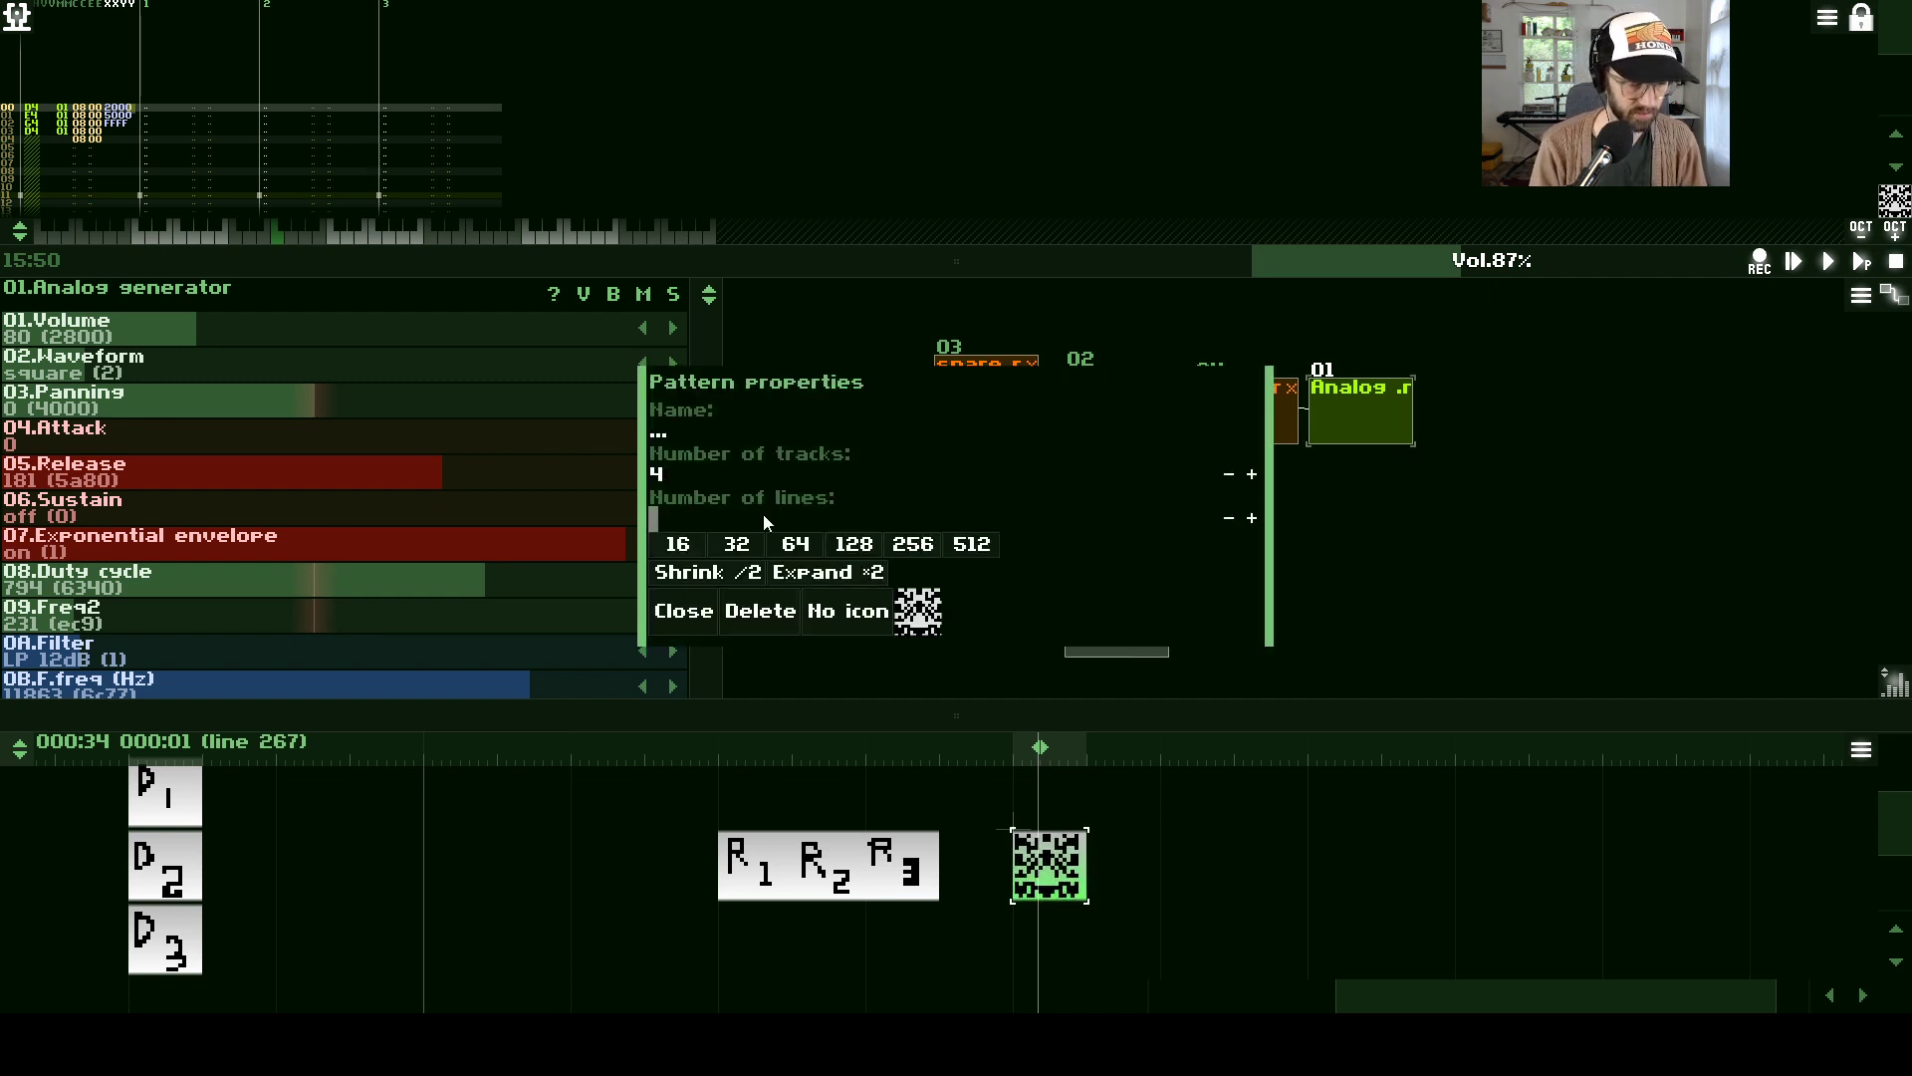
pyautogui.click(691, 604)
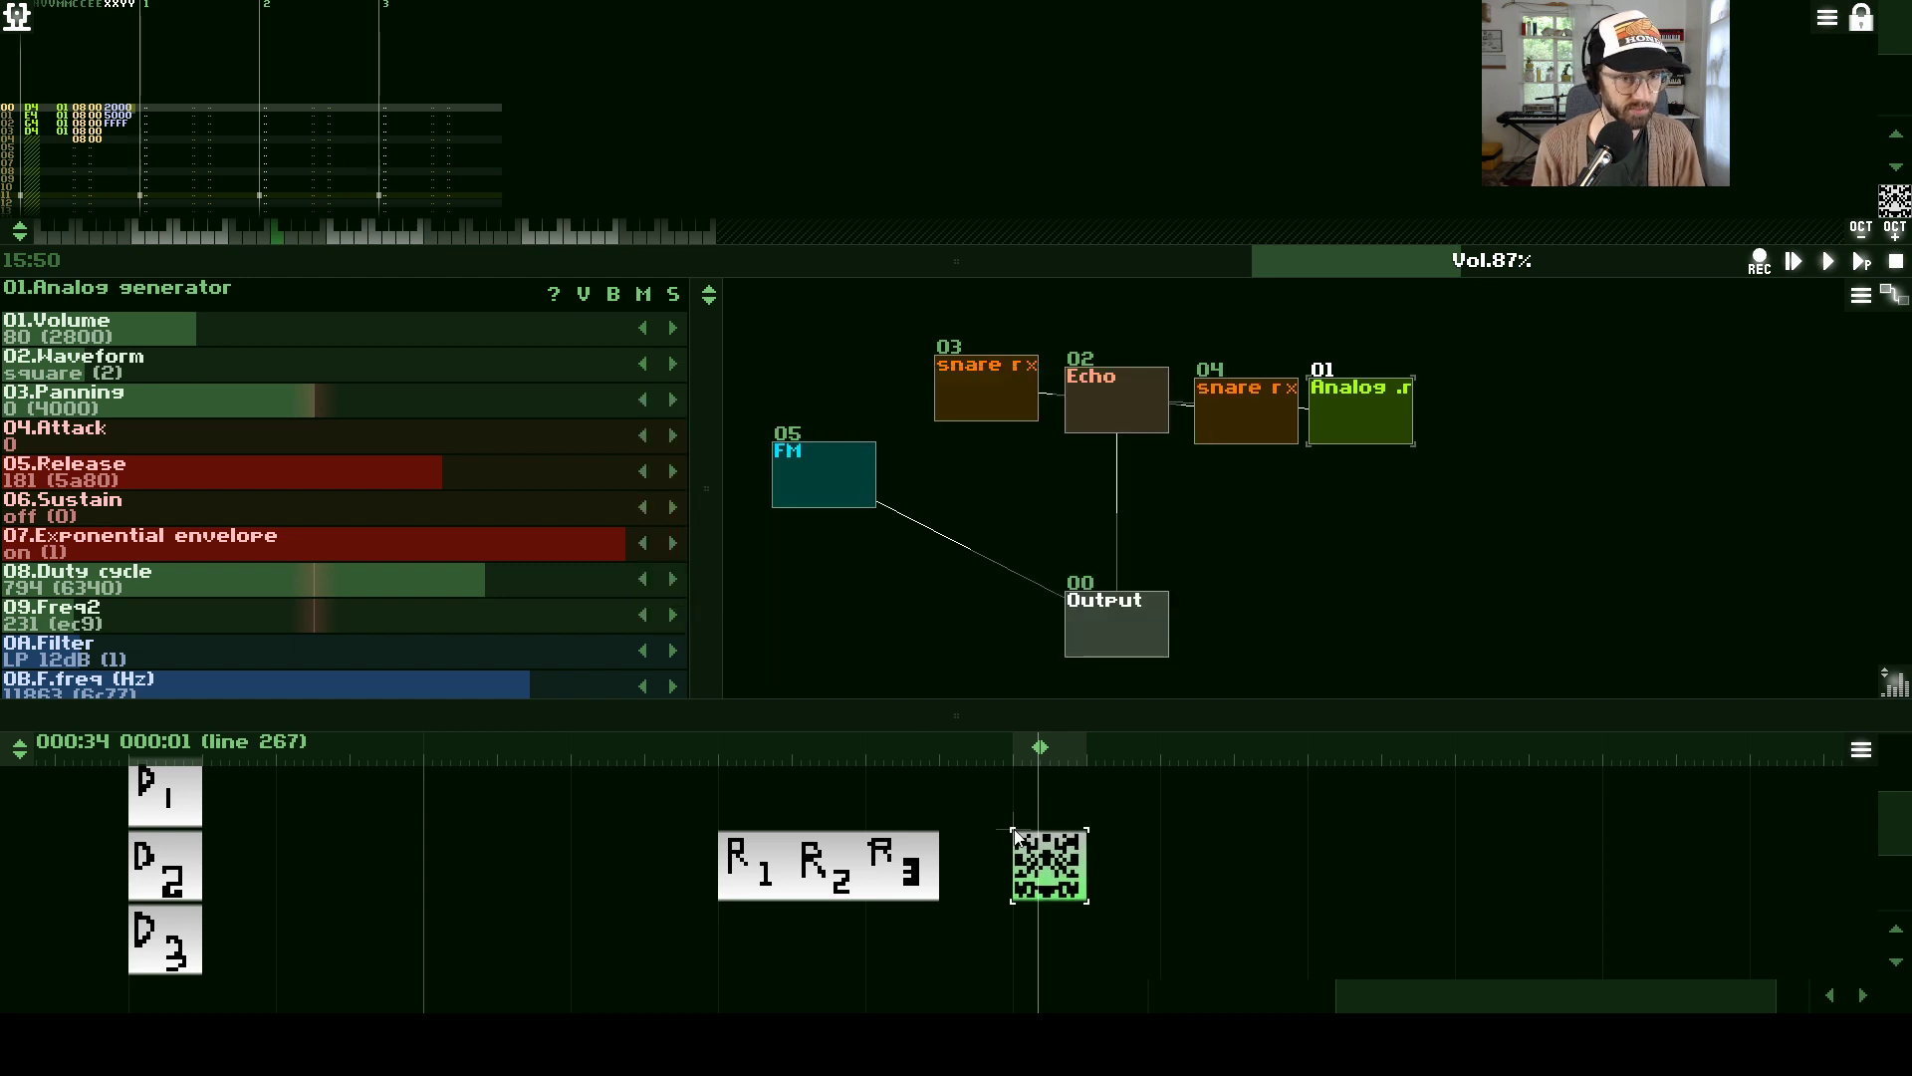
pyautogui.doubleClick(1056, 869)
pyautogui.click(773, 512)
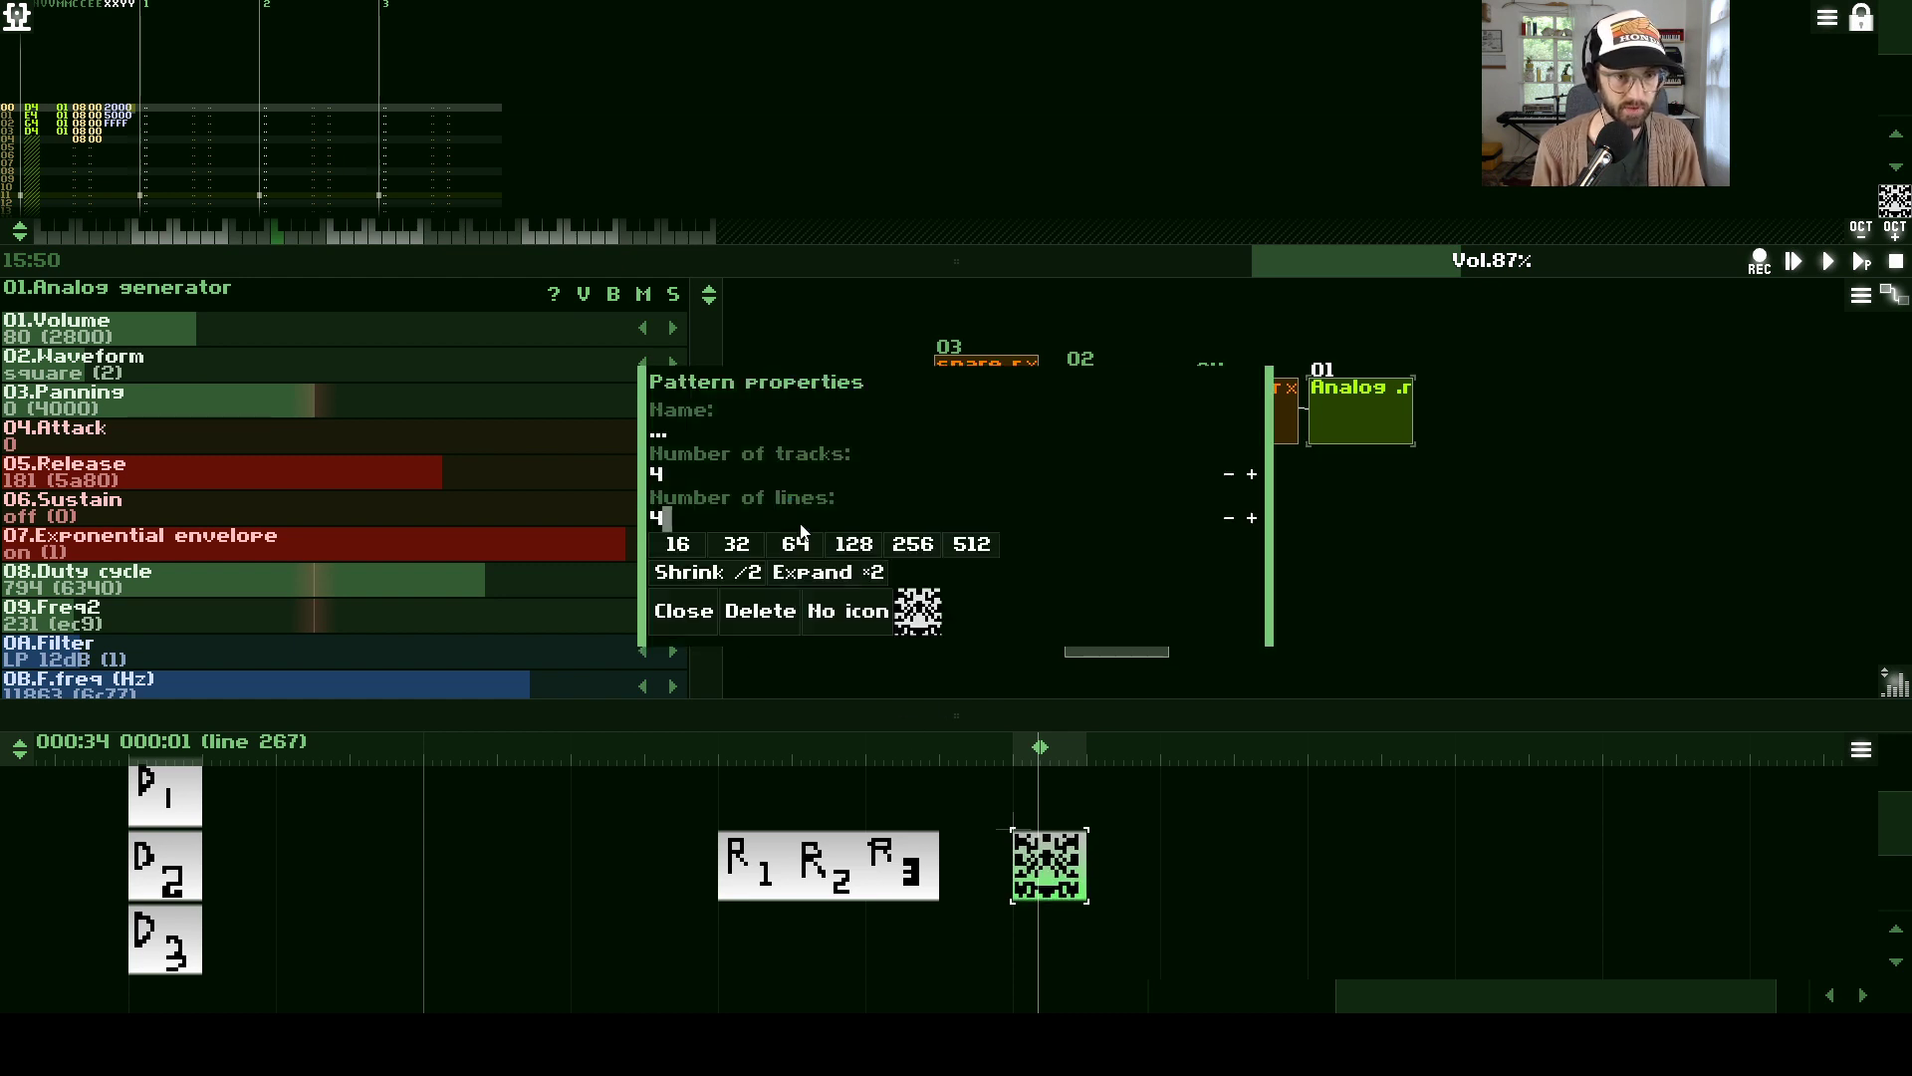
pyautogui.press('Return')
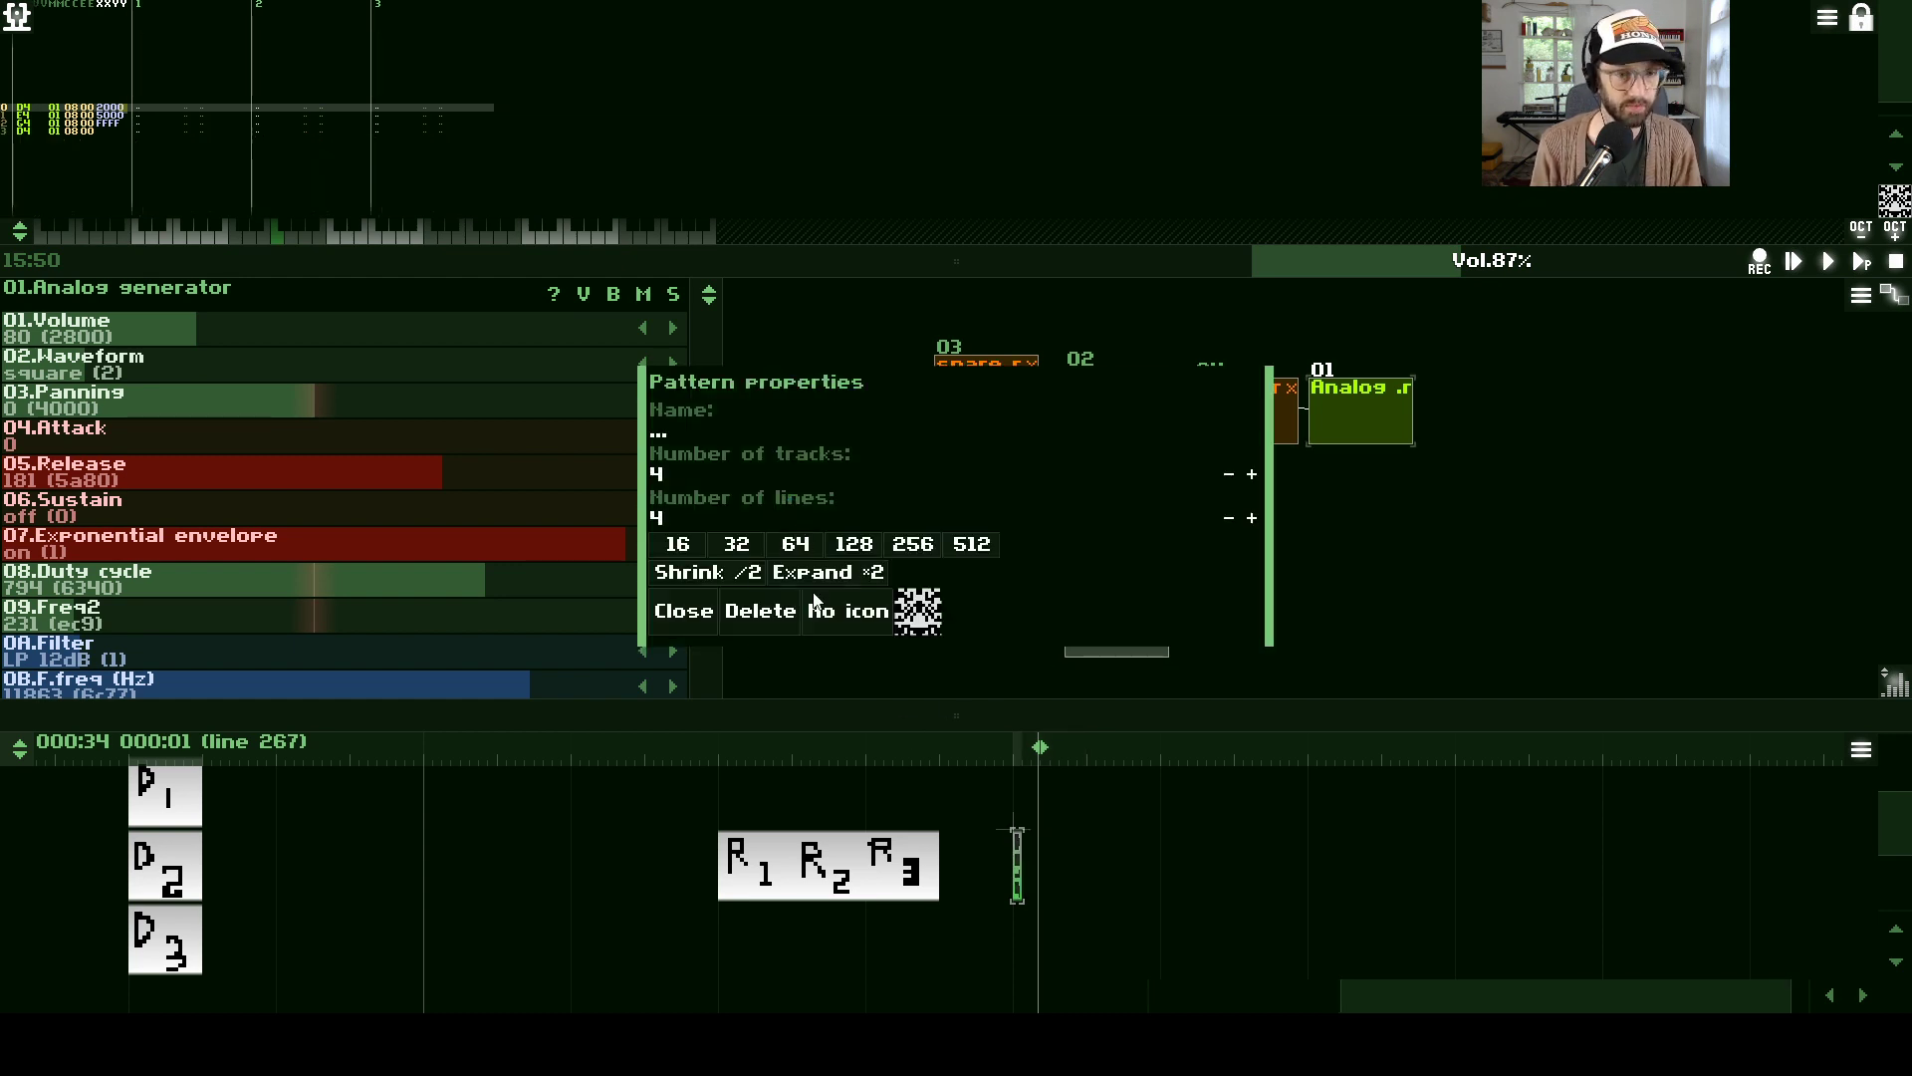
pyautogui.click(683, 610)
pyautogui.press('space')
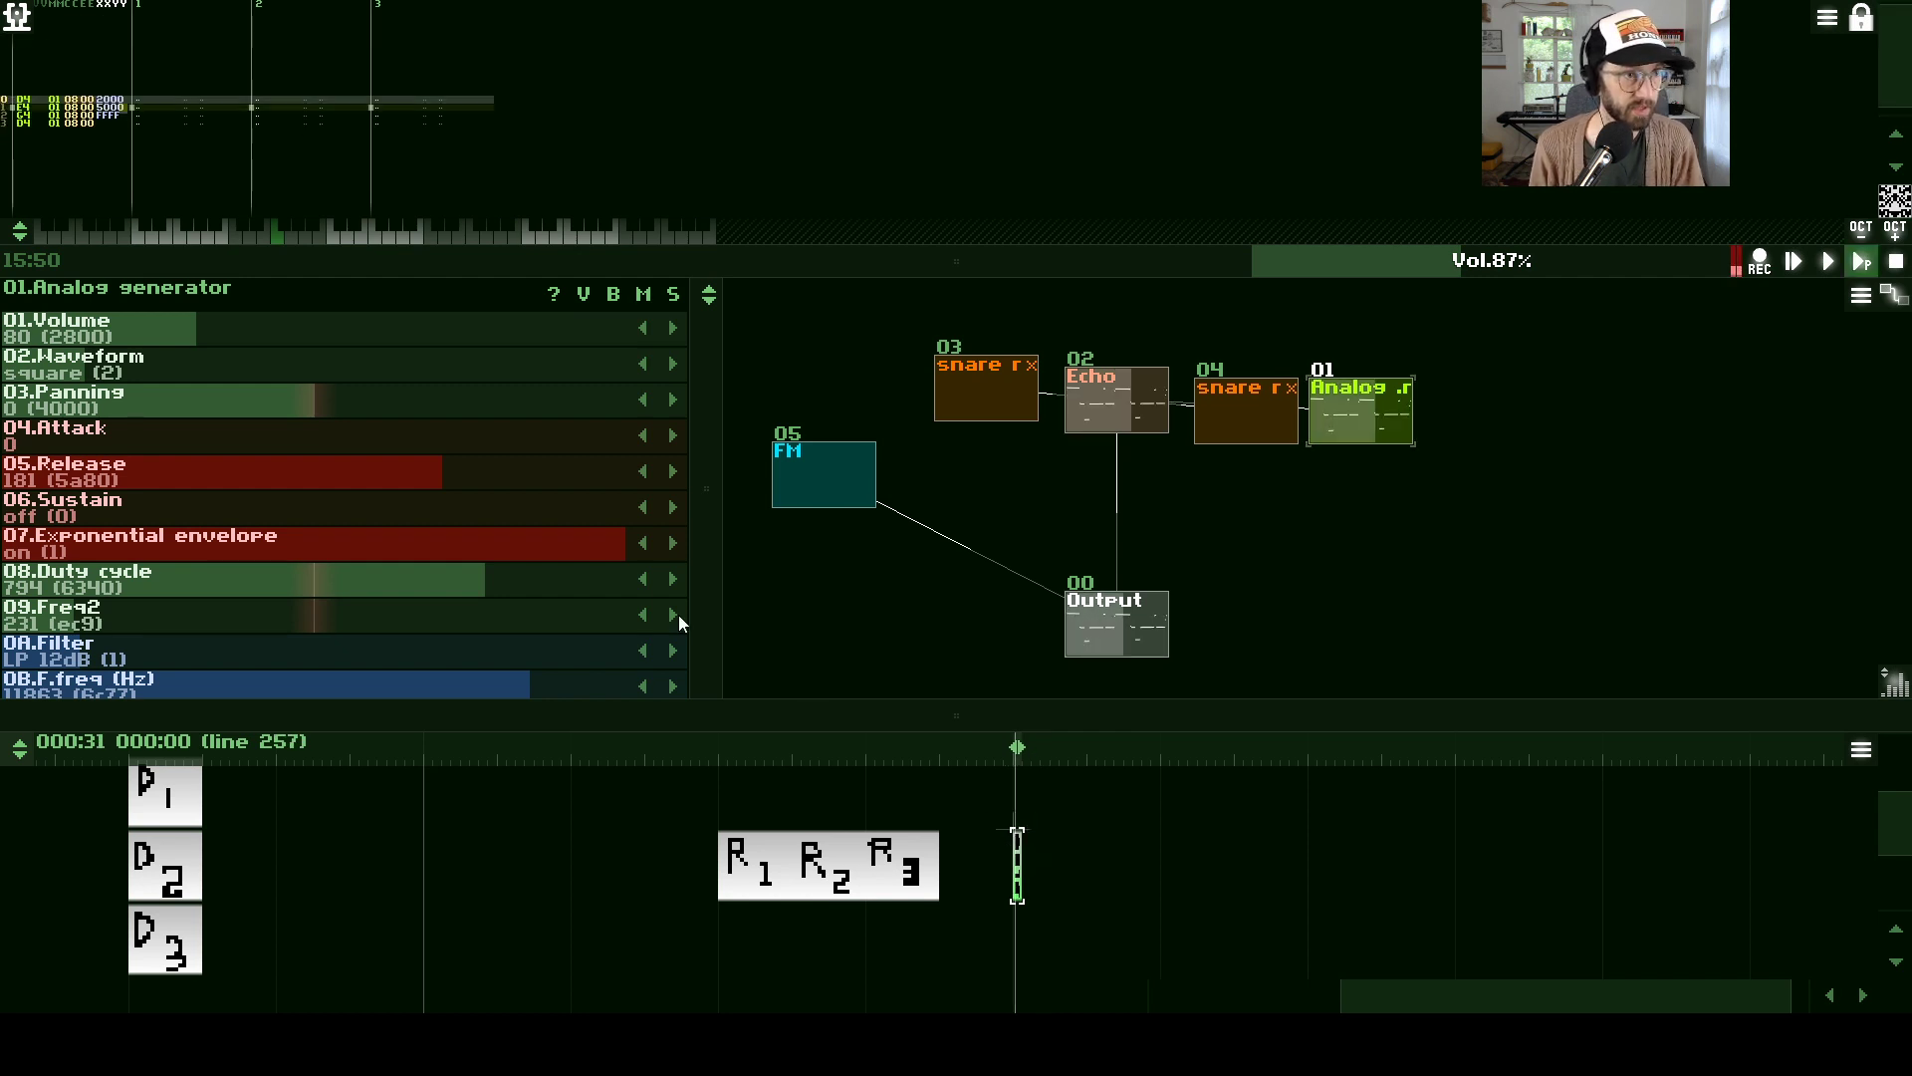
pyautogui.press('space')
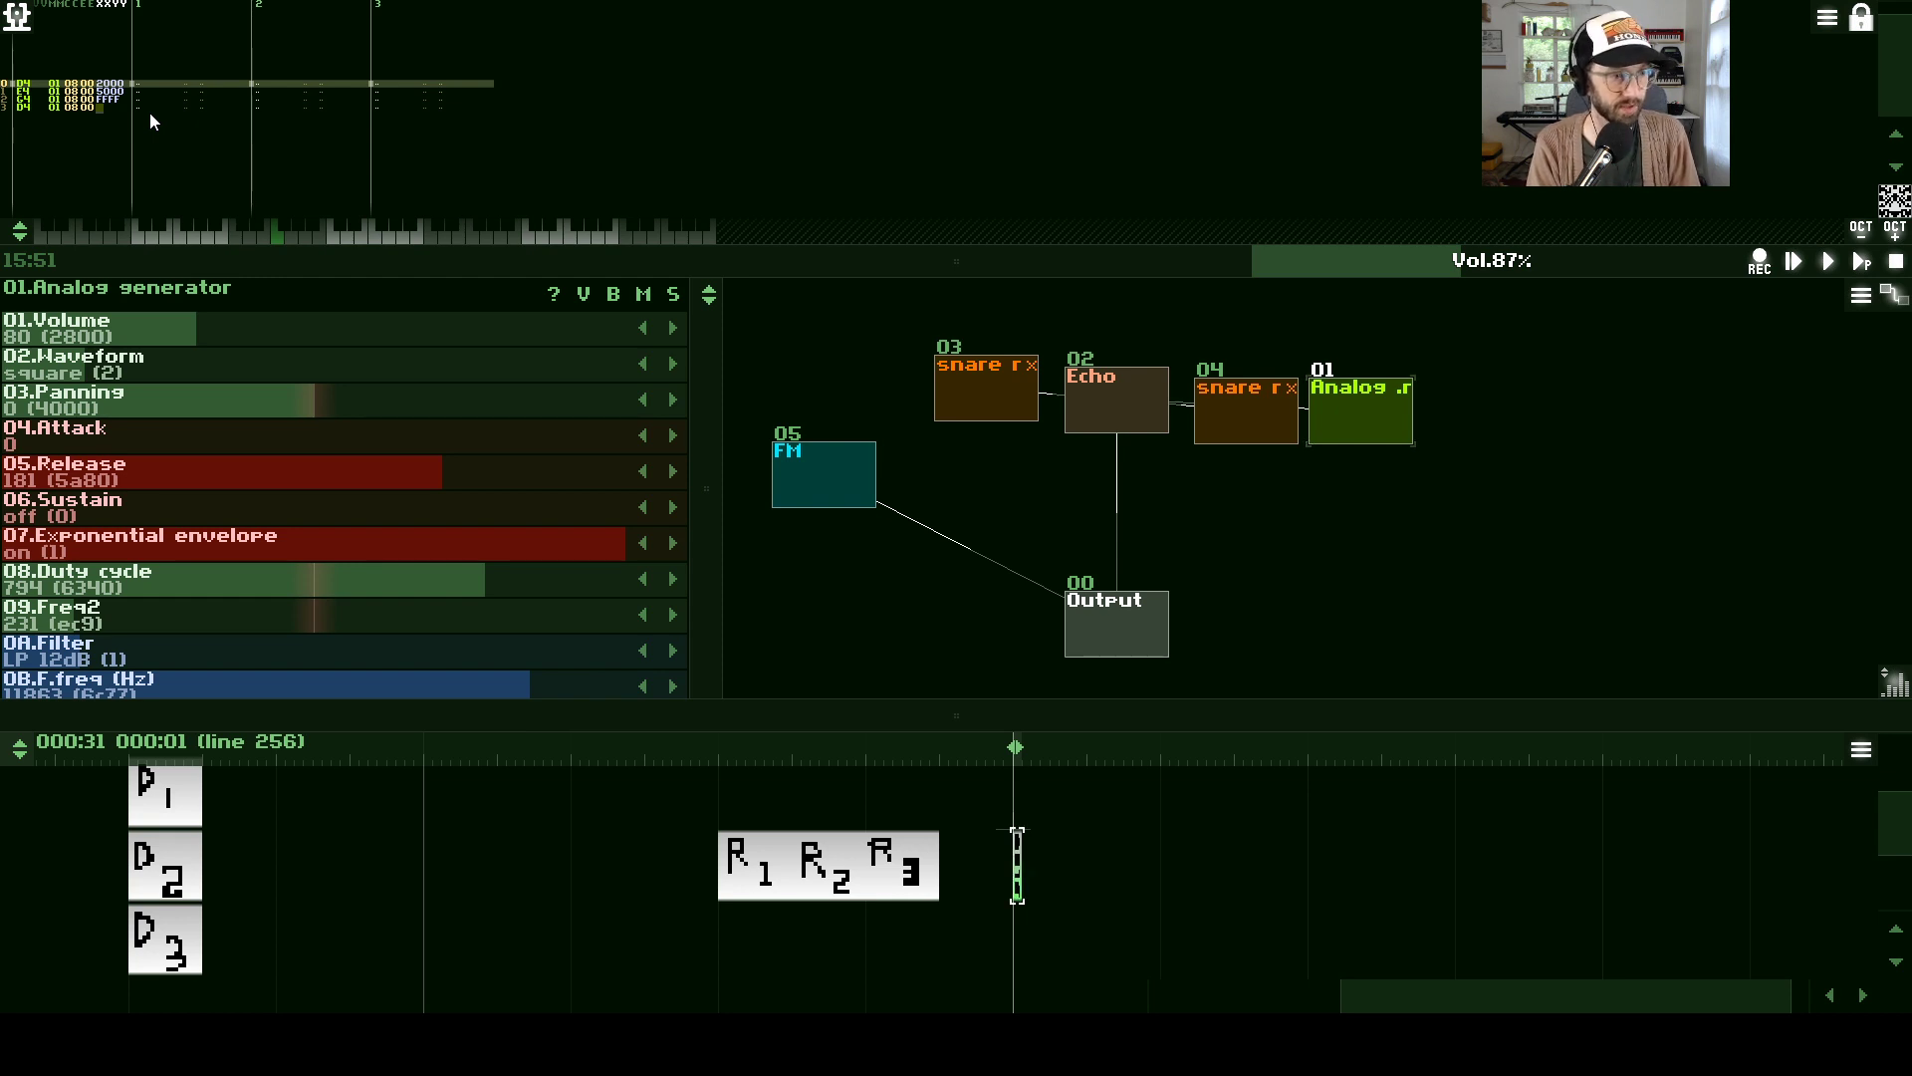
pyautogui.press('space')
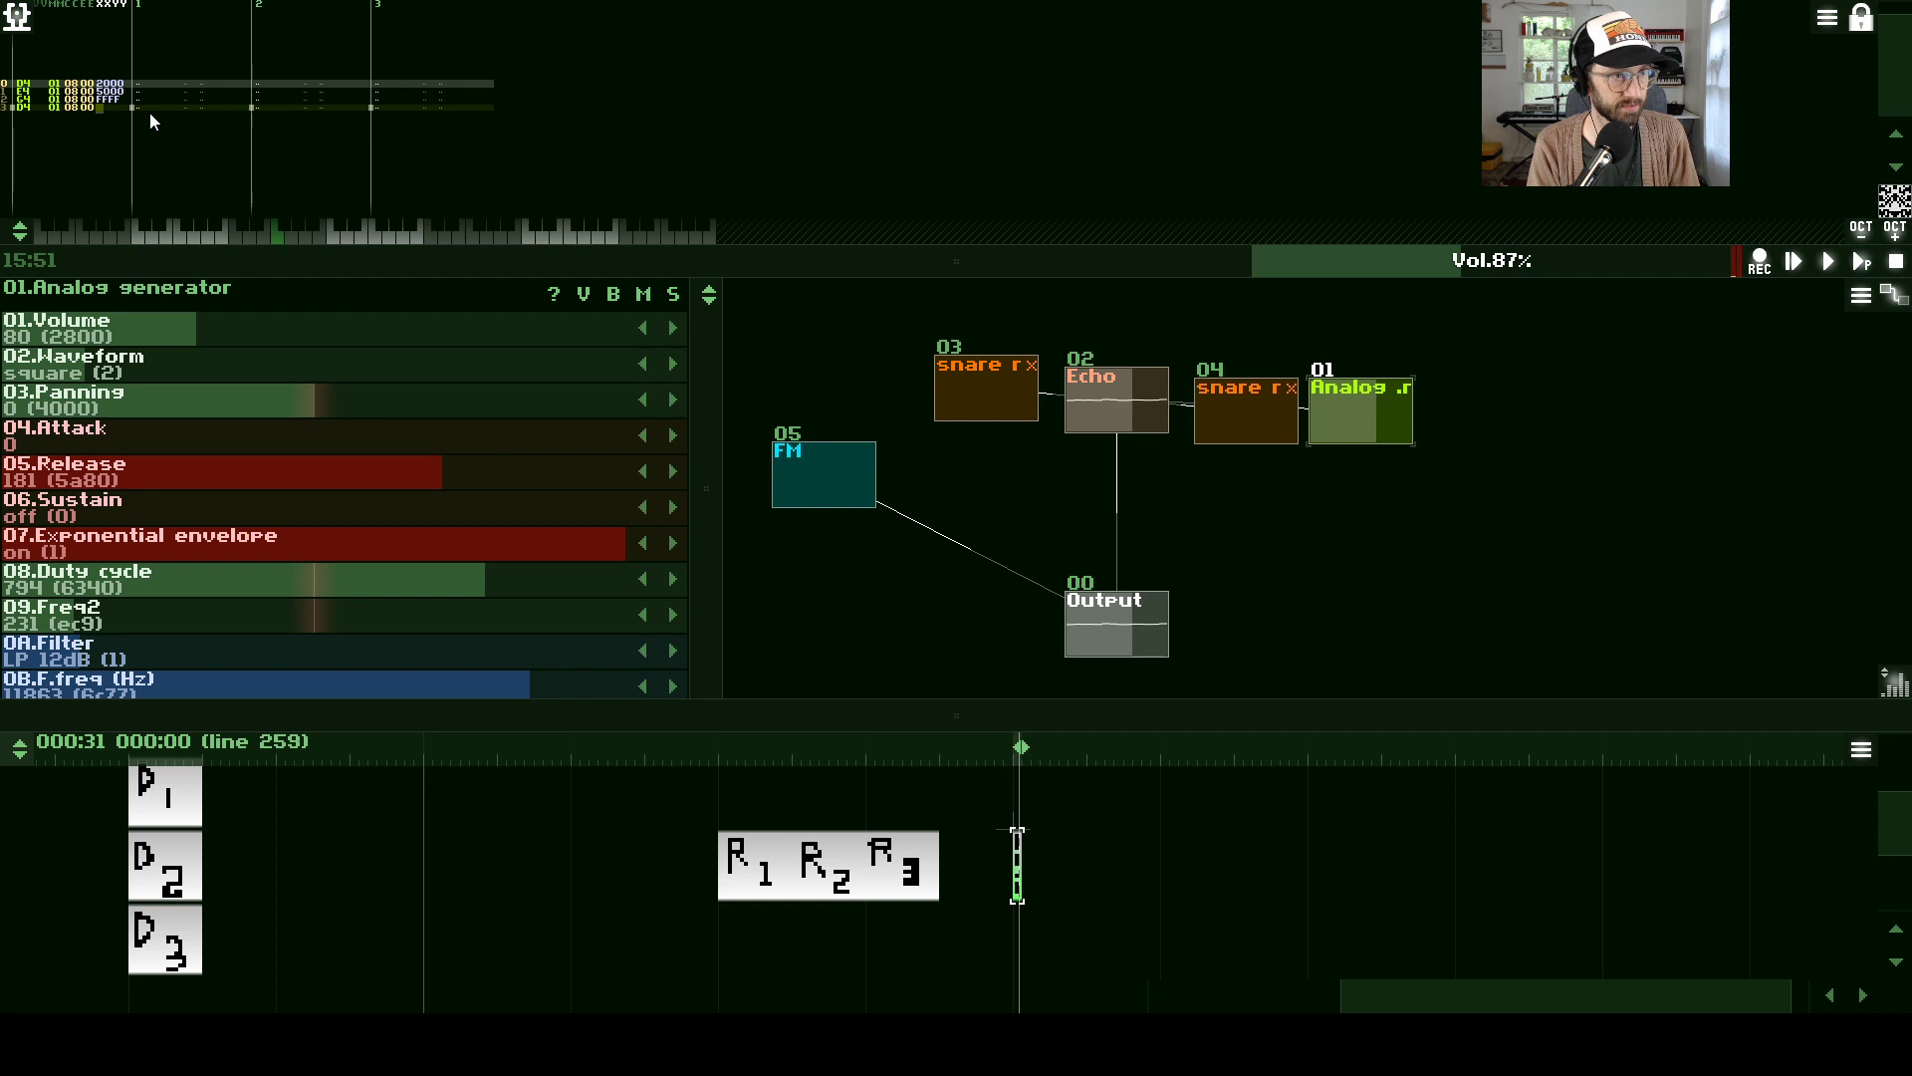
pyautogui.press('space')
# - Set the controller value to 1000 on the first, second and fourth lines
pyautogui.write('121')
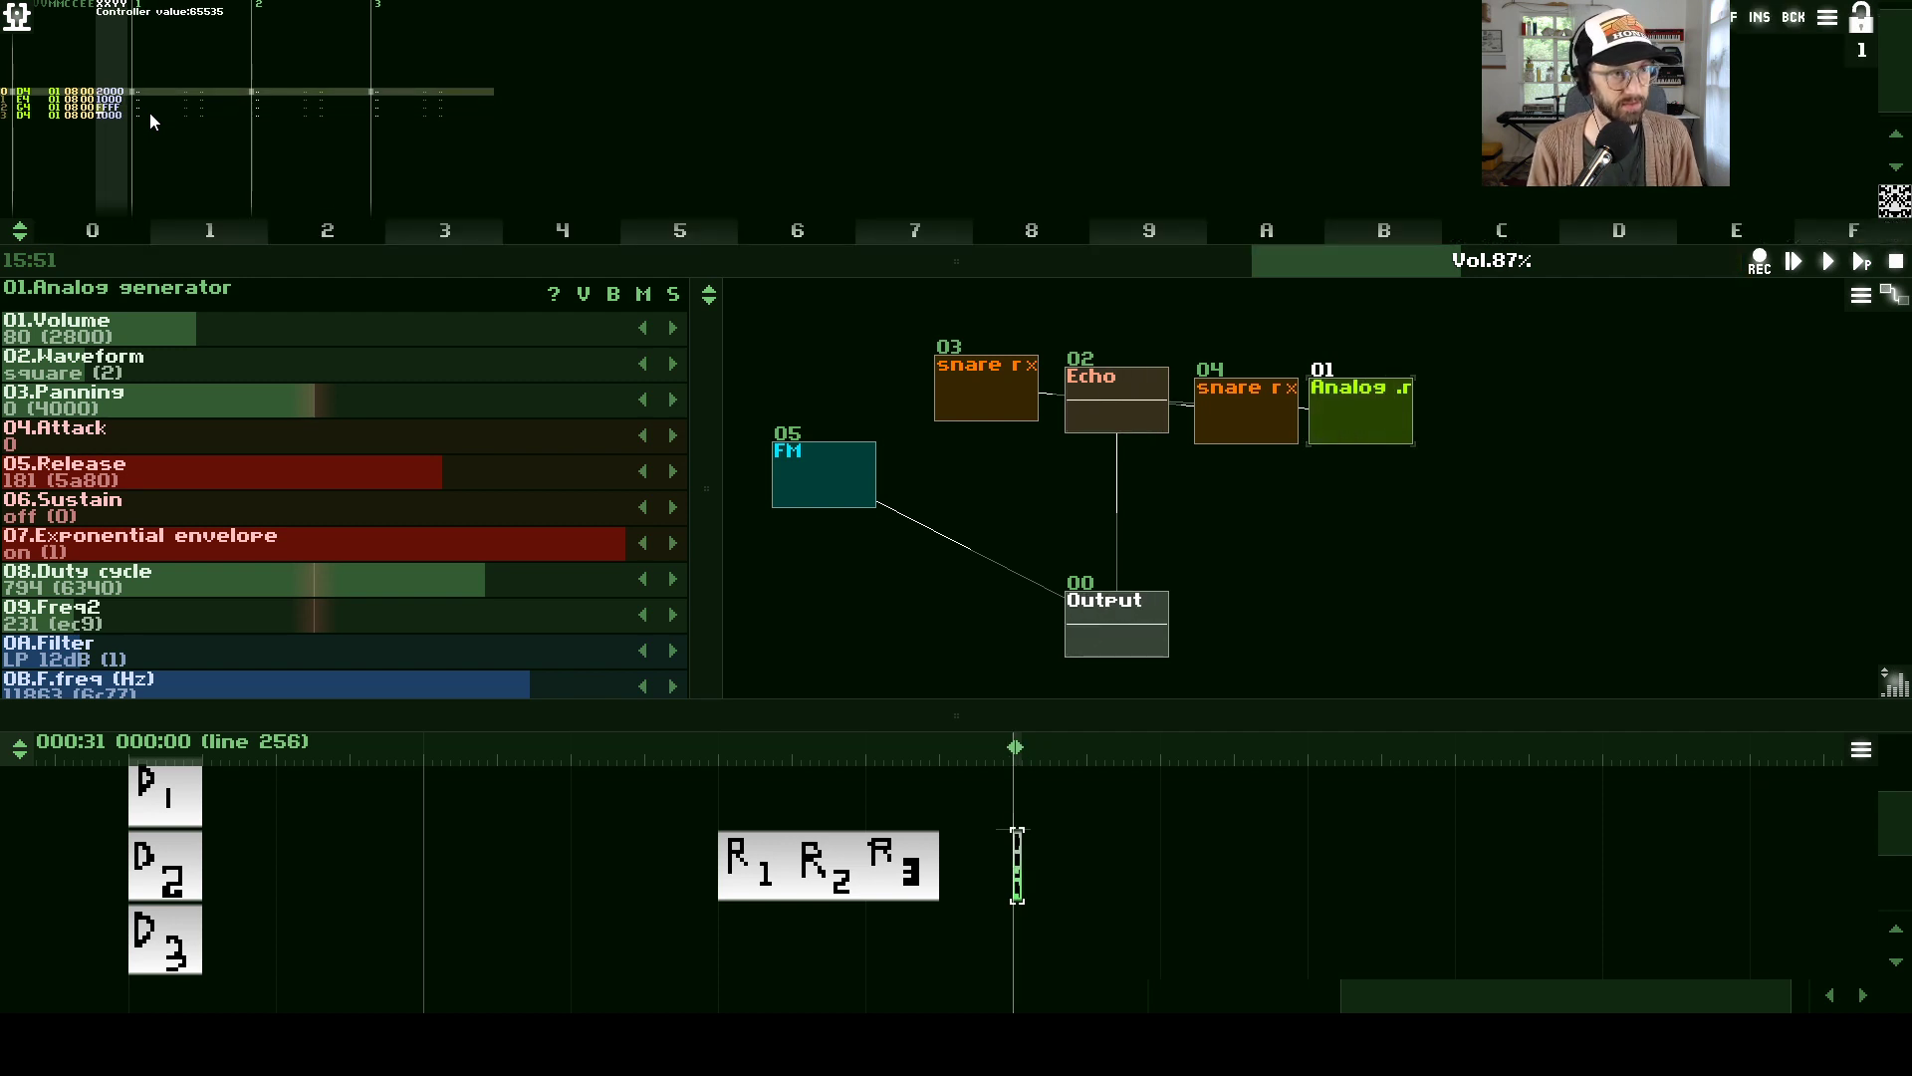
pyautogui.write('15')
pyautogui.press('Up')
pyautogui.press('Up')
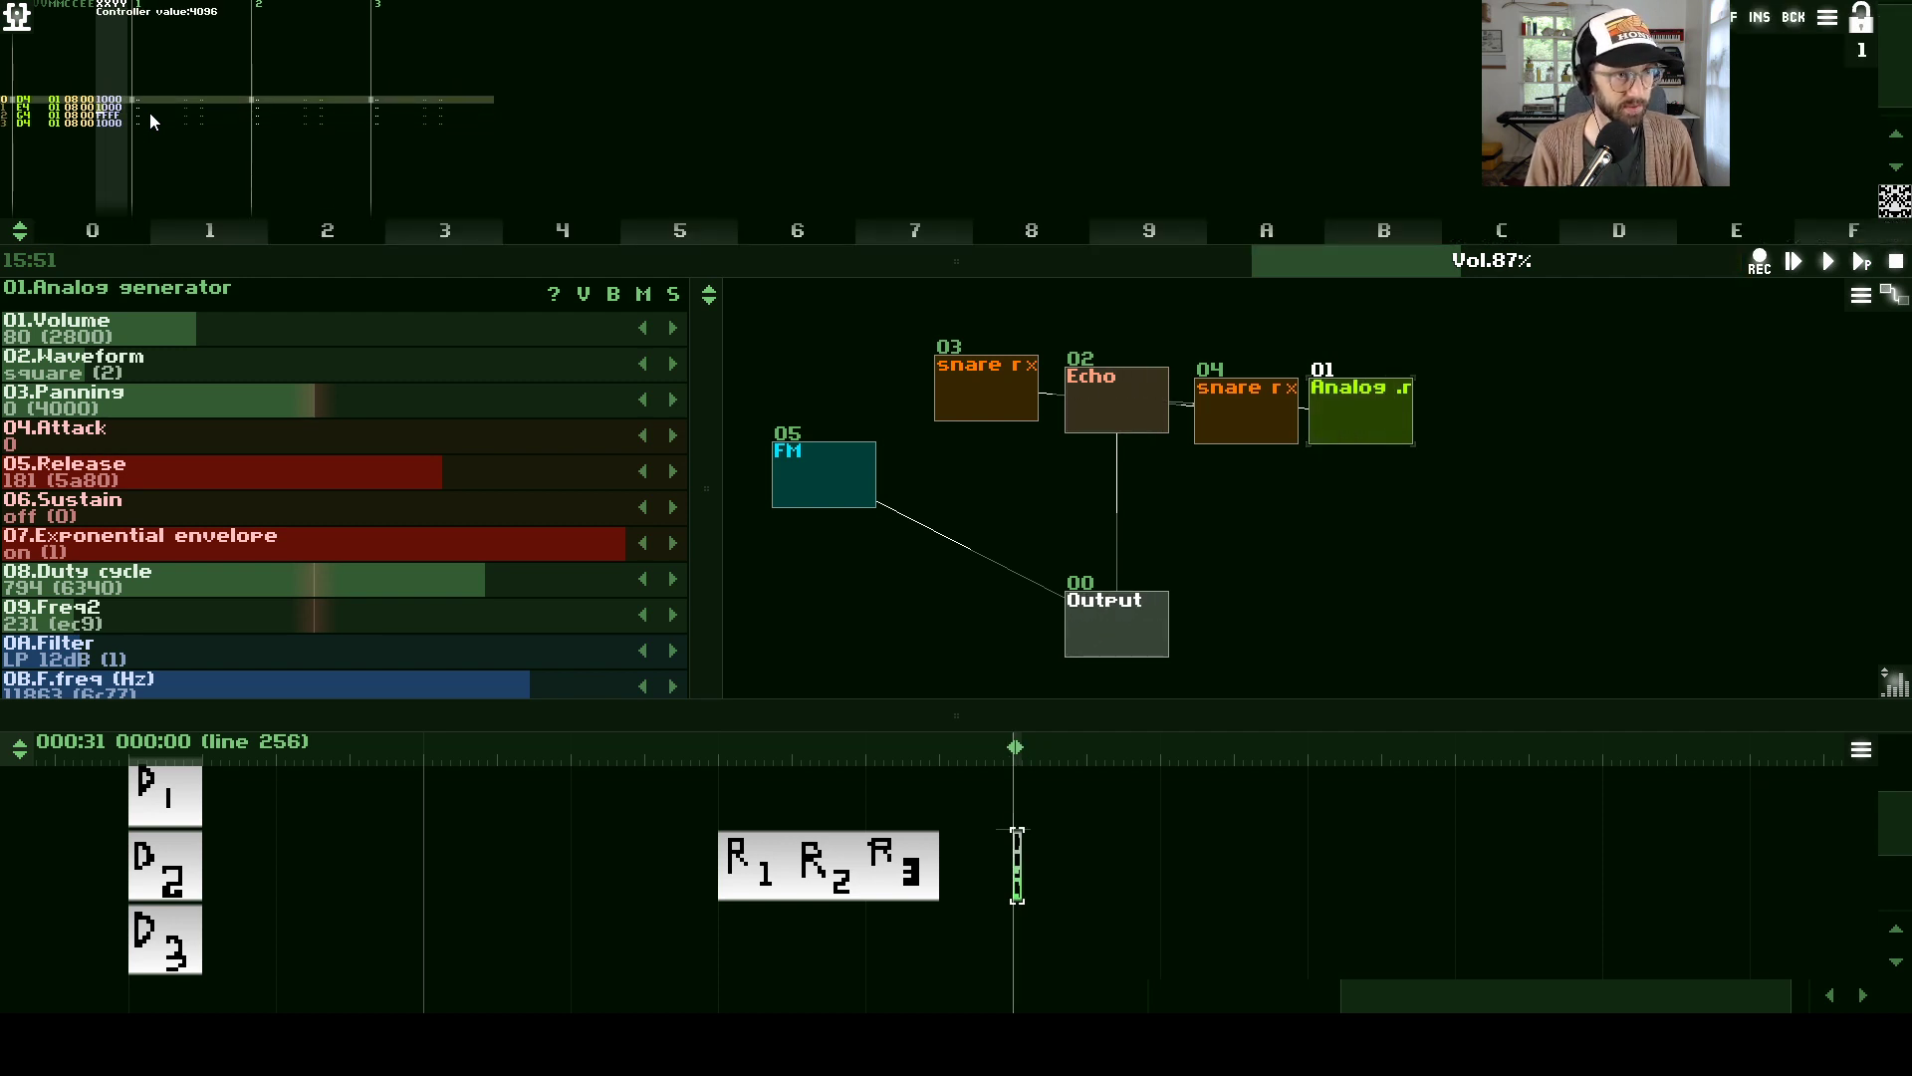
# - Set the controller value to 8FFF on the third line and 9000 on the fourth line, and play the pattern
pyautogui.write('89')
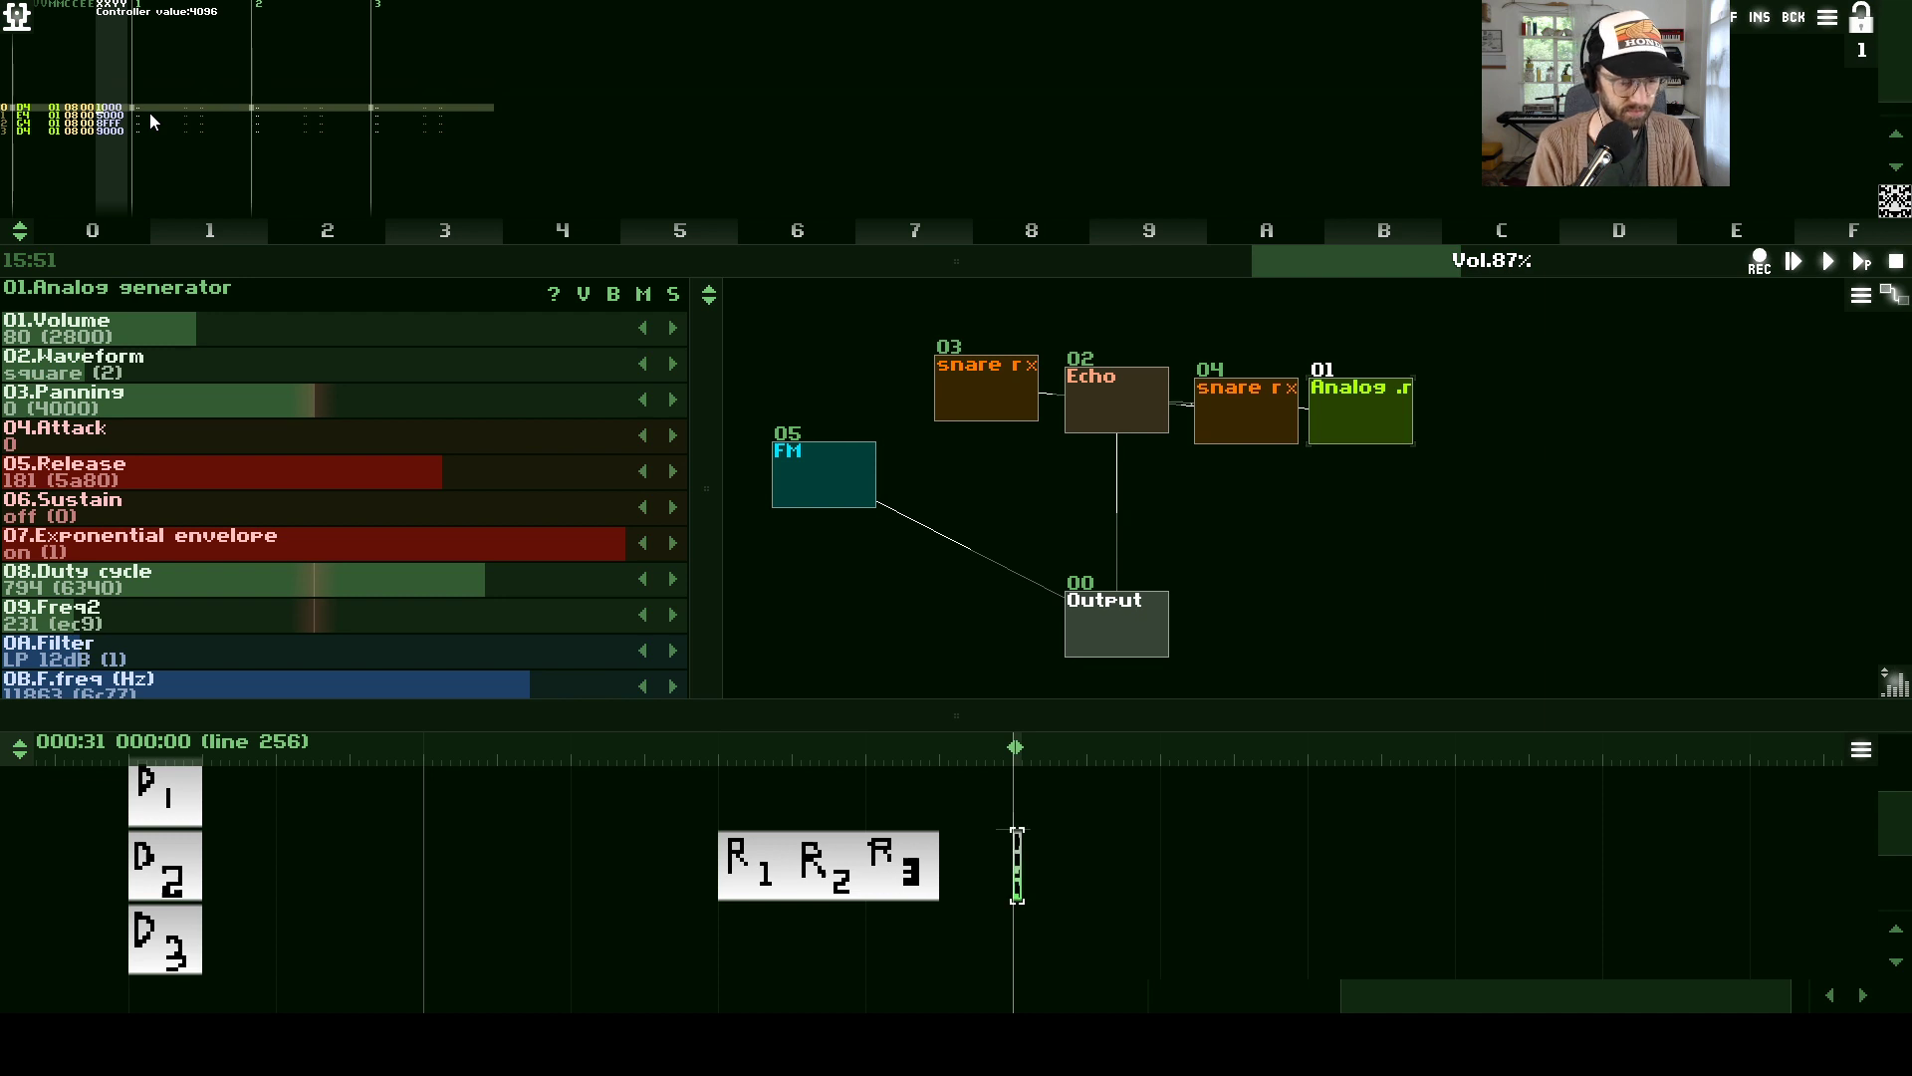
pyautogui.press('space')
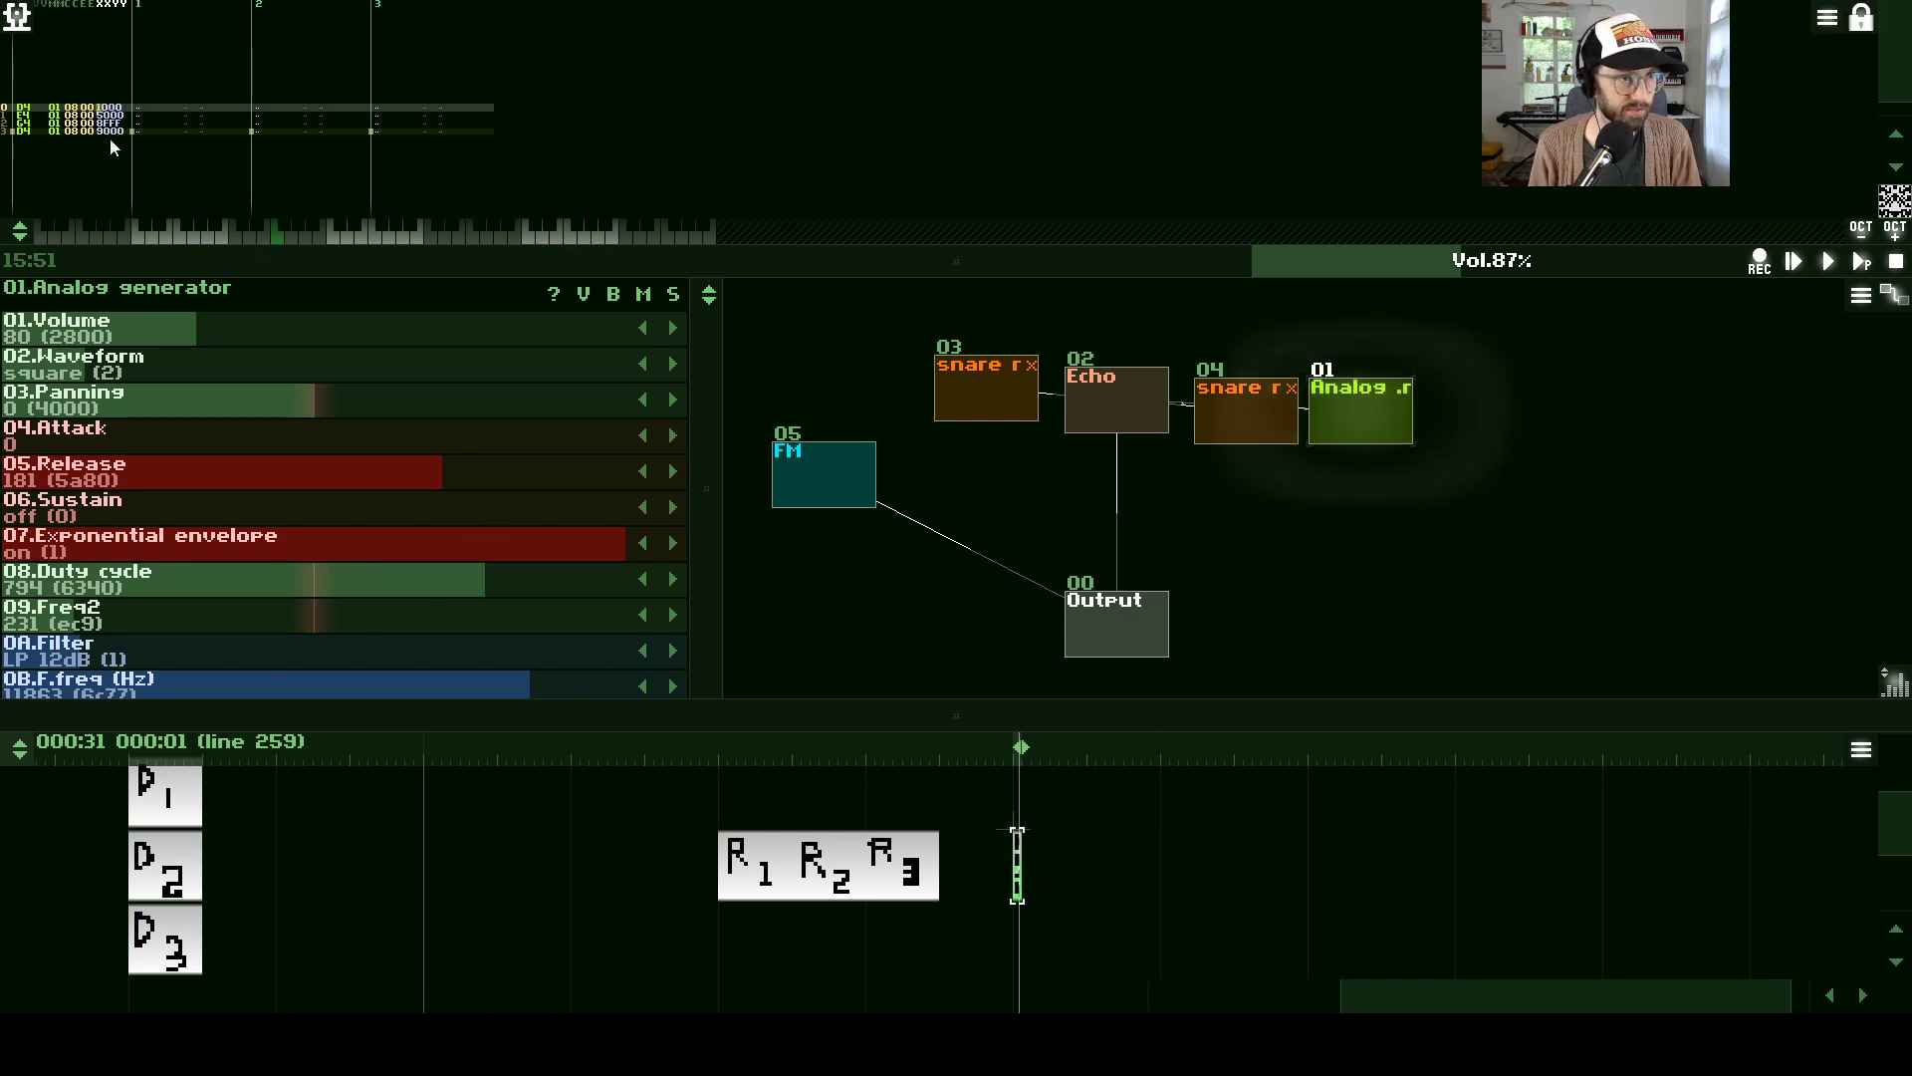
# - Set the Analog generator's duty cycle to 541 (43A0) for the pattern's first line and 377 (2F20) for the second
pyautogui.moveTo(213, 583); pyautogui.dragTo(166, 564)
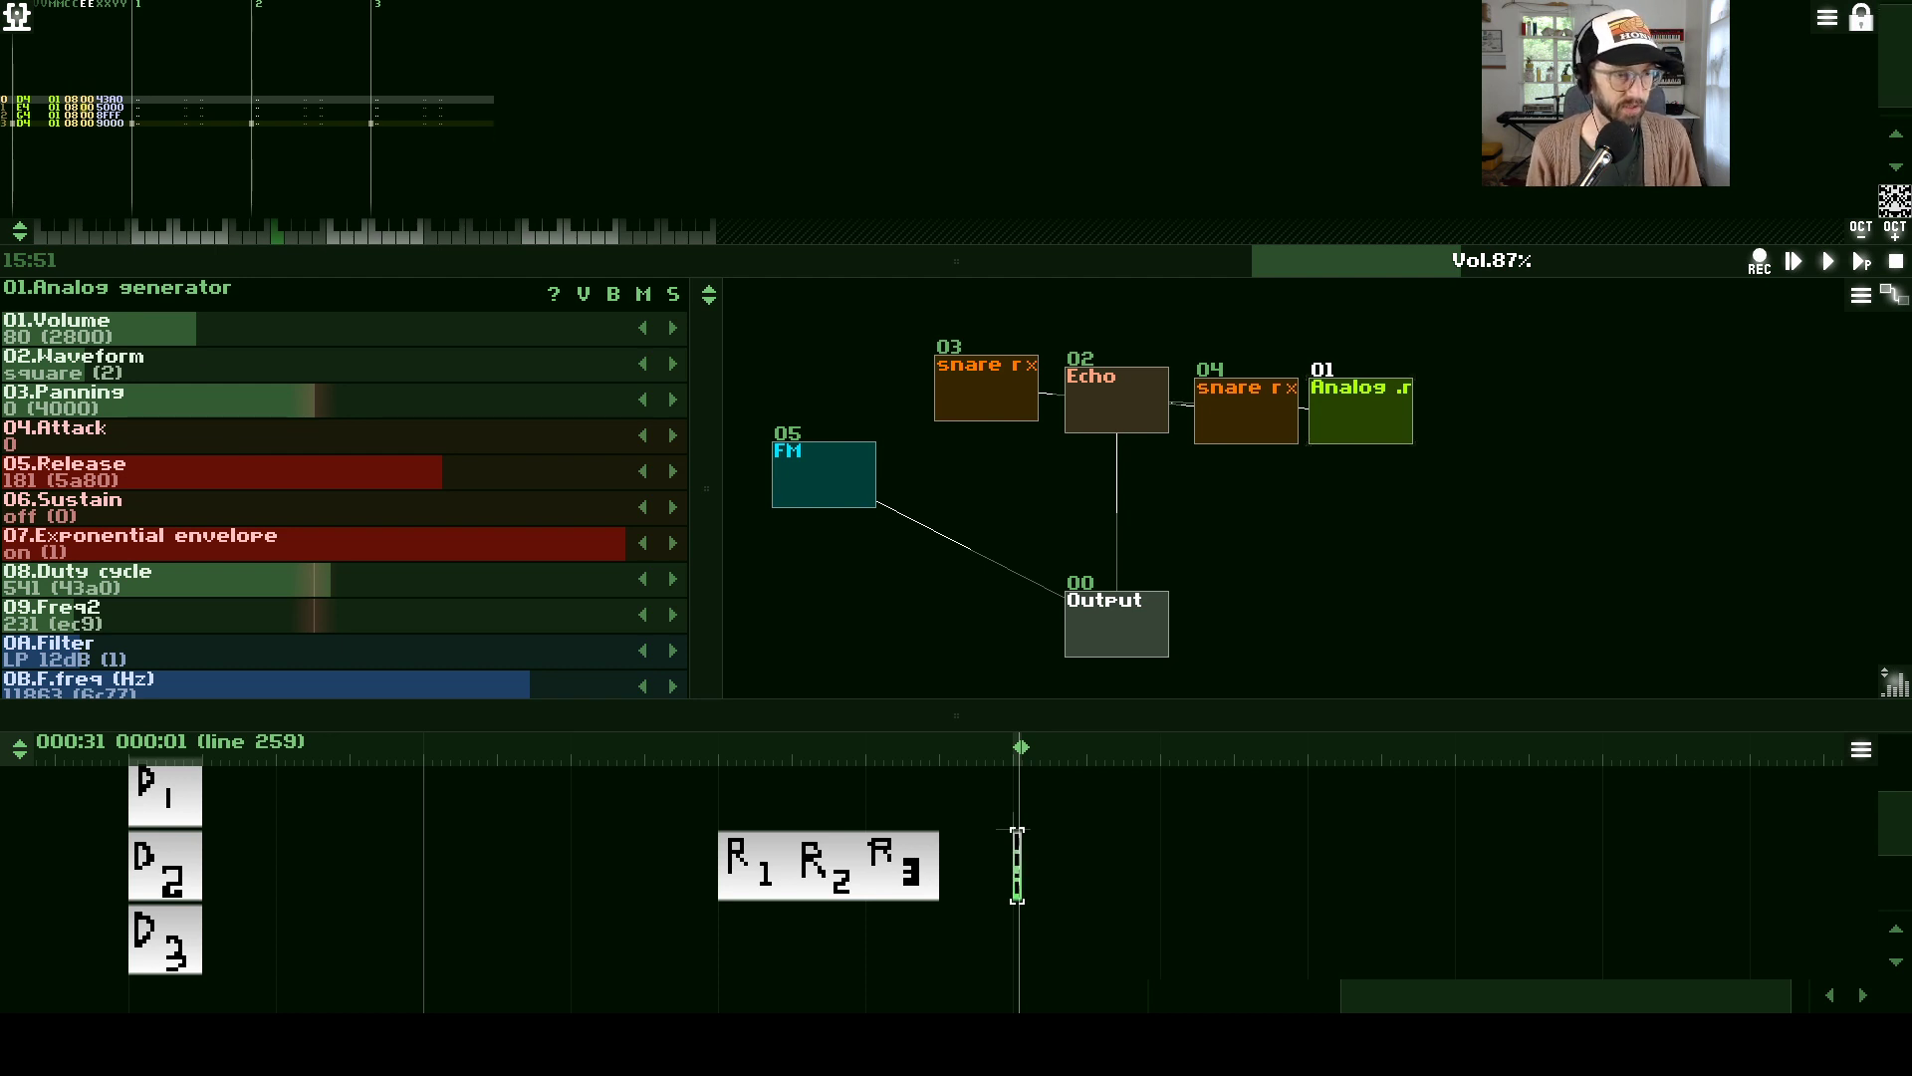
pyautogui.moveTo(370, 566); pyautogui.dragTo(303, 587)
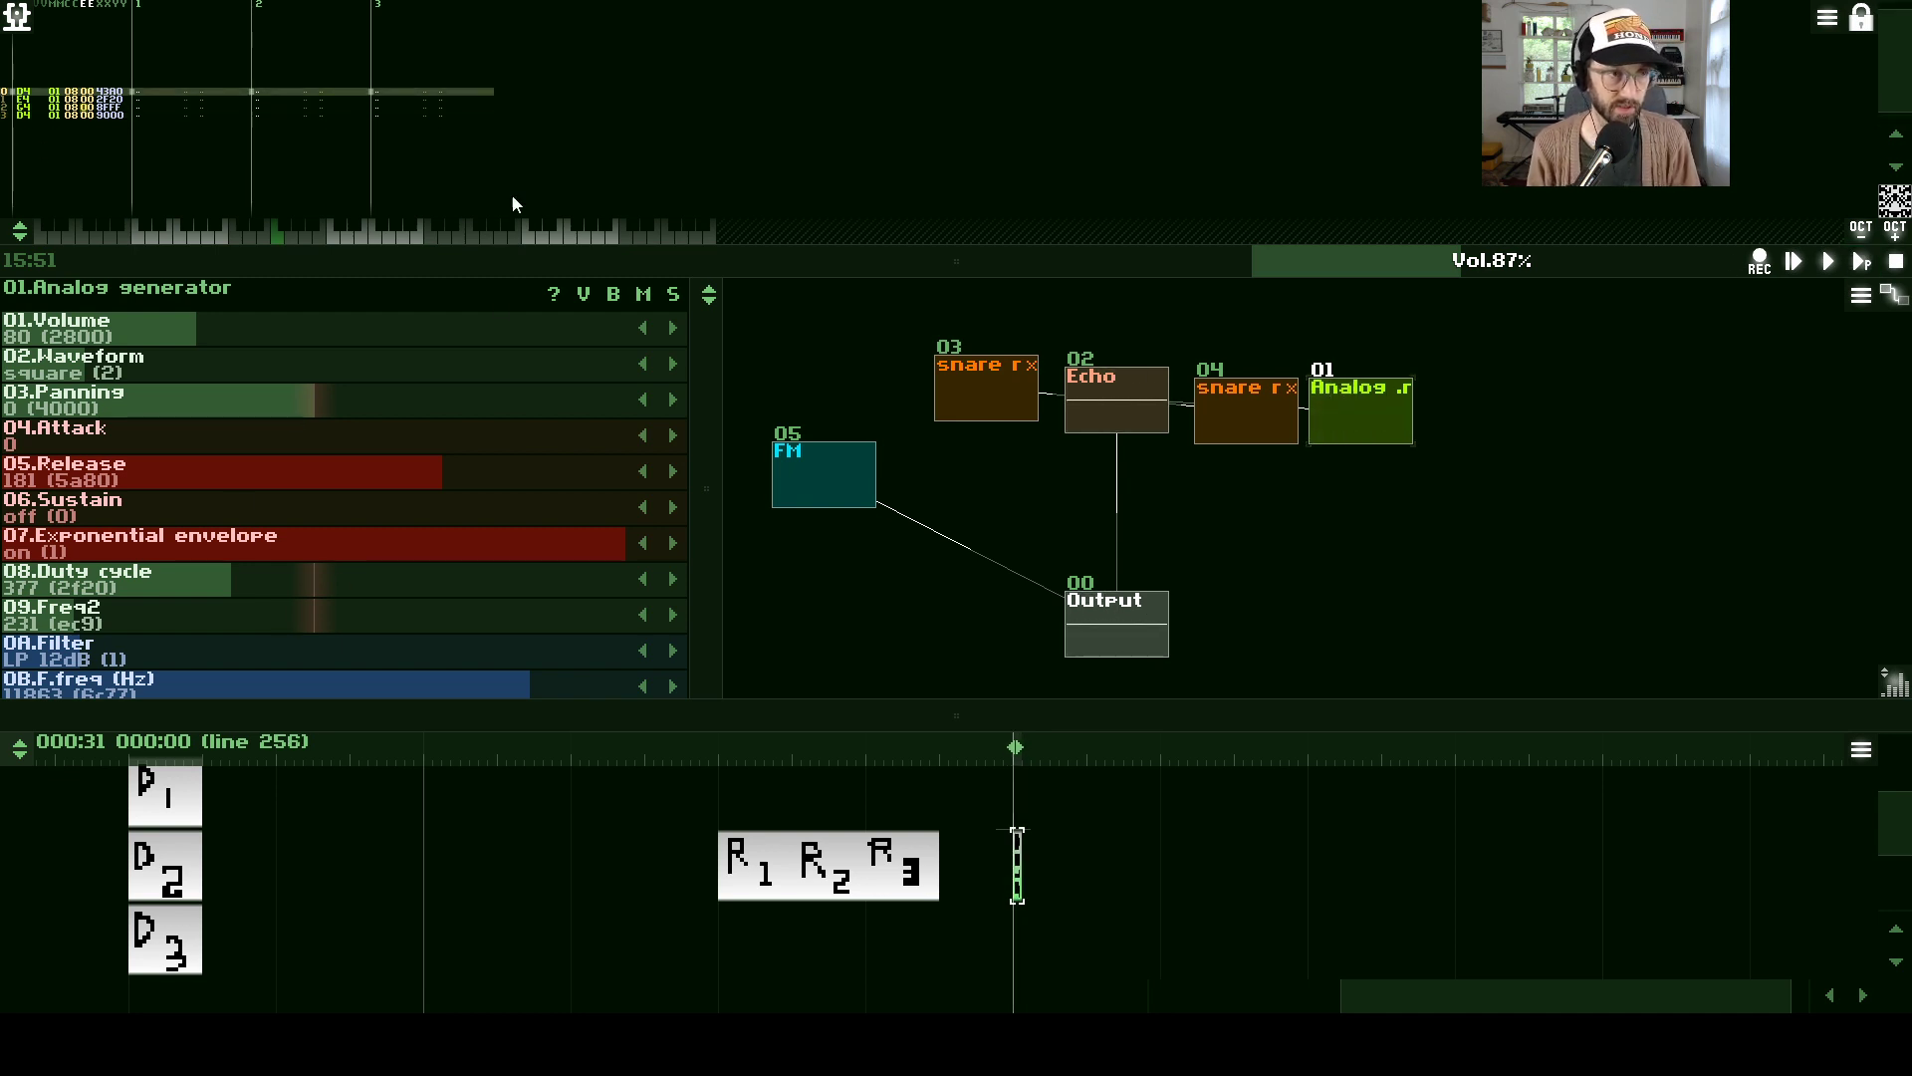
# - Play pattern R3 from its start, followed by pattern R1 from its start
pyautogui.click(932, 865)
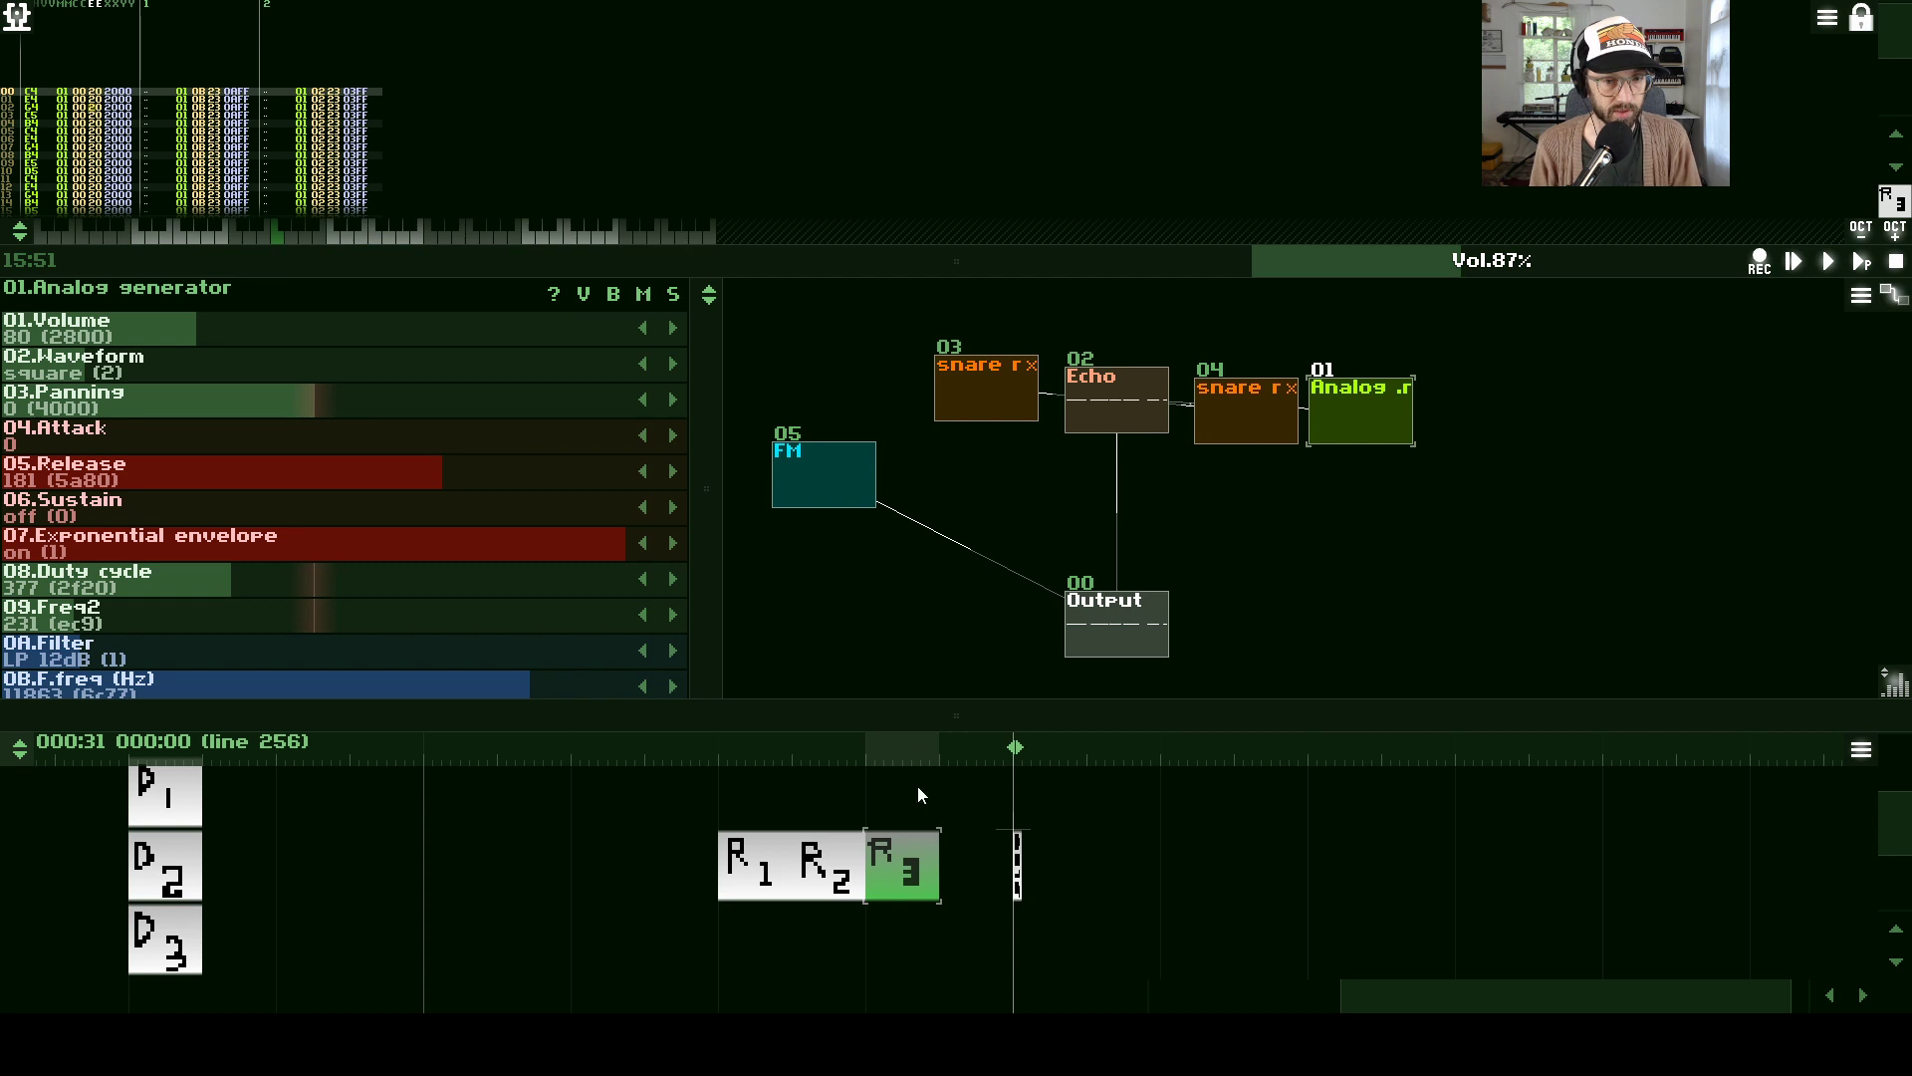
pyautogui.click(882, 745)
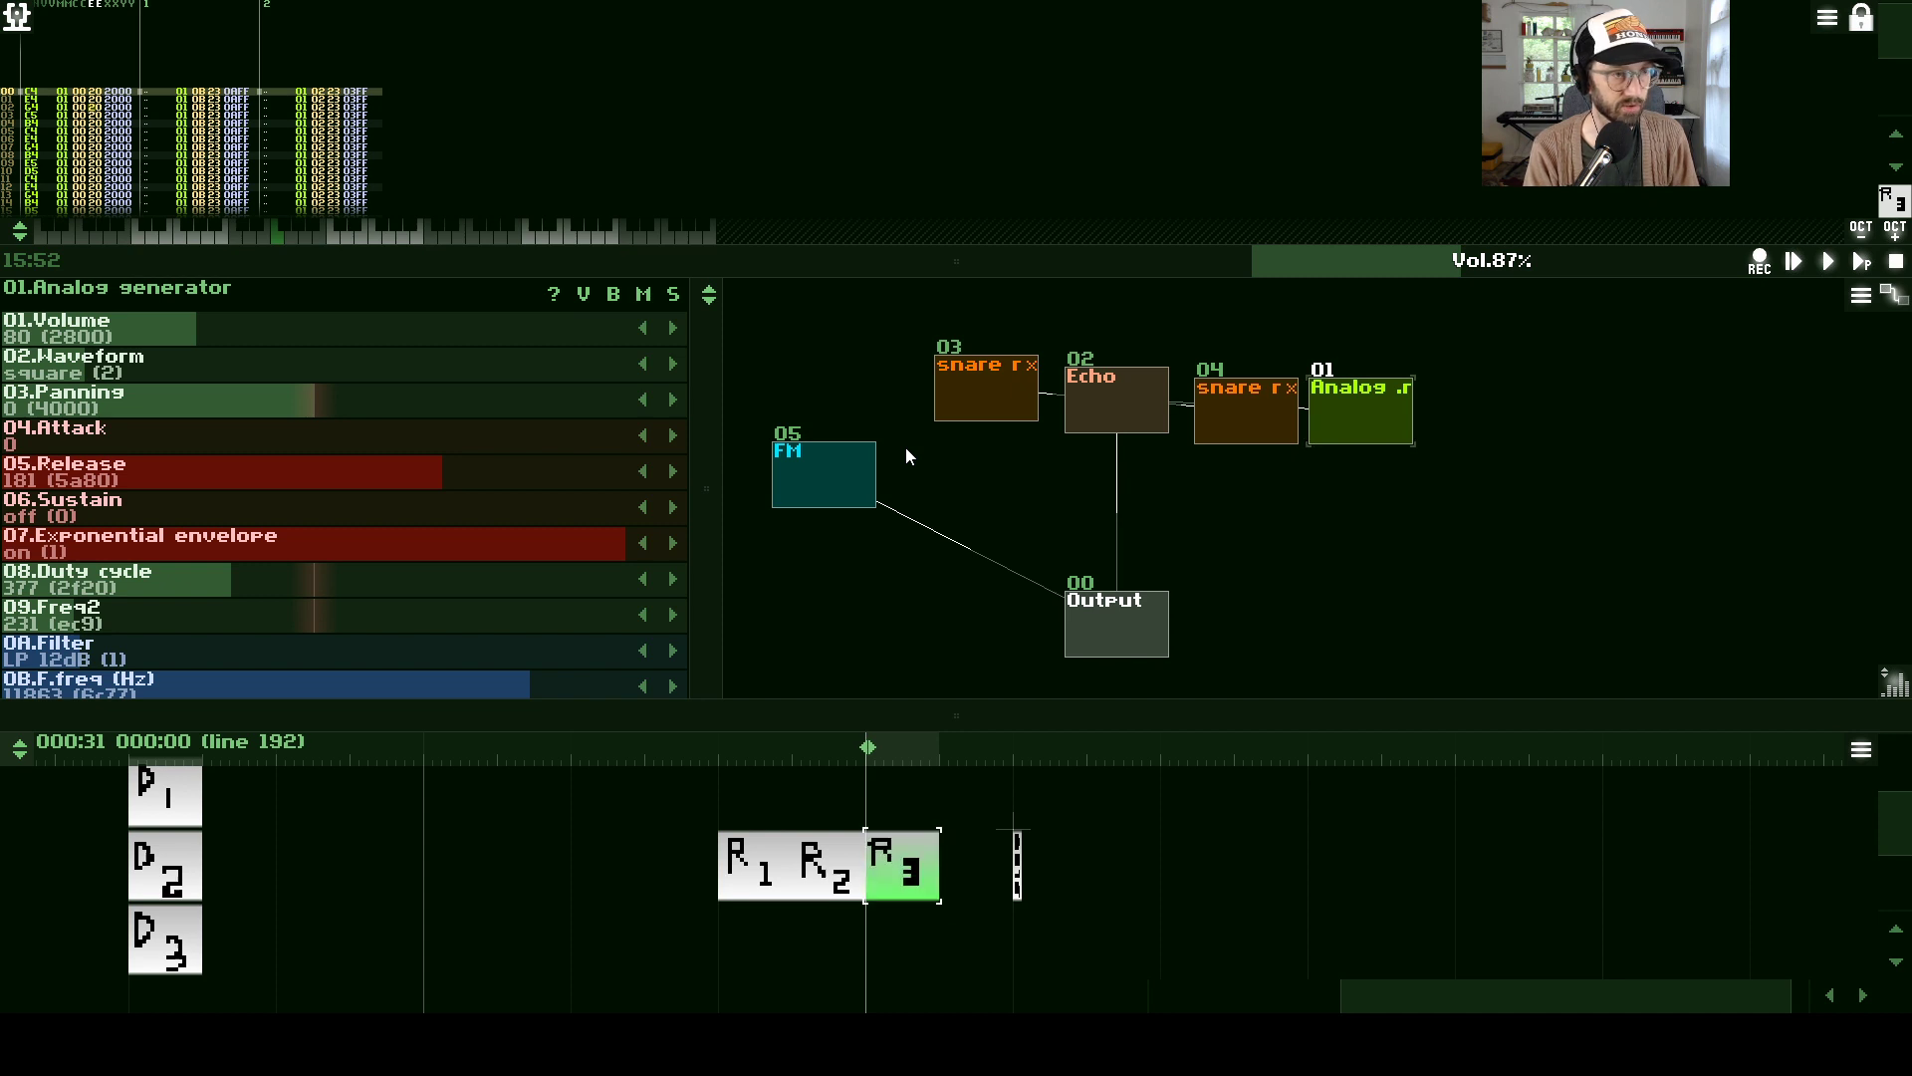
pyautogui.press('space')
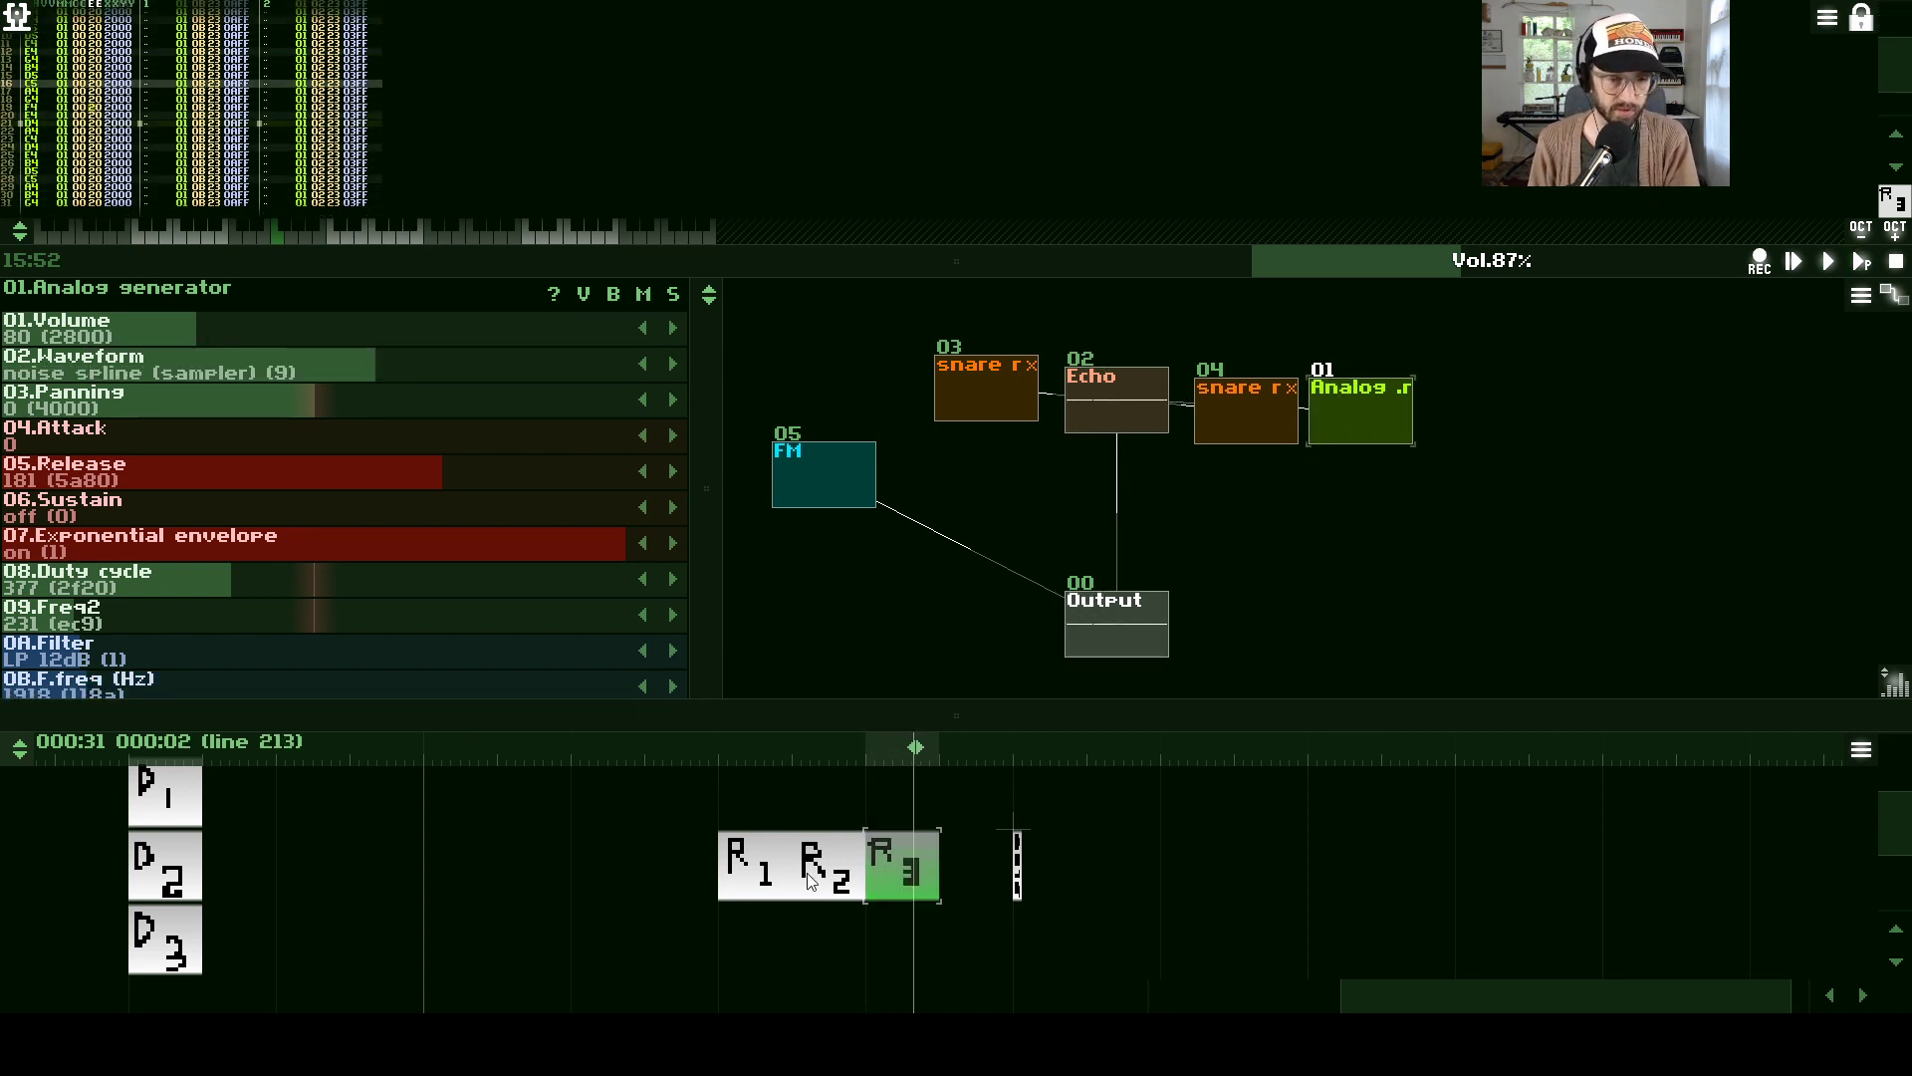
pyautogui.click(775, 869)
pyautogui.click(748, 752)
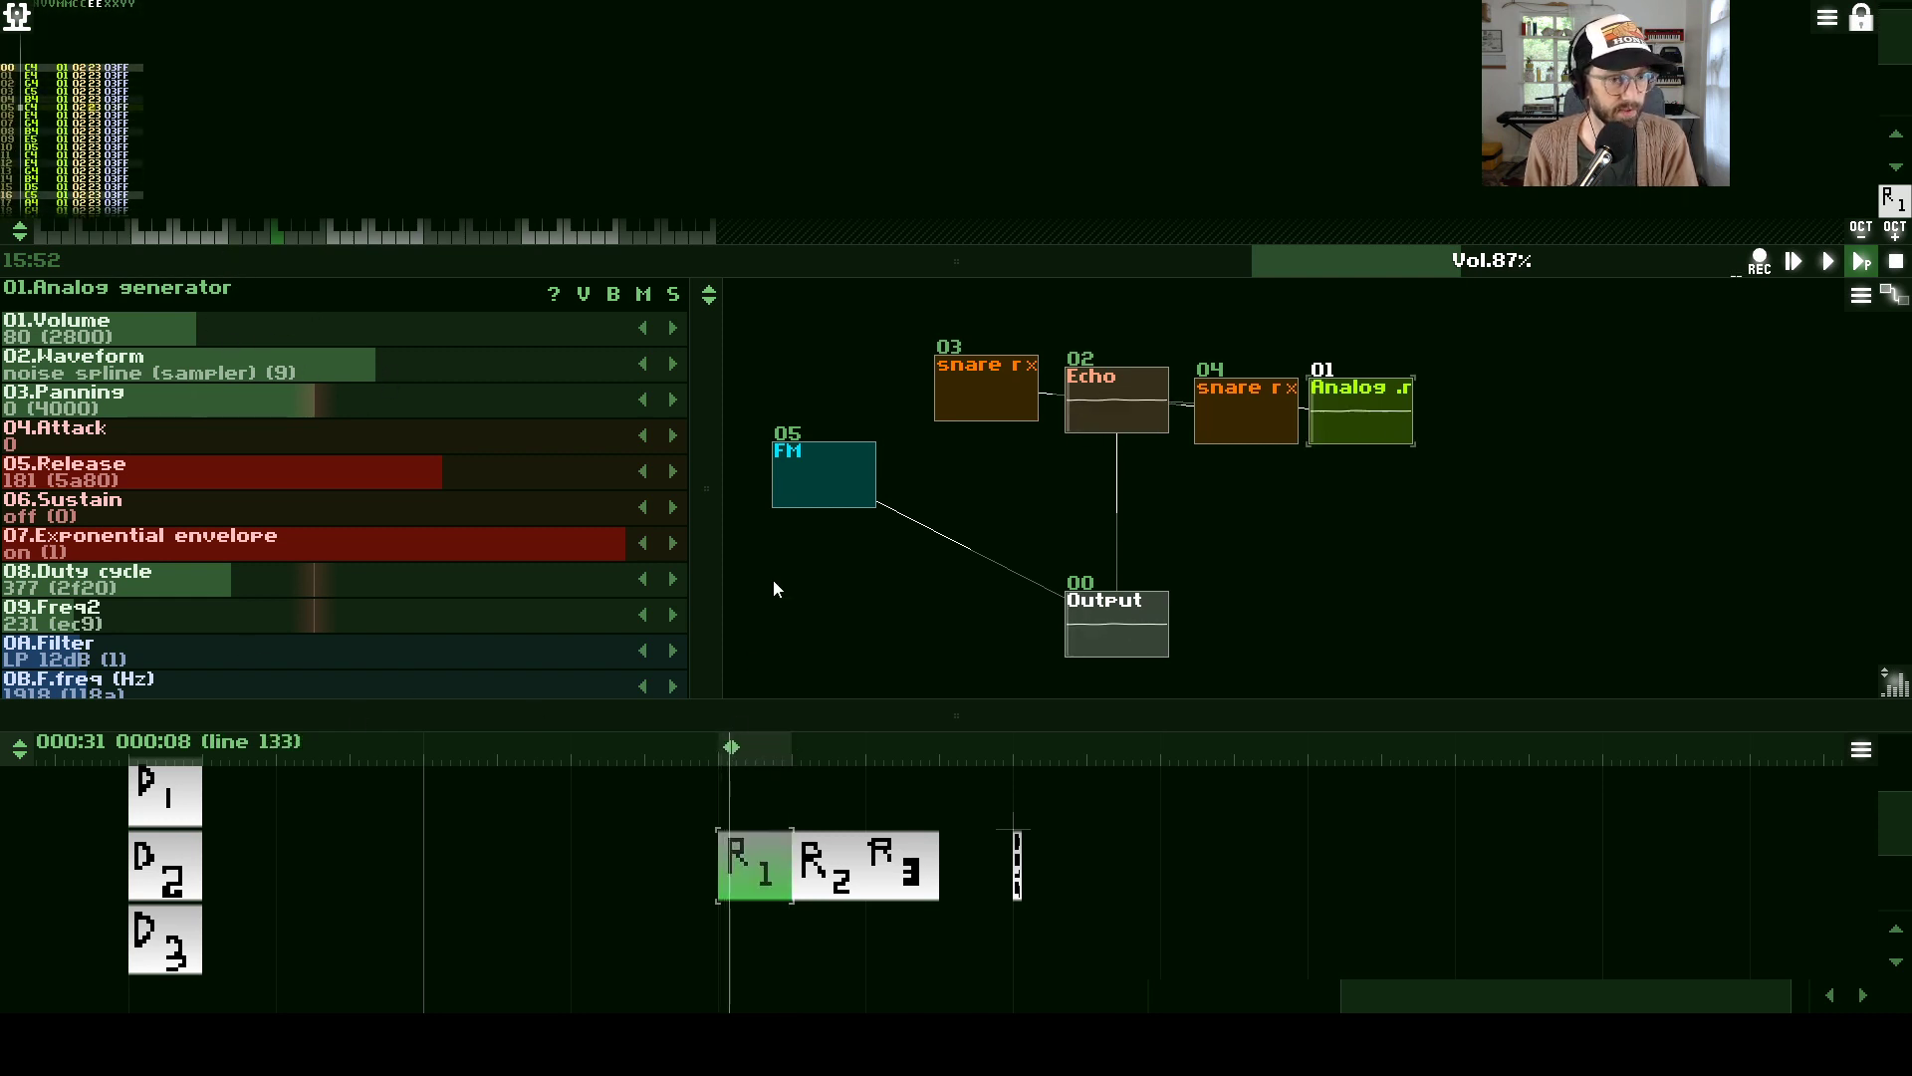
# - Set the Analog generator's filter frequency to 5834 Hz and its waveform to hsin while pattern R1 plays
pyautogui.moveTo(348, 693); pyautogui.dragTo(523, 709)
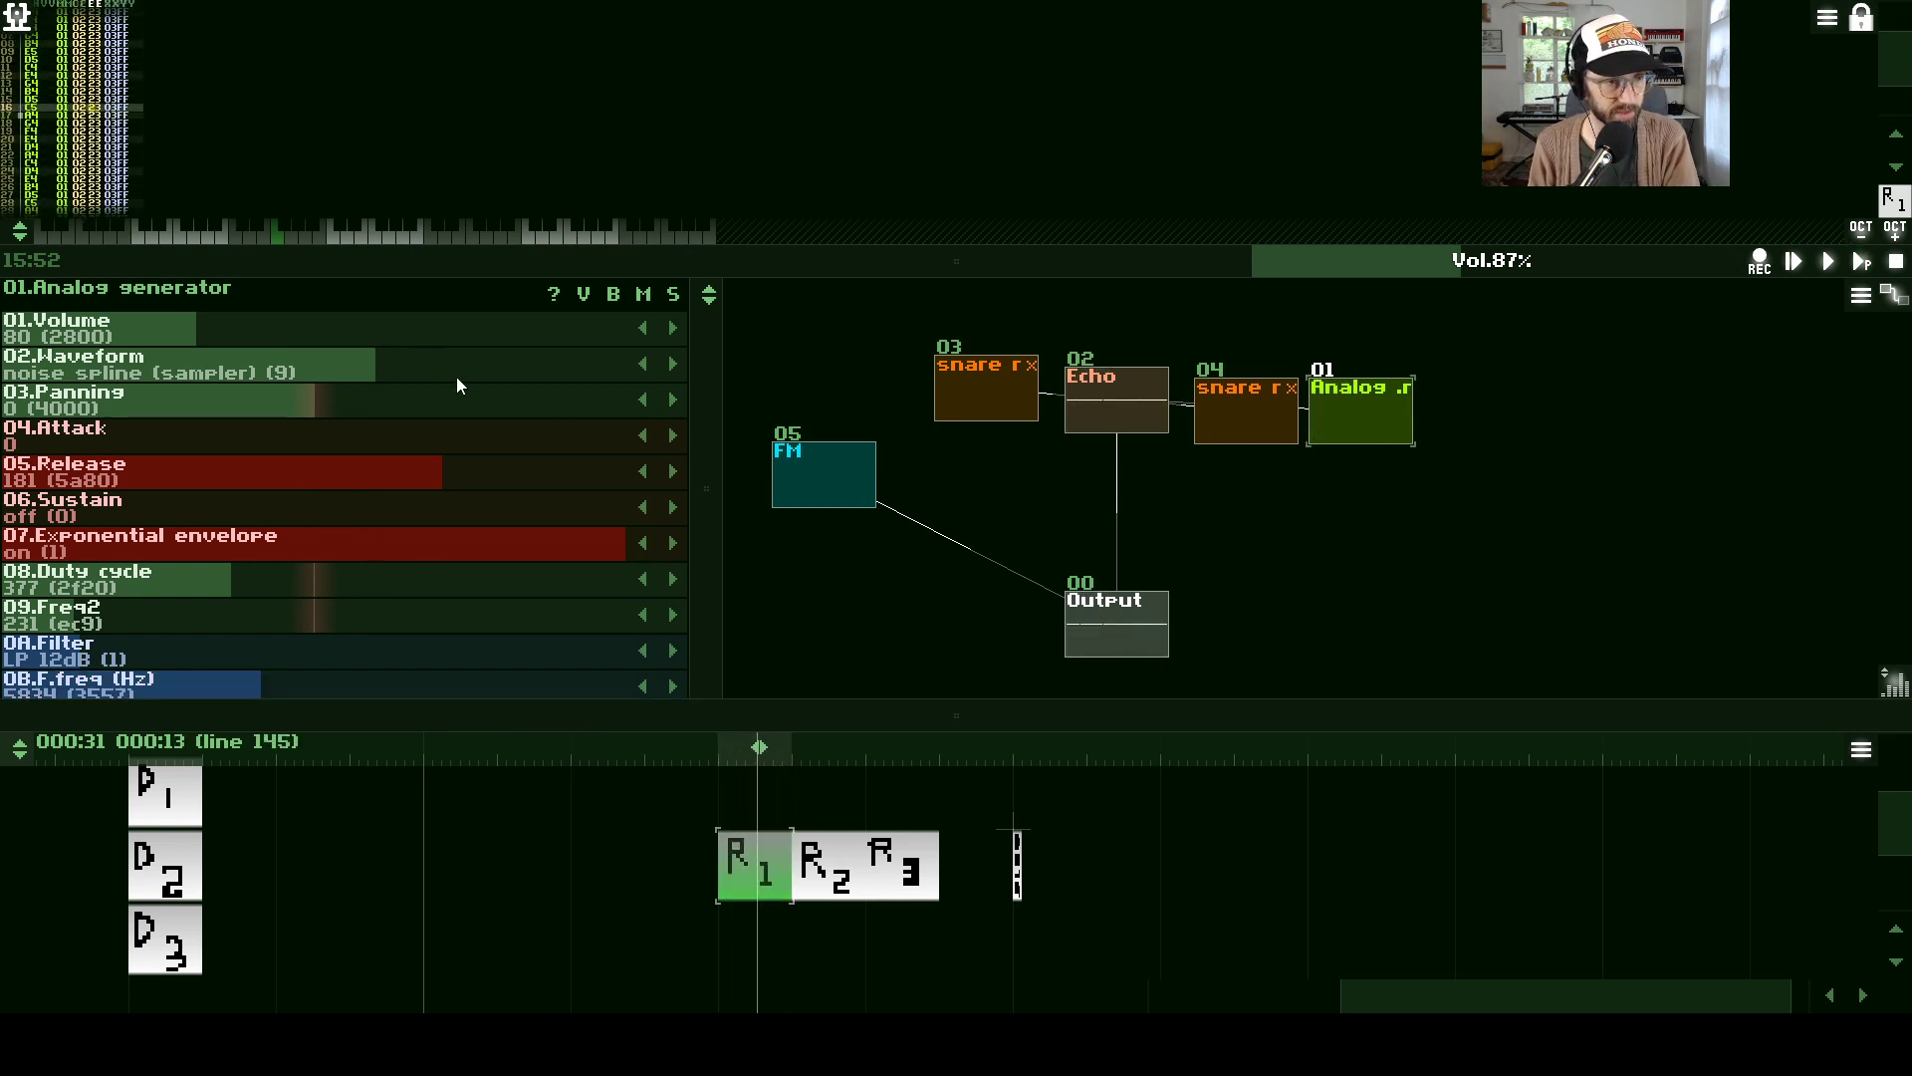
pyautogui.moveTo(456, 377); pyautogui.dragTo(386, 347)
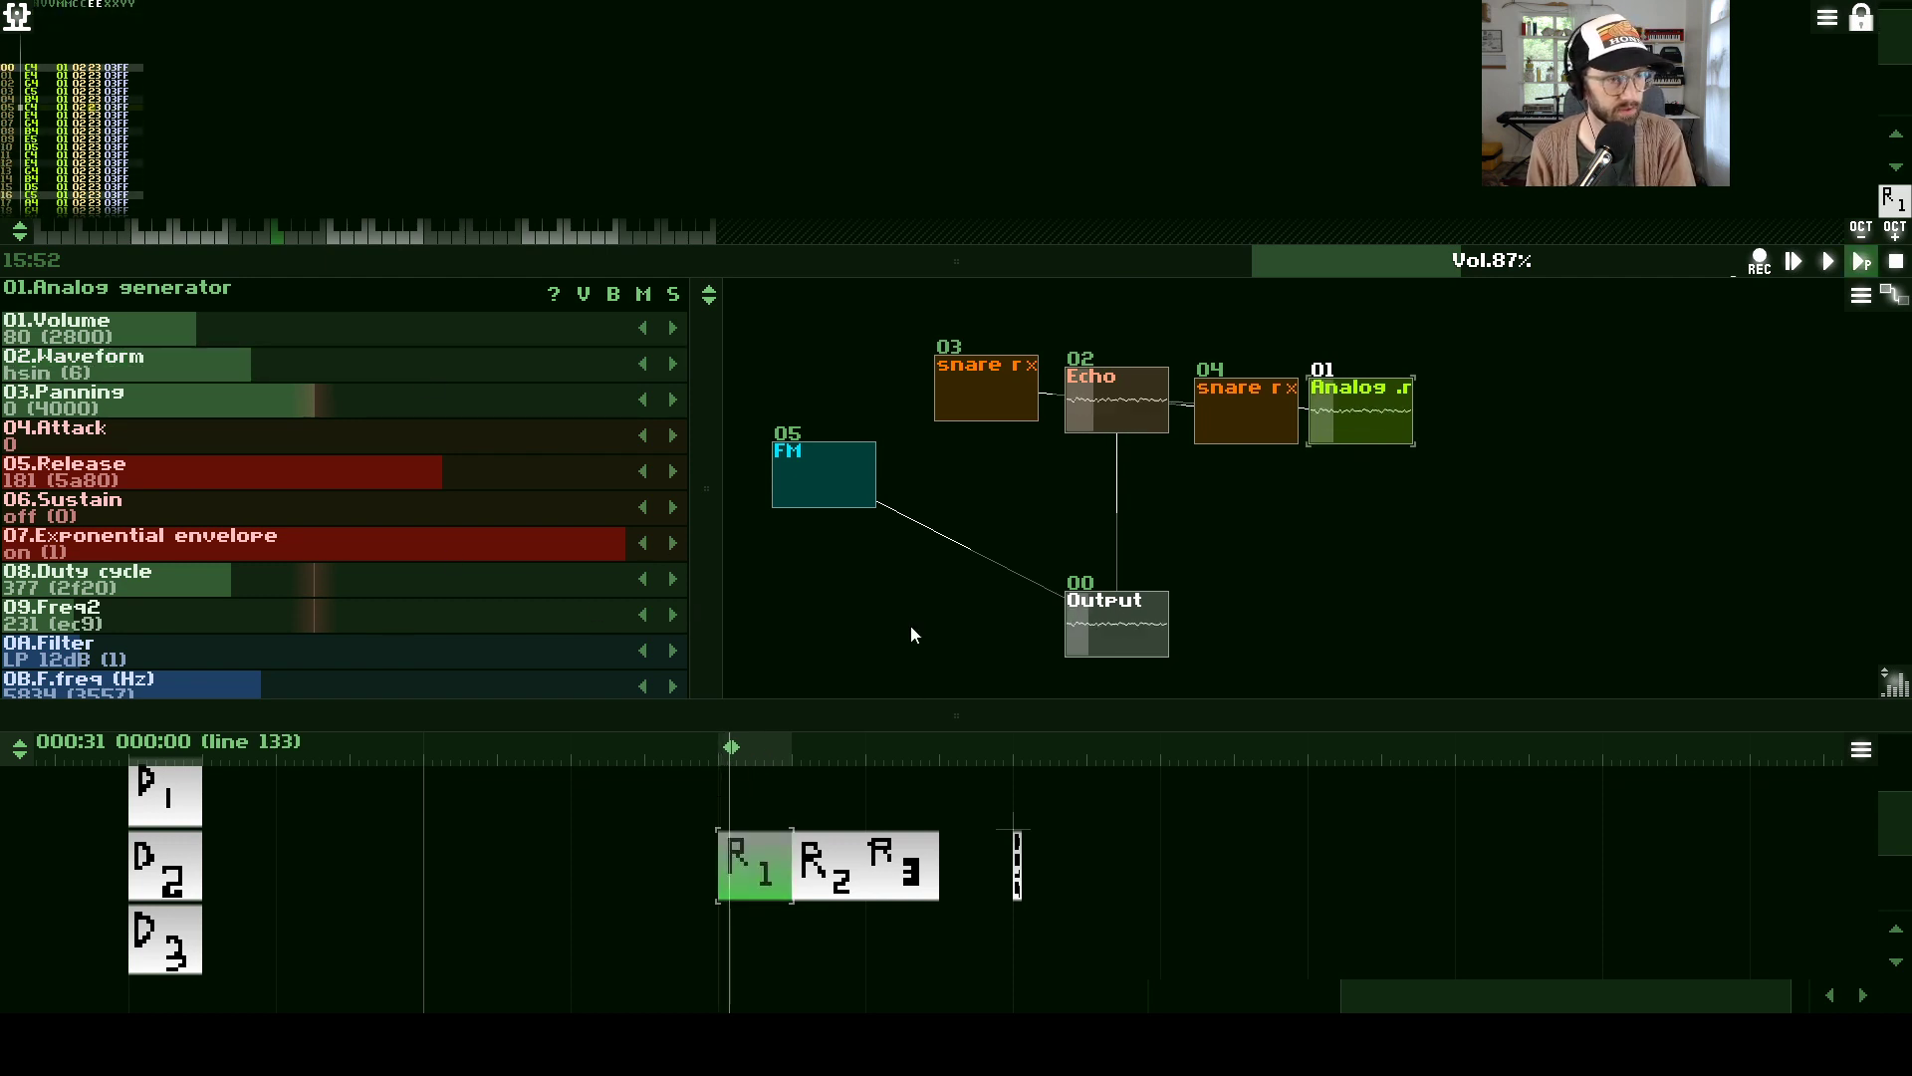
# - Stop playback and replay pattern R1 from its start several times to hear its random effect
pyautogui.click(910, 873)
pyautogui.press('space')
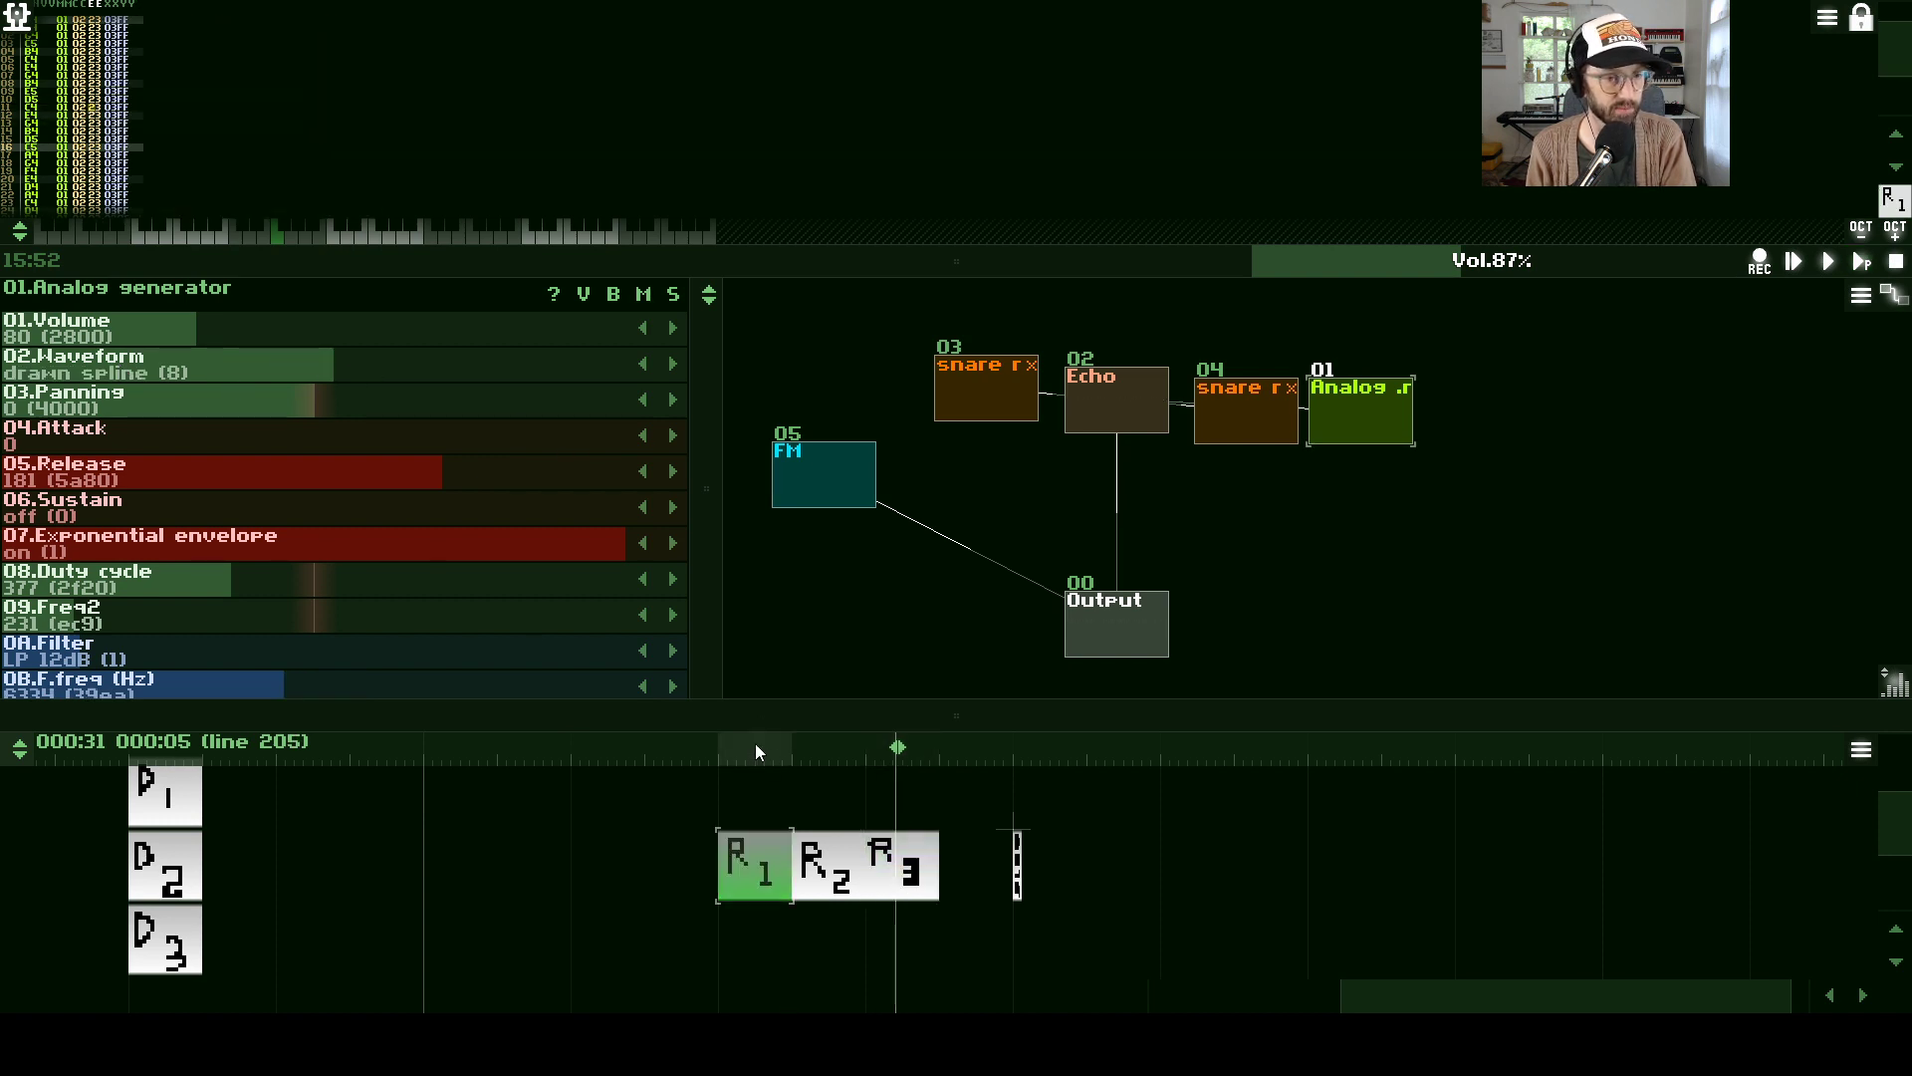
pyautogui.click(728, 744)
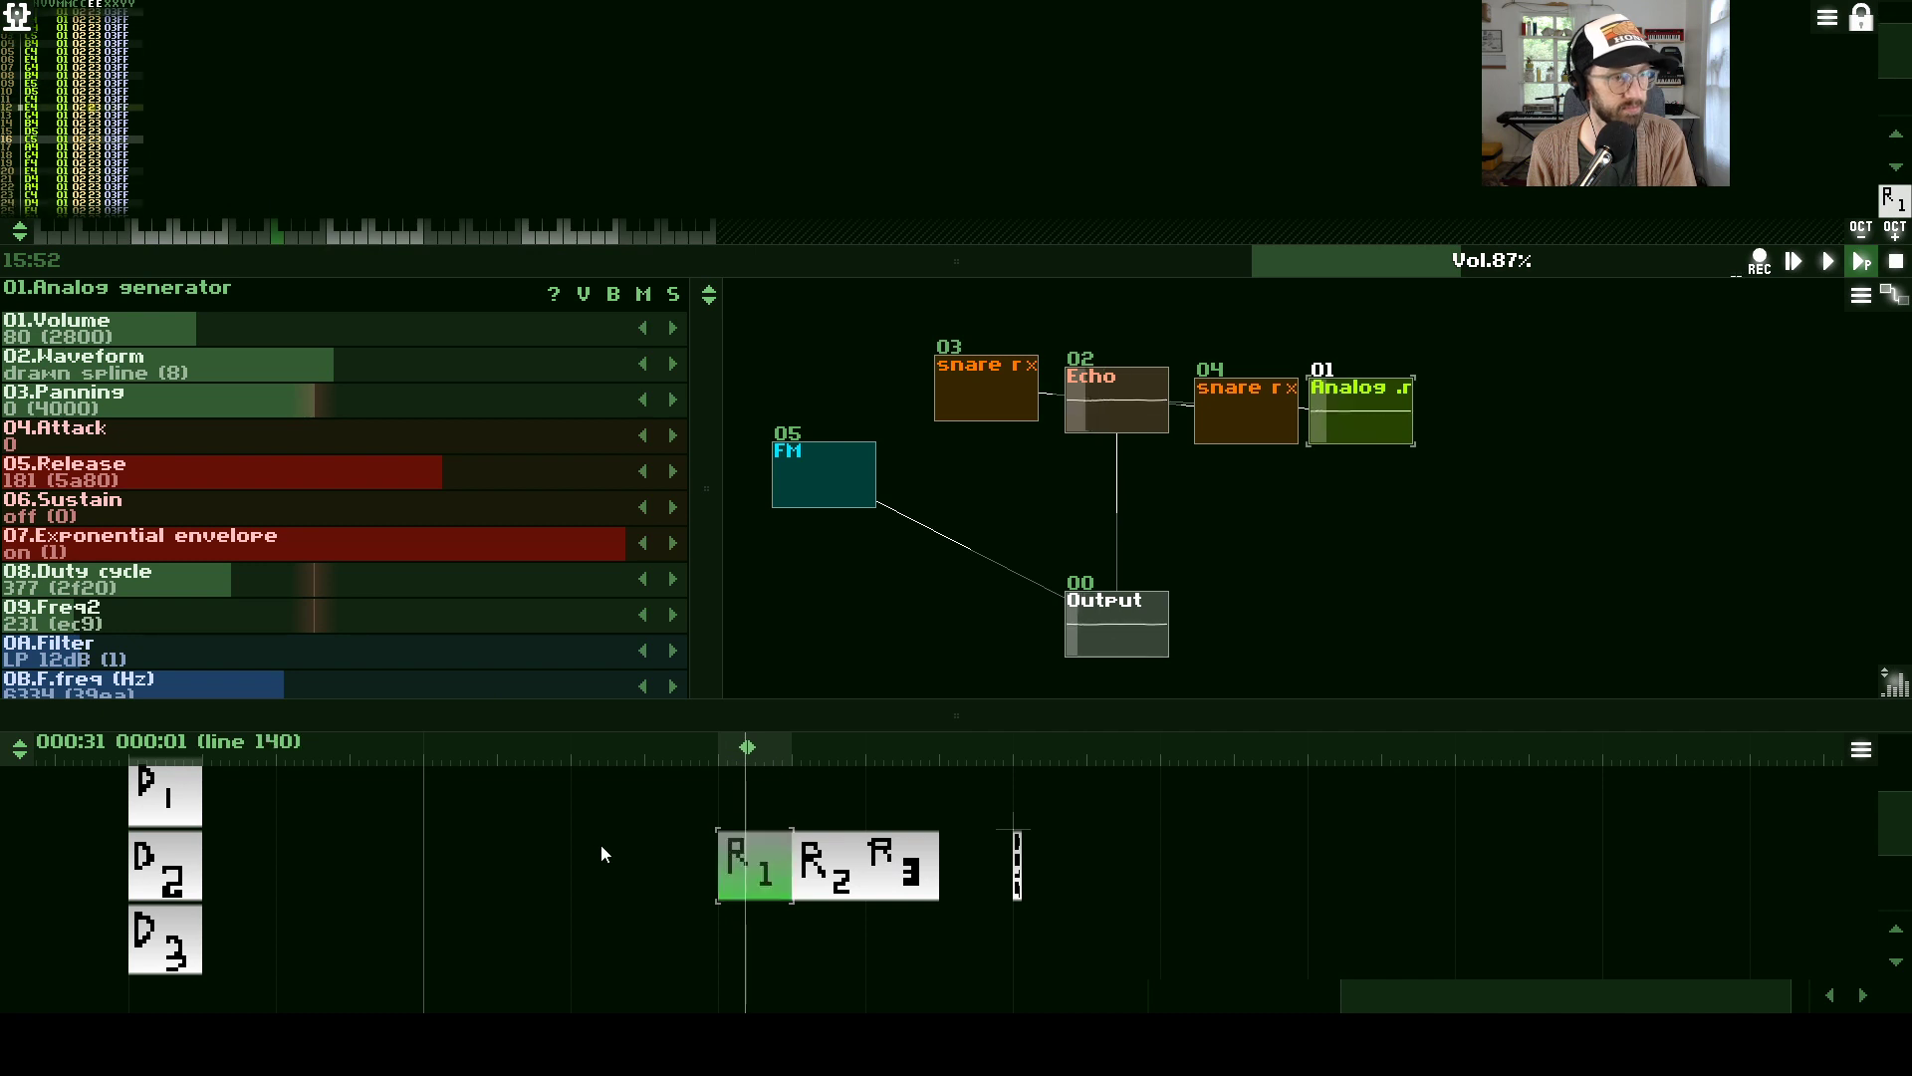
pyautogui.press('space')
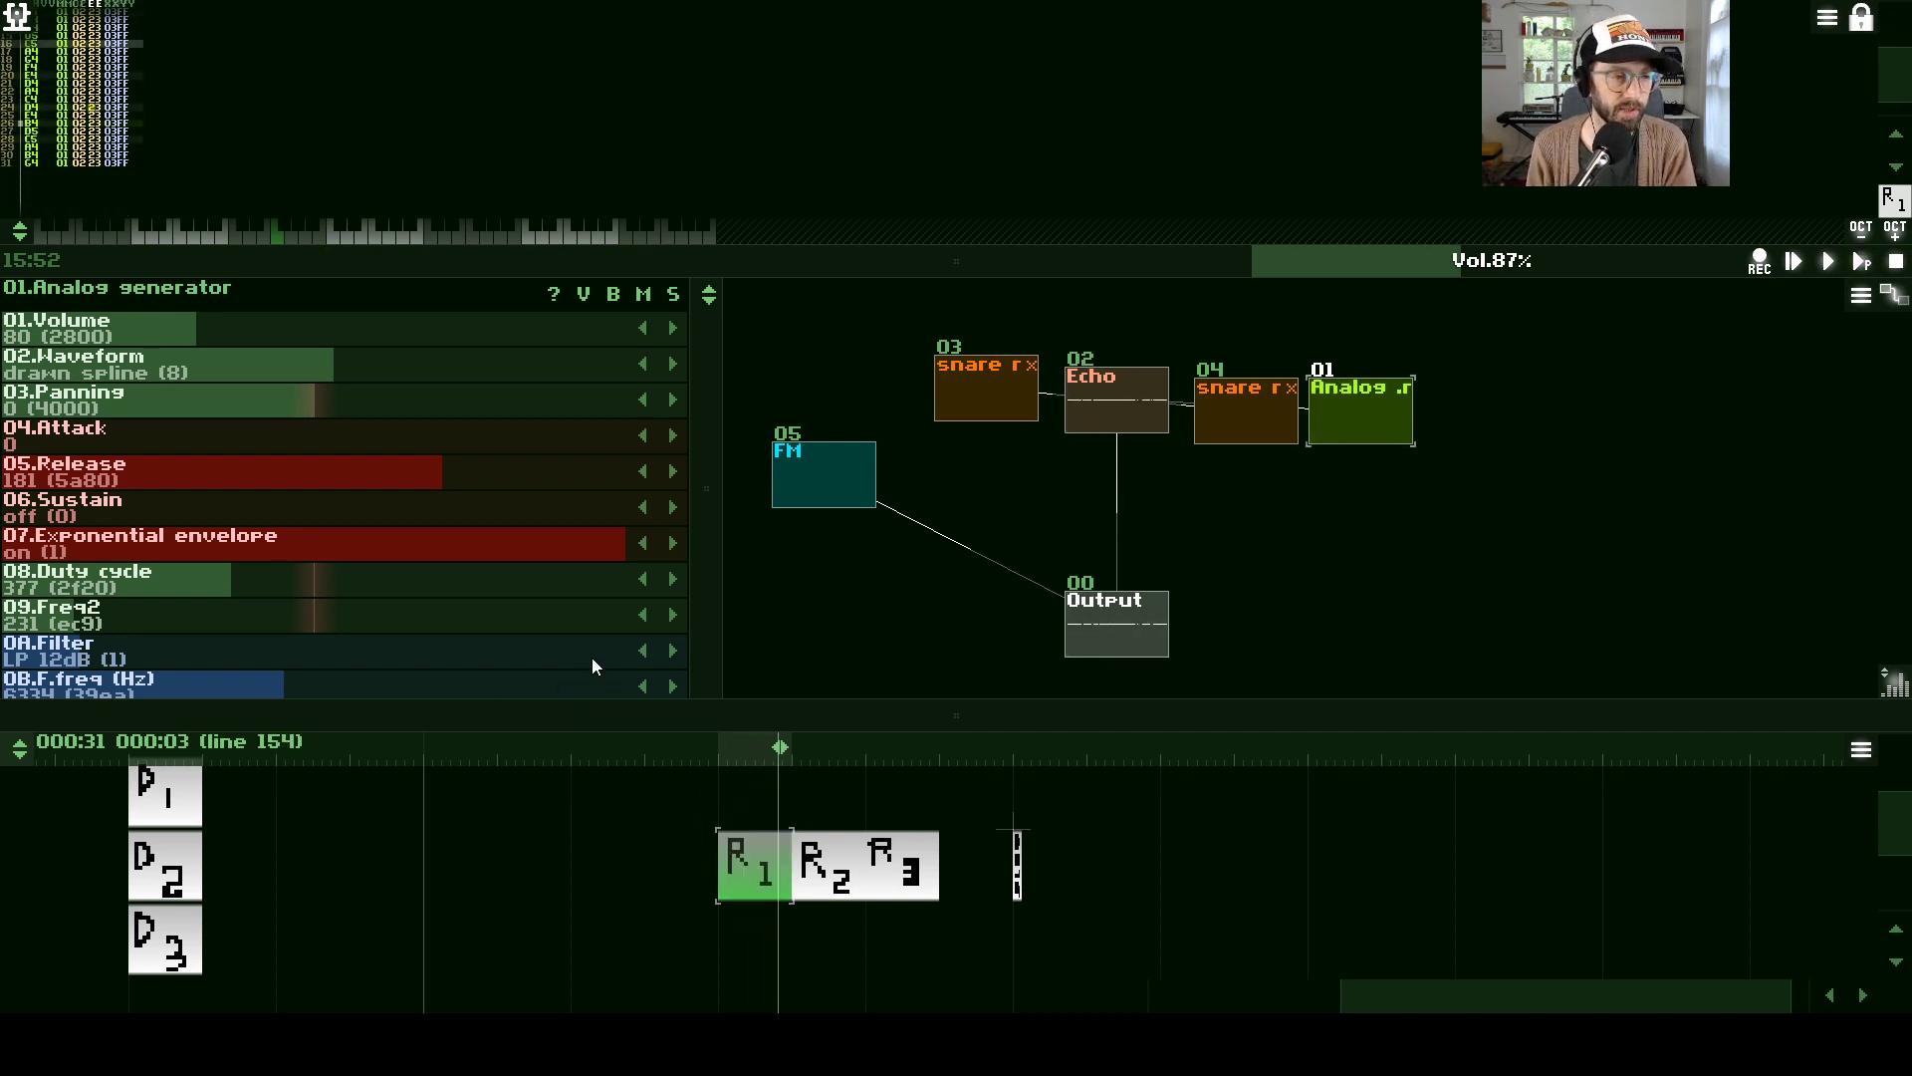
pyautogui.press('space')
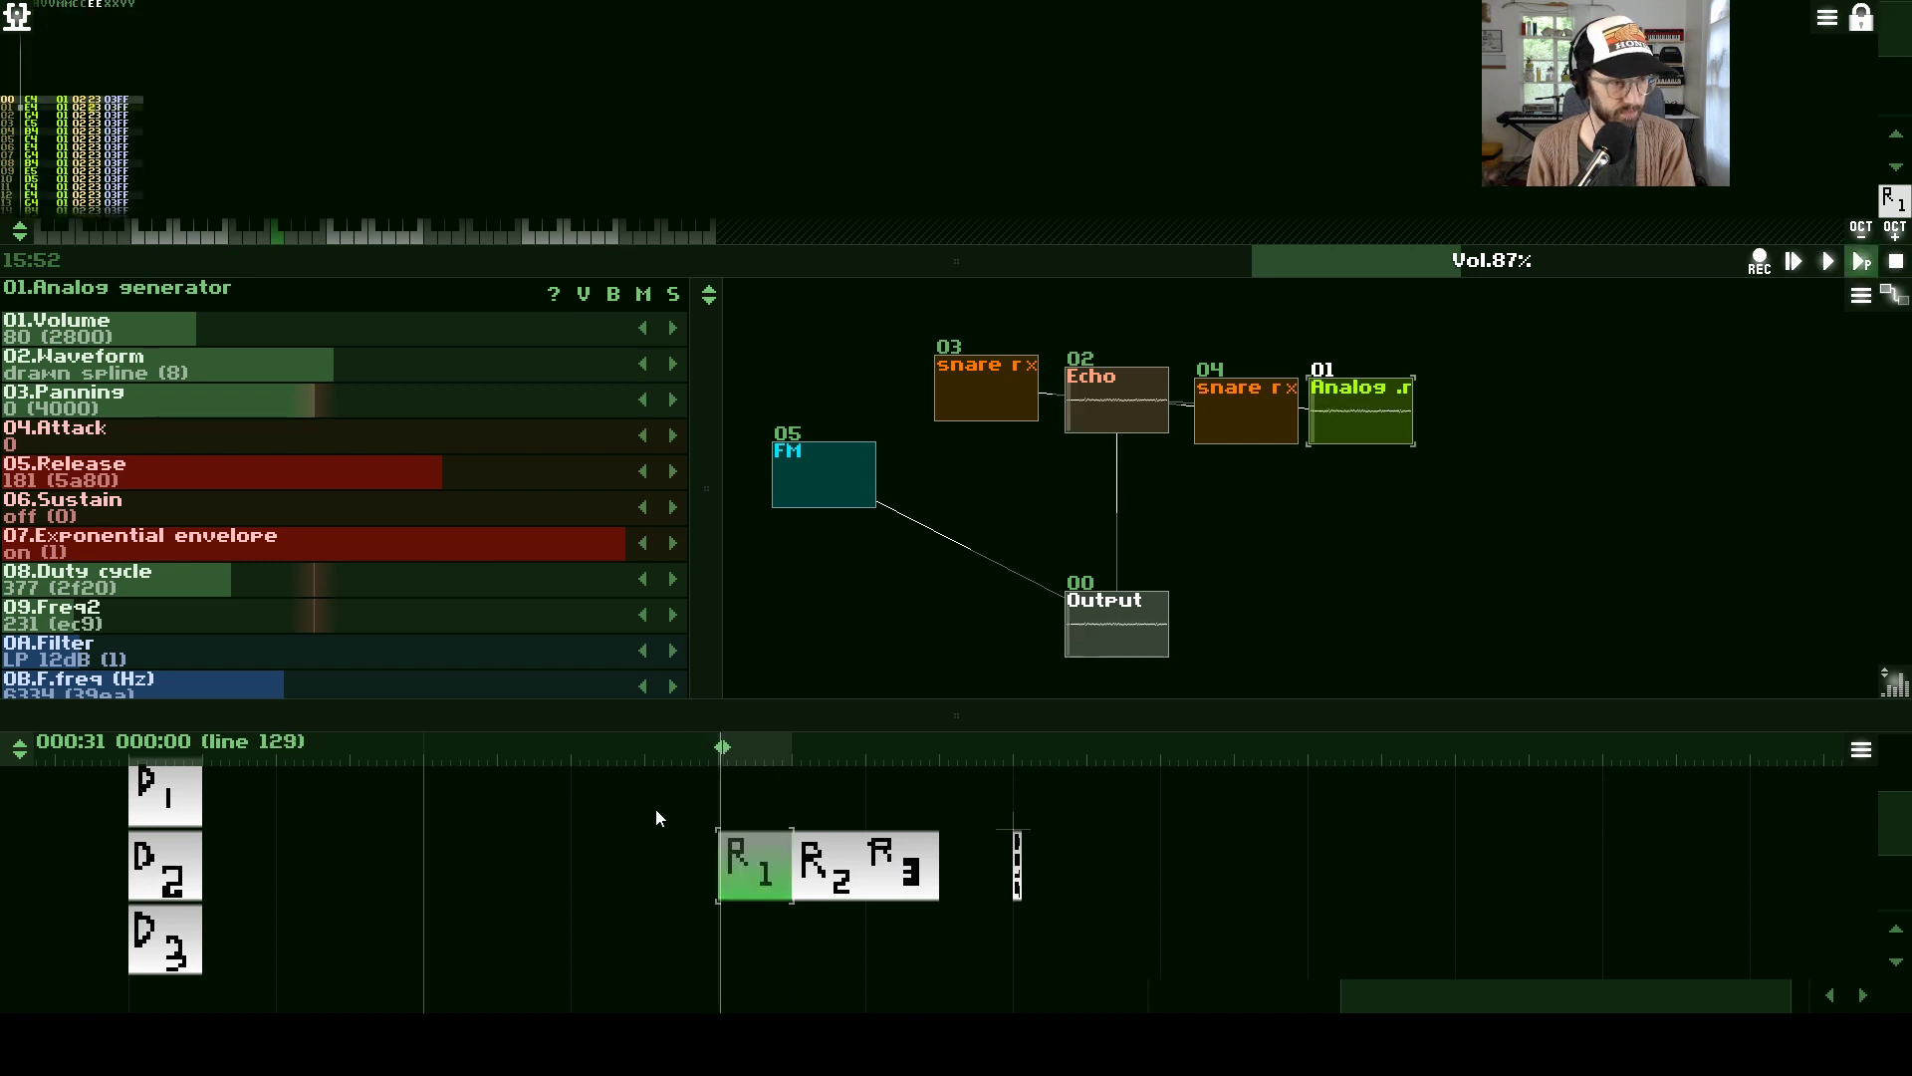
pyautogui.press('space')
pyautogui.press('space')
# - Set the Analog generator's waveform to triangle and replay pattern R1
pyautogui.moveTo(485, 382)
pyautogui.mouseDown()
pyautogui.moveTo(337, 355)
pyautogui.moveTo(445, 404)
pyautogui.moveTo(295, 364)
pyautogui.moveTo(20, 373)
pyautogui.mouseUp()
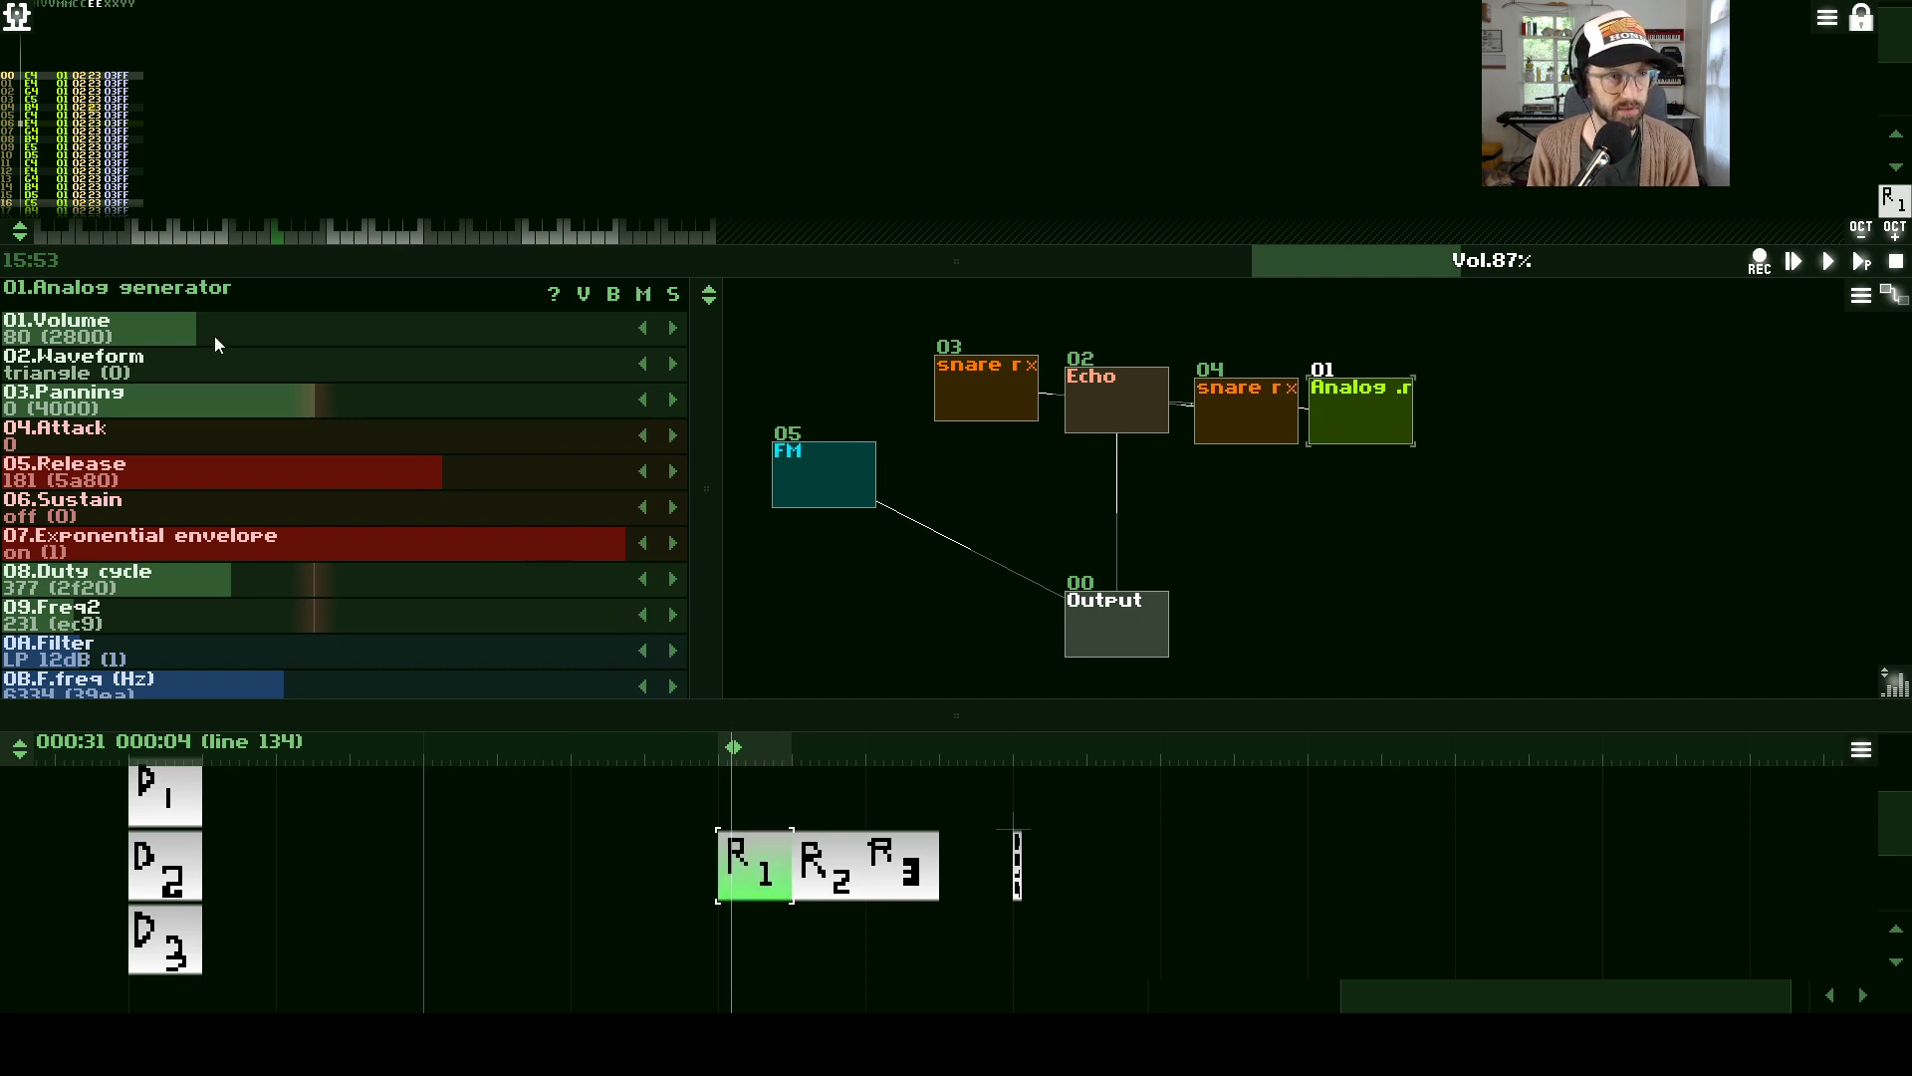
pyautogui.press('space')
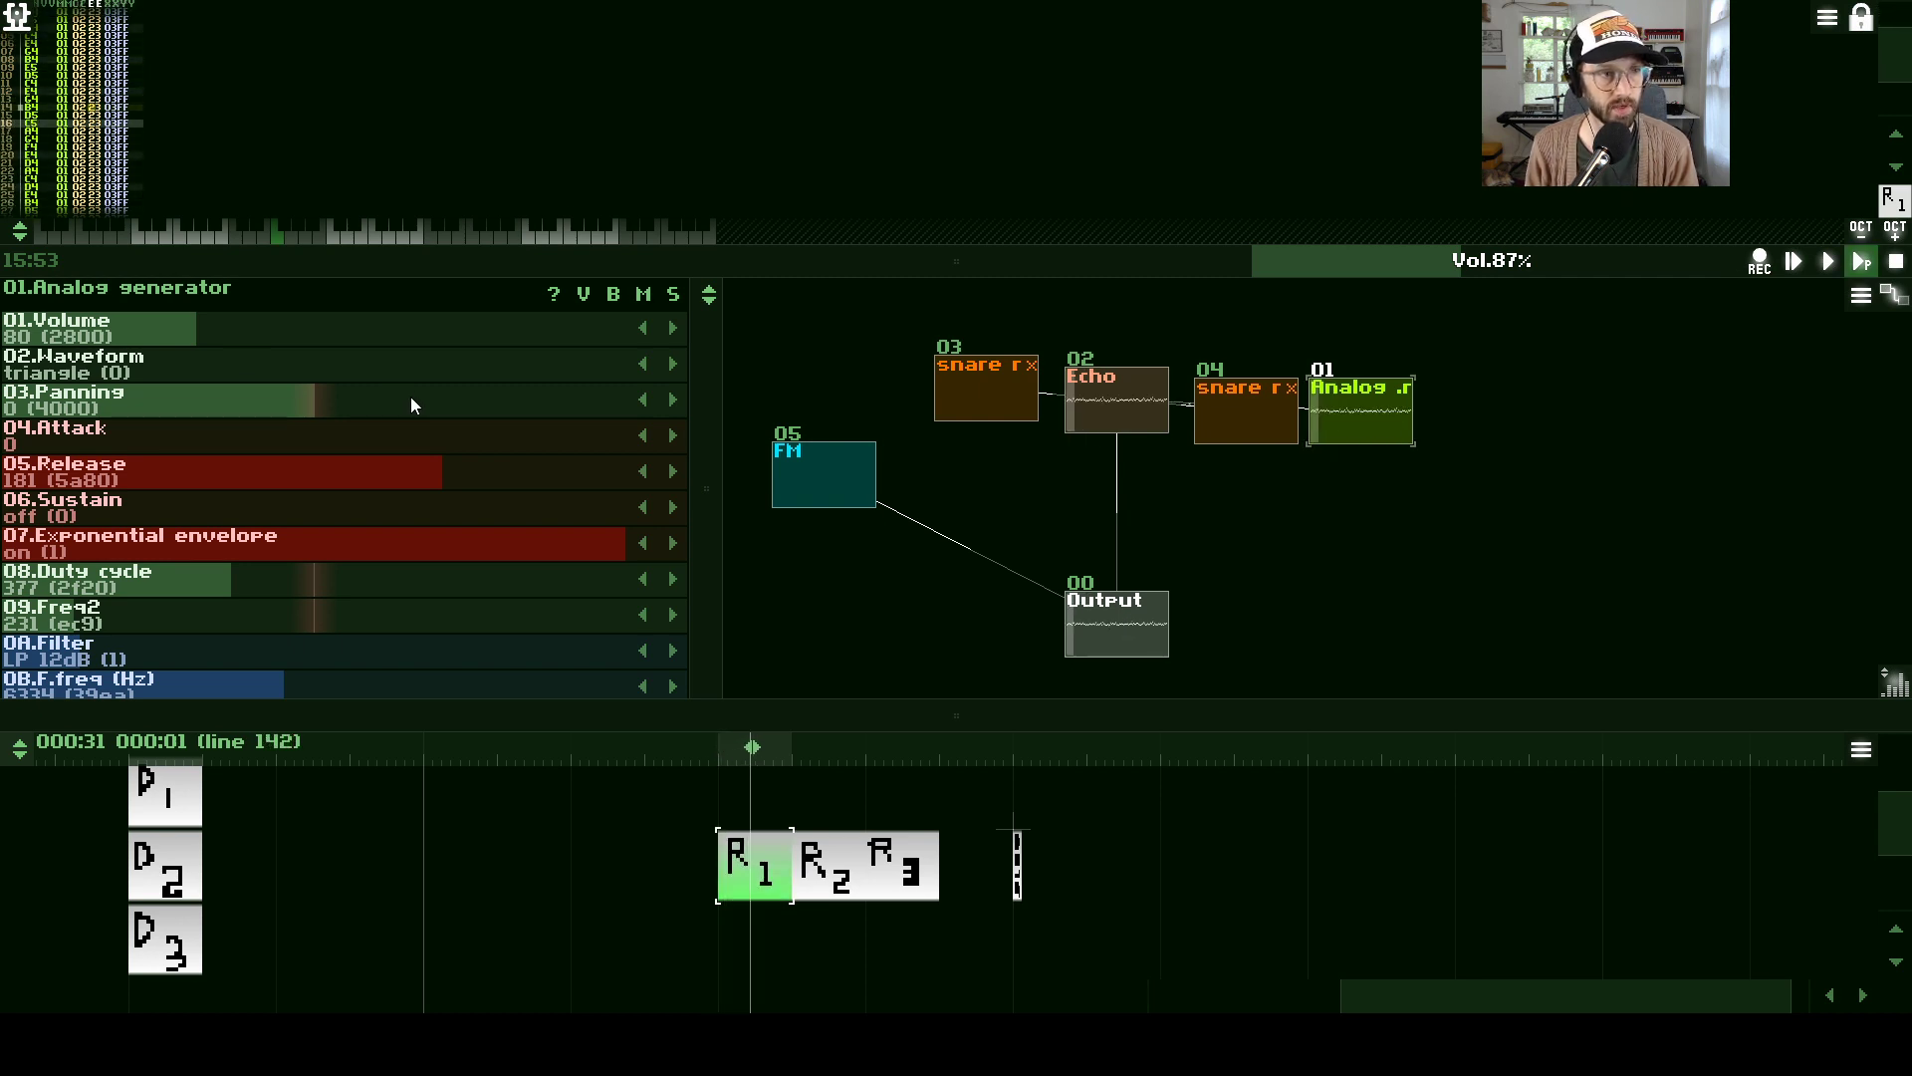
pyautogui.moveTo(365, 370); pyautogui.dragTo(321, 376)
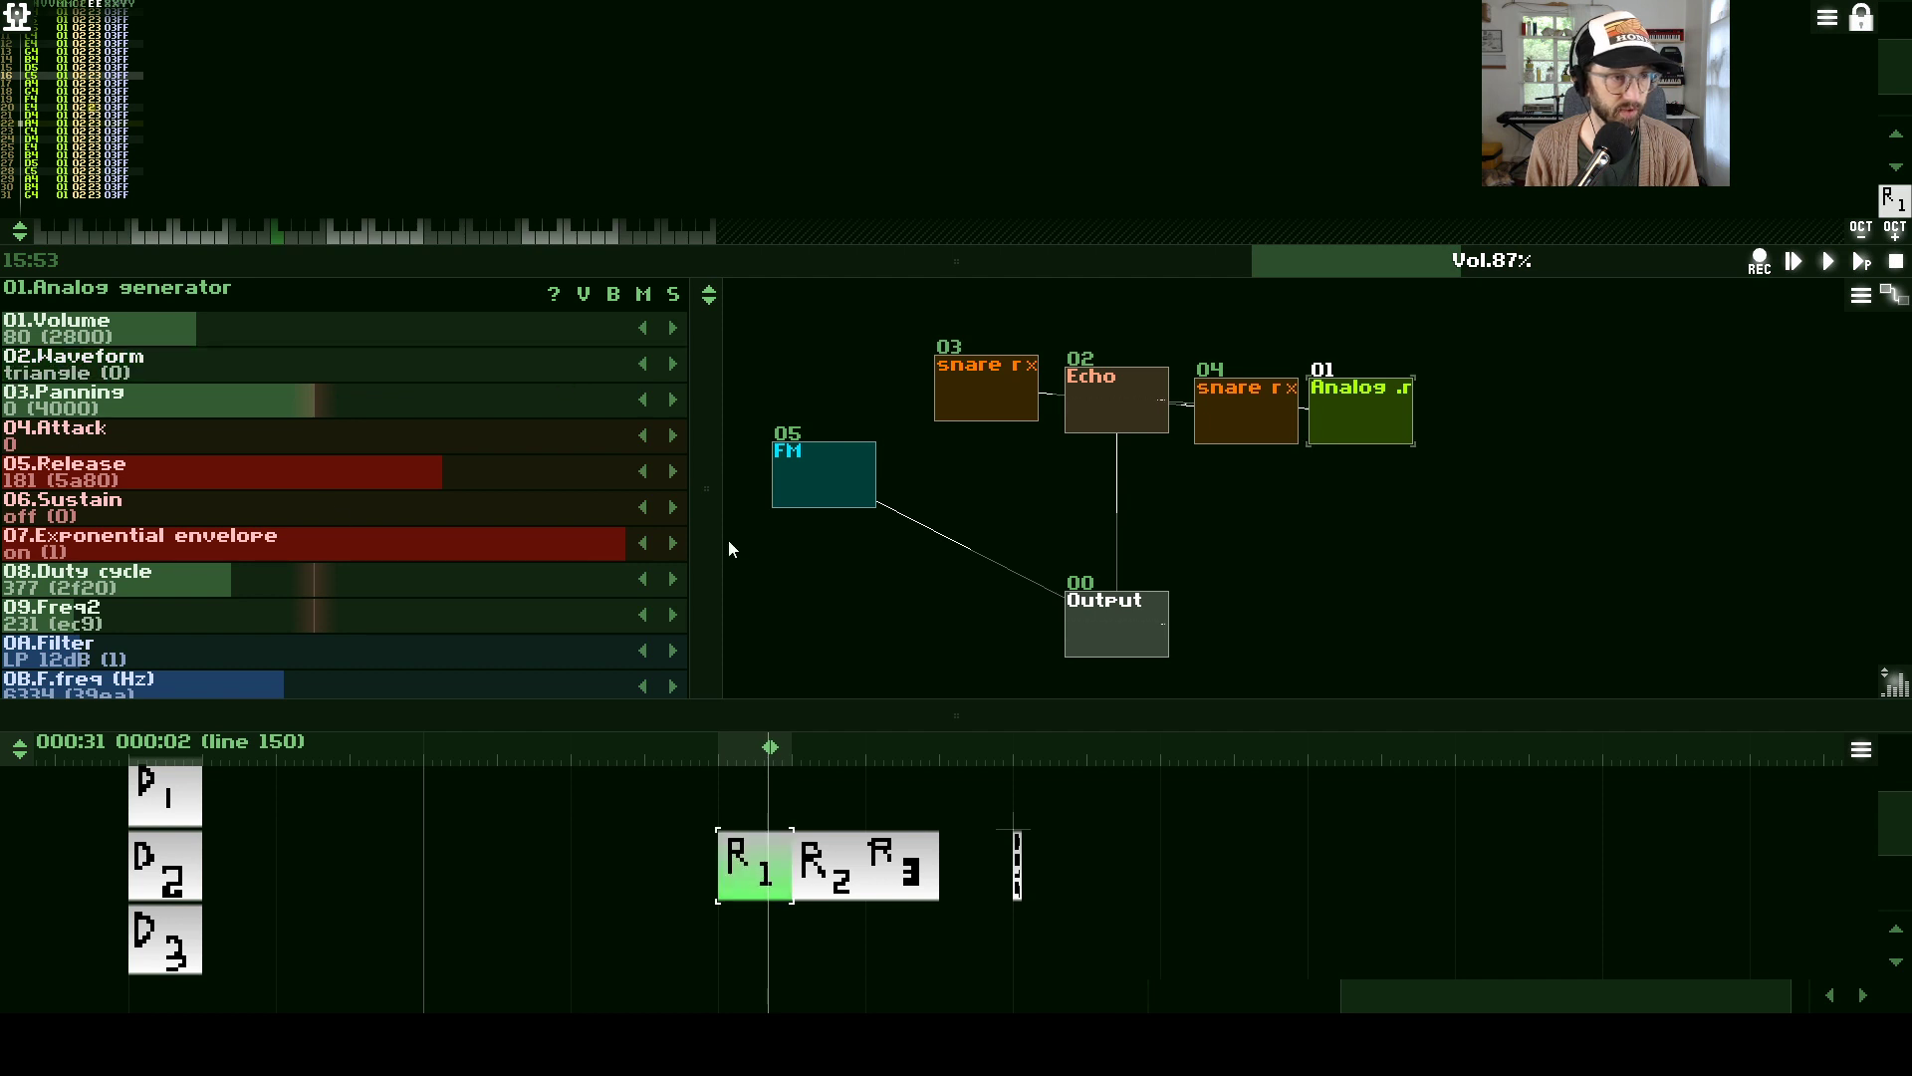
# - Play pattern R2 to examine its effect columns and enlarge the module and controller area
pyautogui.click(843, 861)
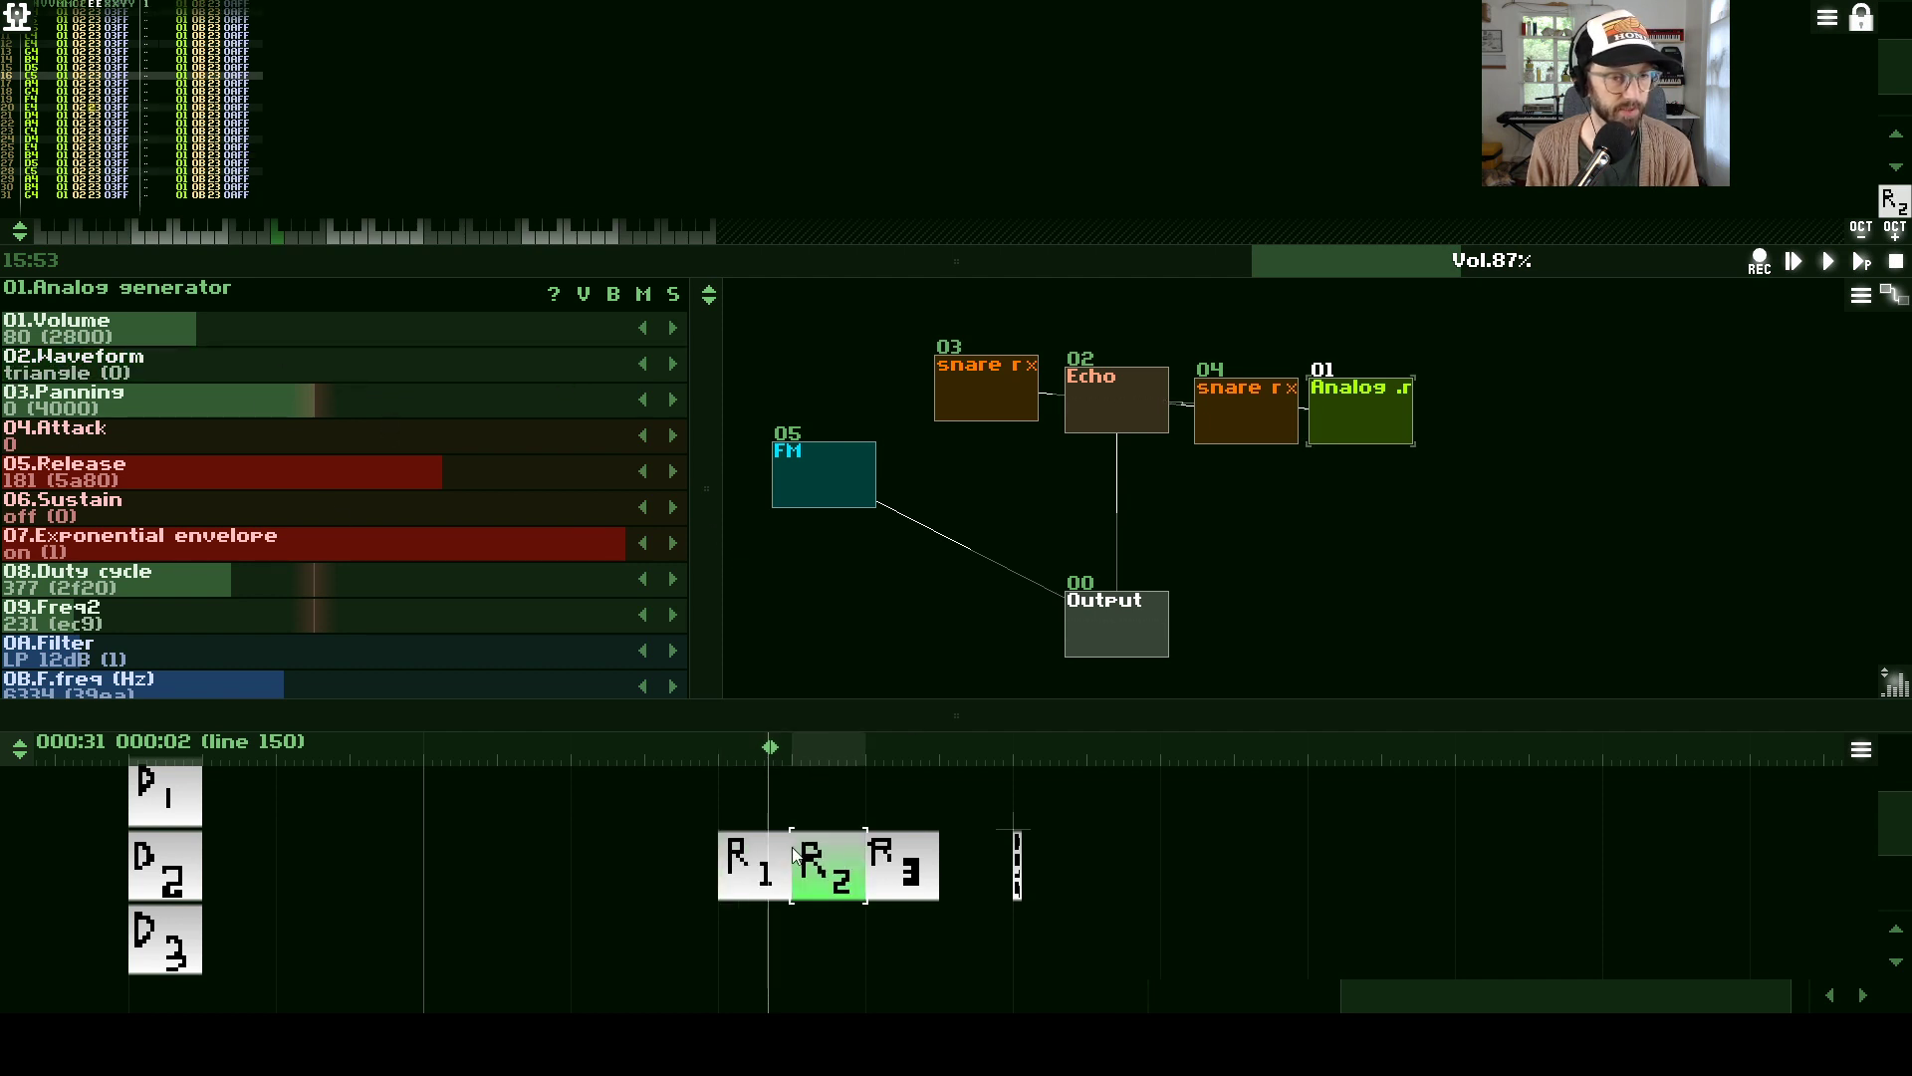
pyautogui.press('space')
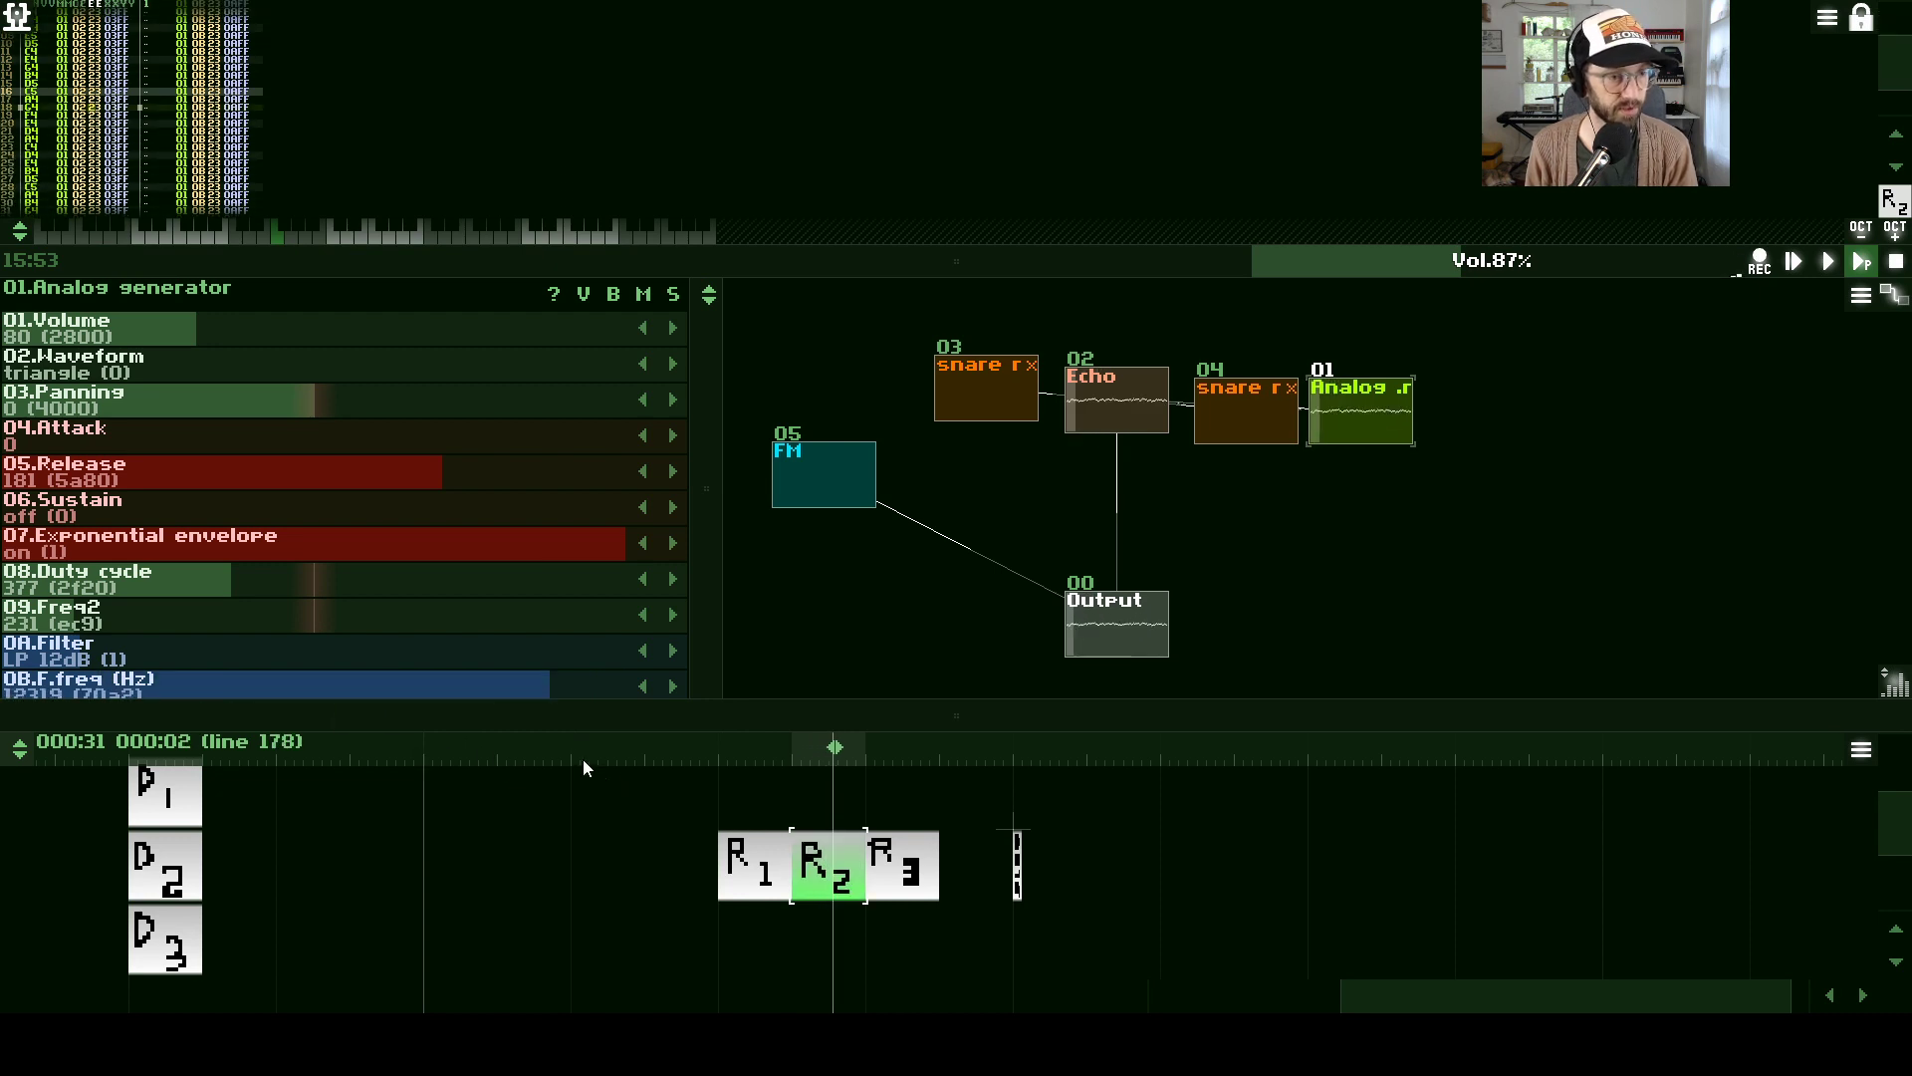
pyautogui.moveTo(674, 734); pyautogui.dragTo(704, 791)
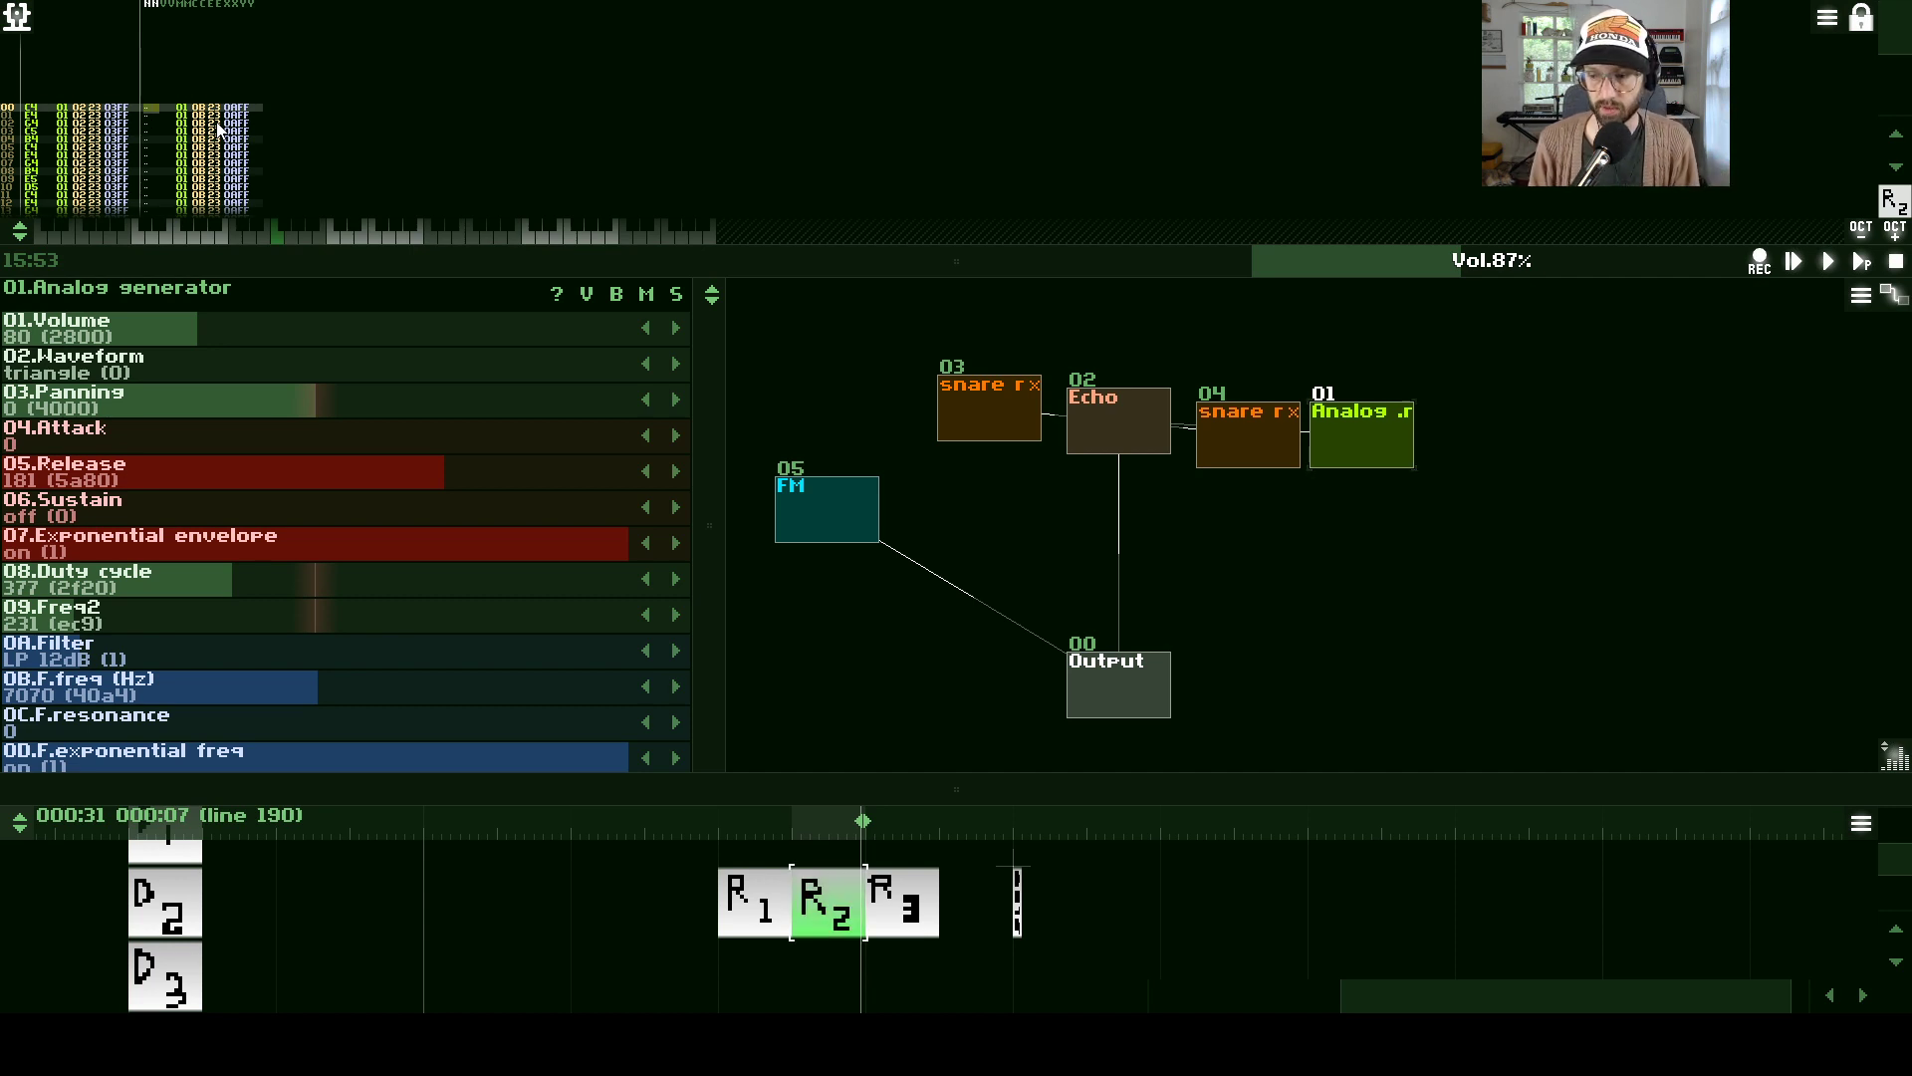
pyautogui.click(178, 227)
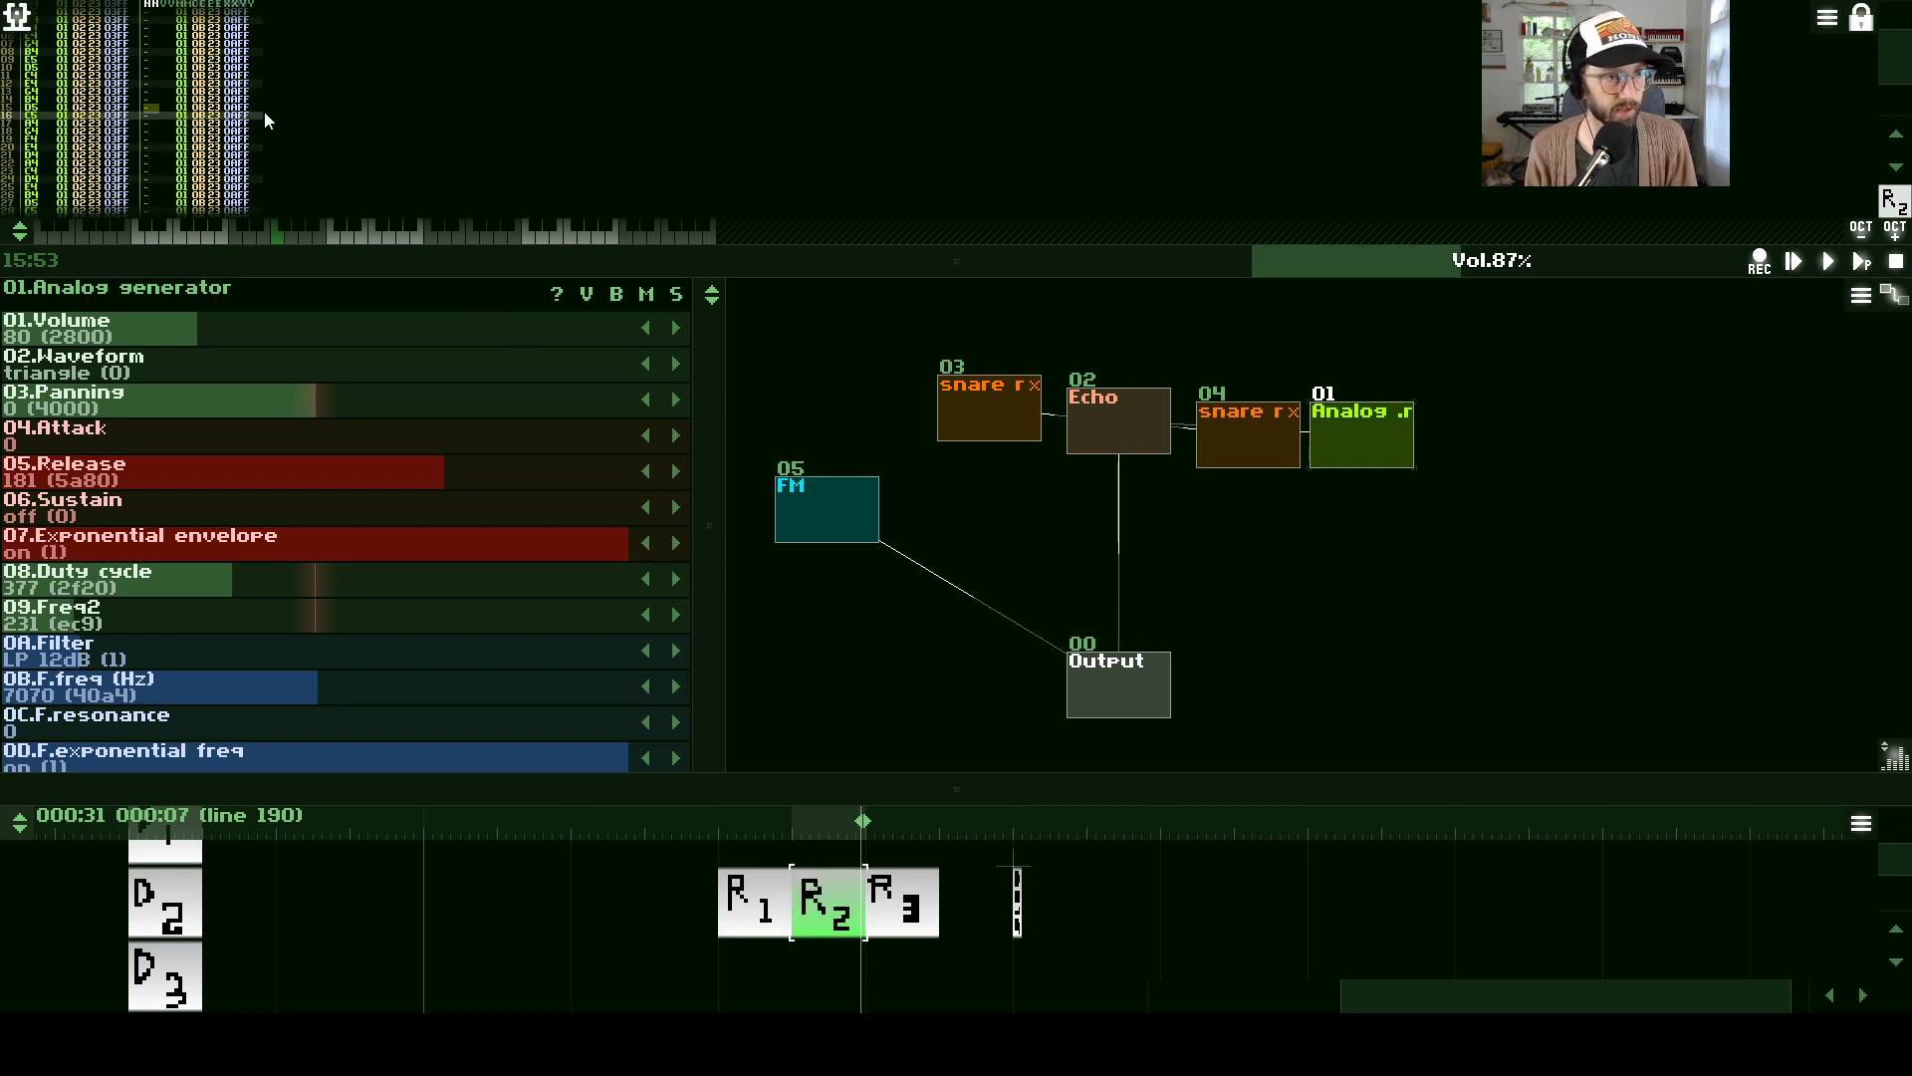
pyautogui.scroll(-2, 816, 744)
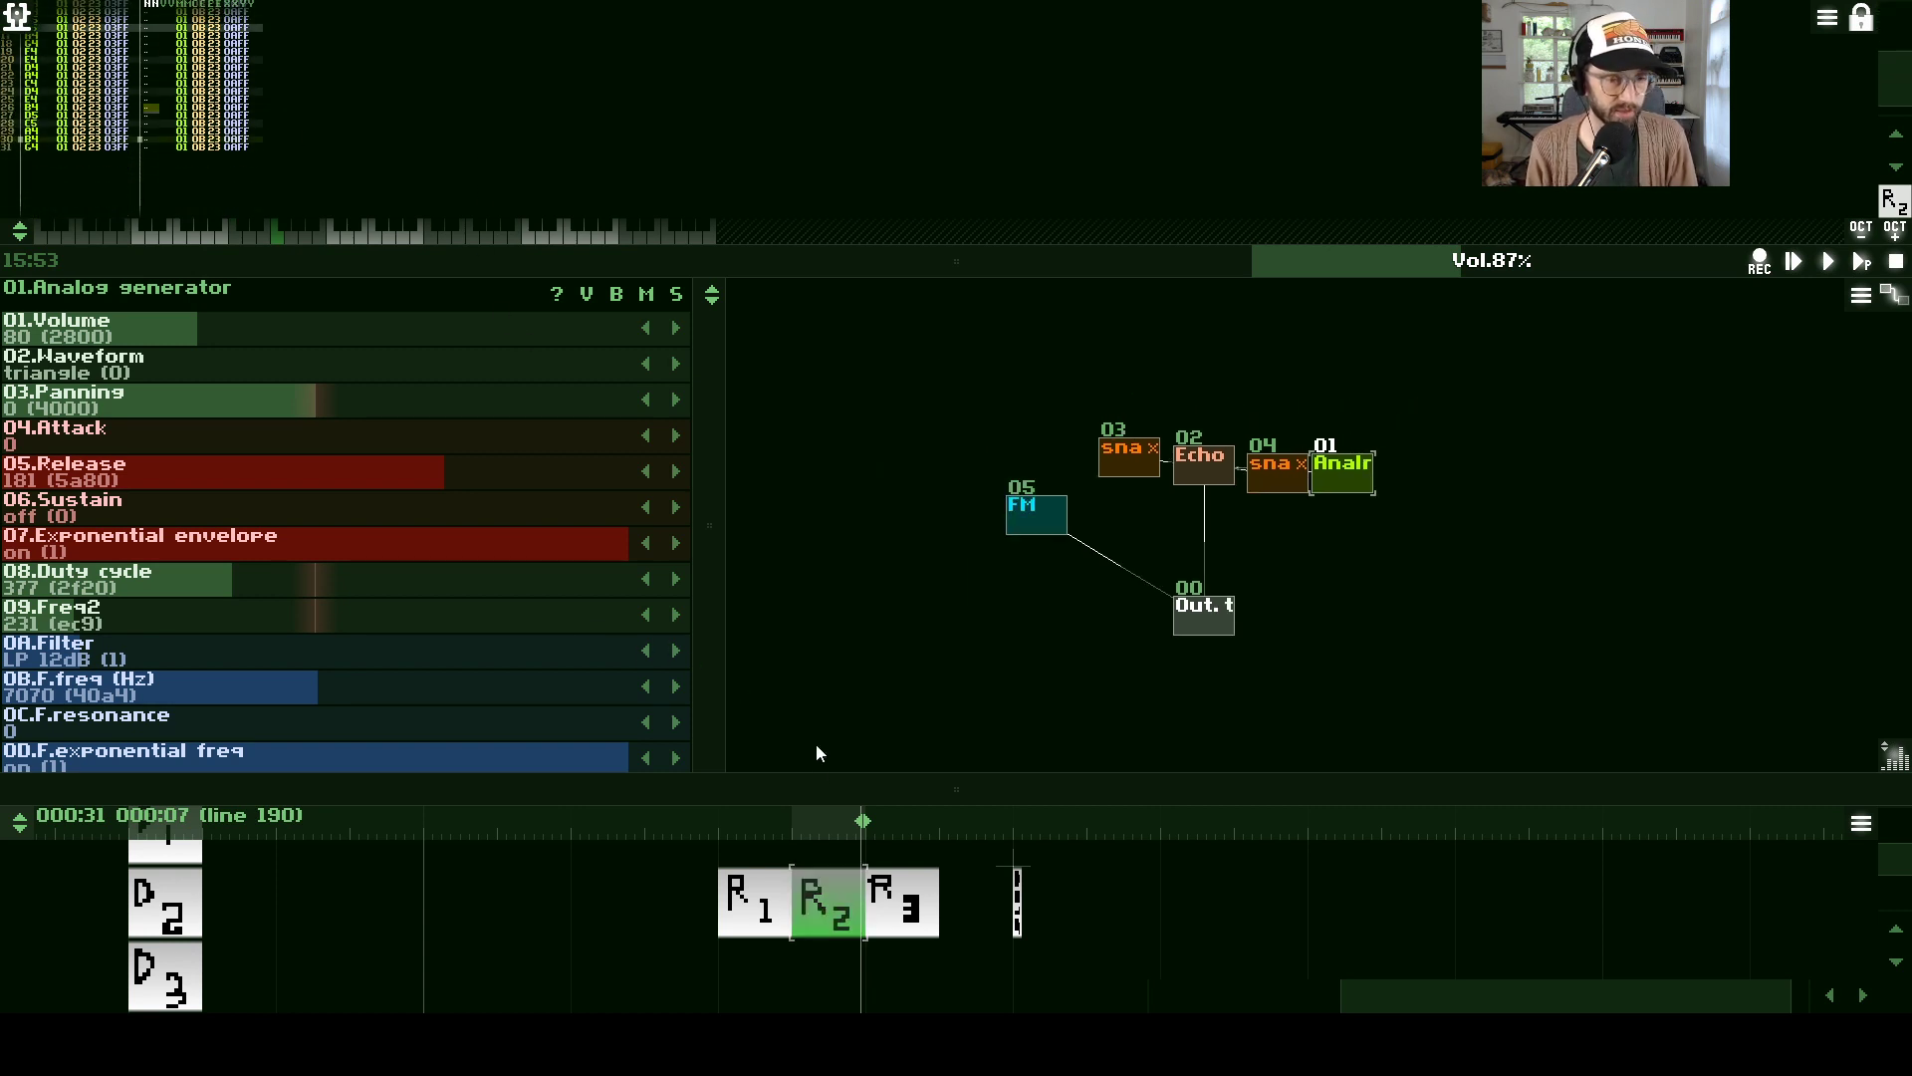
# - Set the effect parameter to 5000 on the lines of pattern R3's first track and play the pattern
pyautogui.click(906, 906)
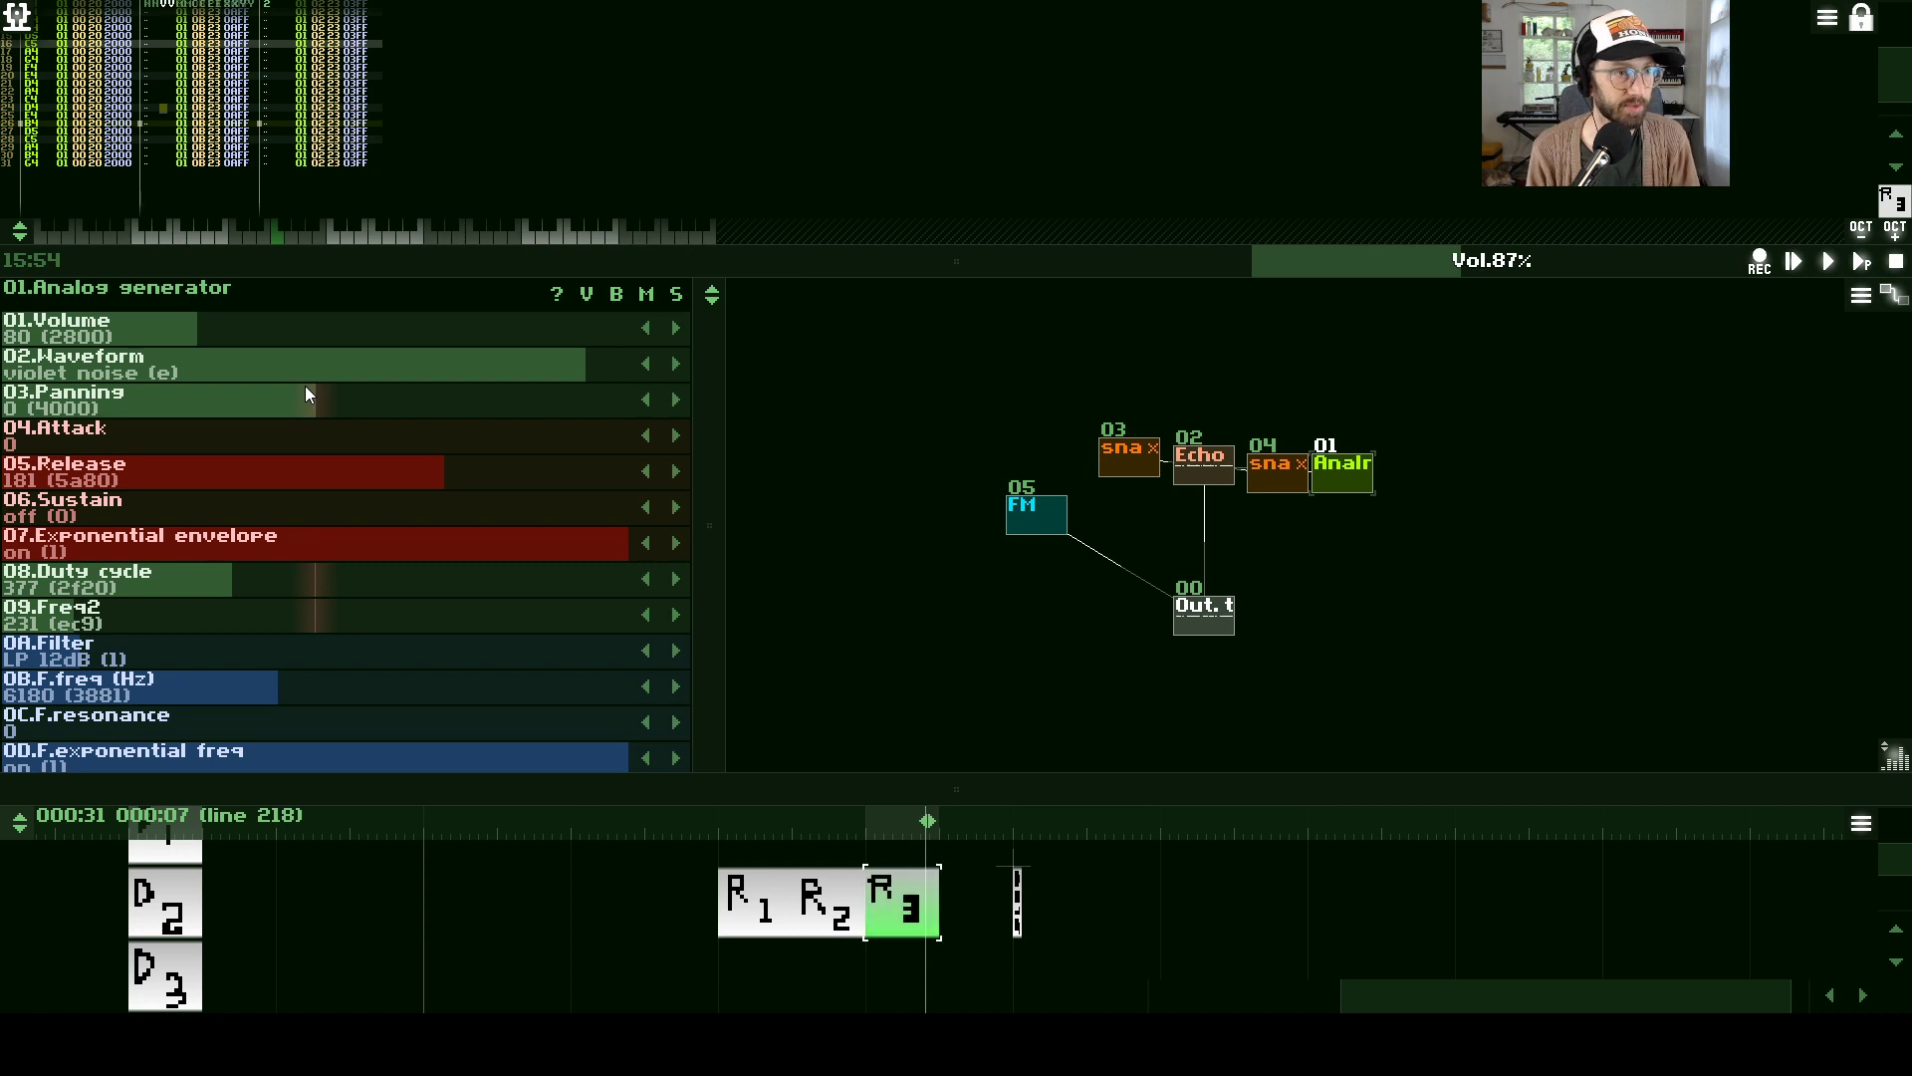
pyautogui.press('Left')
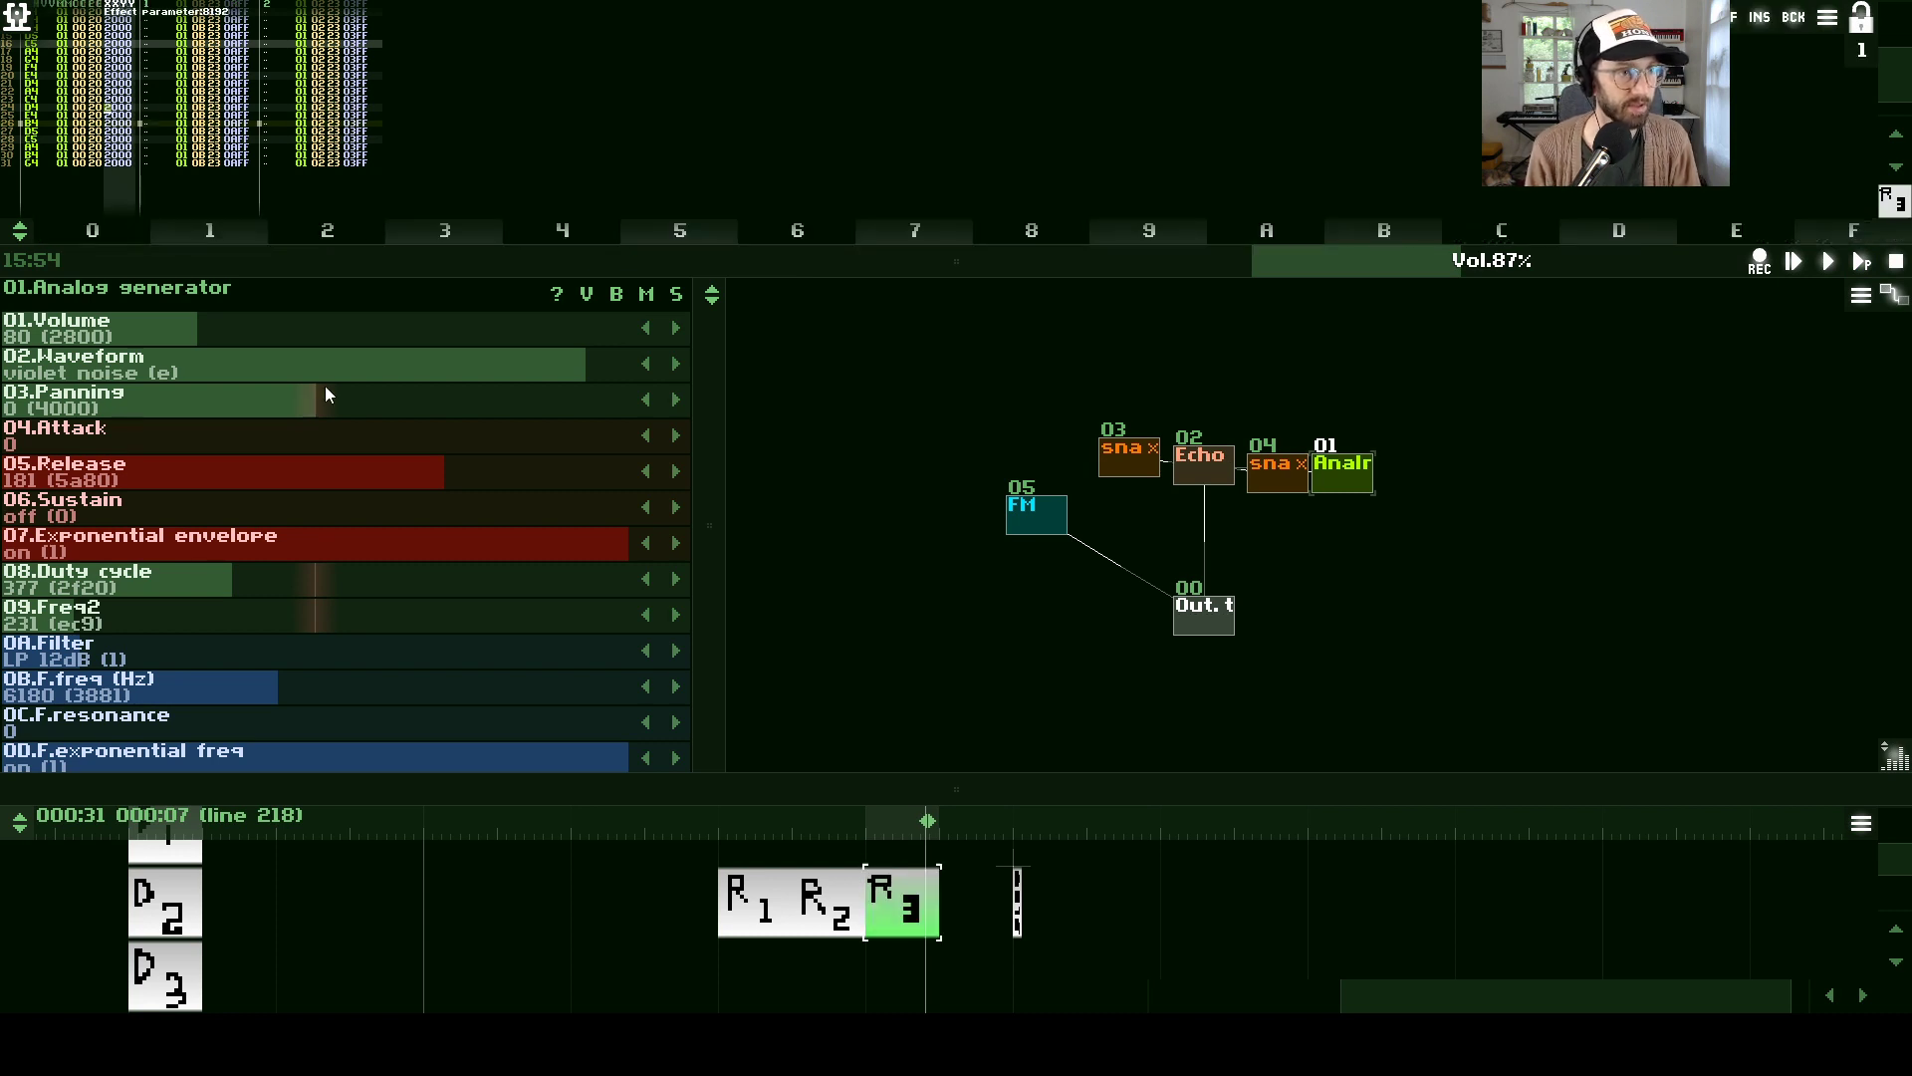
pyautogui.write('55555555555')
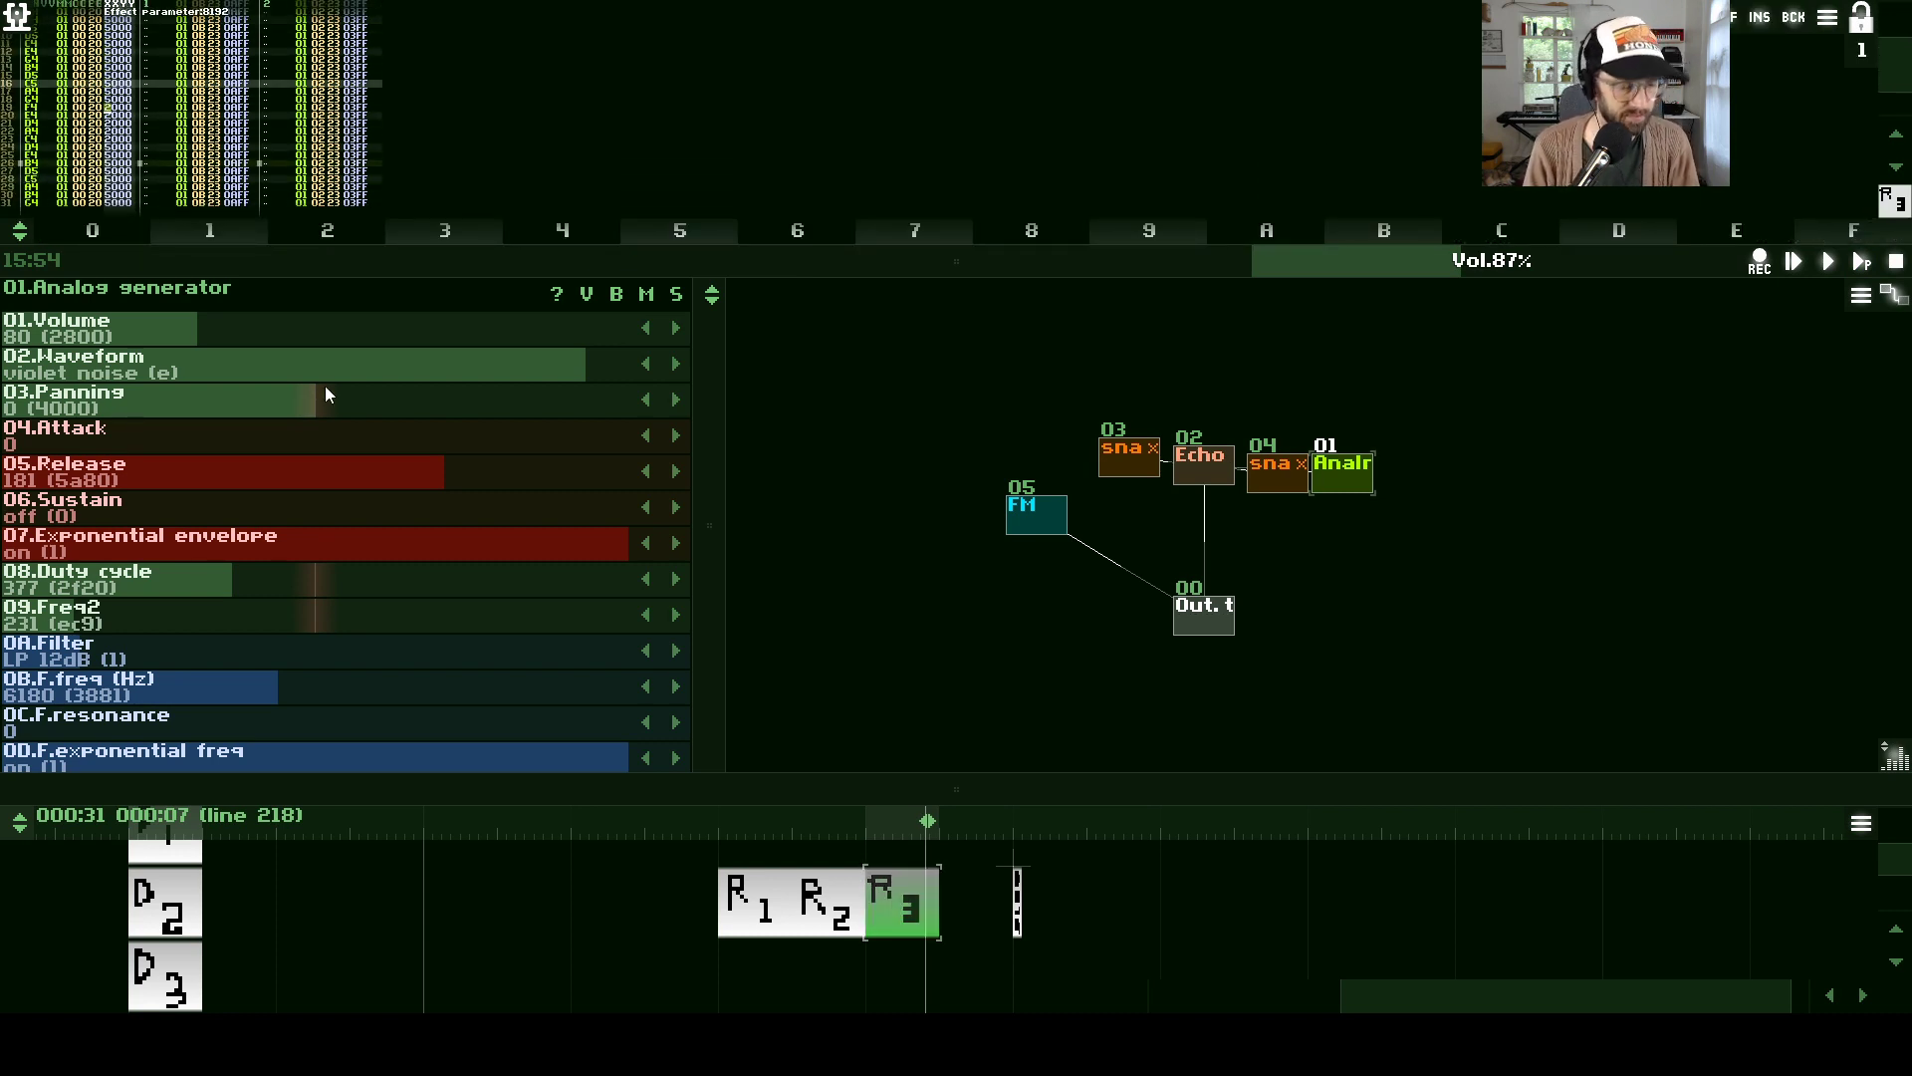
pyautogui.write('5555555')
pyautogui.press('F9')
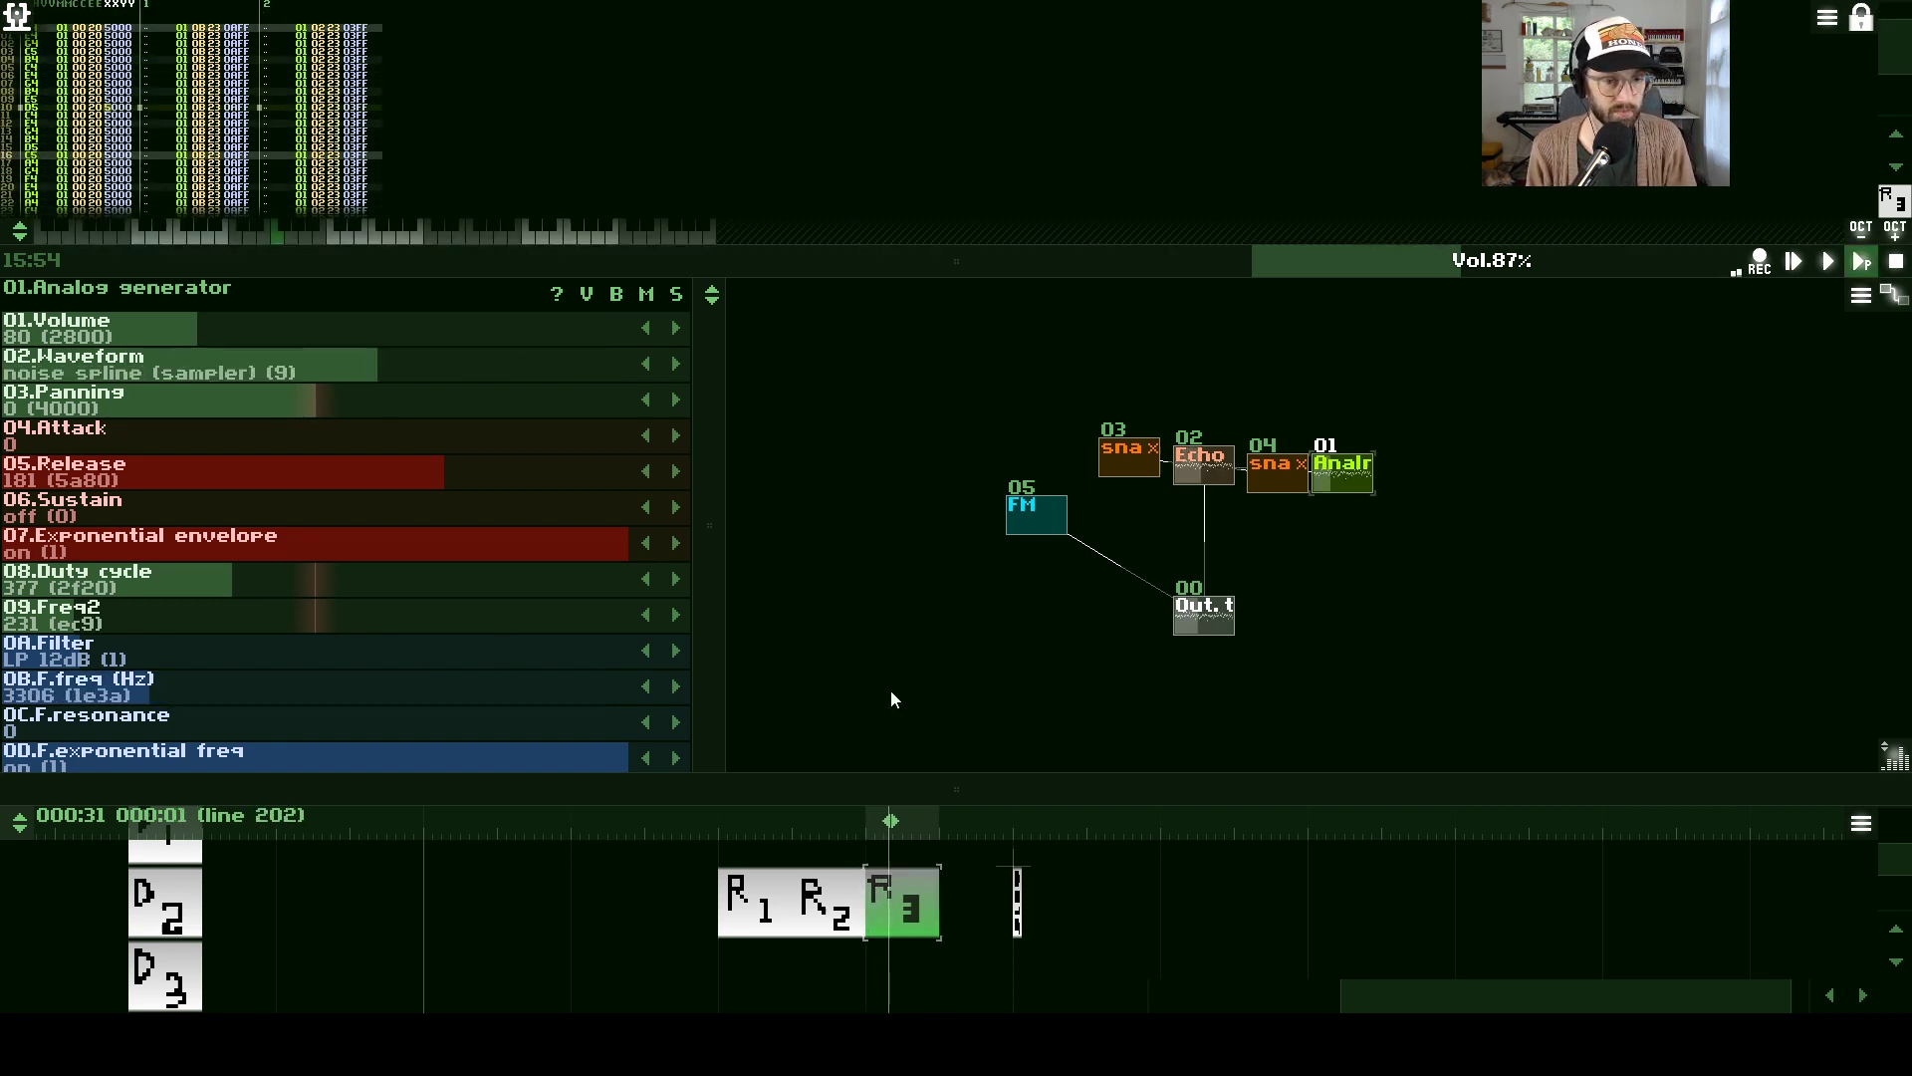
# - Paste a copy of pattern R3 into the timeline and move it just after the short four-line pattern
pyautogui.moveTo(850, 799); pyautogui.dragTo(750, 570)
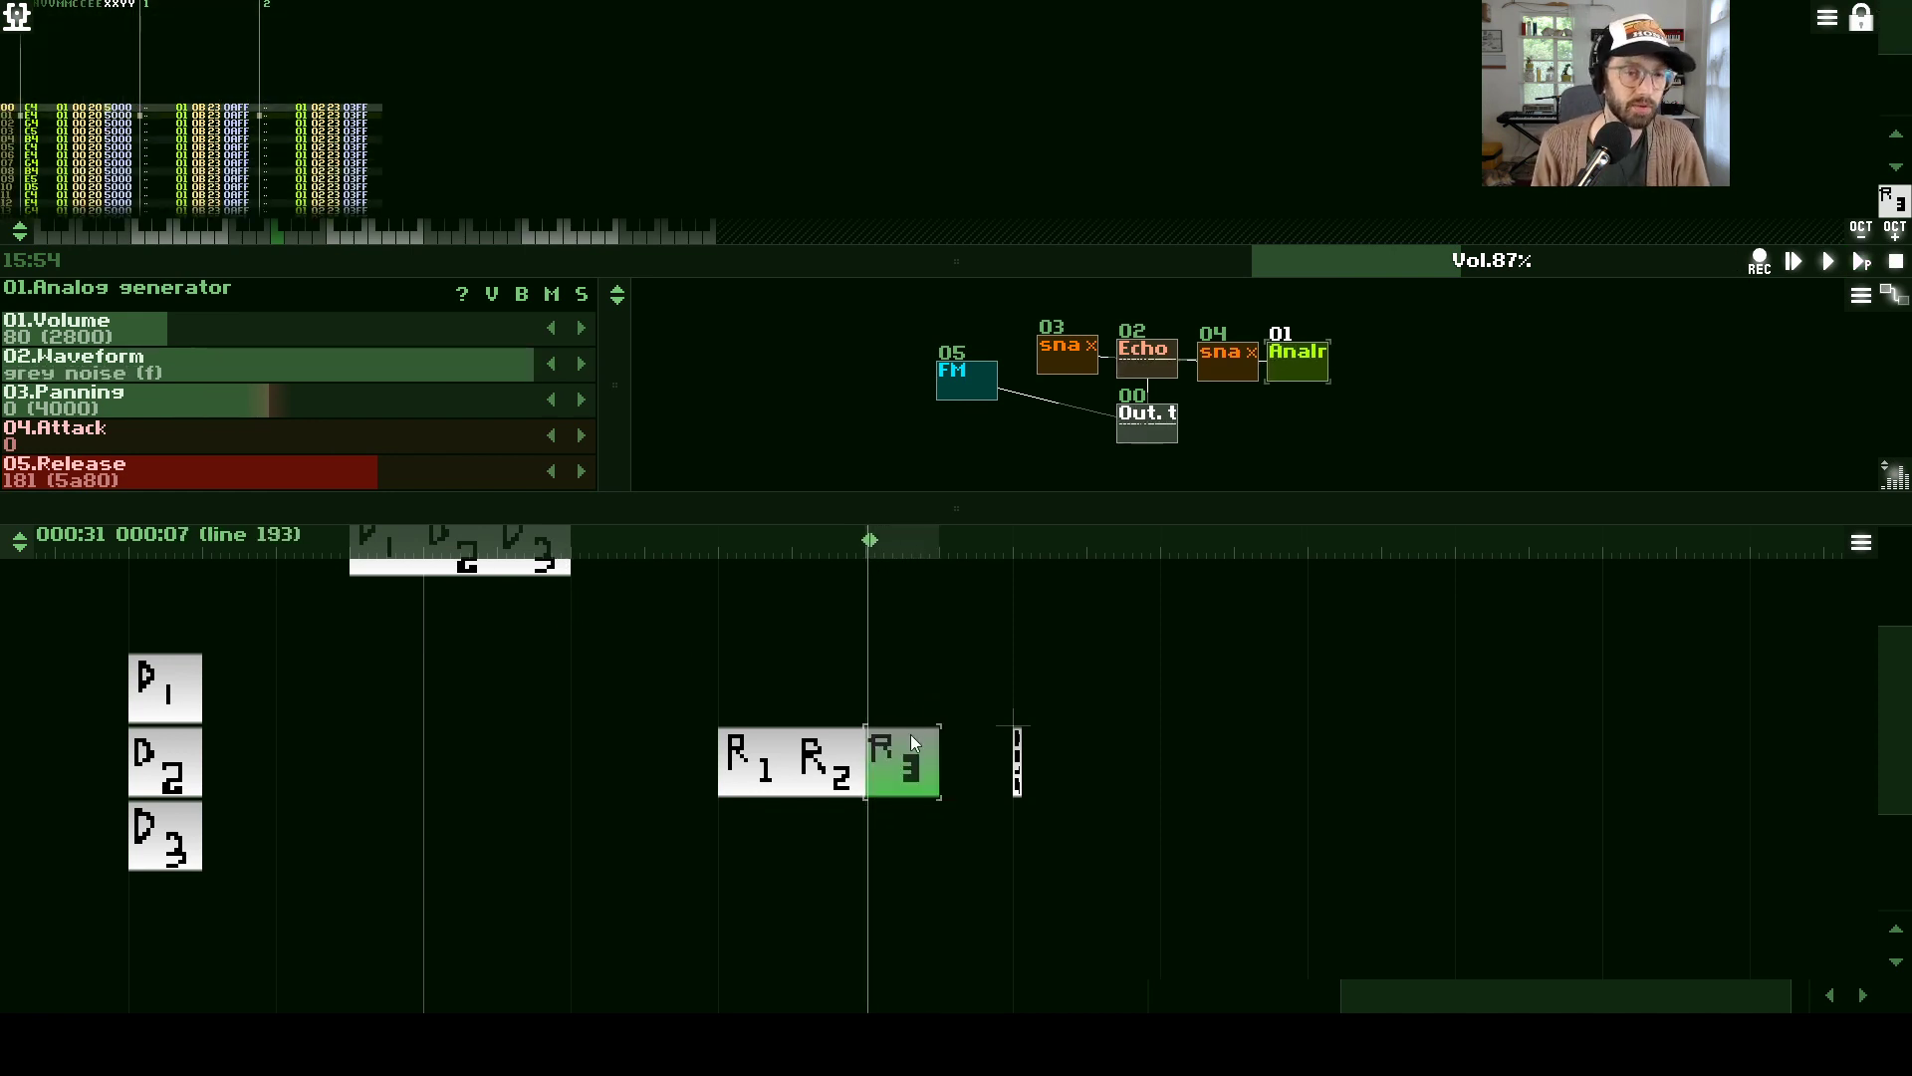
pyautogui.hotkey('ctrl', 'v')
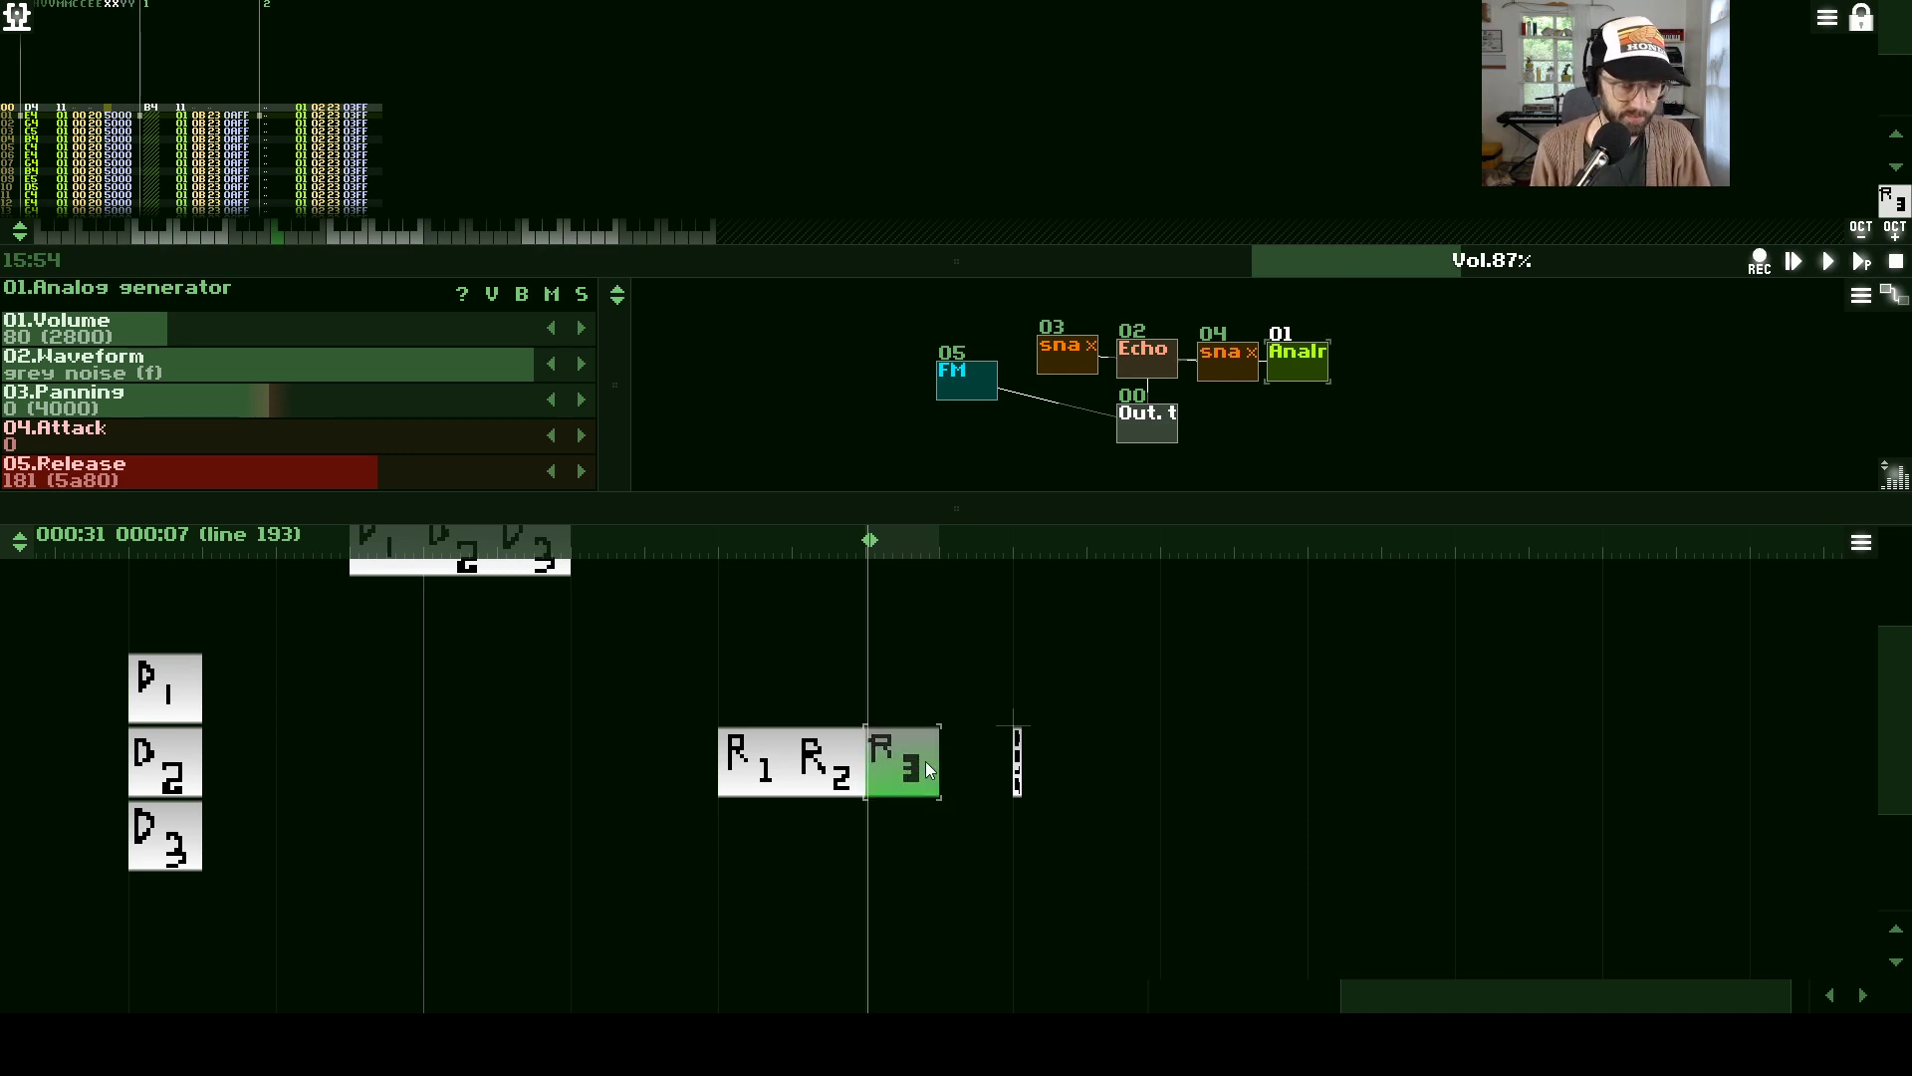
pyautogui.click(1013, 673)
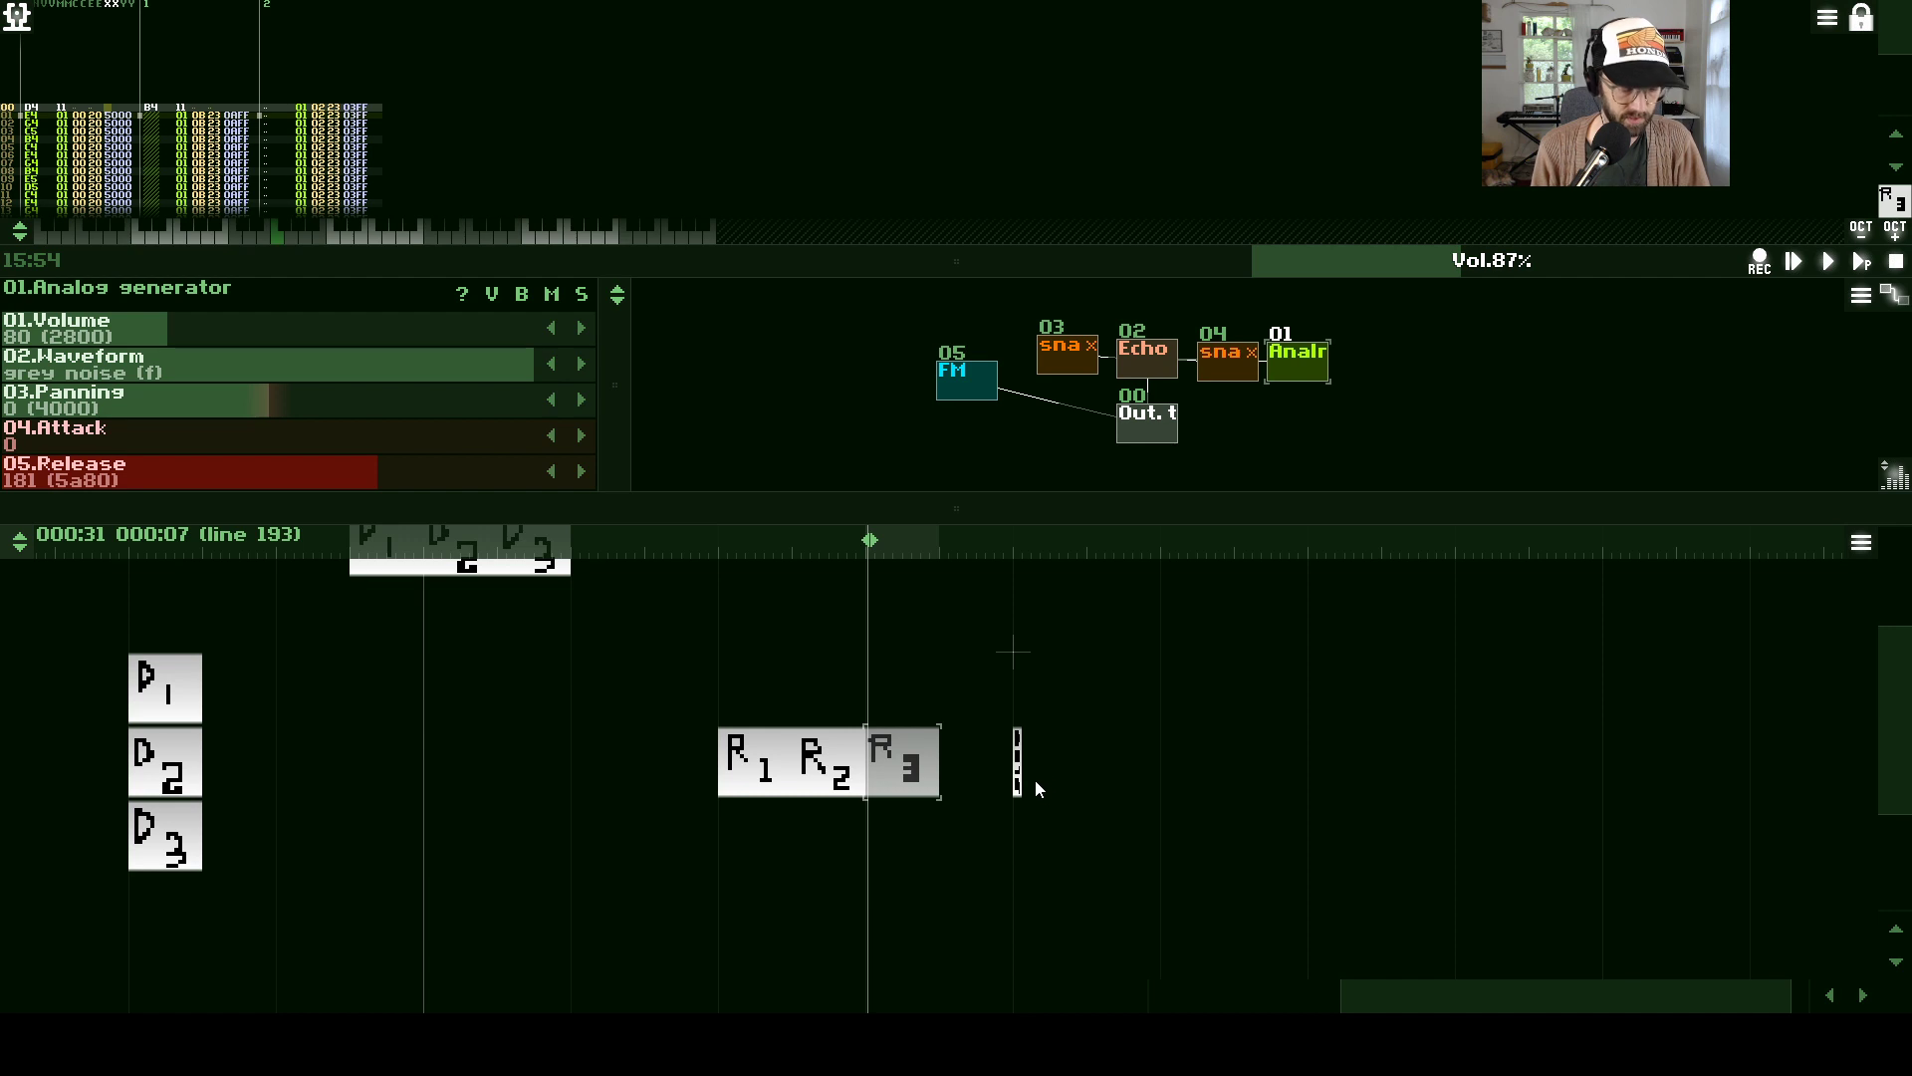
pyautogui.hotkey('ctrl', 'v')
pyautogui.click(1209, 761)
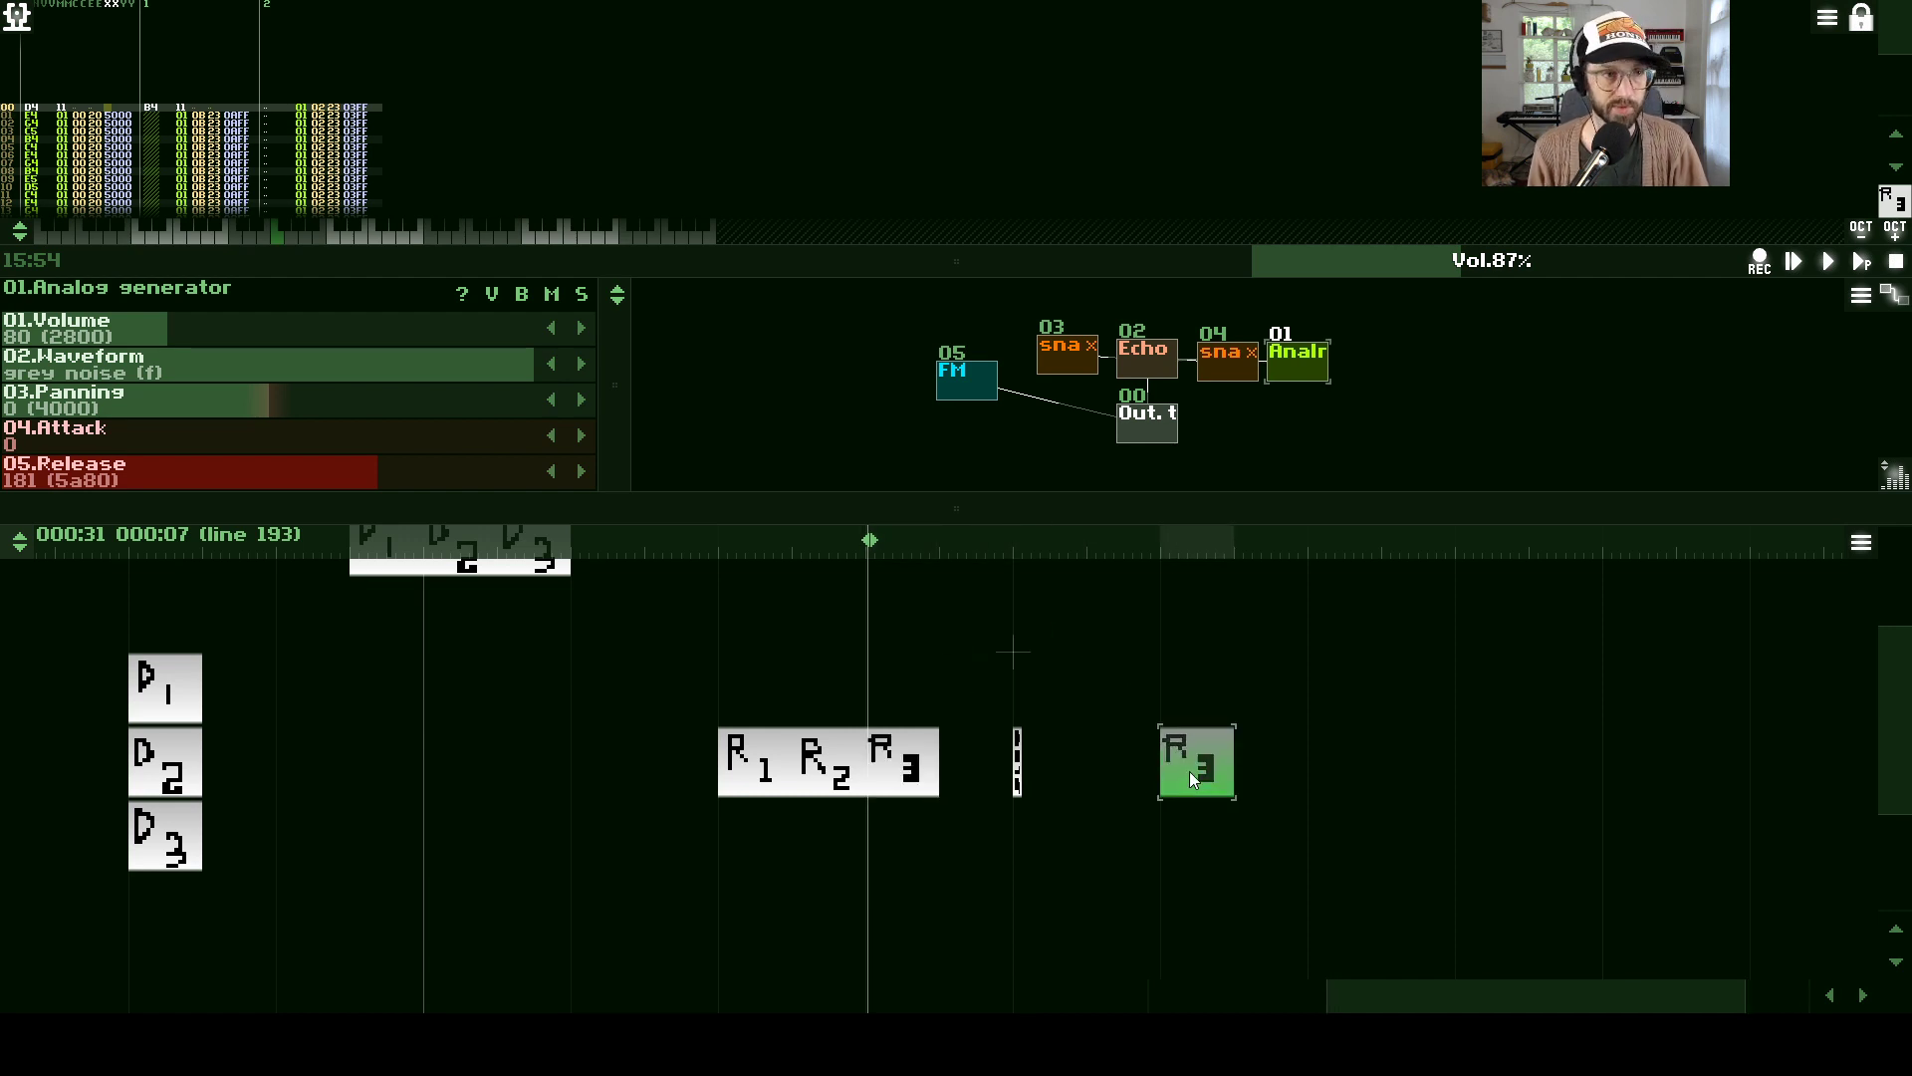
pyautogui.moveTo(1189, 771); pyautogui.dragTo(1131, 786)
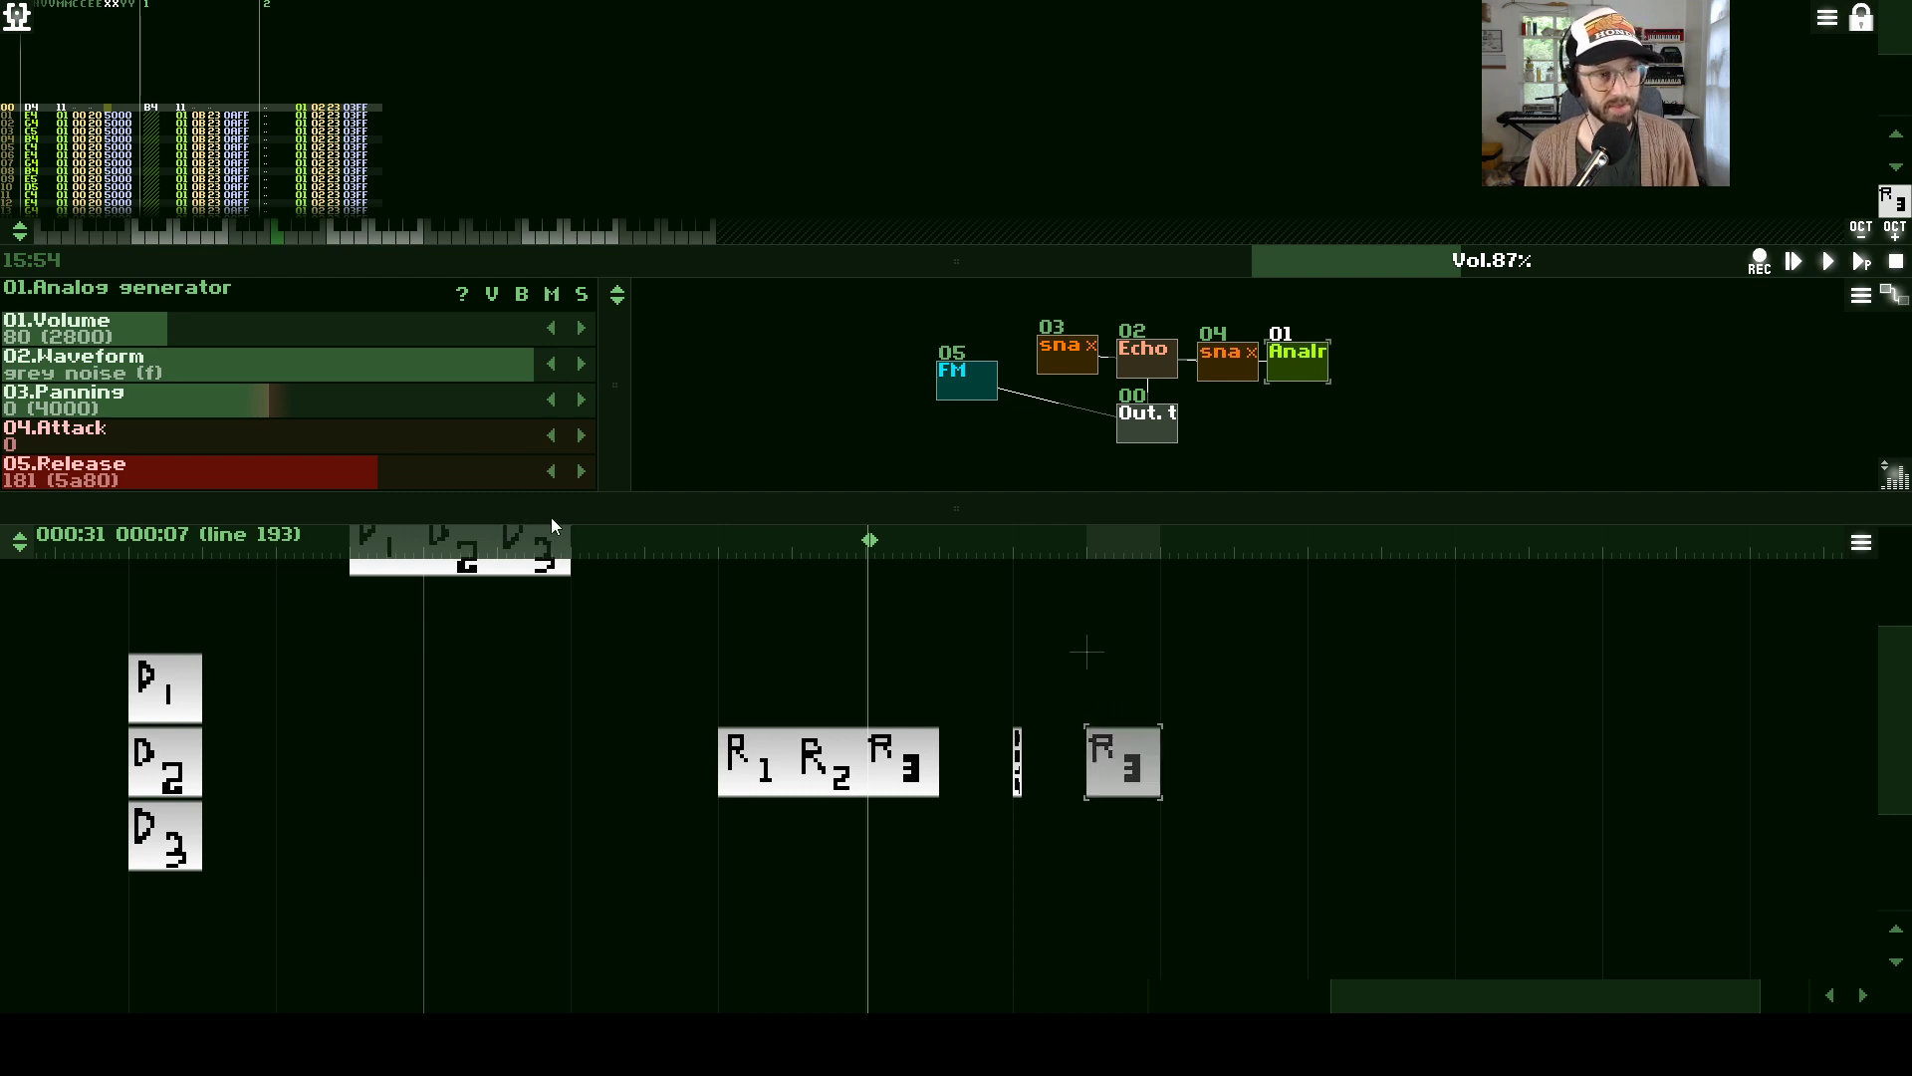
# - Play the copied R3 pattern and set the FM module's C.Decay to 186
pyautogui.moveTo(551, 519); pyautogui.dragTo(534, 577)
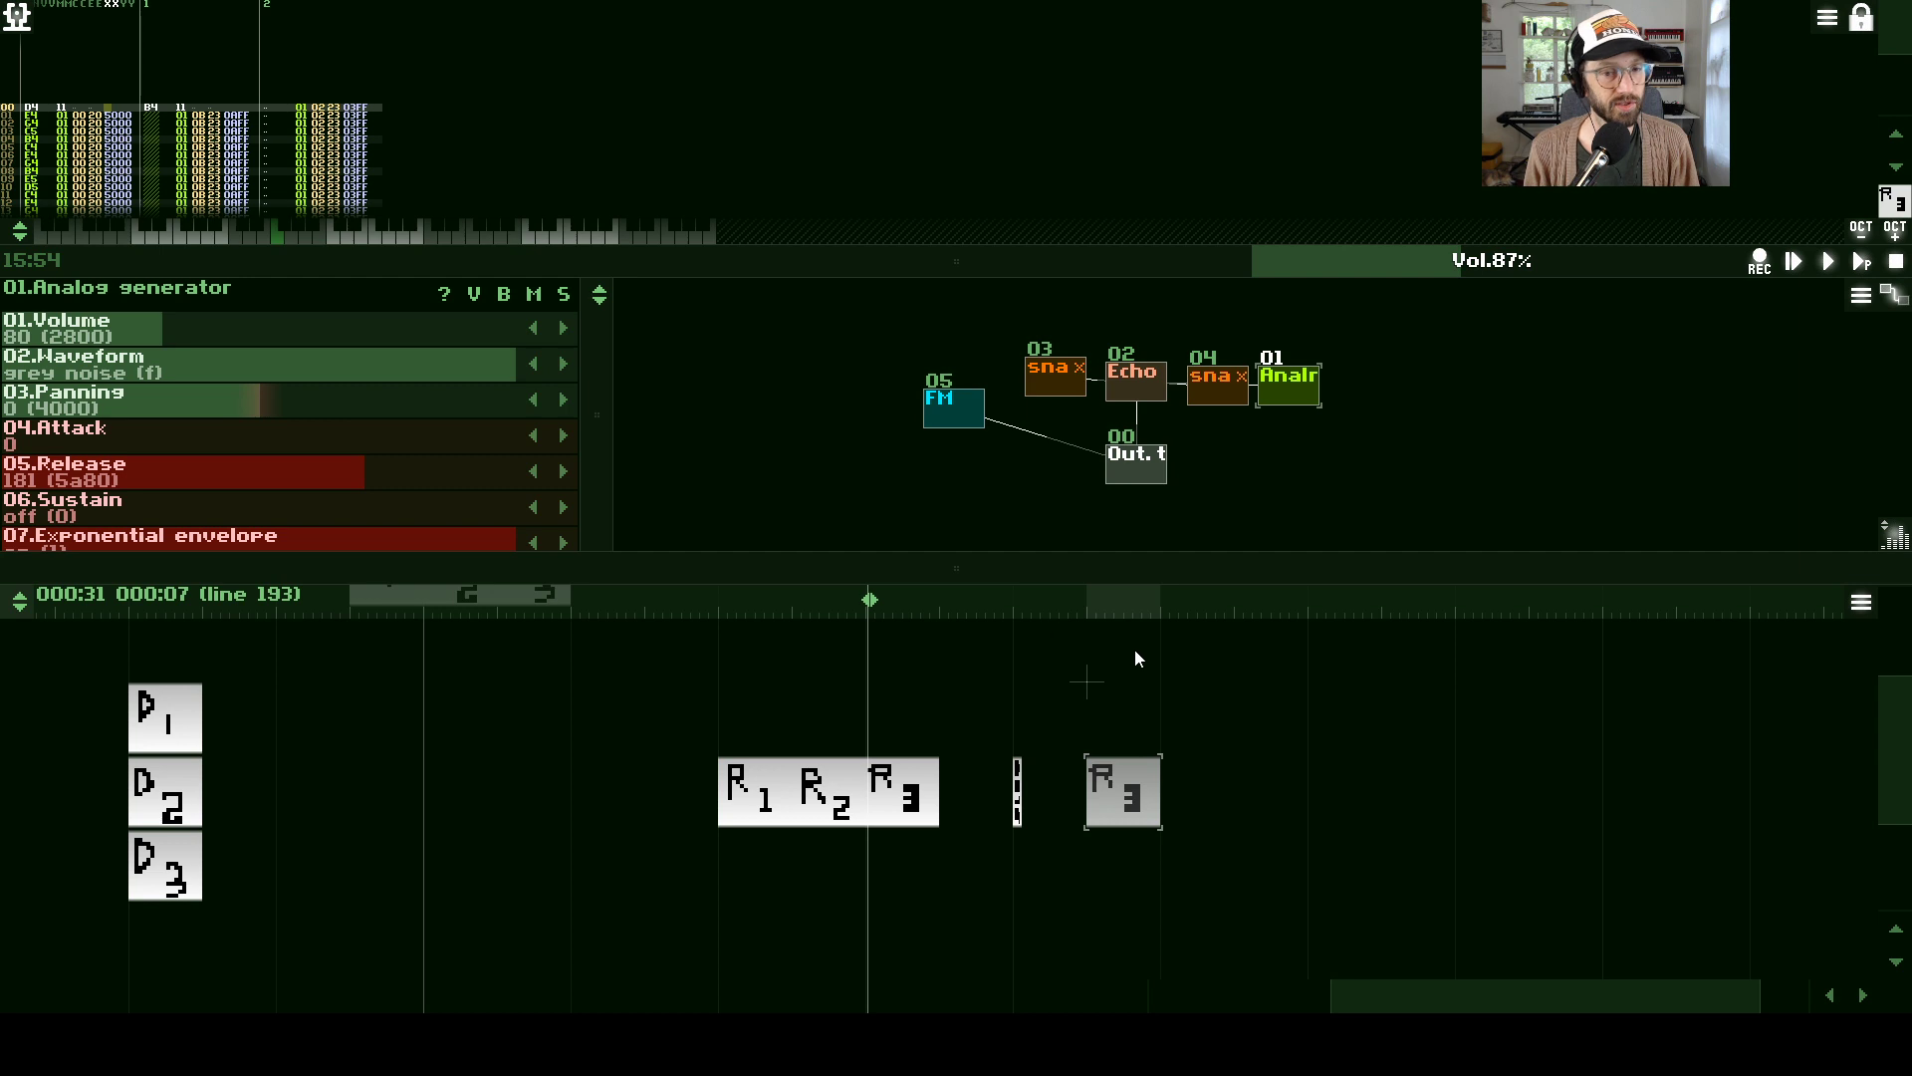
pyautogui.press('space')
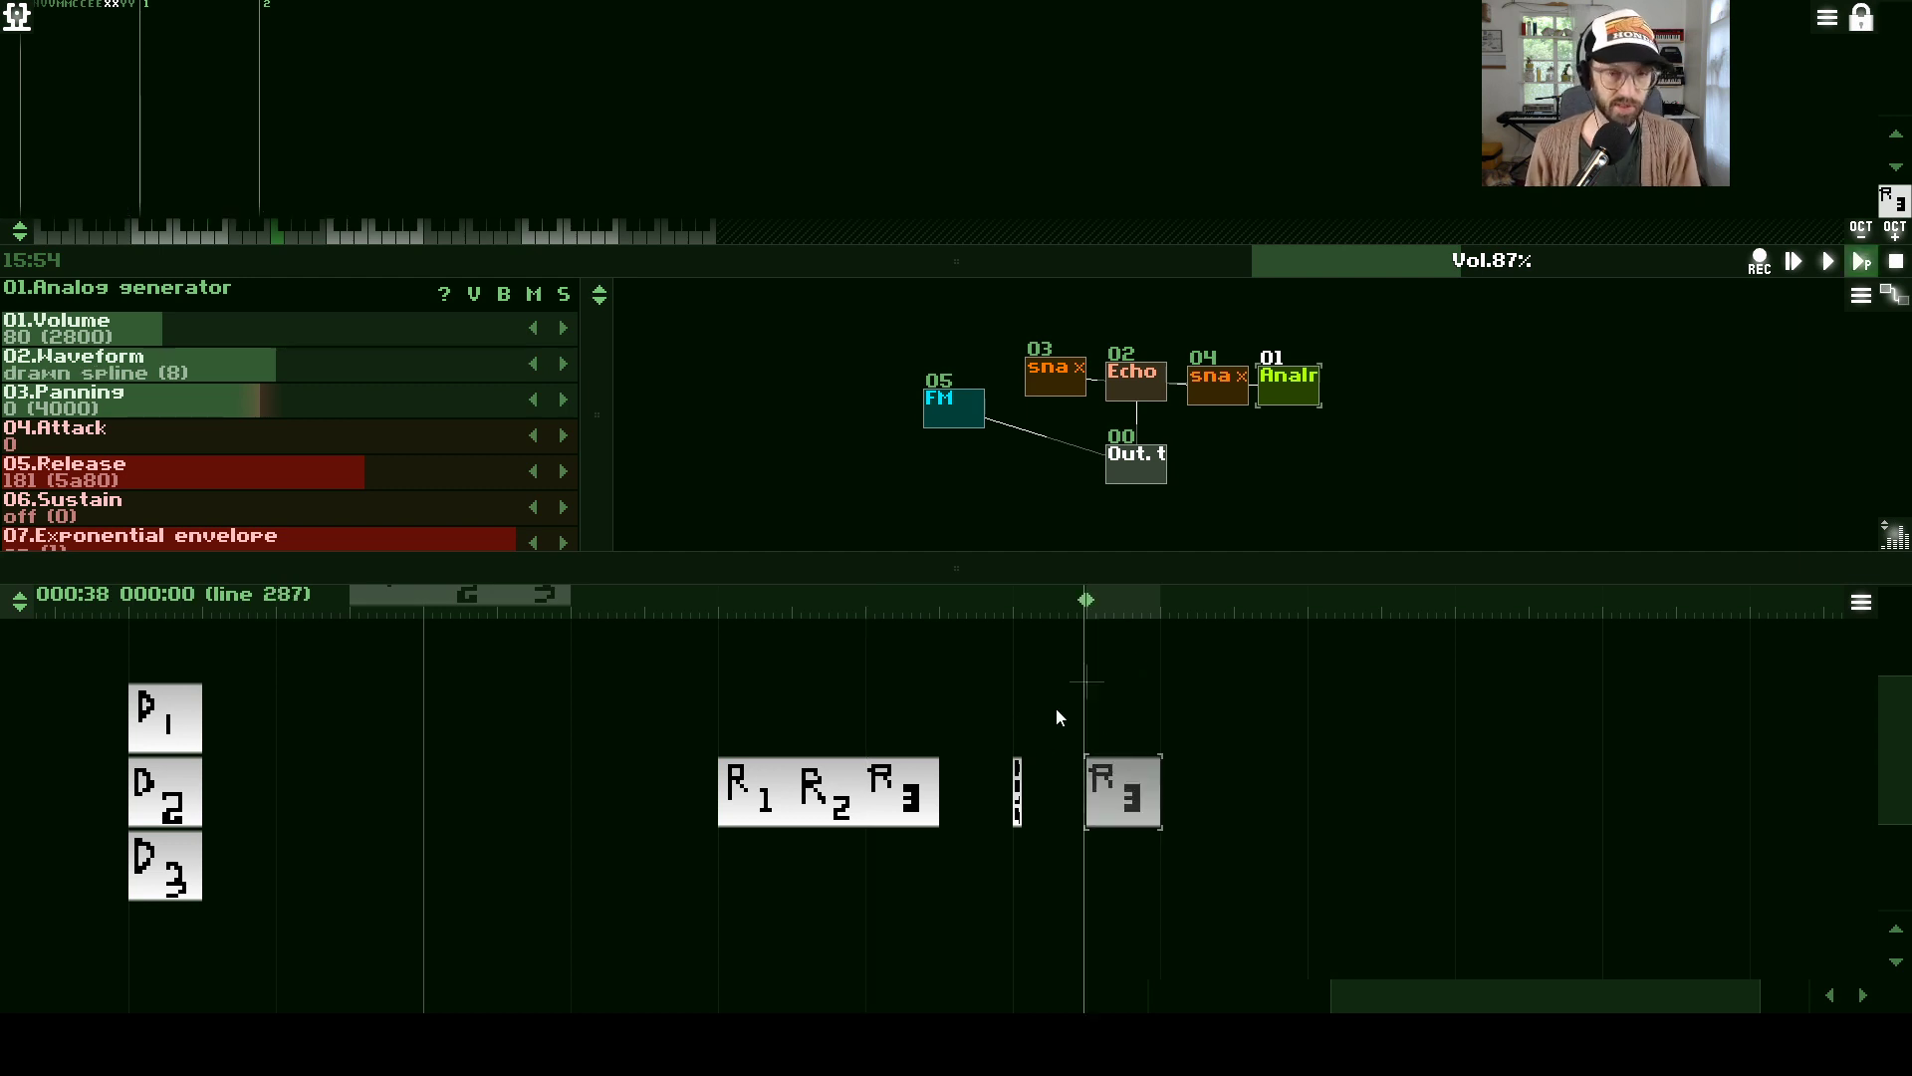
pyautogui.click(945, 418)
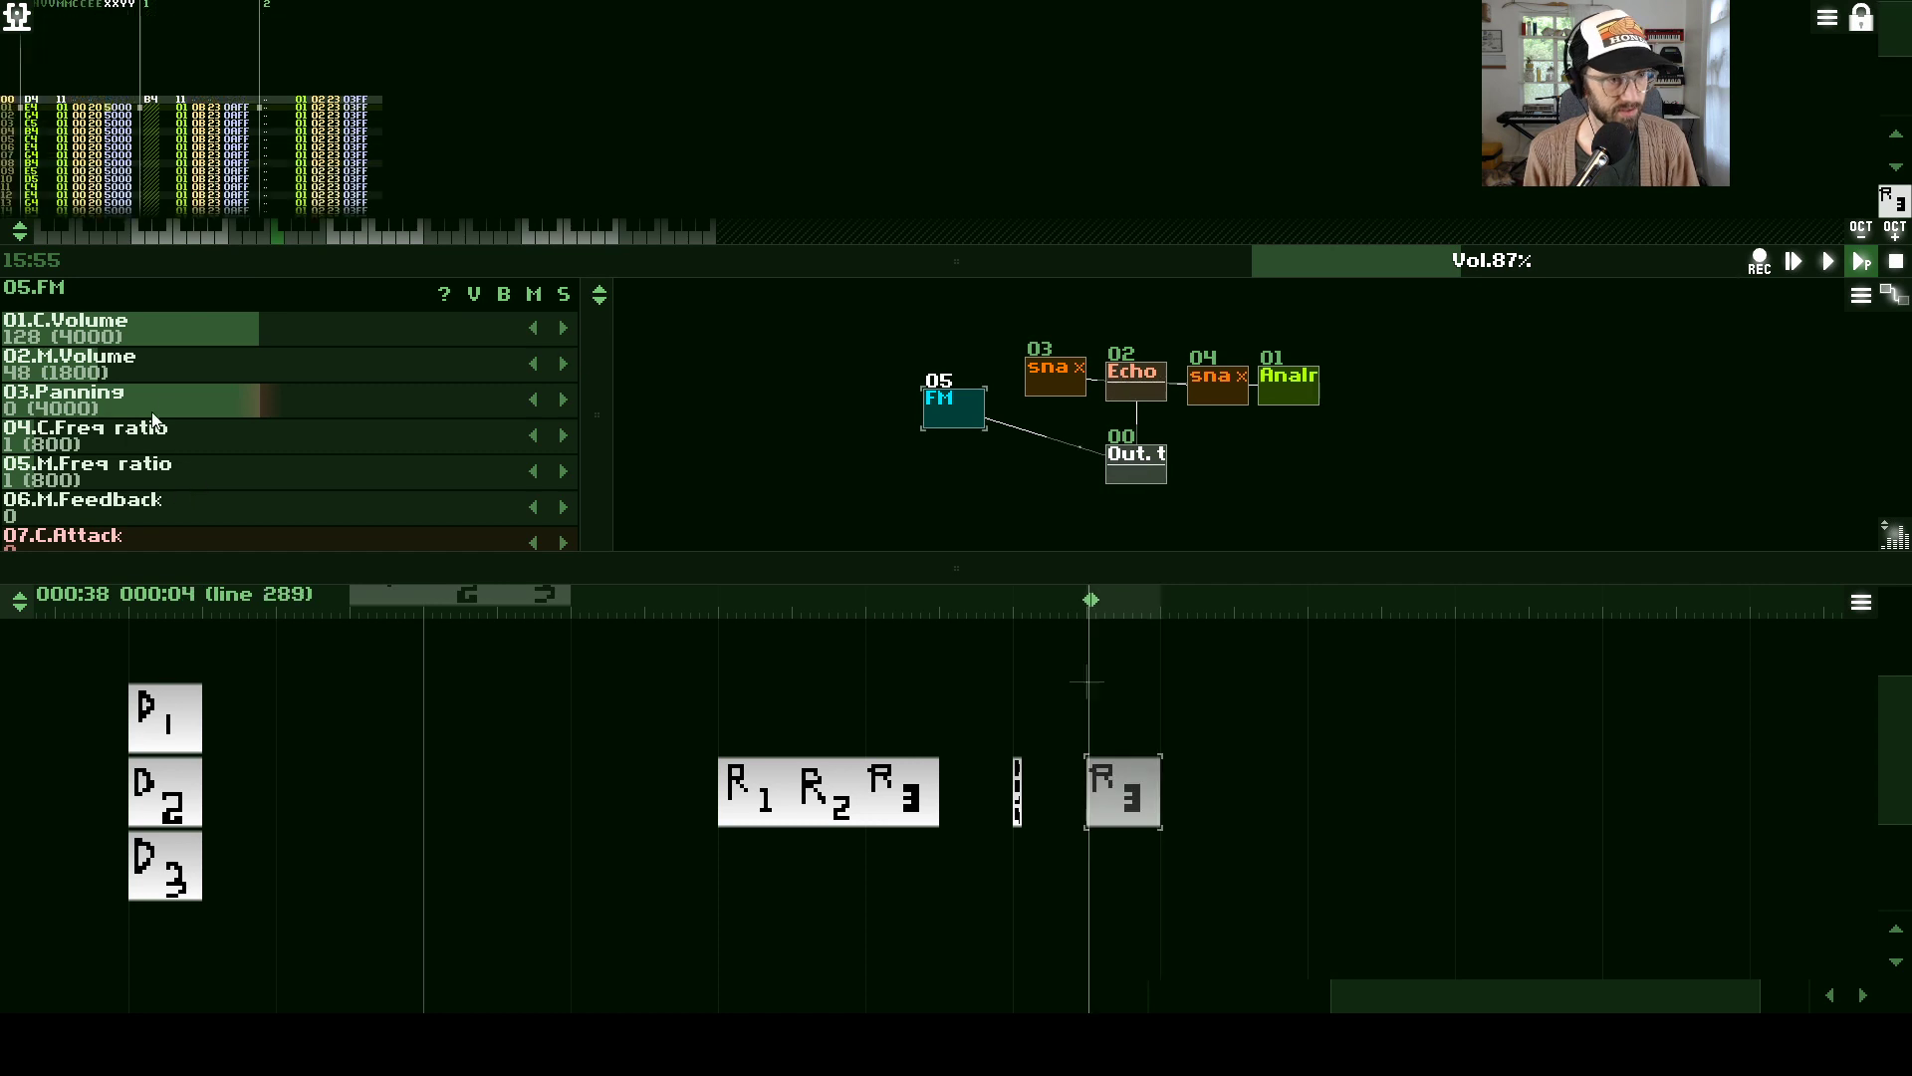
pyautogui.moveTo(404, 570); pyautogui.dragTo(468, 723)
pyautogui.moveTo(281, 580); pyautogui.dragTo(450, 613)
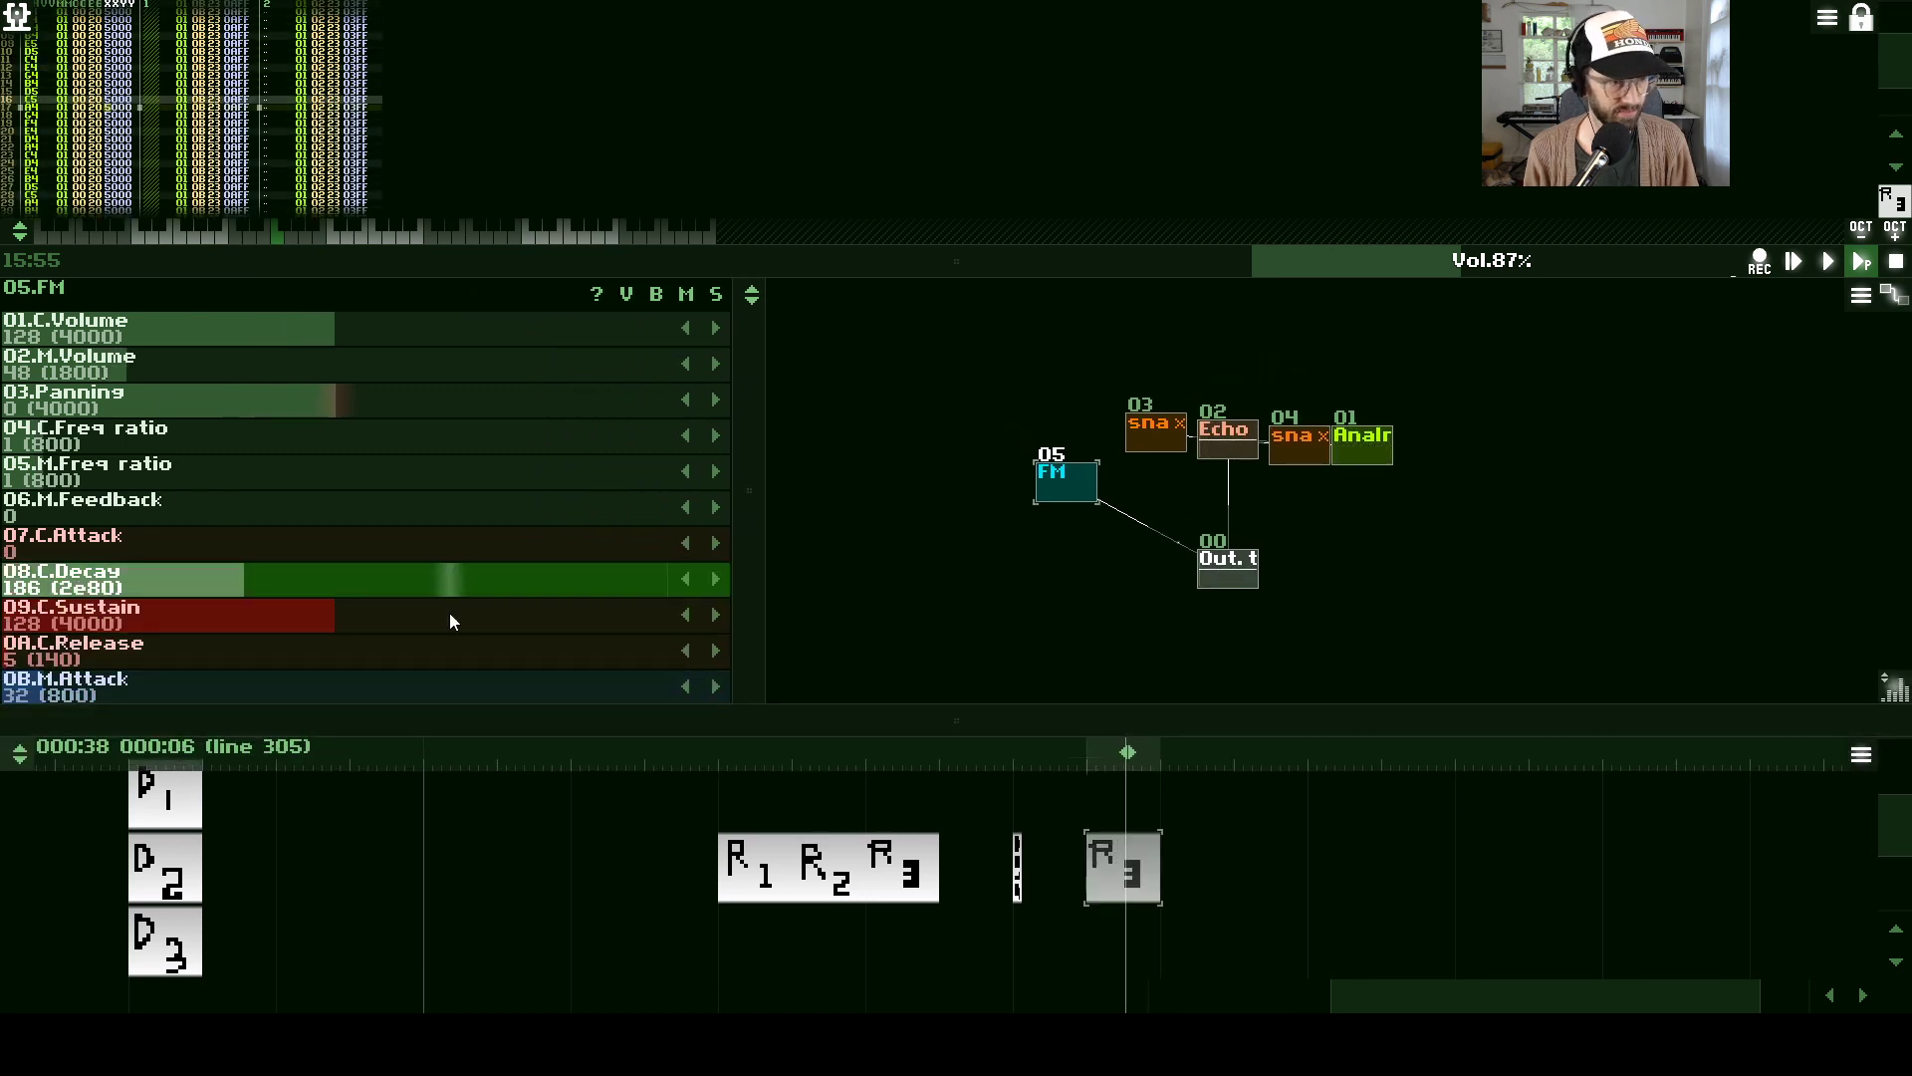
# - Set the FM module's C.Release to 218, C.Attack to 55 and C.Volume to 75 while the pattern plays
pyautogui.moveTo(358, 652); pyautogui.dragTo(572, 655)
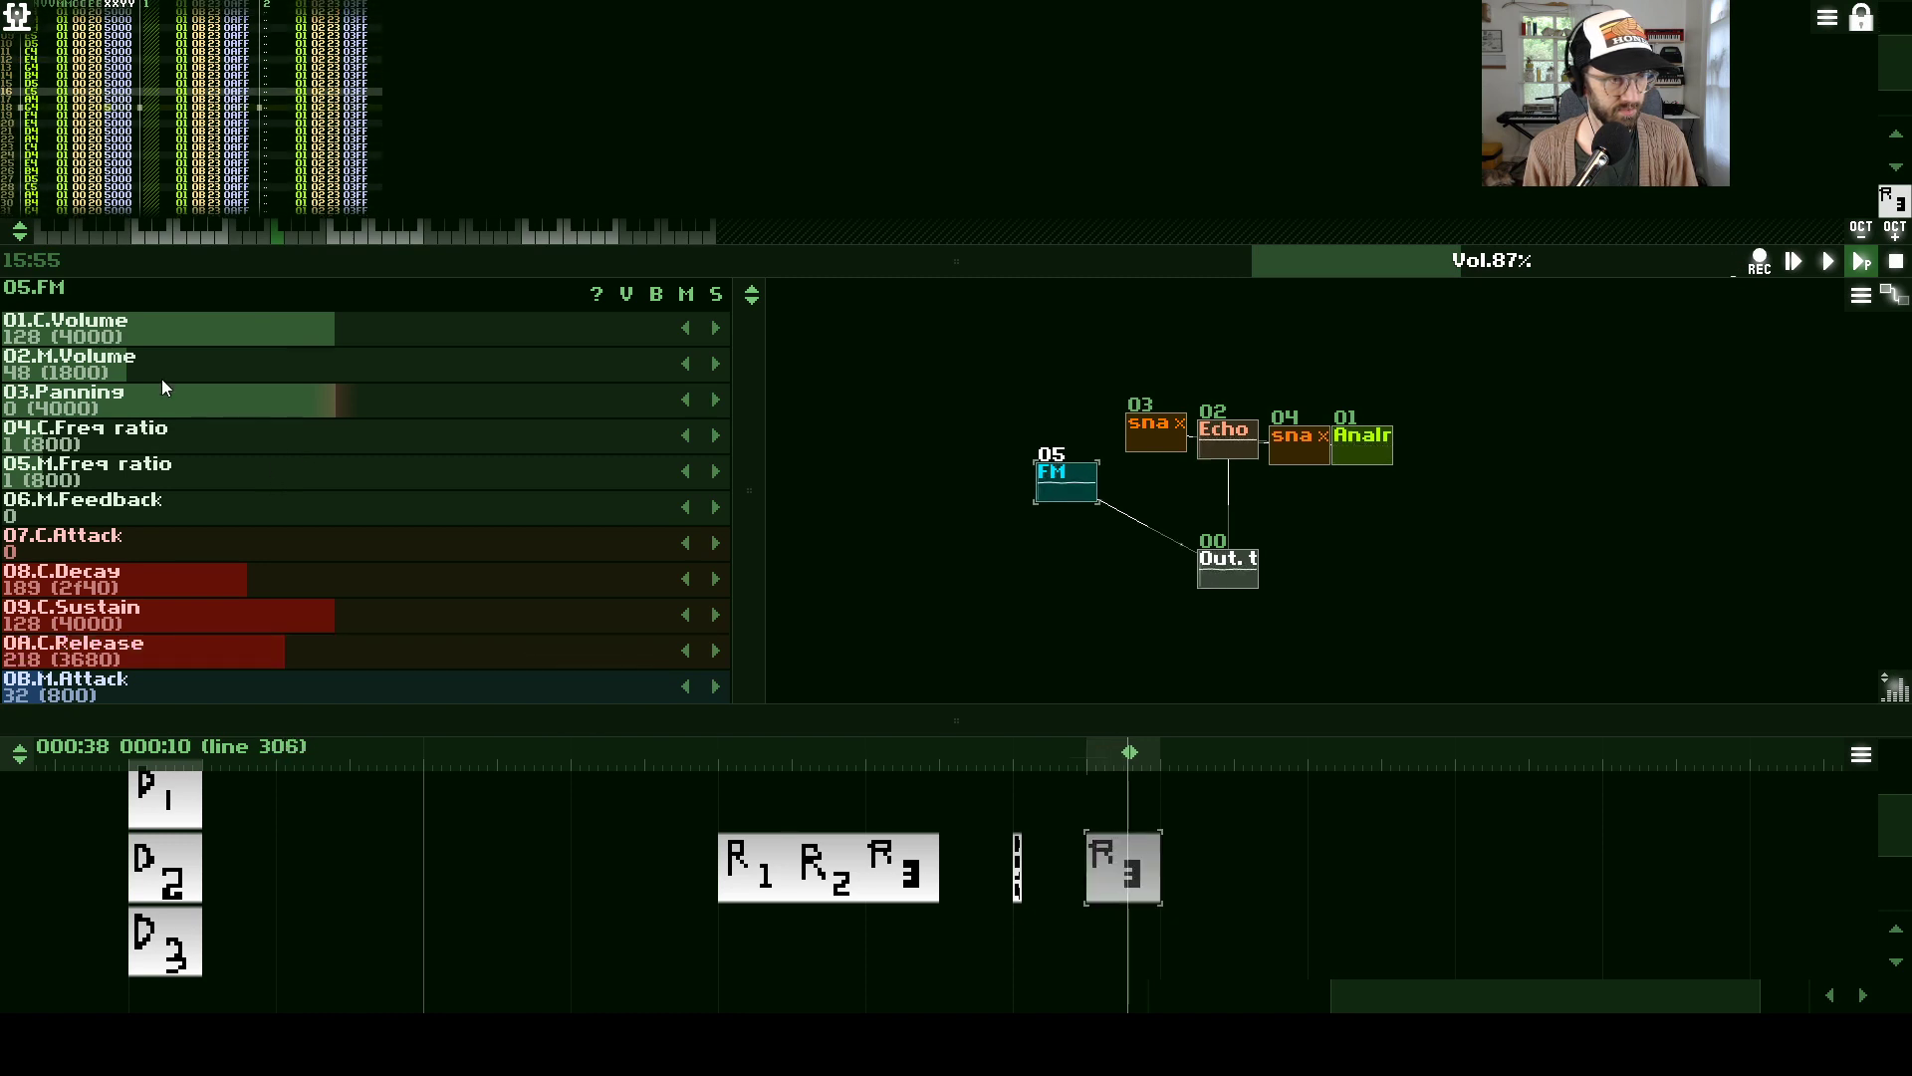
pyautogui.moveTo(109, 545); pyautogui.dragTo(194, 549)
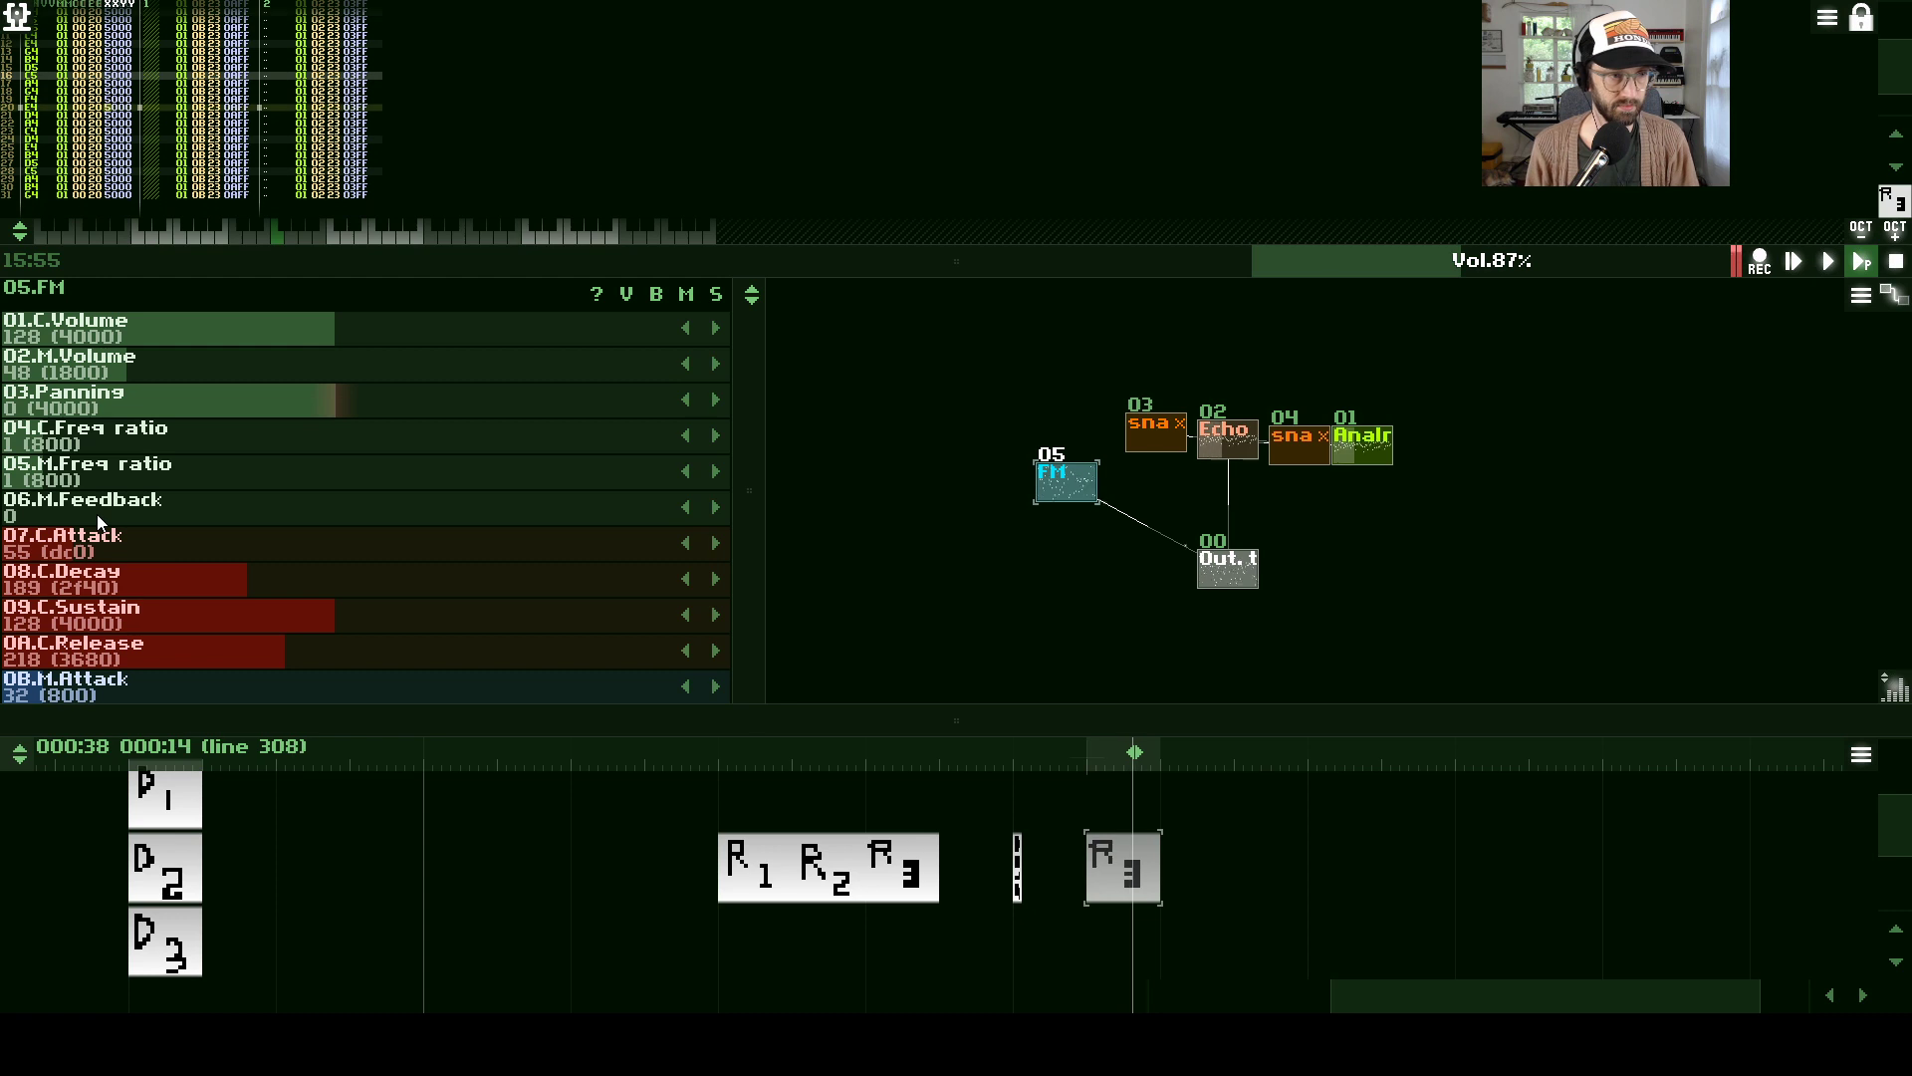
pyautogui.click(430, 335)
pyautogui.moveTo(431, 334); pyautogui.dragTo(294, 335)
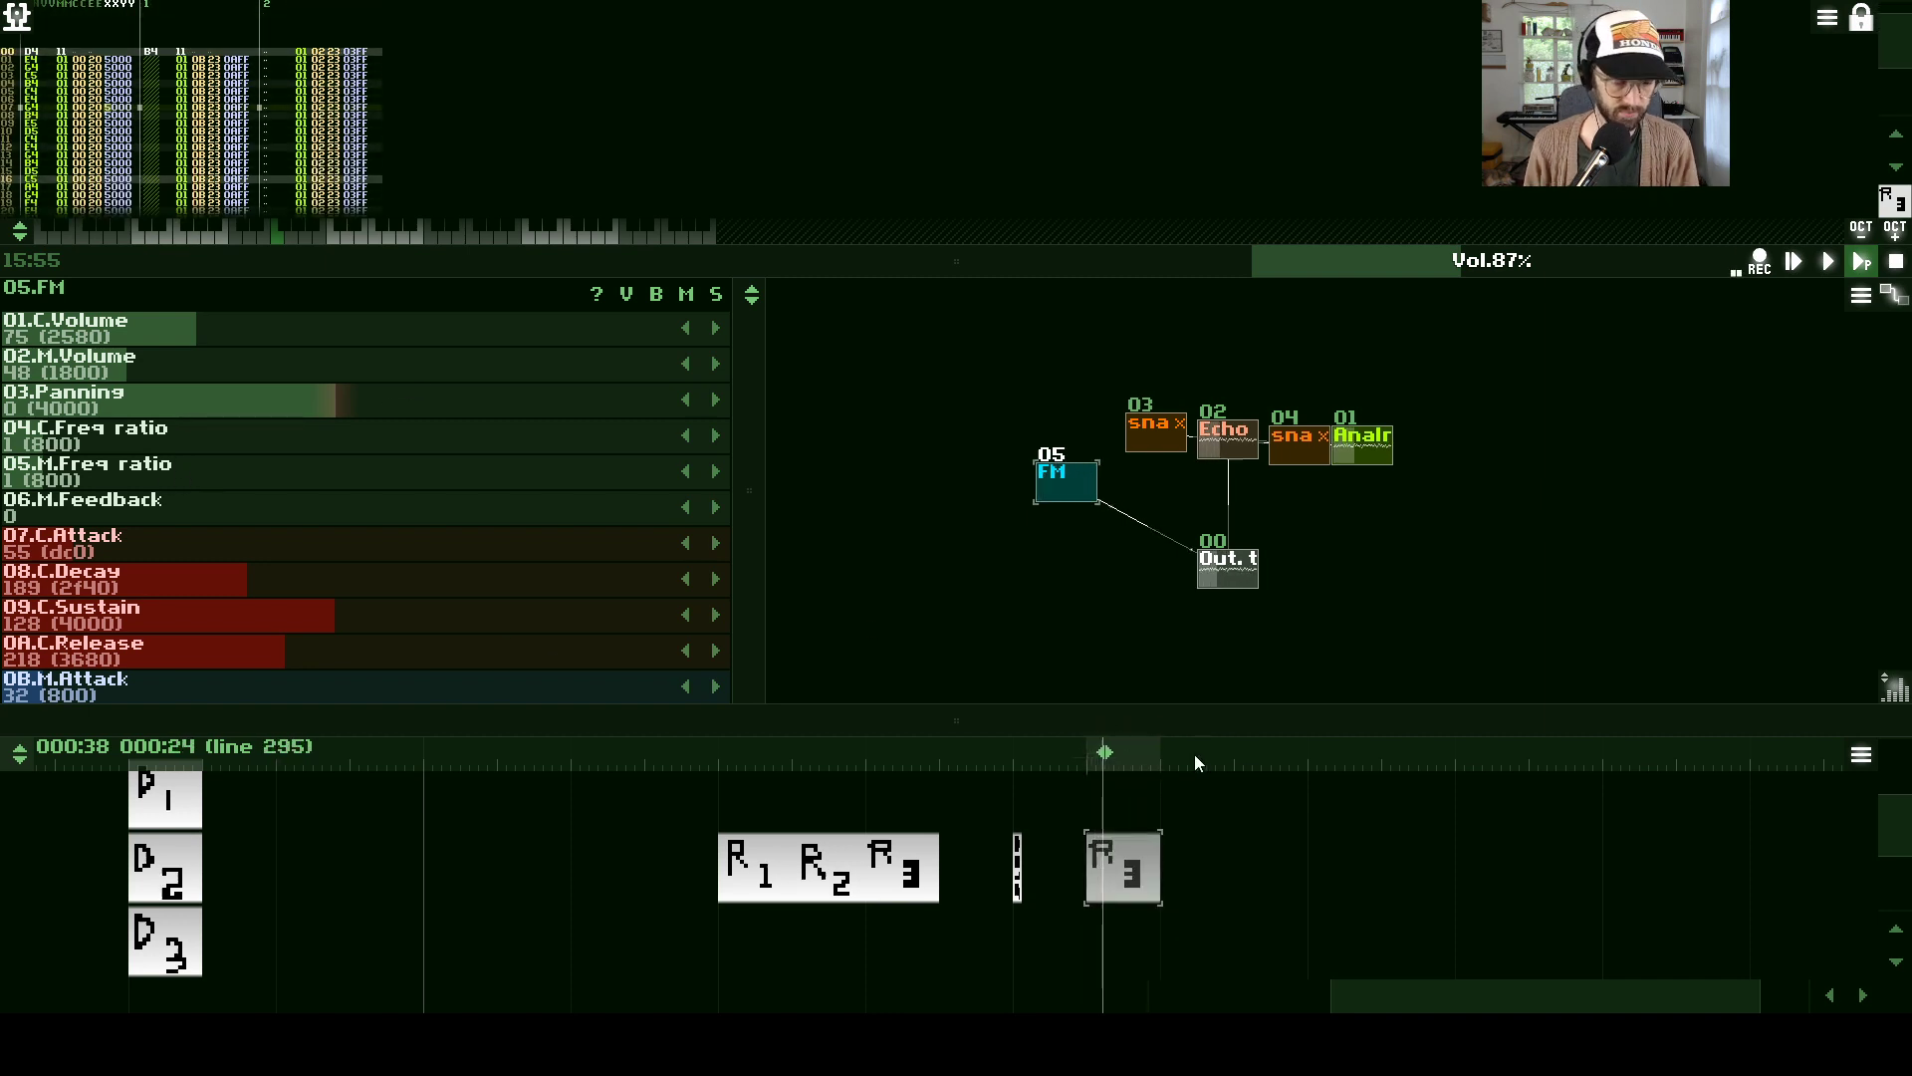
# - Stop playback and create a new empty pattern in the timeline directly above the copied R3 pattern
pyautogui.press('space')
pyautogui.click(1283, 786)
pyautogui.doubleClick(1114, 802)
pyautogui.moveTo(1112, 807); pyautogui.dragTo(1148, 835)
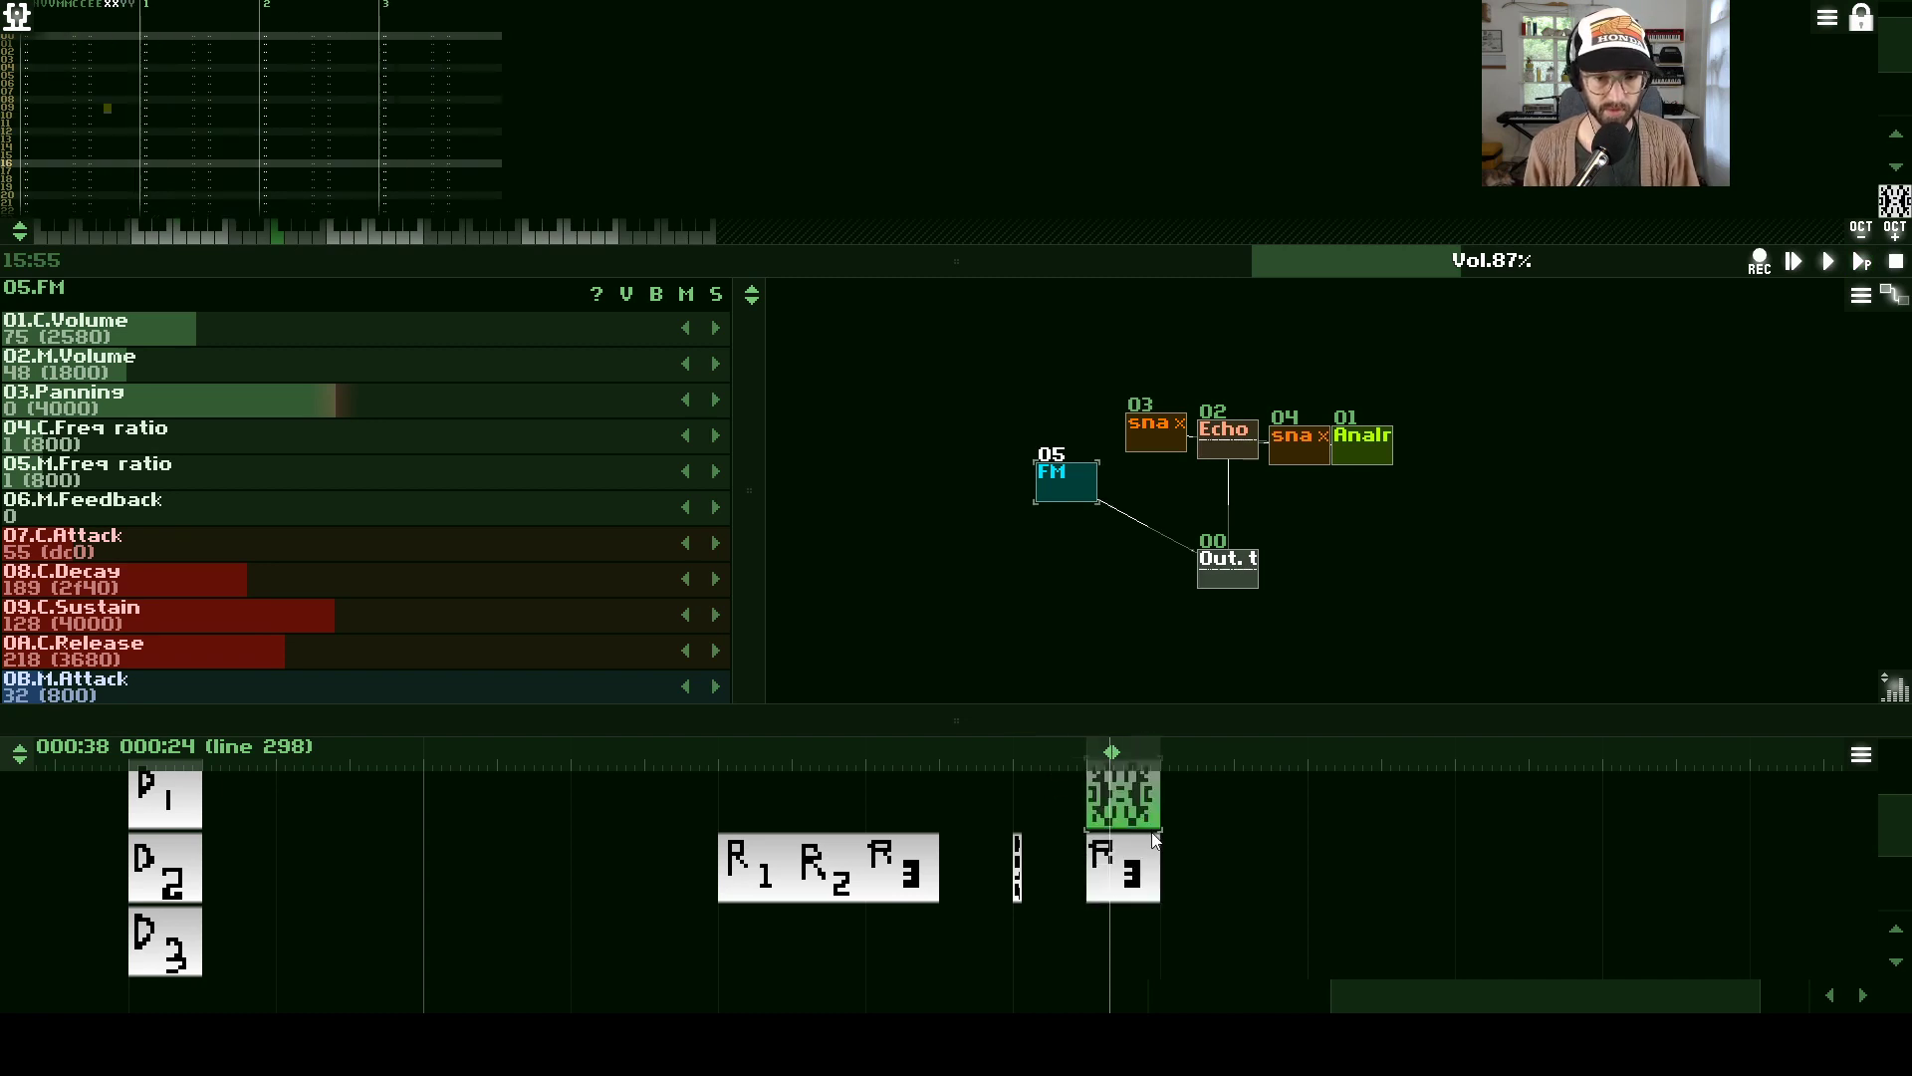
# - Enter a C4 note for the FM module on line 0 of the new pattern's first track
pyautogui.press('space')
pyautogui.click(29, 37)
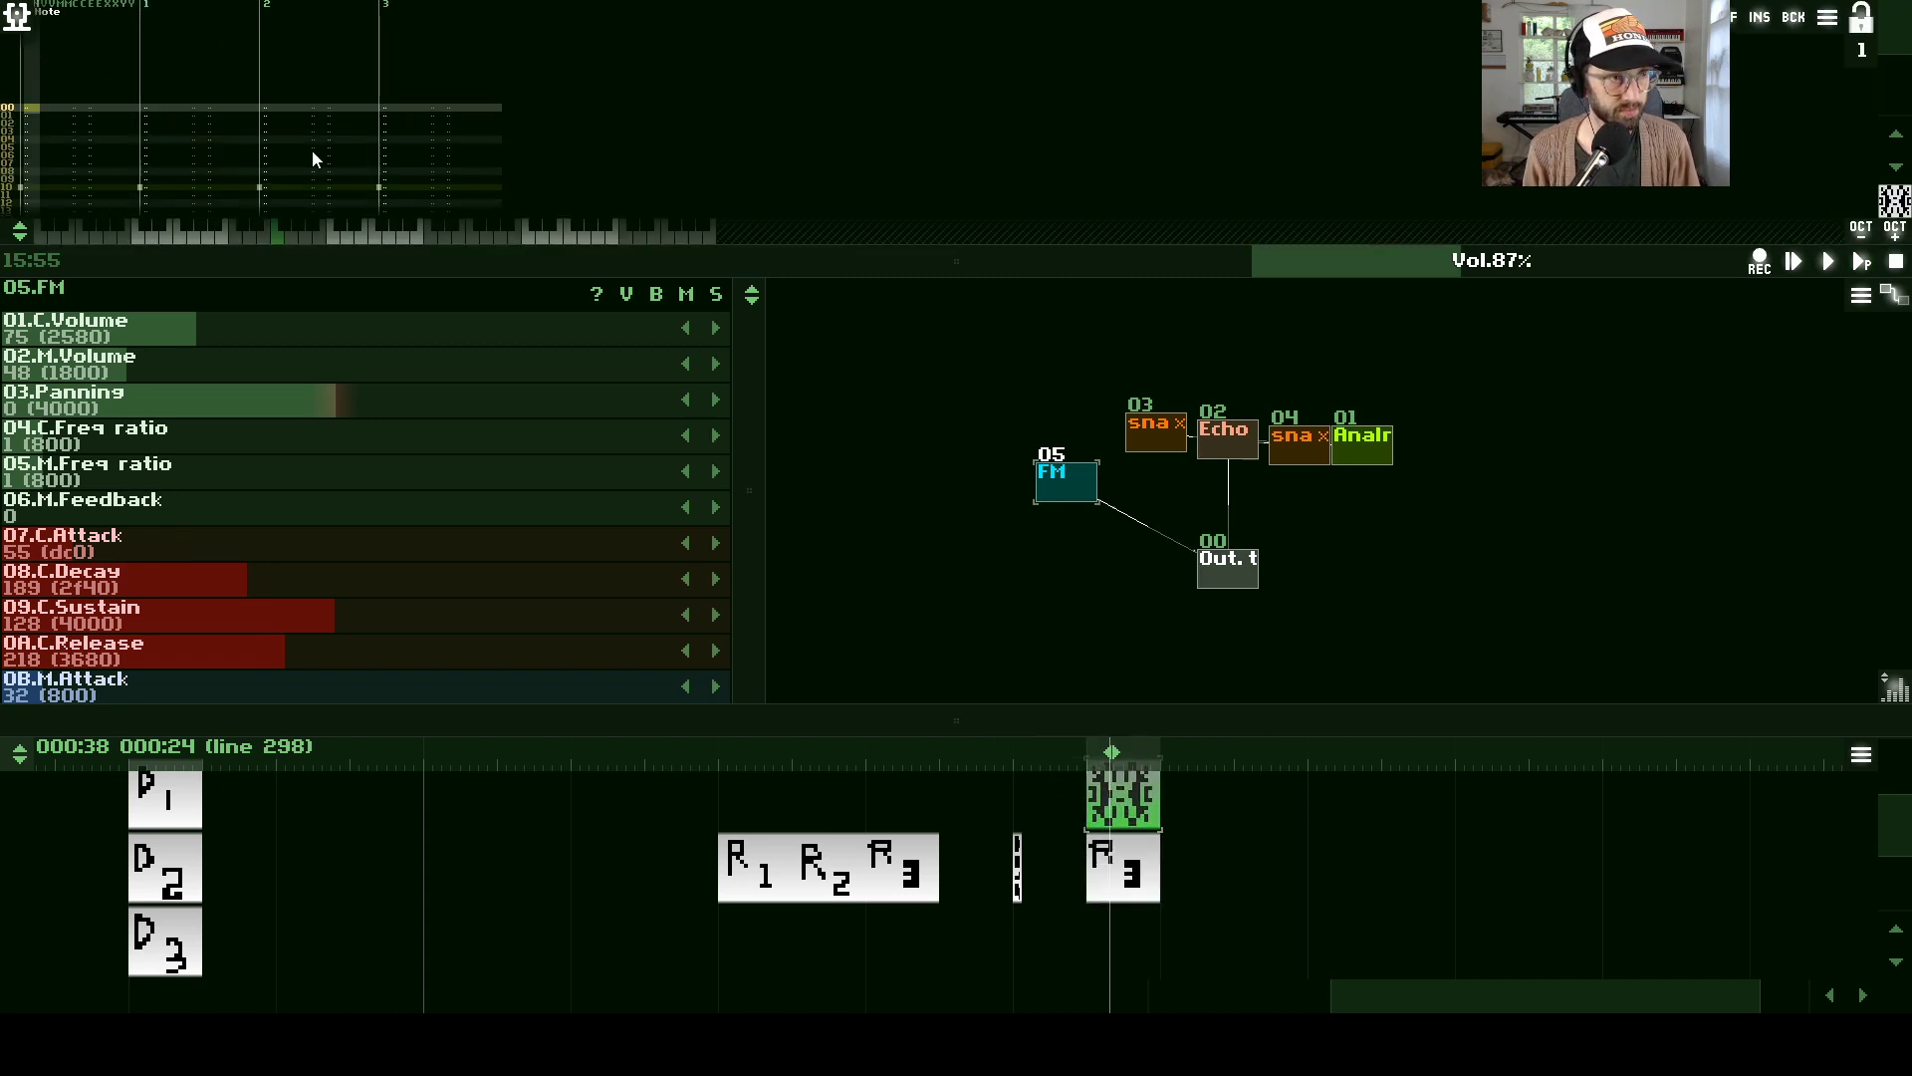
pyautogui.press('z')
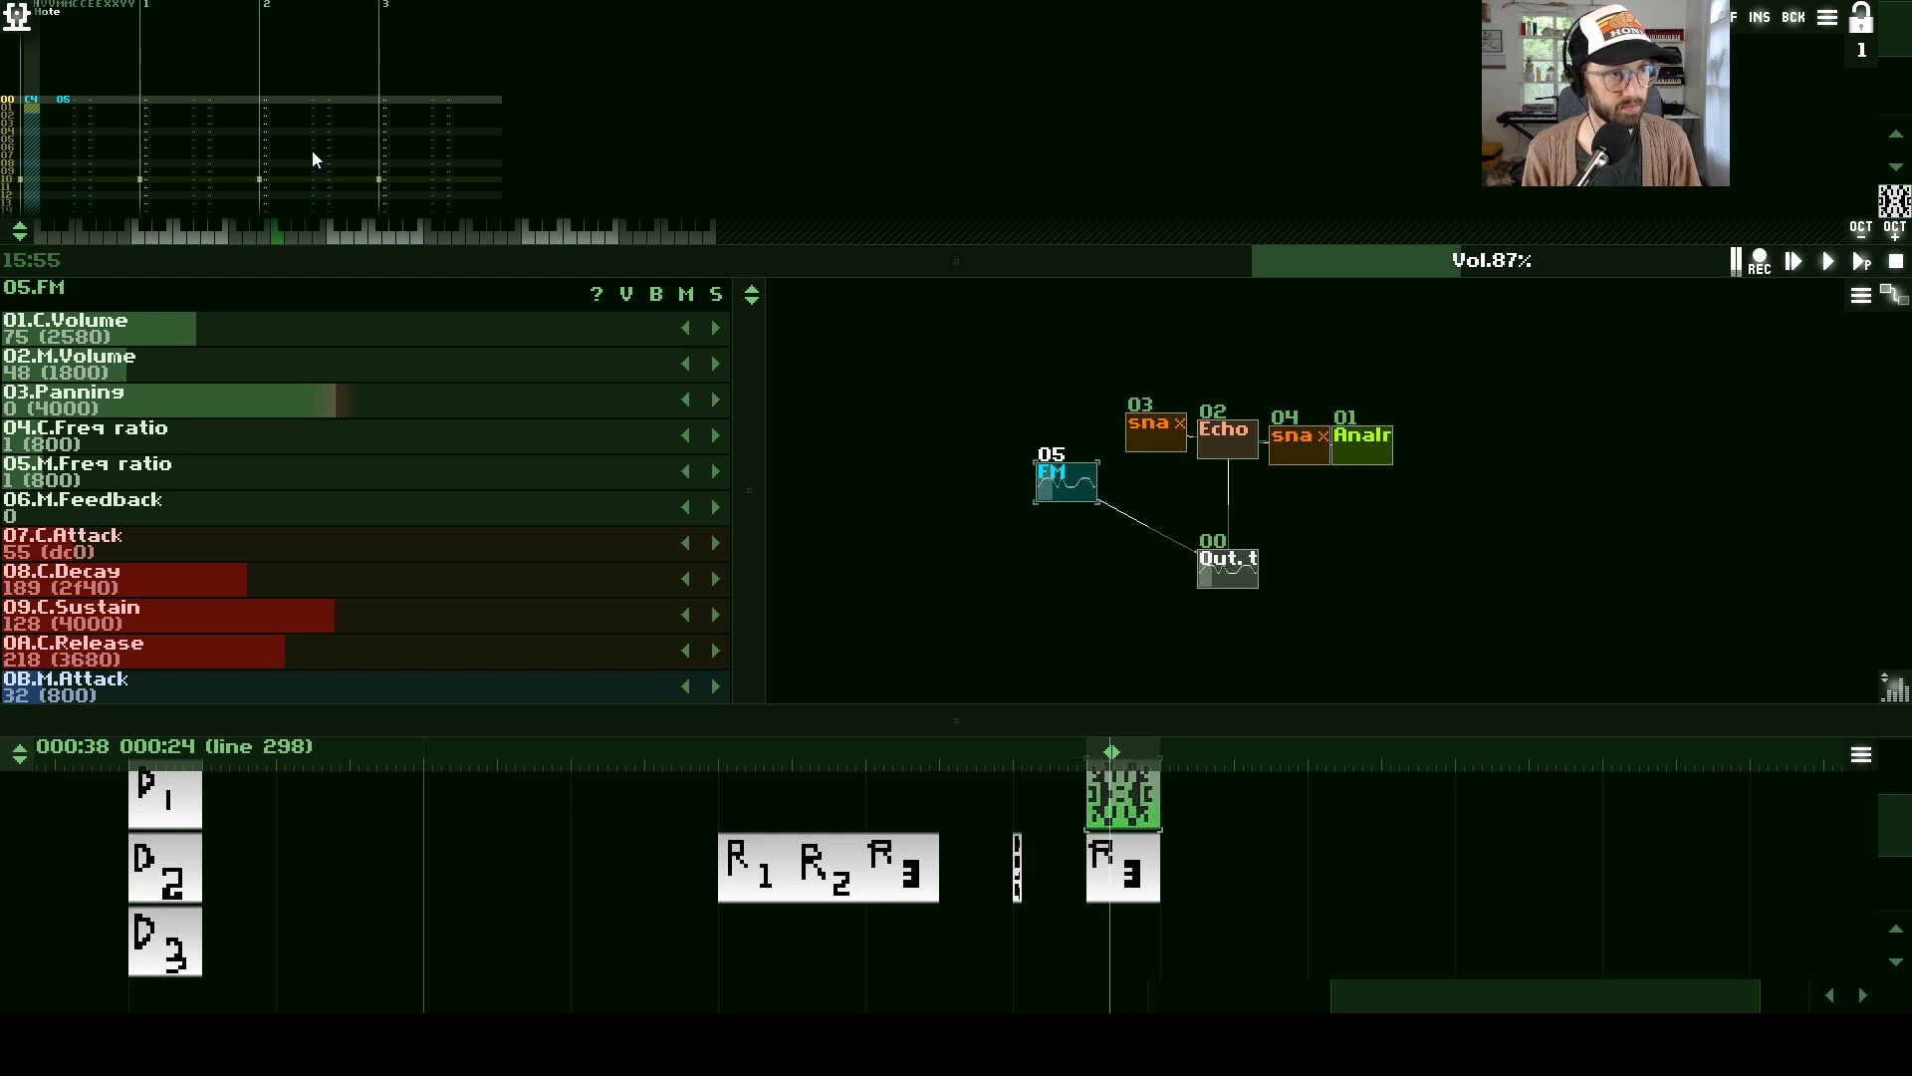
# - Enter an E4 note for the FM module on line 0 of the second track
pyautogui.press('Right')
pyautogui.press('Right')
pyautogui.press('Right')
pyautogui.press('Right')
pyautogui.press('Right')
pyautogui.press('Right')
pyautogui.press('Up')
# - Add a G4 note on line 0 of the third track to complete the chord and play the pattern
pyautogui.press('Right')
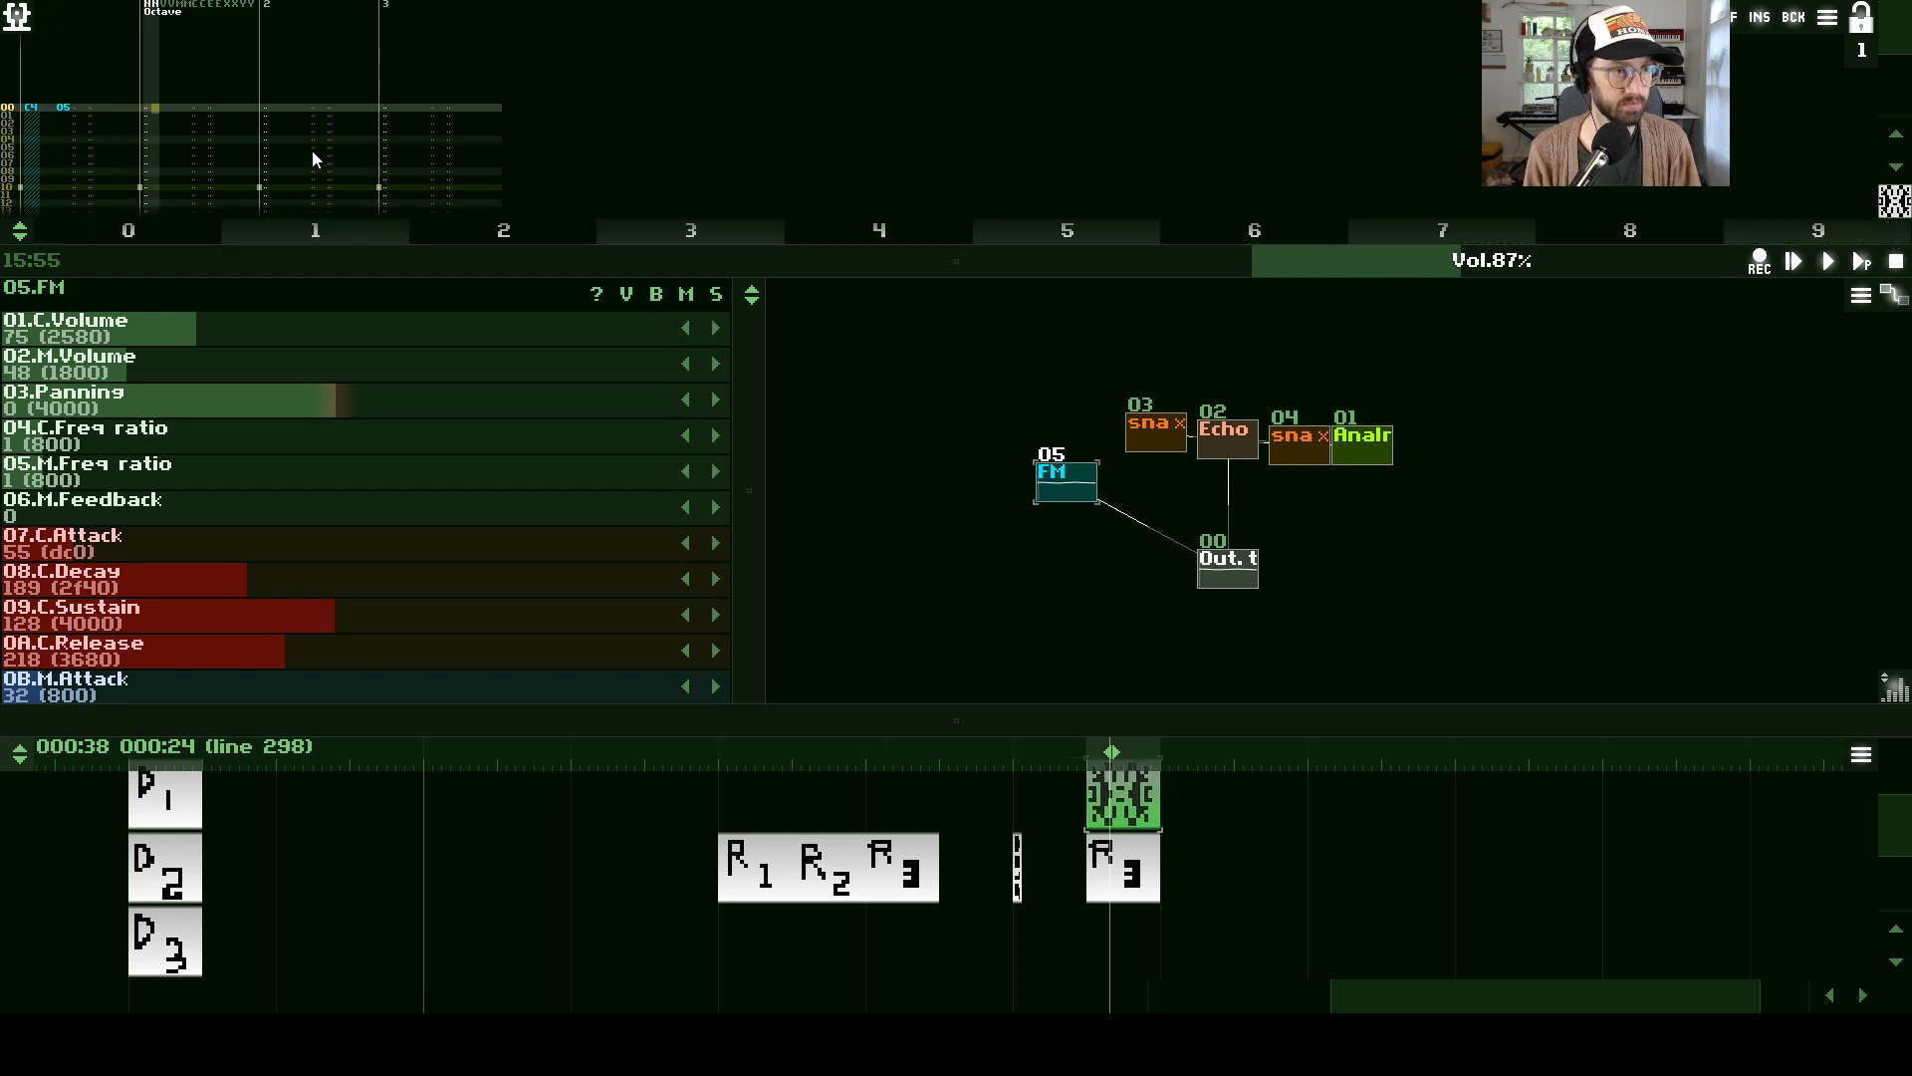
pyautogui.press('v')
pyautogui.press('Up')
pyautogui.press('c')
pyautogui.press('Right')
pyautogui.press('Right')
pyautogui.press('Right')
pyautogui.press('Right')
pyautogui.press('Right')
pyautogui.press('Right')
pyautogui.press('Right')
pyautogui.press('Right')
pyautogui.press('Right')
pyautogui.press('Right')
pyautogui.press('Right')
pyautogui.press('Right')
pyautogui.press('Right')
pyautogui.press('Right')
pyautogui.press('Right')
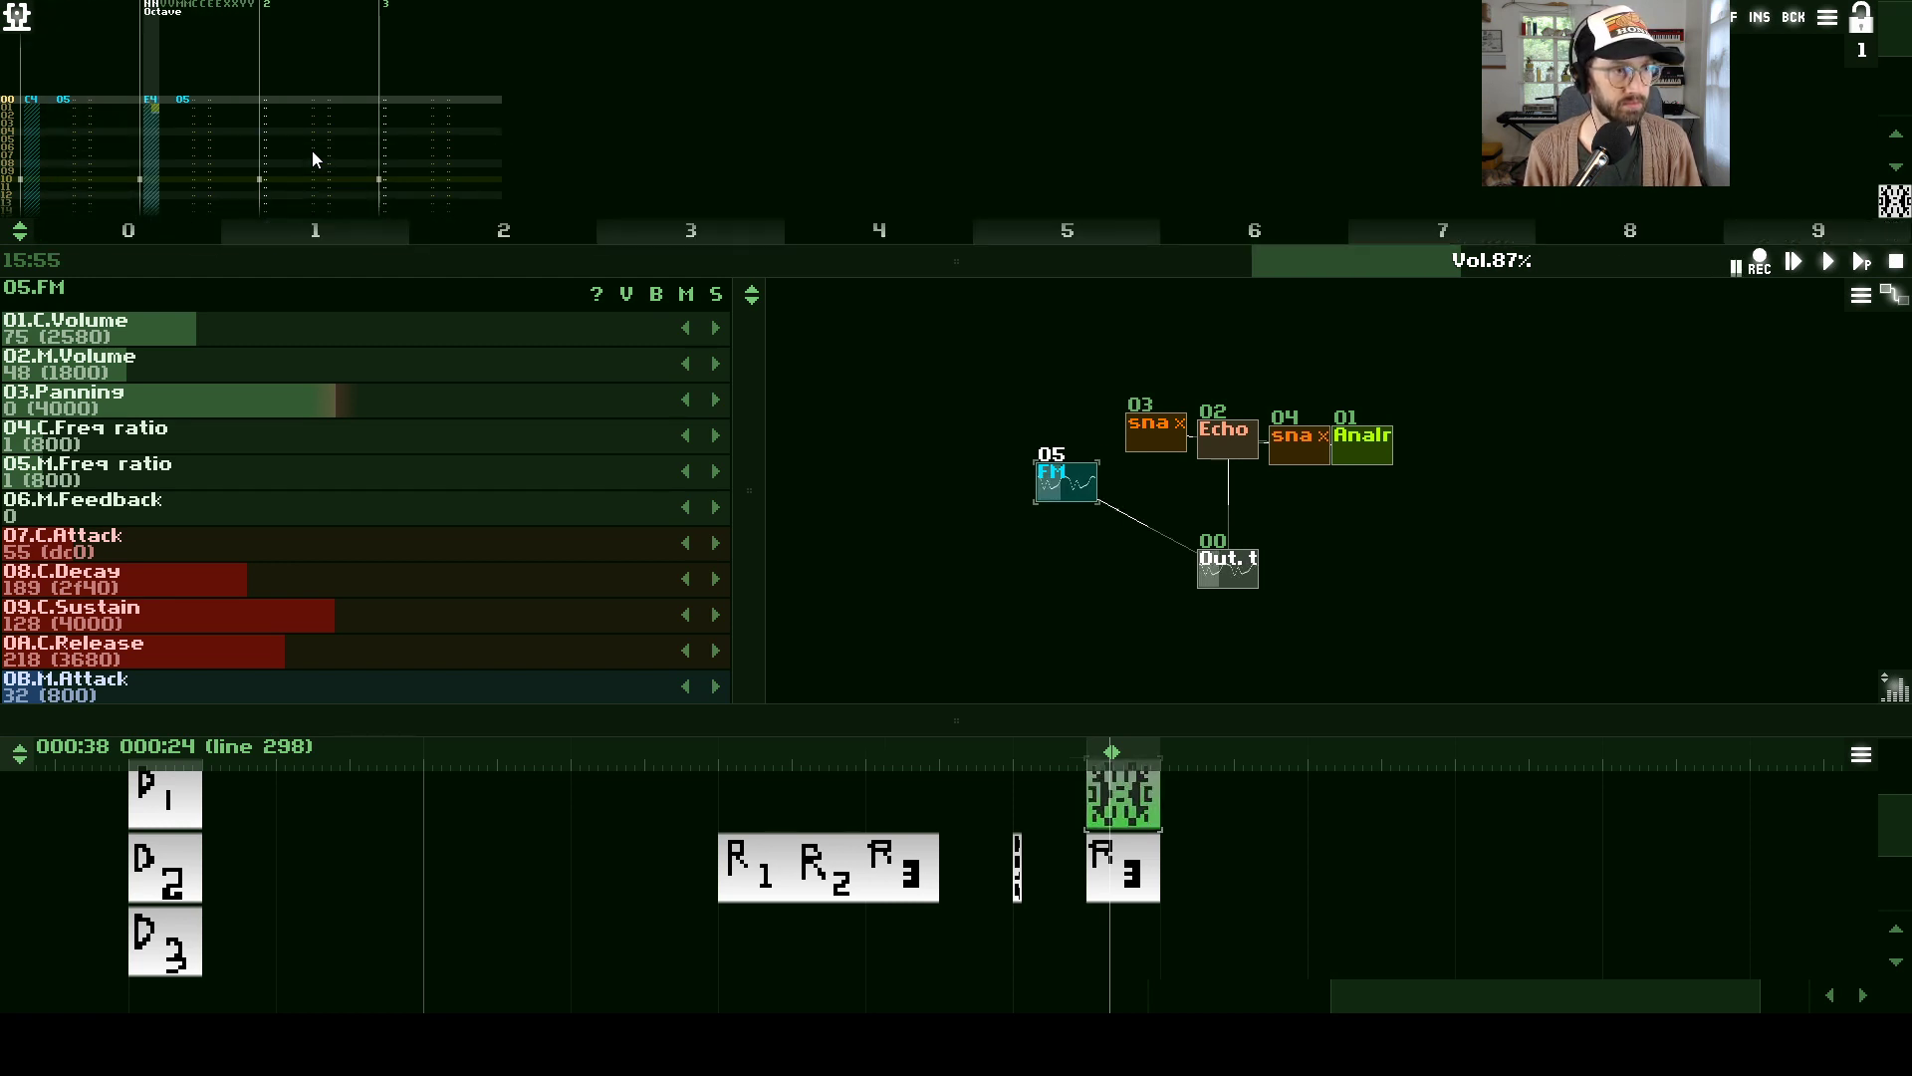
pyautogui.press('Left')
pyautogui.press('Up')
pyautogui.press('b')
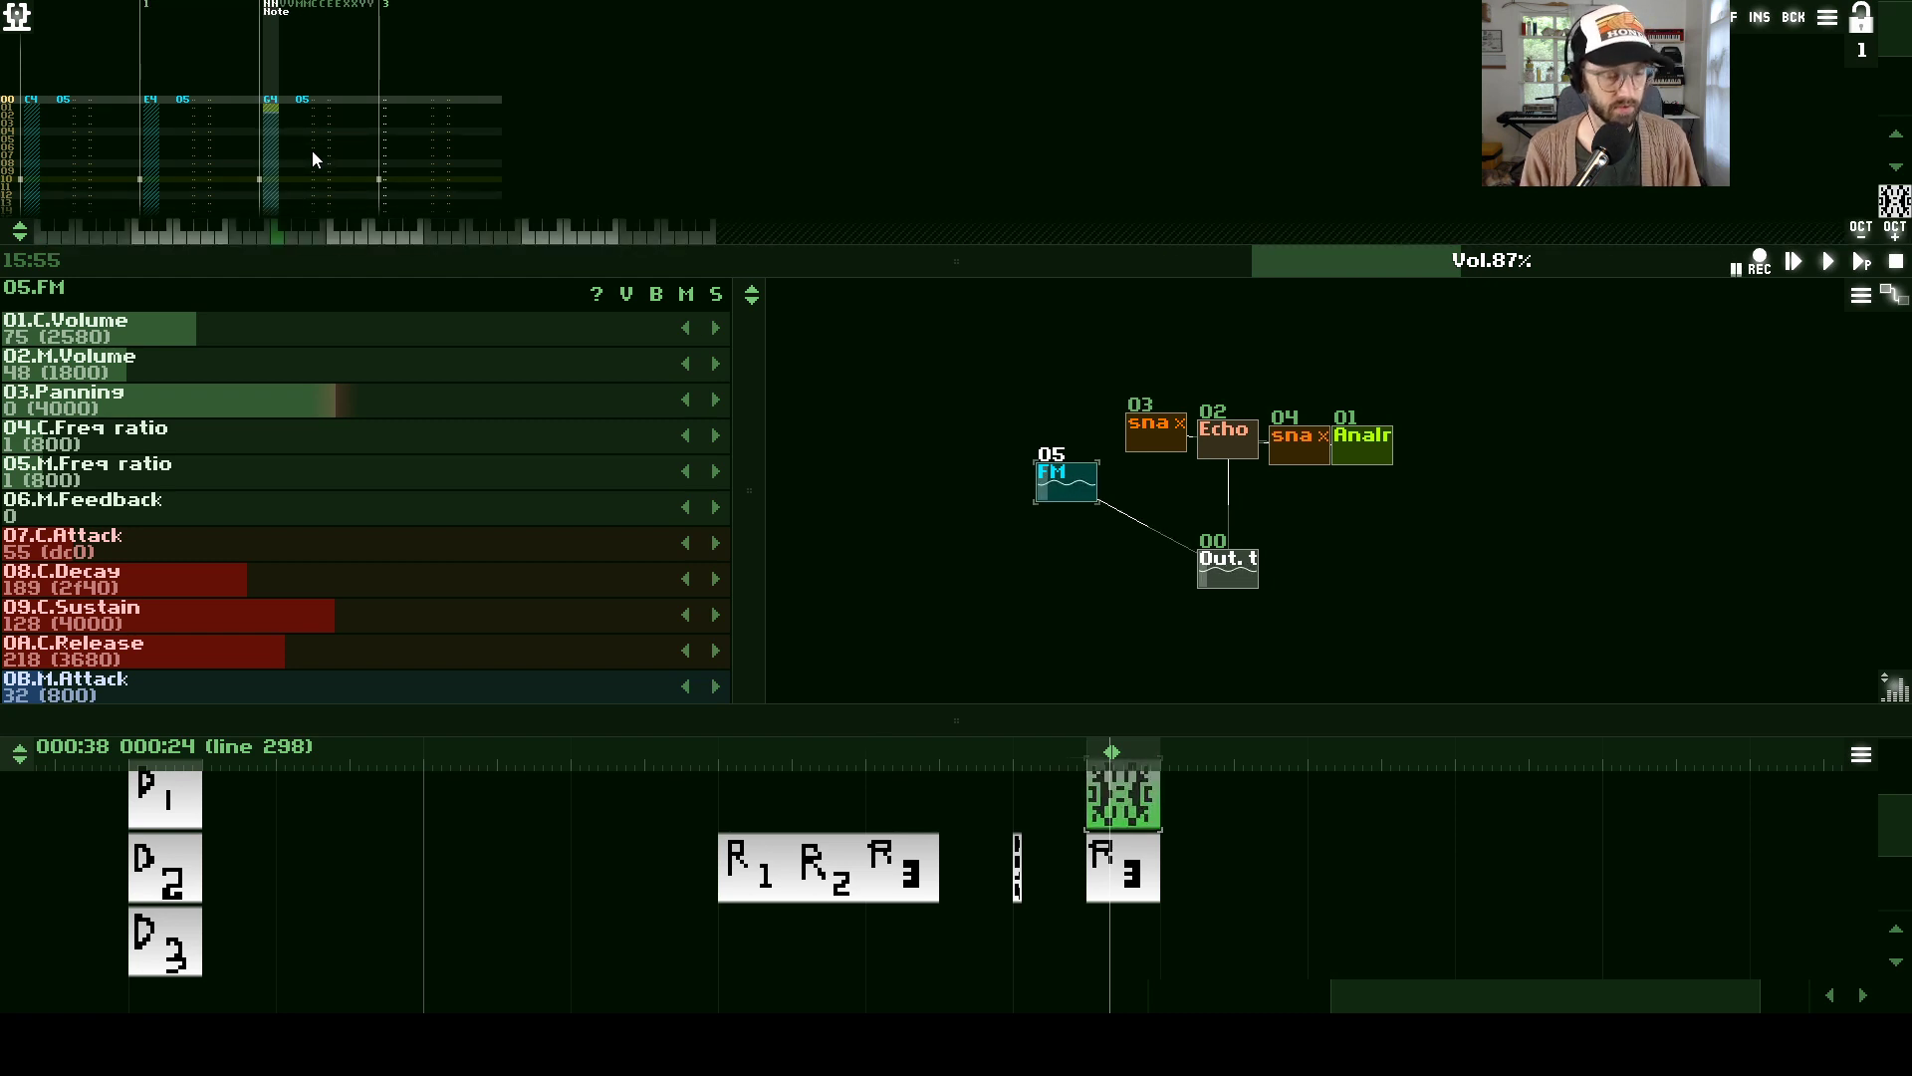
pyautogui.press('space')
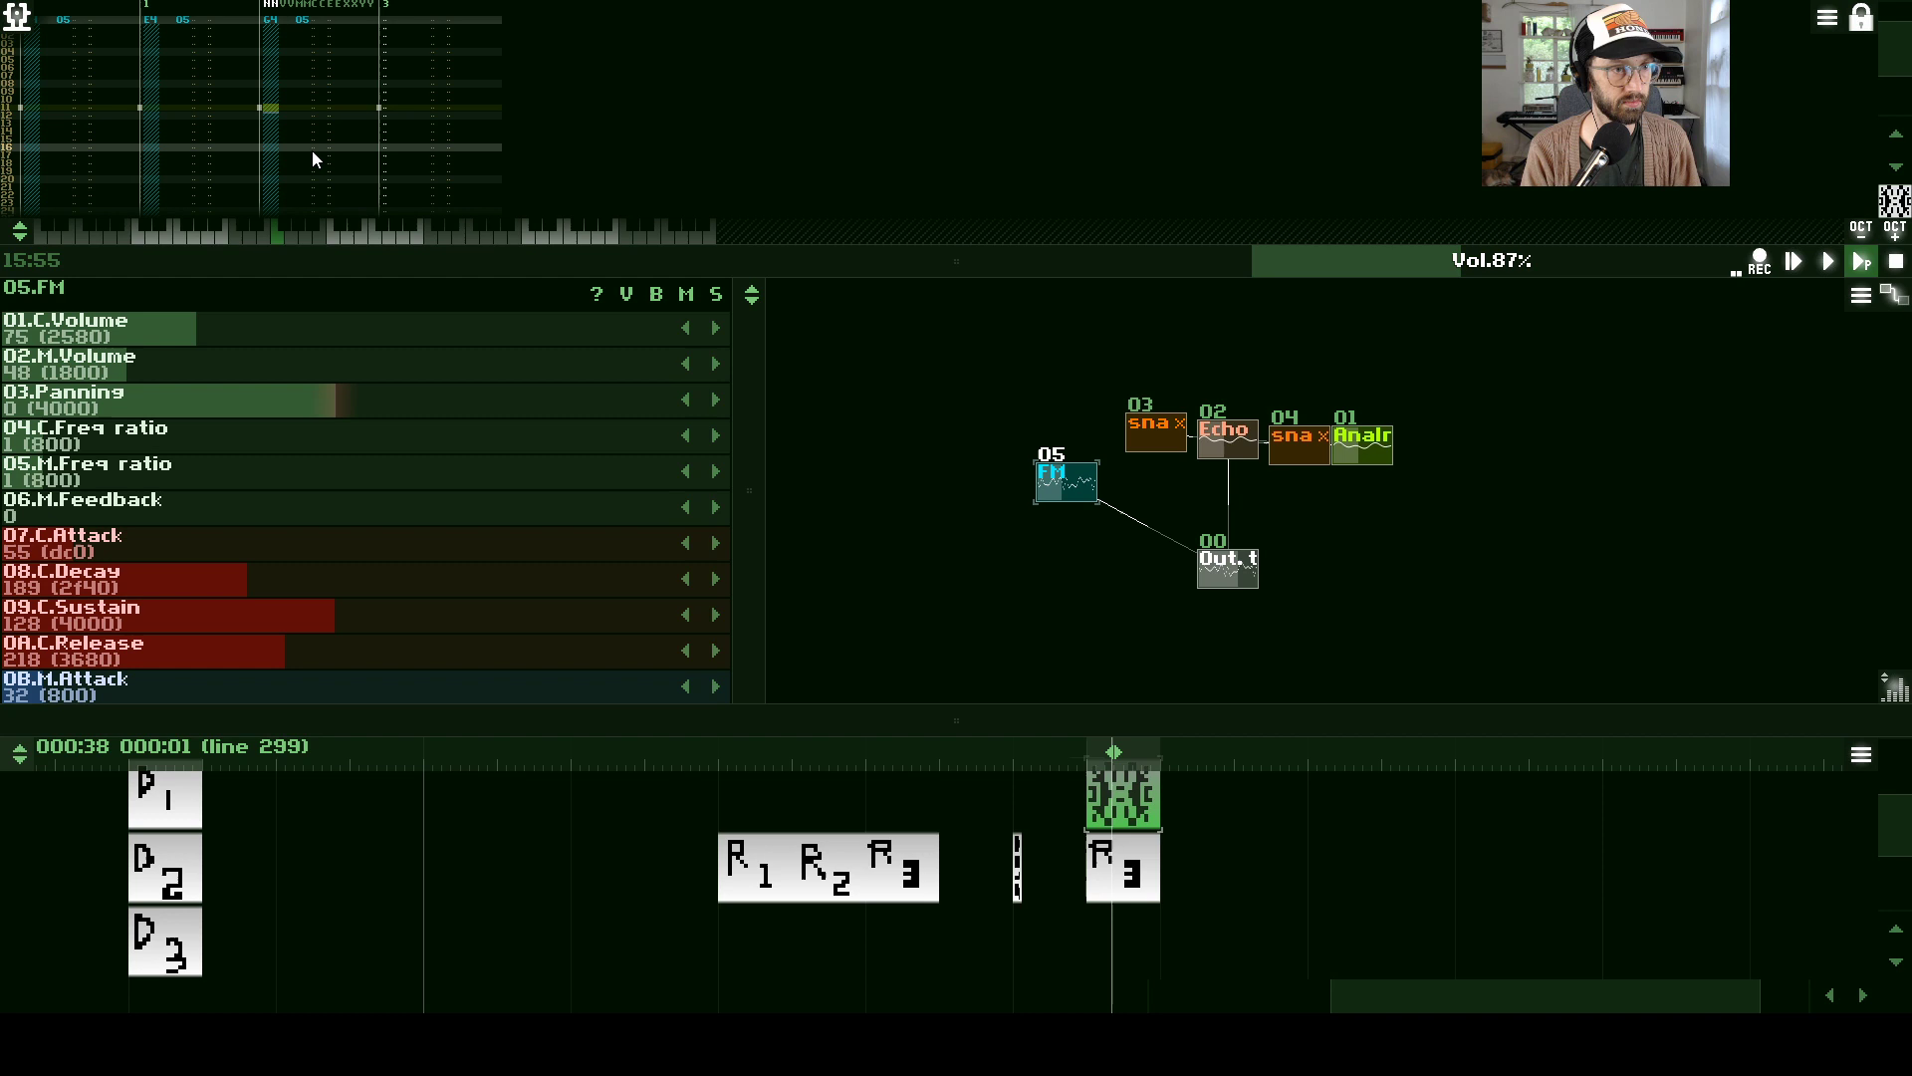
pyautogui.press('space')
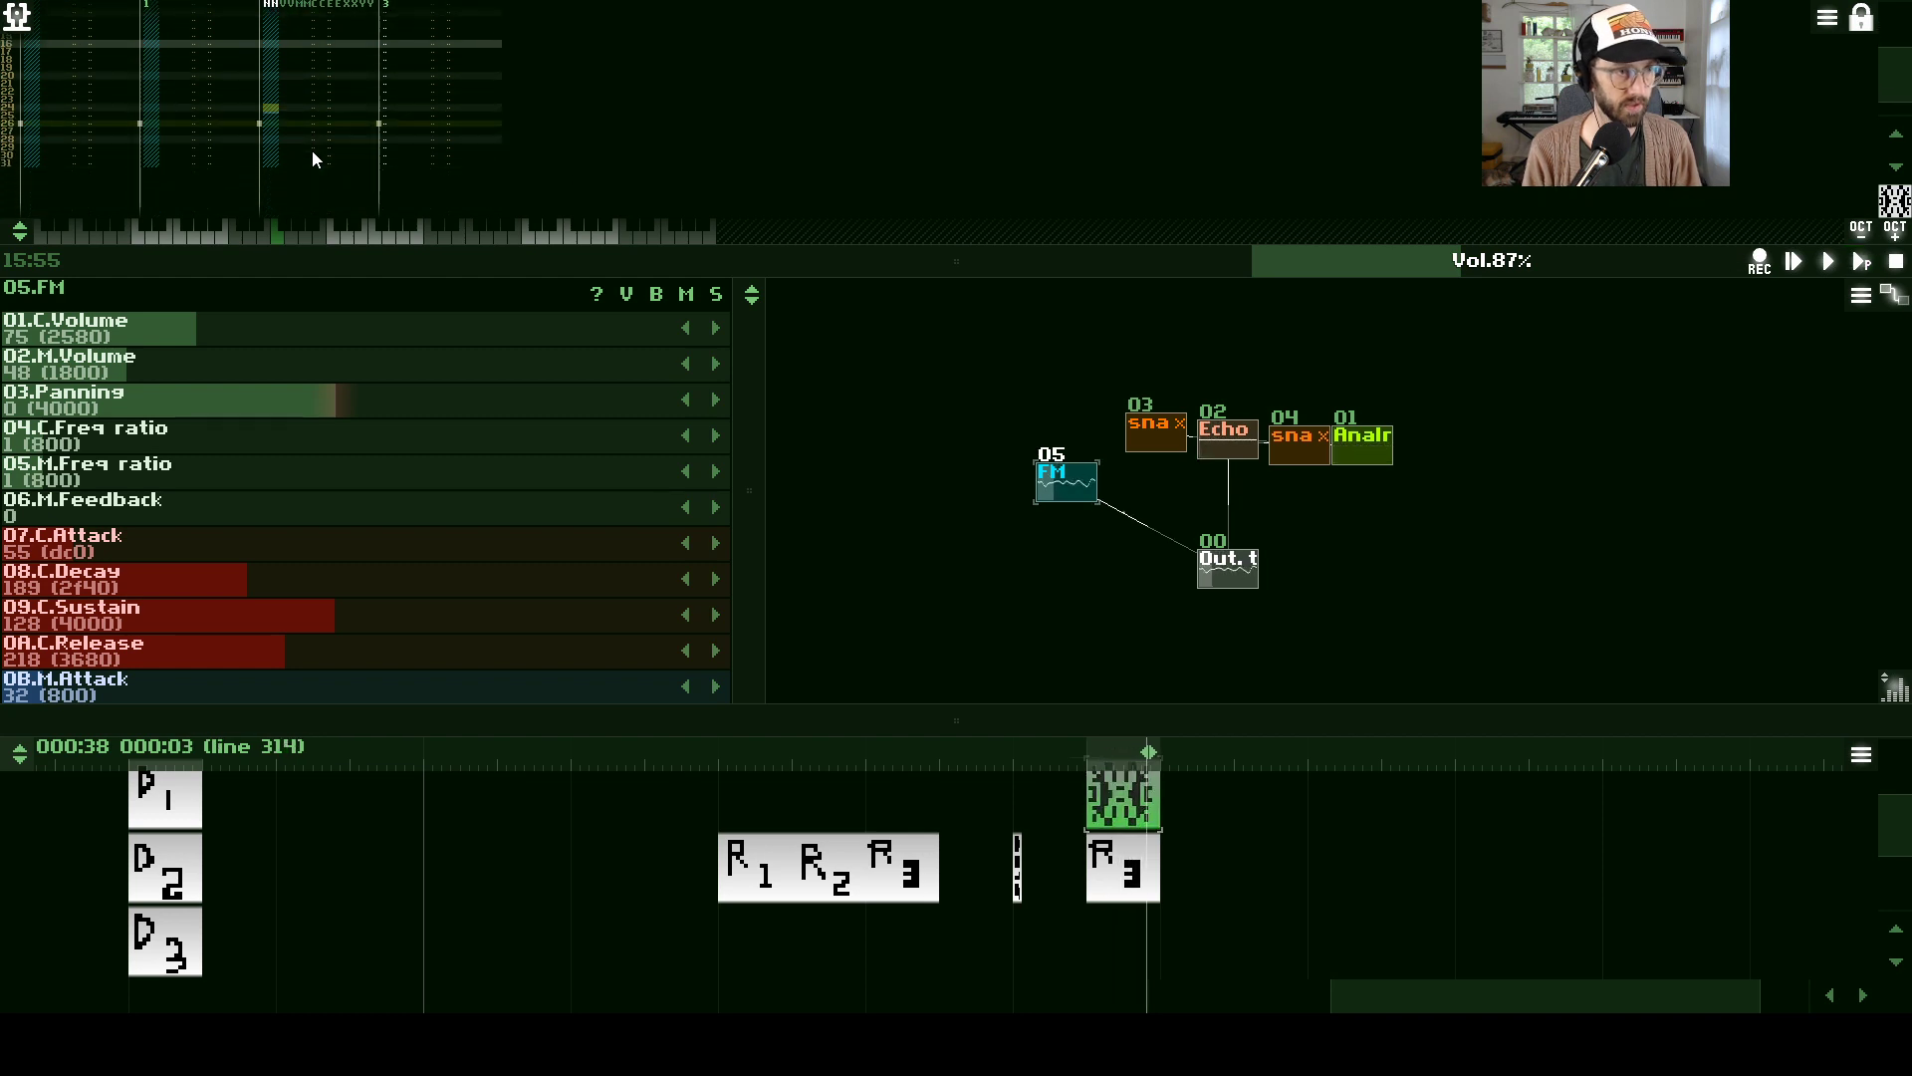
# - Enter a note-off on line 12 of the new pattern's first track
pyautogui.press('Up')
pyautogui.press('Up')
pyautogui.press('Up')
pyautogui.press('Up')
pyautogui.press('Up')
pyautogui.press('Up')
pyautogui.press('Up')
pyautogui.press('Up')
pyautogui.press('Up')
pyautogui.press('Up')
pyautogui.press('Up')
pyautogui.press('Up')
pyautogui.press('Up')
pyautogui.press('Left')
pyautogui.press('Left')
pyautogui.press('Left')
pyautogui.press('Left')
pyautogui.press('Left')
pyautogui.press('Left')
pyautogui.press('Left')
pyautogui.press('Left')
pyautogui.press('Left')
pyautogui.press('Left')
pyautogui.press('Left')
pyautogui.press('Left')
pyautogui.press('Left')
pyautogui.press('Left')
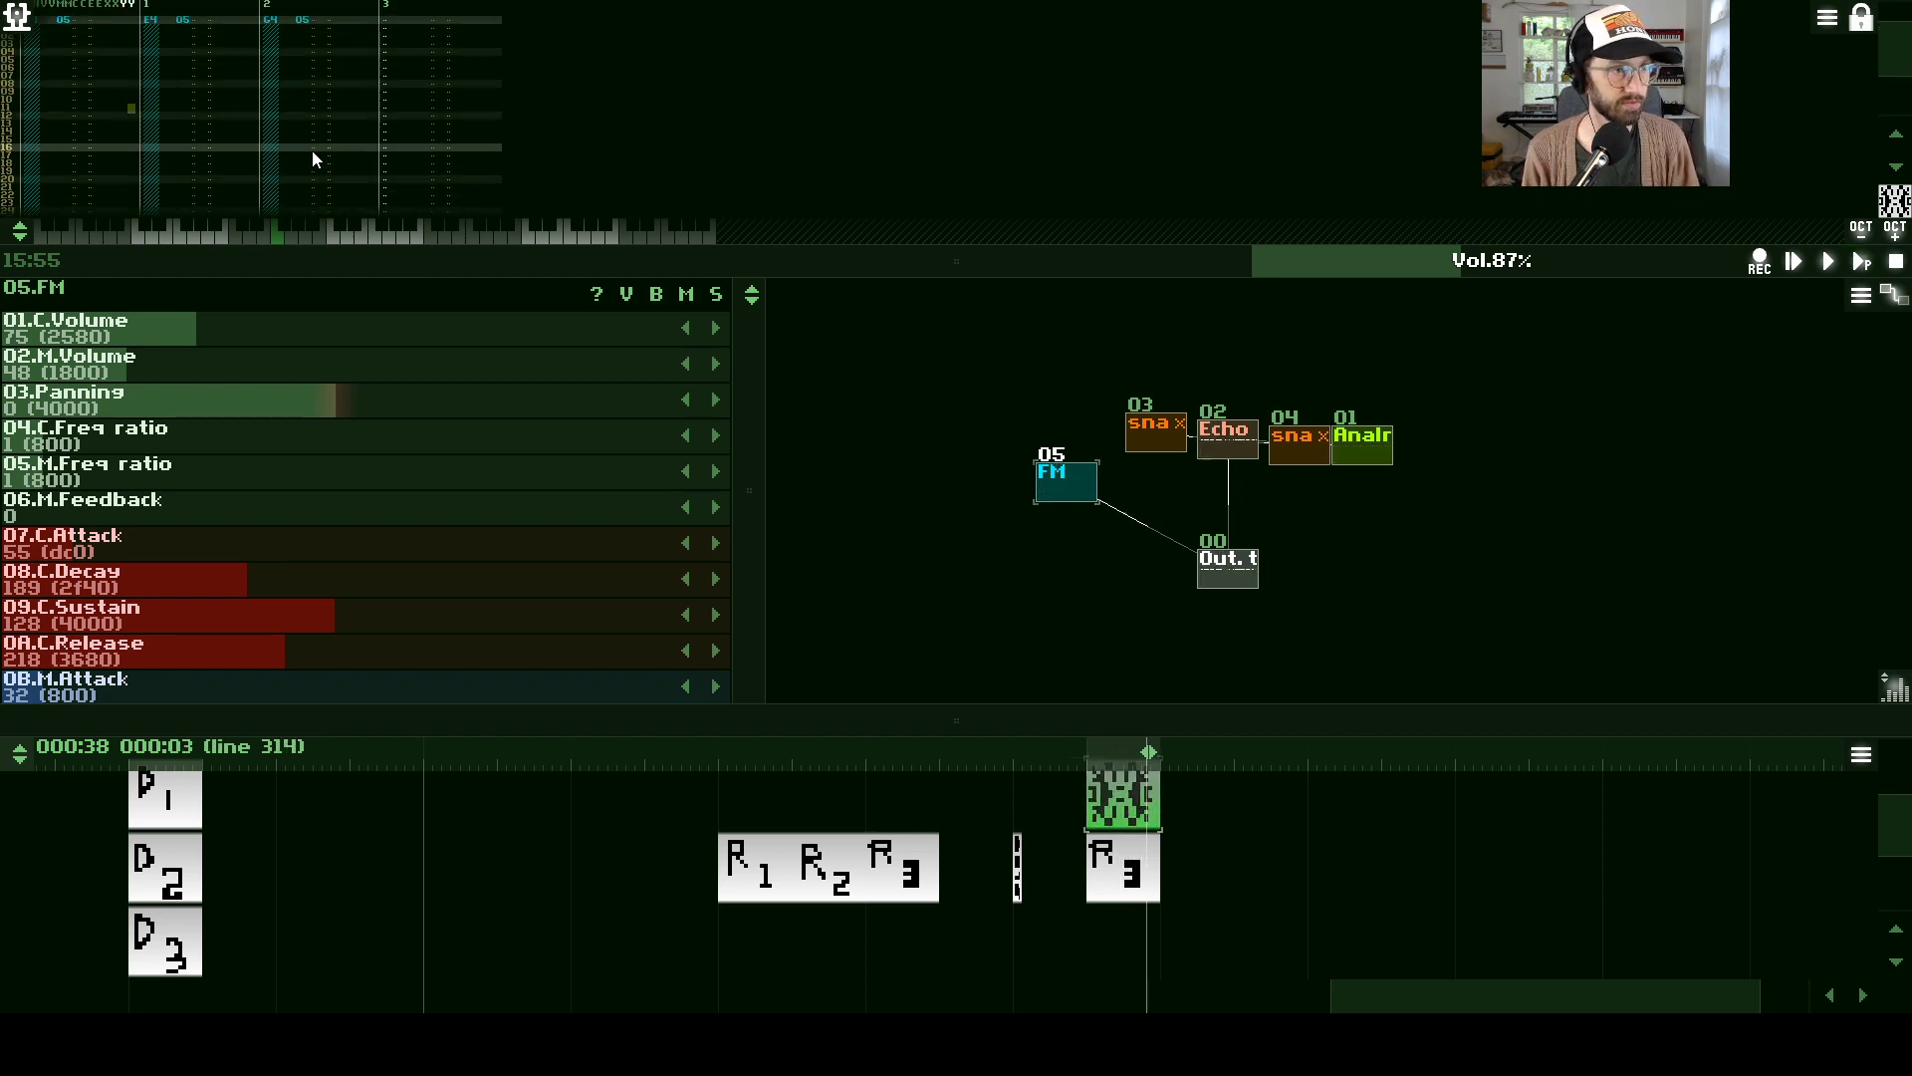
pyautogui.press('Left')
pyautogui.press('Left')
pyautogui.press('Left')
pyautogui.press('Left')
pyautogui.press('Left')
pyautogui.press('Left')
pyautogui.press('Left')
pyautogui.press('Left')
pyautogui.press('Left')
pyautogui.press('Left')
pyautogui.press('Left')
pyautogui.press('Down')
pyautogui.press('Left')
pyautogui.press('space')
pyautogui.press('capslock')
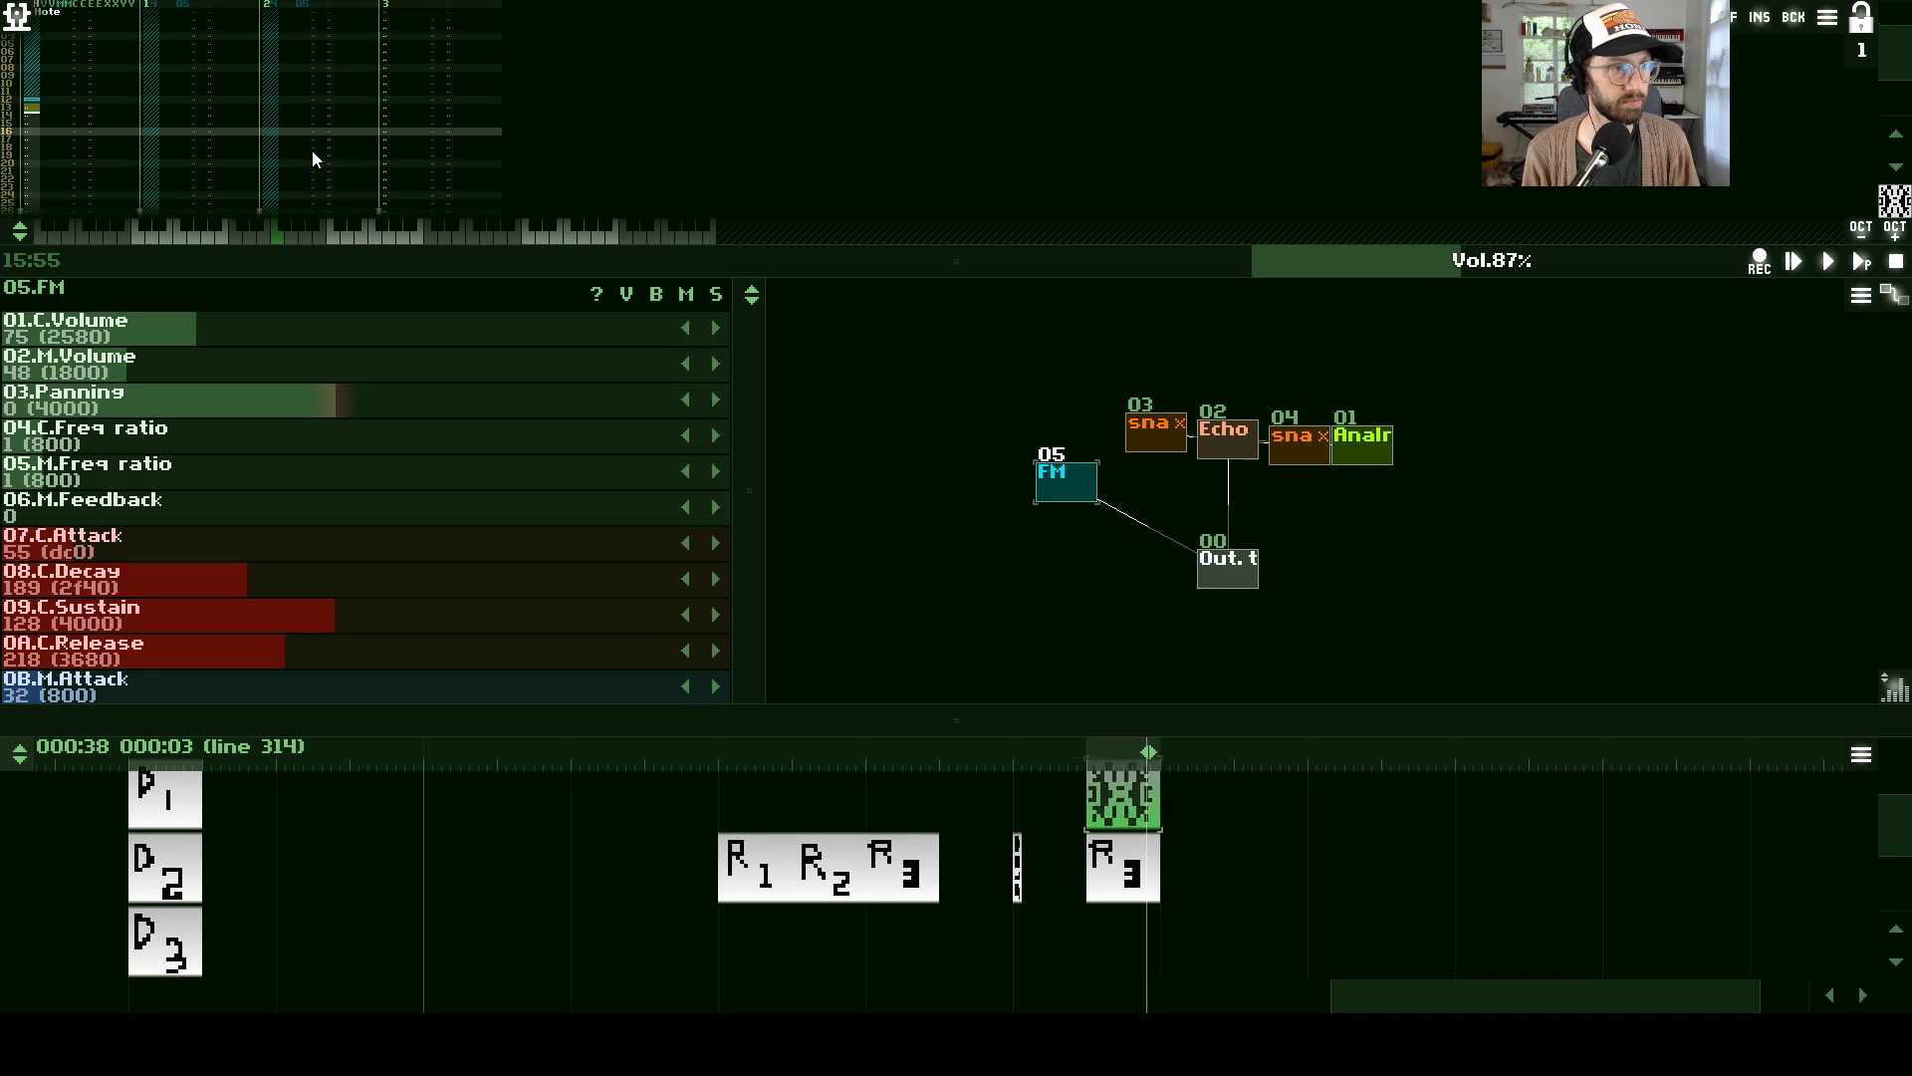
# - Enter note-offs on line 12 of the second and third tracks
pyautogui.press('Right')
pyautogui.press('Right')
pyautogui.press('Right')
pyautogui.press('Right')
pyautogui.press('Right')
pyautogui.press('Right')
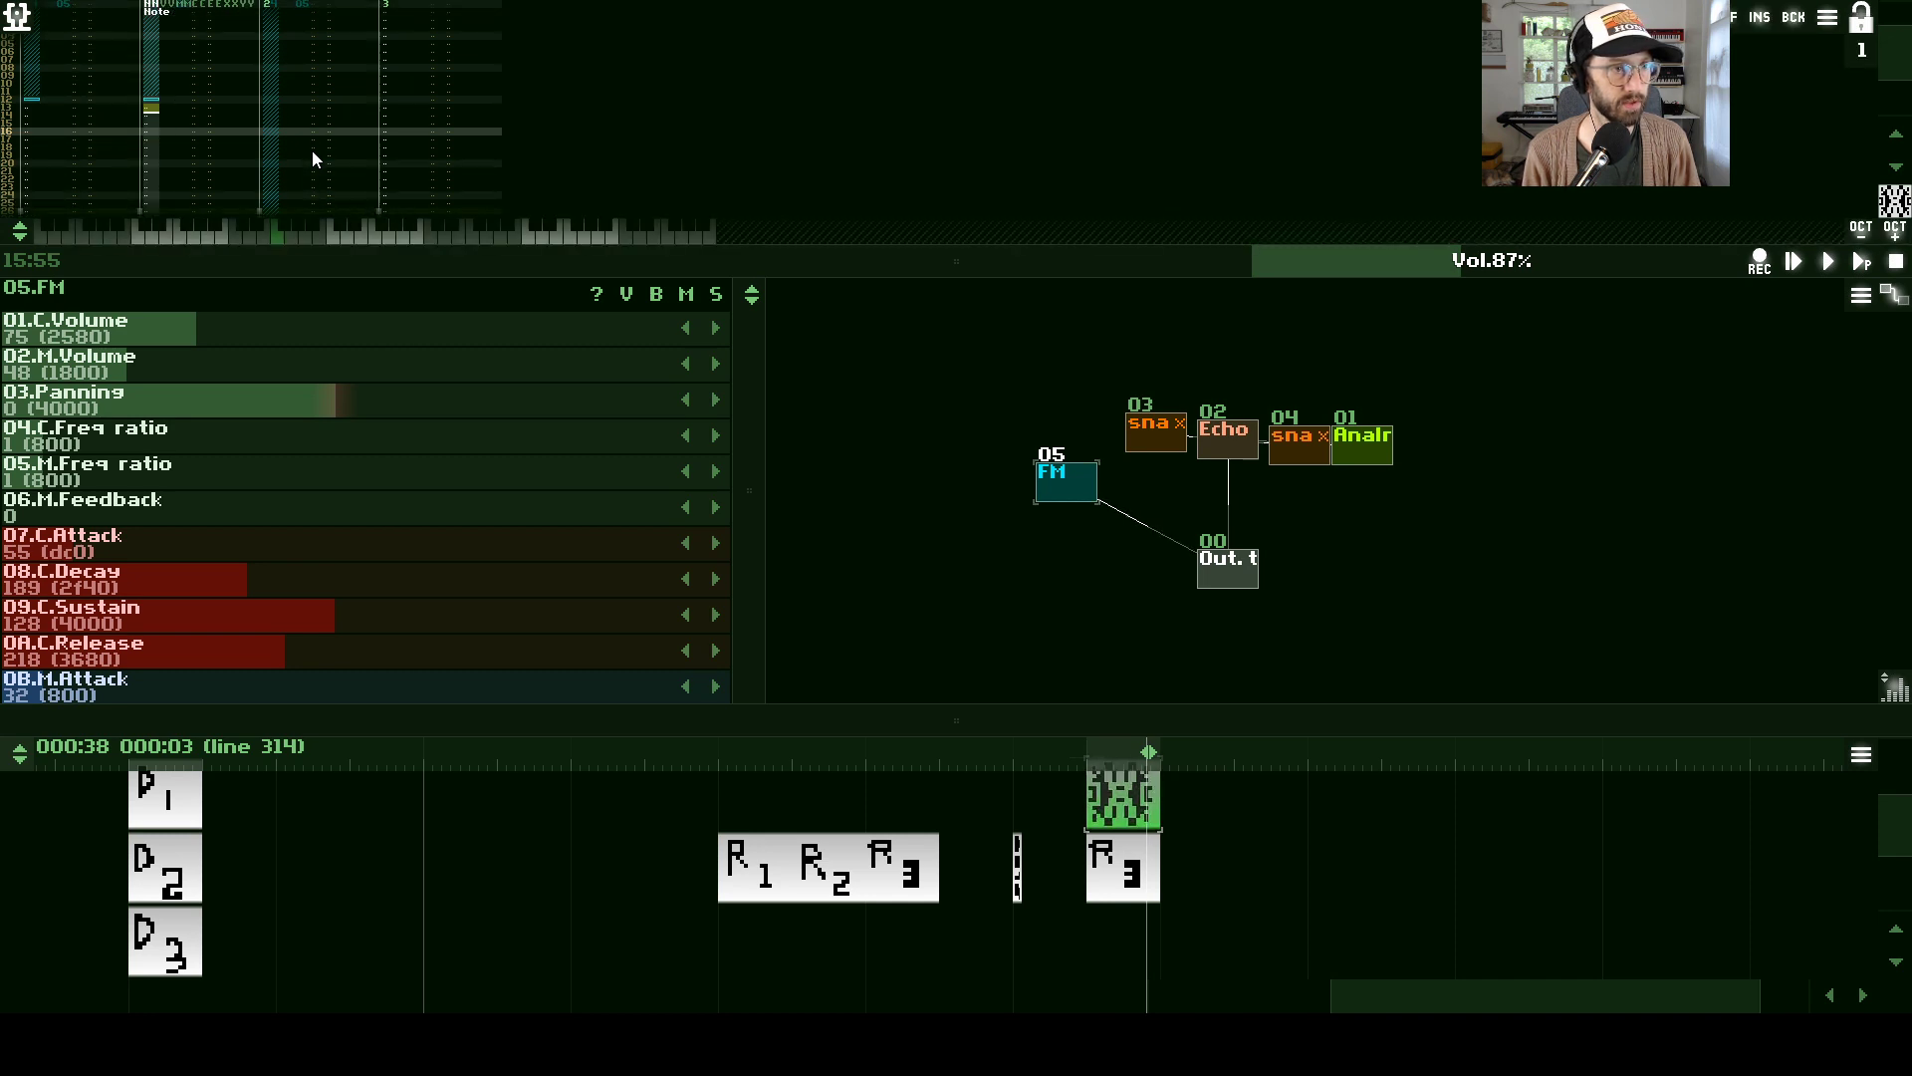
pyautogui.press('Right')
pyautogui.press('Right')
pyautogui.press('Right')
pyautogui.press('Right')
pyautogui.press('Right')
pyautogui.press('Right')
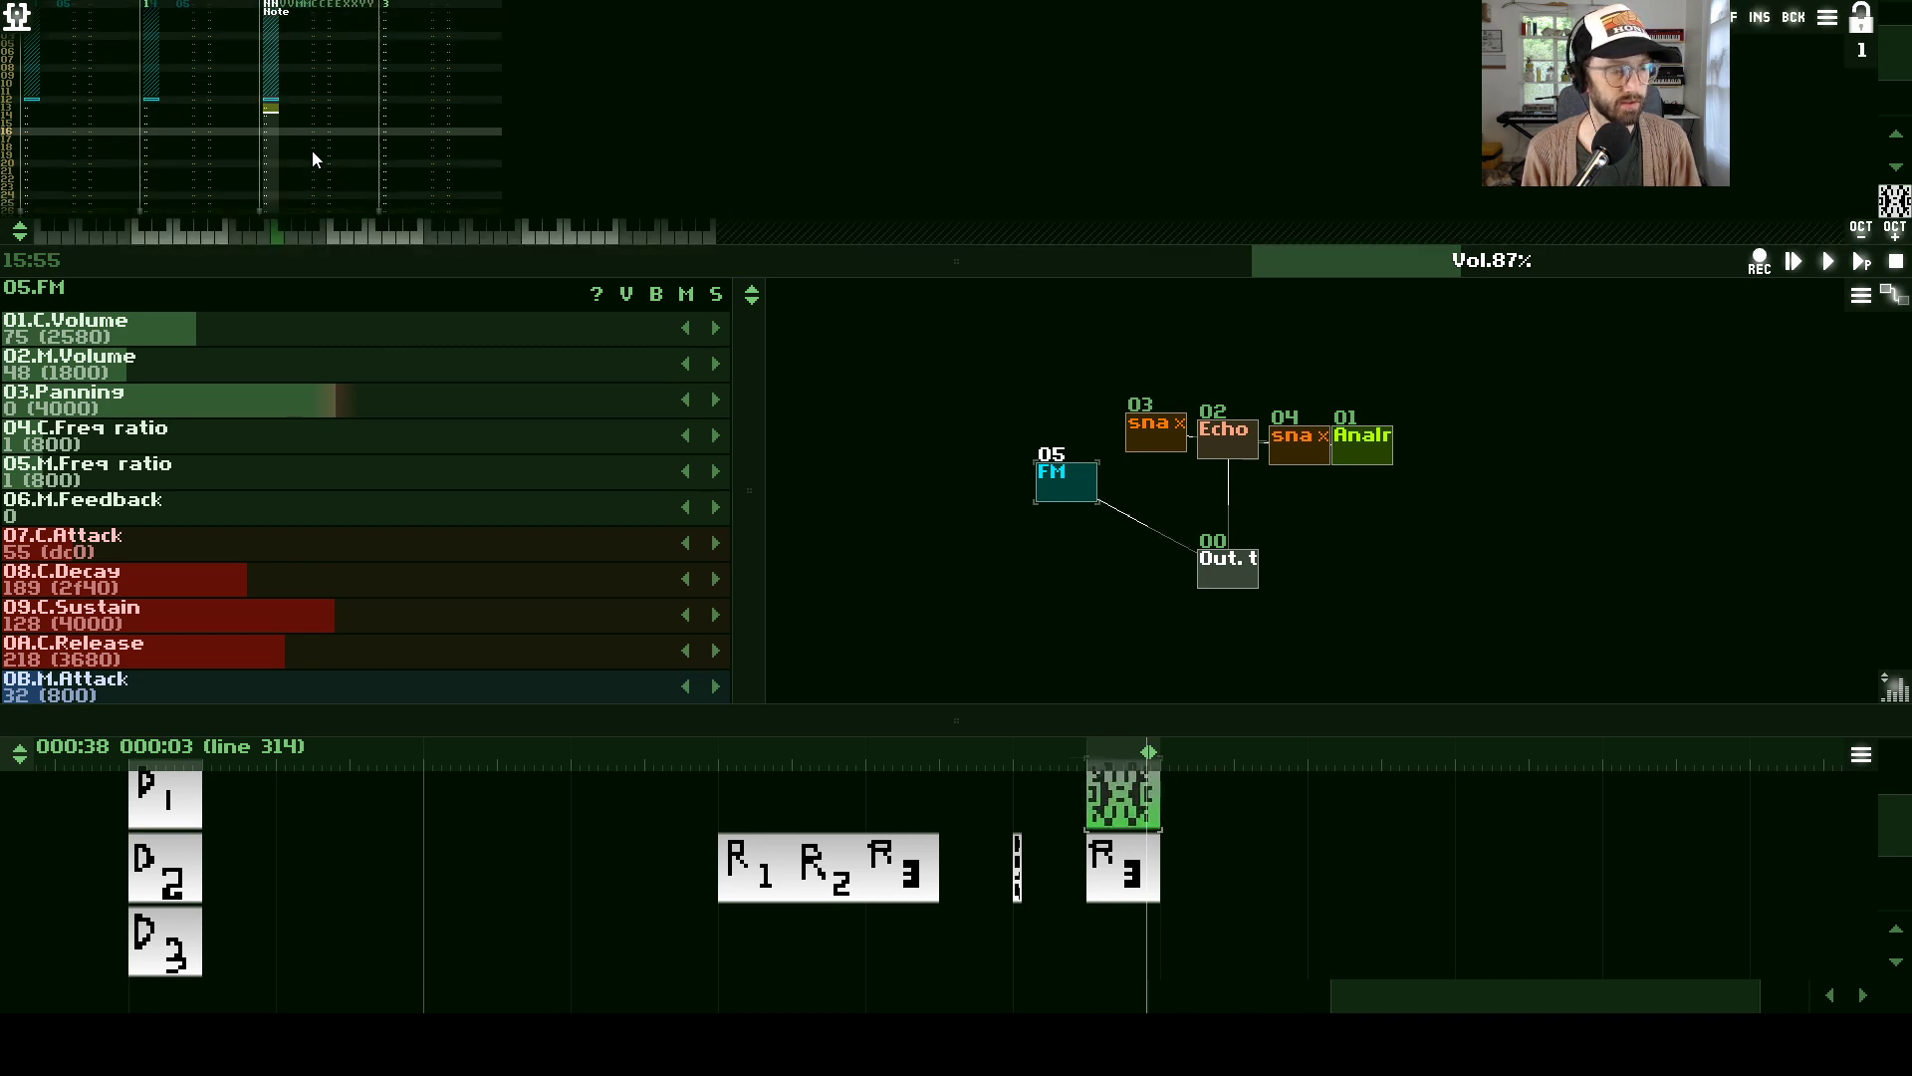
# - Play the chord pattern to hear the note-offs and move through its remaining lines
pyautogui.press('Return')
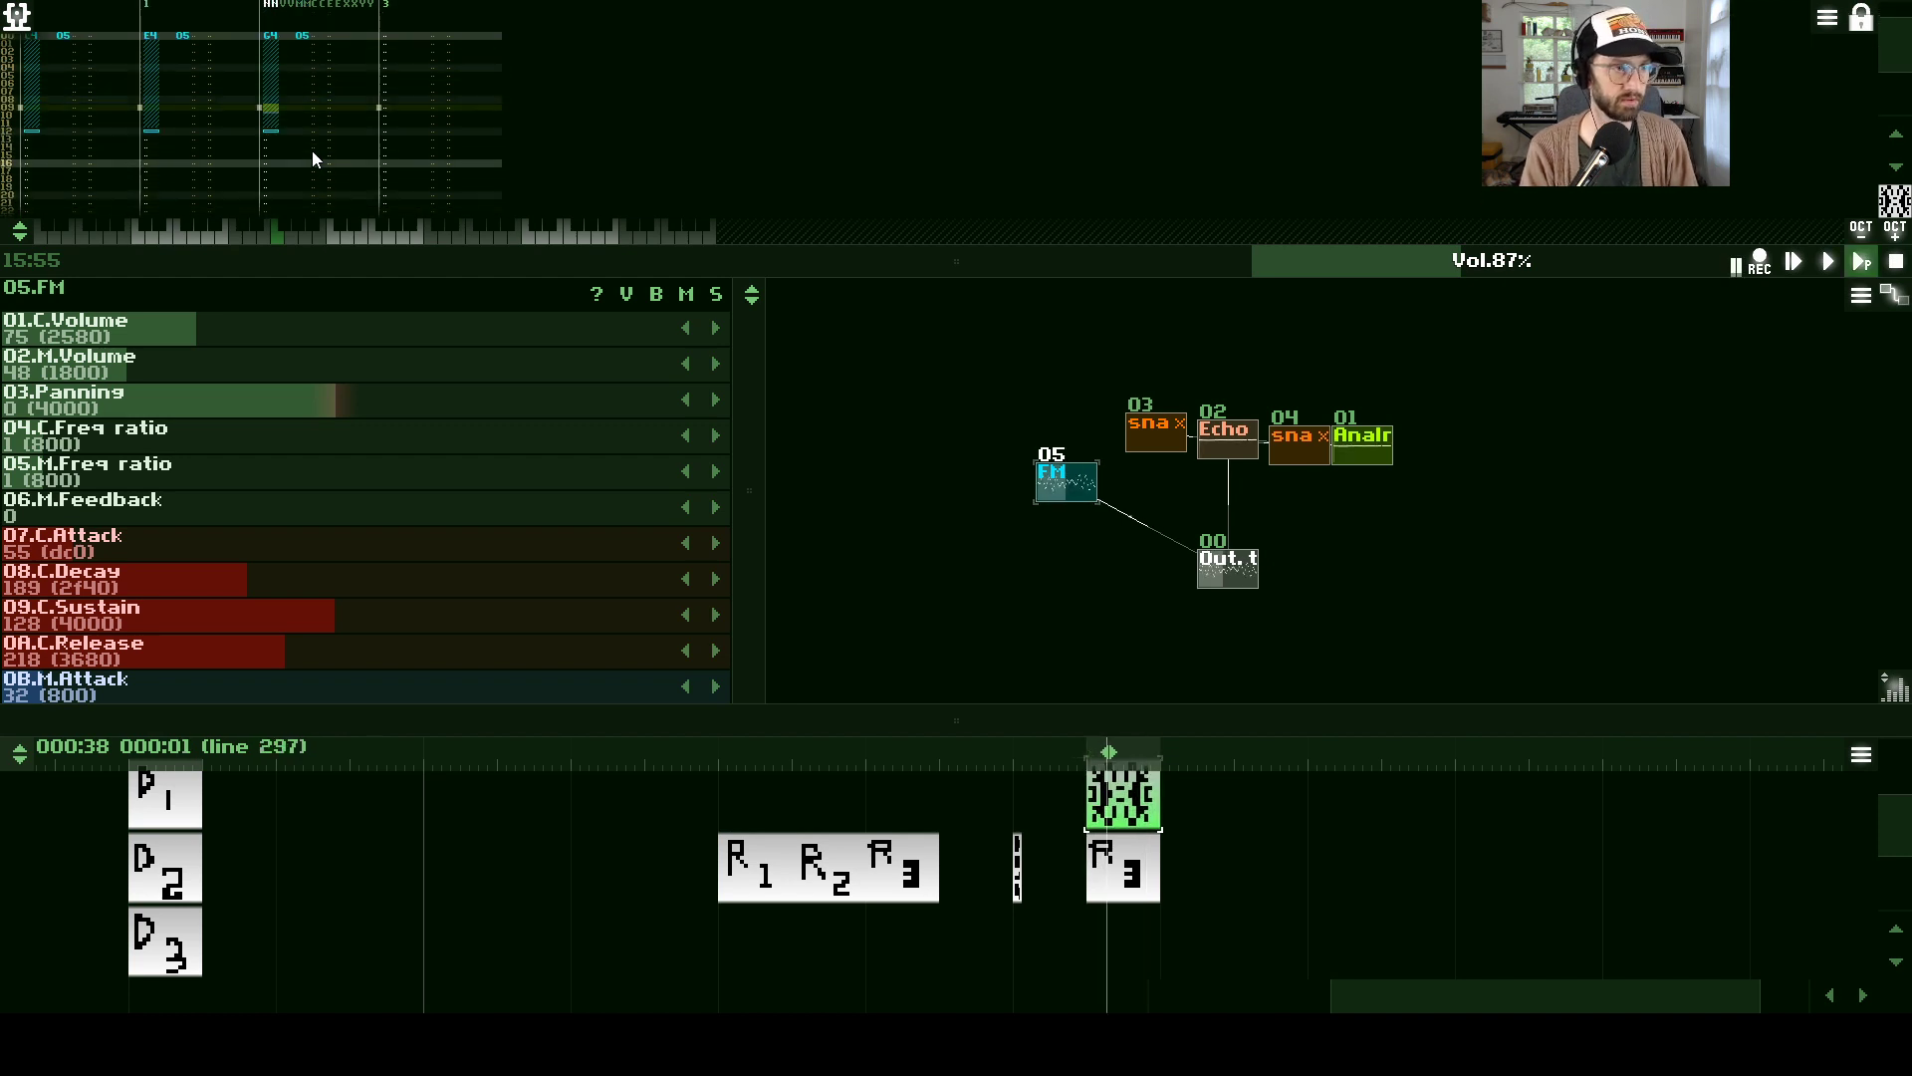
pyautogui.press('space')
pyautogui.press('Down')
pyautogui.press('Down')
pyautogui.press('Down')
pyautogui.press('Down')
pyautogui.press('Down')
pyautogui.press('Down')
pyautogui.press('Down')
pyautogui.press('Down')
pyautogui.press('Down')
pyautogui.press('Down')
pyautogui.press('Down')
pyautogui.press('Down')
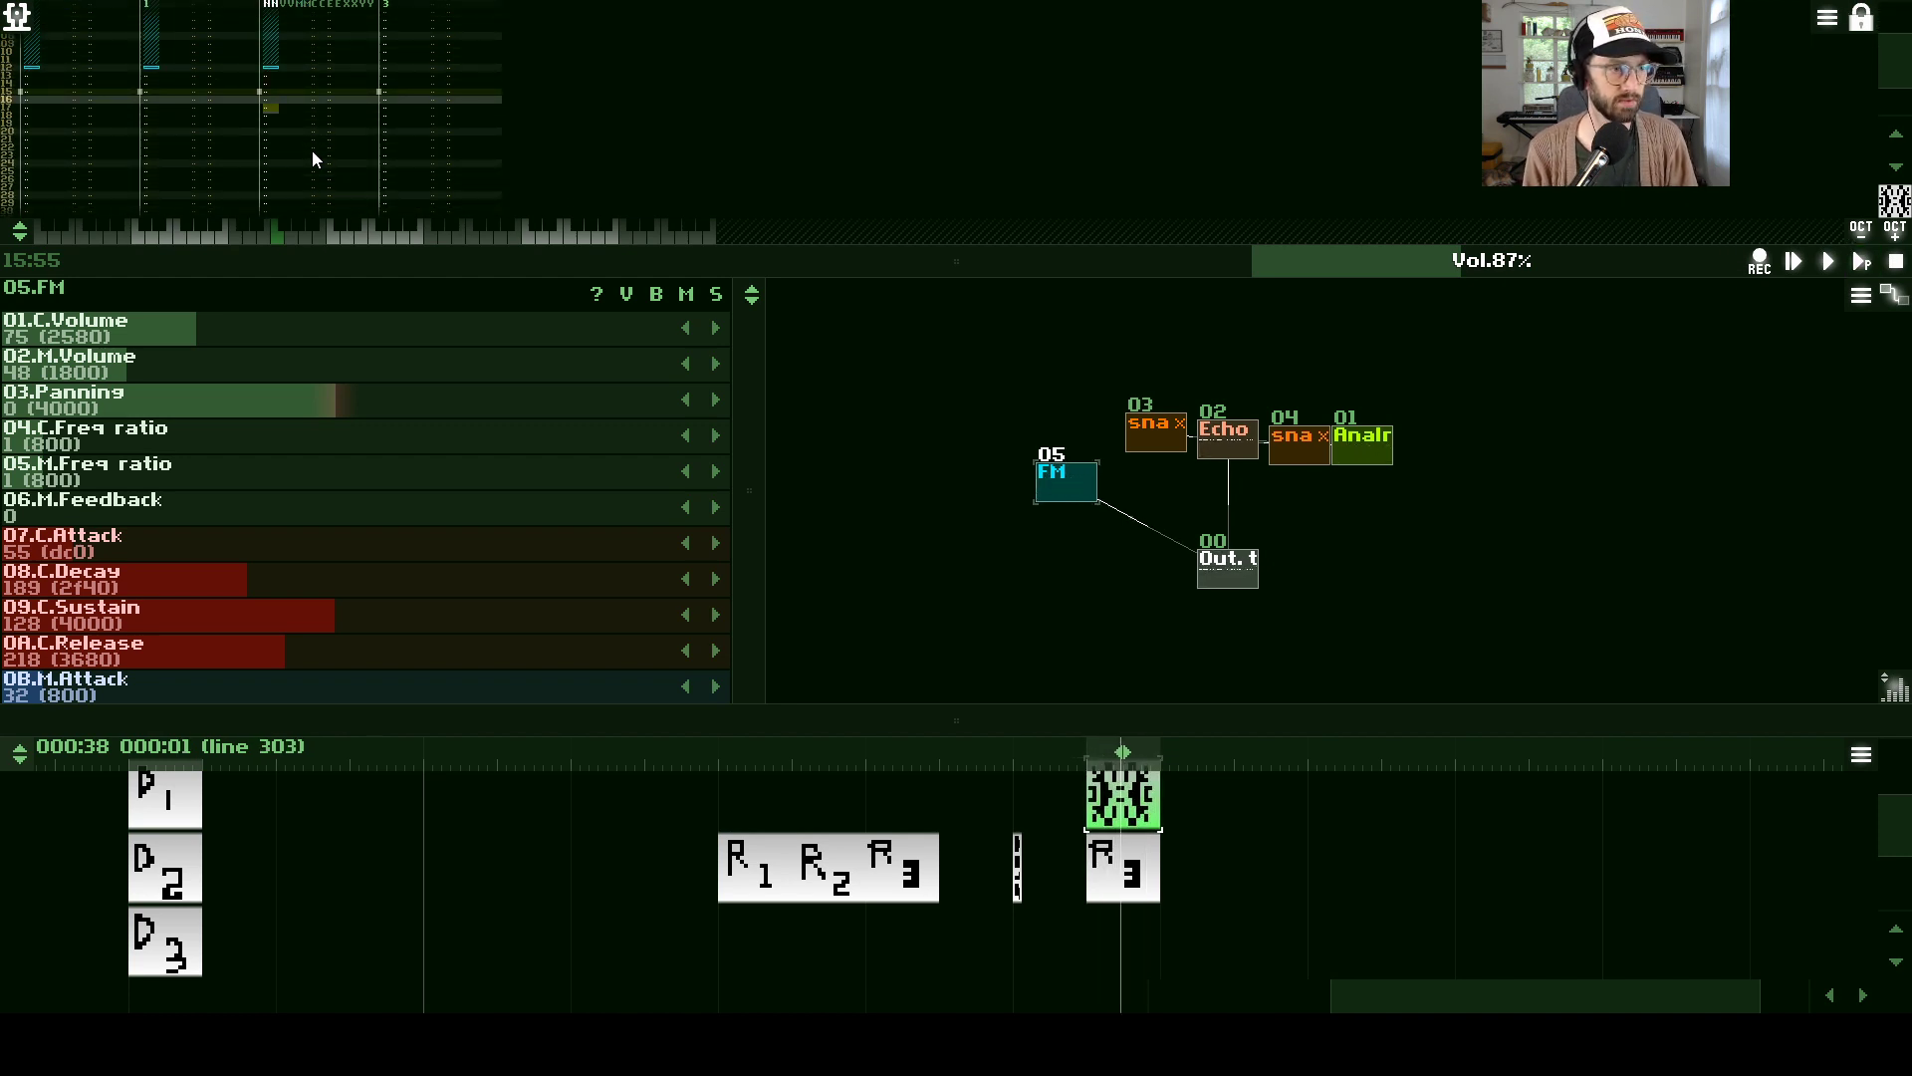
pyautogui.press('Down')
pyautogui.press('Down')
pyautogui.press('Down')
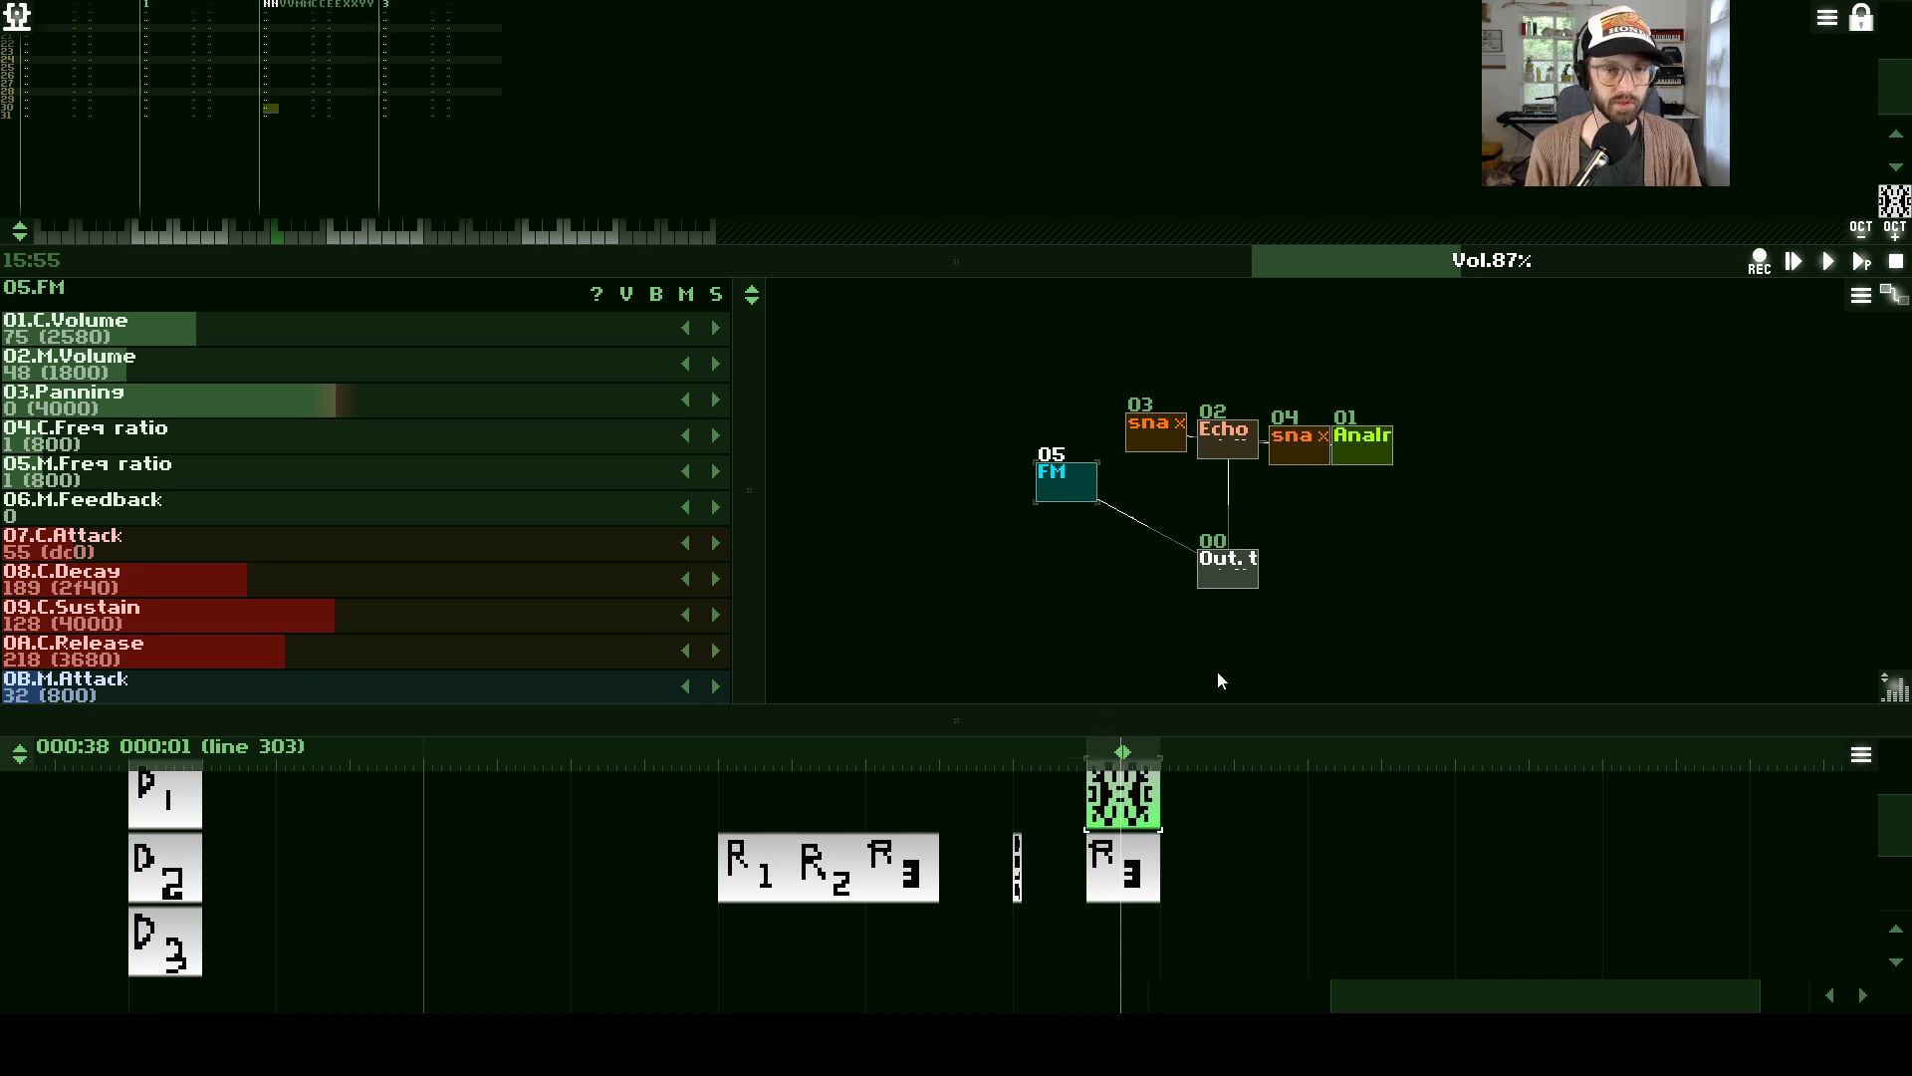
# - Replace the FM module with a SpectraVoice synth
pyautogui.doubleClick(1067, 482)
pyautogui.click(725, 643)
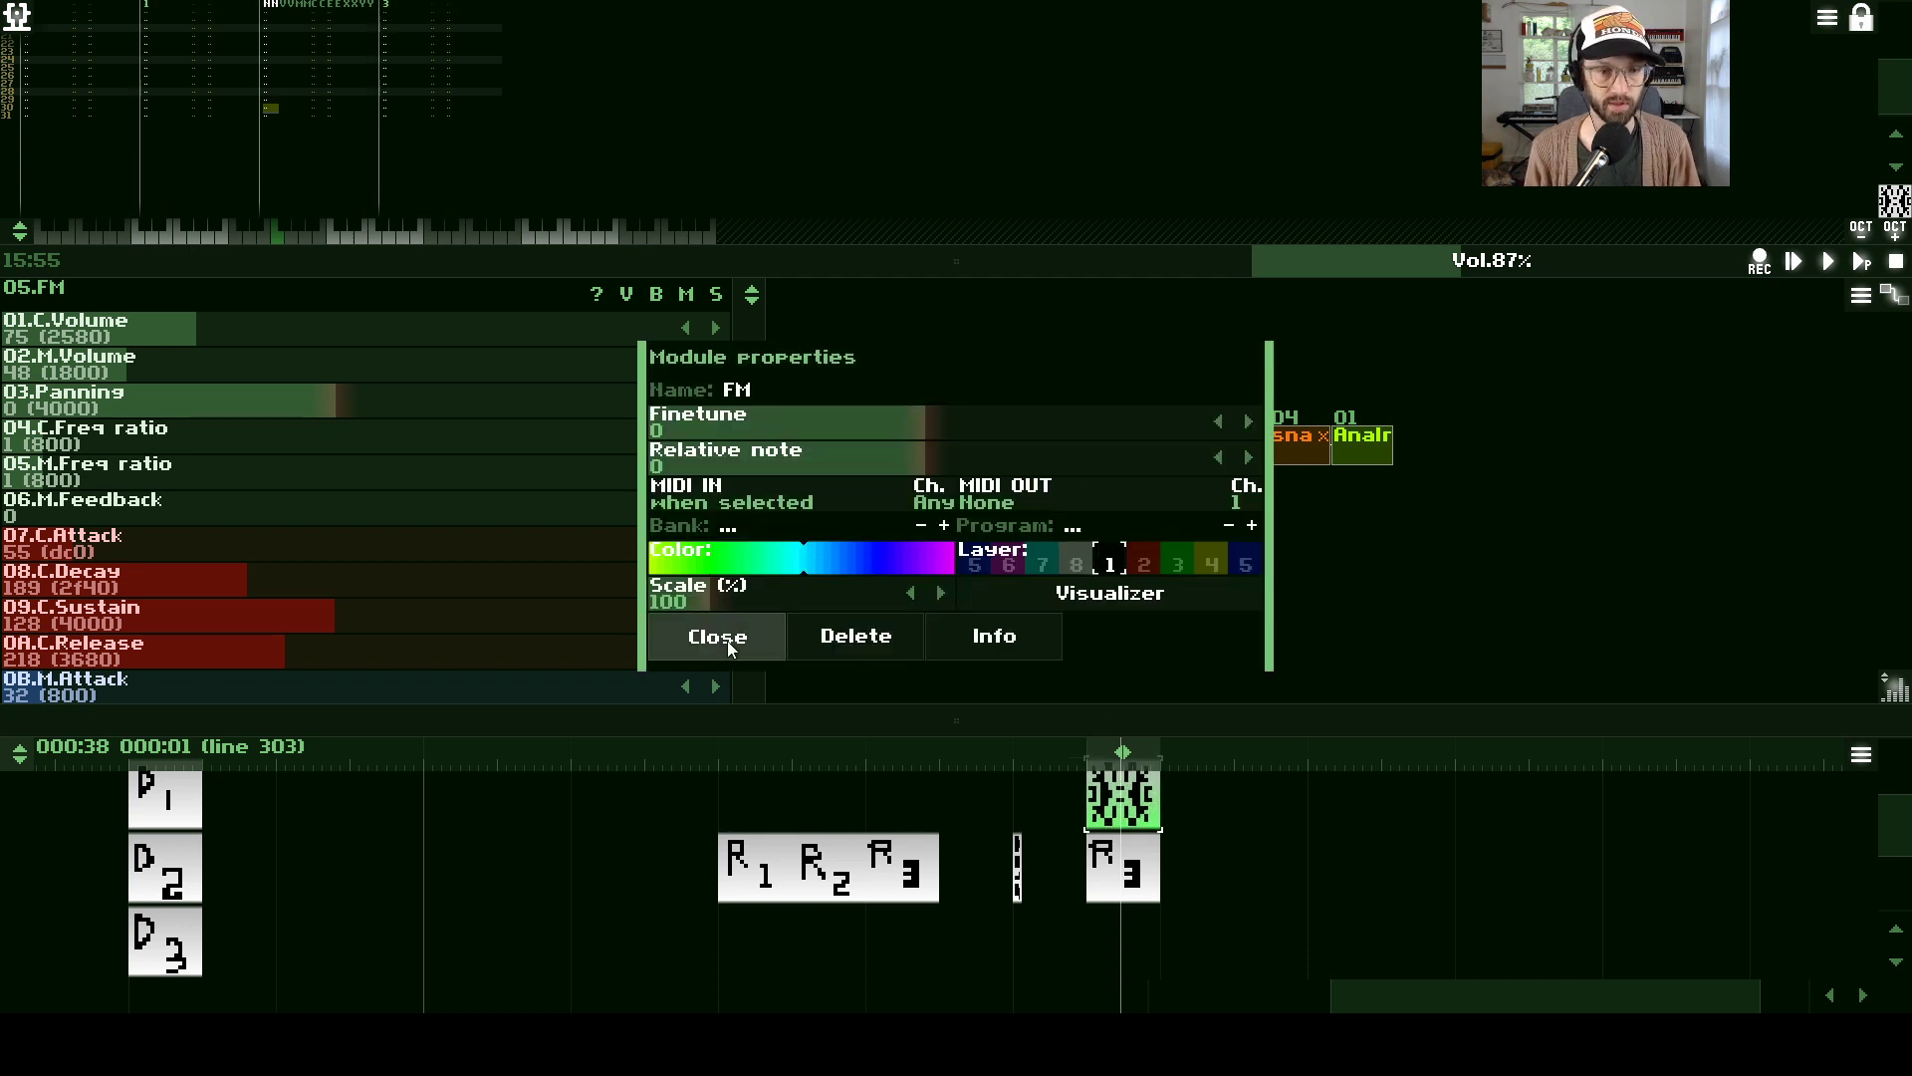
pyautogui.rightClick(1060, 494)
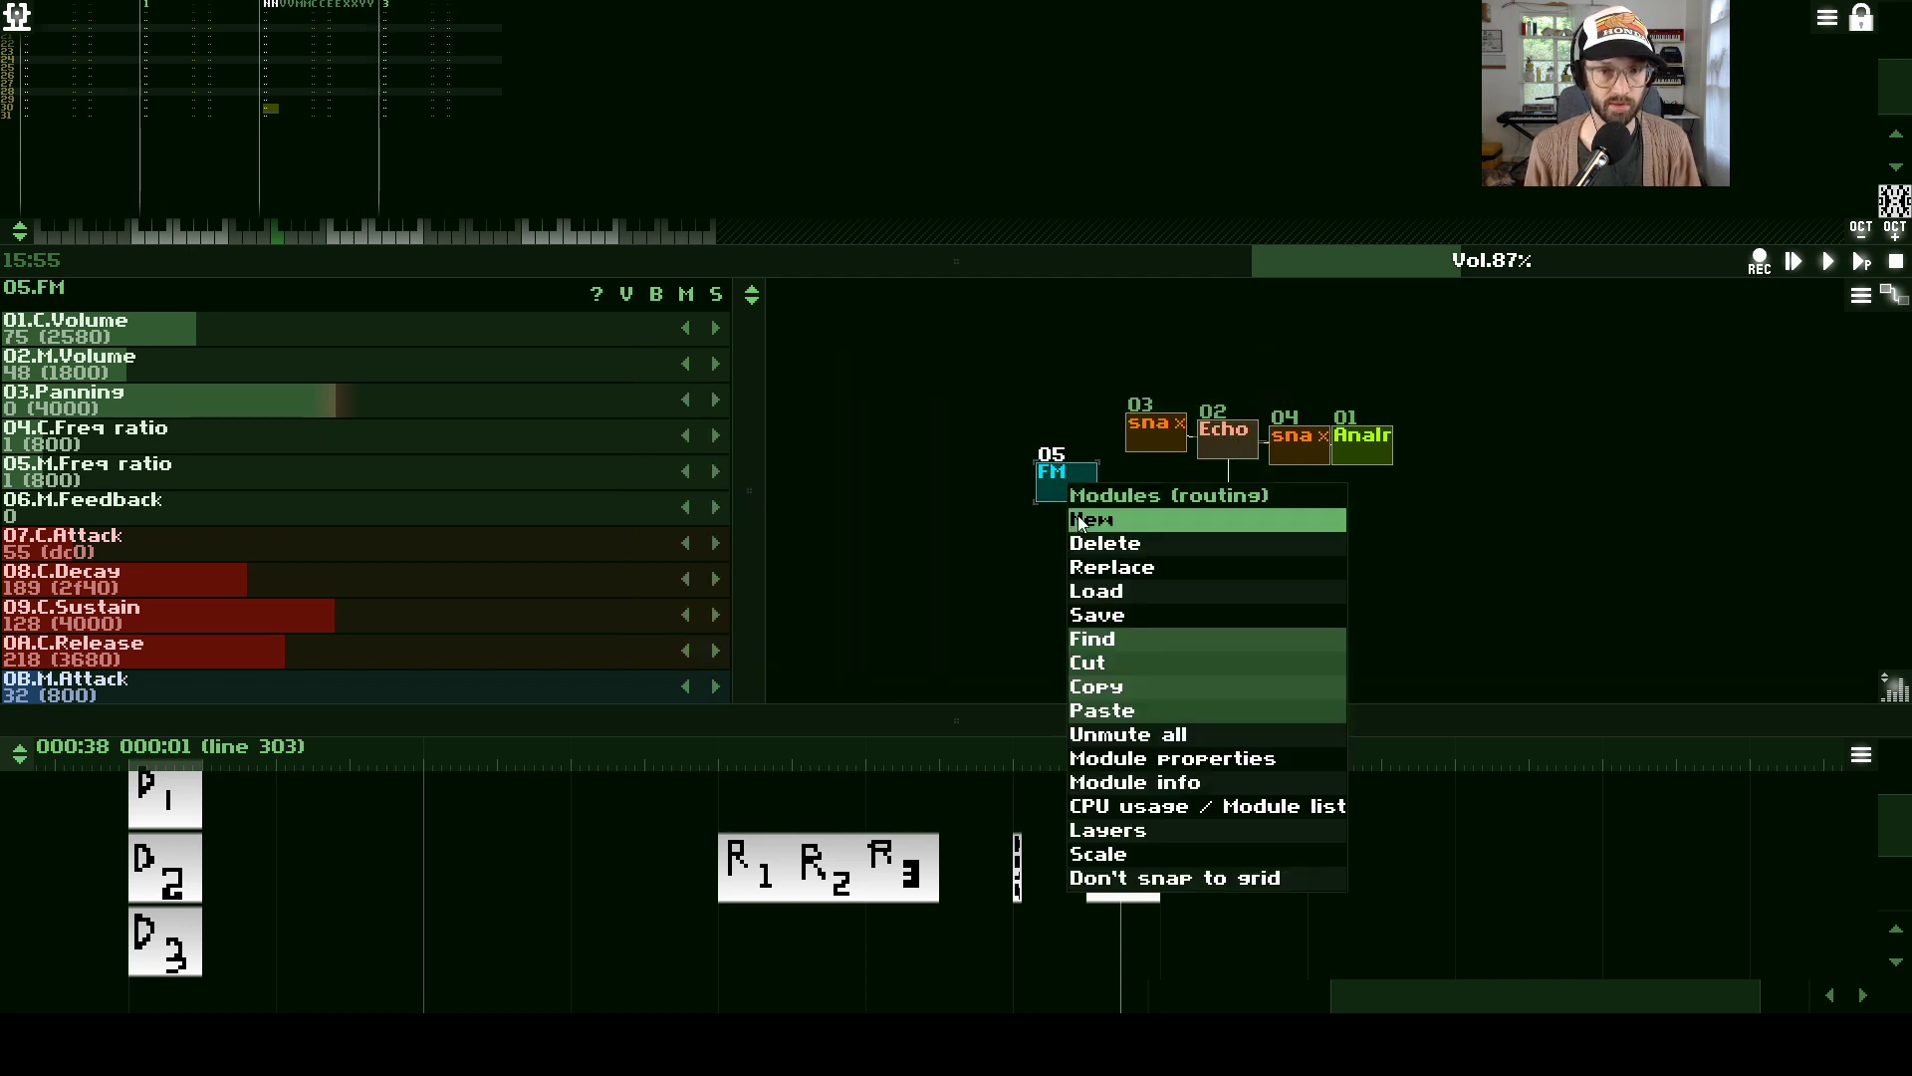
pyautogui.click(1138, 558)
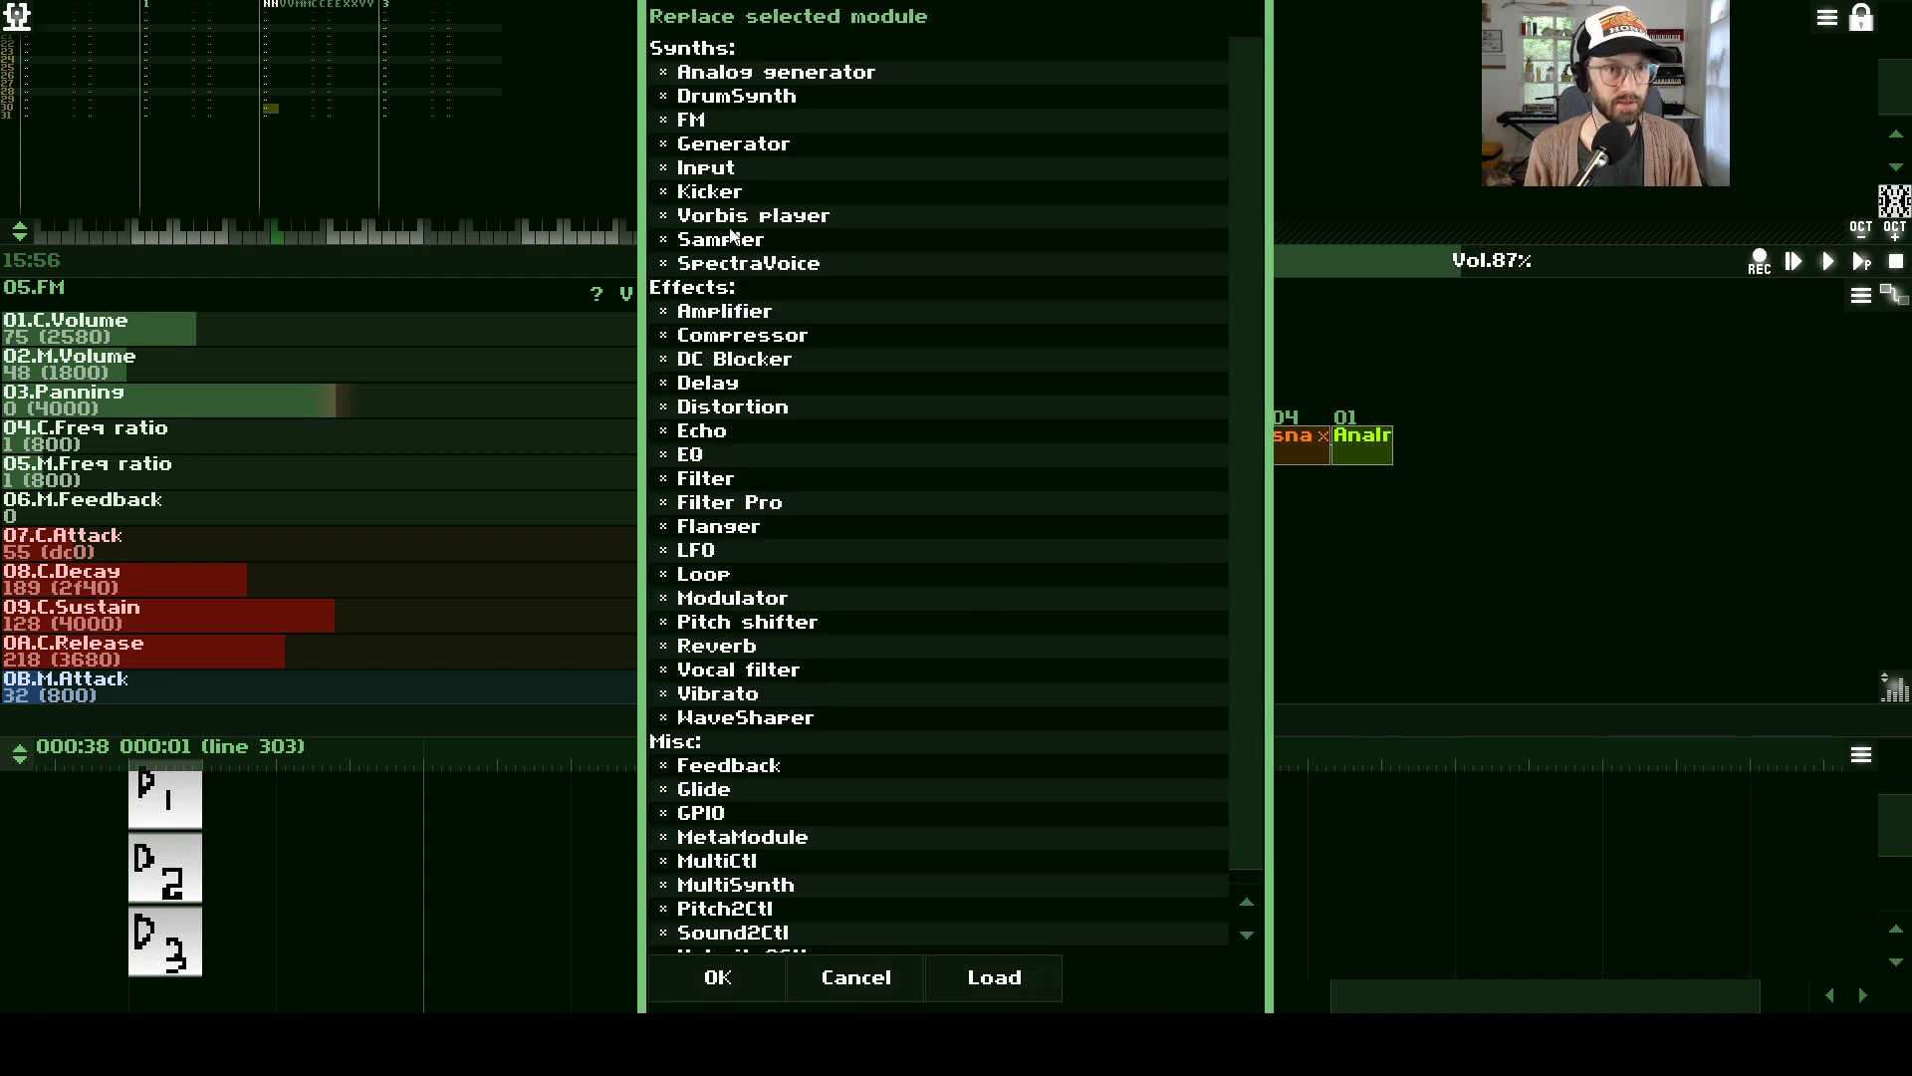
pyautogui.click(732, 263)
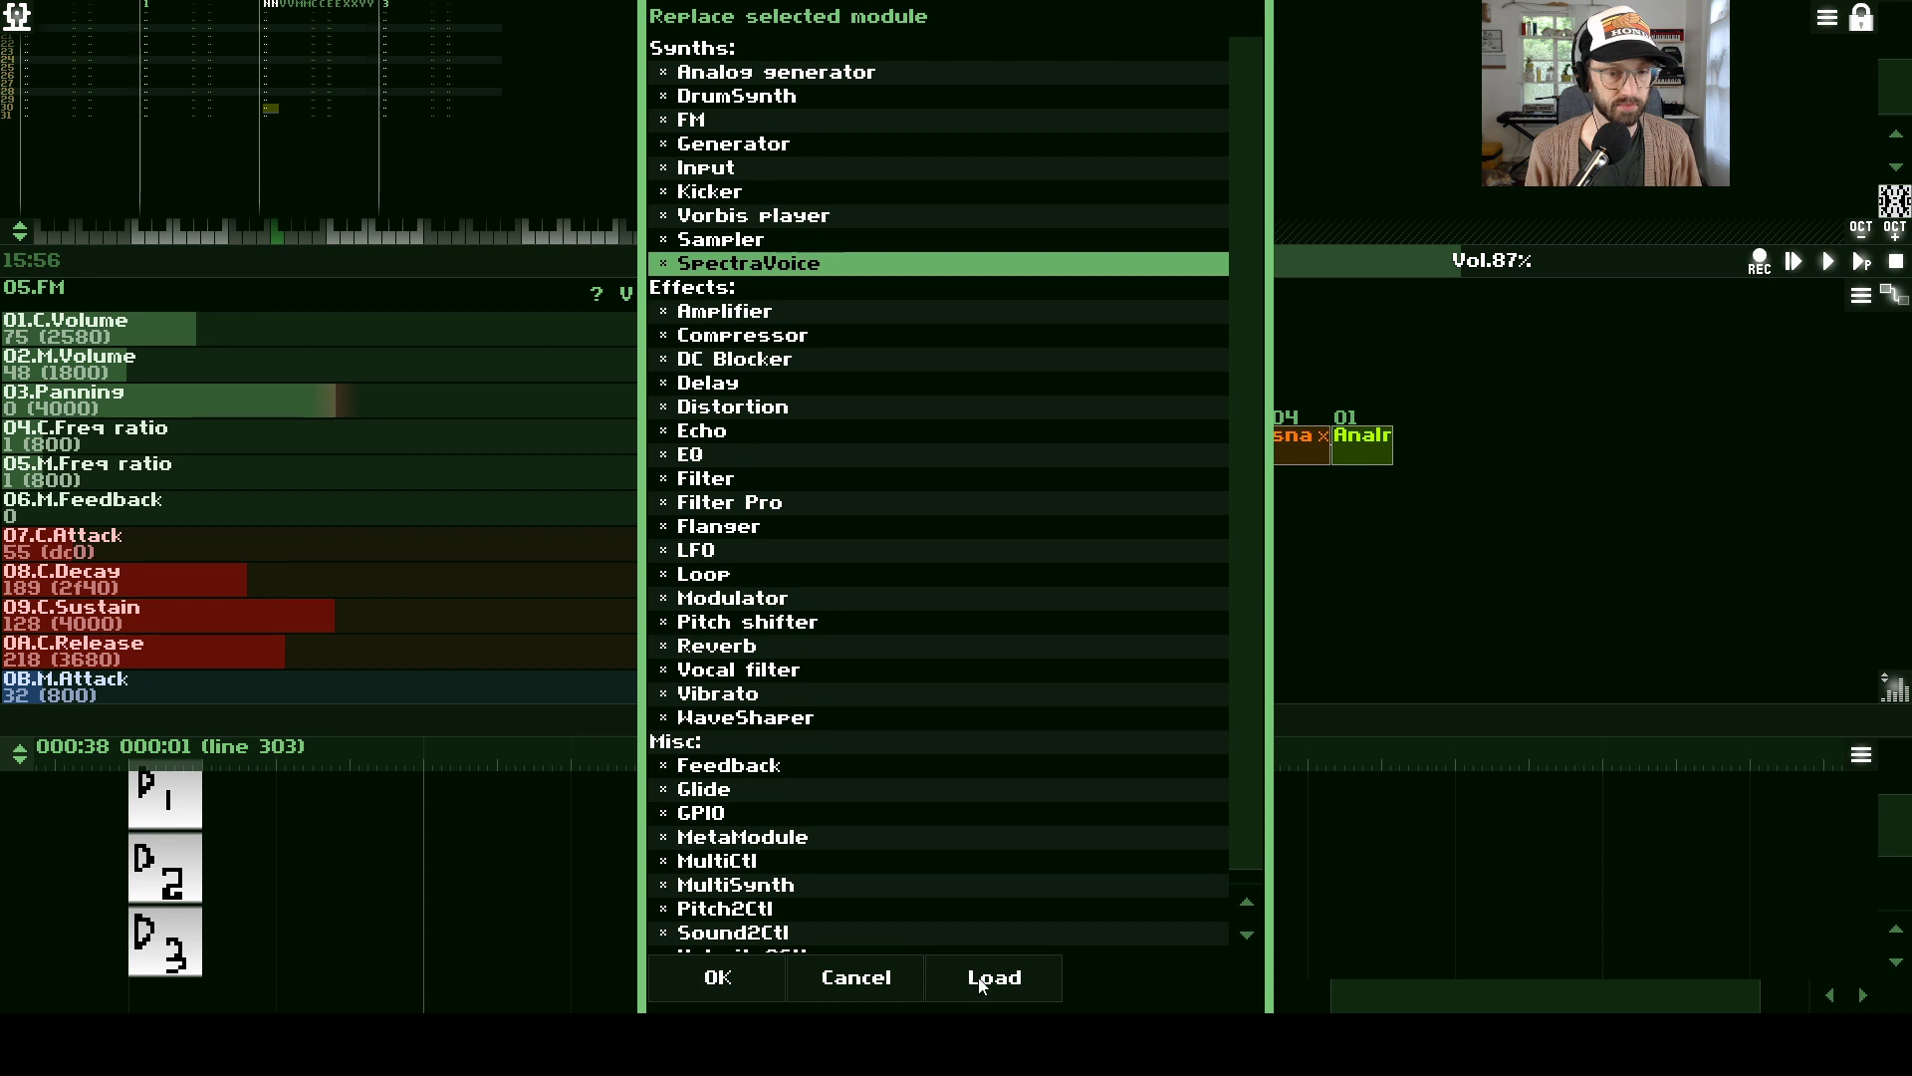
pyautogui.click(653, 976)
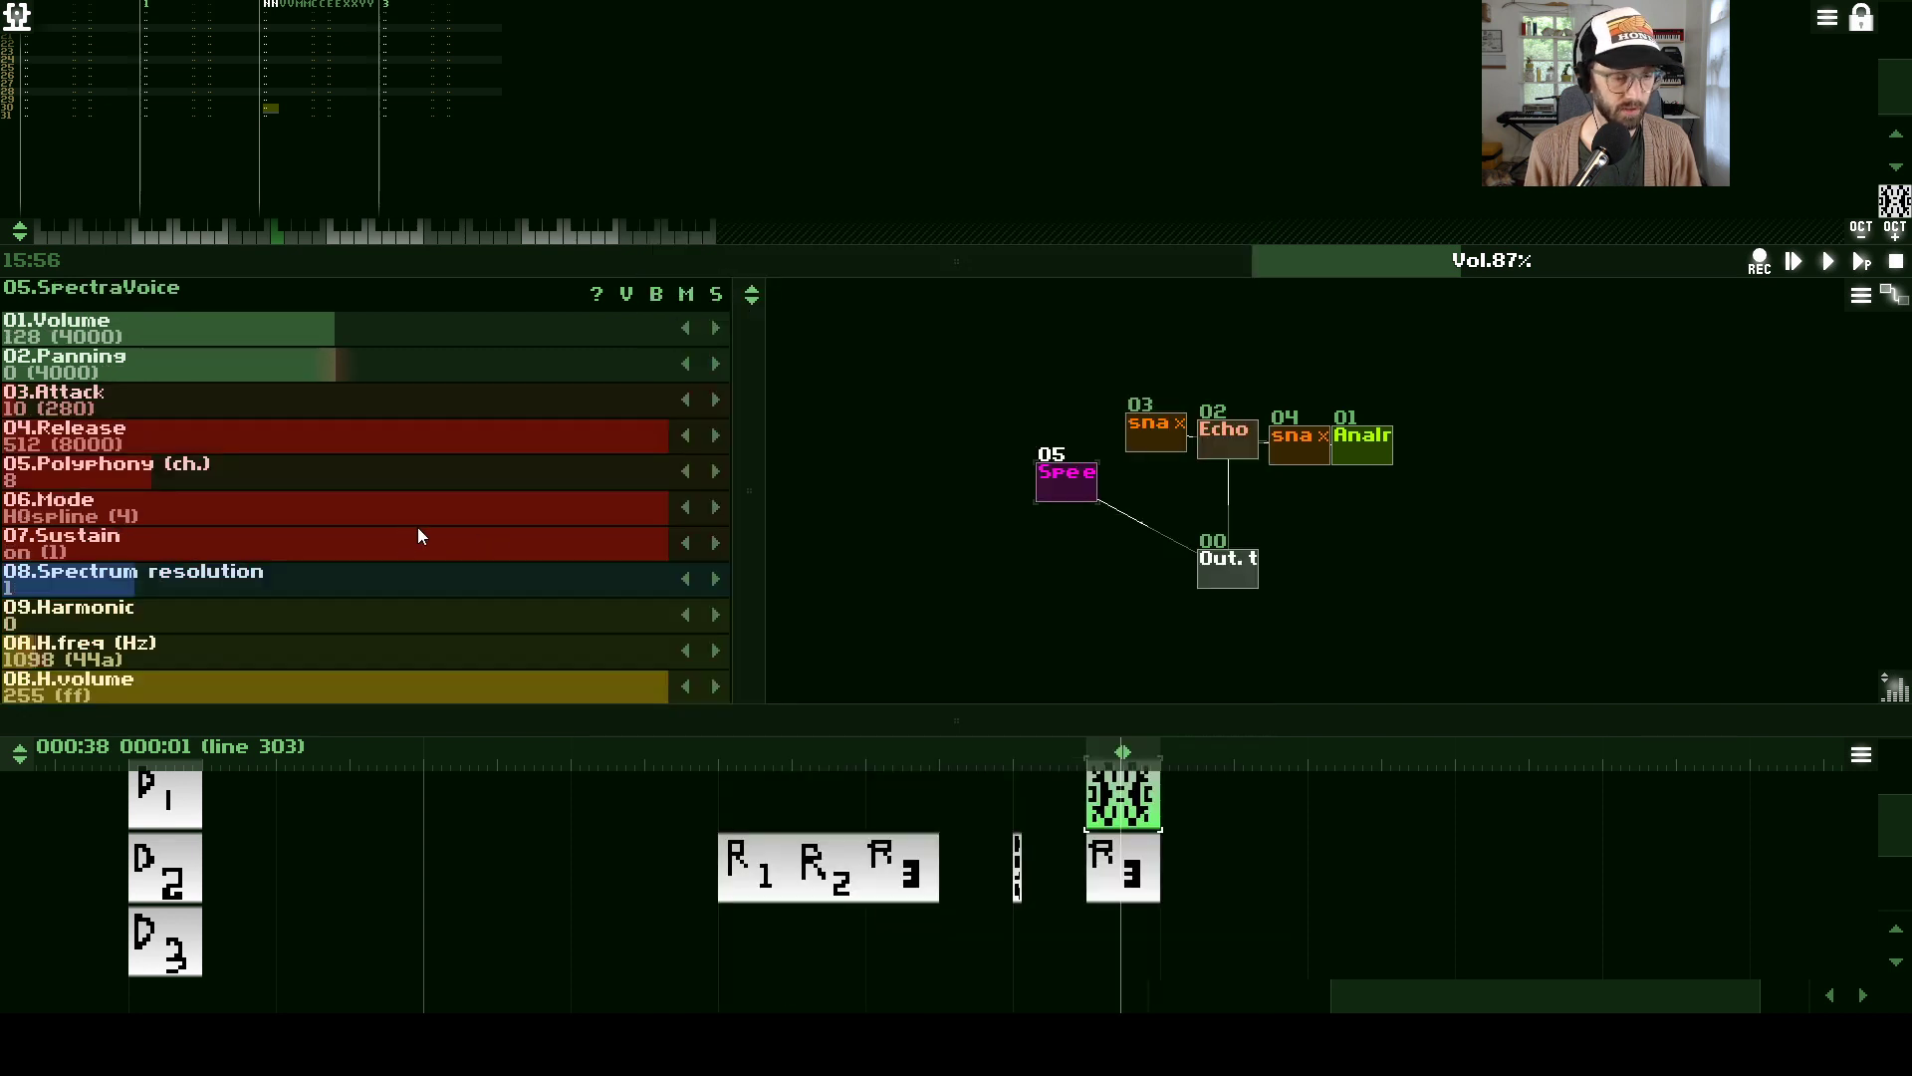
# - Set the SpectraVoice's Volume to 45 and Panning to -4, and play the chord pattern
pyautogui.press('v')
pyautogui.moveTo(437, 356); pyautogui.dragTo(297, 332)
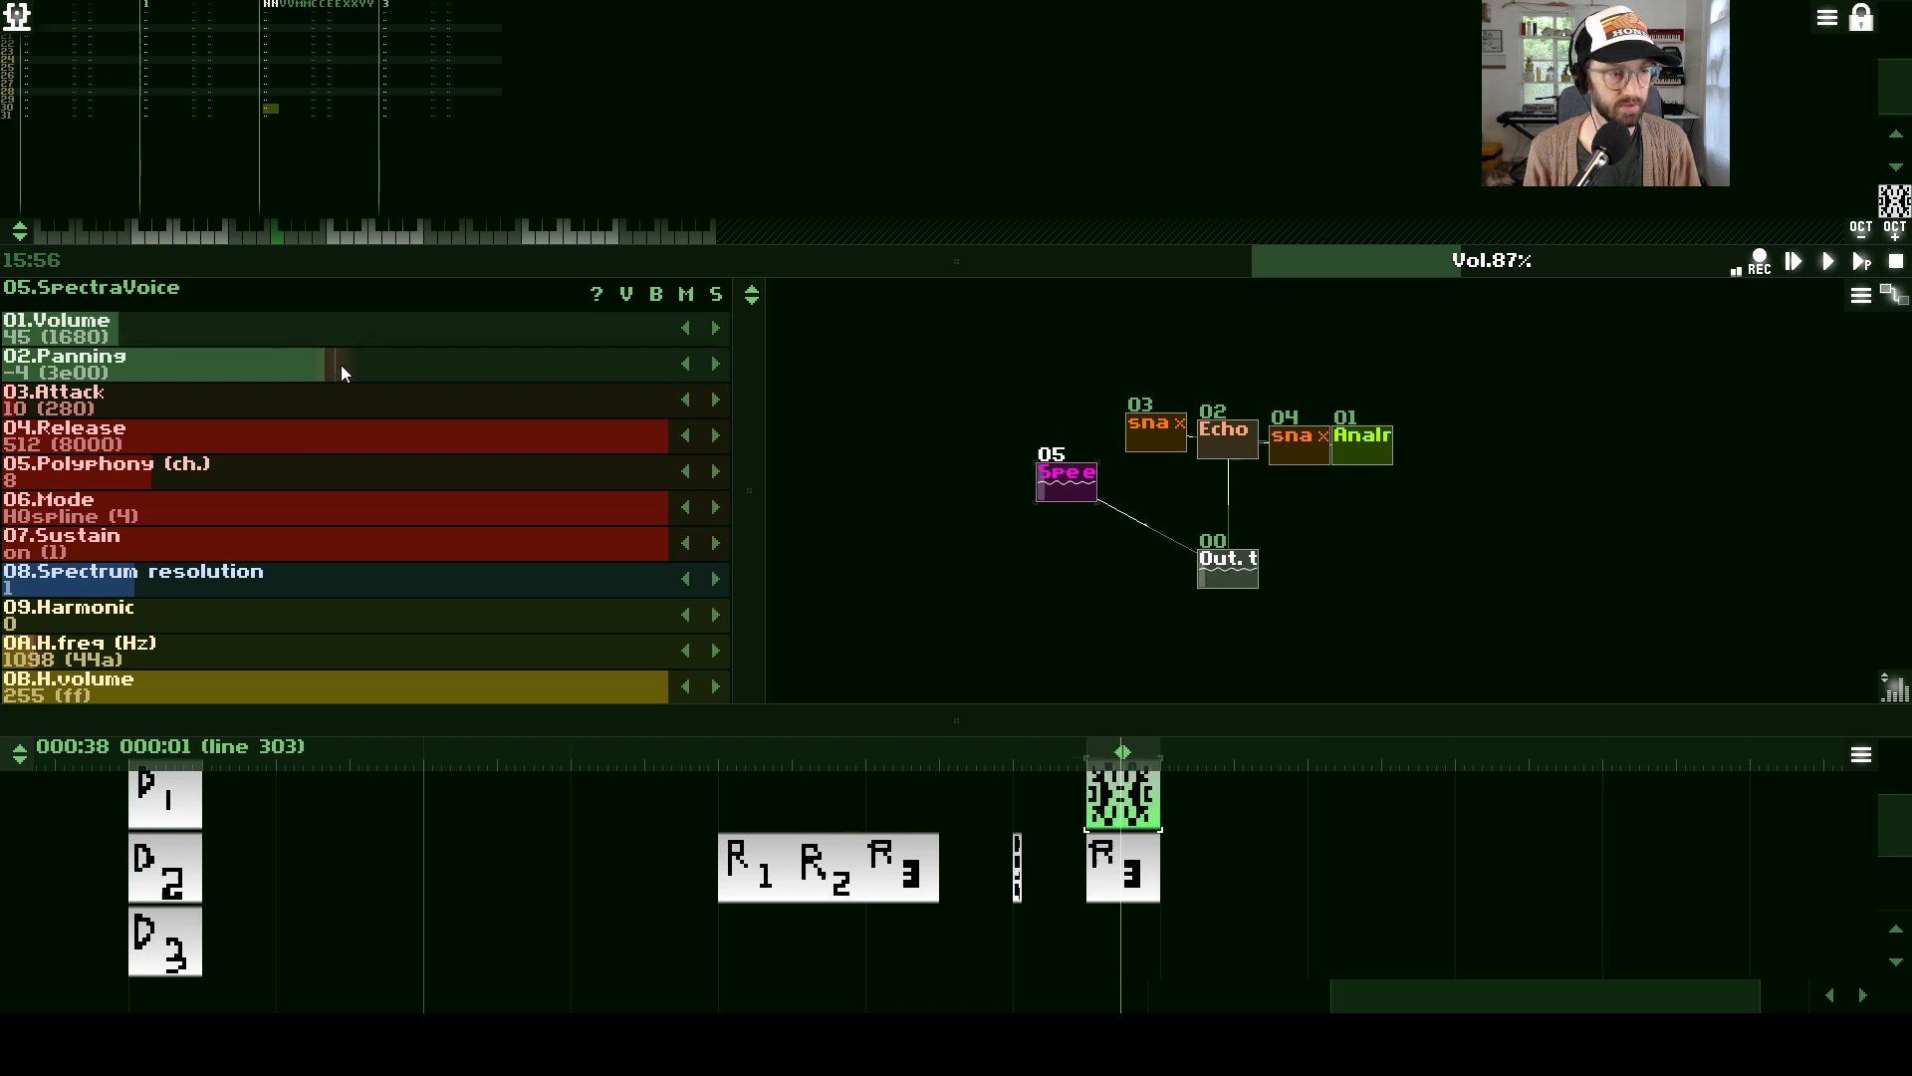
pyautogui.press('space')
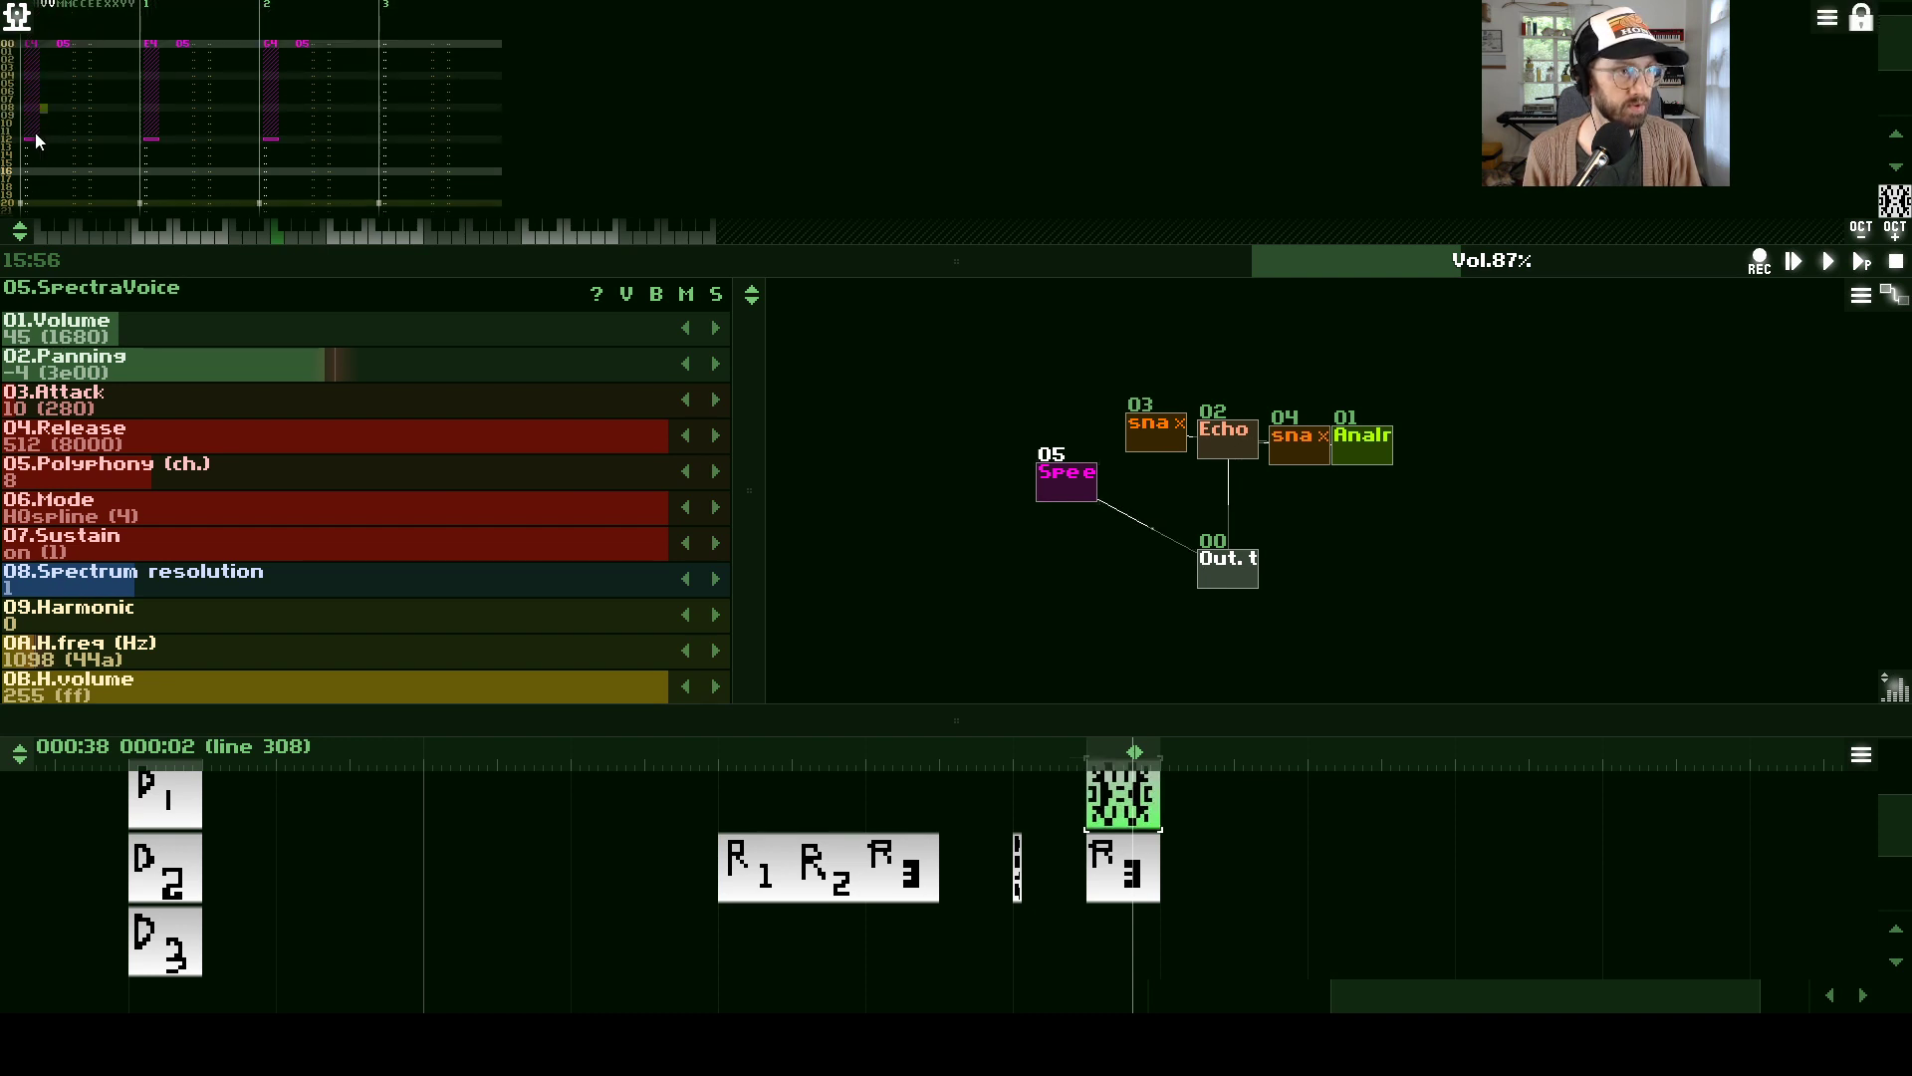
# - Enter the second chord's first SpectraVoice note on line 16 of the first track
pyautogui.press('Up')
pyautogui.press('Up')
pyautogui.press('Up')
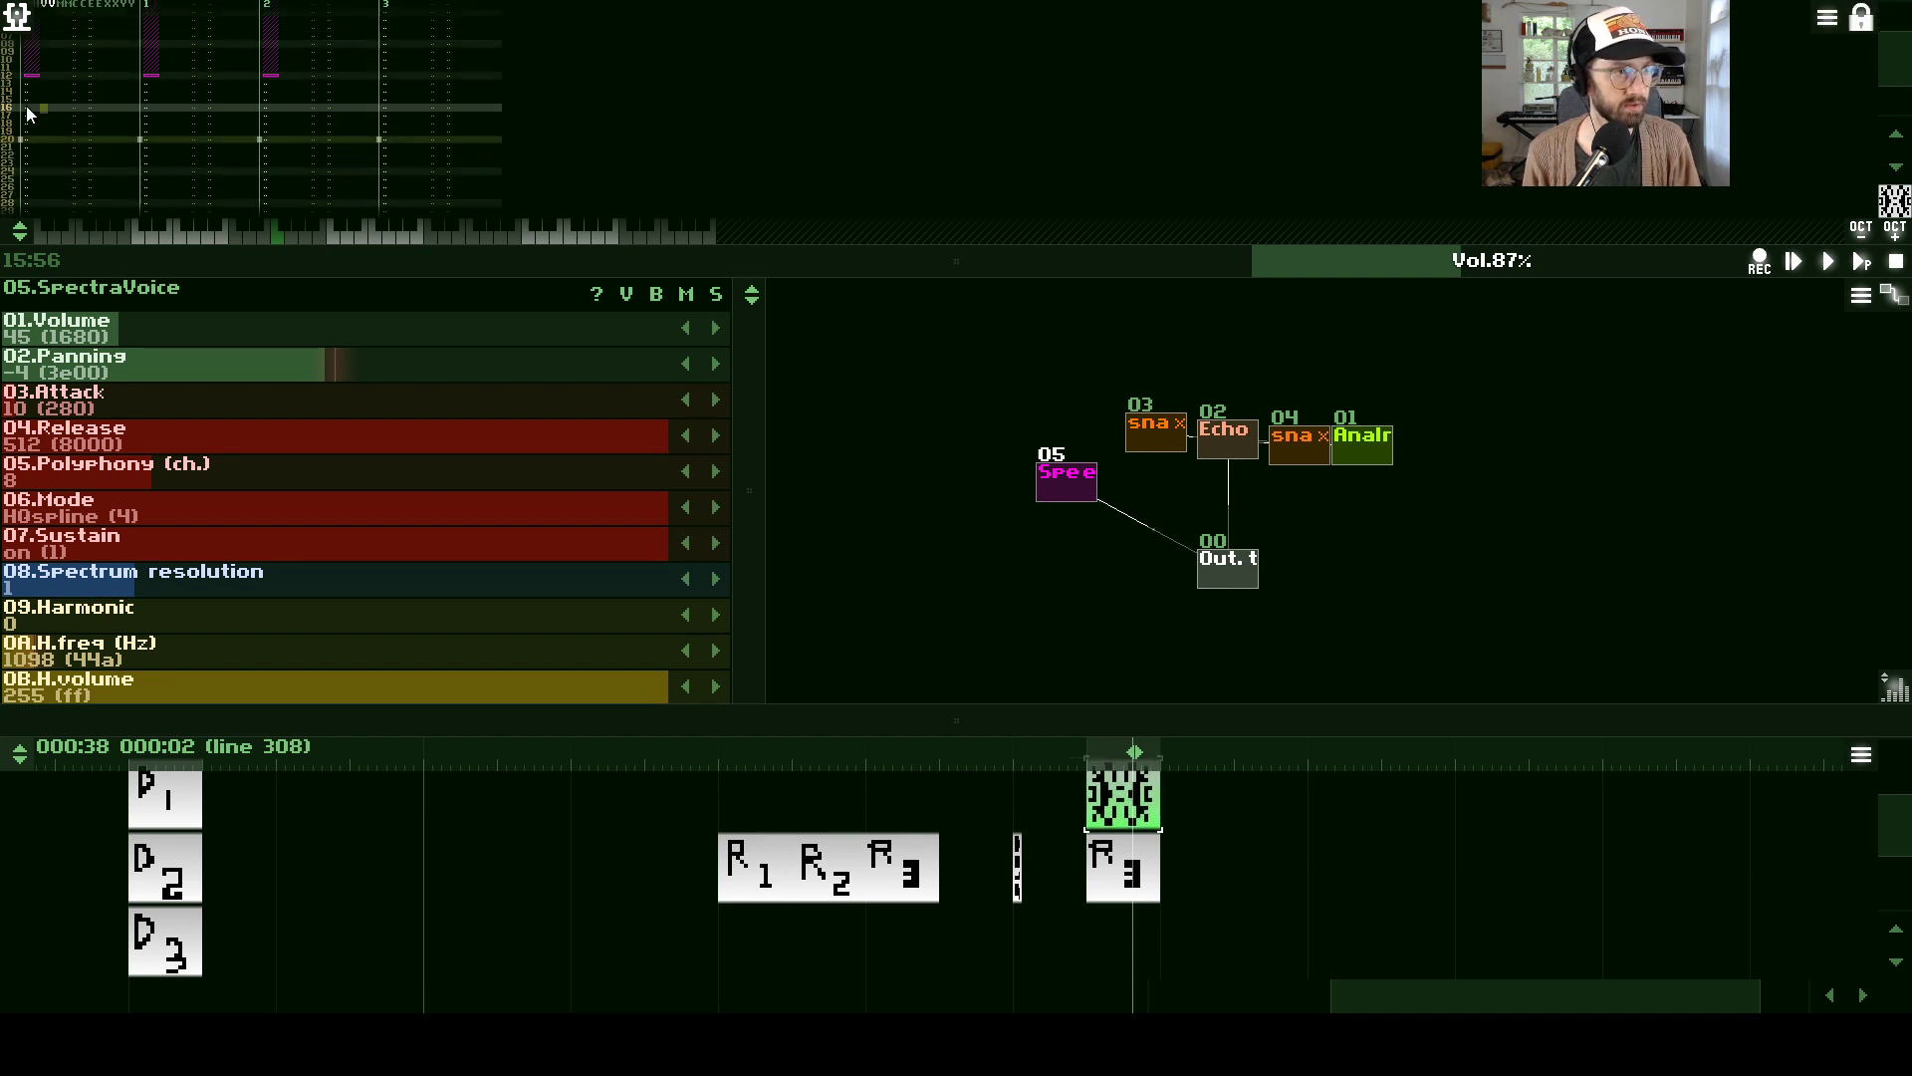
pyautogui.press('space')
pyautogui.press('Down')
pyautogui.press('Left')
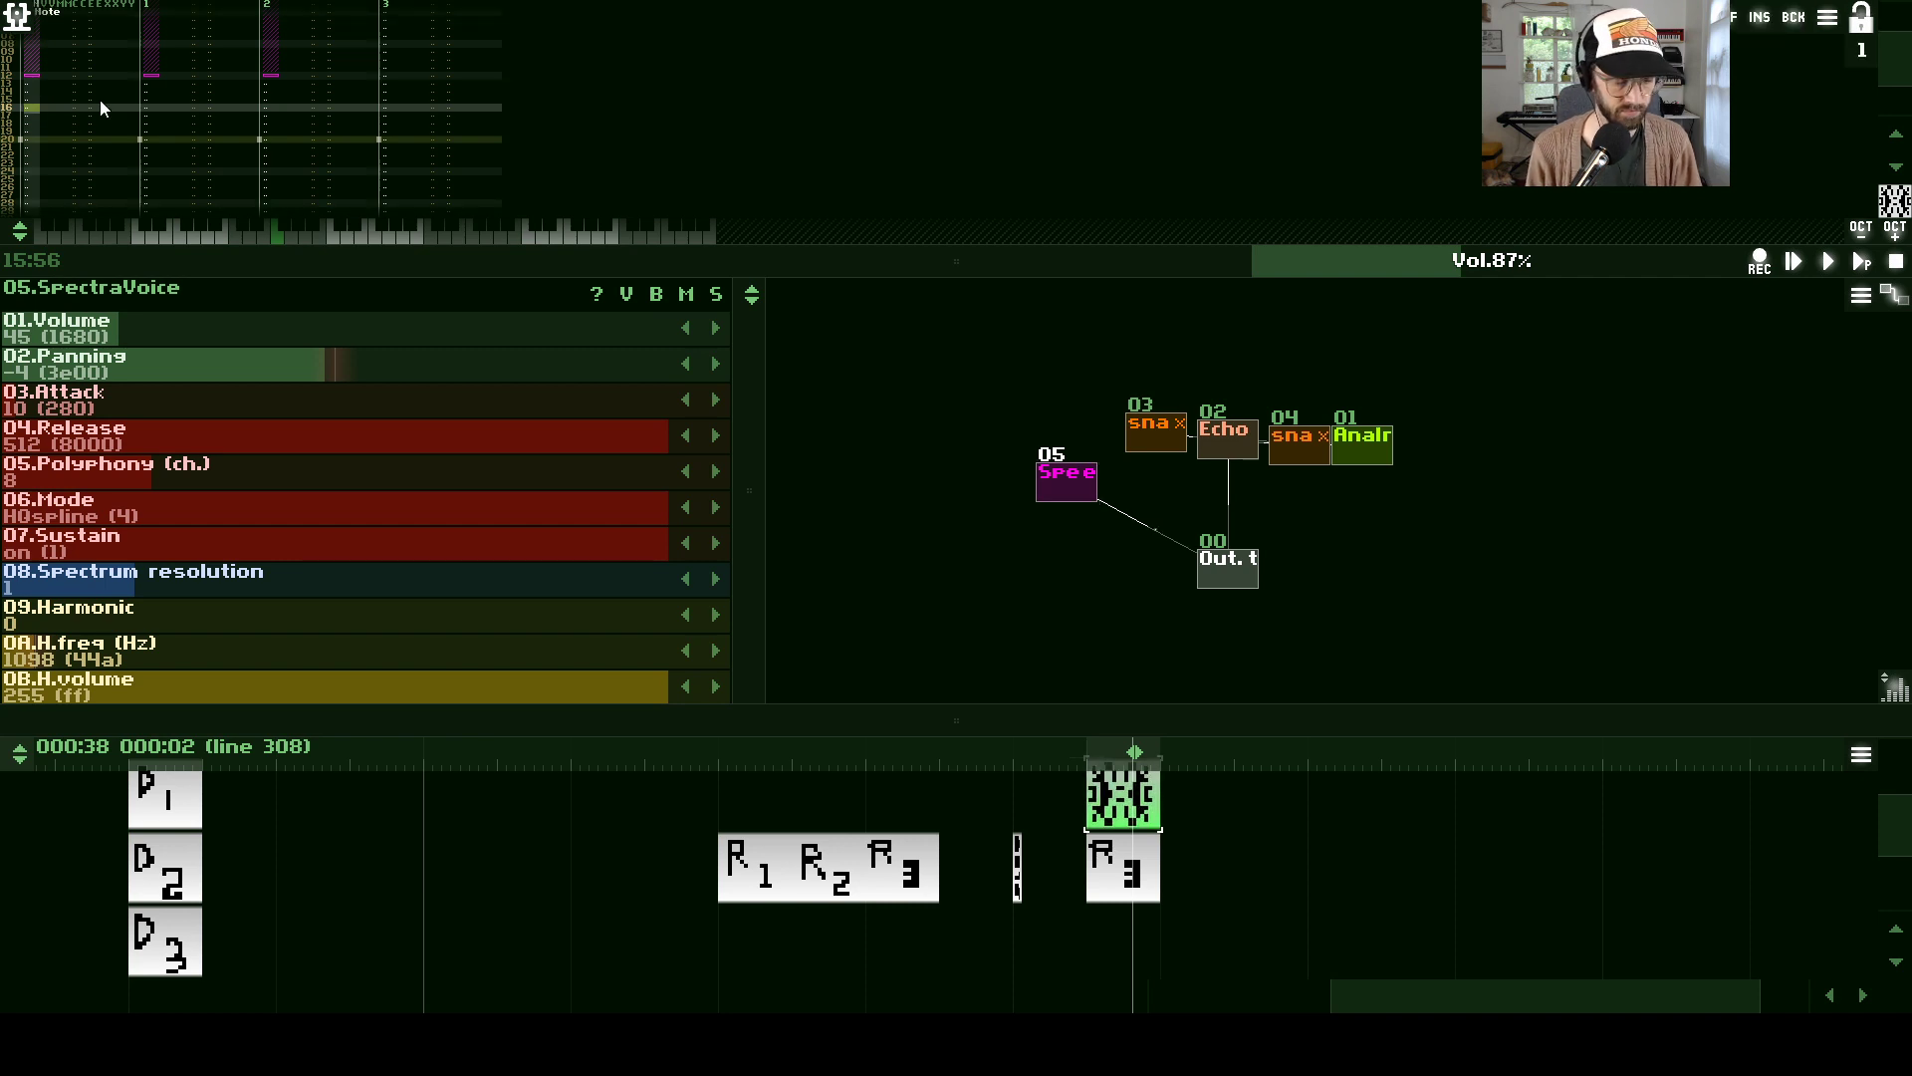
pyautogui.press('c')
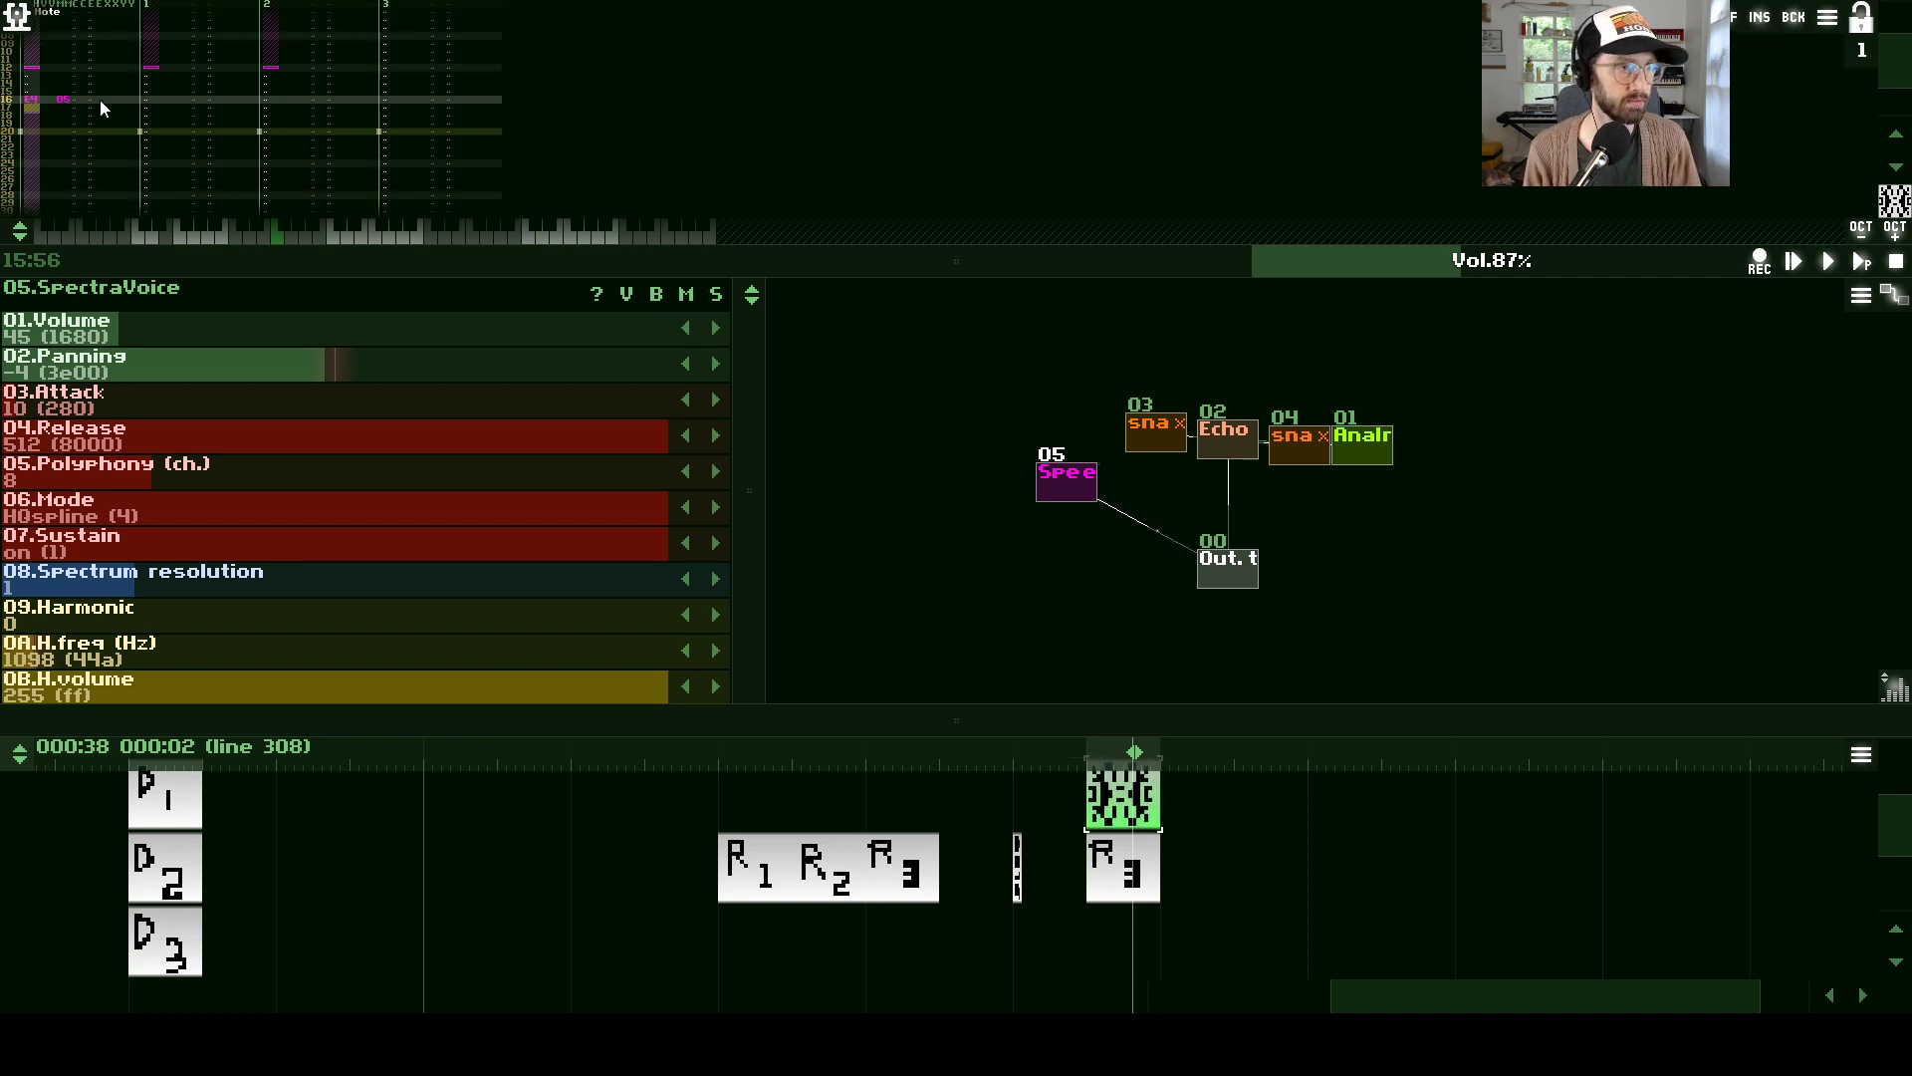
# - Enter the second chord's next note on line 16 of the second track
pyautogui.press('Right')
pyautogui.press('Right')
pyautogui.press('Right')
pyautogui.press('Right')
pyautogui.press('Right')
pyautogui.press('Right')
pyautogui.press('Right')
pyautogui.press('Right')
pyautogui.press('Right')
pyautogui.press('Right')
pyautogui.press('Right')
pyautogui.press('Right')
pyautogui.press('Right')
pyautogui.press('Right')
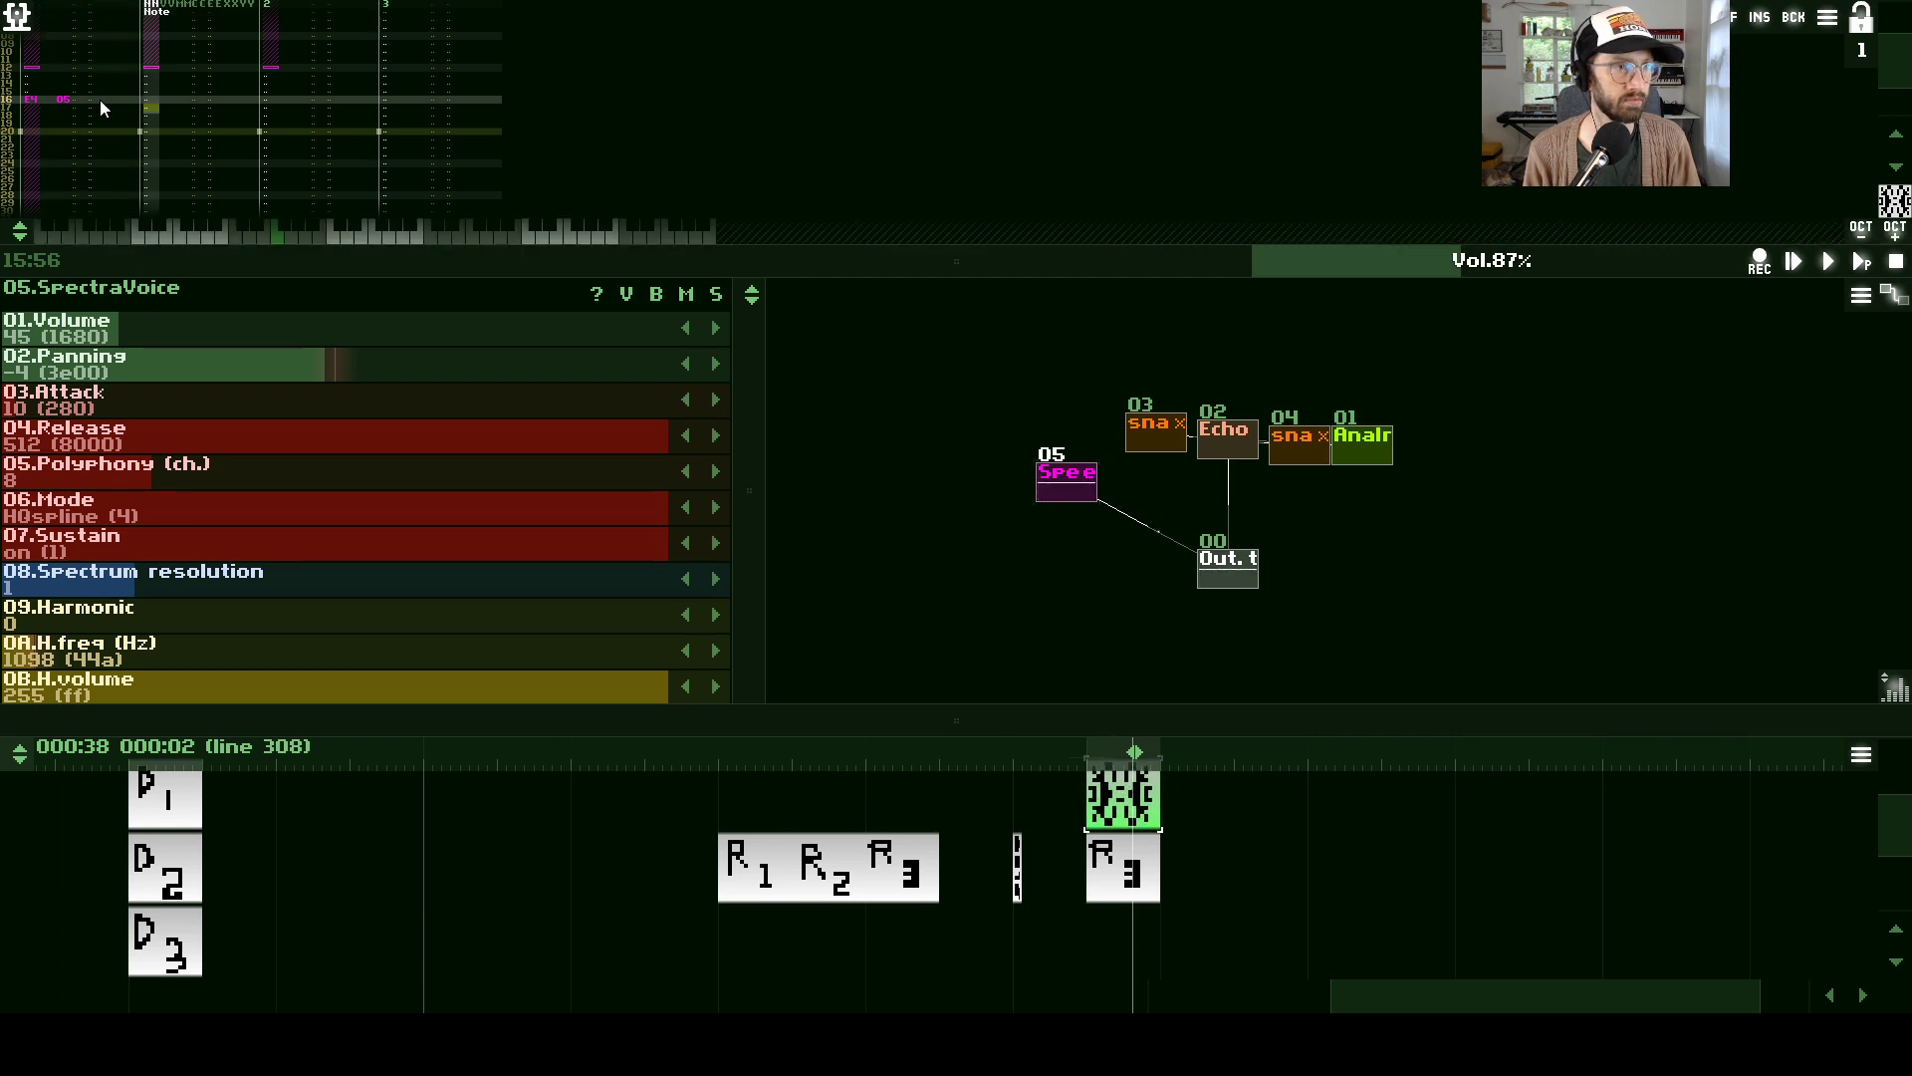
pyautogui.press('Left')
pyautogui.press('Up')
pyautogui.press('v')
pyautogui.press('Up')
pyautogui.press('c')
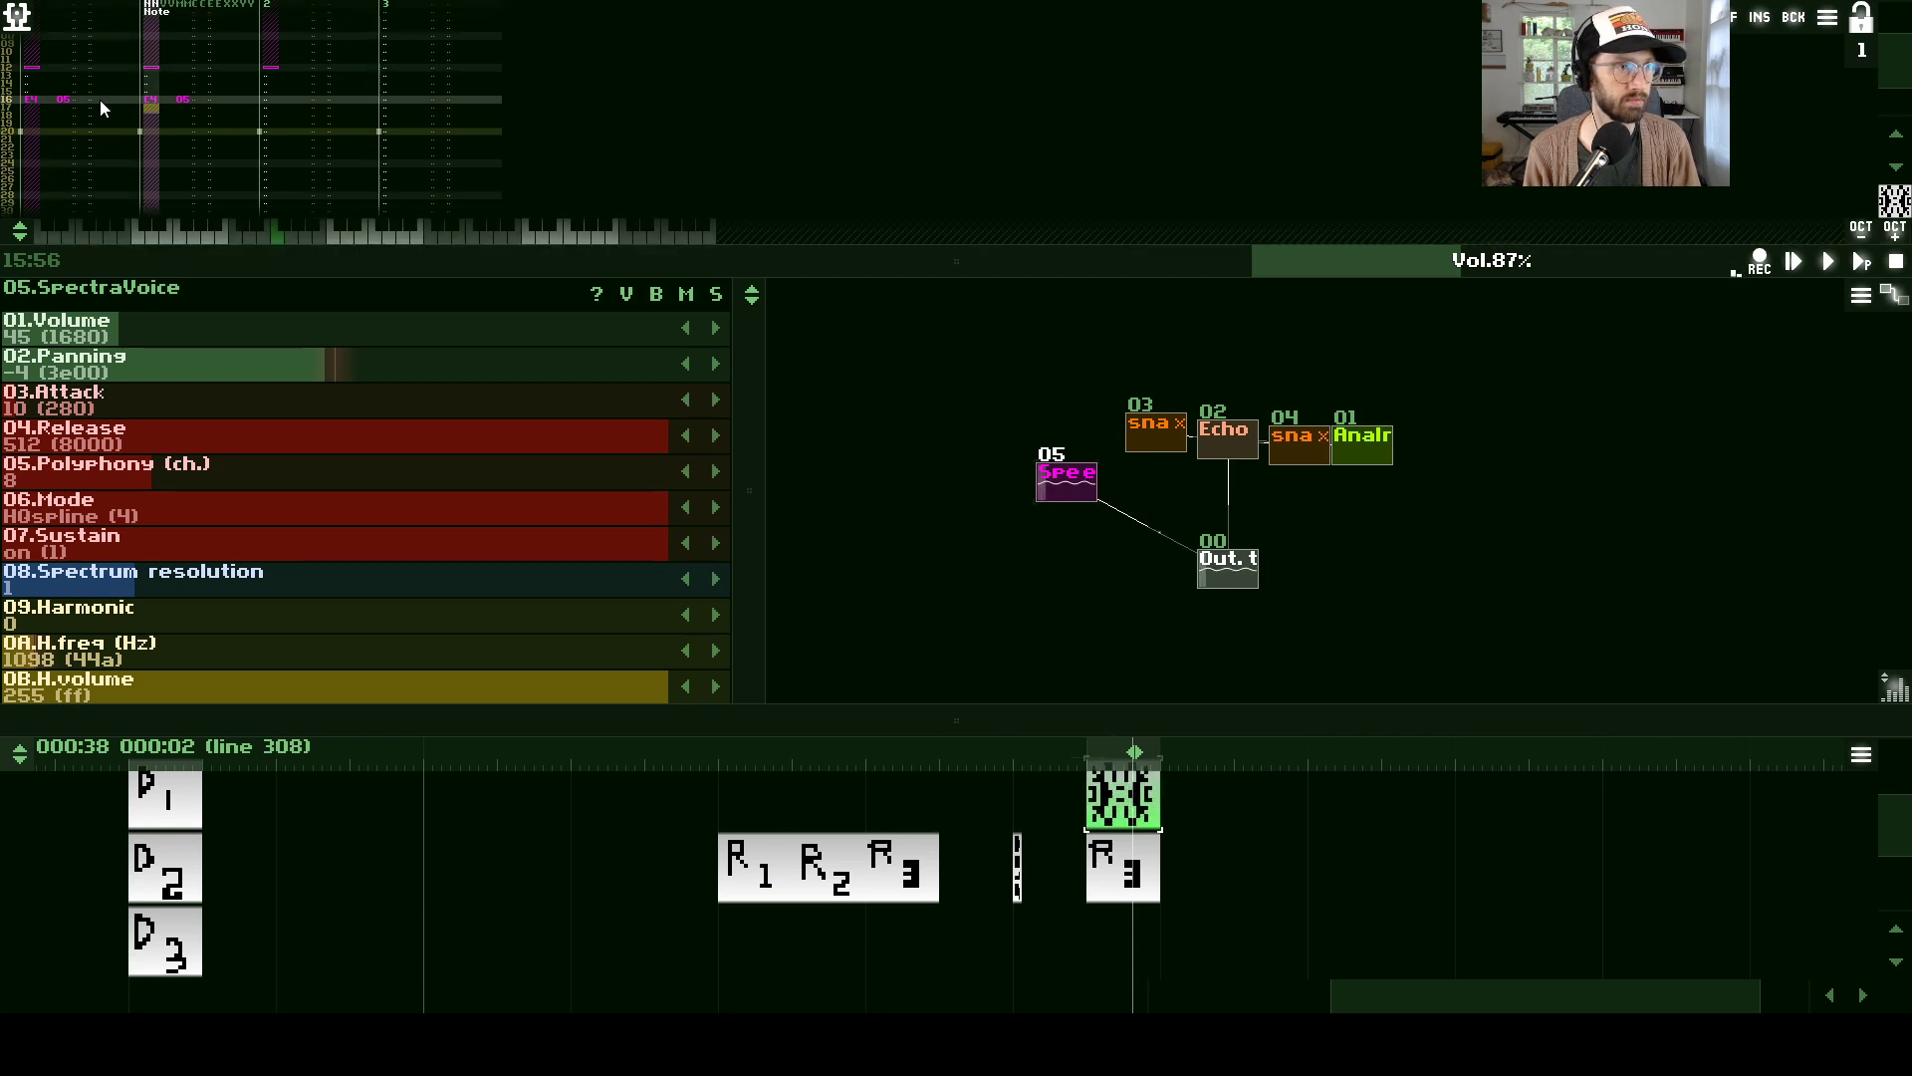
# - Try several candidate SpectraVoice notes for the second chord on the third track, starting at line 16
pyautogui.press('Right')
pyautogui.press('Right')
pyautogui.press('Right')
pyautogui.press('Tab')
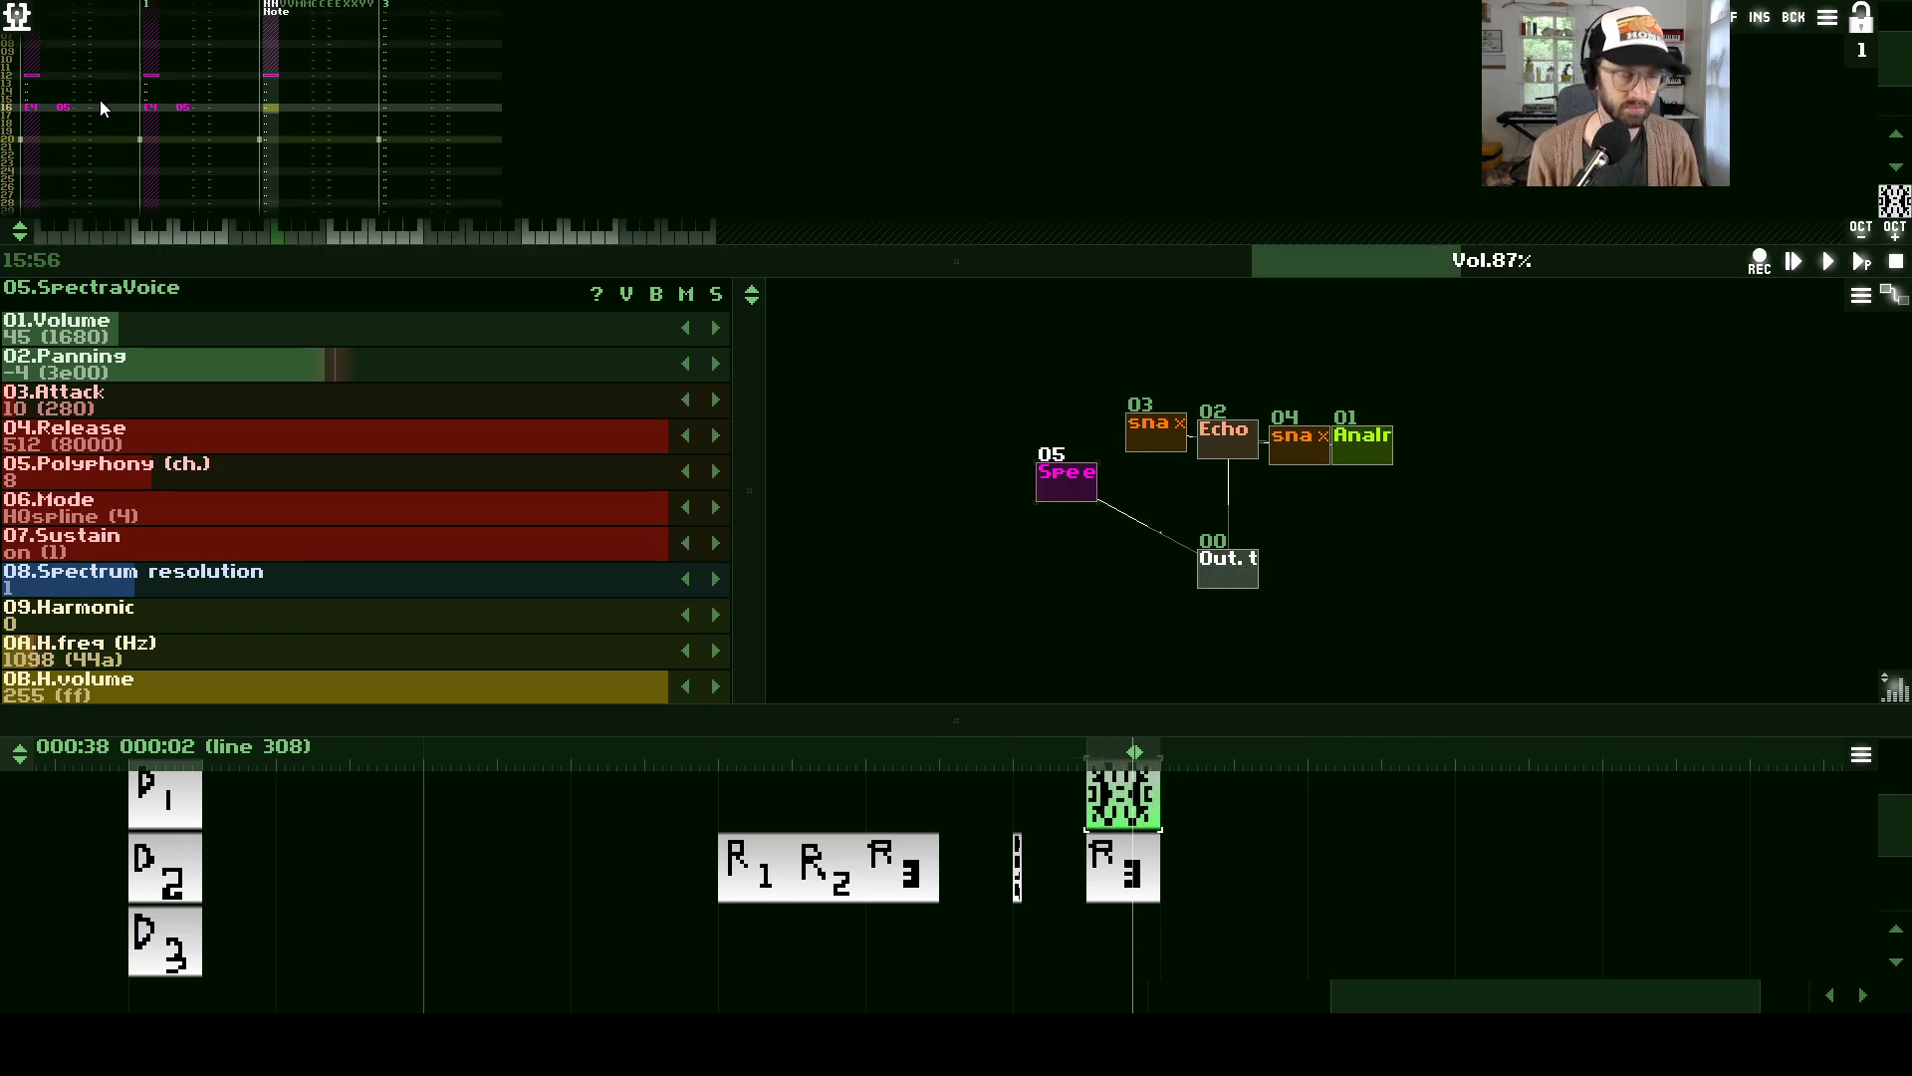
pyautogui.press('c')
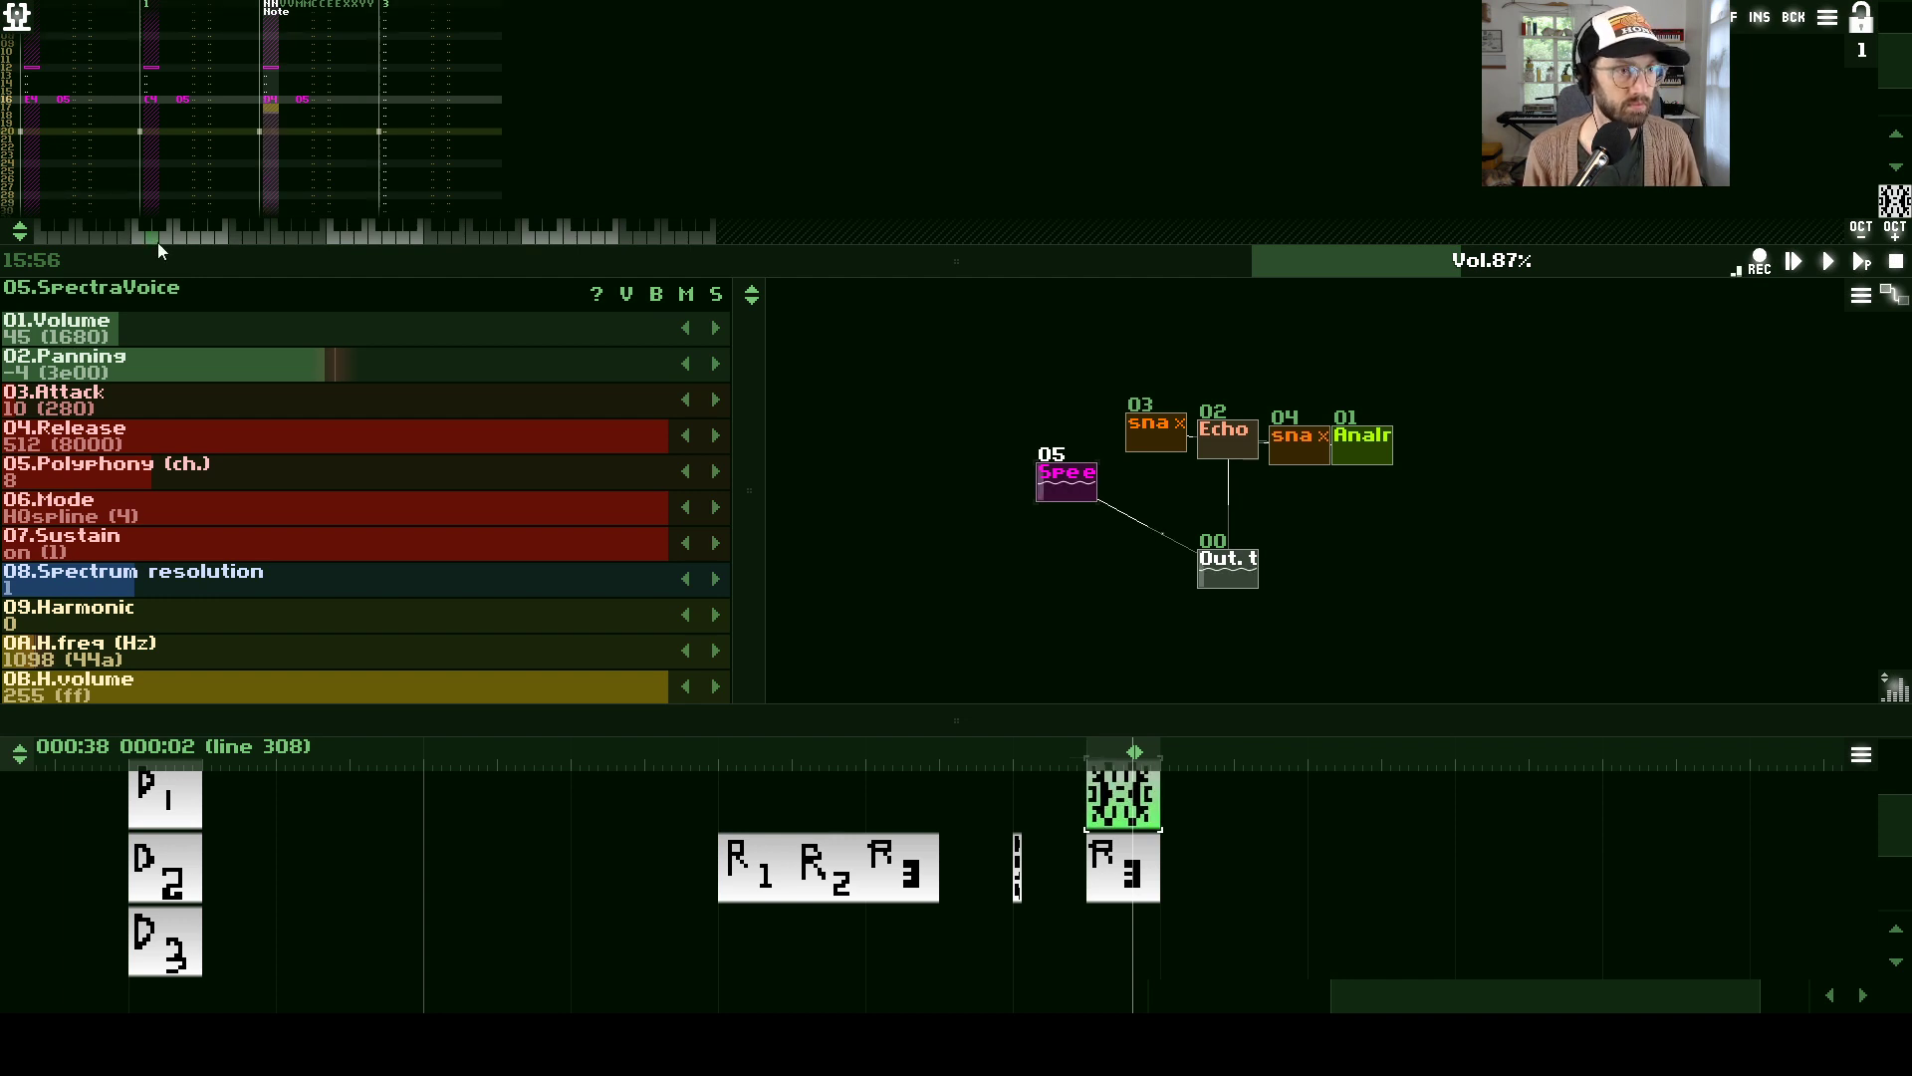
pyautogui.press('Up')
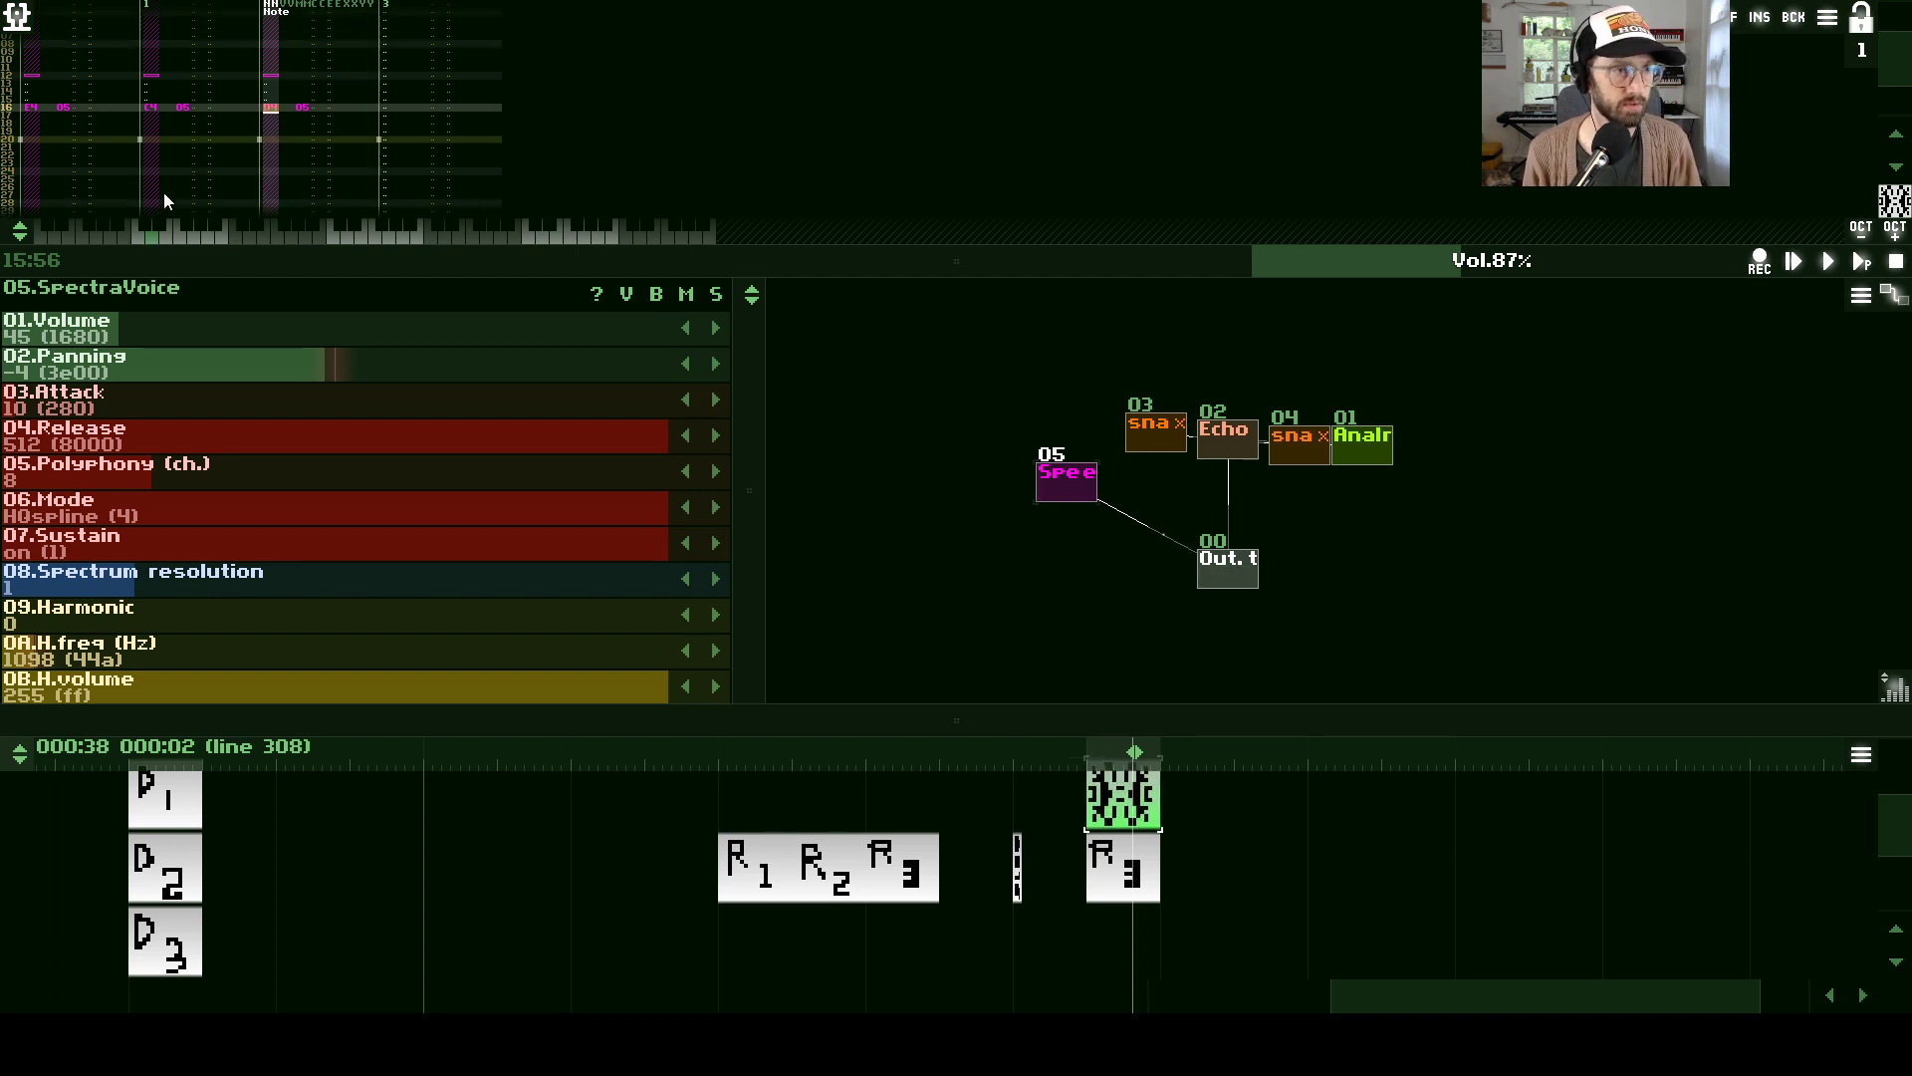
pyautogui.click(108, 237)
pyautogui.press('x')
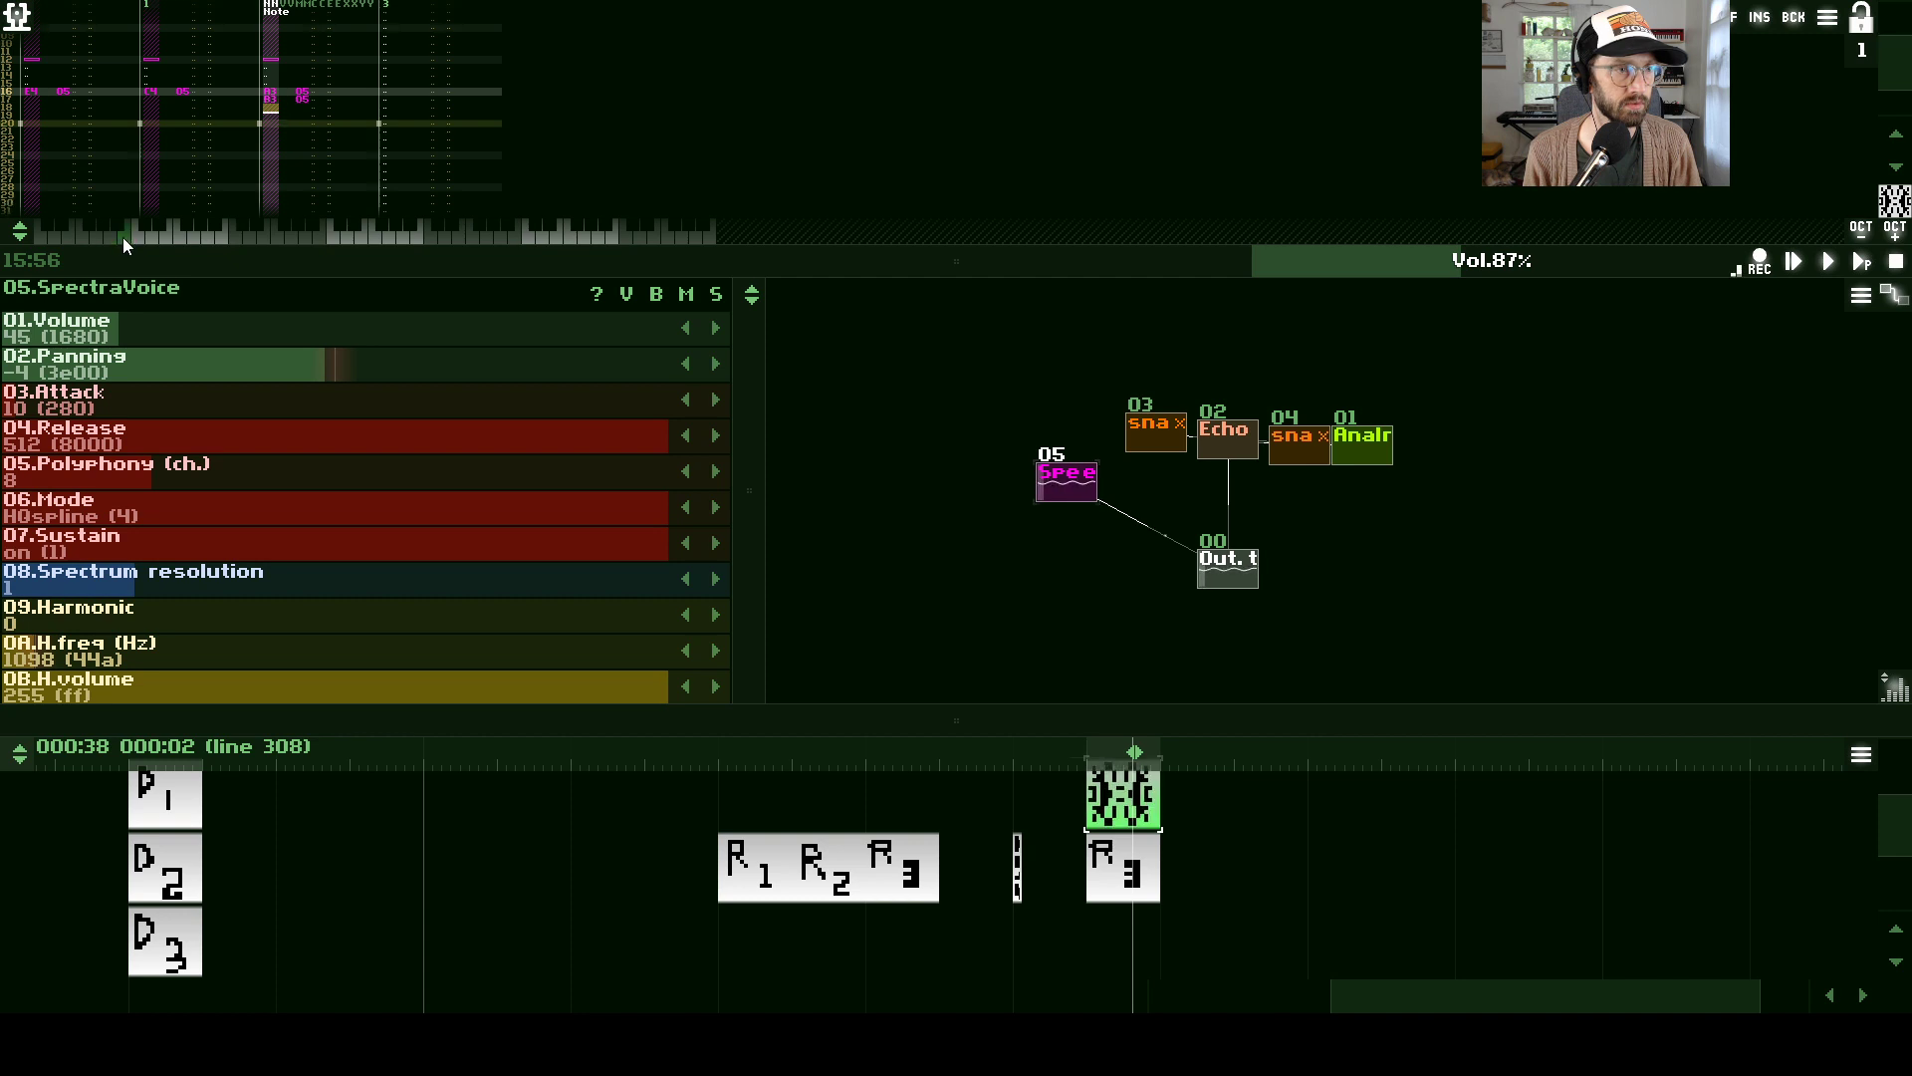
pyautogui.press('q')
pyautogui.press('Up')
pyautogui.press('Up')
pyautogui.press('Up')
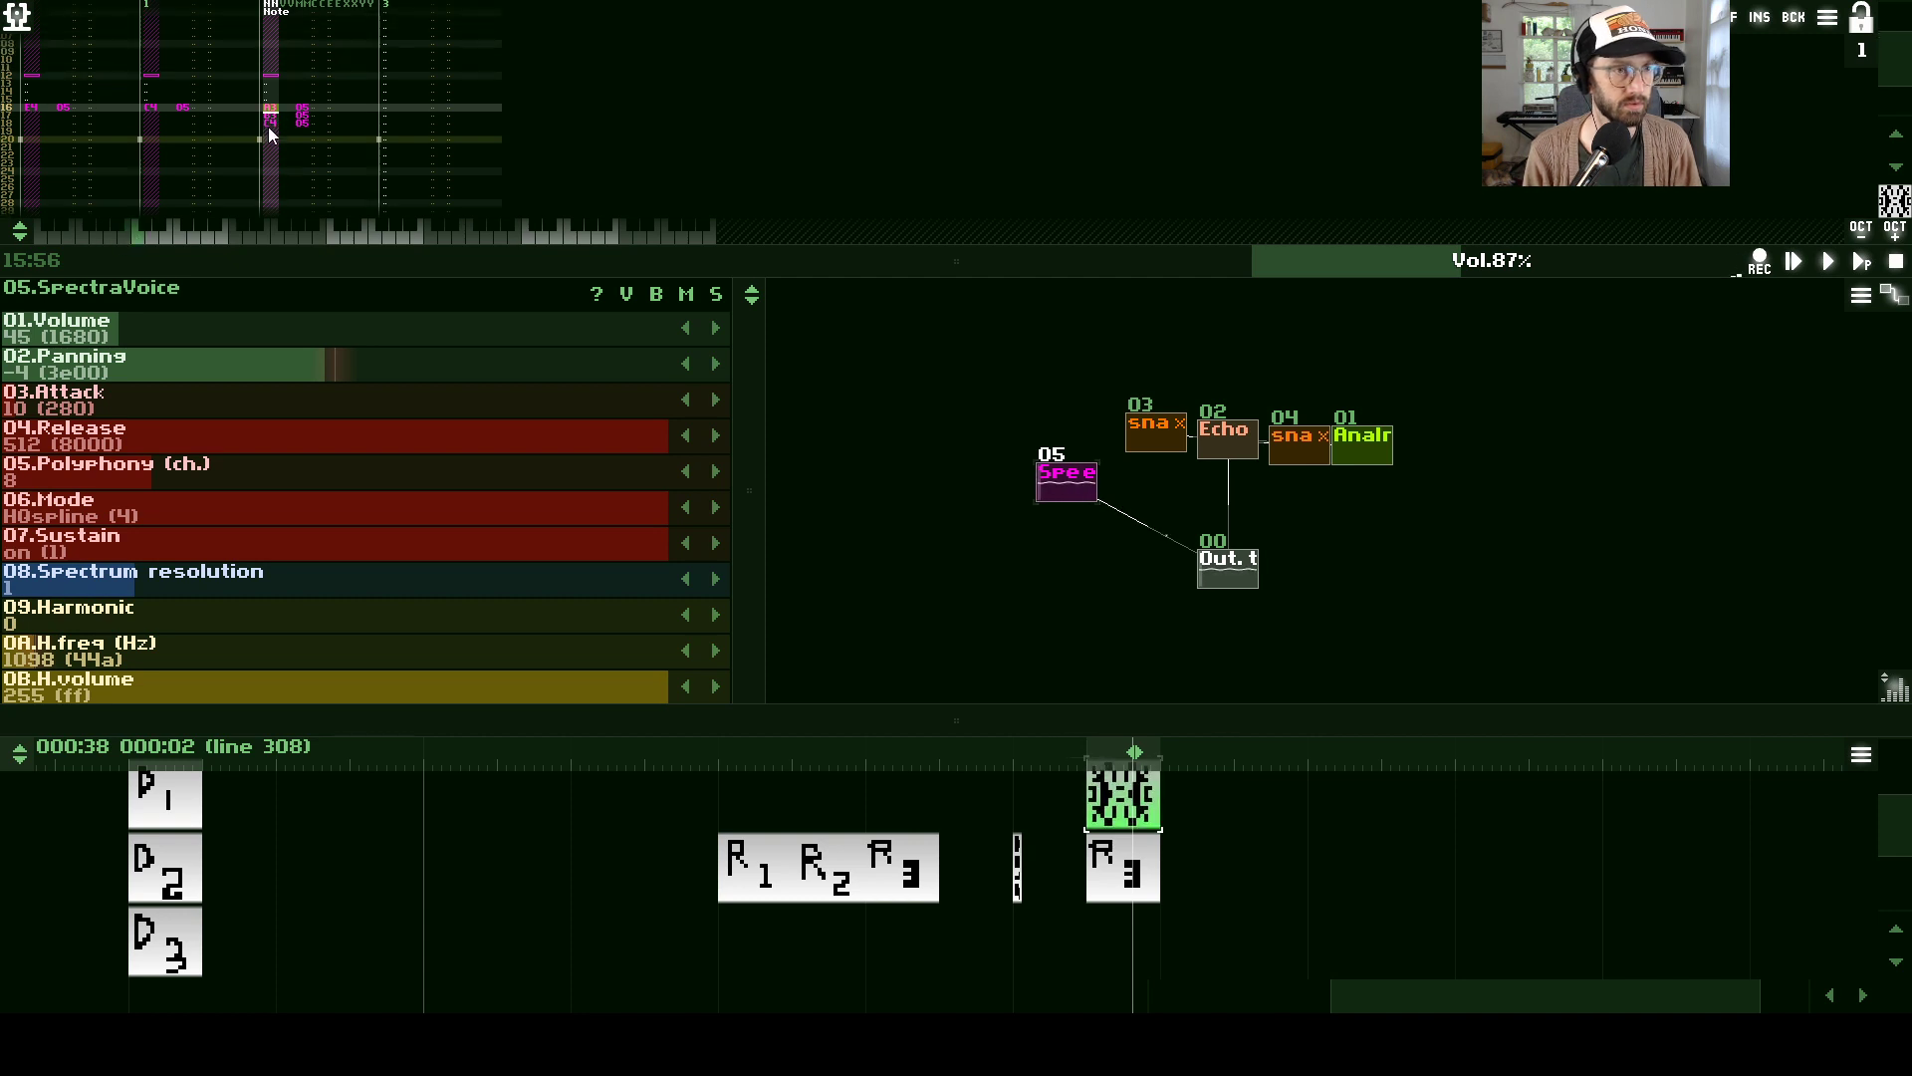
# - Clear the trial notes from the third track and enter a lower SpectraVoice note on line 16
pyautogui.press('Down')
pyautogui.press('Delete')
pyautogui.press('Up')
pyautogui.press('Up')
pyautogui.press('Delete')
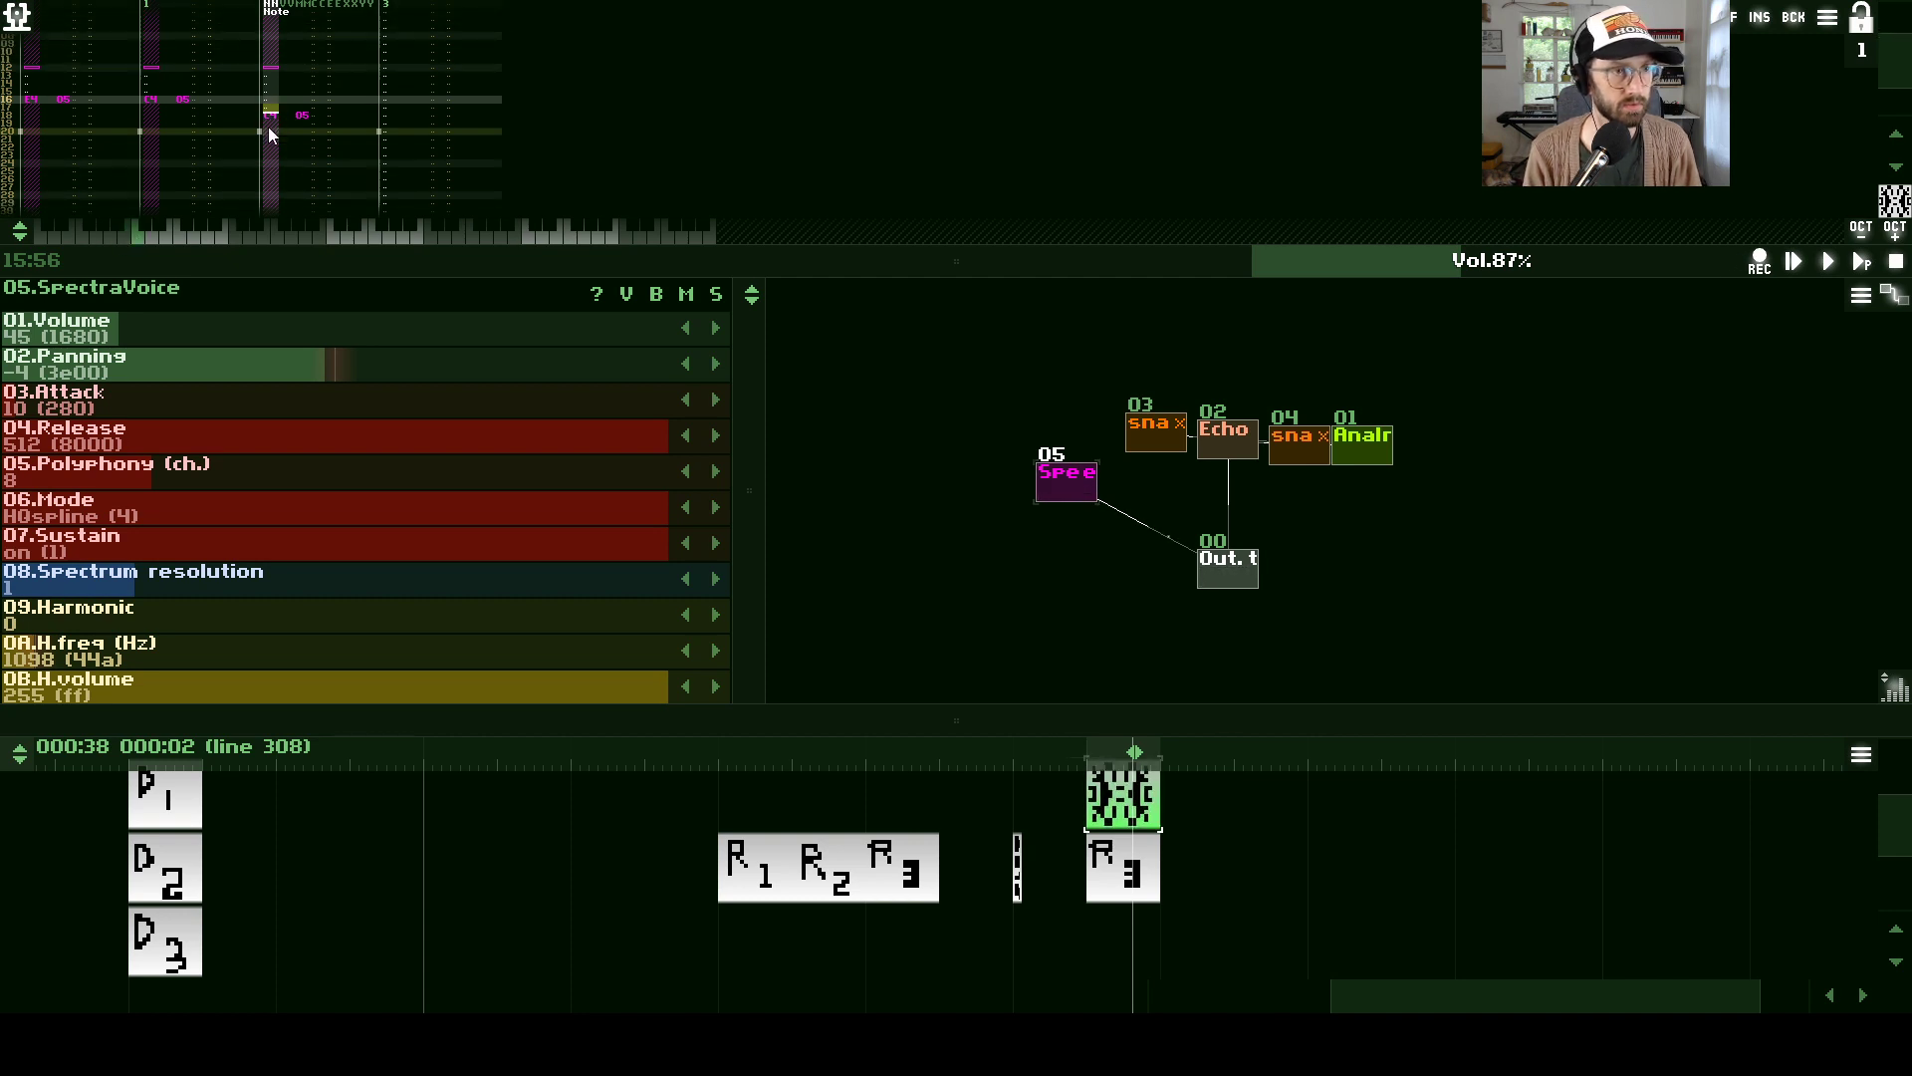
pyautogui.press('Up')
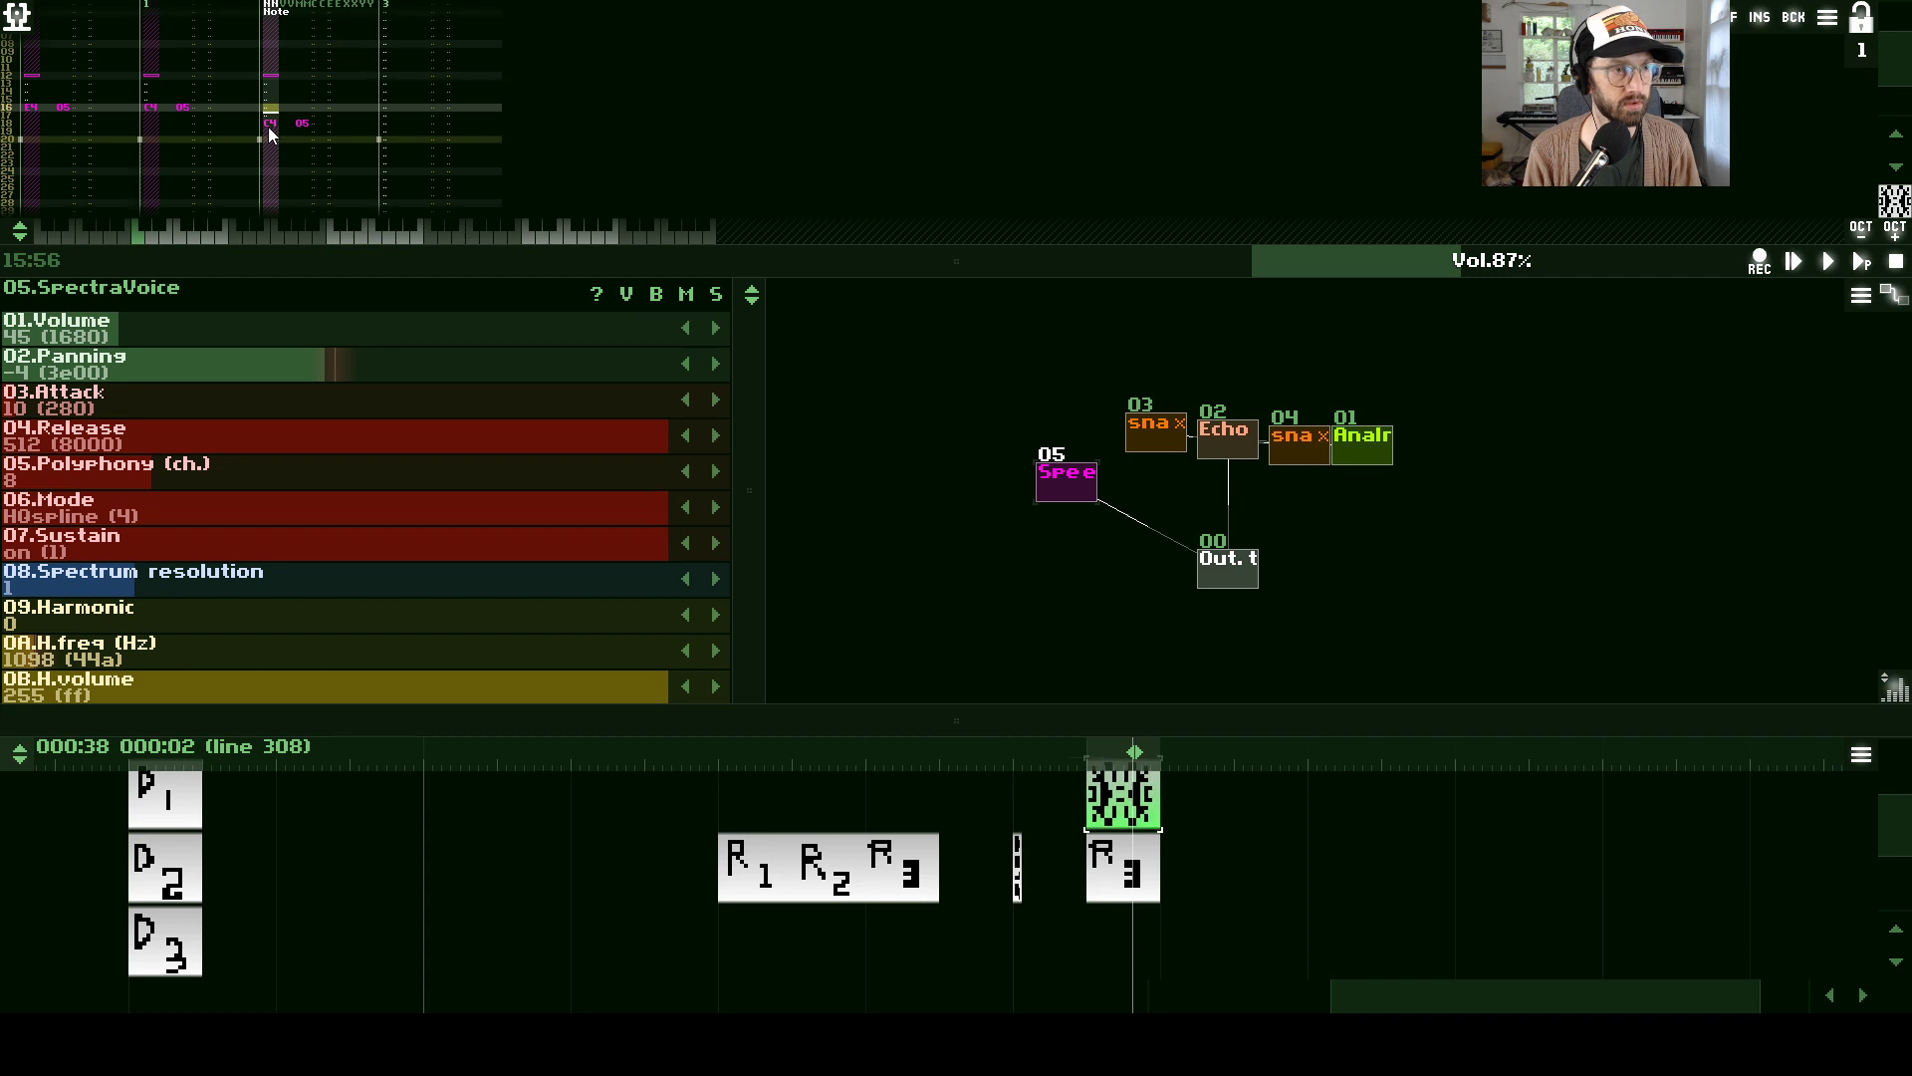
pyautogui.click(91, 237)
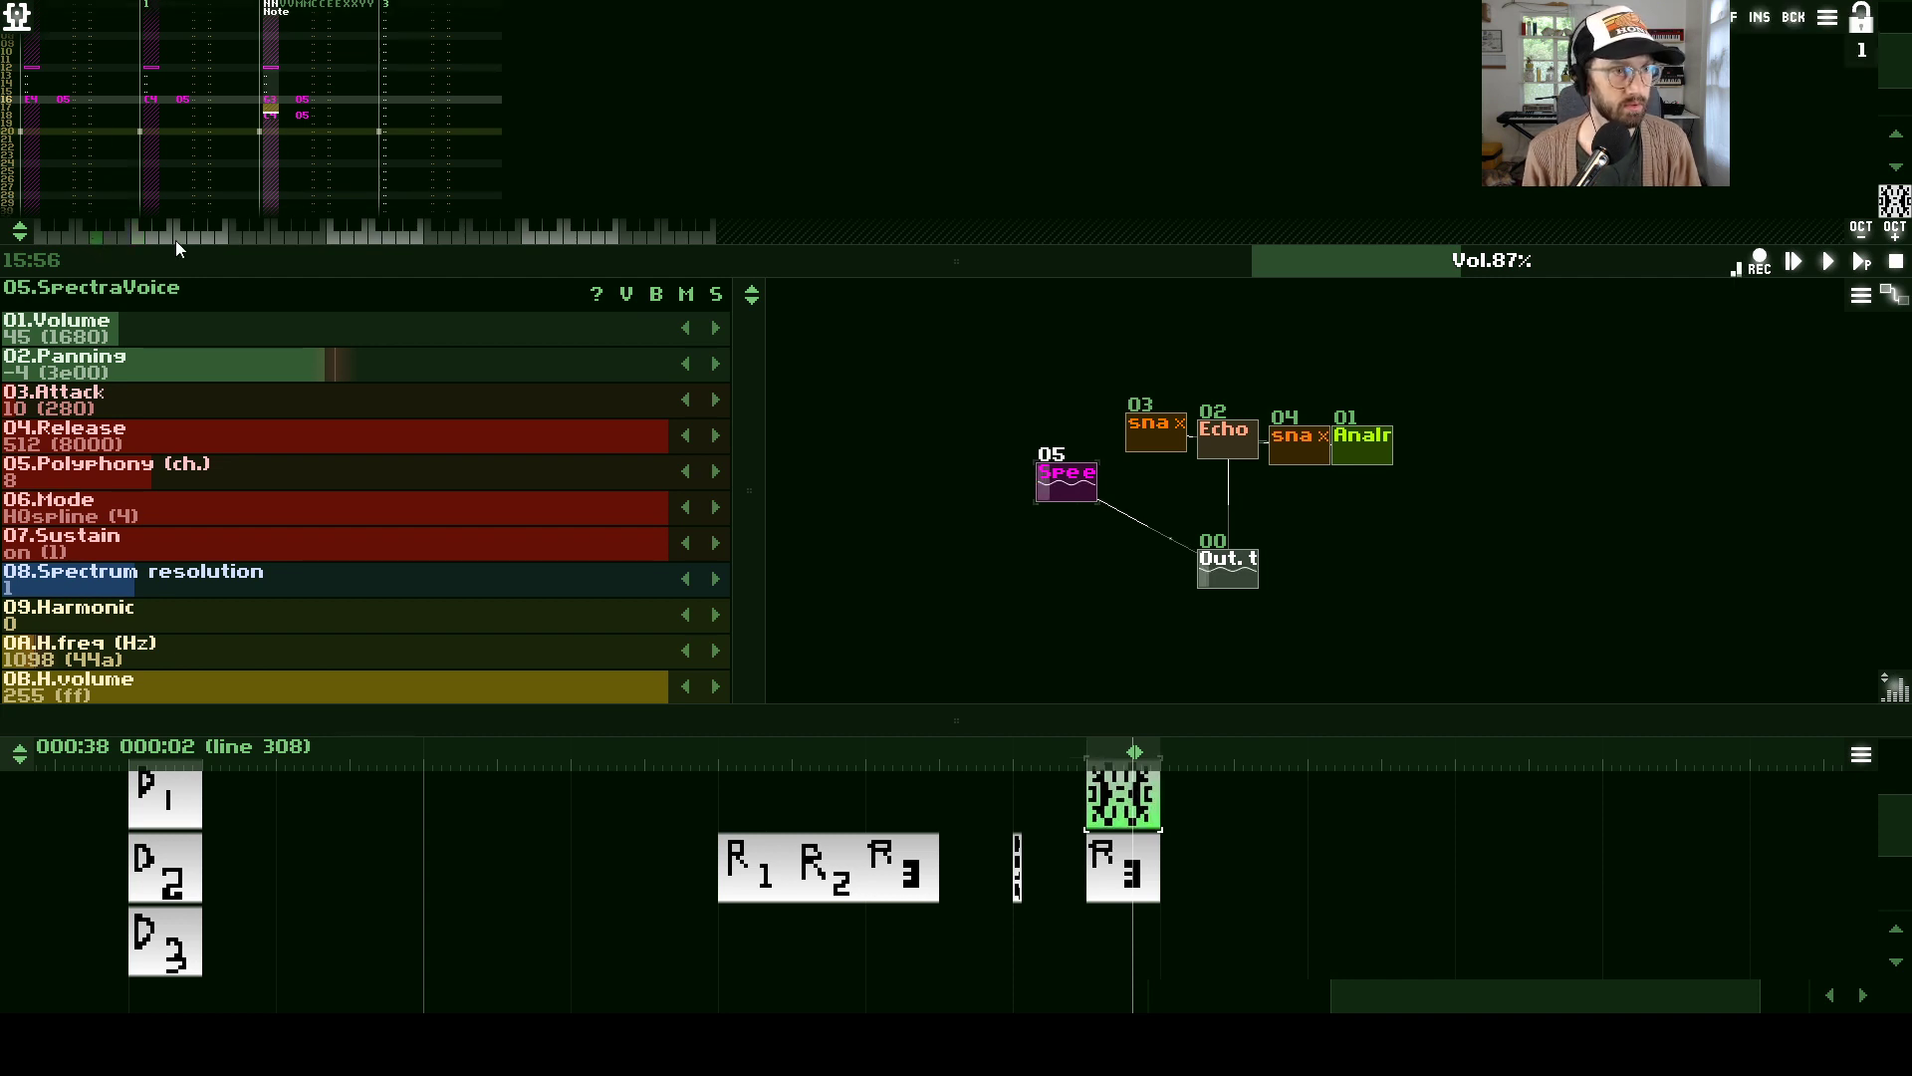
pyautogui.press('Down')
pyautogui.press('Delete')
# - Leave edit mode, play the chord pattern and set the SpectraVoice's Release to 259
pyautogui.press('space')
pyautogui.press('F11')
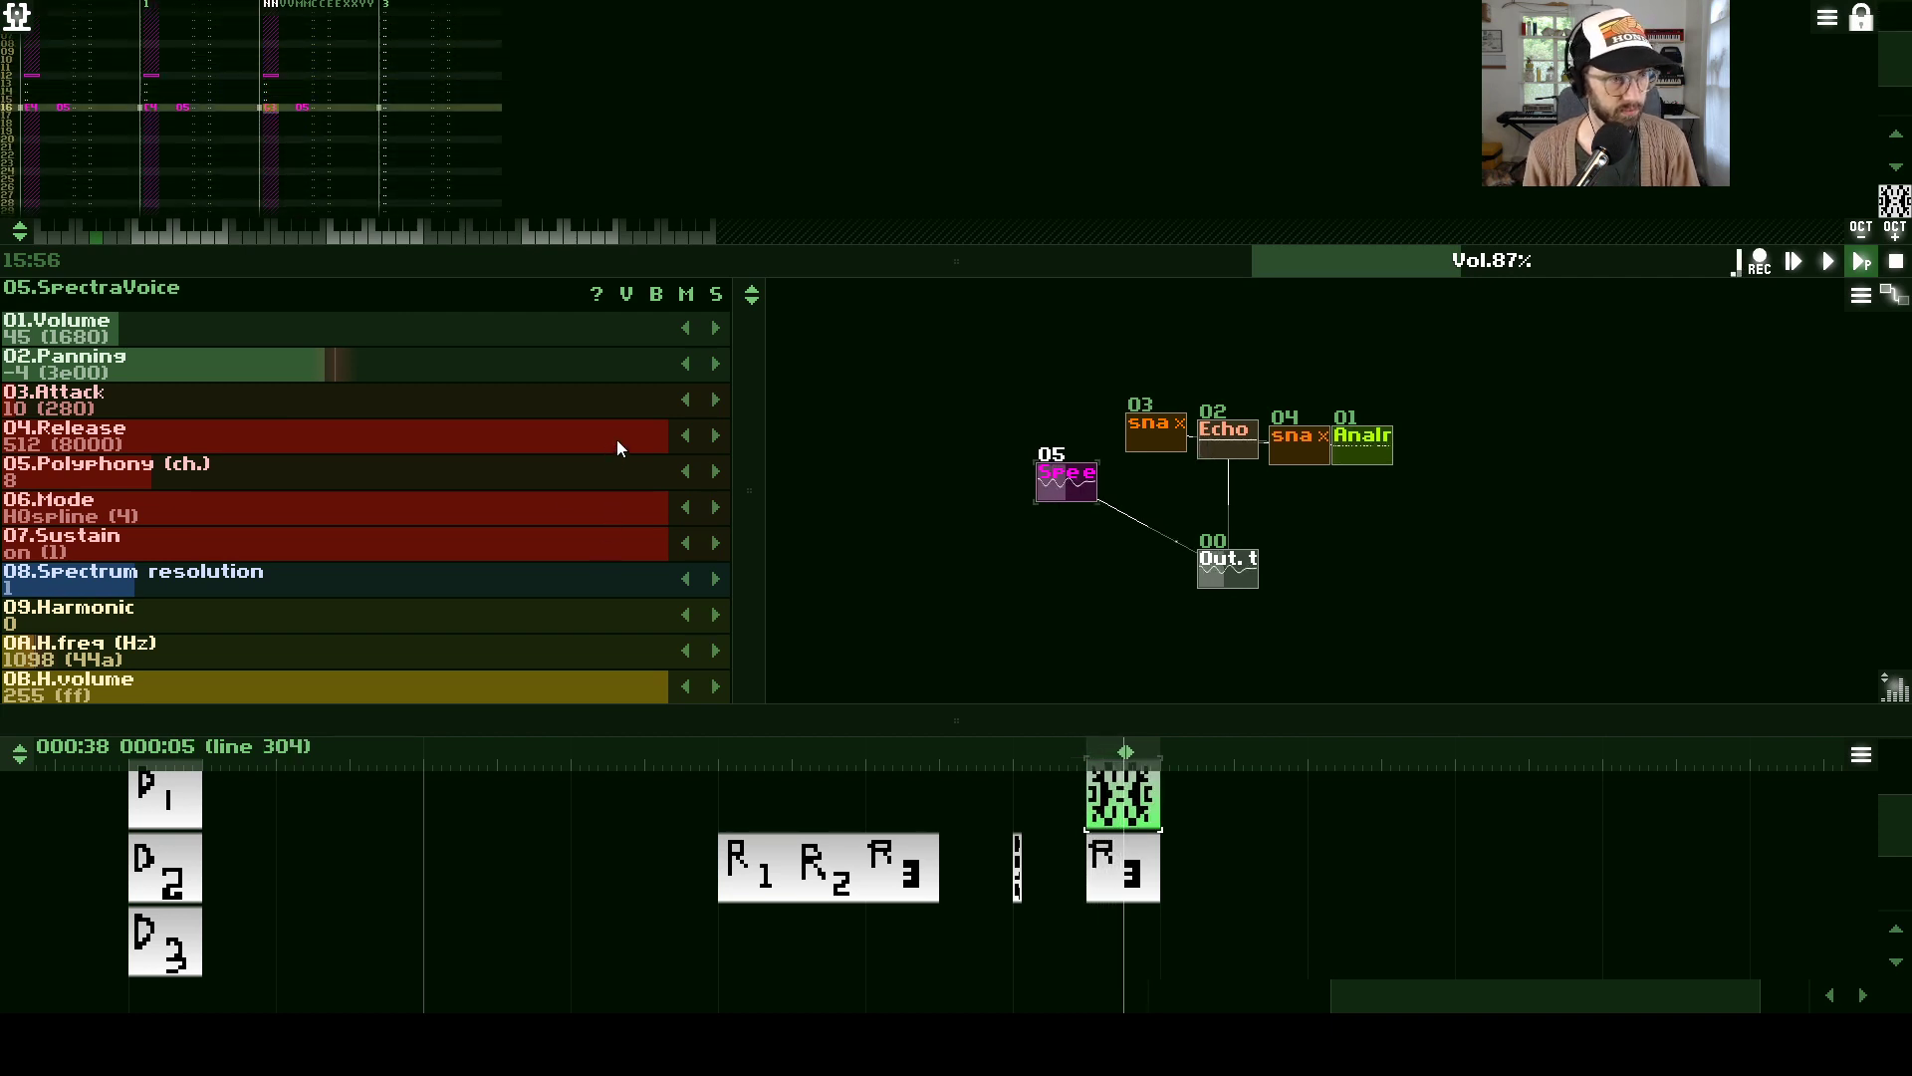
pyautogui.moveTo(617, 439); pyautogui.dragTo(296, 436)
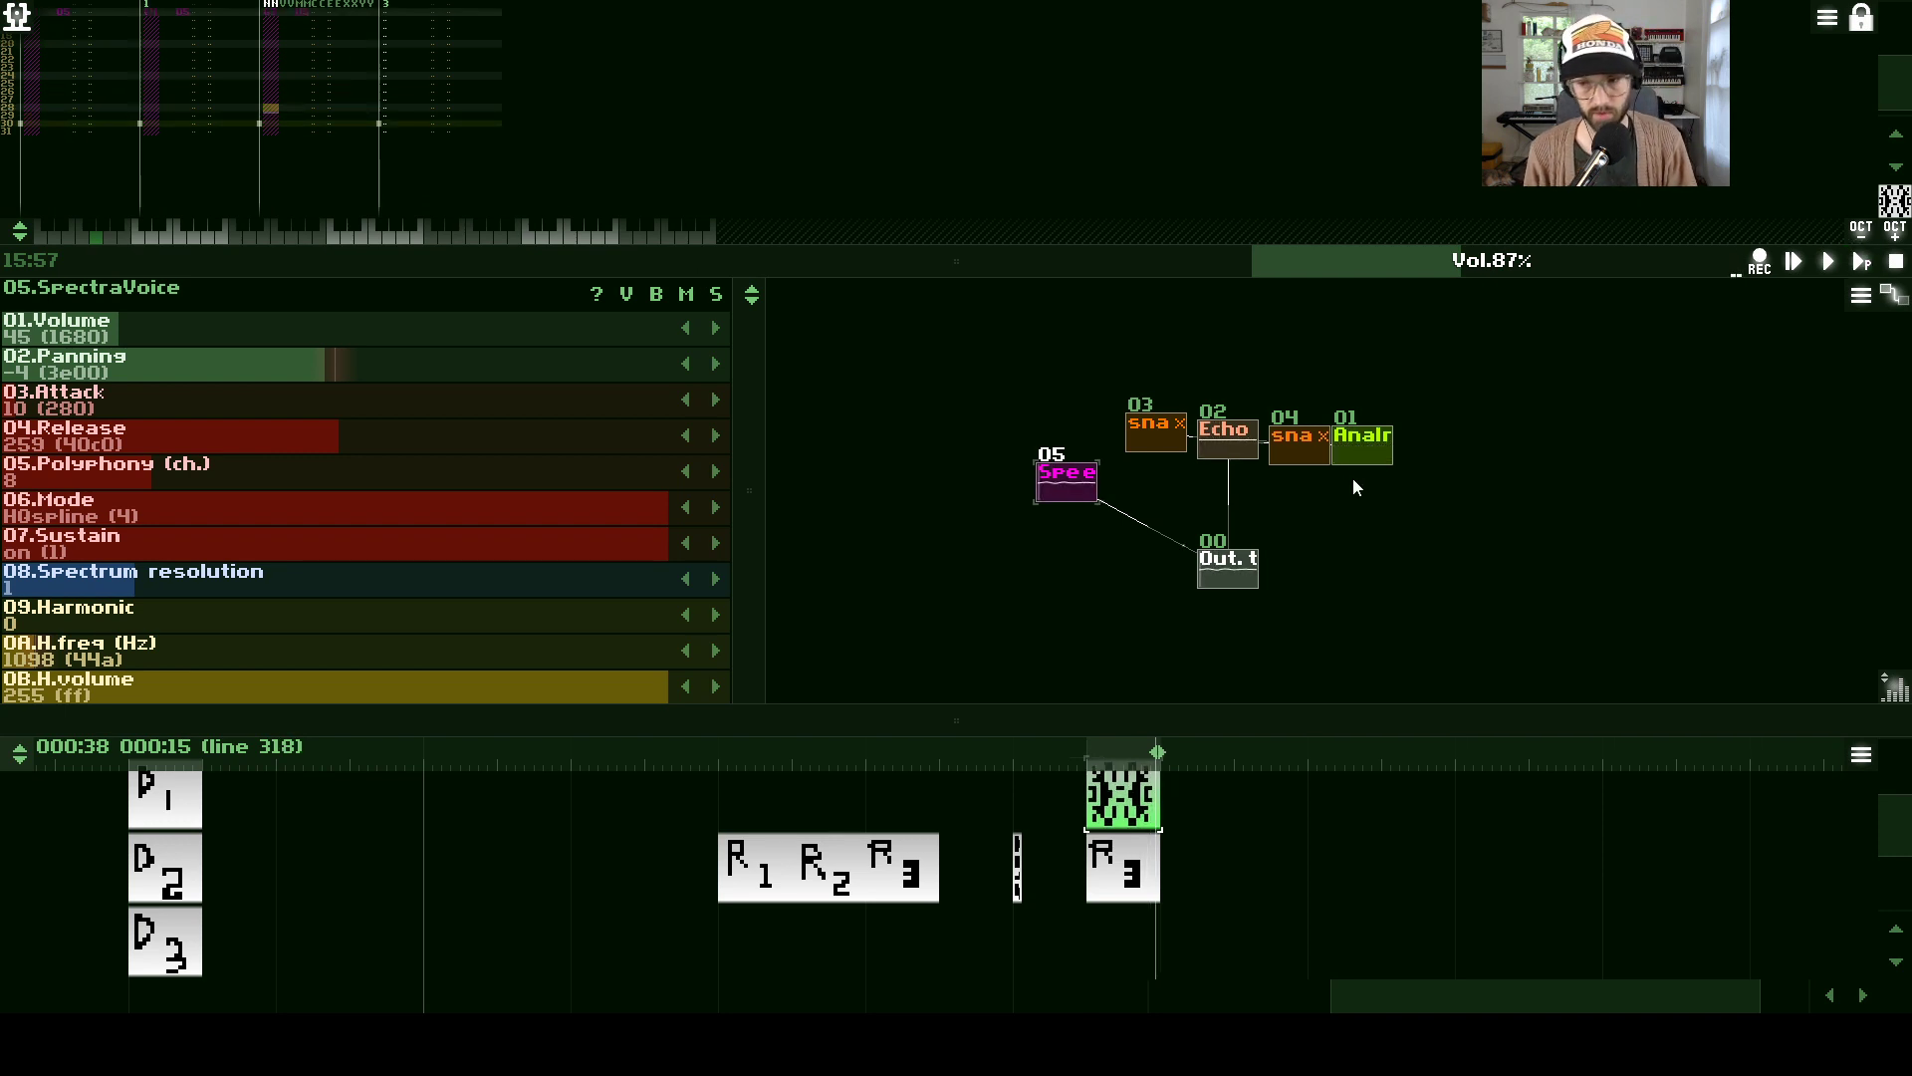
# - Add a DrumSynth module beside the Output and create an empty pattern directly above the chord pattern
pyautogui.moveTo(1252, 718); pyautogui.dragTo(1235, 621)
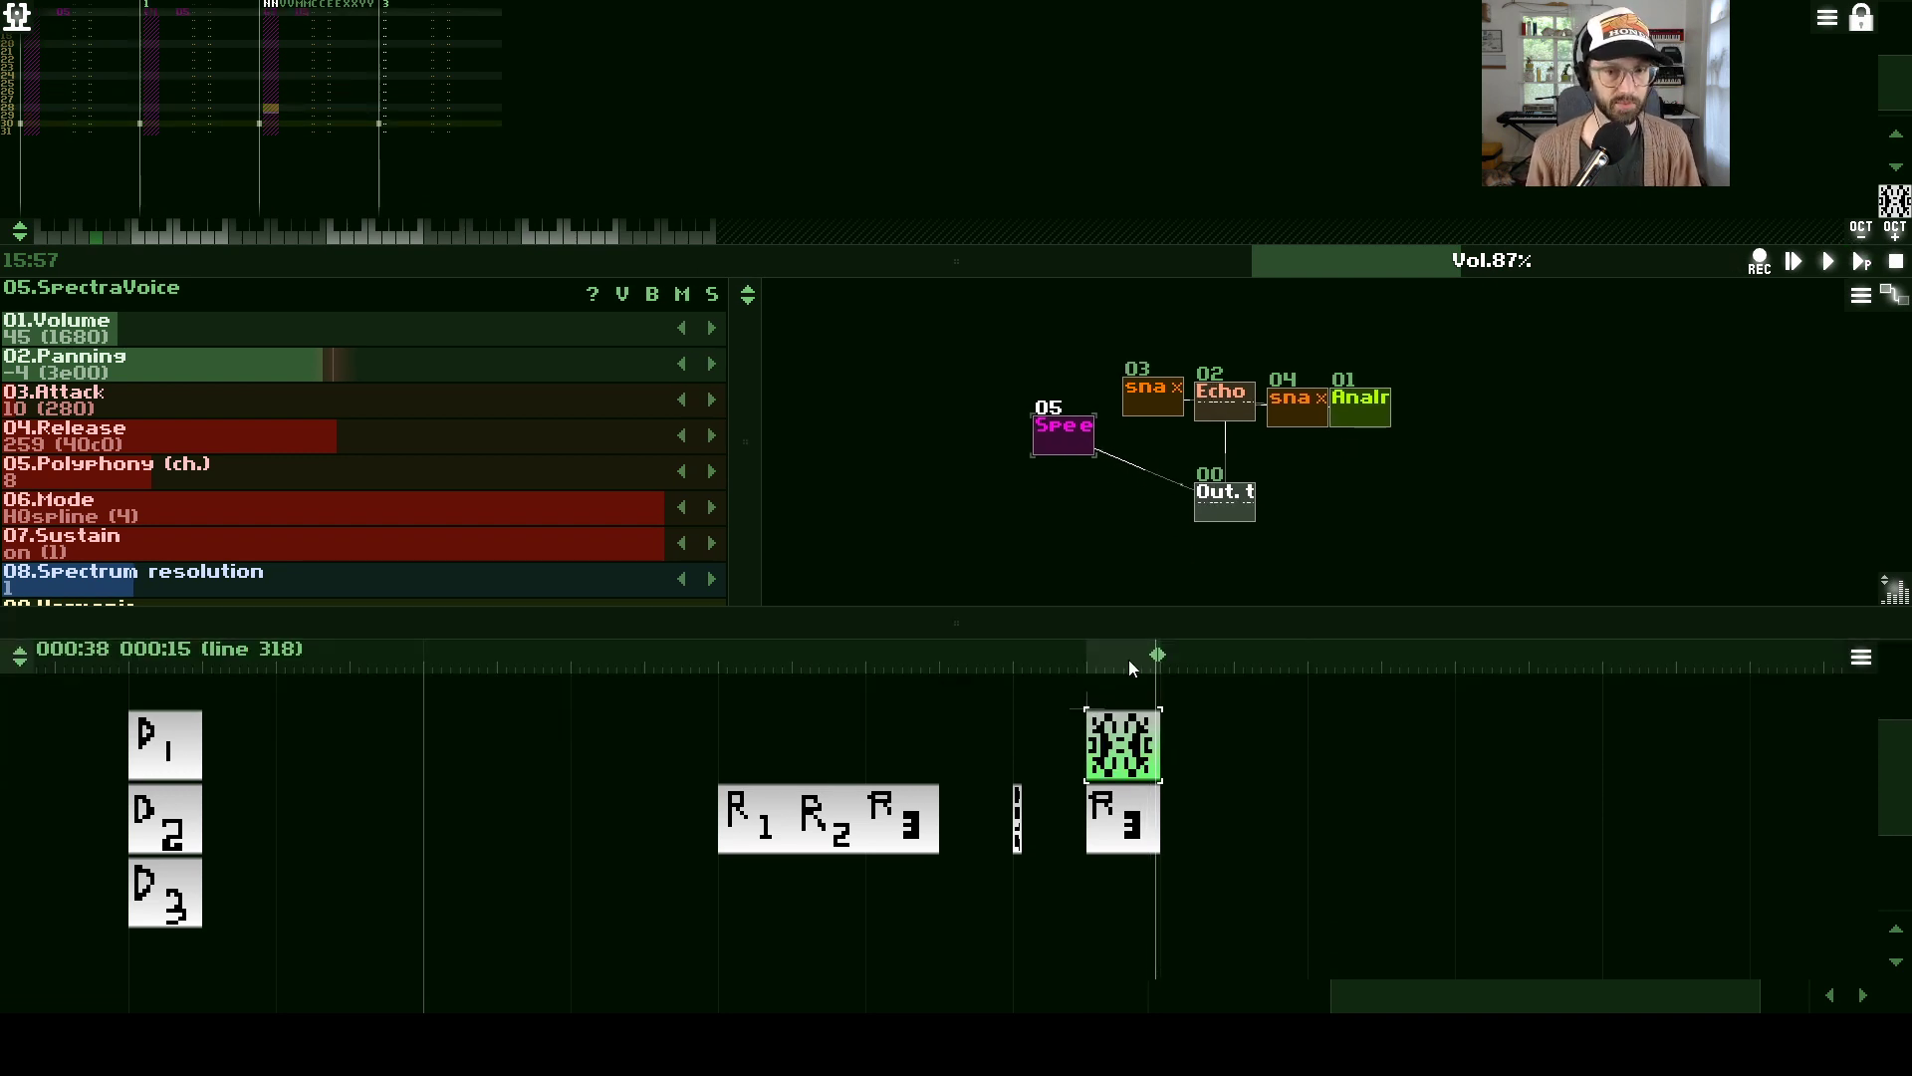
pyautogui.scroll(3, 1088, 809)
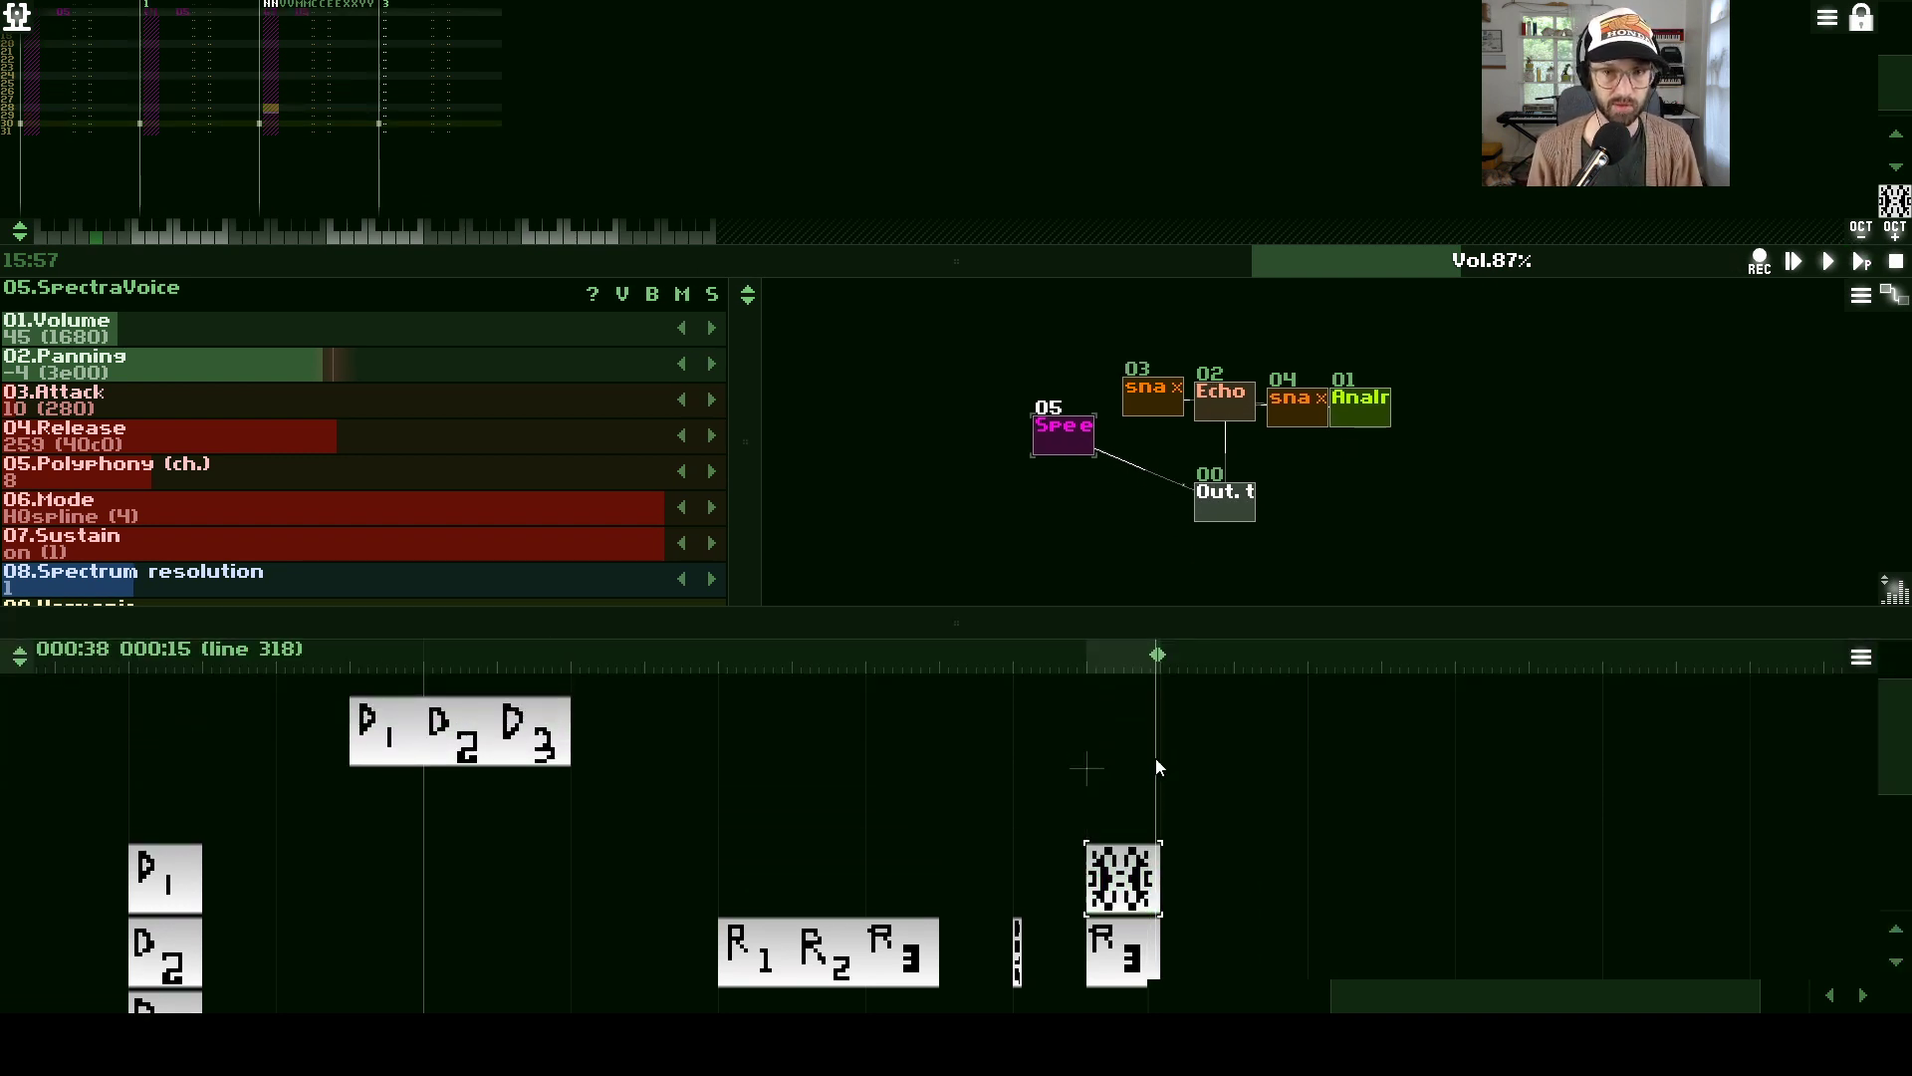
pyautogui.doubleClick(1294, 461)
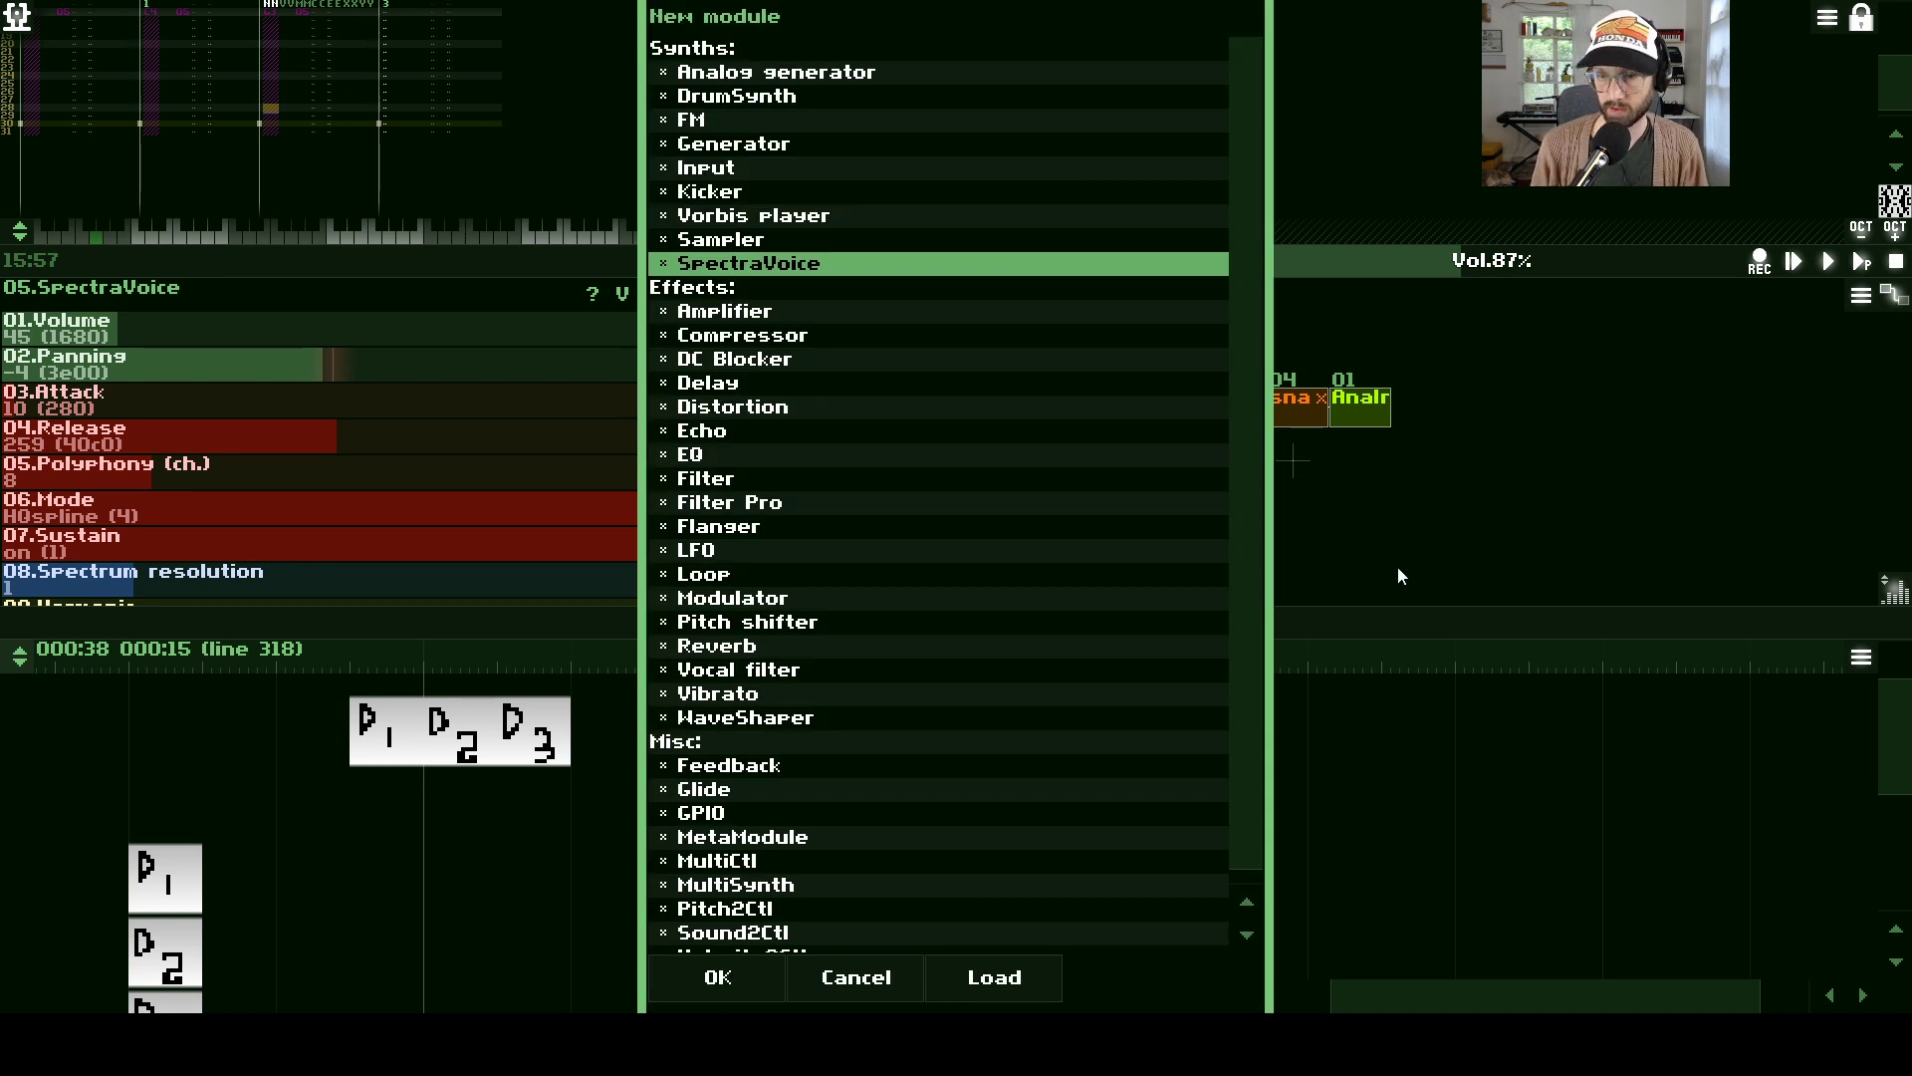
pyautogui.click(709, 114)
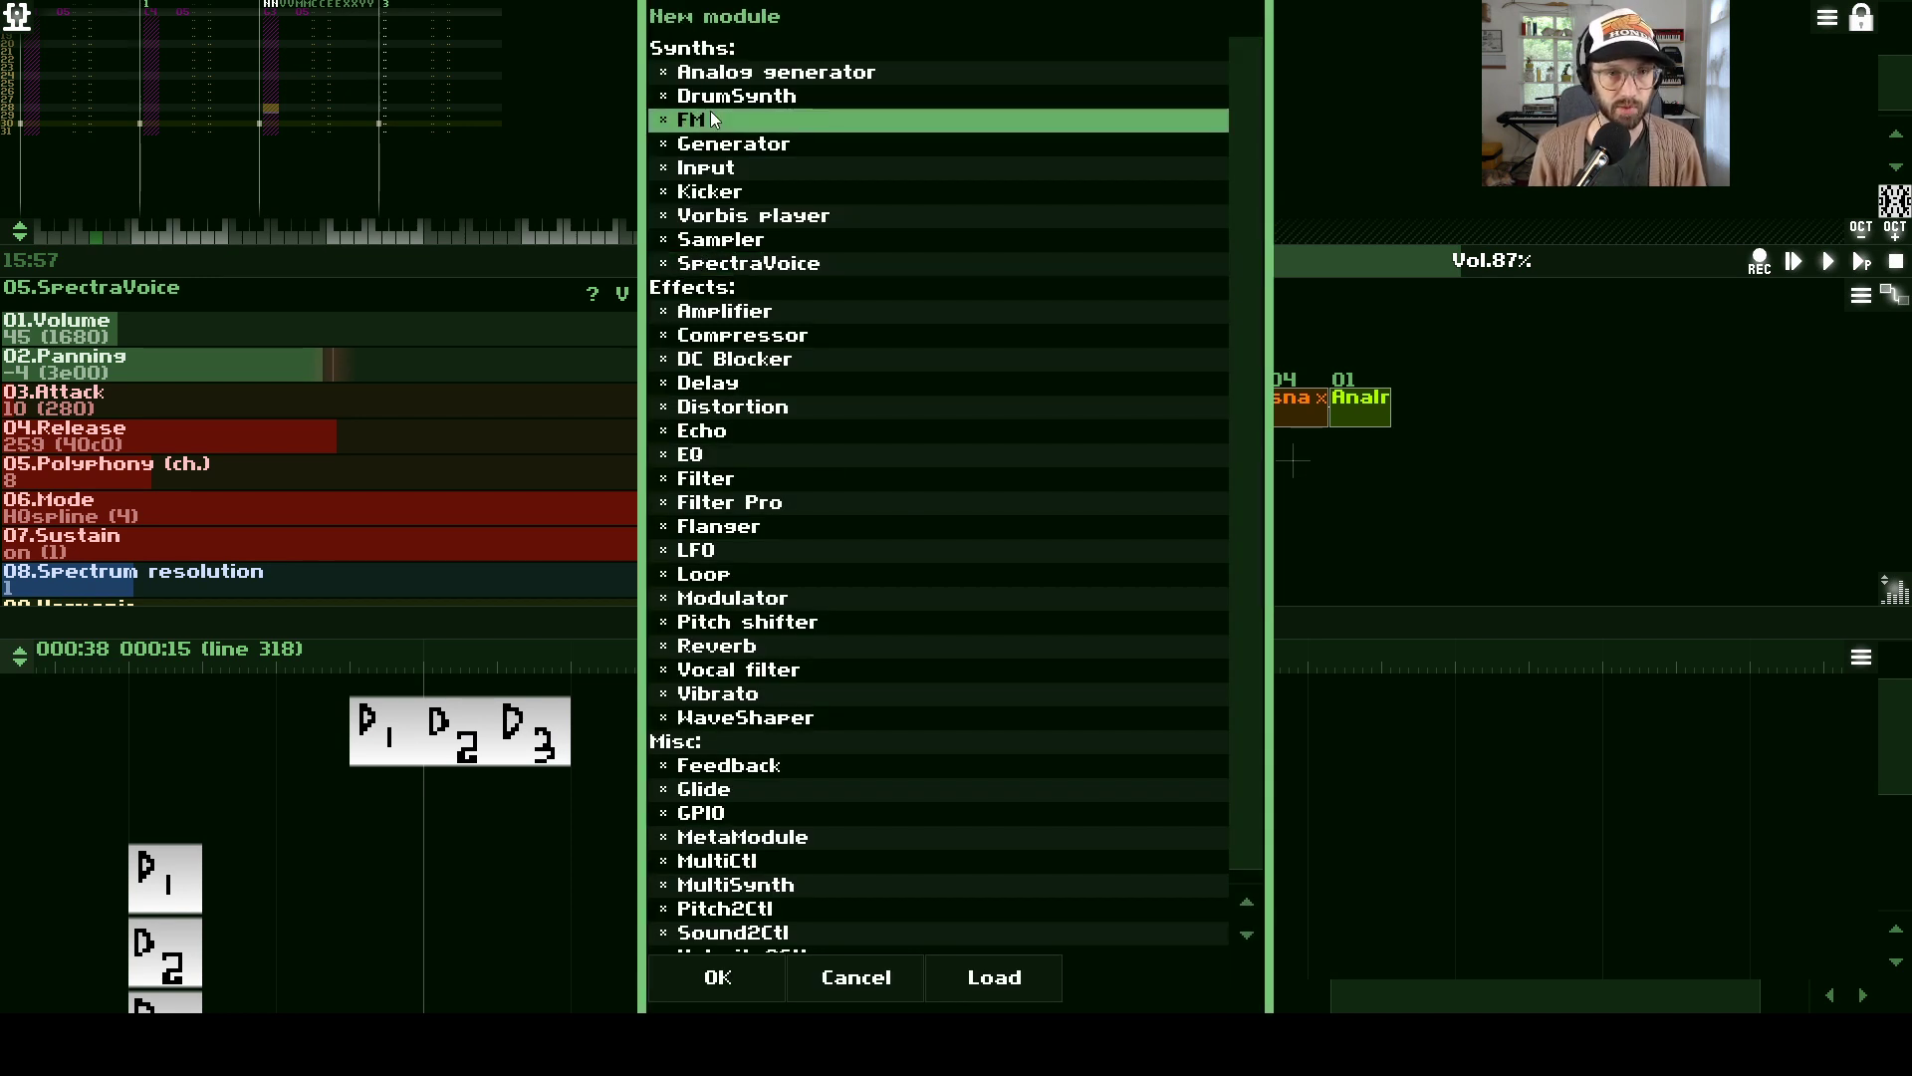
pyautogui.click(712, 103)
pyautogui.click(754, 988)
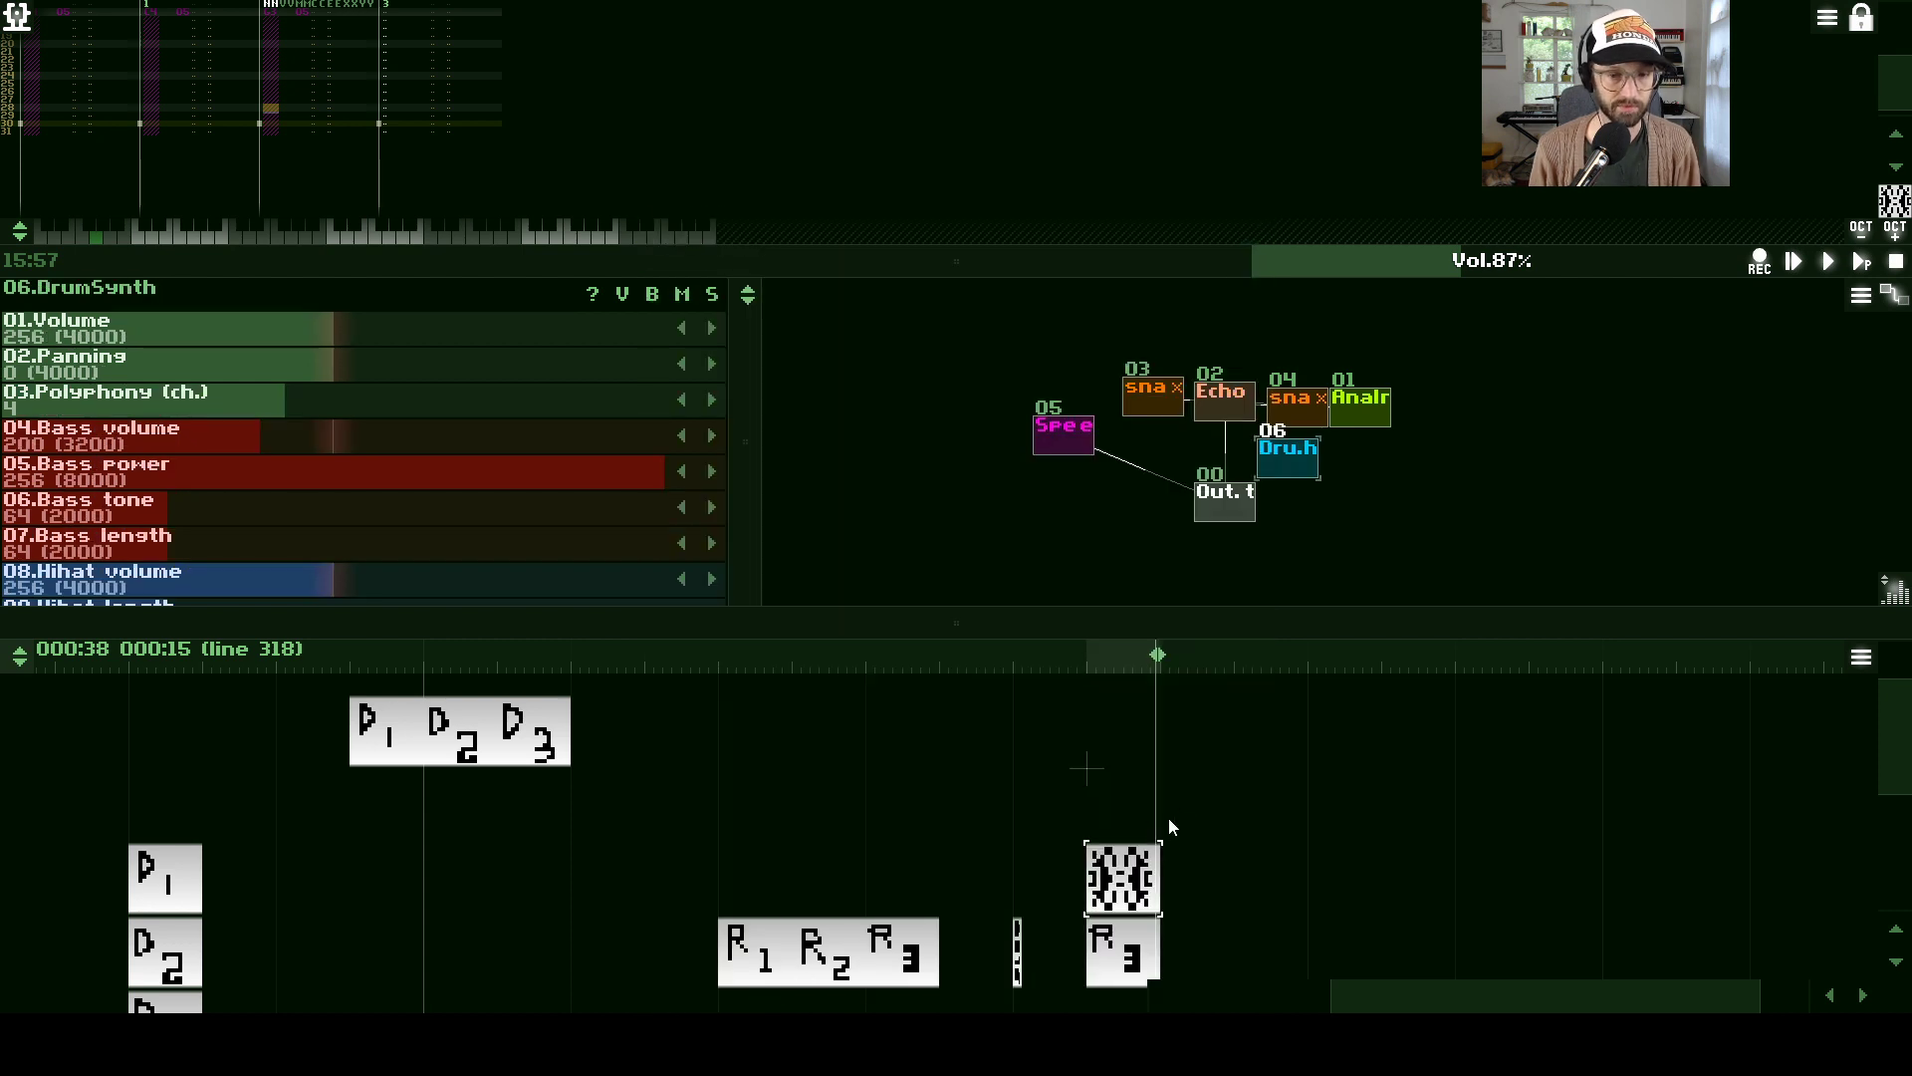
pyautogui.doubleClick(1082, 779)
pyautogui.moveTo(1082, 779); pyautogui.dragTo(1167, 791)
# - Place the DrumSynth right of the Output, connected to it, and set its Volume to 156
pyautogui.moveTo(1284, 476); pyautogui.dragTo(1352, 492)
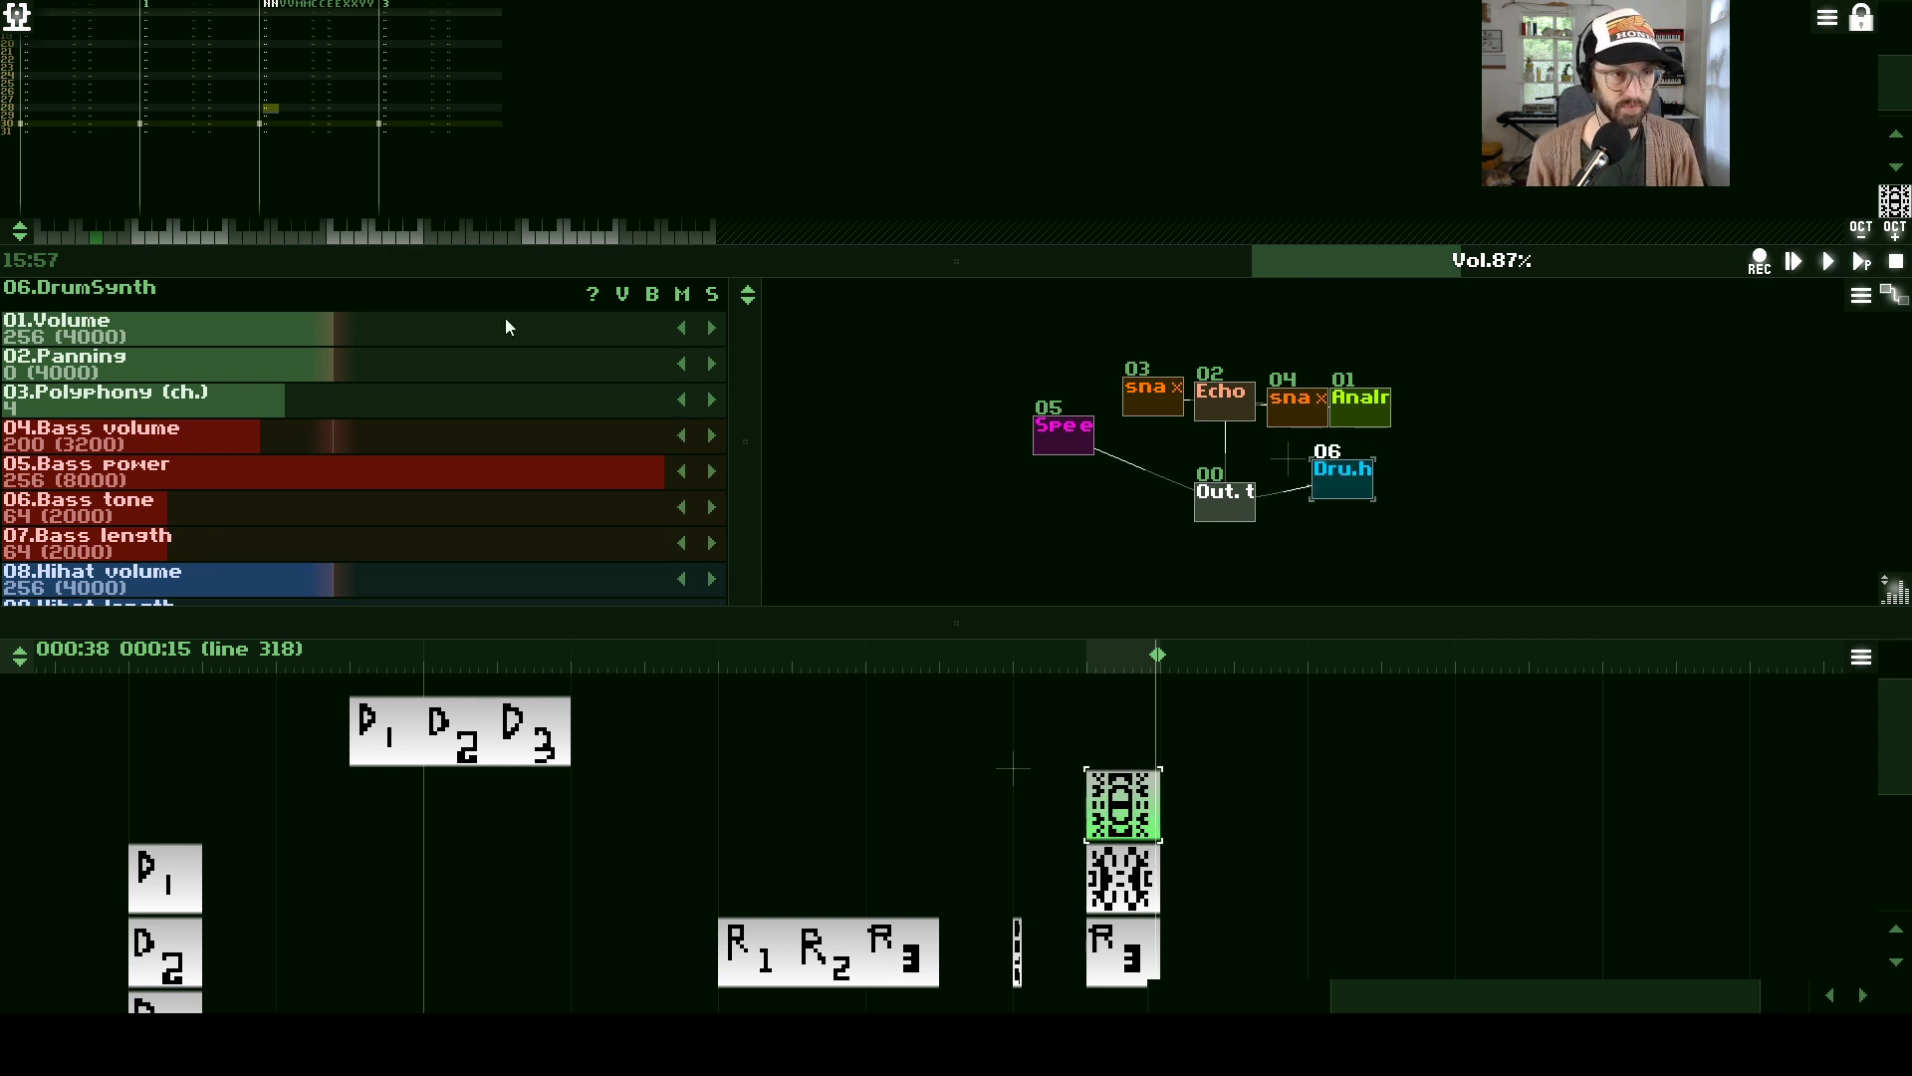
pyautogui.moveTo(410, 338); pyautogui.dragTo(307, 319)
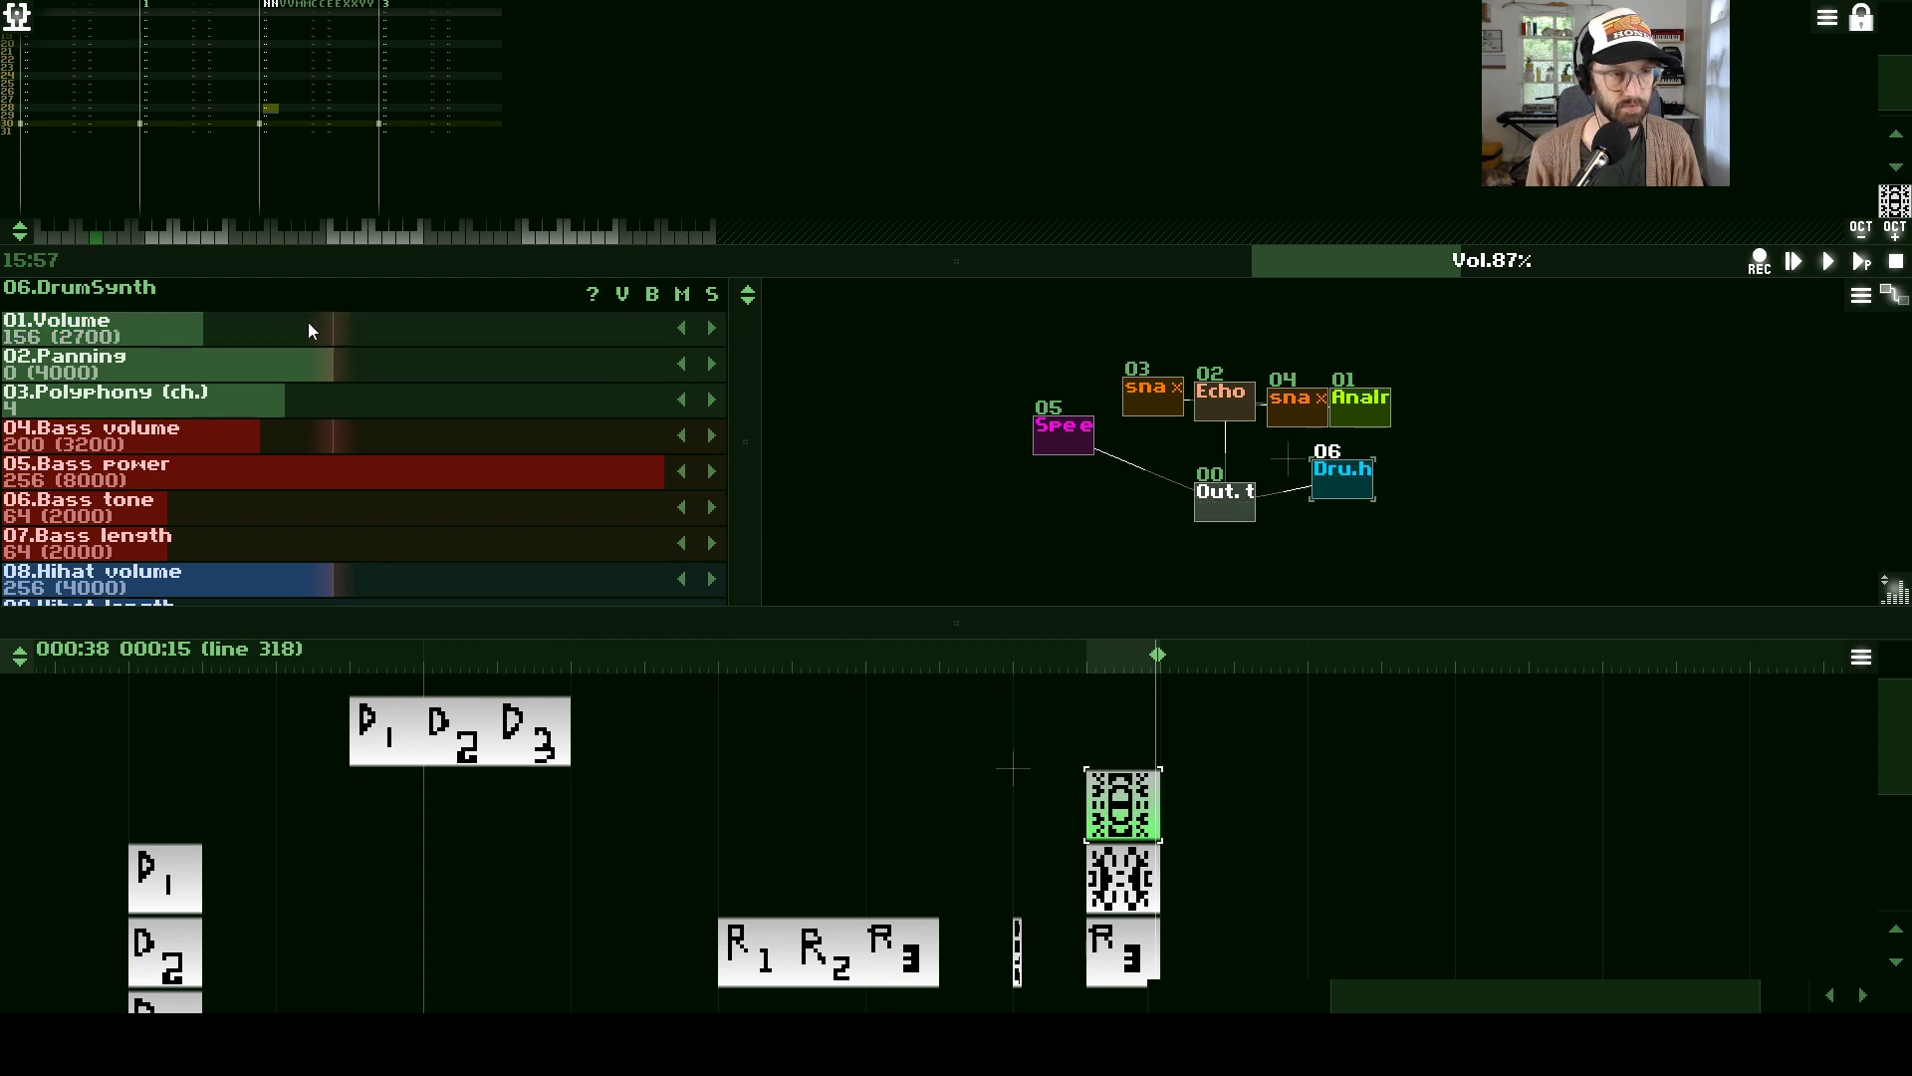
# - Enter DrumSynth C4 notes on lines 0, 4 and 8 of the new pattern's first track
pyautogui.scroll(5, 33, 45)
pyautogui.scroll(6, 42, 70)
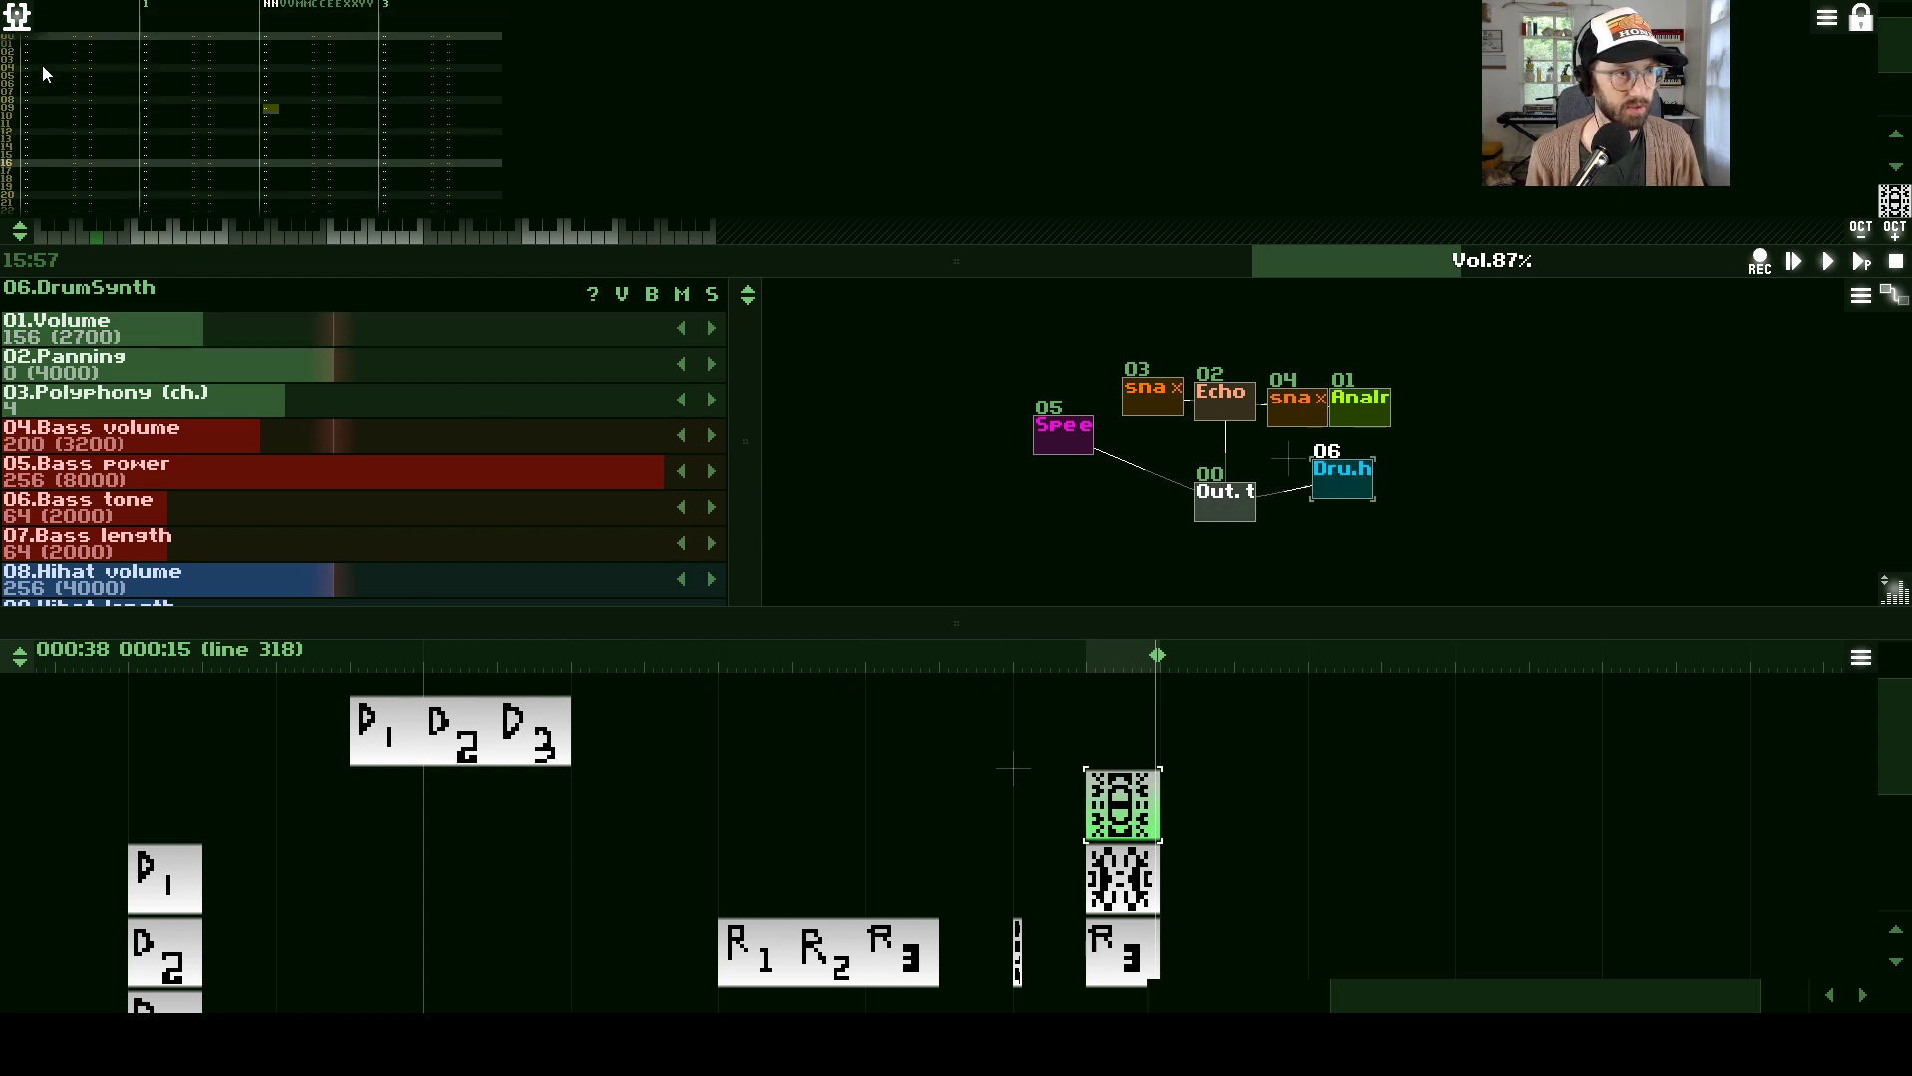
pyautogui.press('z')
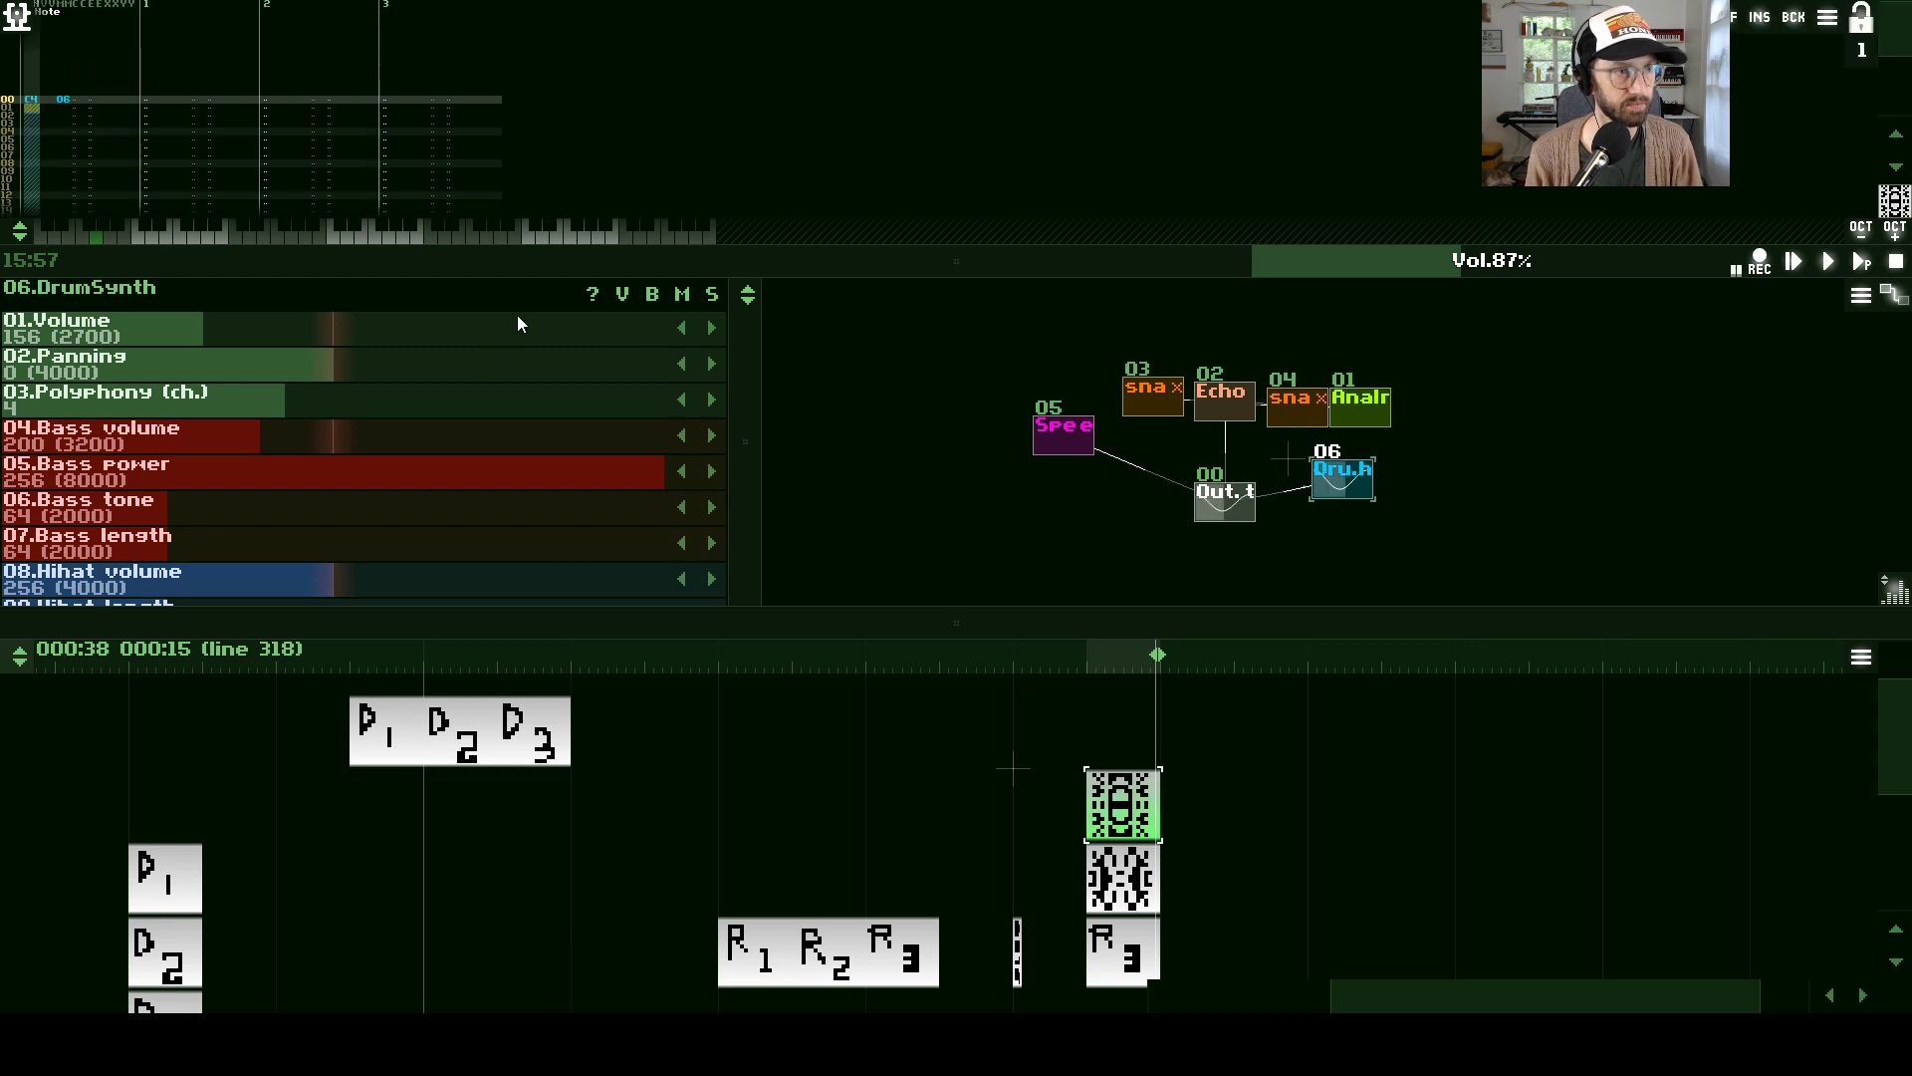
pyautogui.press('Down')
pyautogui.press('Down')
pyautogui.press('Down')
pyautogui.press('z')
pyautogui.press('Down')
pyautogui.press('Down')
pyautogui.press('Down')
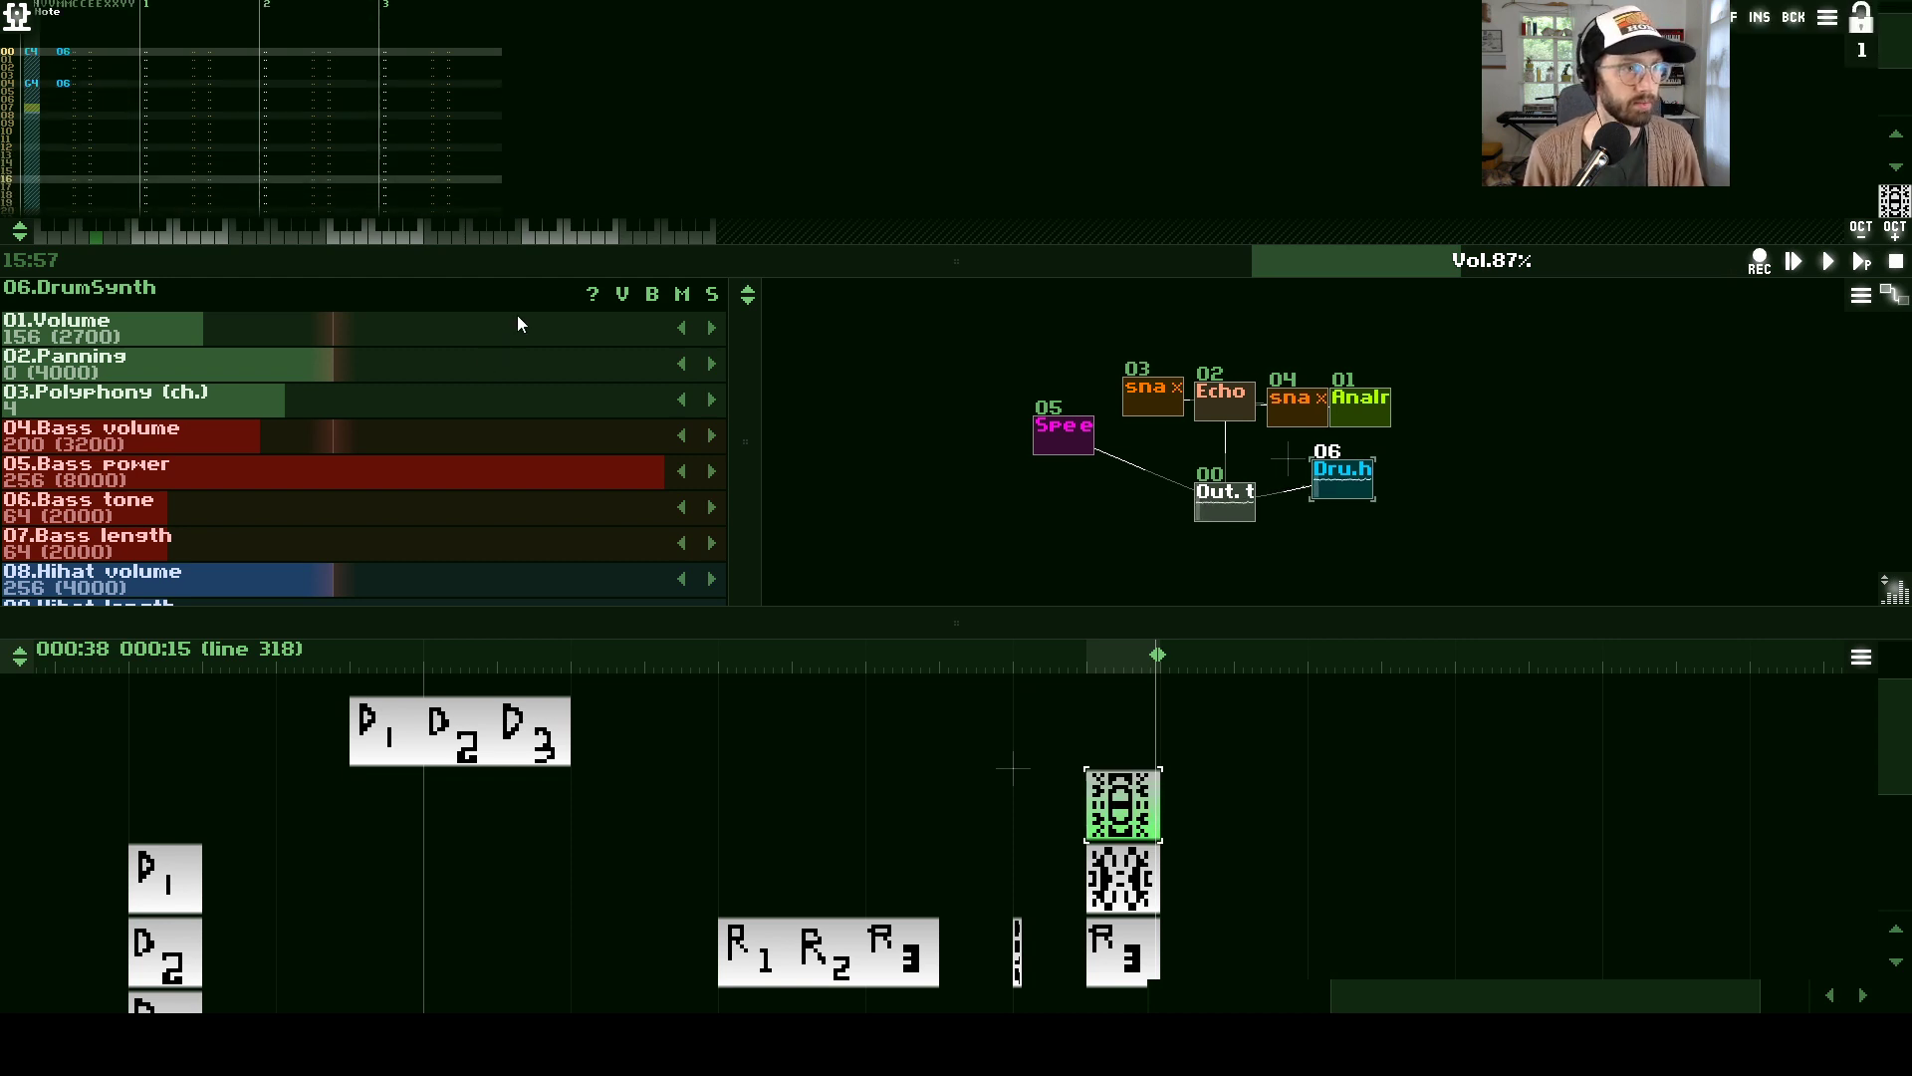
pyautogui.press('z')
# - Enter DrumSynth C4 notes on lines 14, 16 and 18 of the first track
pyautogui.press('Down')
pyautogui.press('Down')
pyautogui.press('Down')
pyautogui.press('Down')
pyautogui.press('Down')
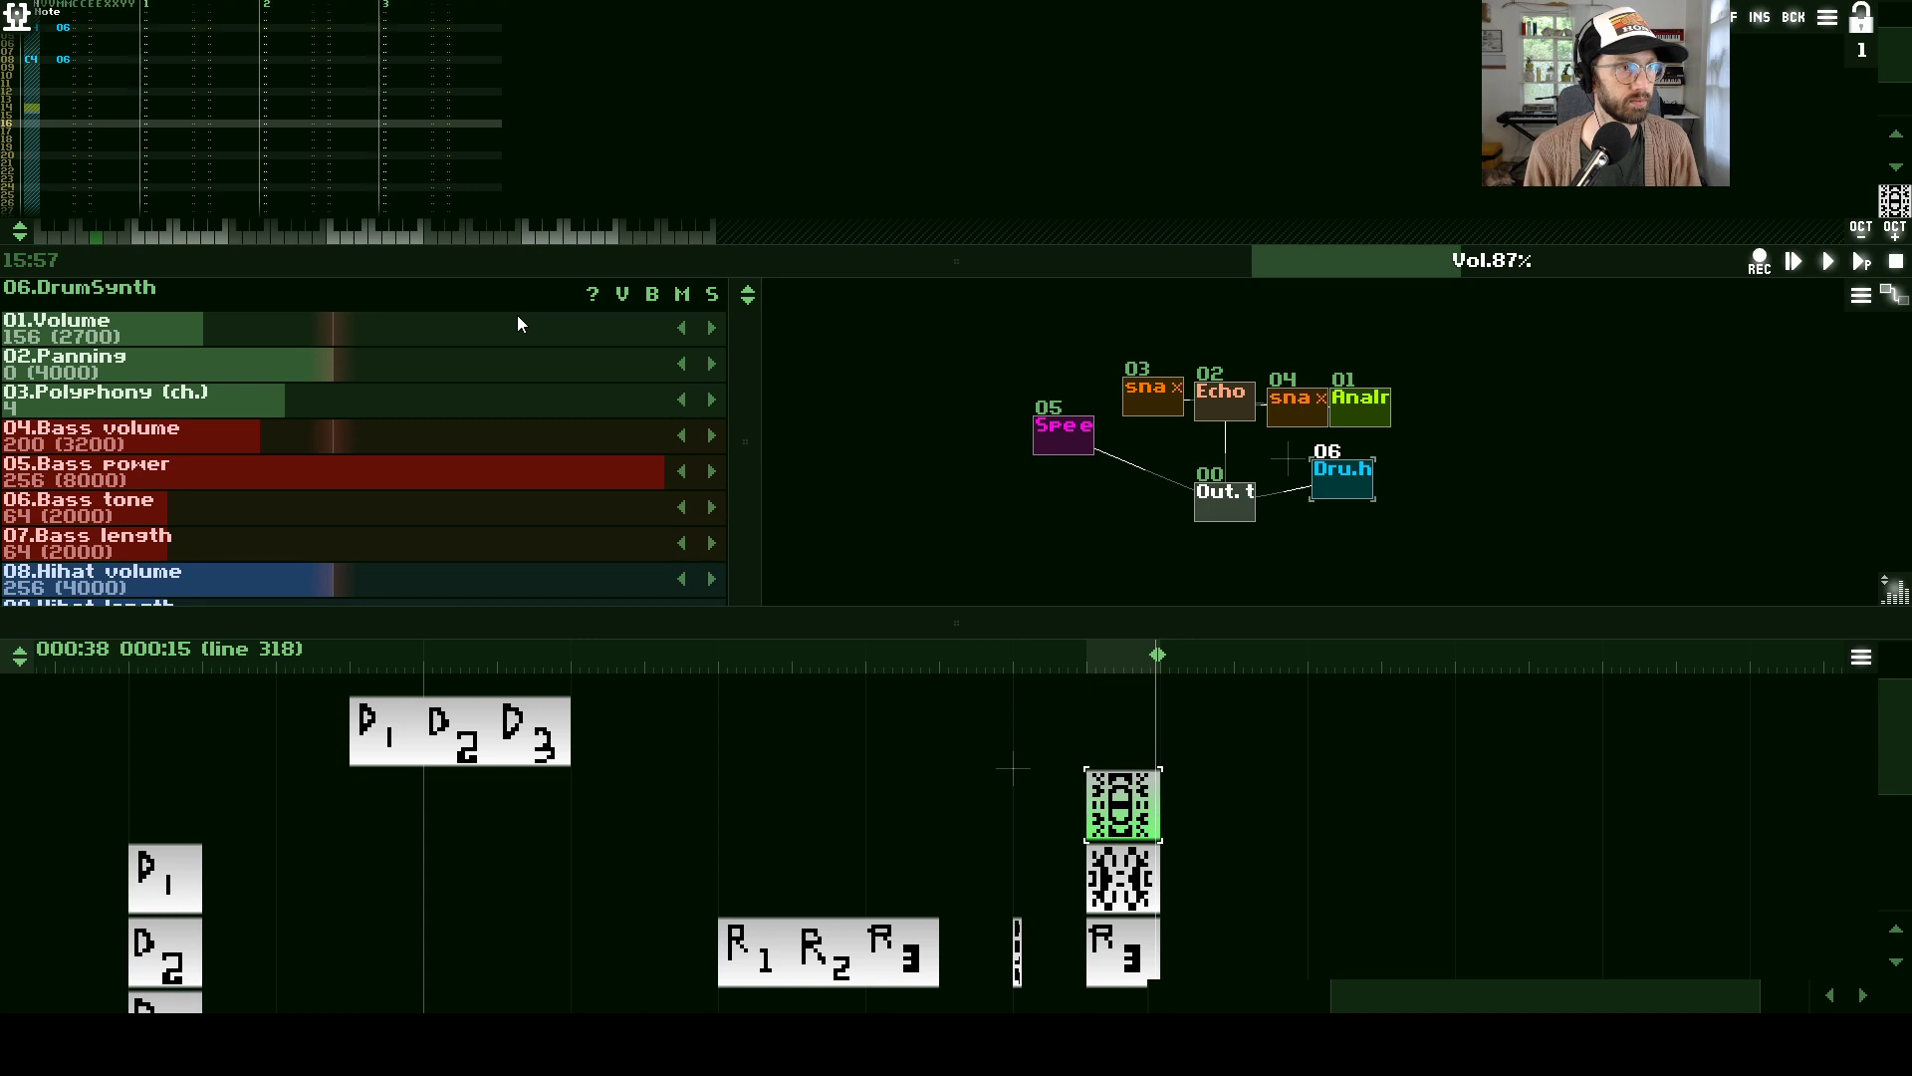
pyautogui.press('z')
pyautogui.press('Down')
pyautogui.press('z')
# - Enter DrumSynth C4 notes on lines 20, 26 and 28 of the first track and leave edit mode
pyautogui.press('Down')
pyautogui.press('Down')
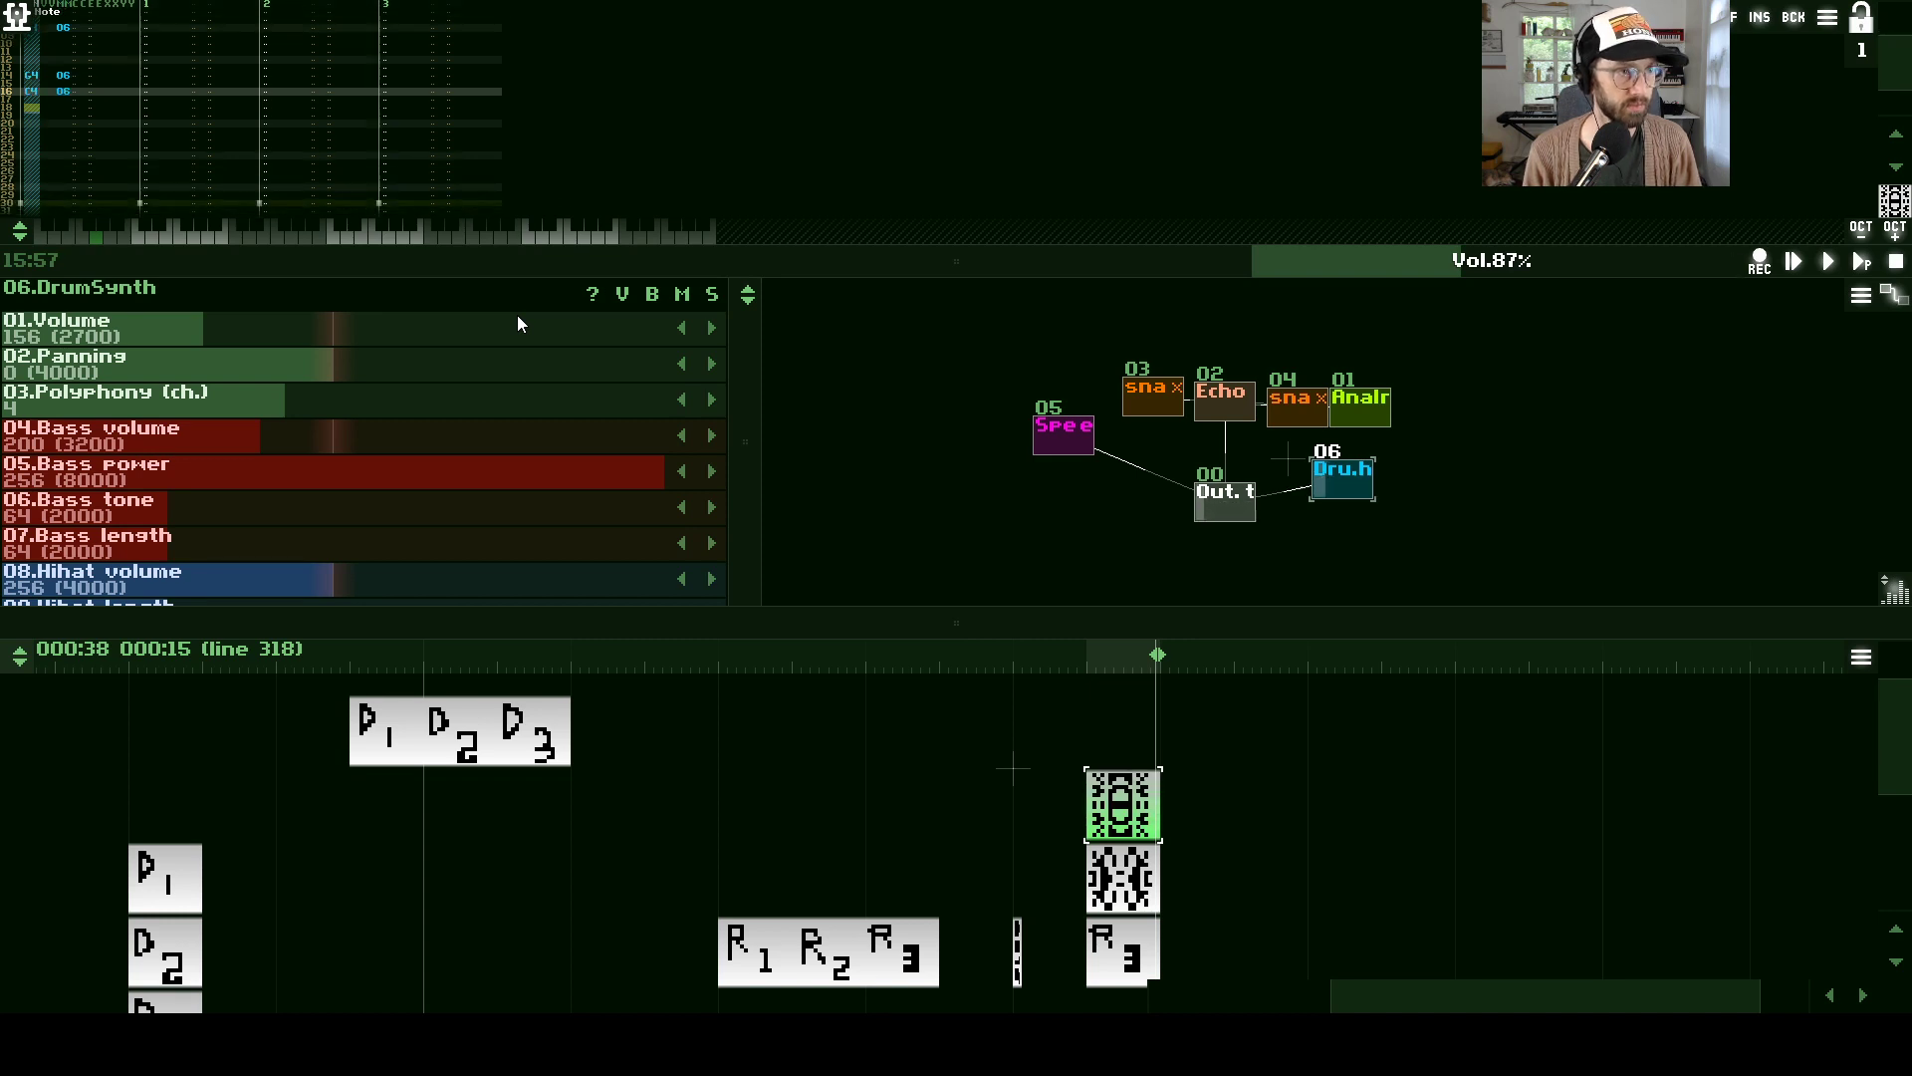
pyautogui.press('z')
pyautogui.press('Down')
pyautogui.press('Down')
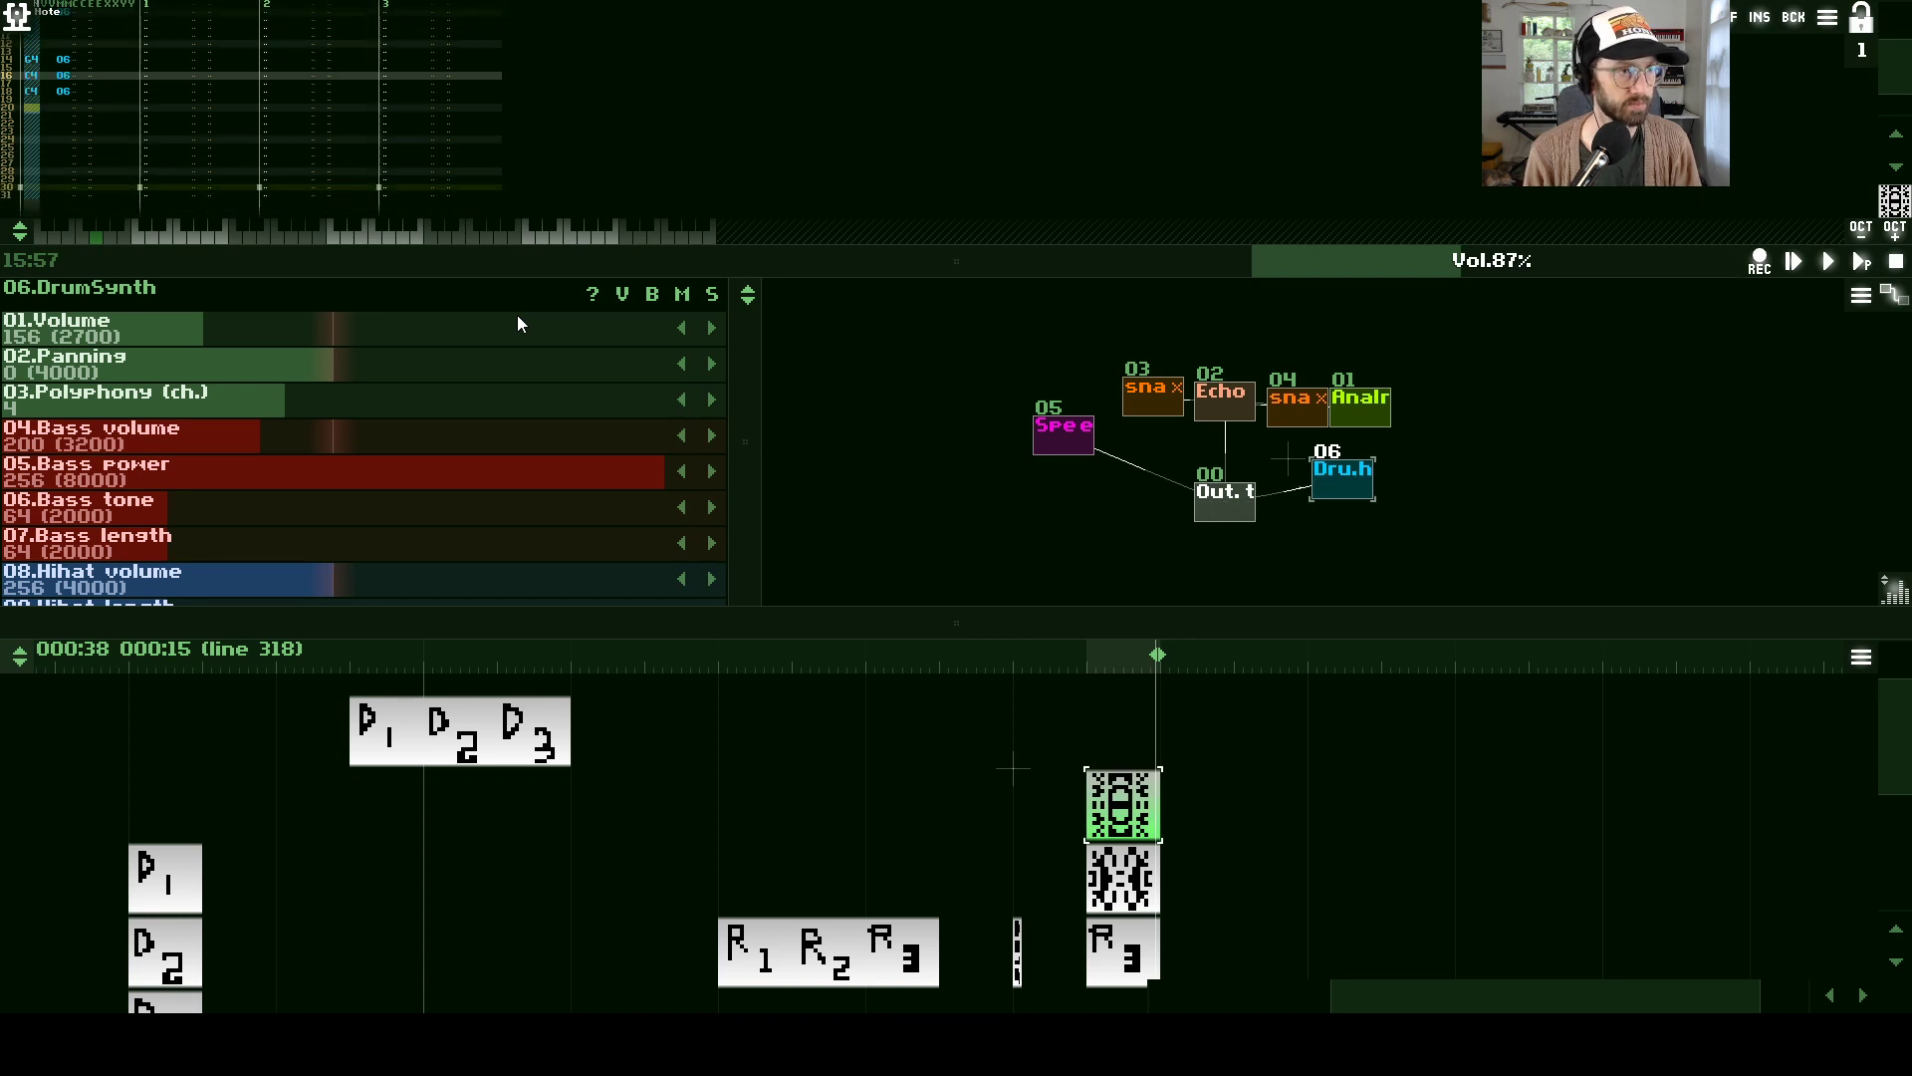
pyautogui.press('z')
pyautogui.press('Down')
pyautogui.press('Down')
pyautogui.press('Down')
pyautogui.press('Down')
pyautogui.press('Down')
pyautogui.press('Down')
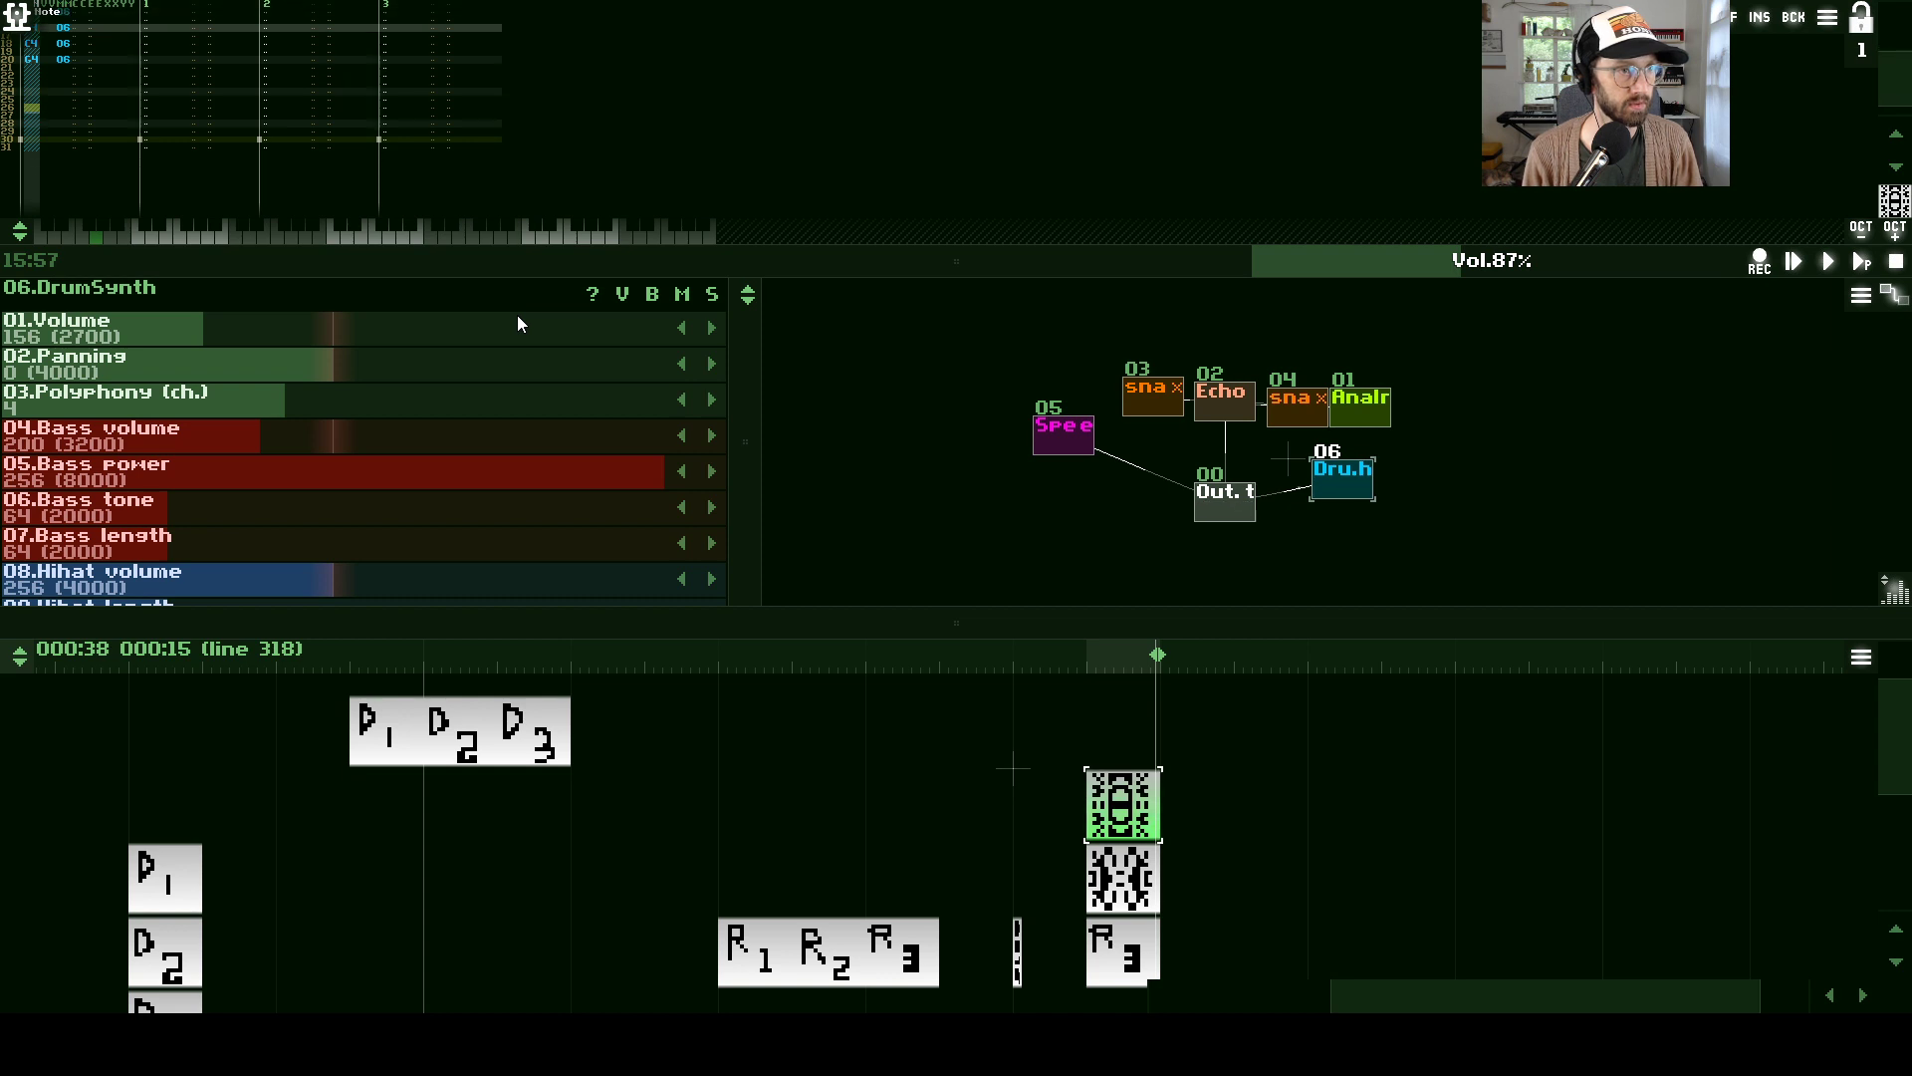
pyautogui.press('z')
pyautogui.press('Down')
pyautogui.press('z')
pyautogui.press('Down')
pyautogui.press('space')
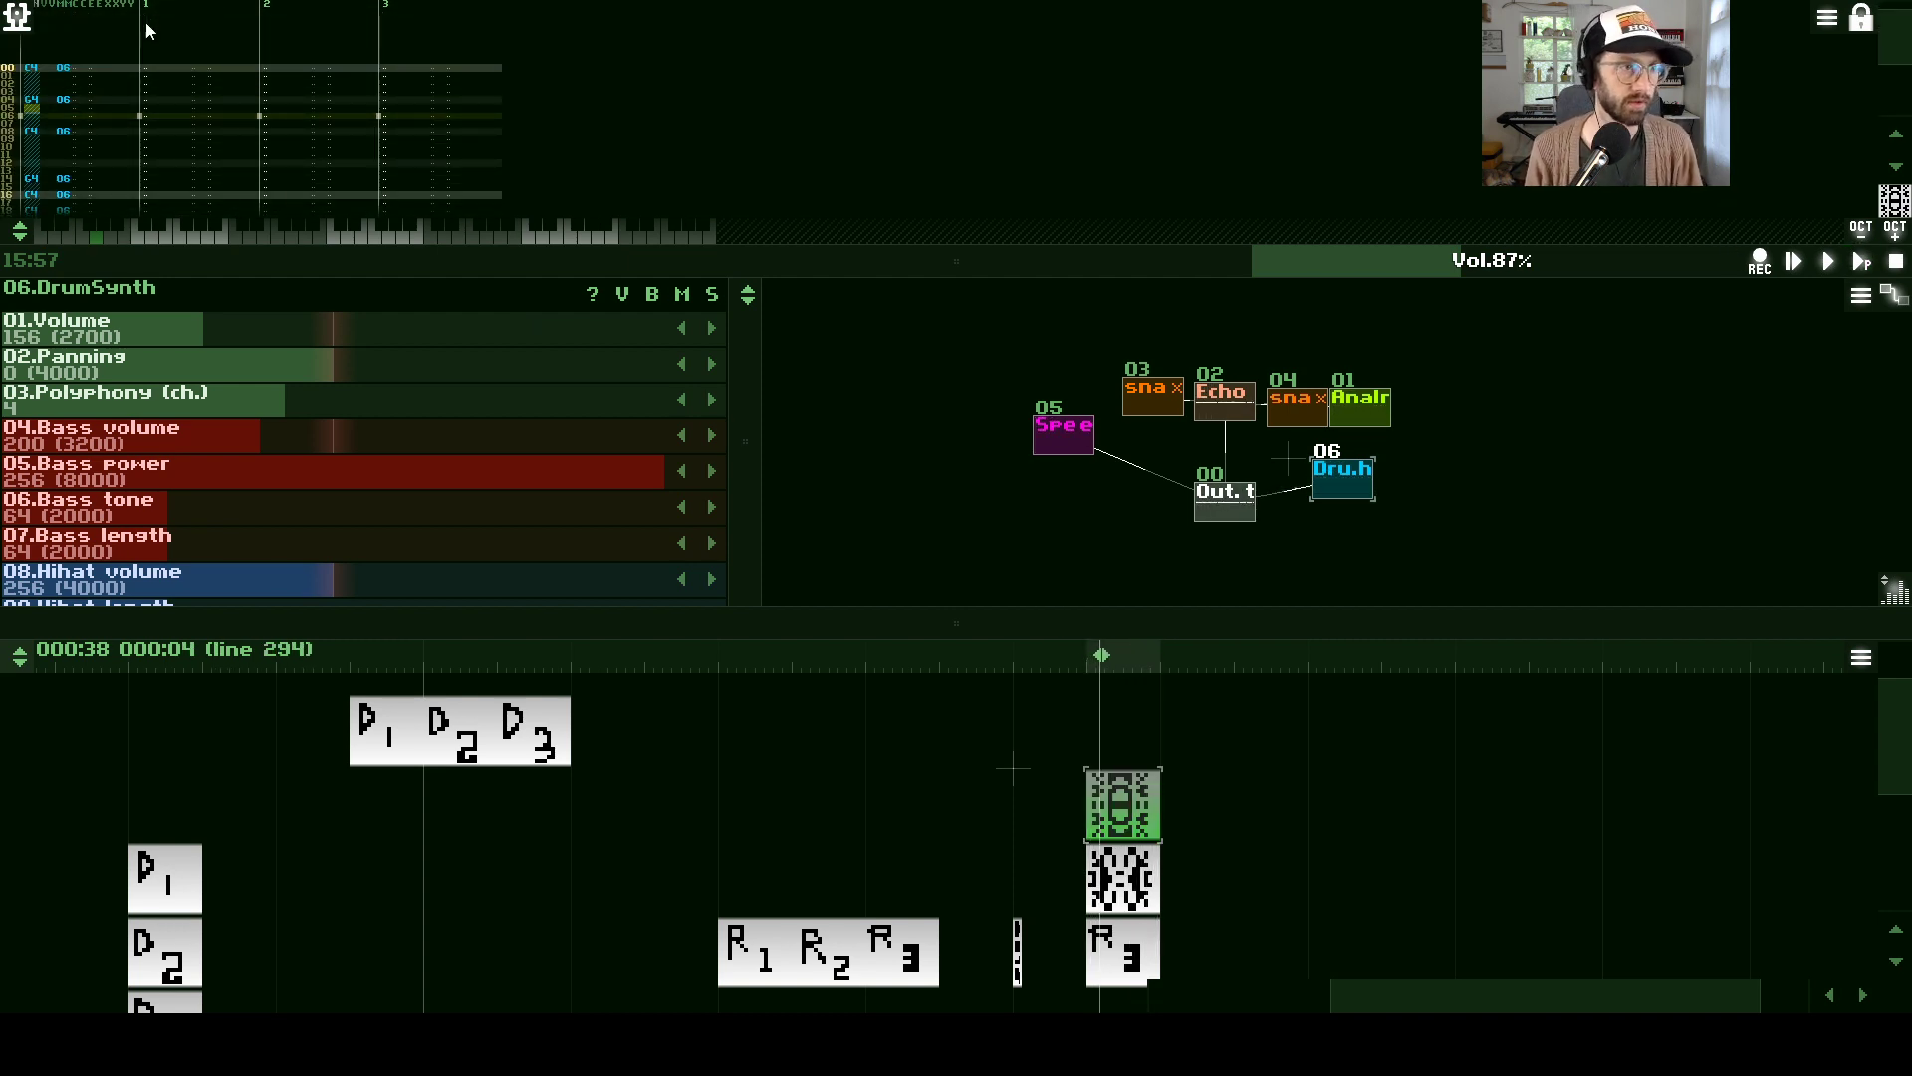
# - Enter a run of high DrumSynth notes on consecutive lines of the second track, starting at line 0
pyautogui.click(148, 64)
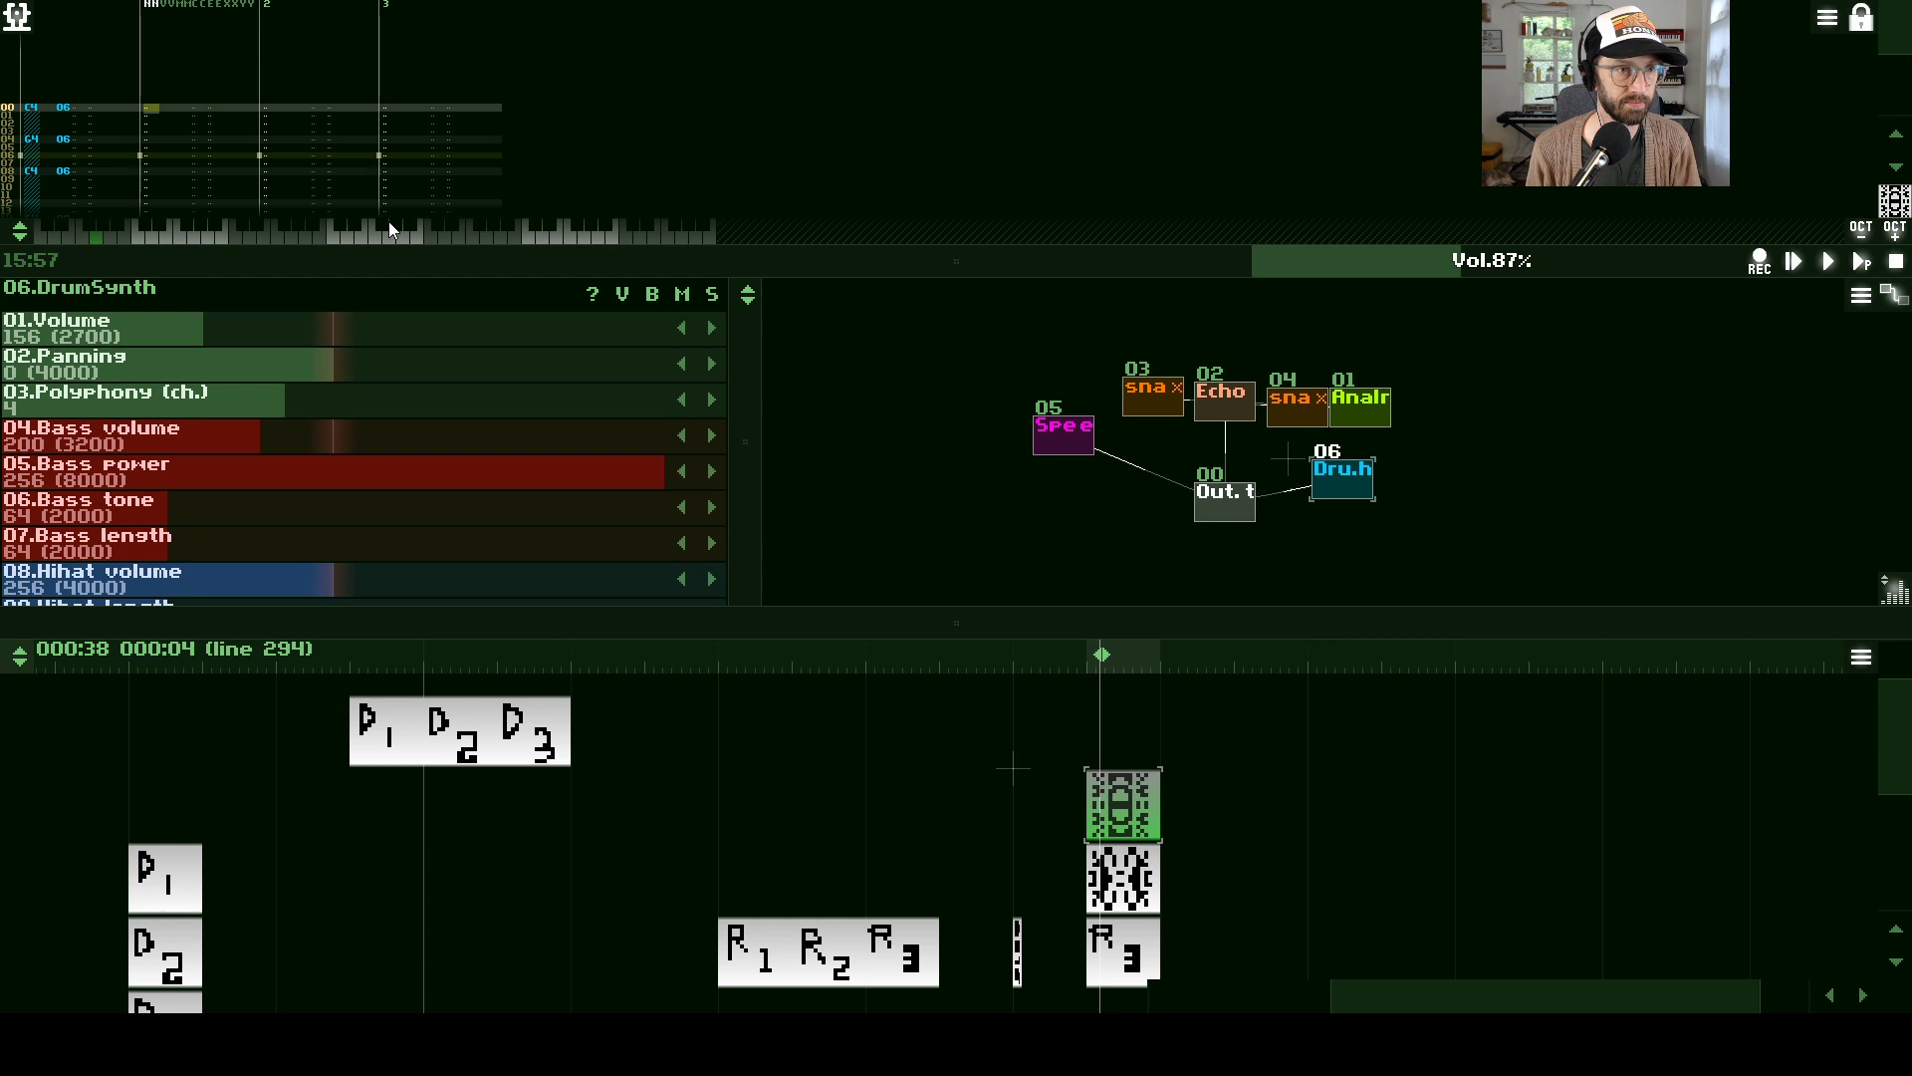
pyautogui.press('space')
pyautogui.doubleClick(474, 225)
pyautogui.tripleClick(474, 225)
pyautogui.click(474, 225)
pyautogui.tripleClick(474, 225)
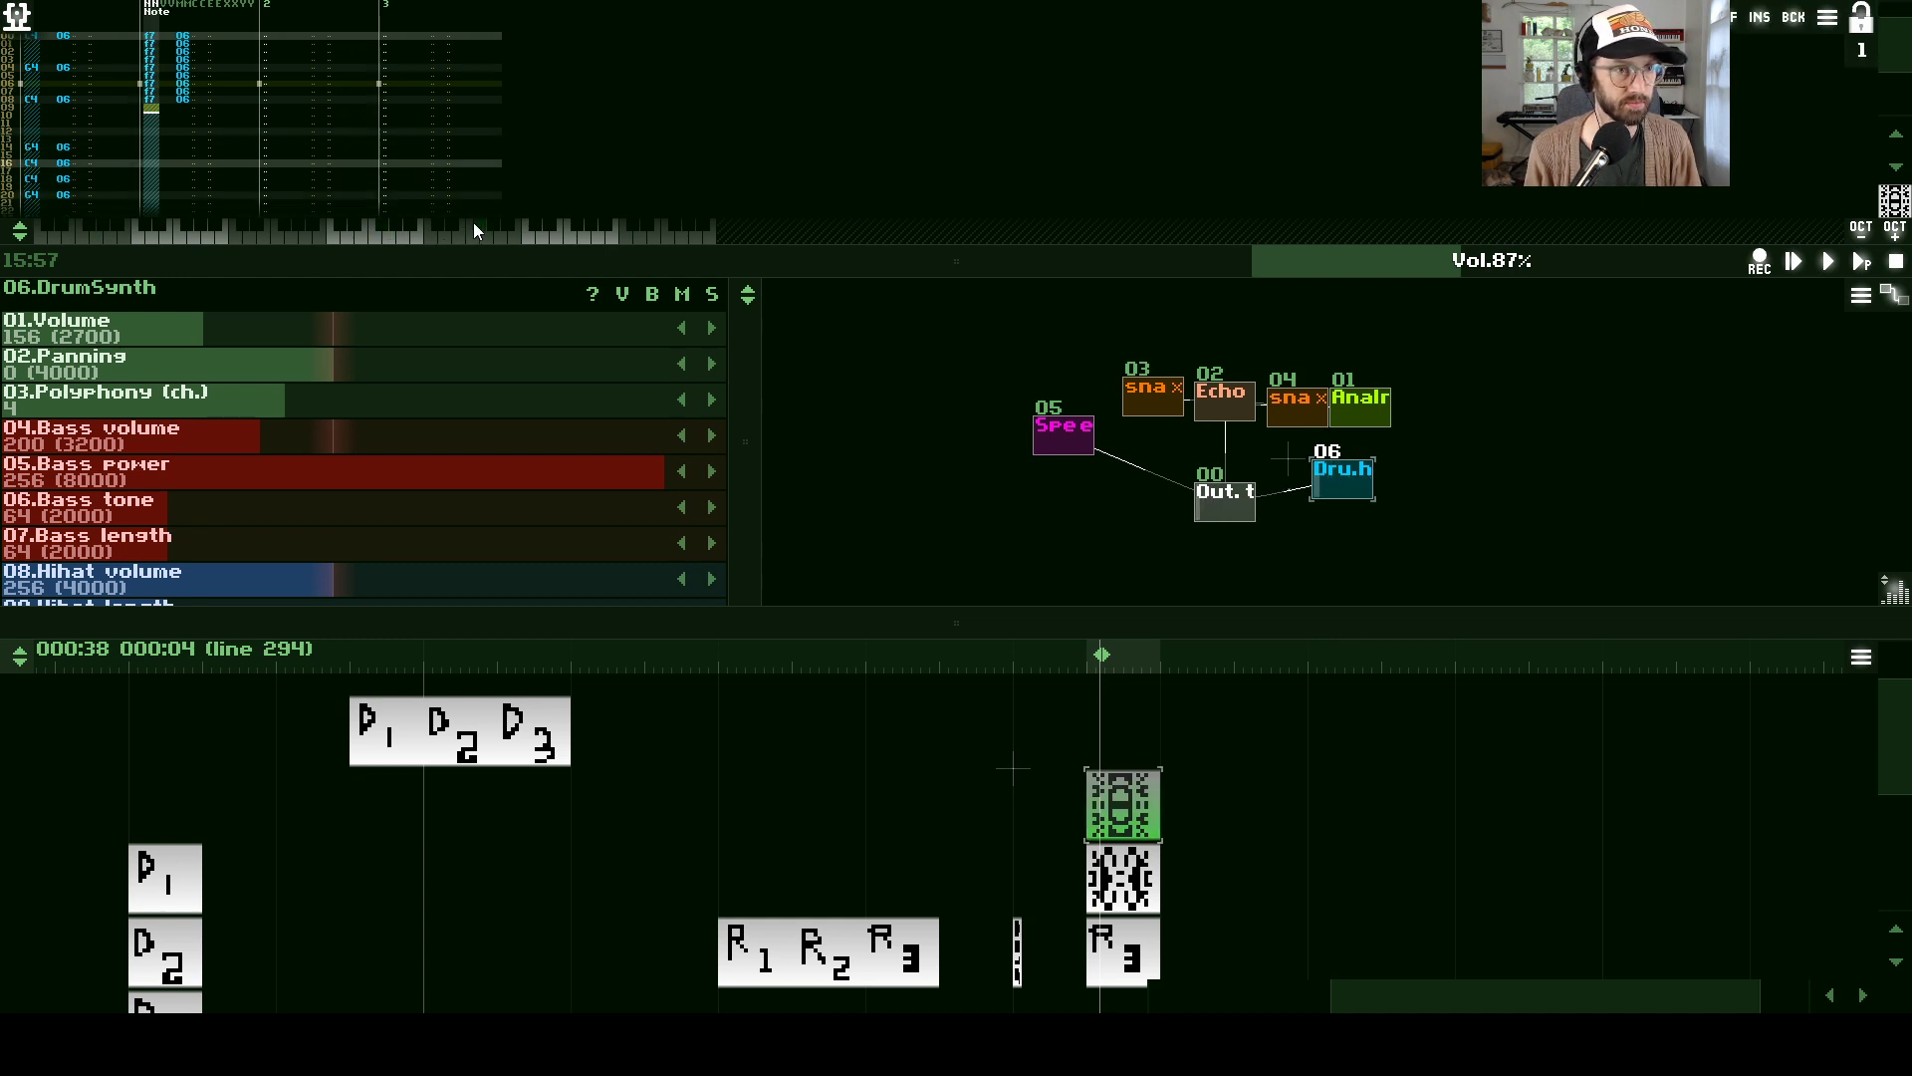
pyautogui.doubleClick(474, 225)
# - Fill the rest of the second track with lower DrumSynth notes on consecutive lines, replacing the wrongly pitched one
pyautogui.doubleClick(283, 221)
pyautogui.doubleClick(283, 221)
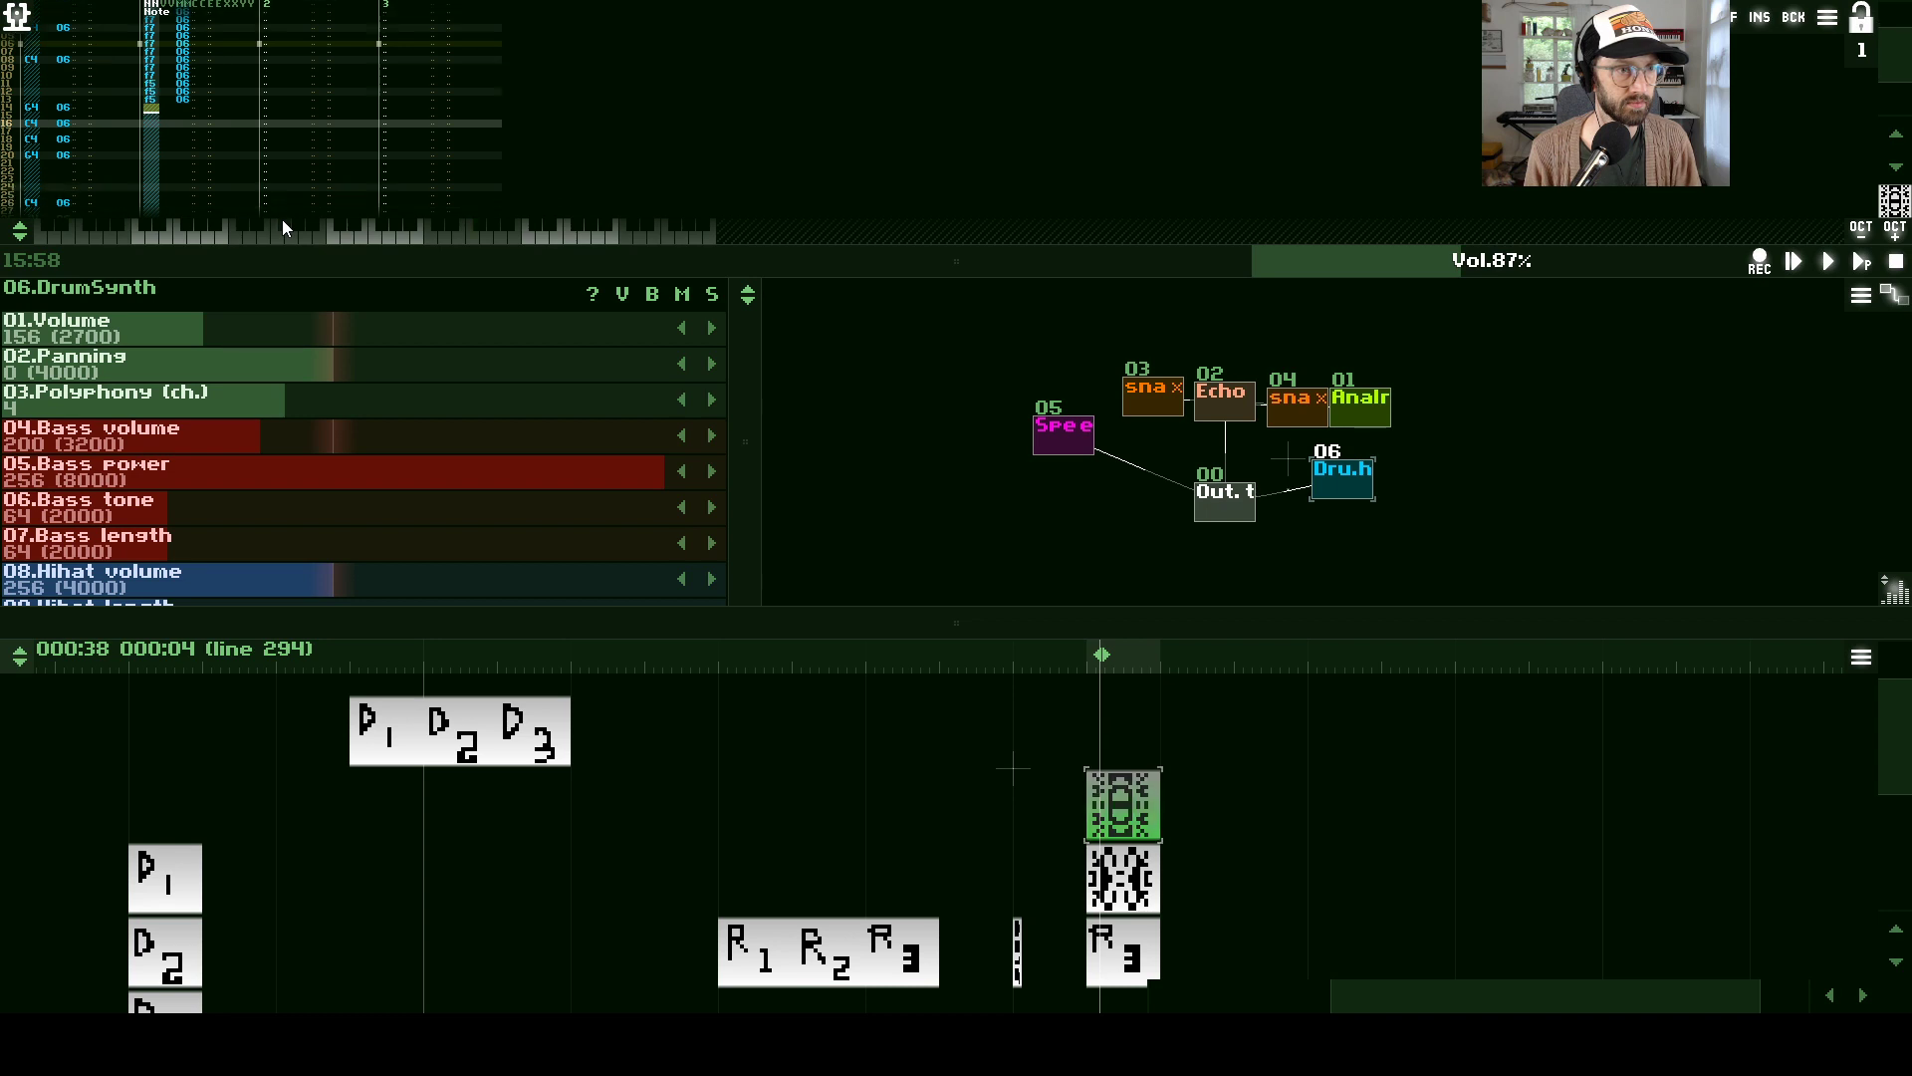
pyautogui.doubleClick(283, 222)
pyautogui.tripleClick(283, 221)
pyautogui.doubleClick(283, 221)
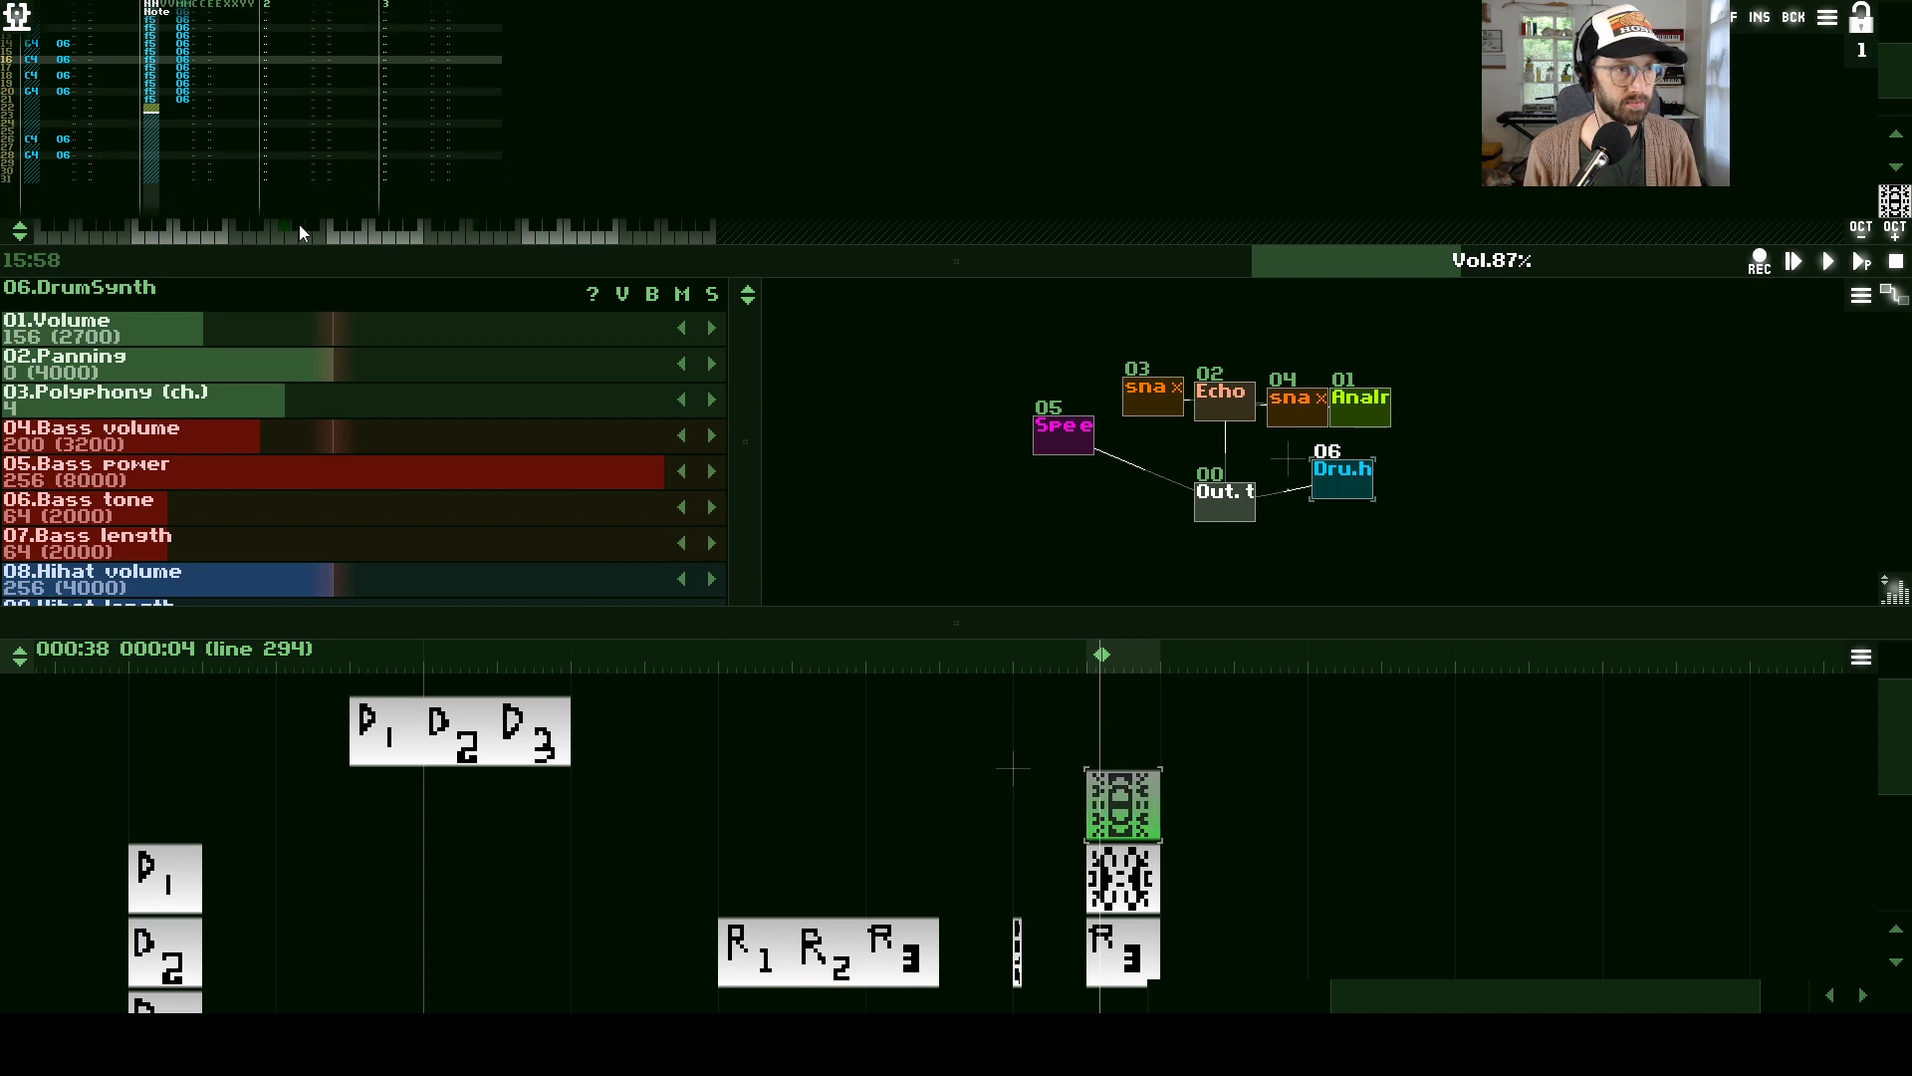
pyautogui.click(298, 225)
pyautogui.press('Up')
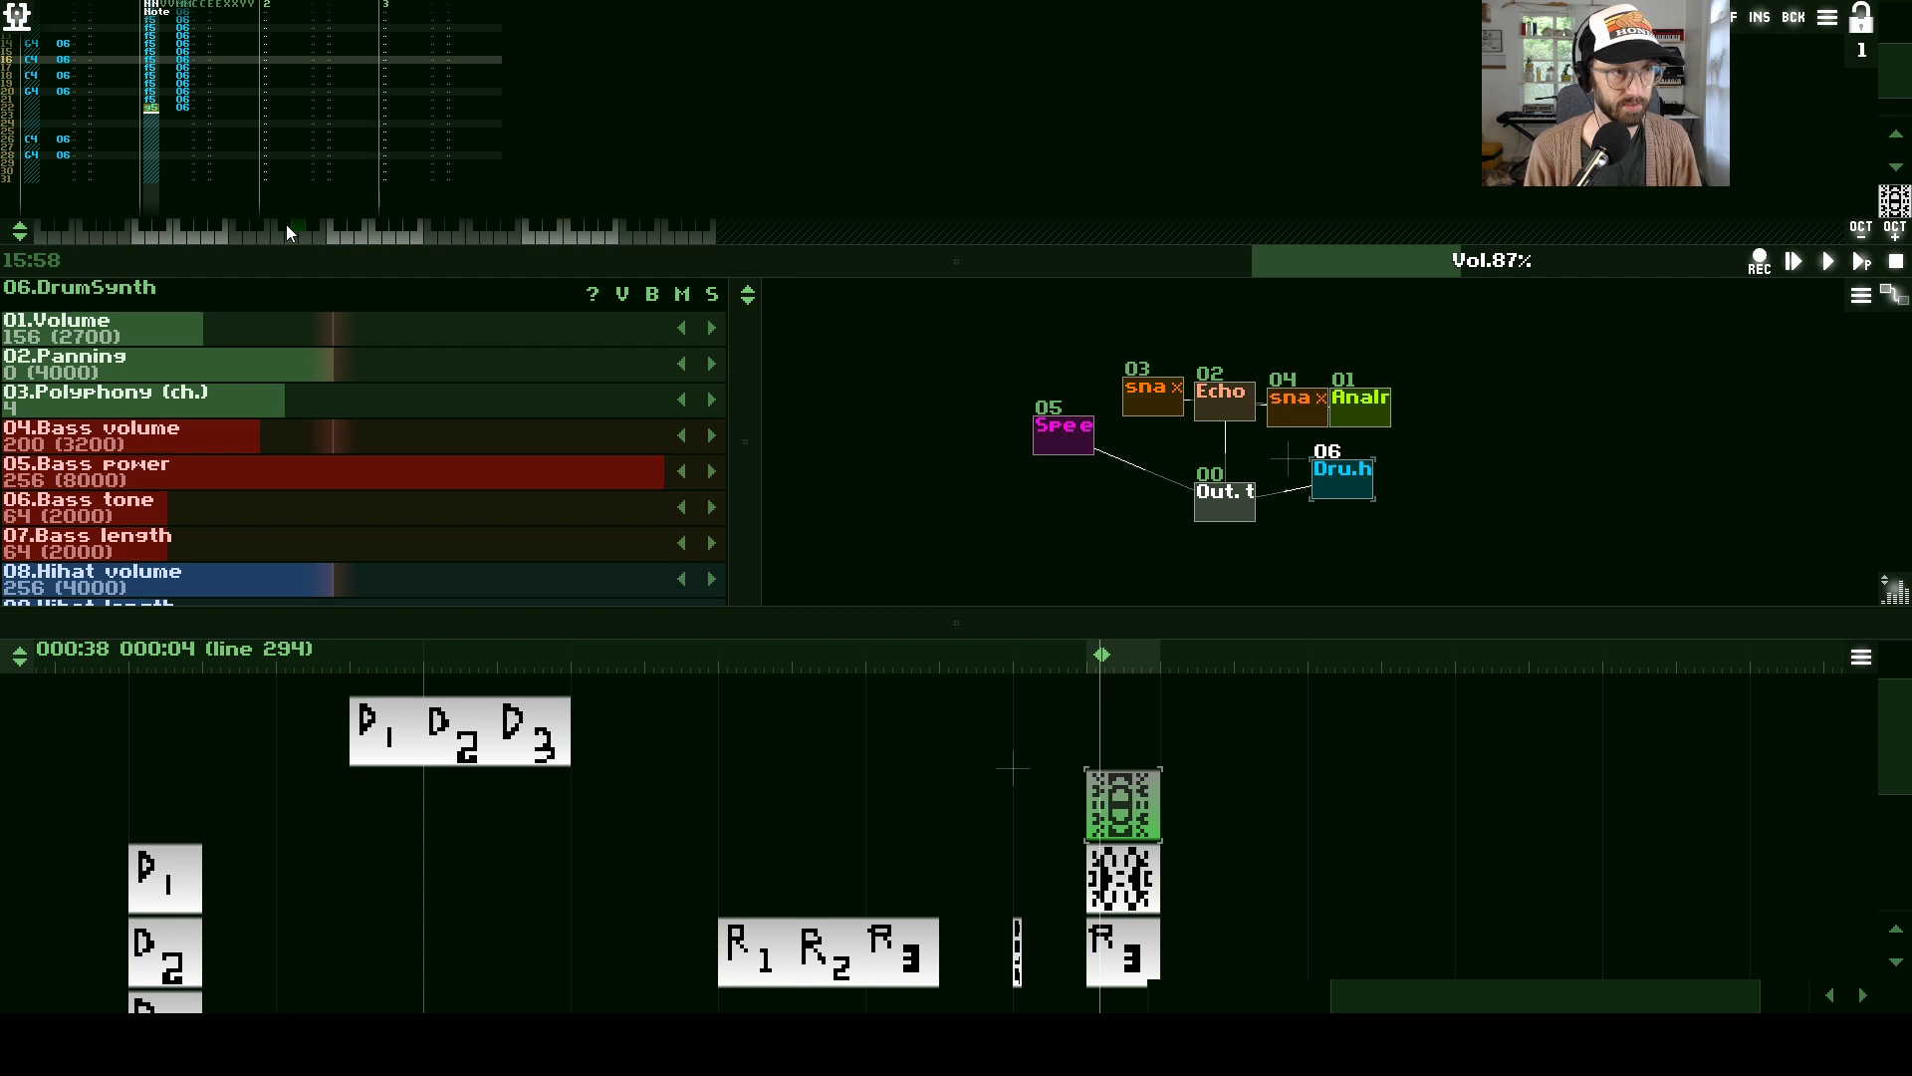
pyautogui.press('Delete')
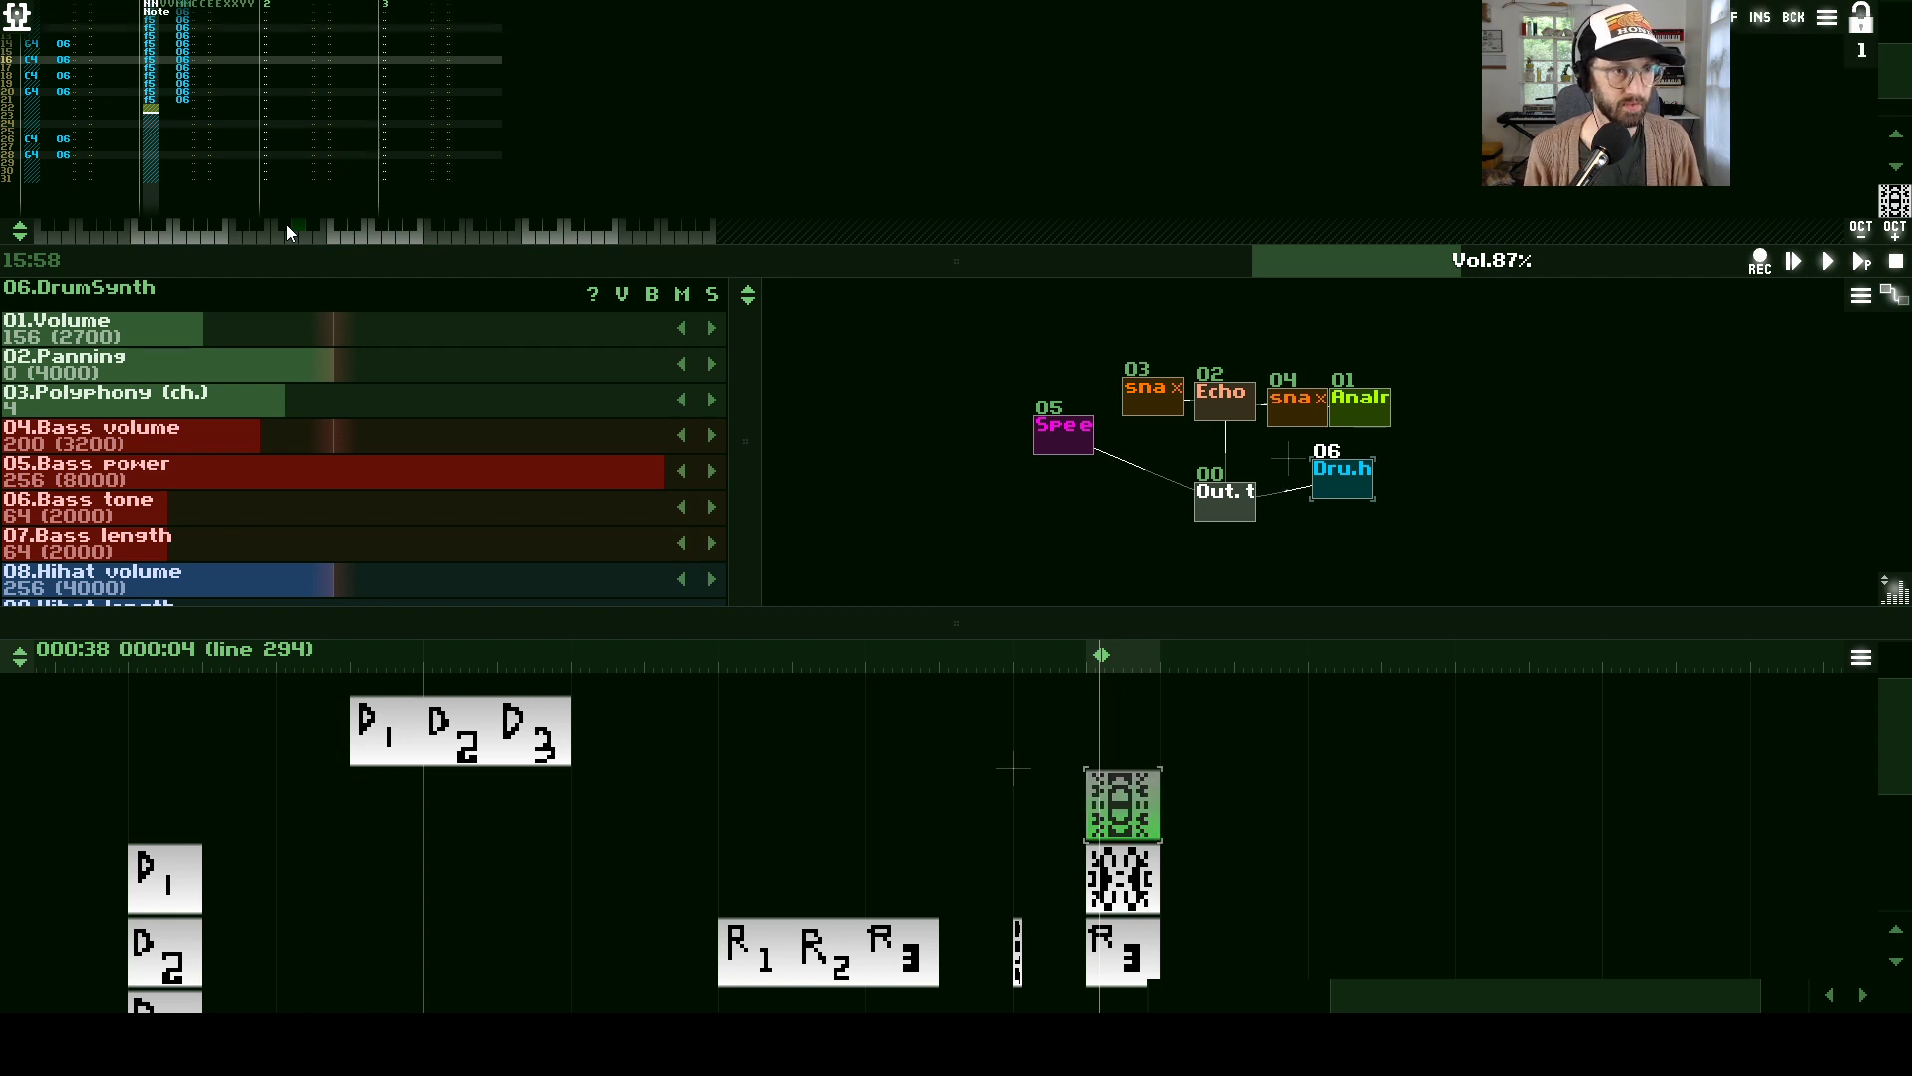
pyautogui.click(285, 224)
pyautogui.click(284, 224)
pyautogui.click(285, 224)
pyautogui.click(285, 224)
pyautogui.click(285, 224)
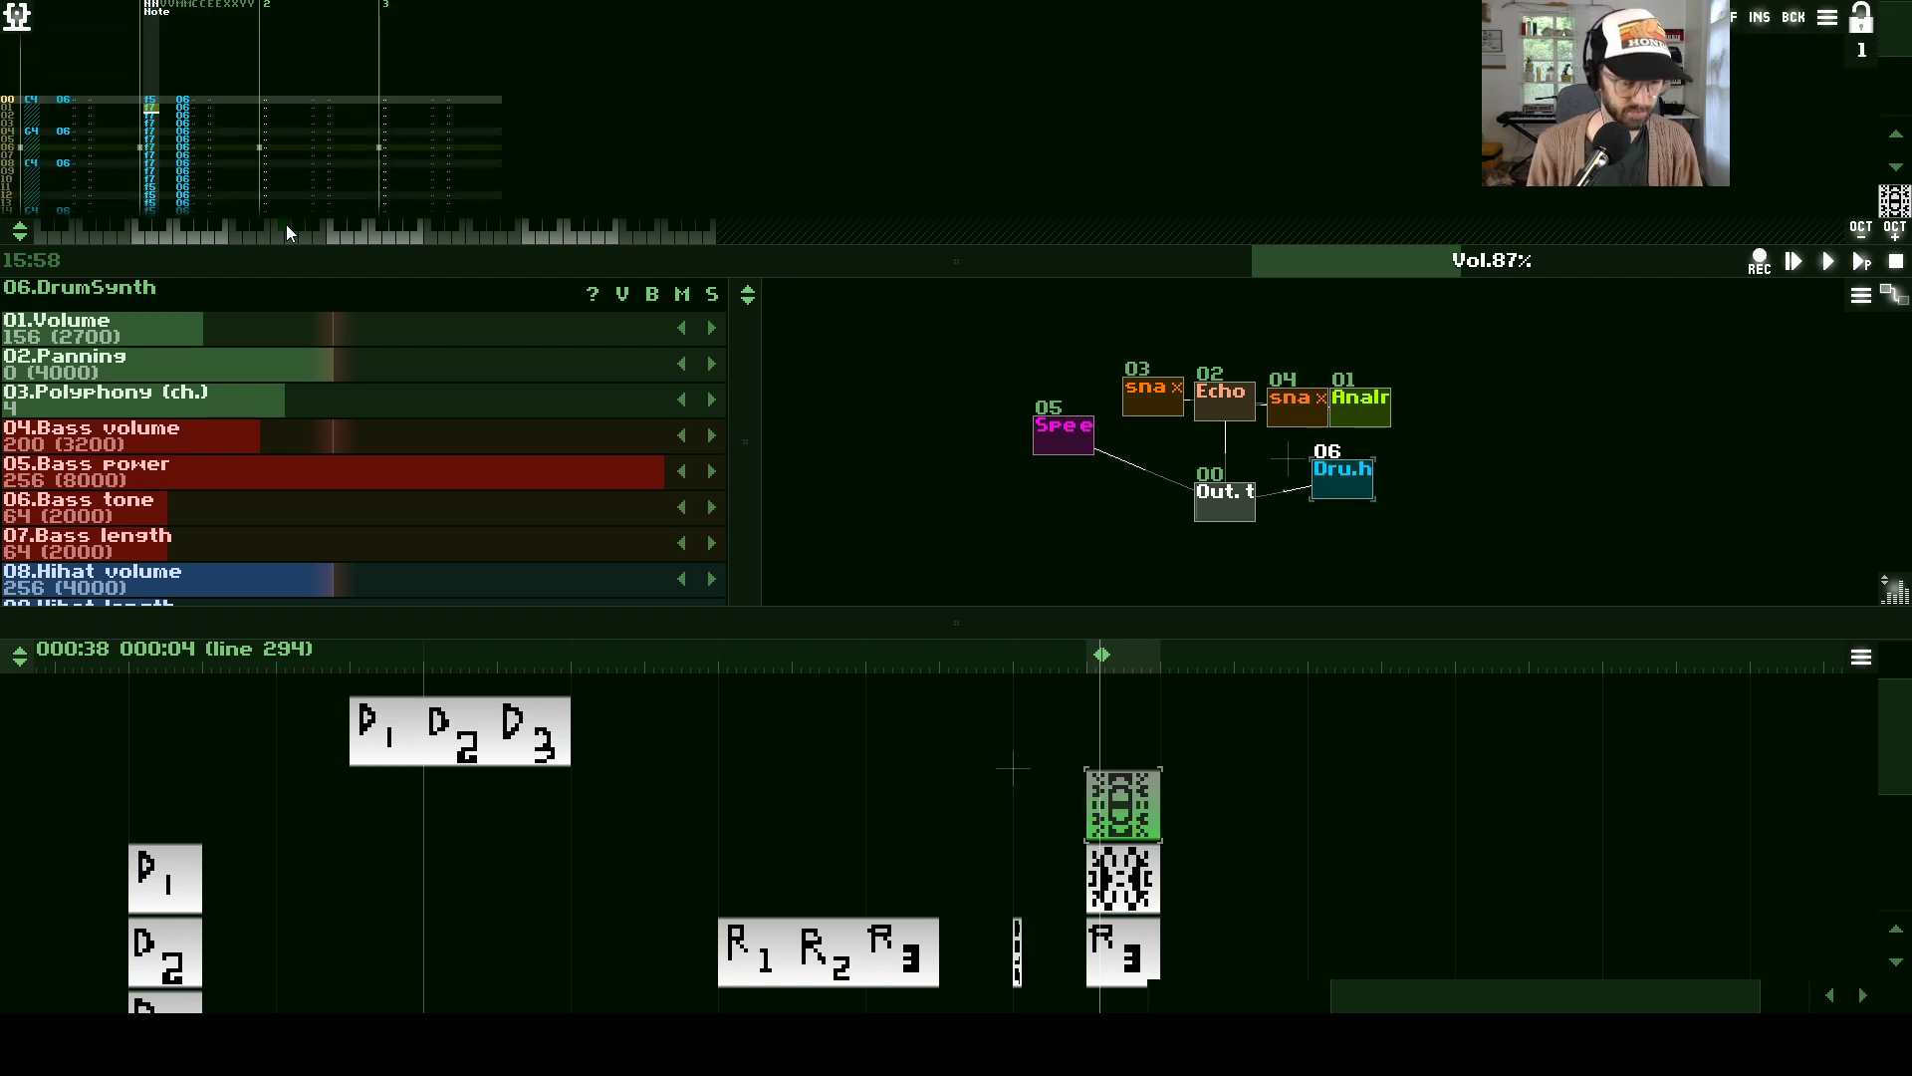
# - Play the drum, chord and R3 patterns together and lower the master volume to 70%
pyautogui.press('space')
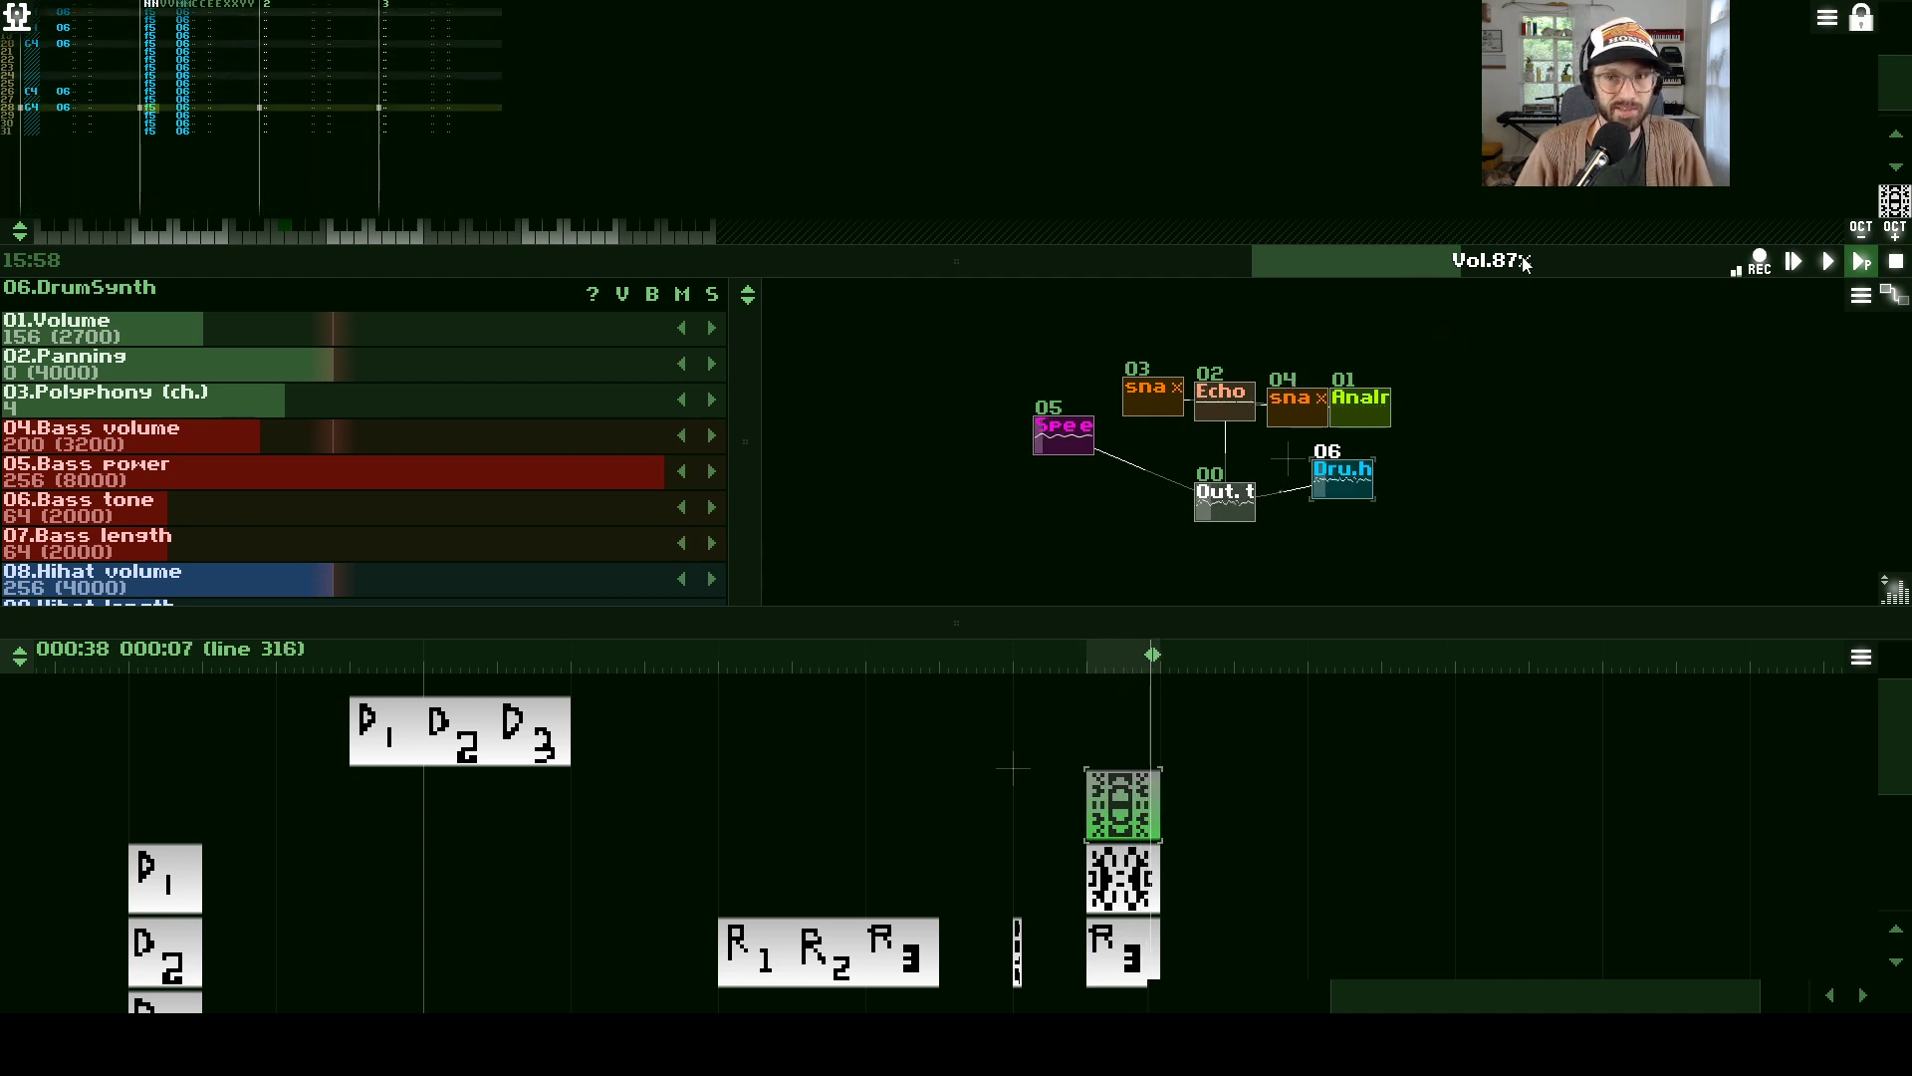
pyautogui.moveTo(1523, 260)
pyautogui.mouseDown()
pyautogui.moveTo(1556, 257)
pyautogui.moveTo(1519, 257)
pyautogui.mouseUp()
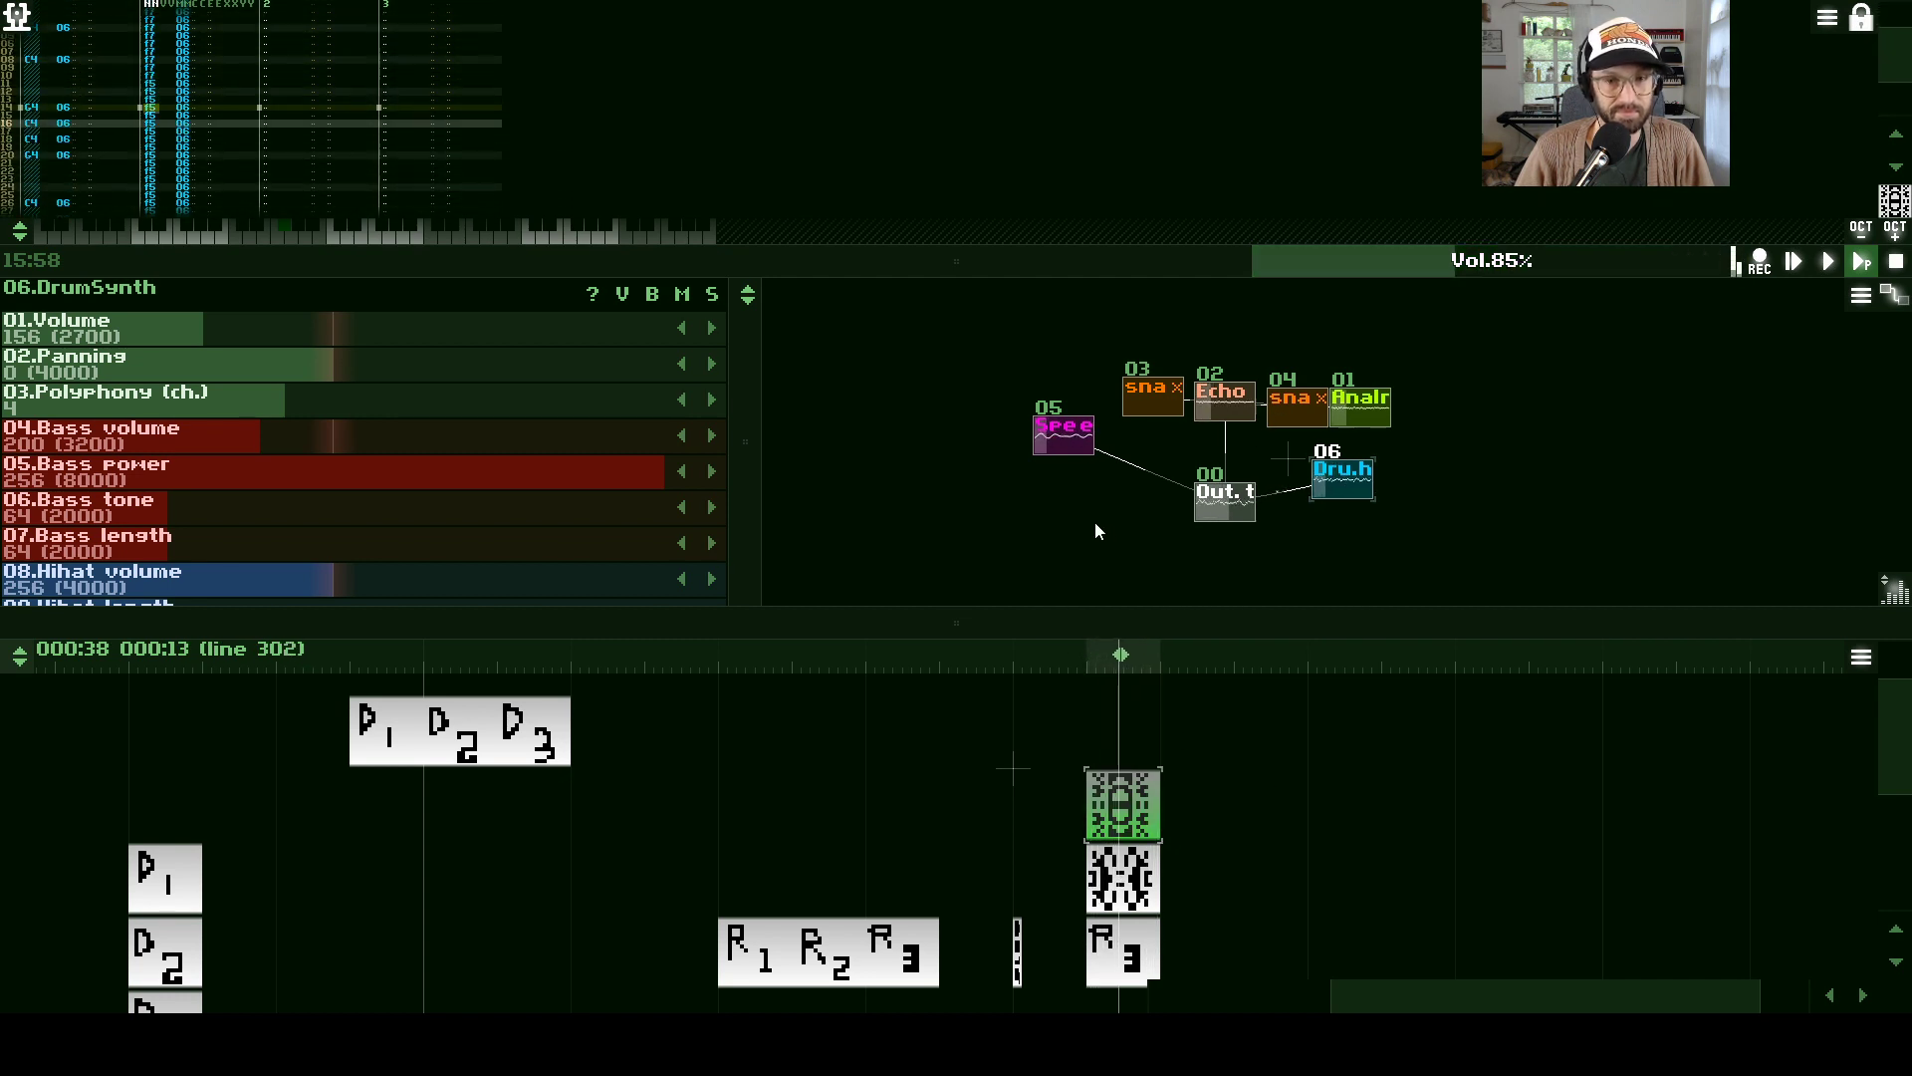
pyautogui.press('space')
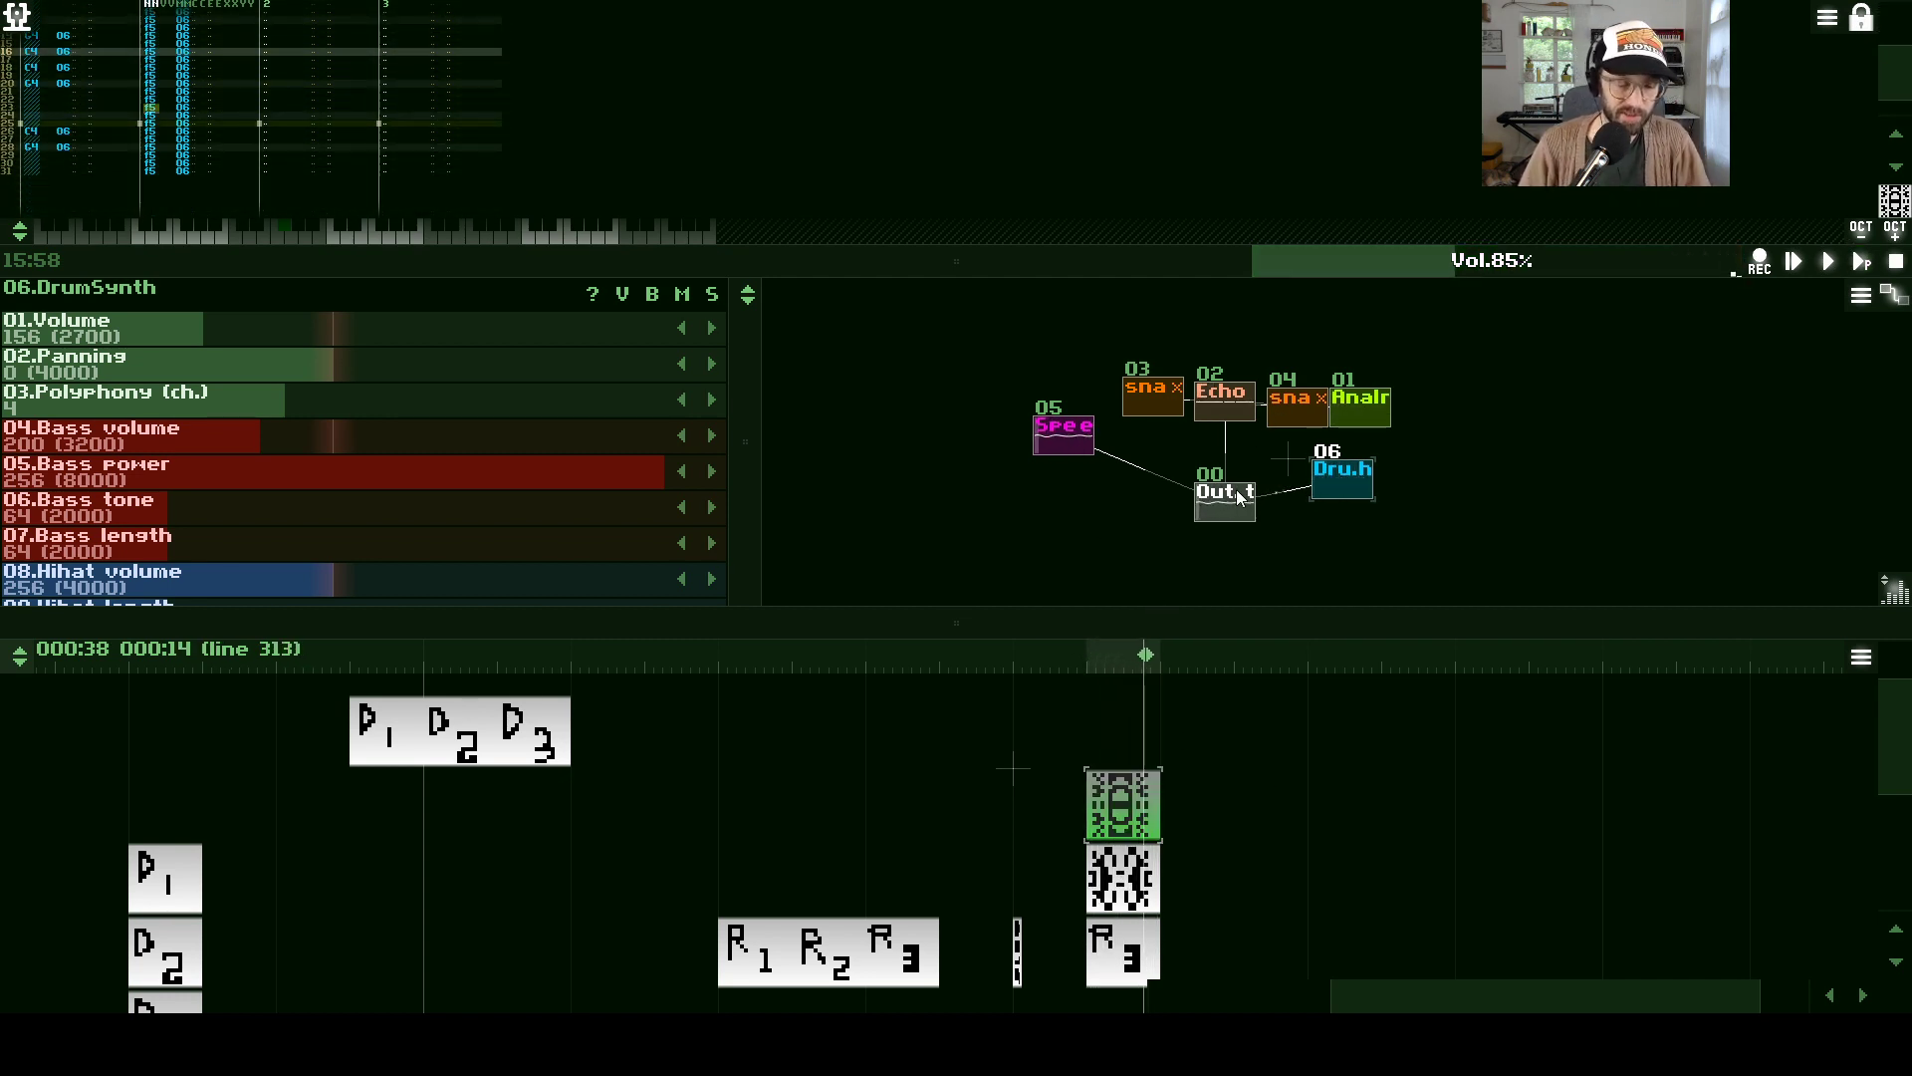
pyautogui.press('space')
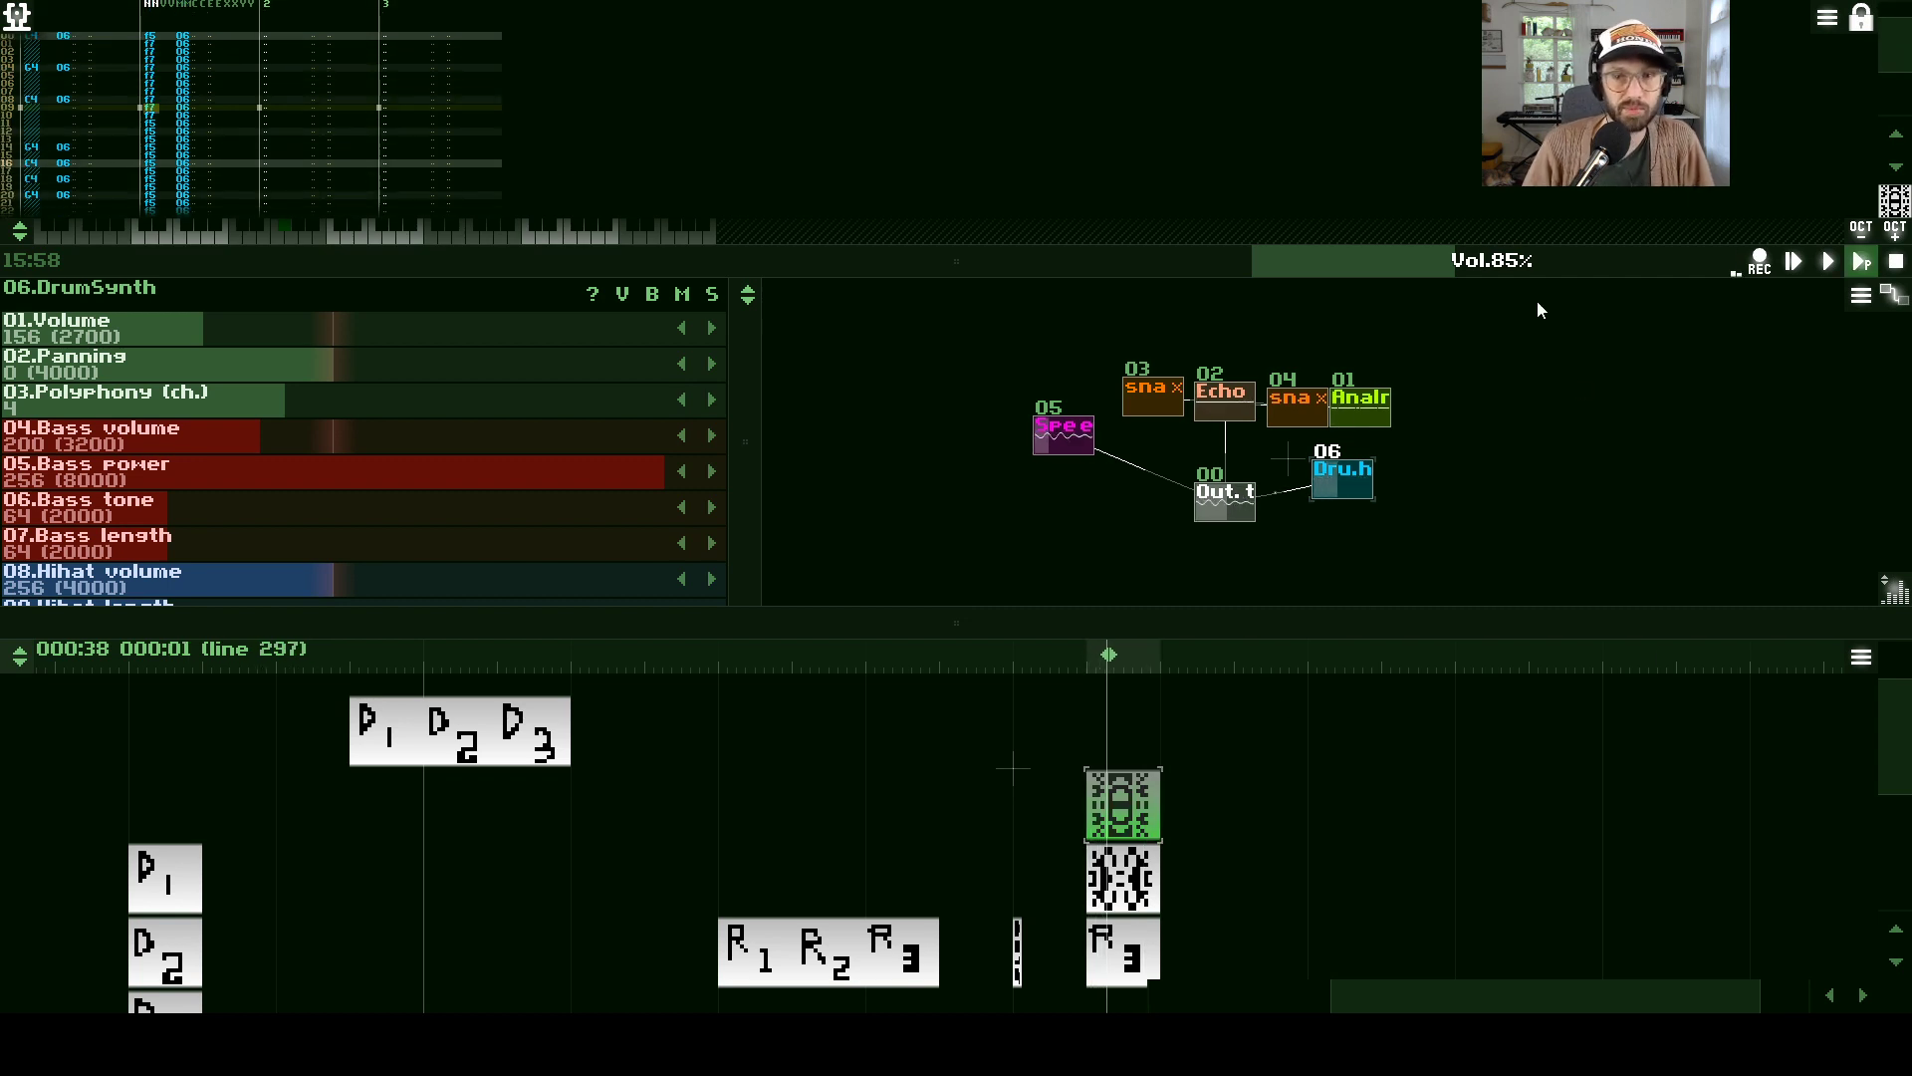
pyautogui.moveTo(1557, 266); pyautogui.dragTo(1519, 262)
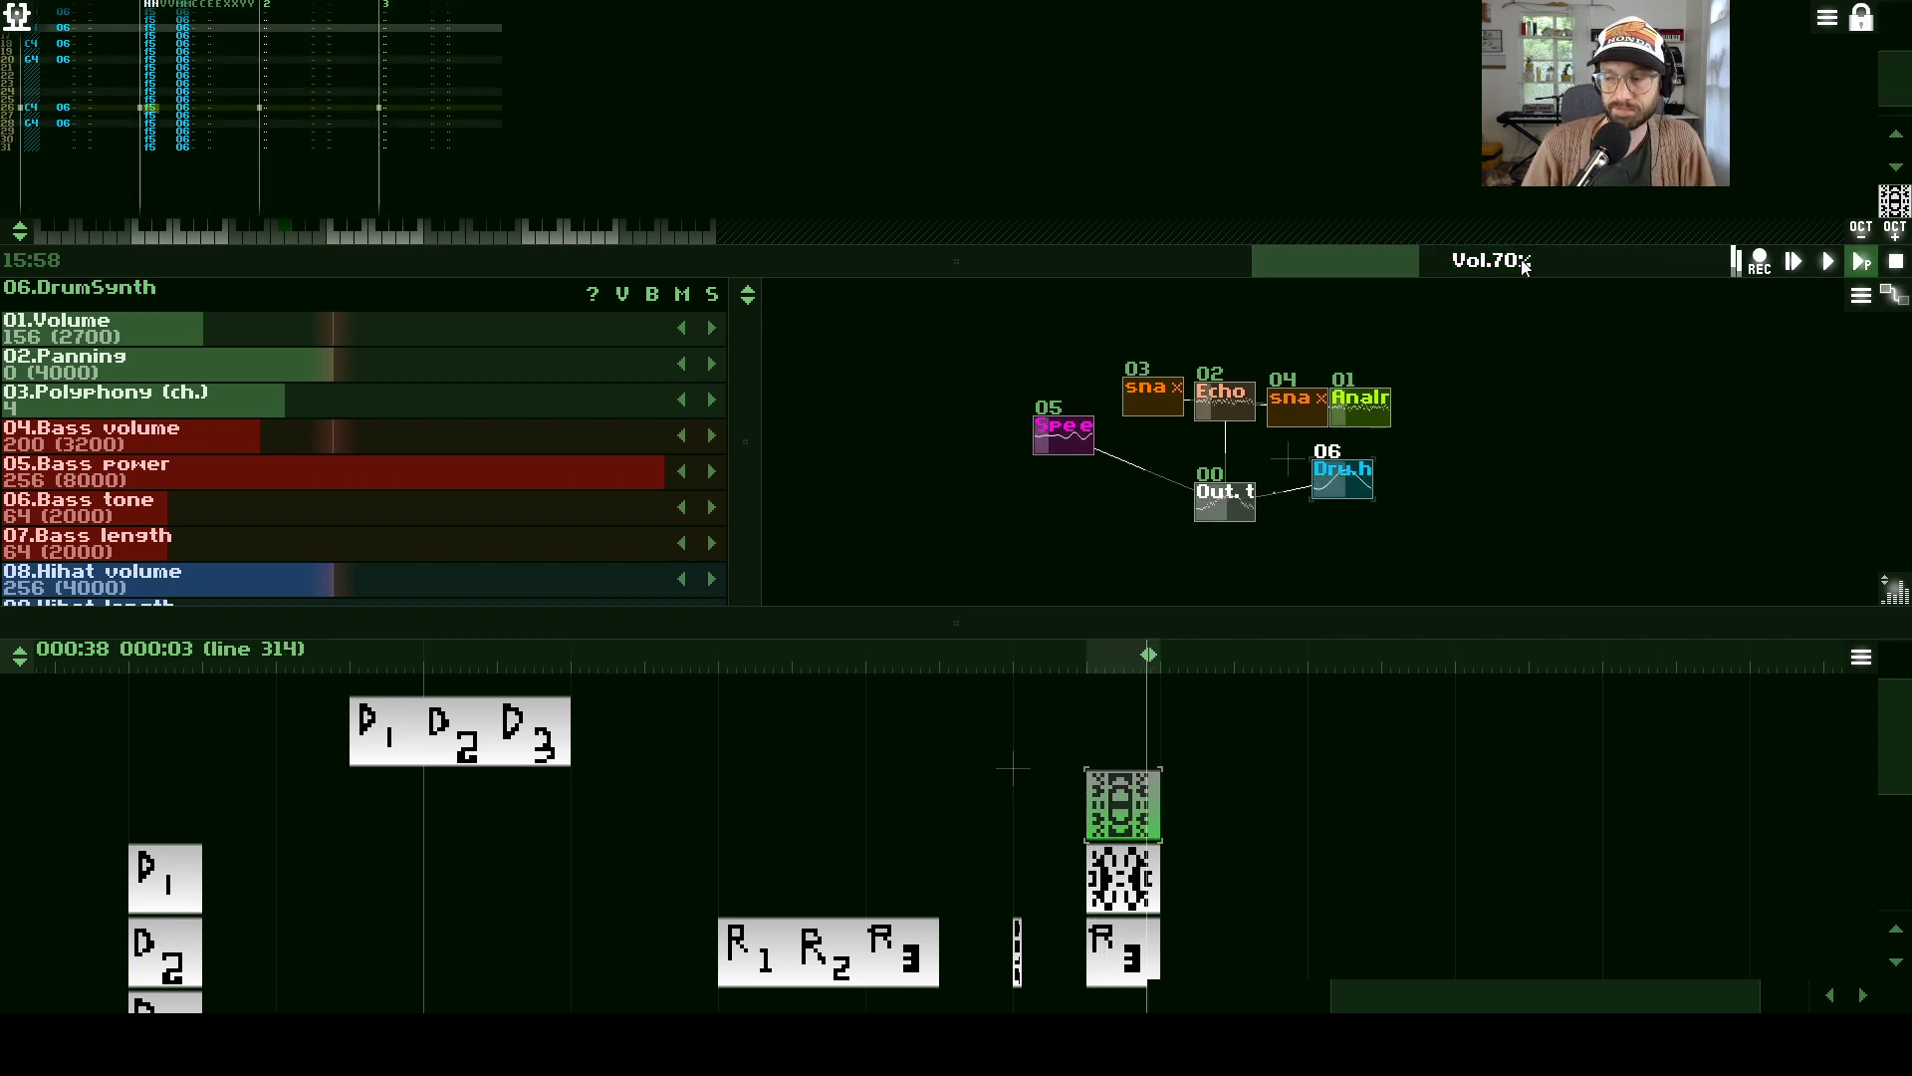